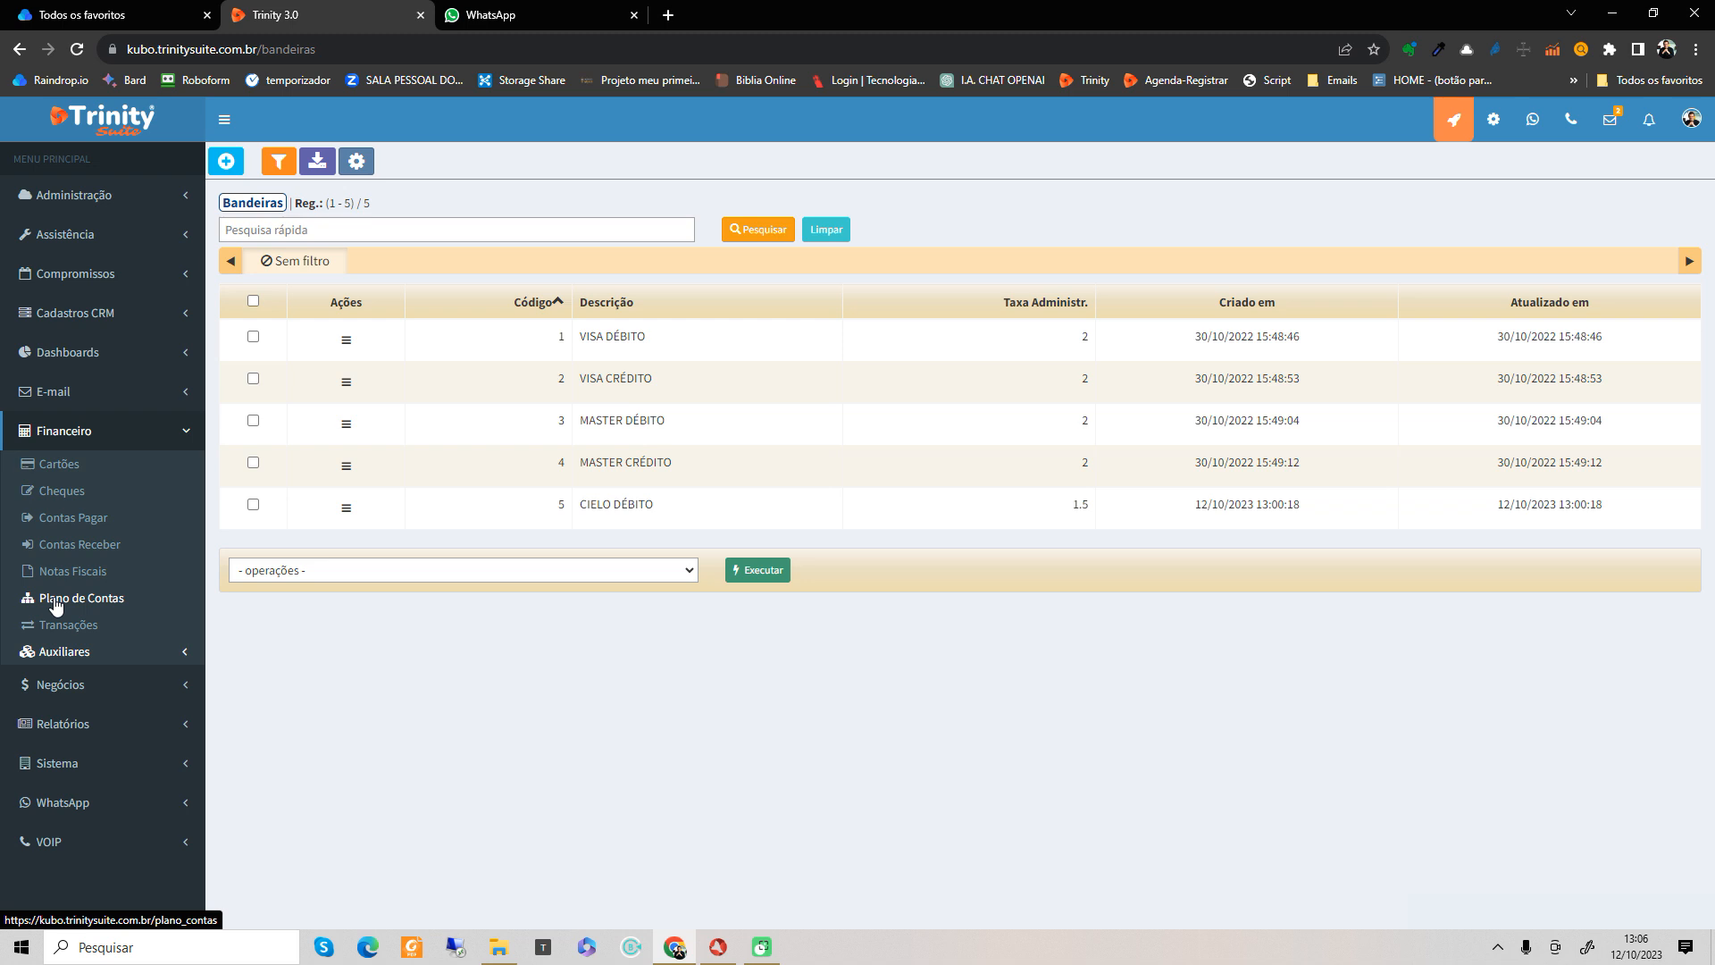
Step: Open the Plano de Contas and expand RECEITAS, including NÃO OPERACIONAIS and the COMISSÕES and CONSULTORIA groups under OPERACIONAIS
left_click(56, 602)
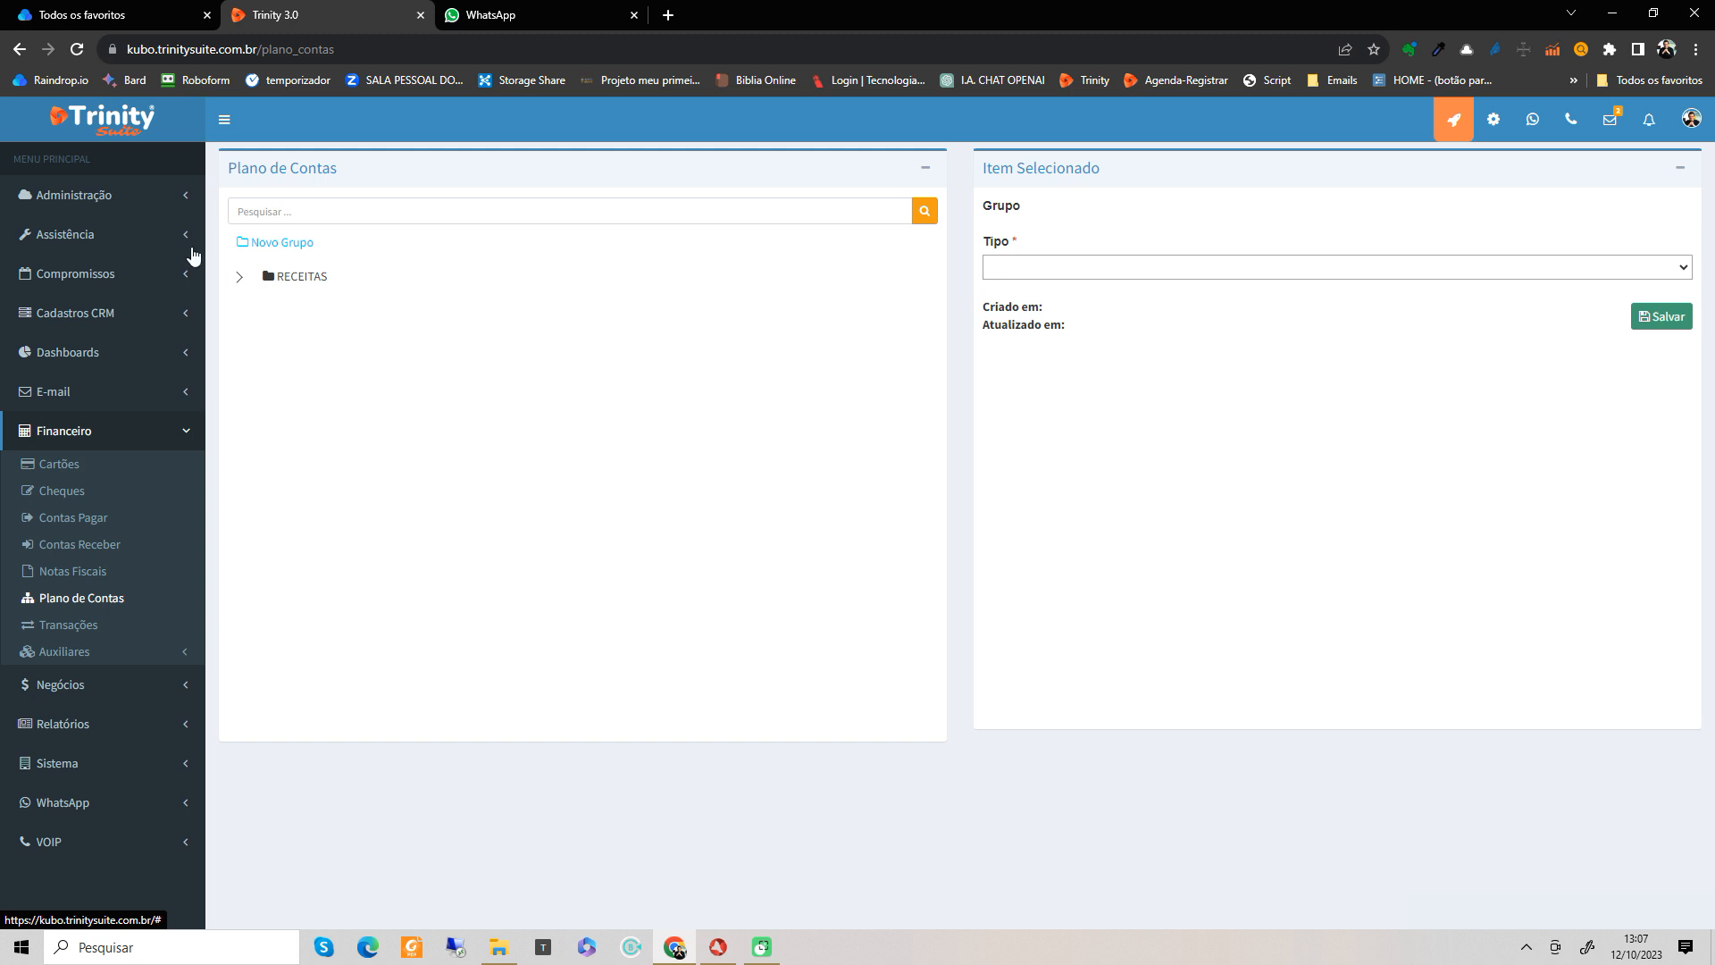
left_click(237, 280)
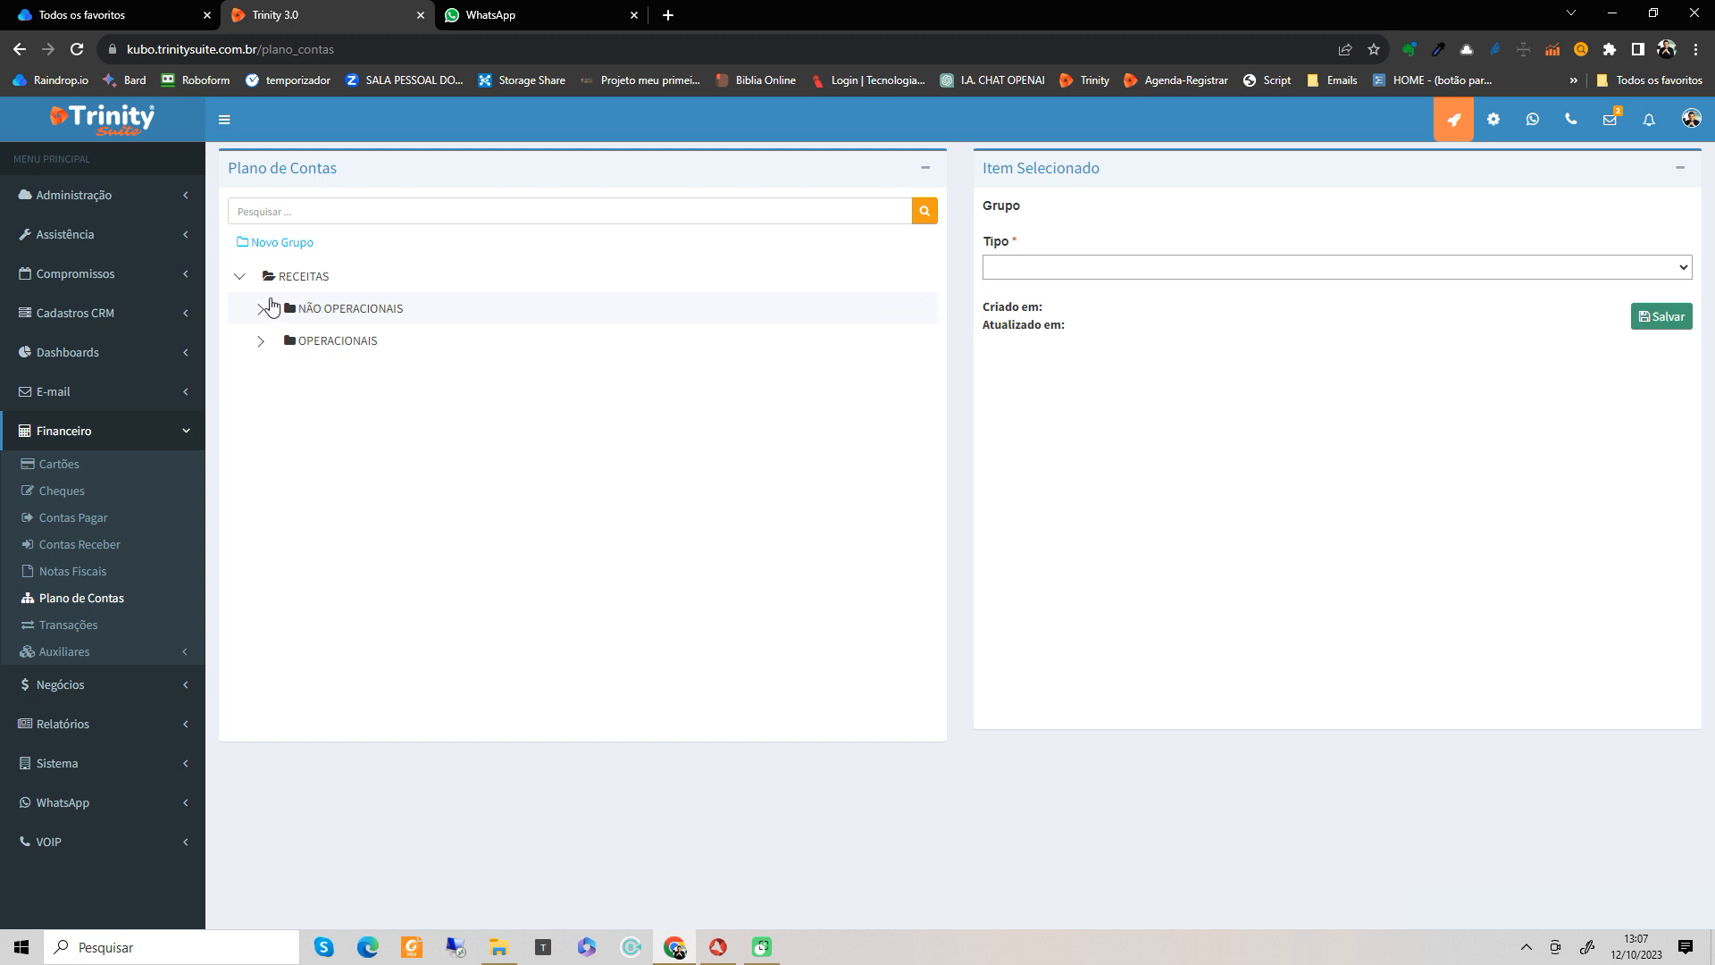
left_click(259, 341)
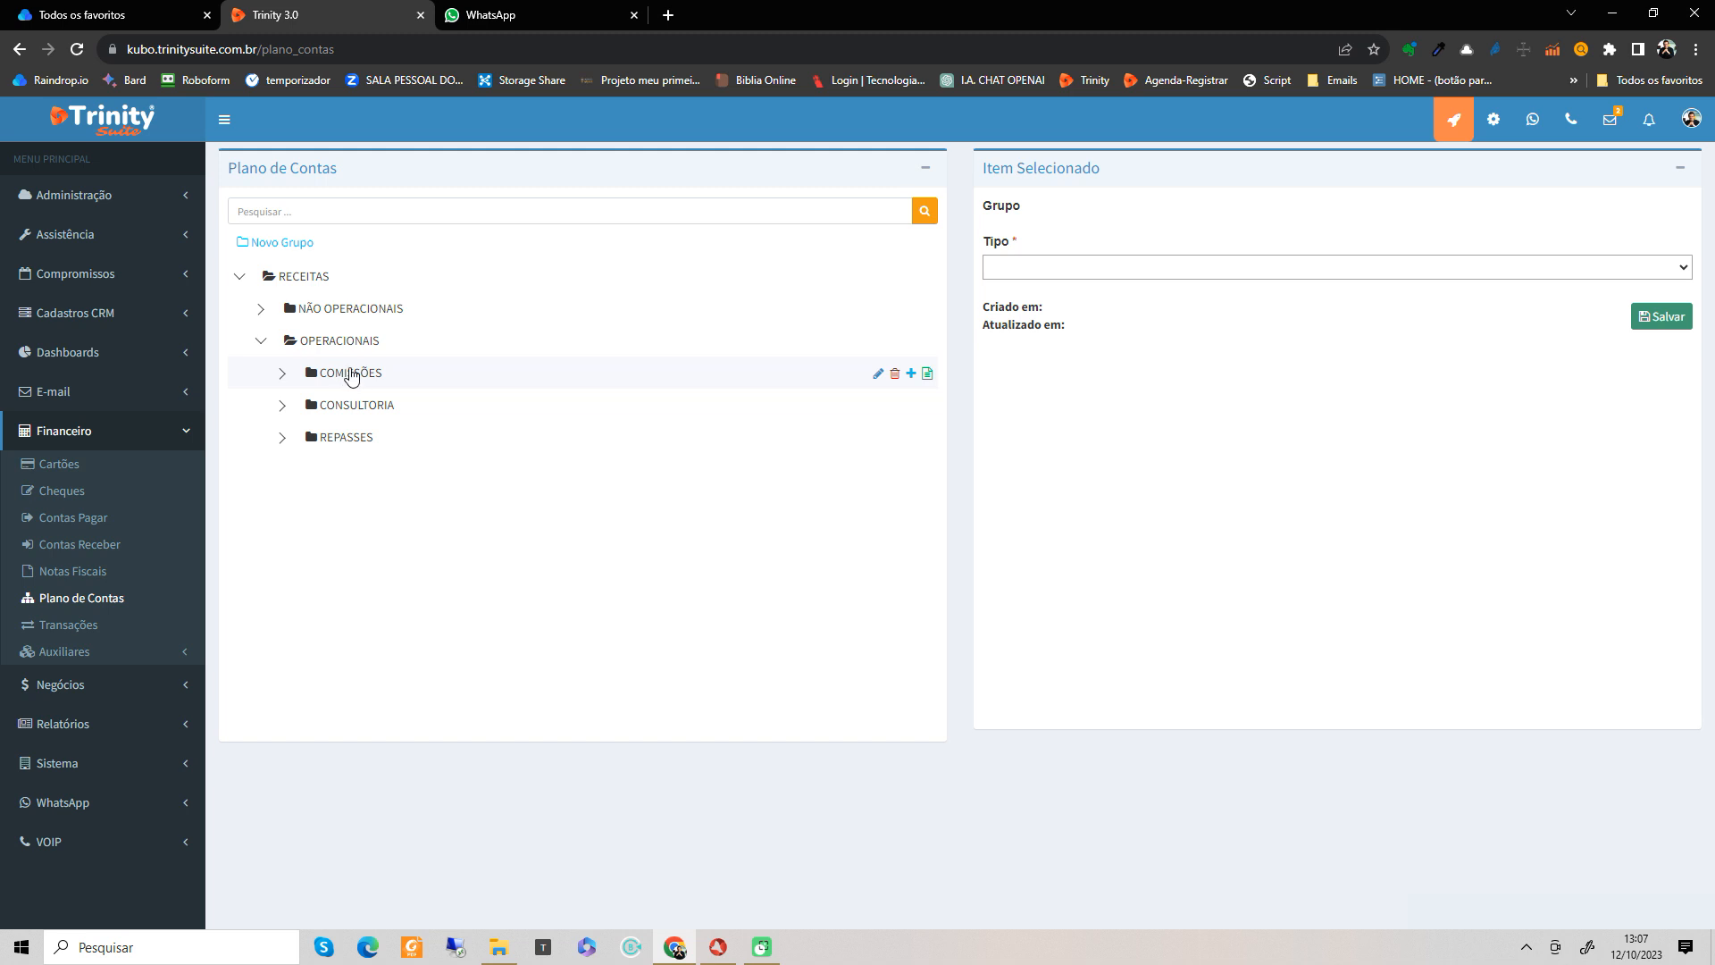
left_click(281, 407)
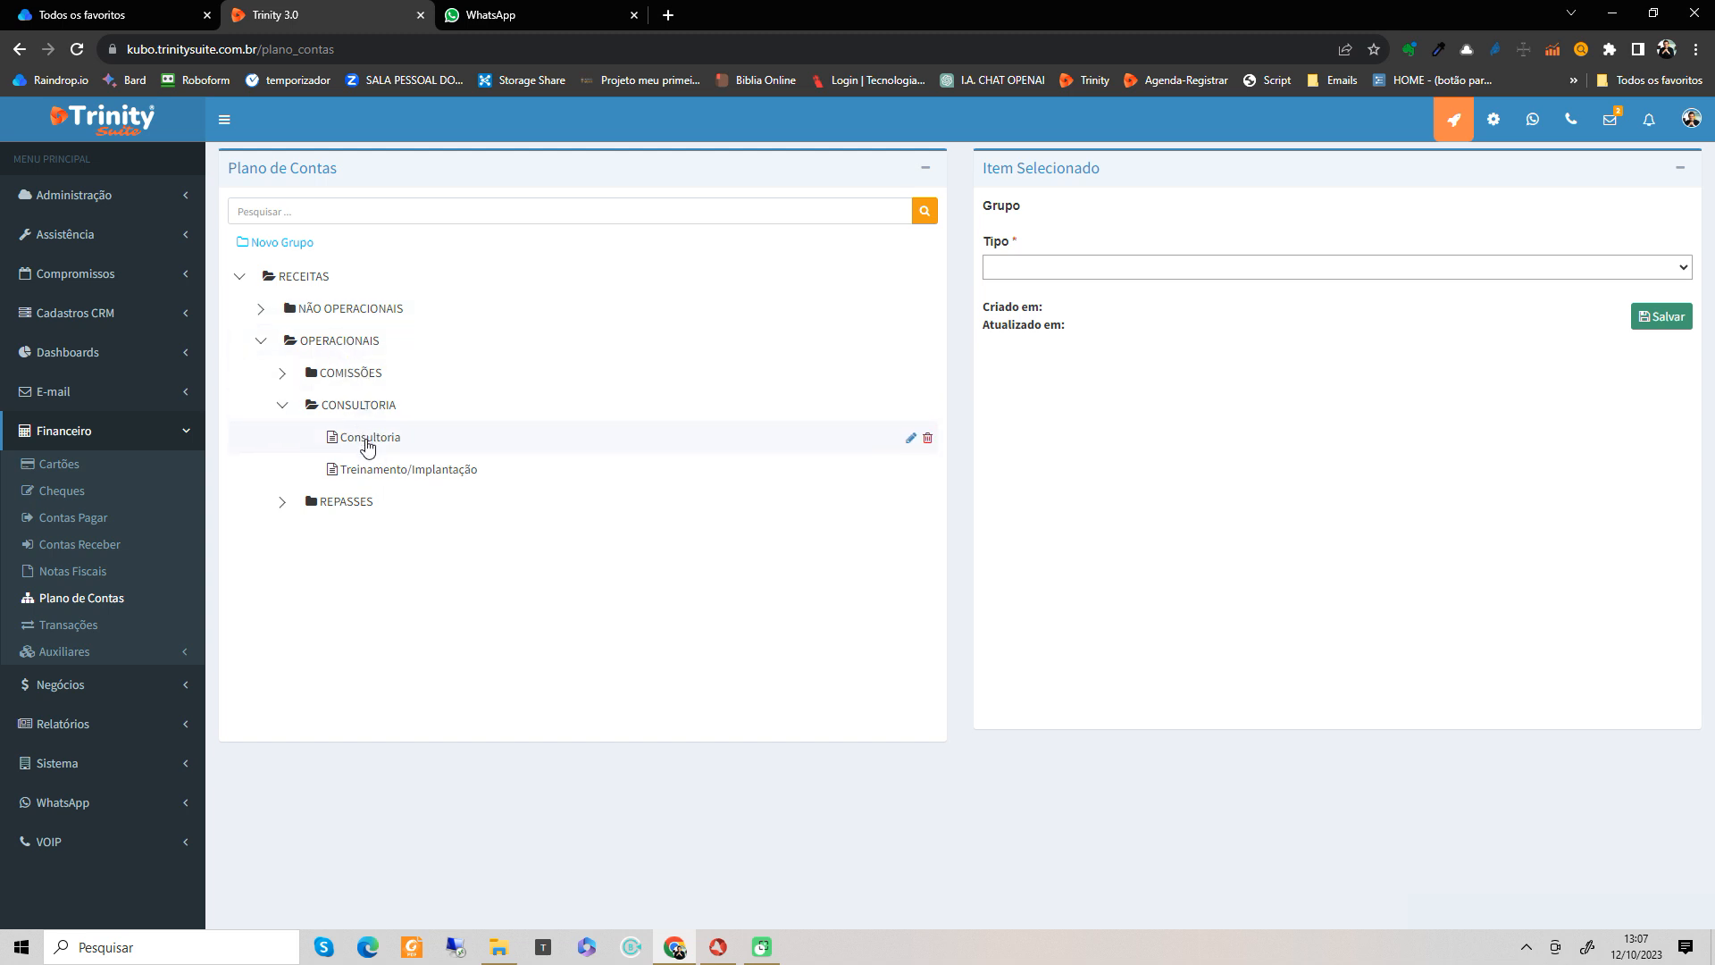
left_click(286, 374)
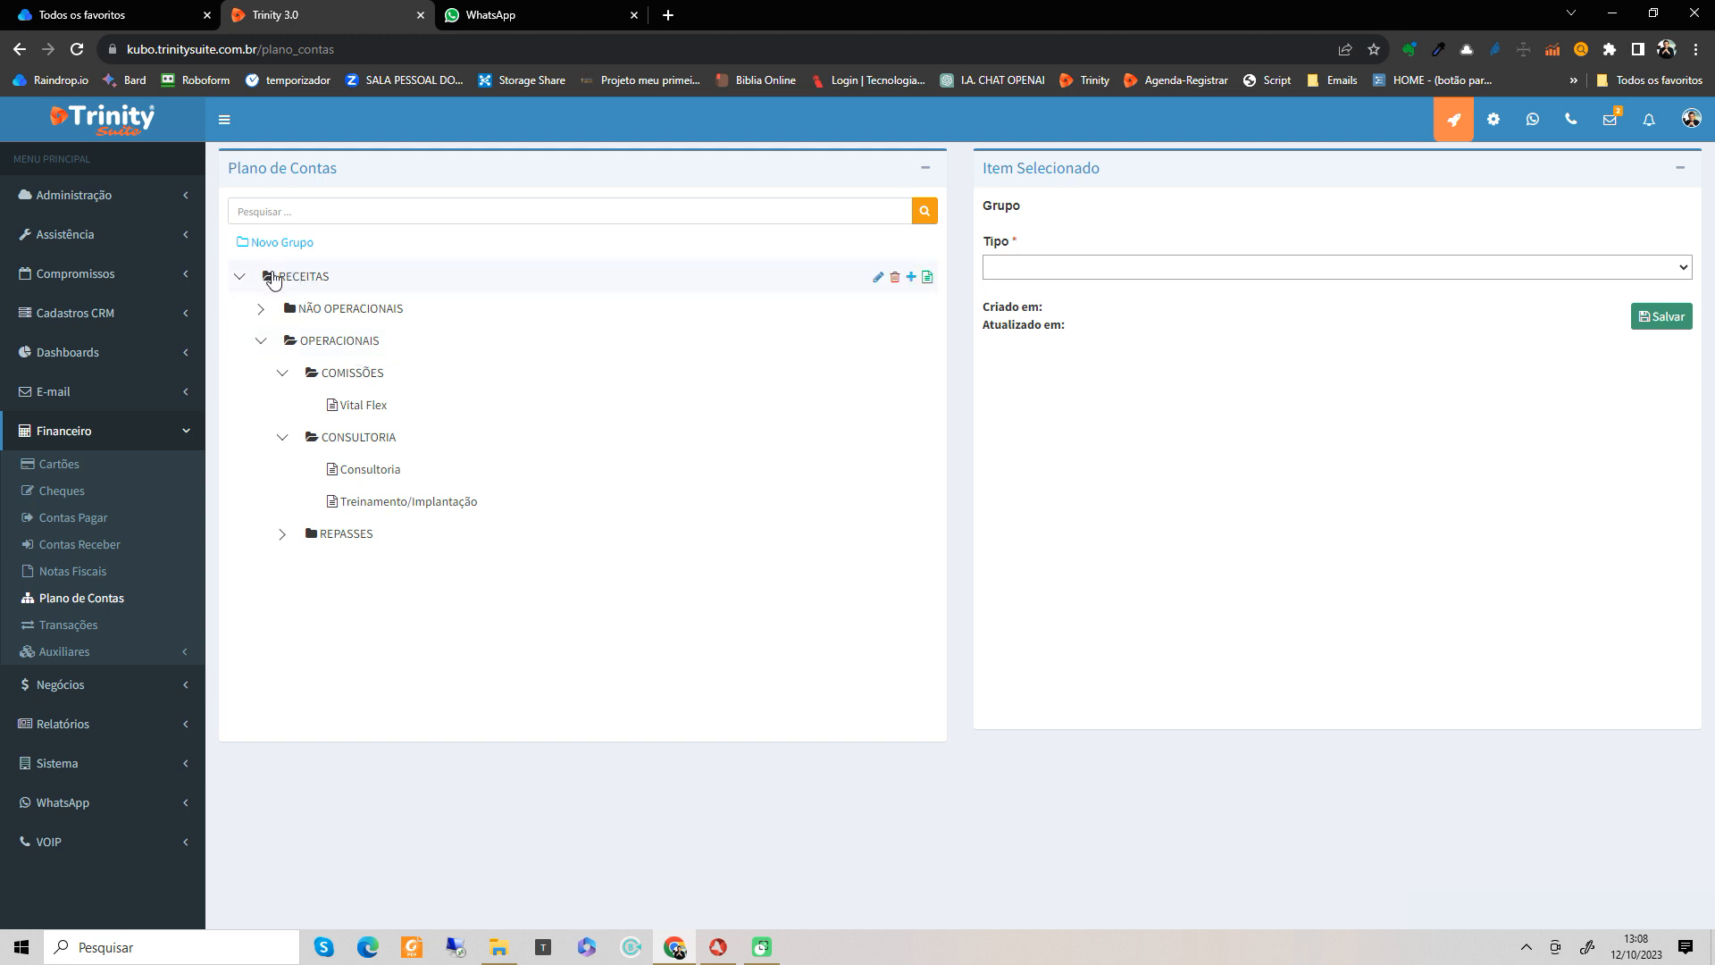
left_click(261, 310)
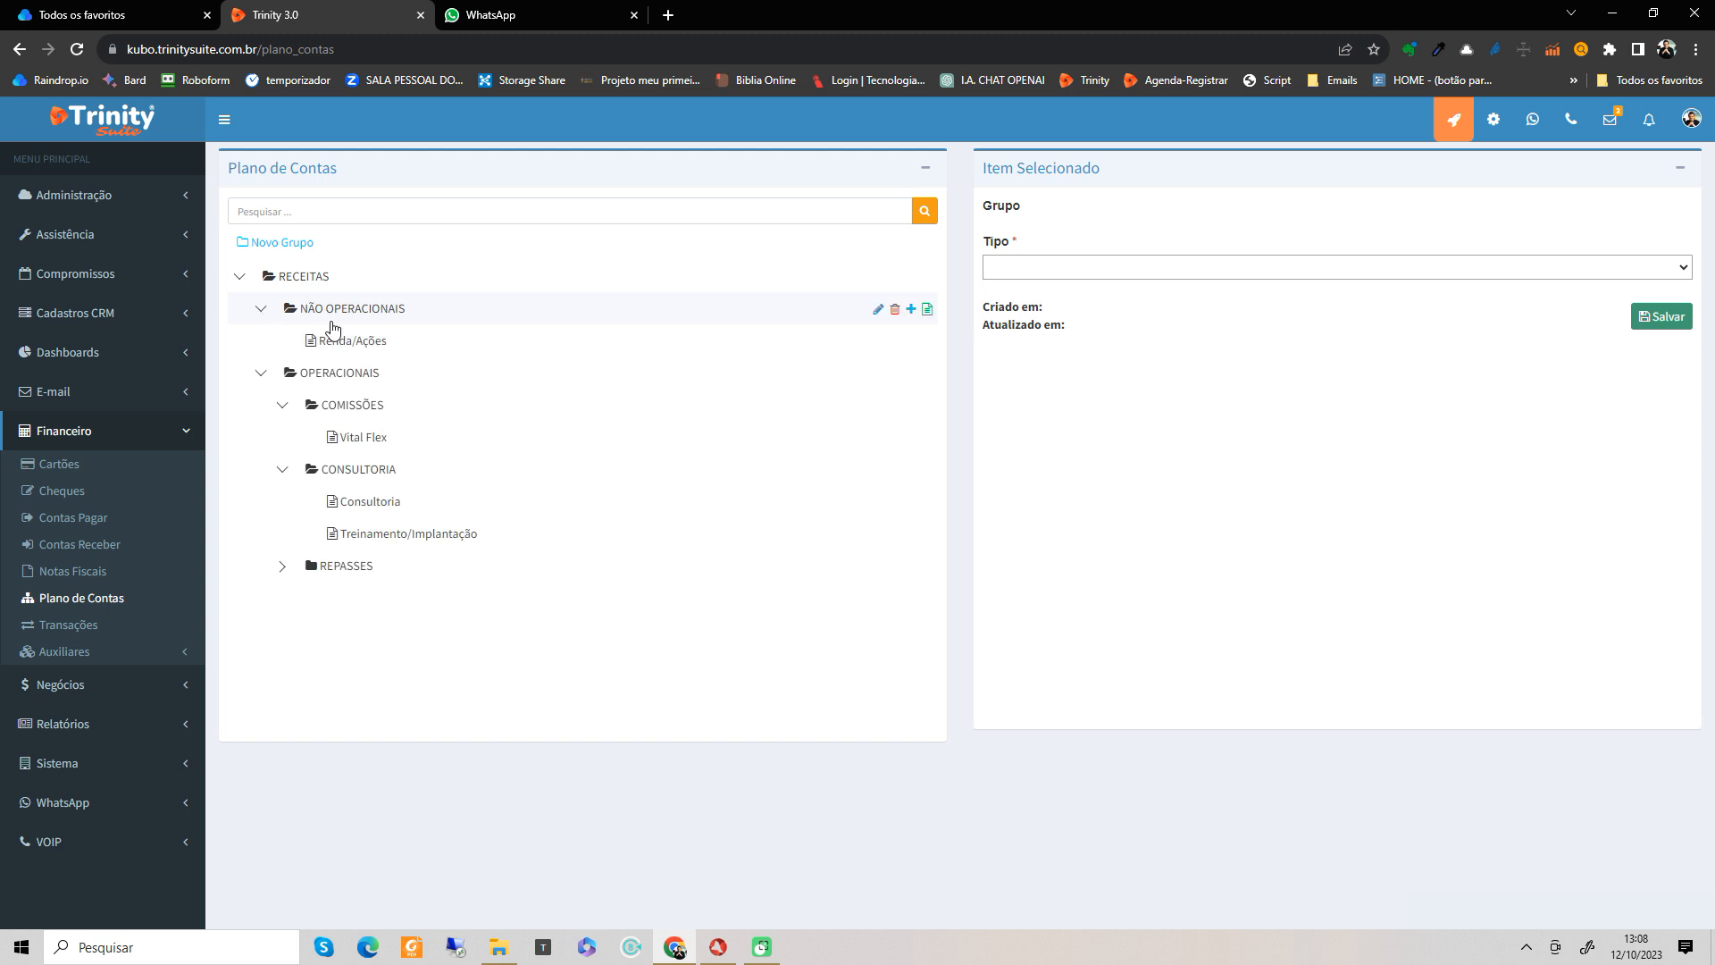
Step: Set the Sub Tipo of the Renda/Ações account to Não Operacional and save it
left_click(372, 355)
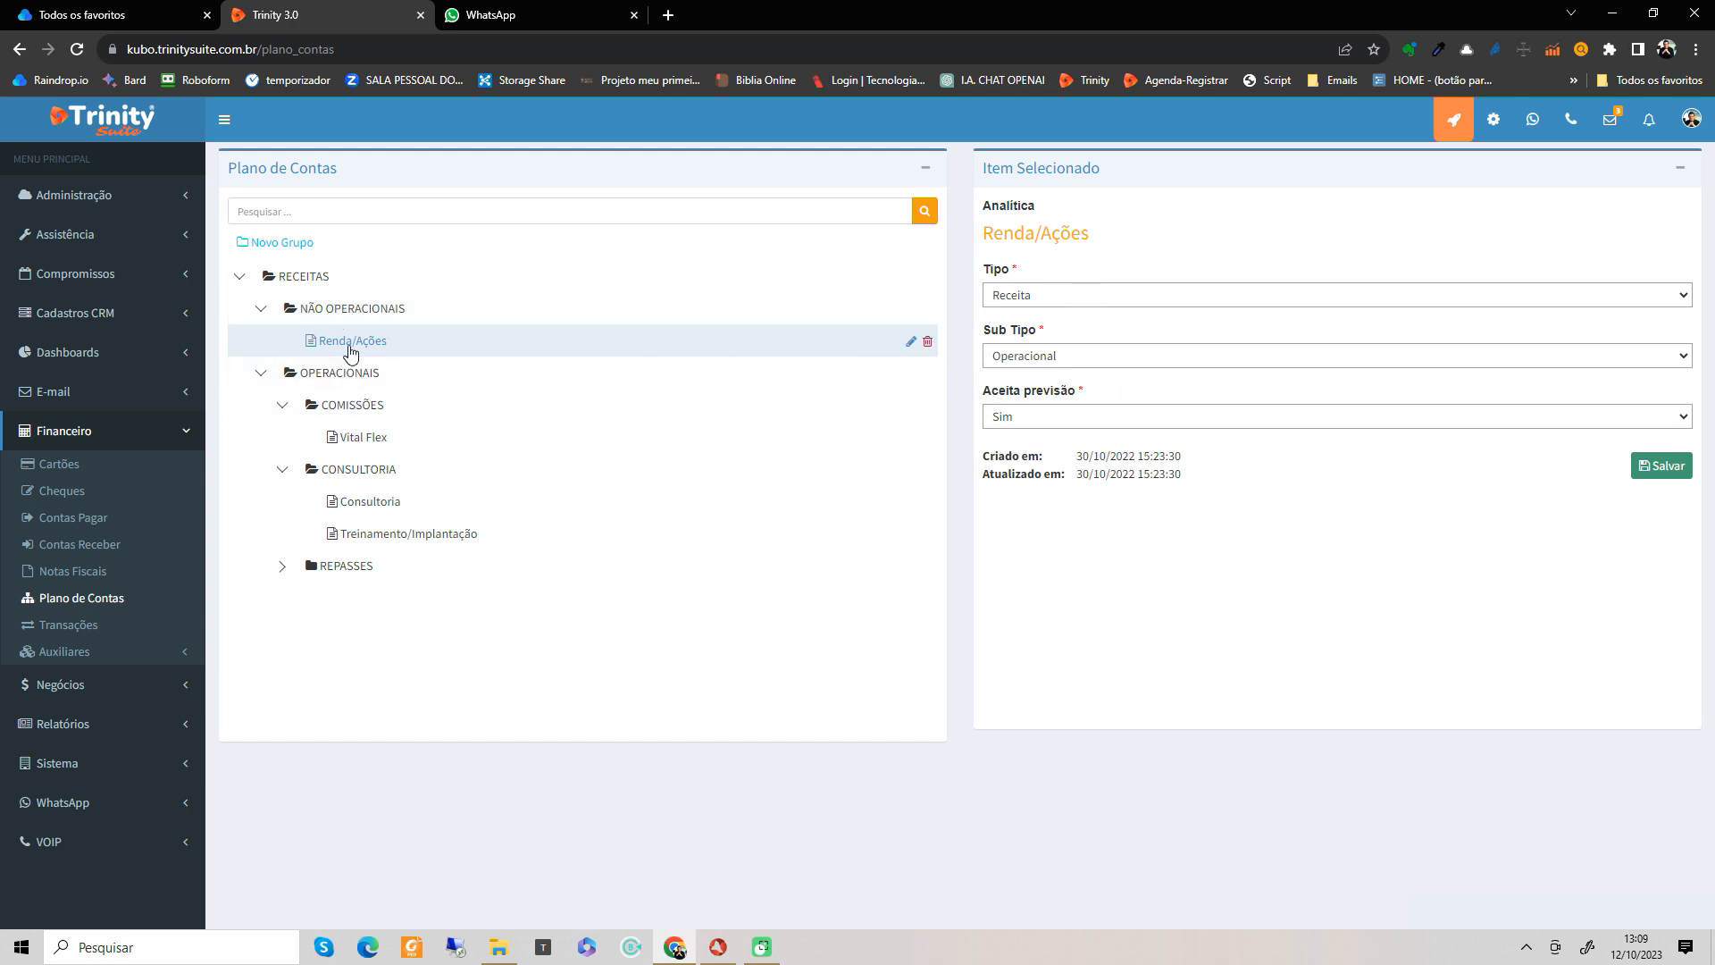
left_click(1012, 357)
left_click(1020, 392)
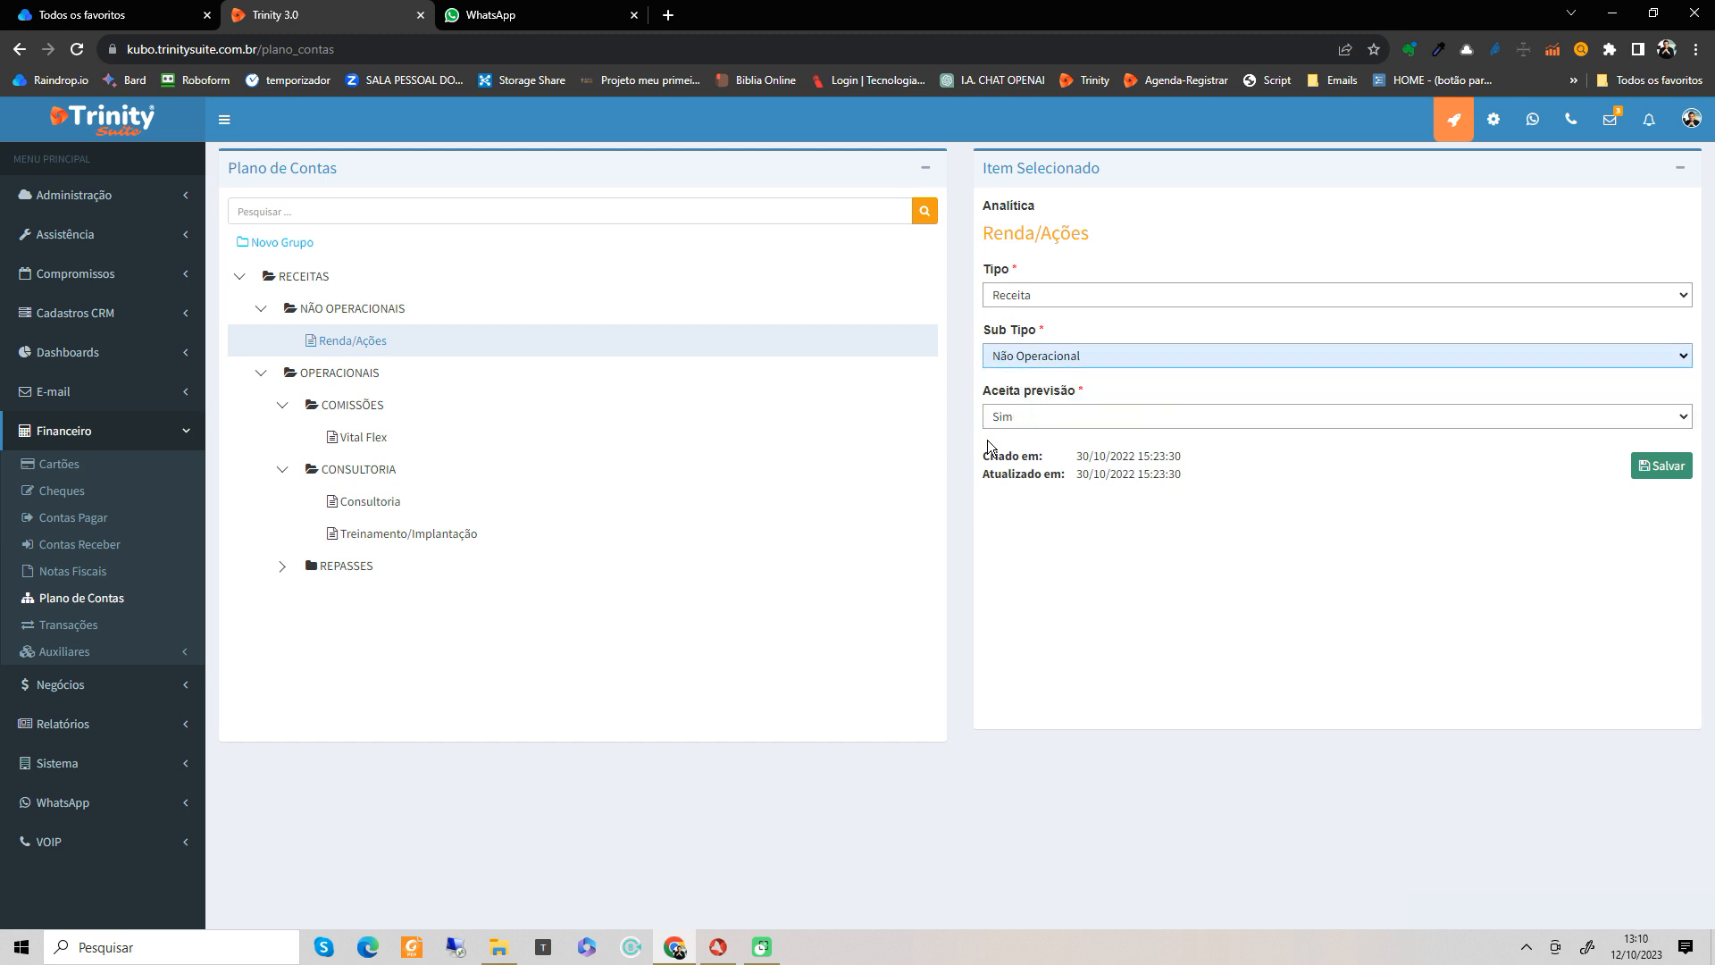
left_click(1638, 458)
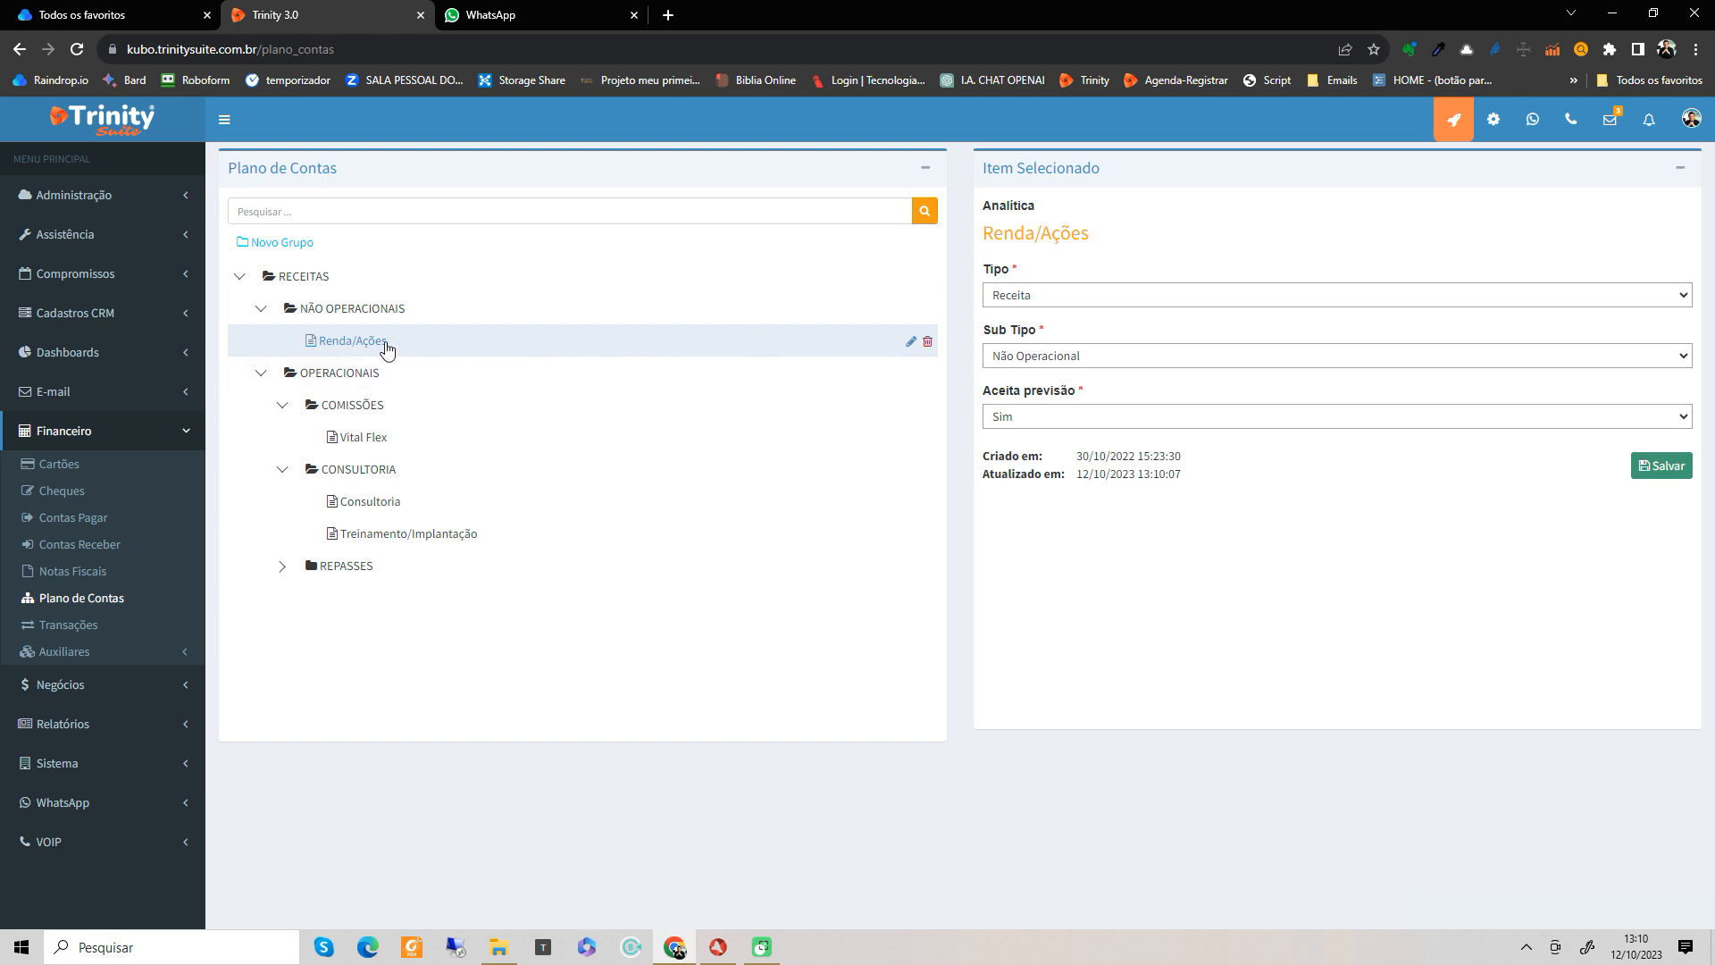
Step: Try the type Despesa on Renda/Ações and restore it to Receita with Sub Tipo Não Operacional
left_click(1046, 297)
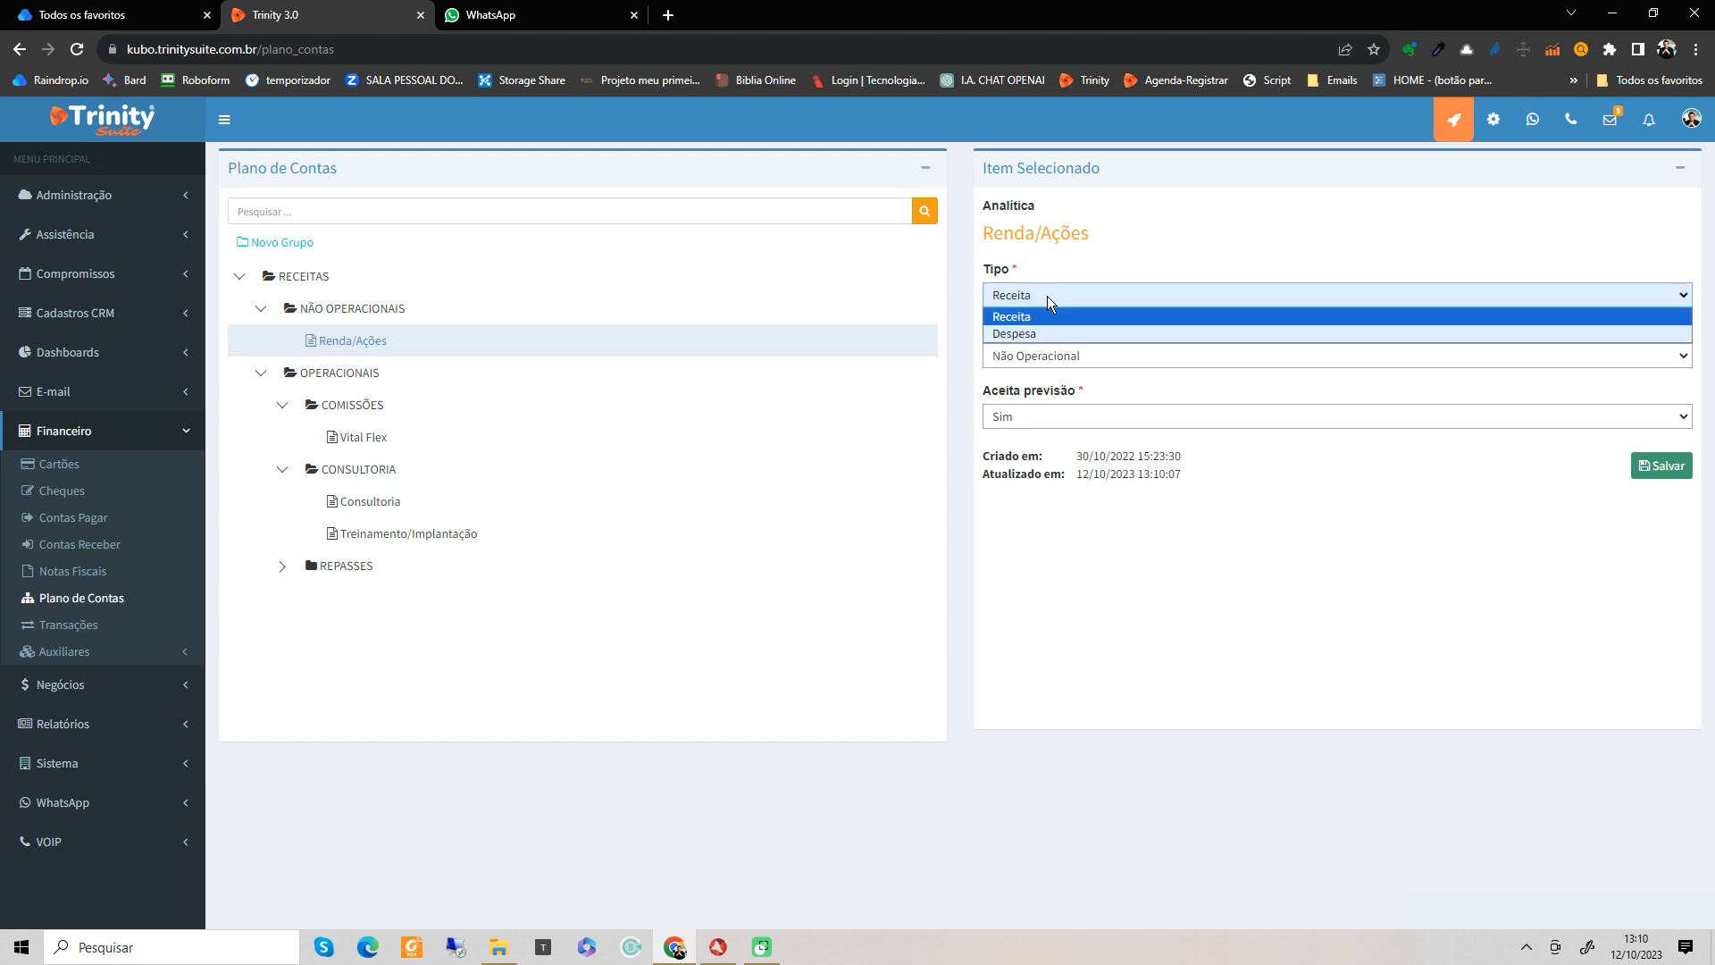
left_click(1052, 334)
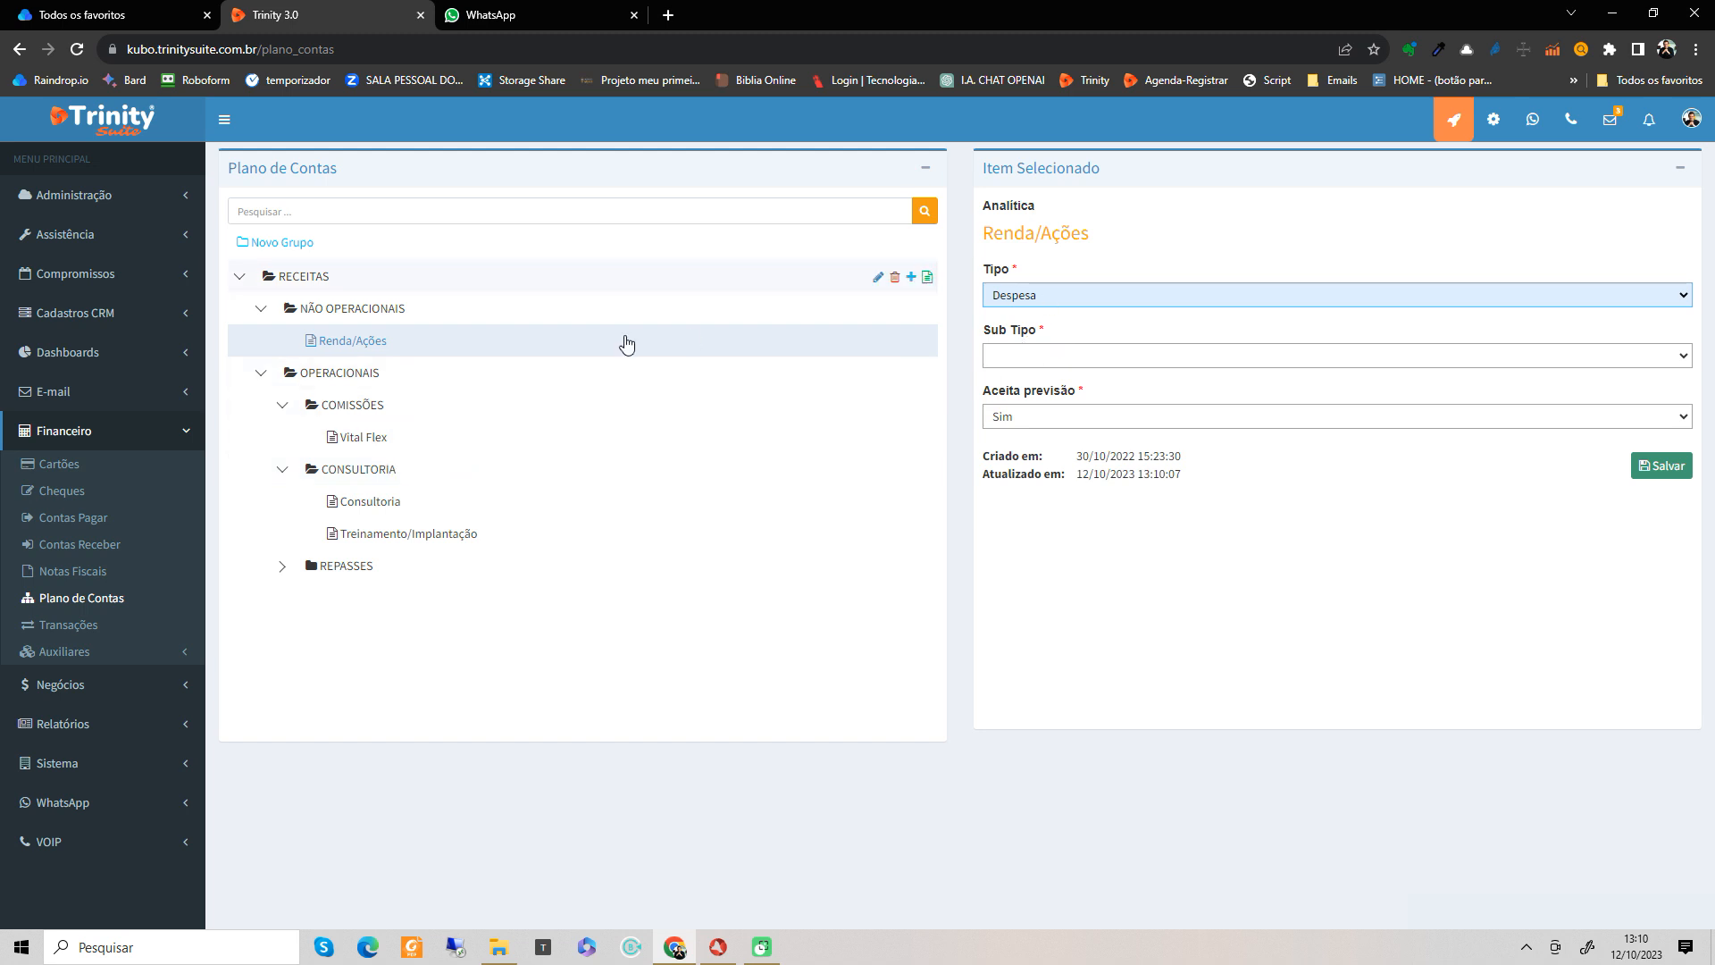
left_click(1057, 299)
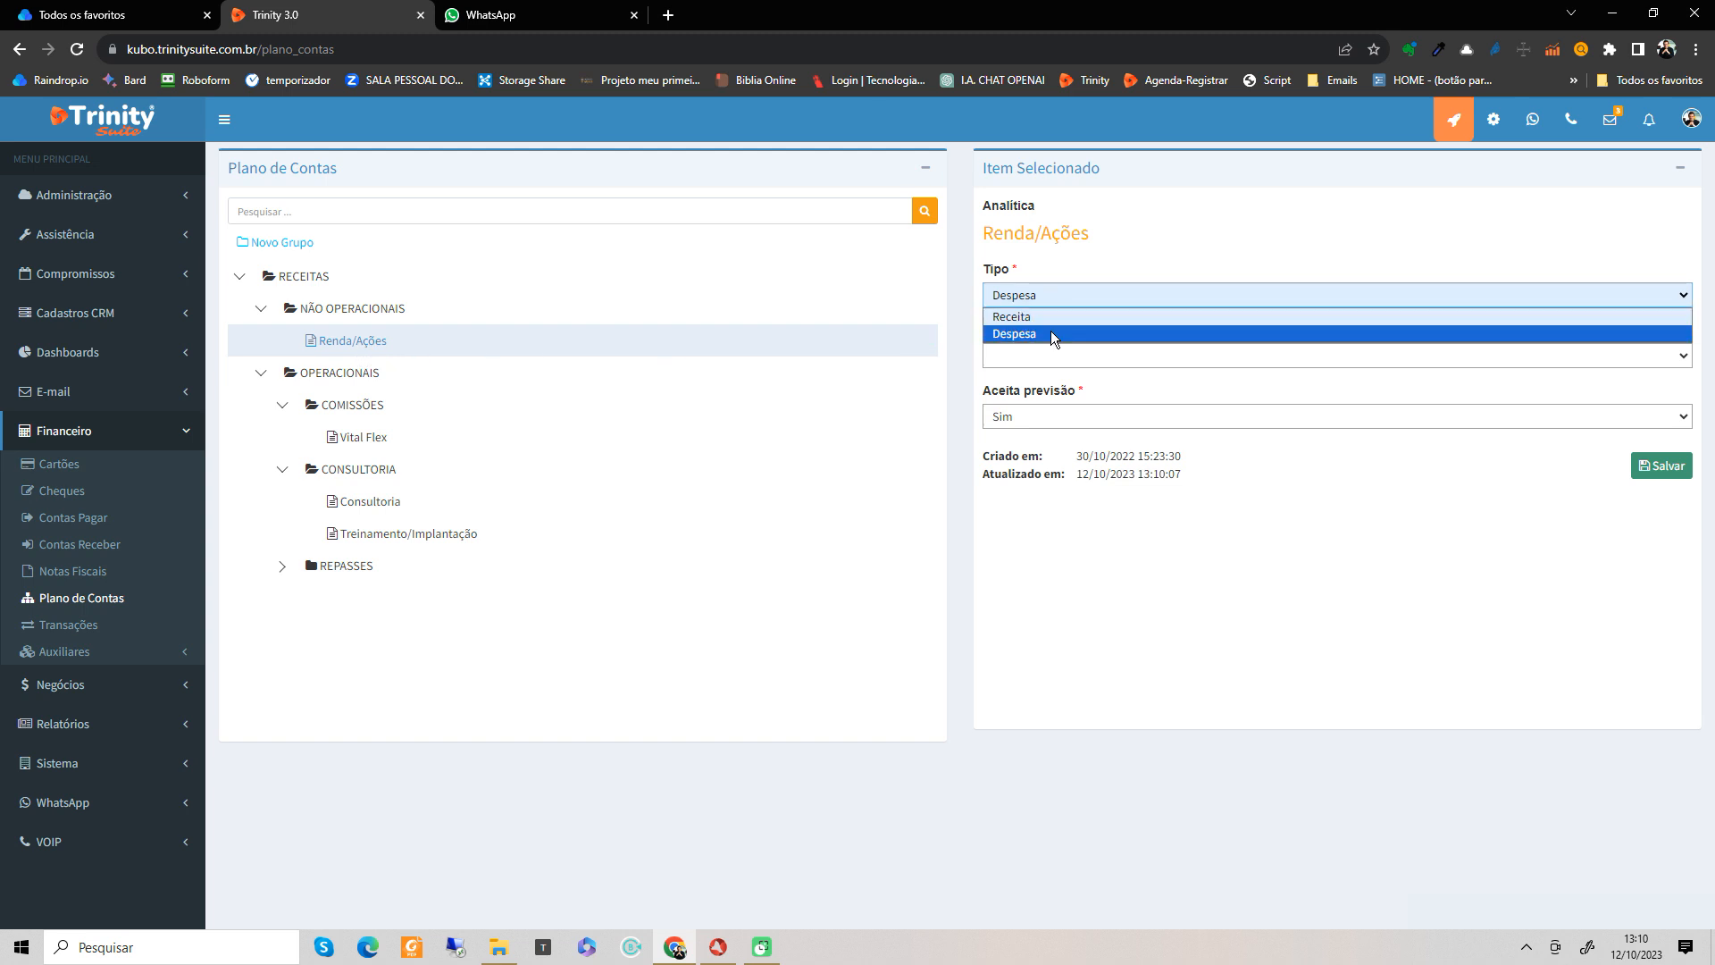
left_click(1046, 328)
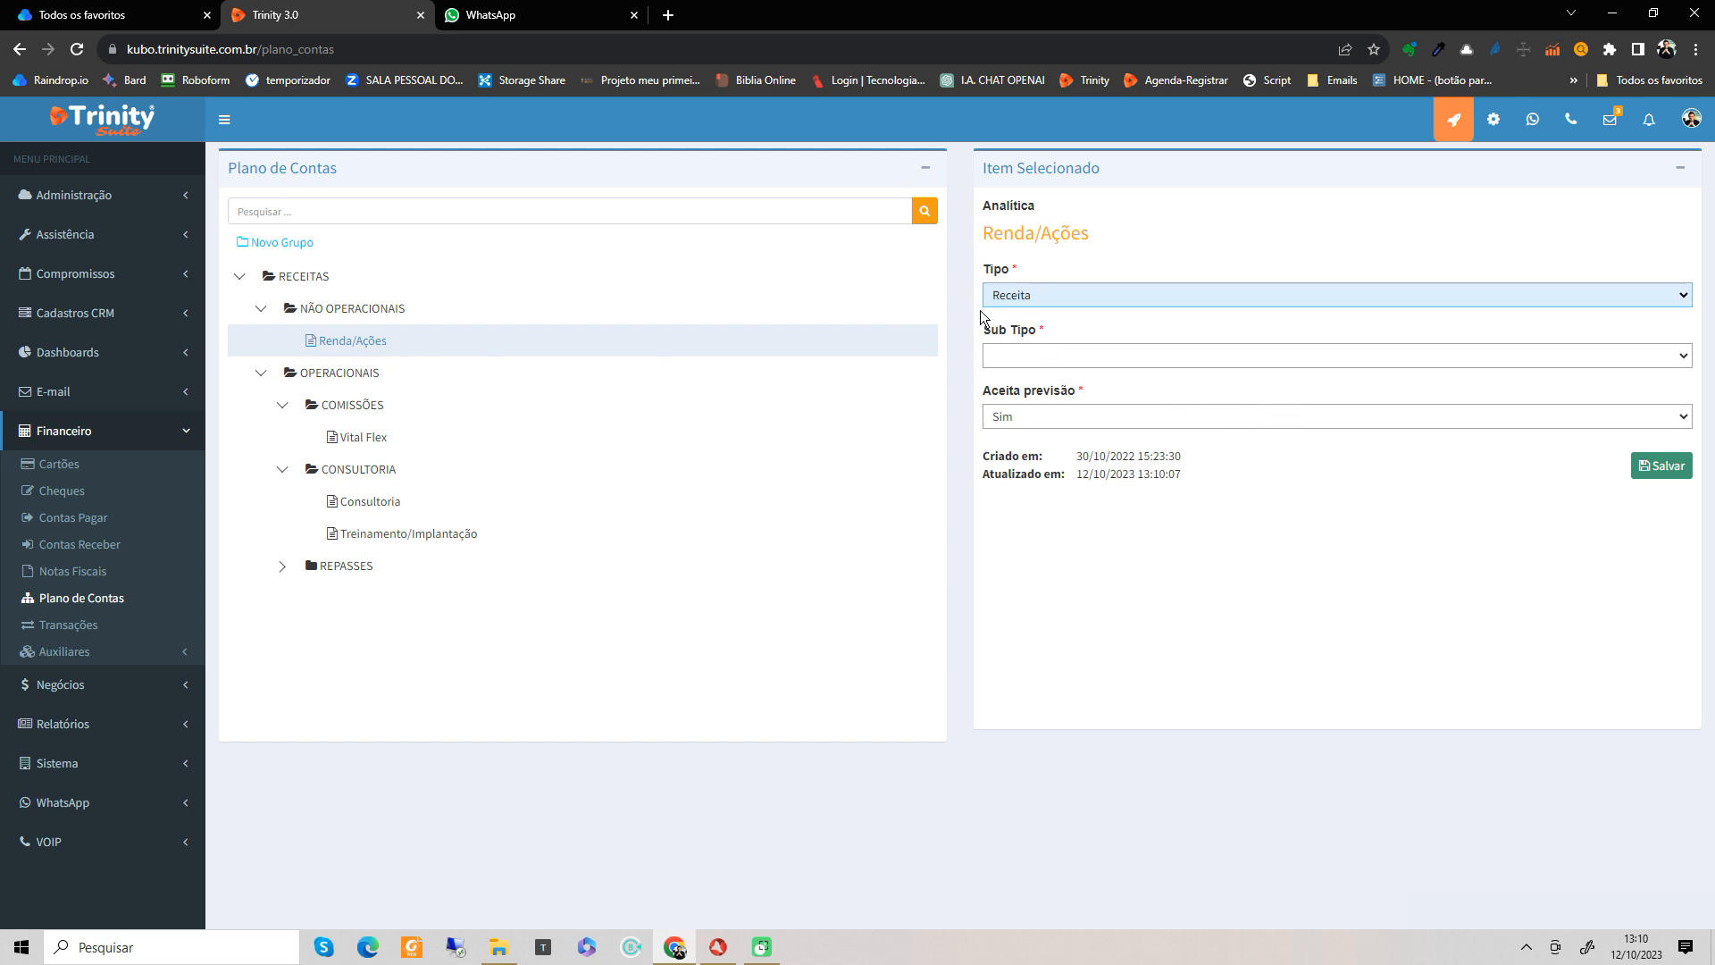
left_click(1079, 358)
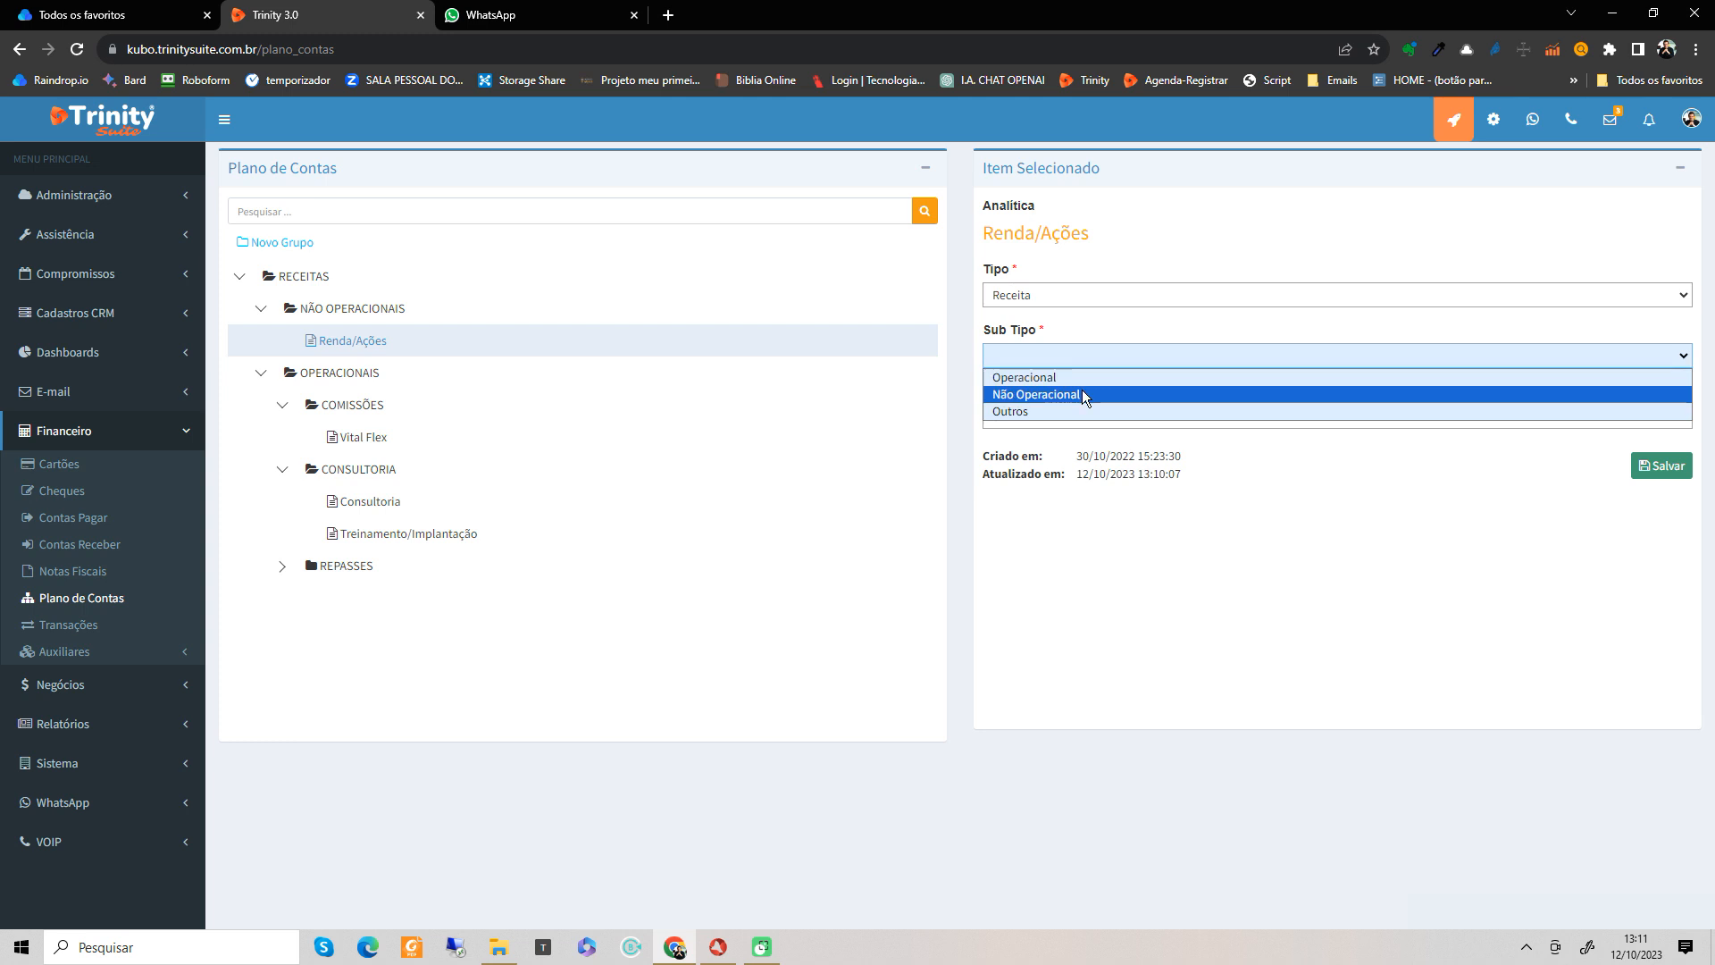
left_click(1081, 393)
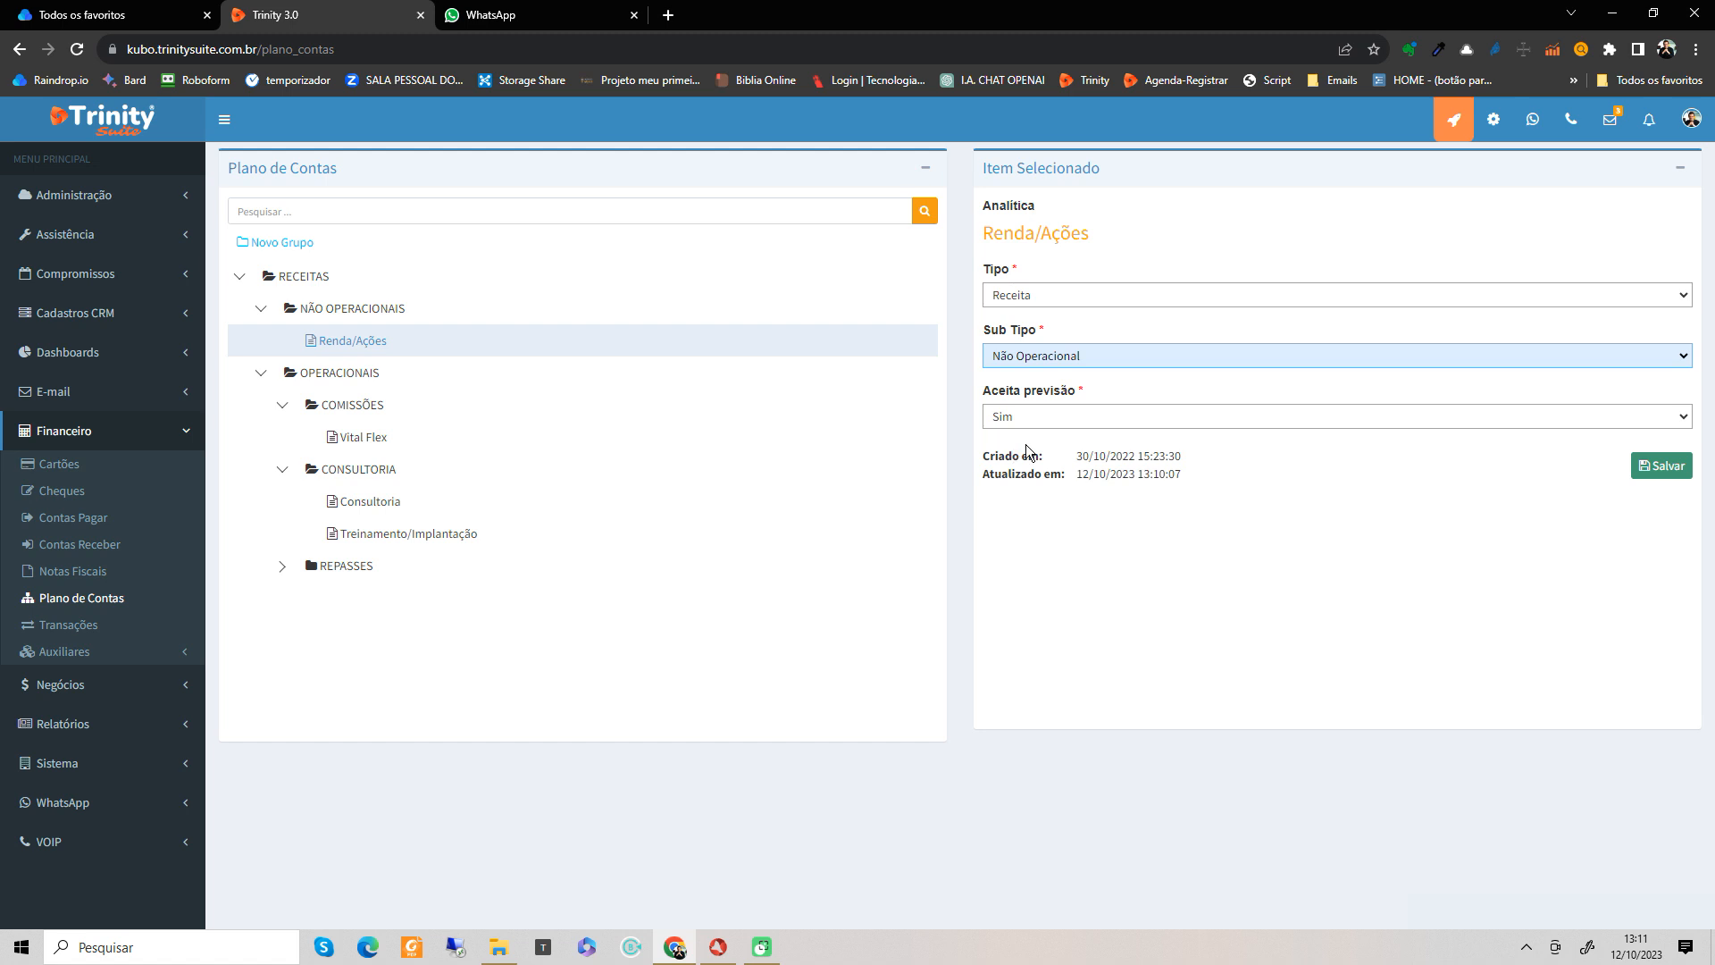
Step: Set Aceita previsão to Não for the Renda/Ações account and save it
left_click(1069, 416)
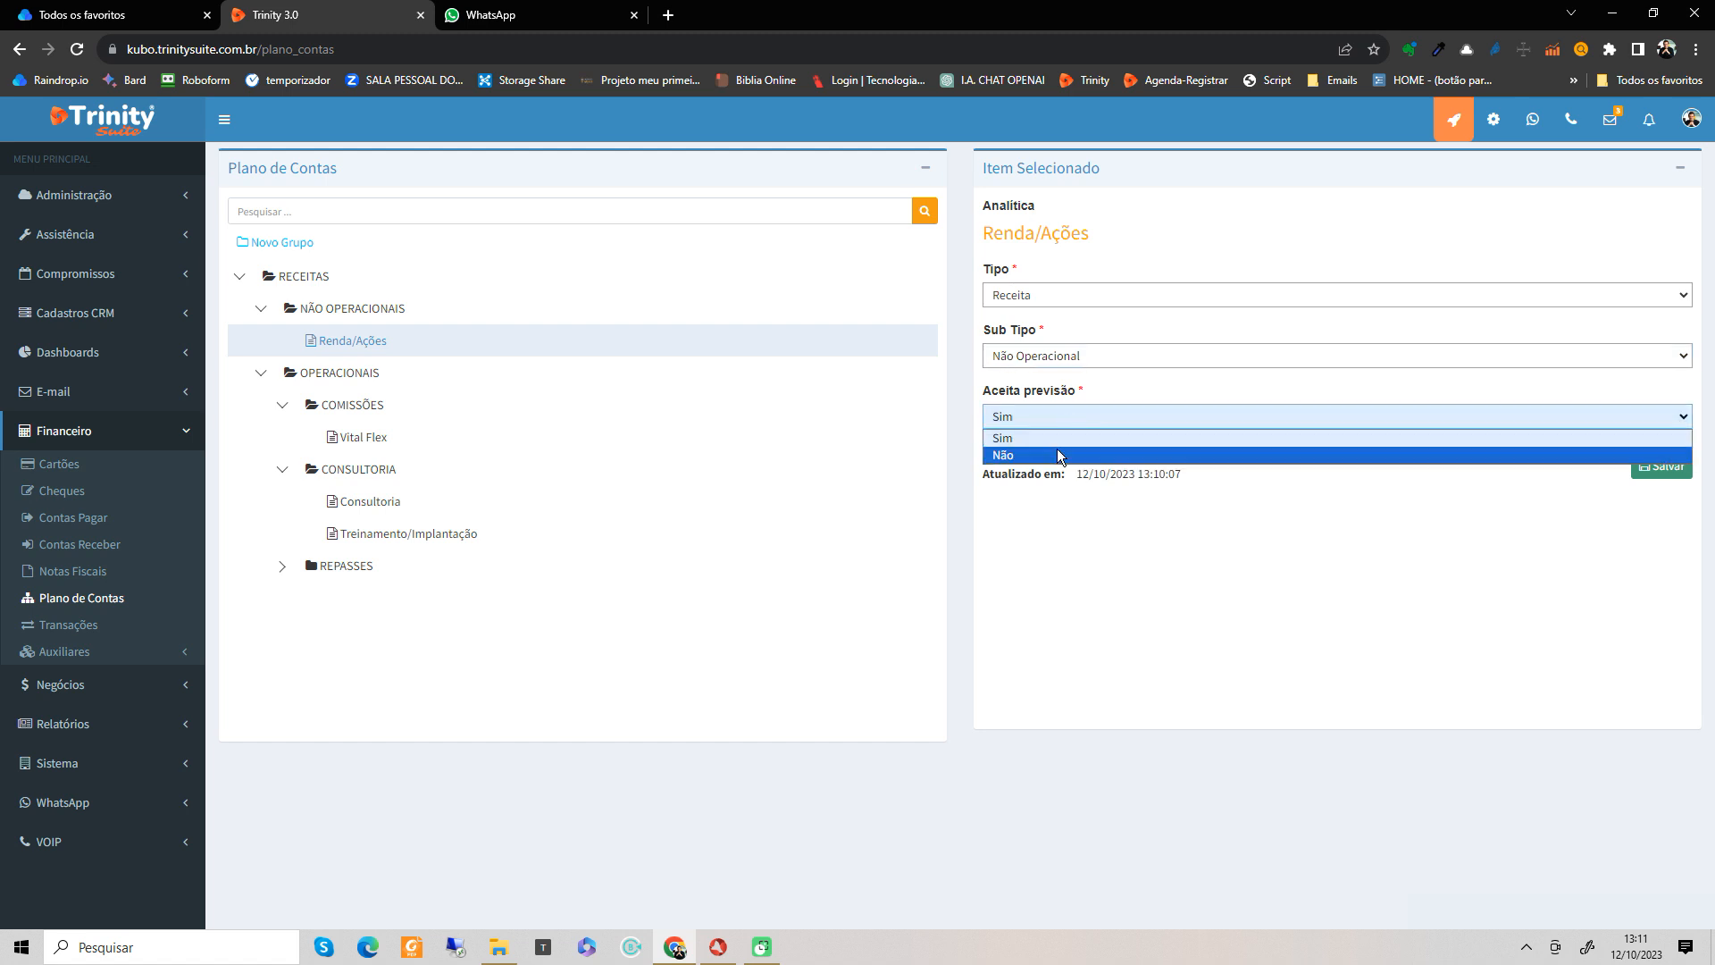
left_click(1057, 453)
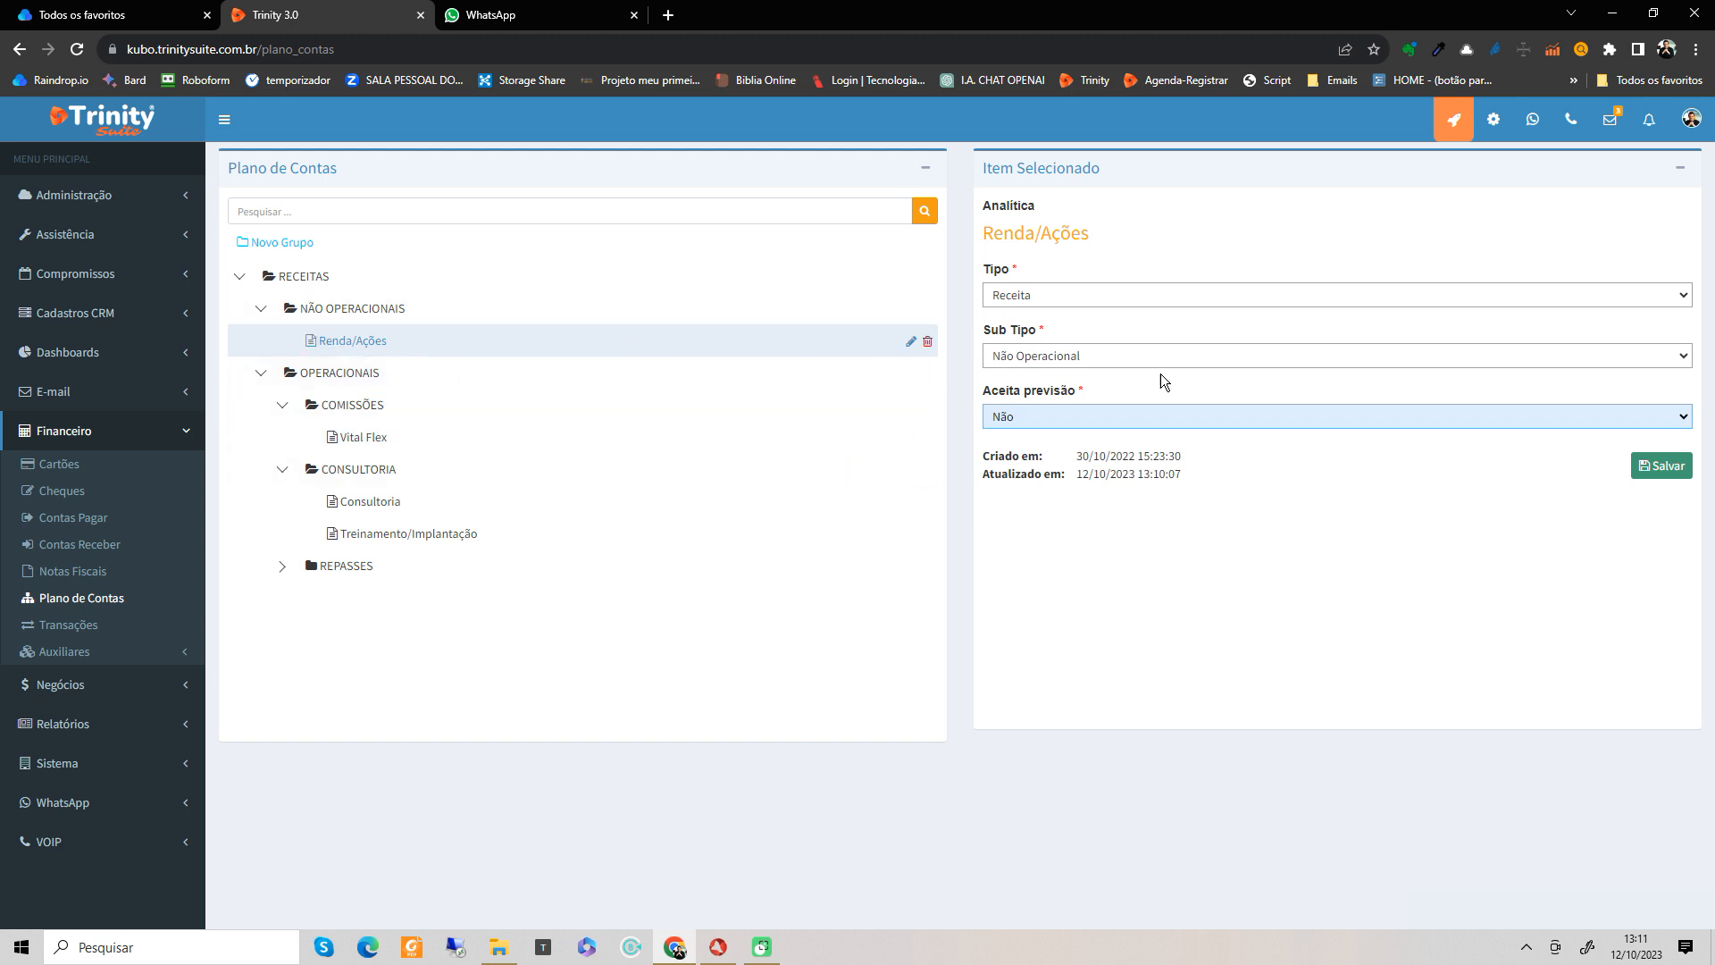
left_click(1659, 465)
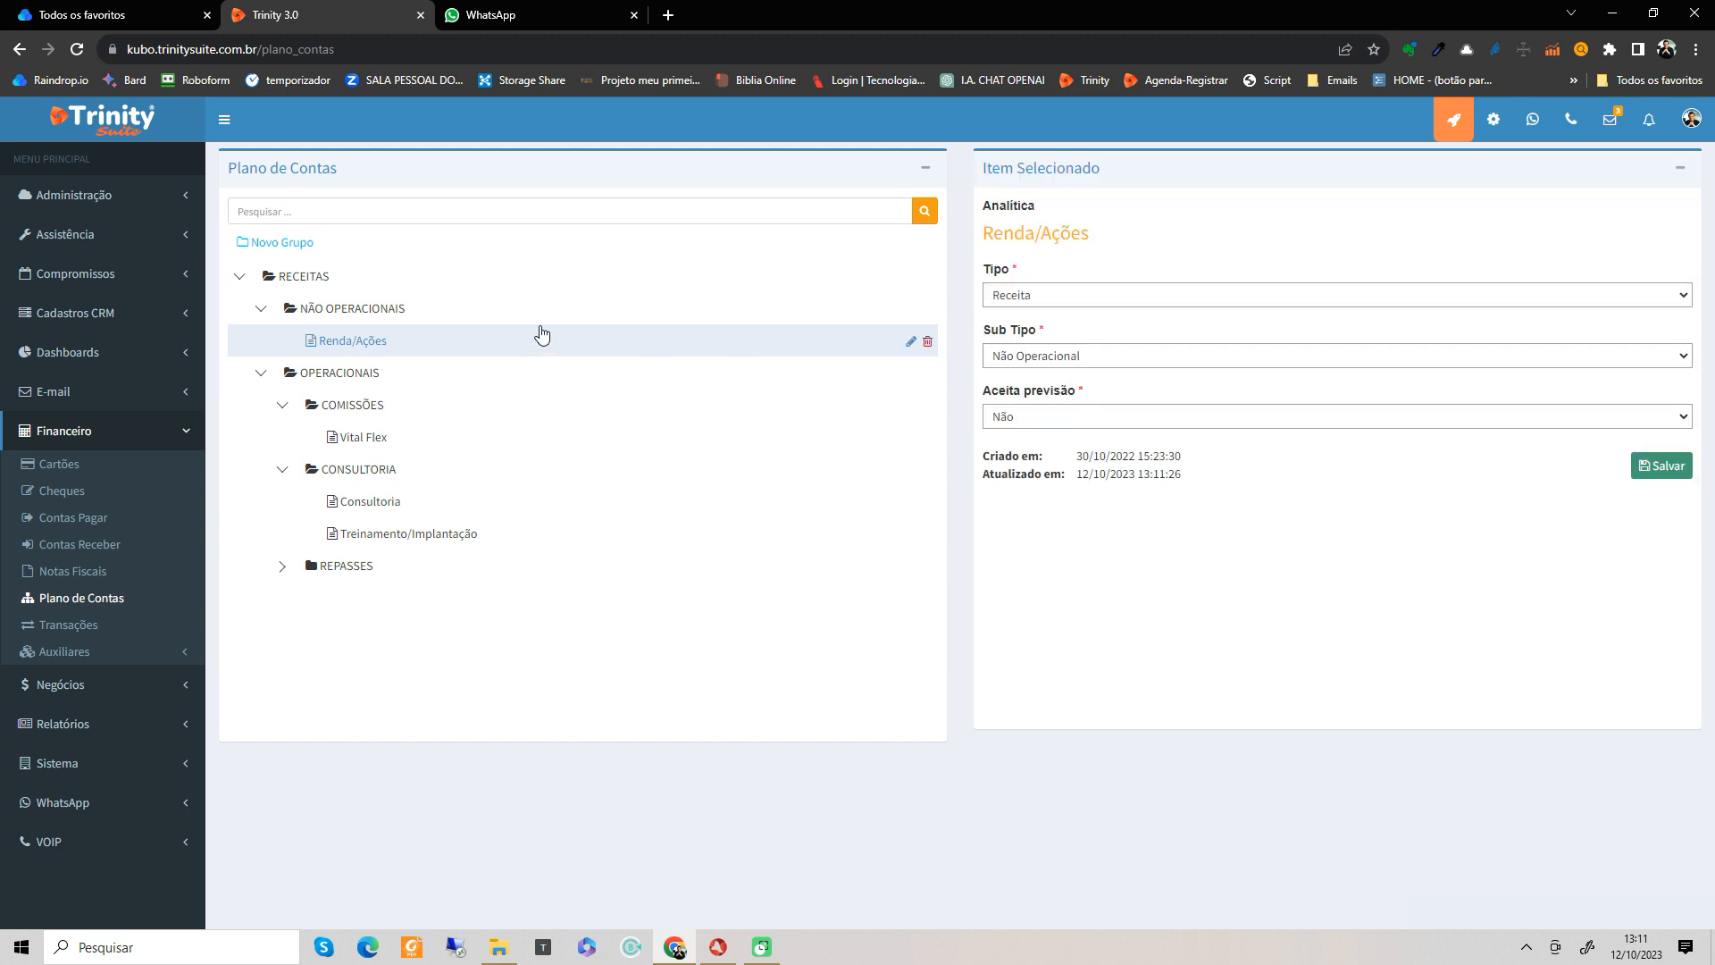
Step: Collapse the RECEITAS group and create a new top-level group named DESPESAS
left_click(237, 280)
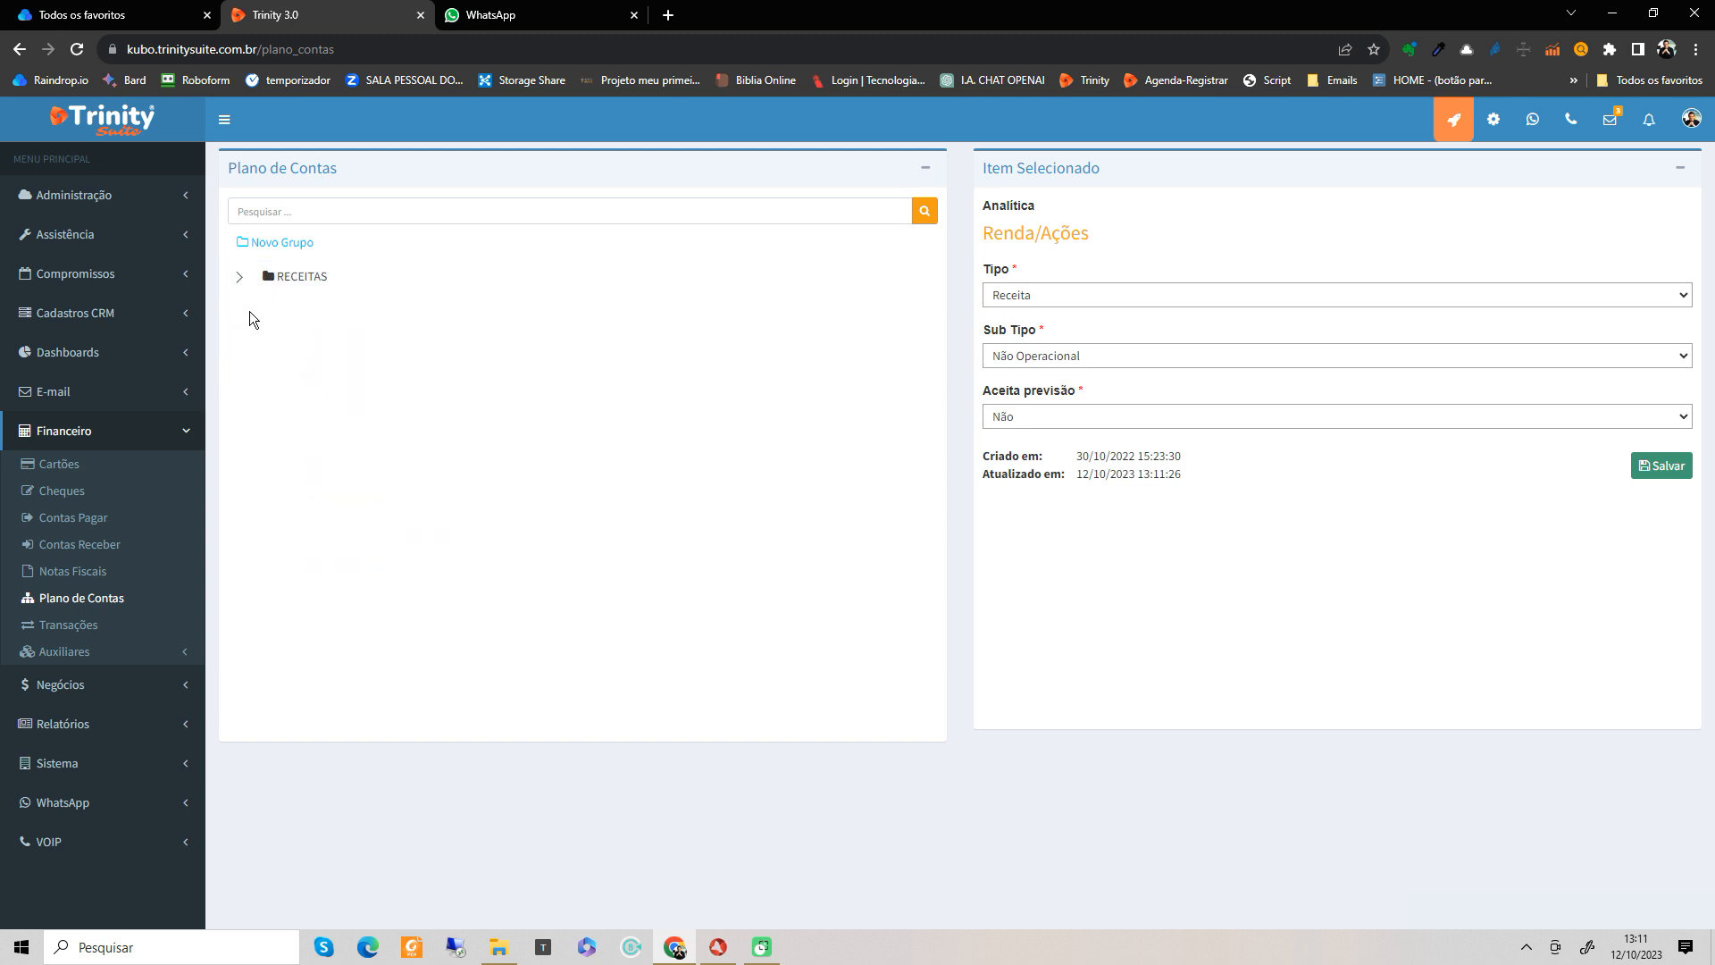
left_click(272, 254)
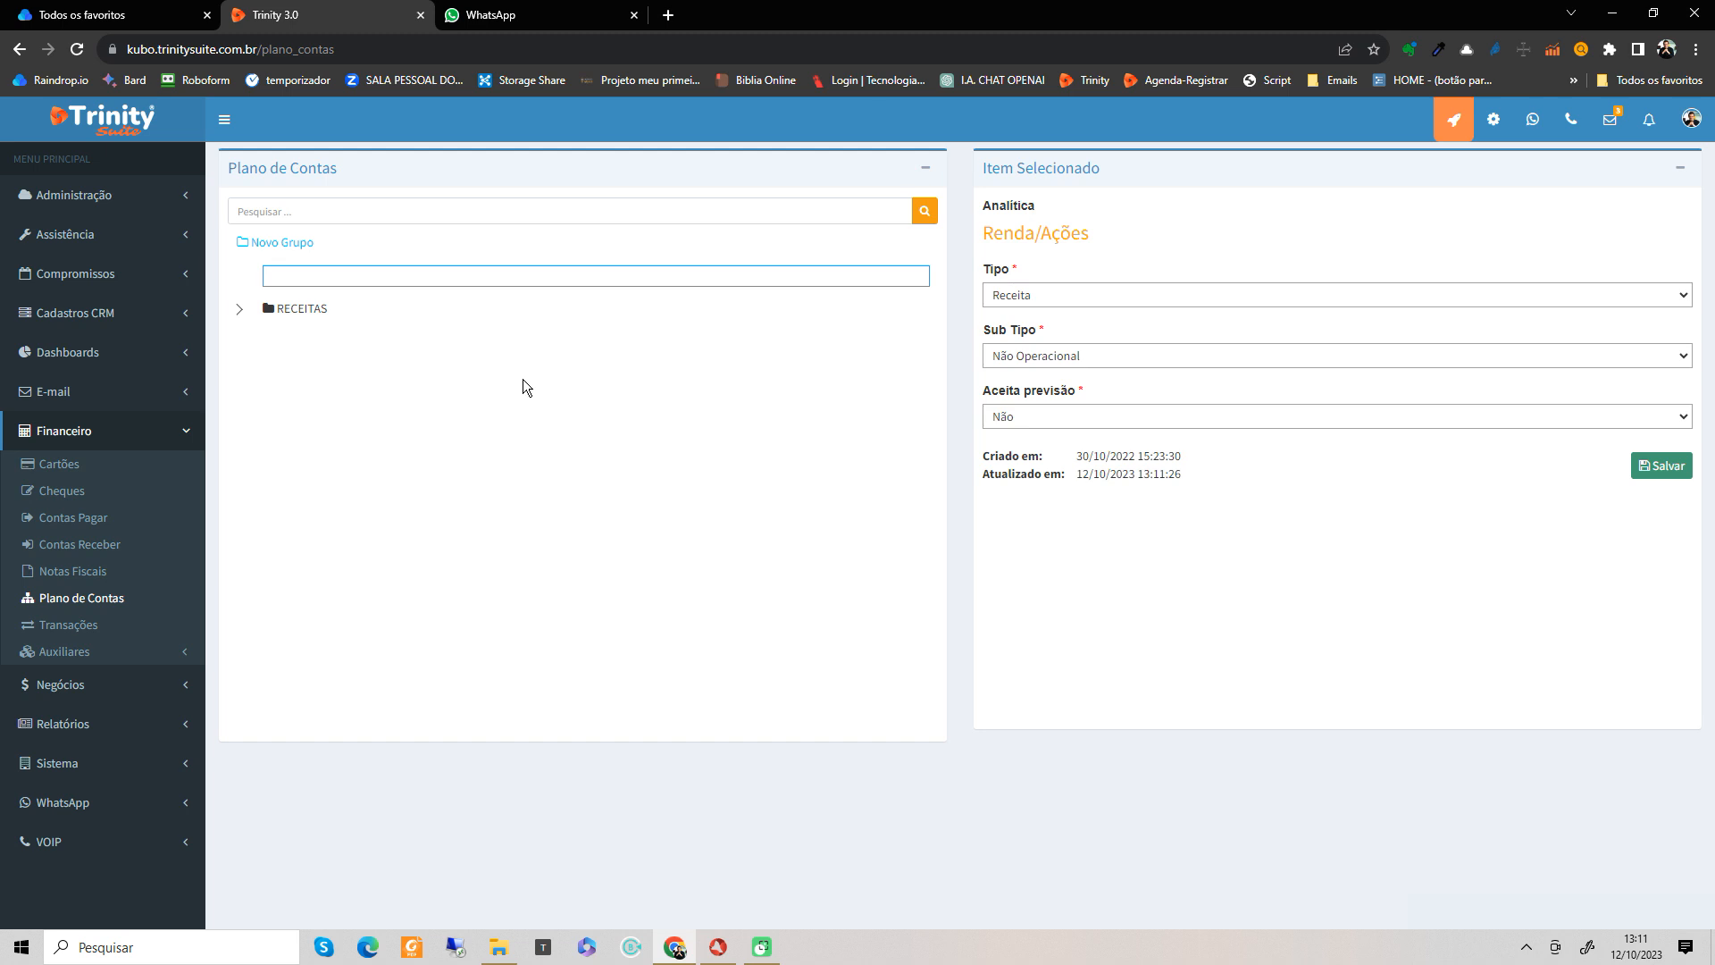
type("DESPESAS")
key("Return")
Step: Add the subgroups ALOCAÇÃO and VEÍCULOS under the DESPESAS group
mouse_move(336, 282)
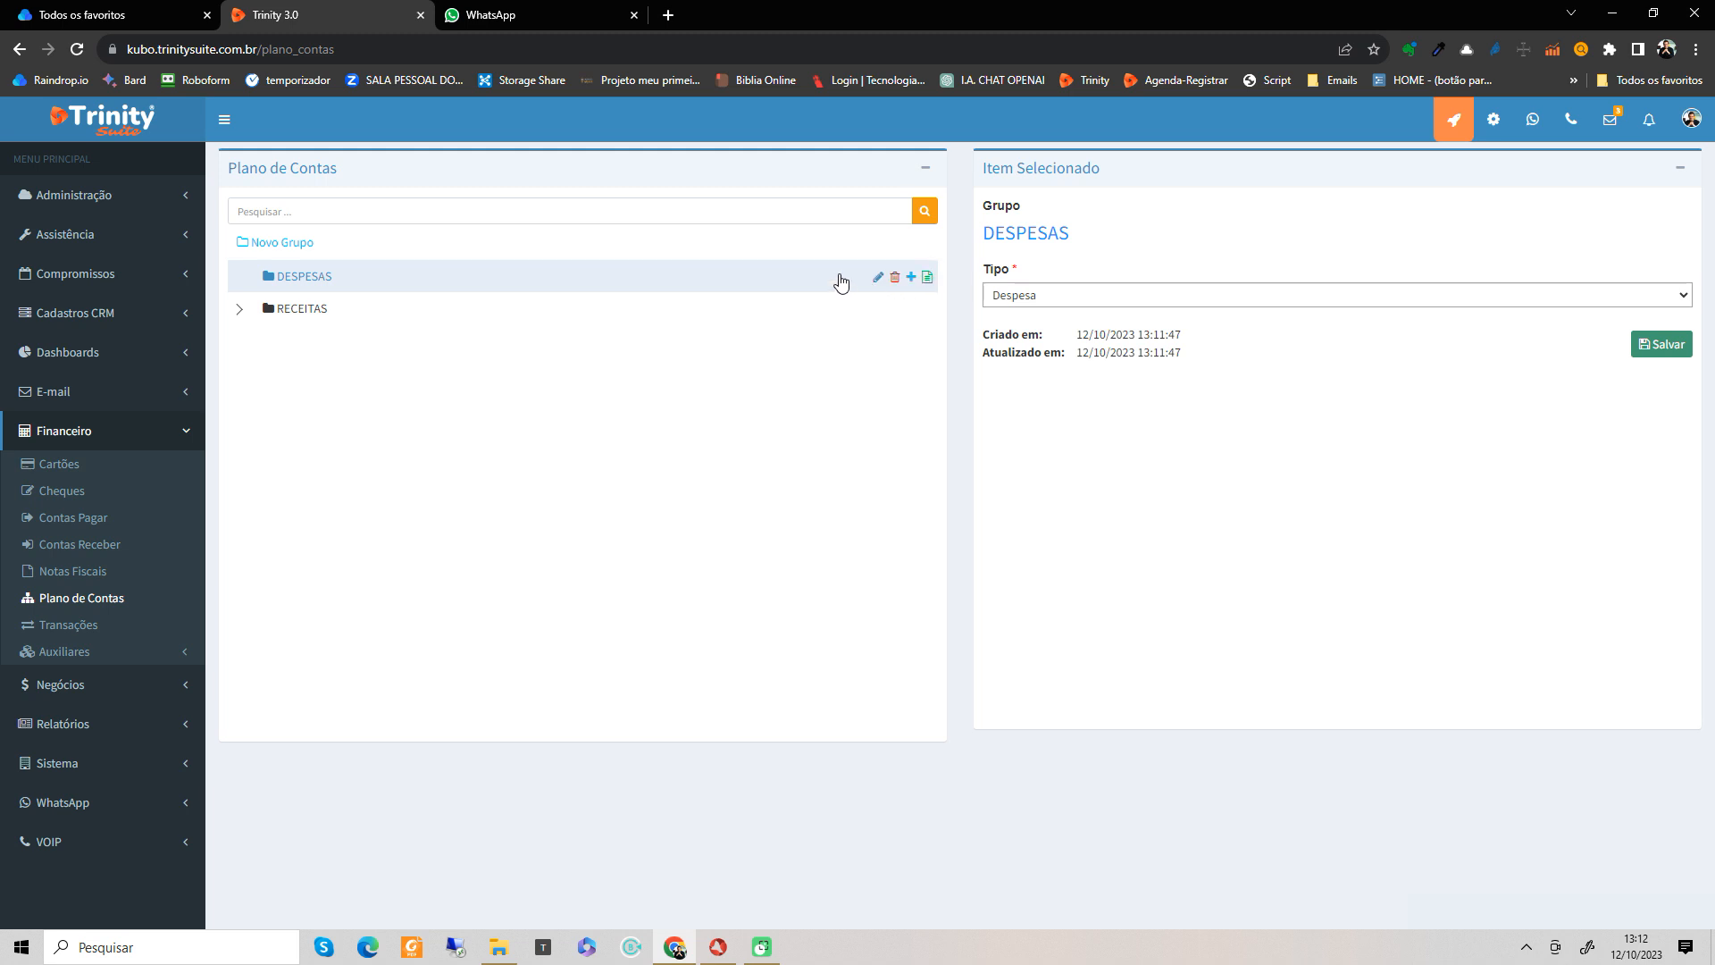
left_click(911, 278)
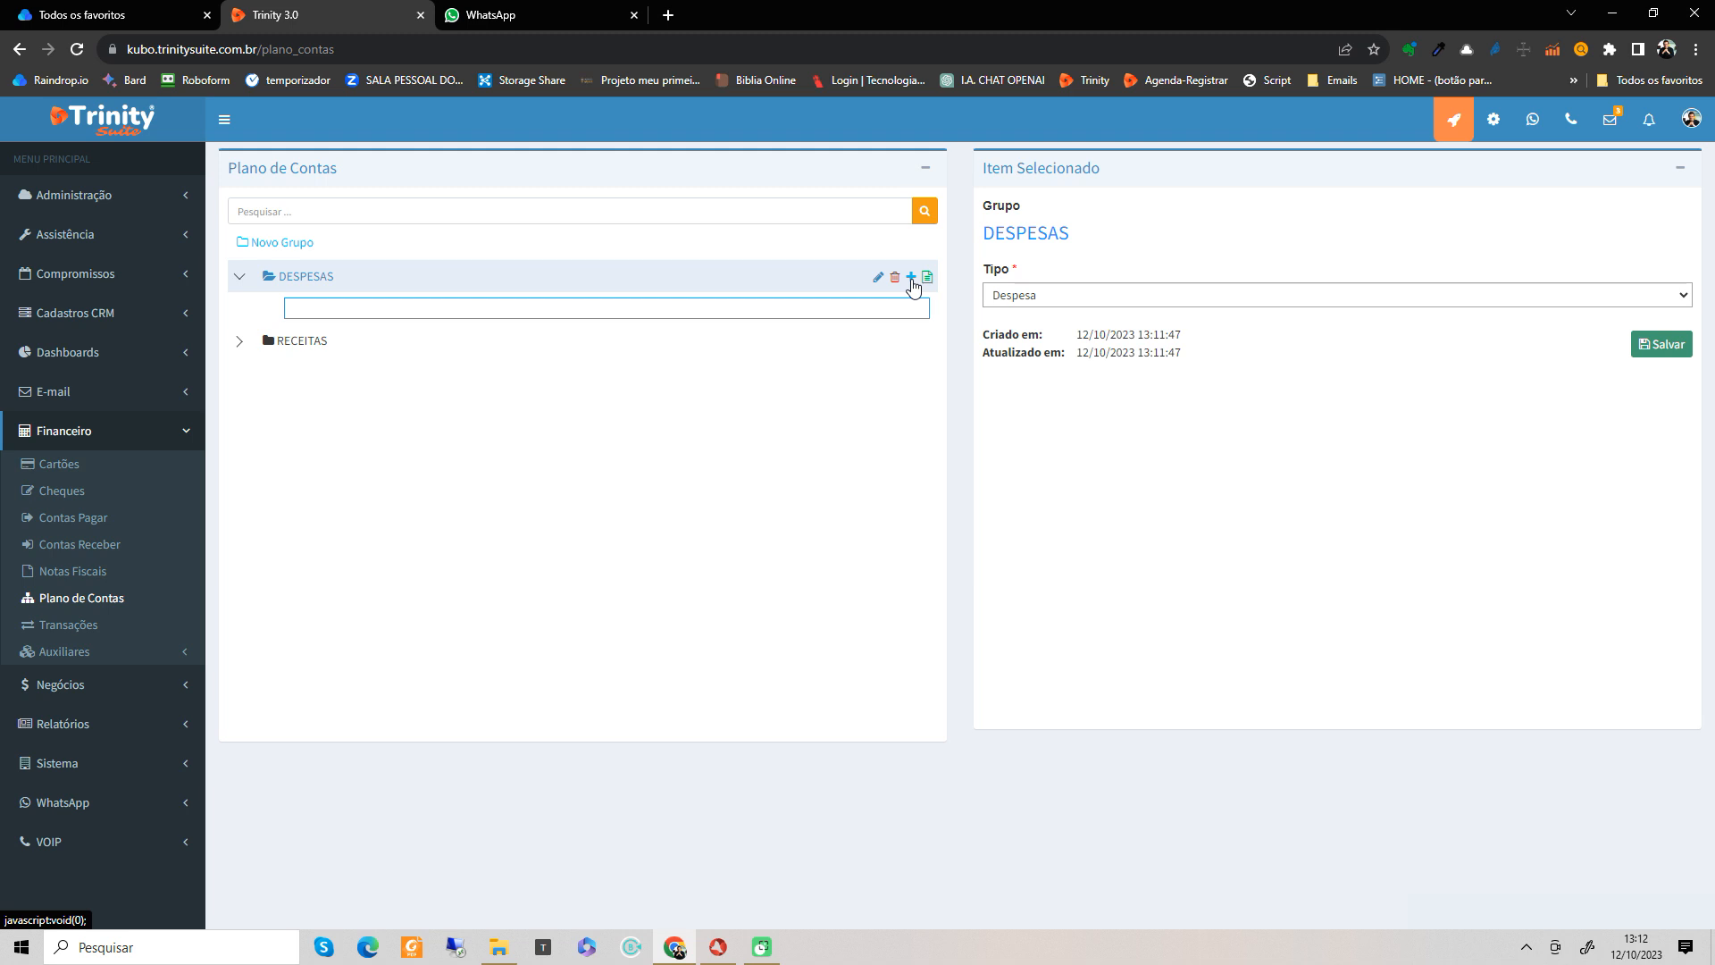
type("ALOCAÇÃO")
key("Return")
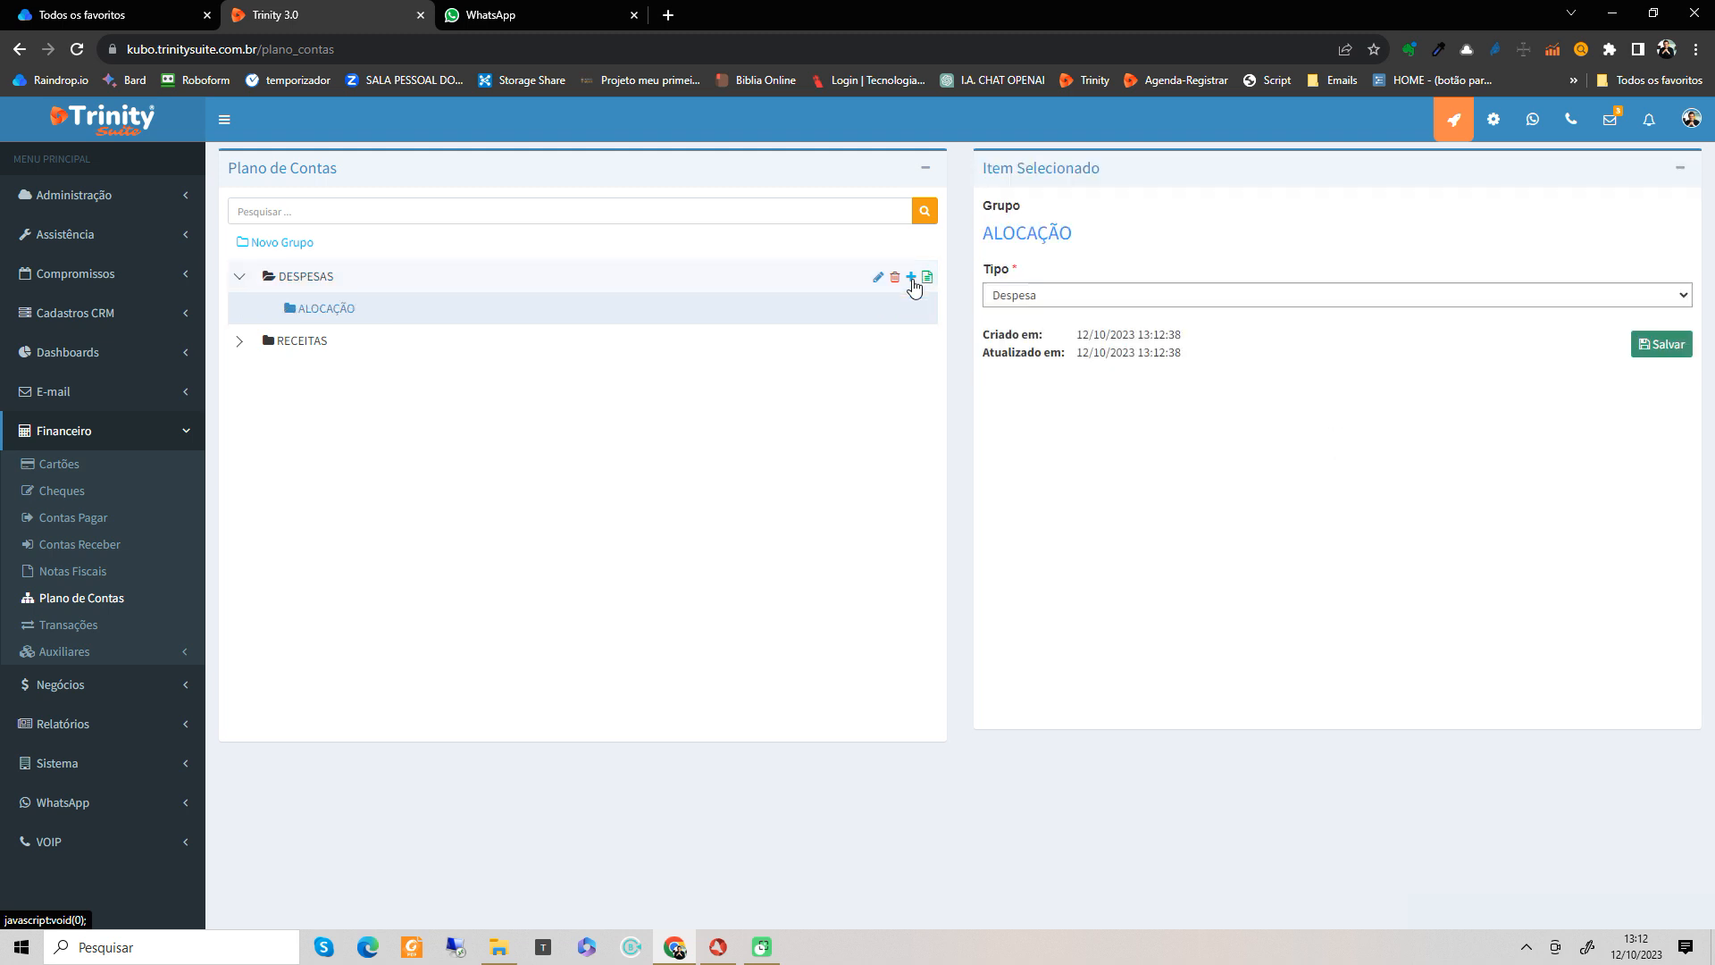
left_click(523, 284)
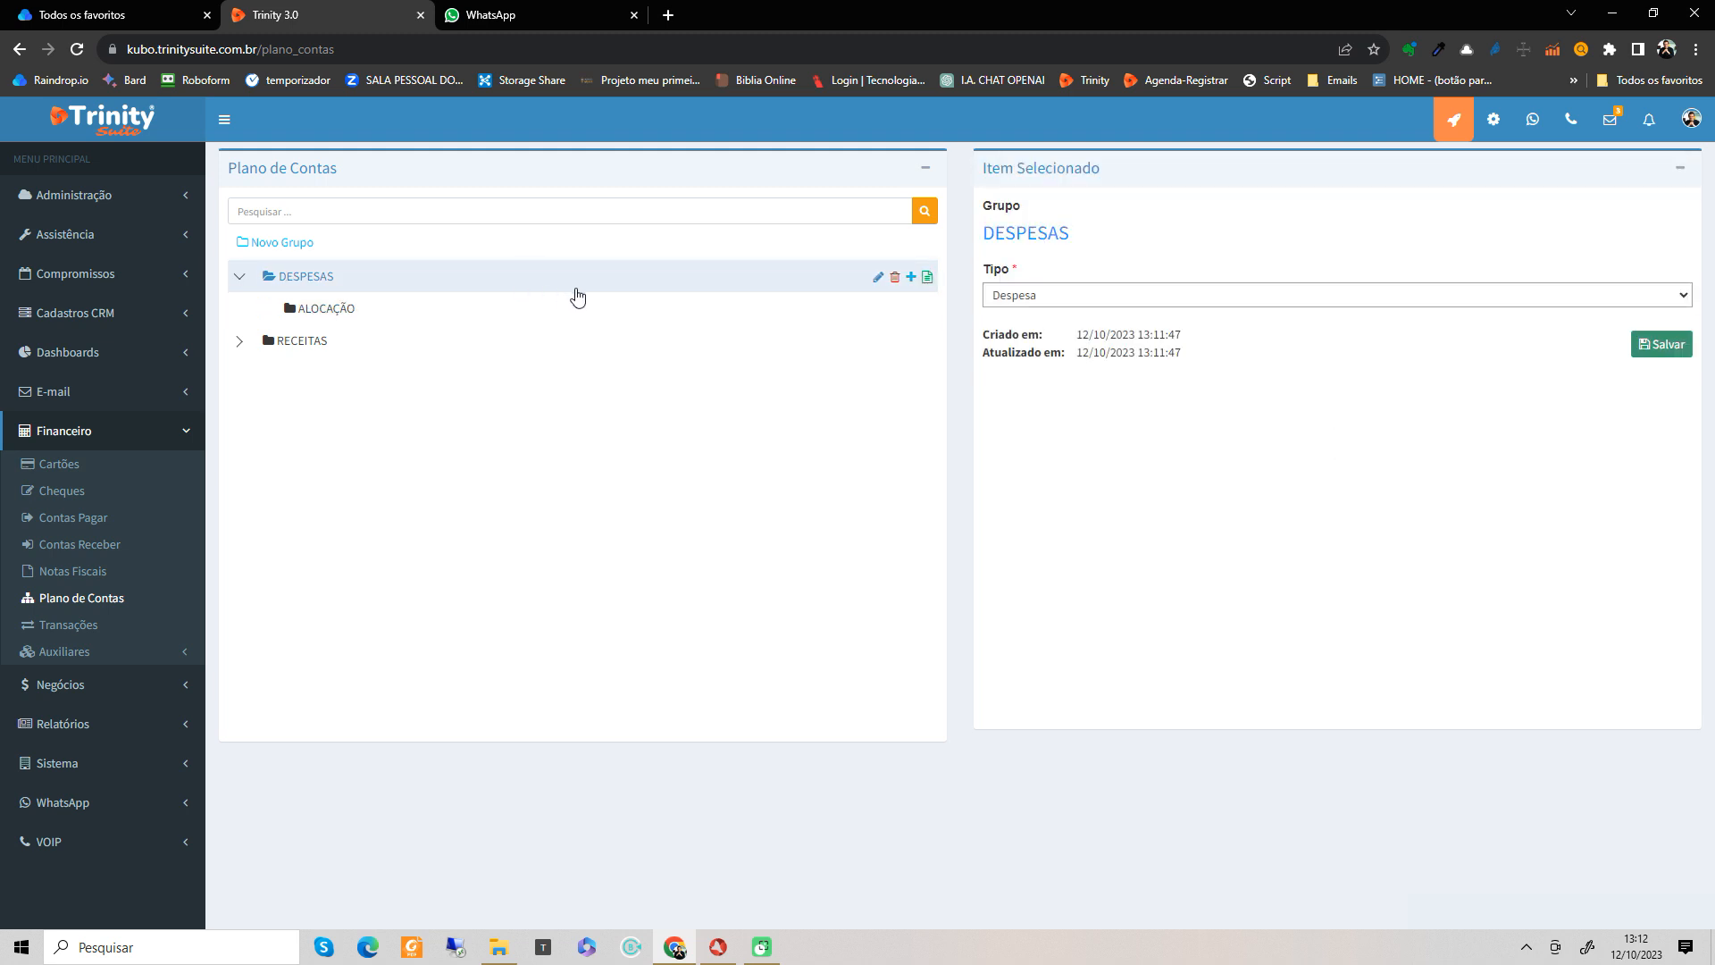
left_click(911, 277)
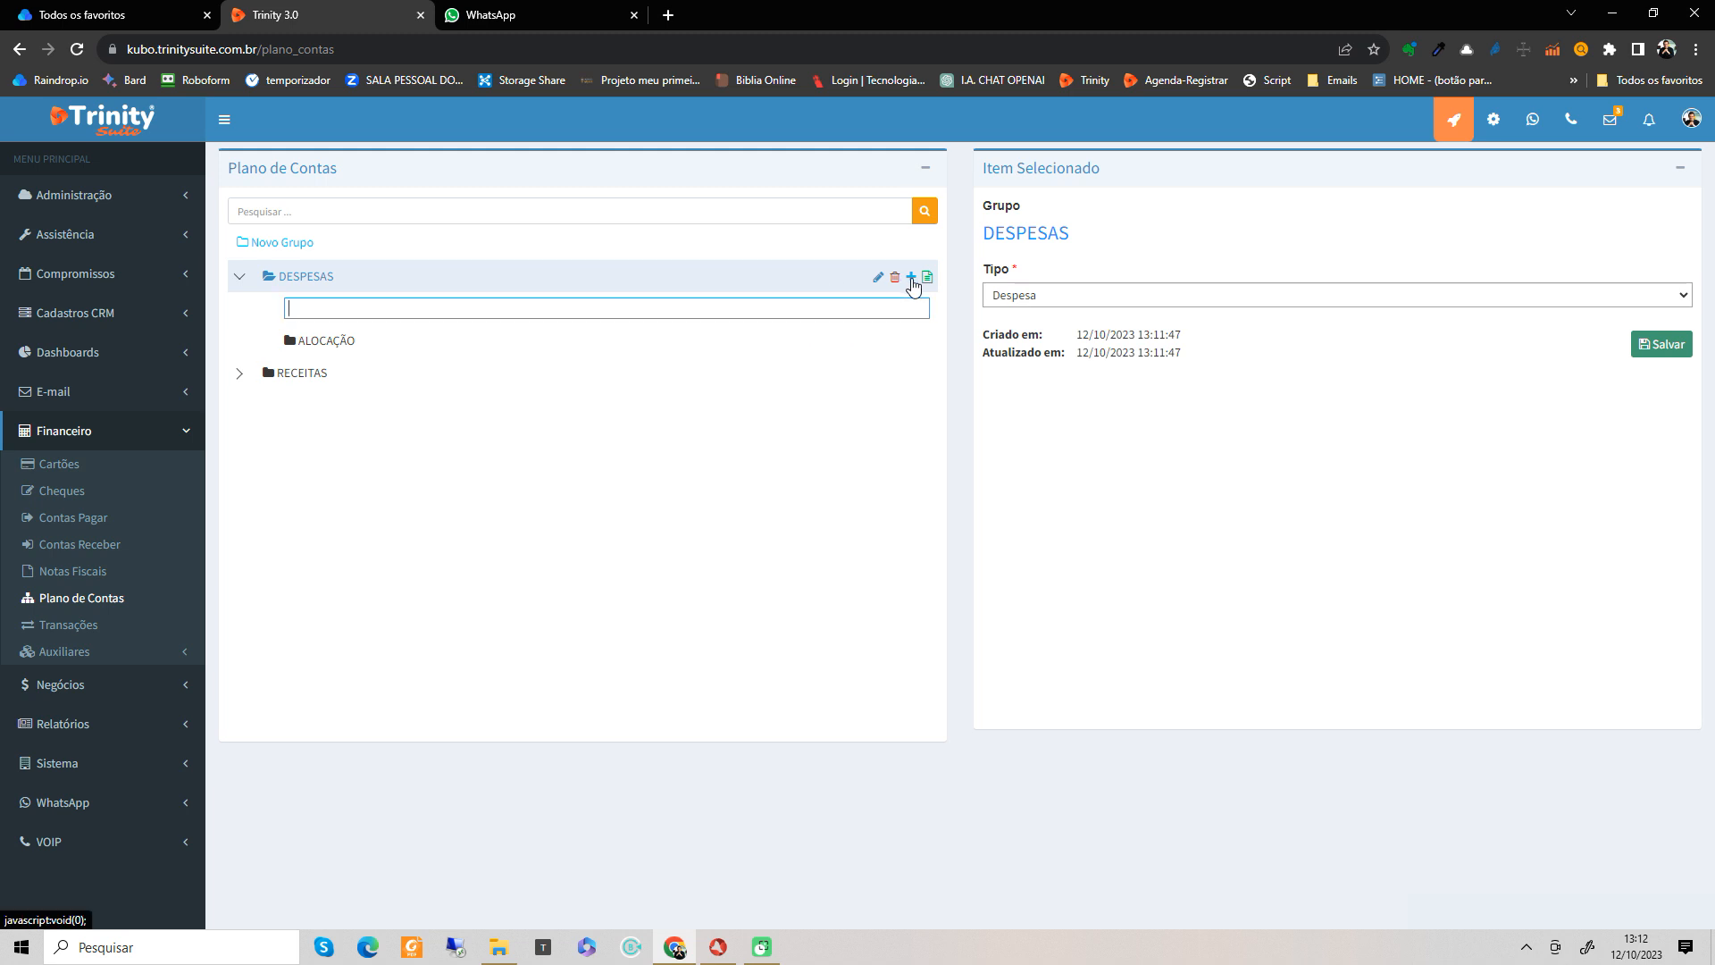
type("VEÍCULOS")
key("Return")
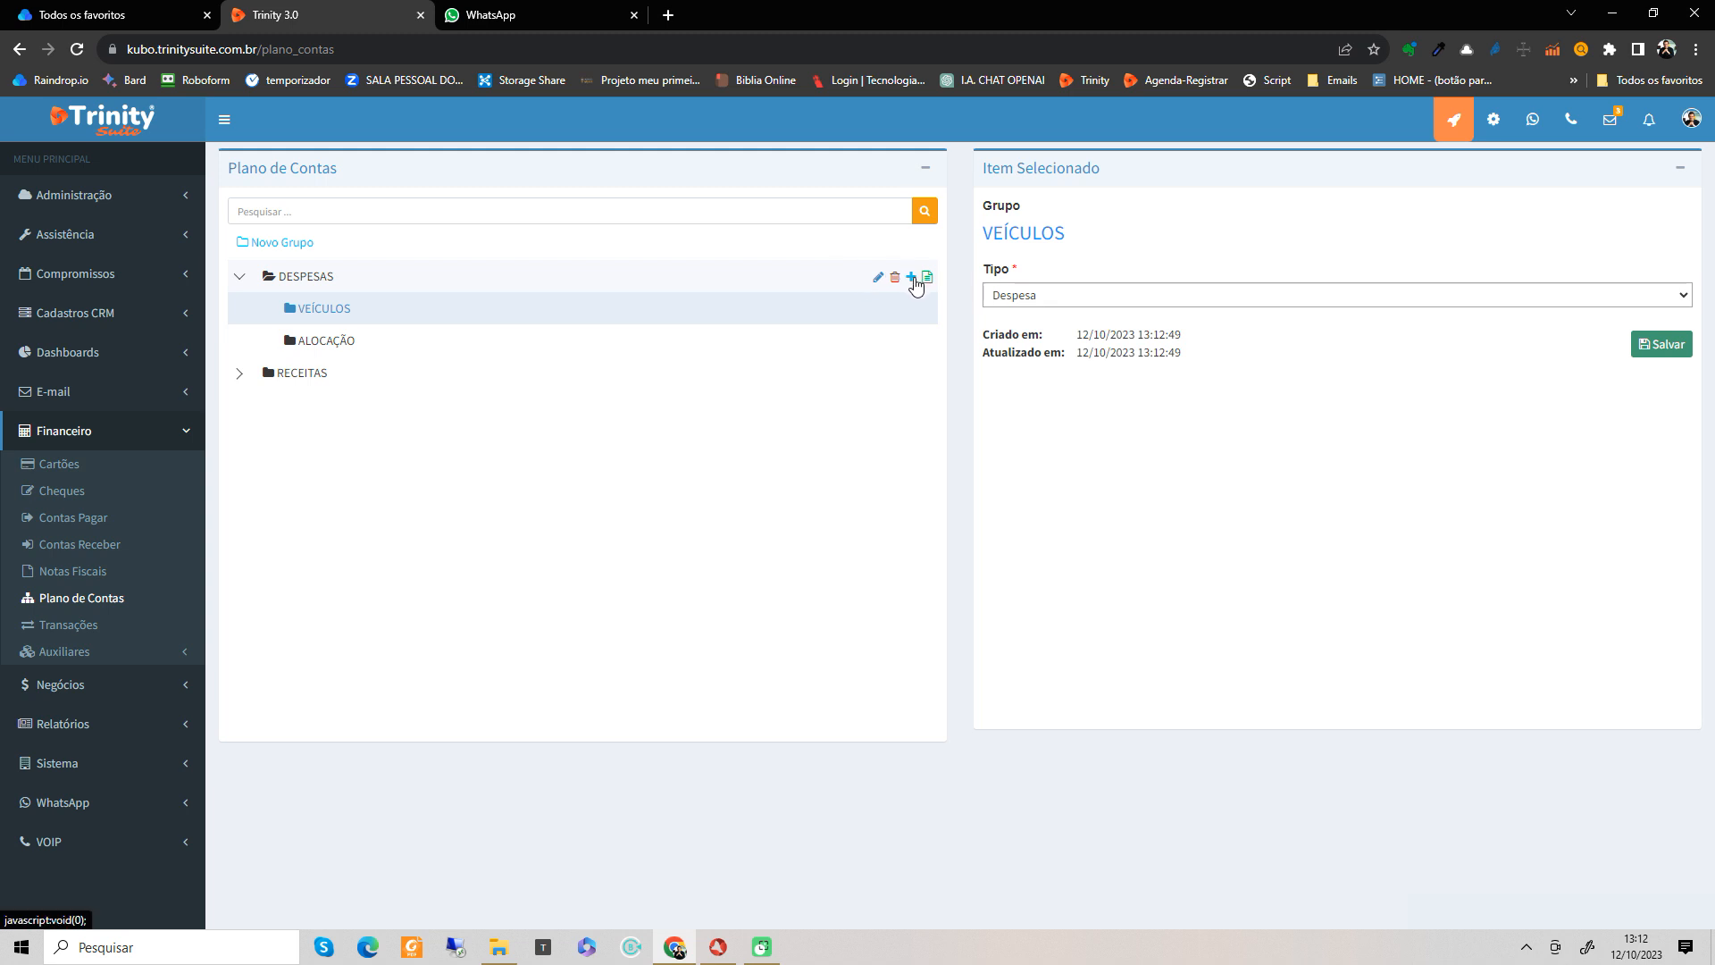
Step: Add the subgroups BENFEITORIAS and ATIVOS under the DESPESAS group
left_click(912, 278)
type("BEN")
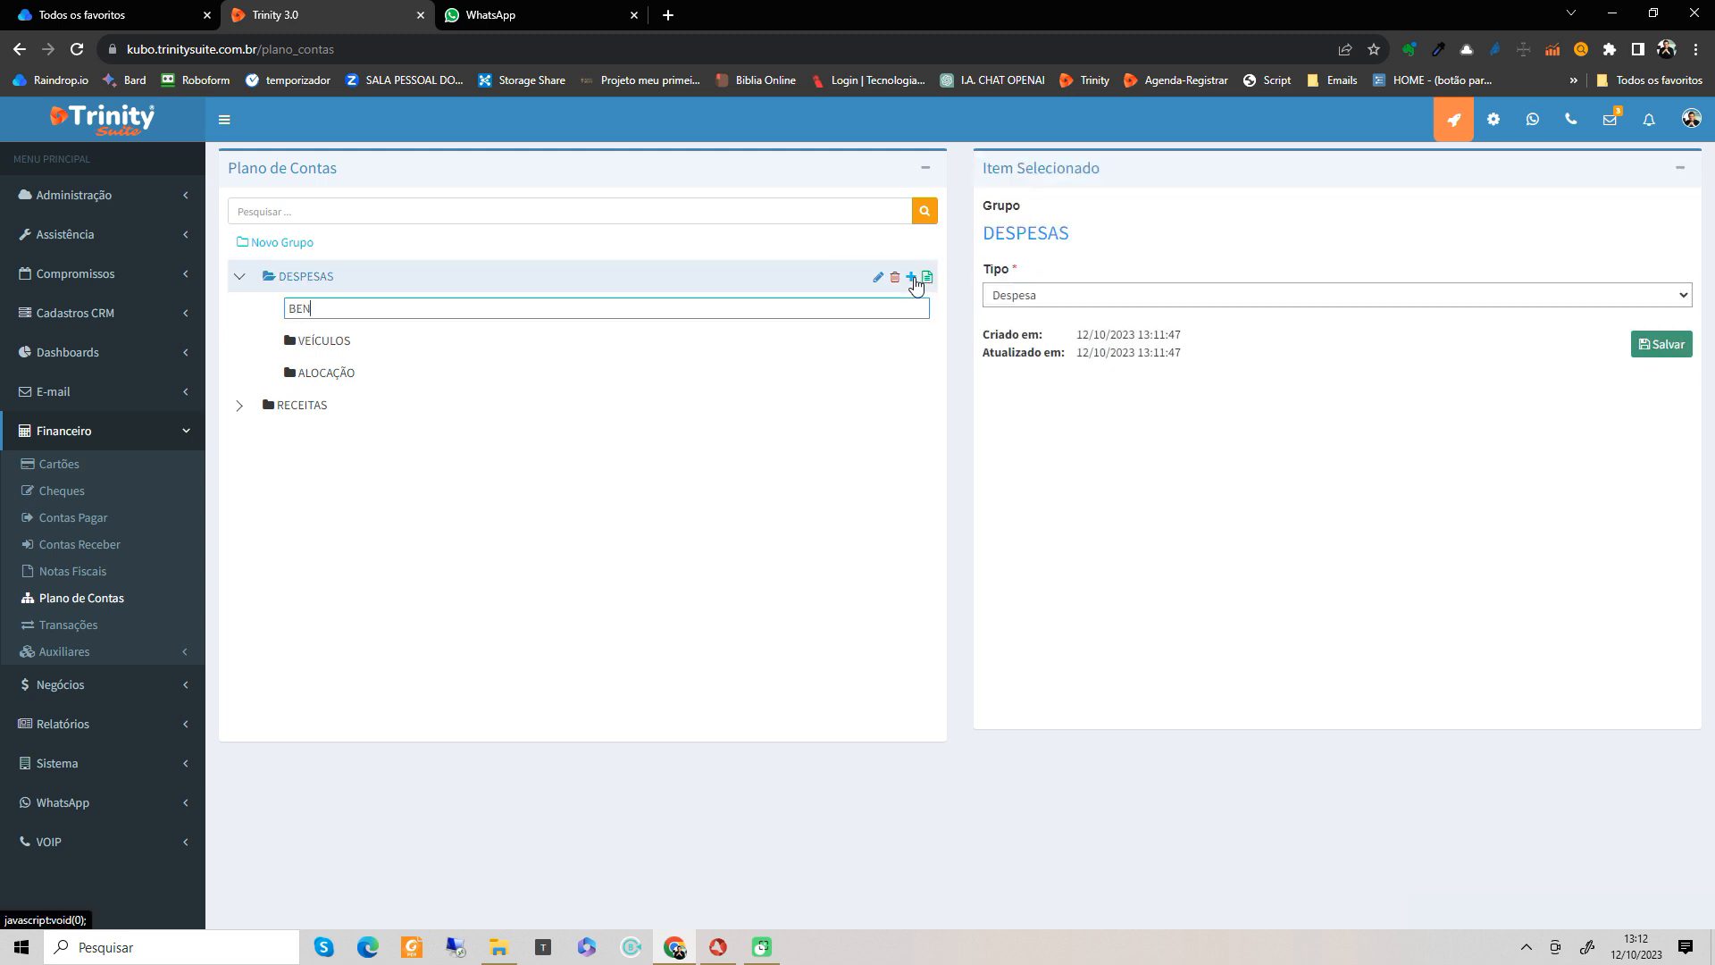
type("FEITORIAS")
key("Return")
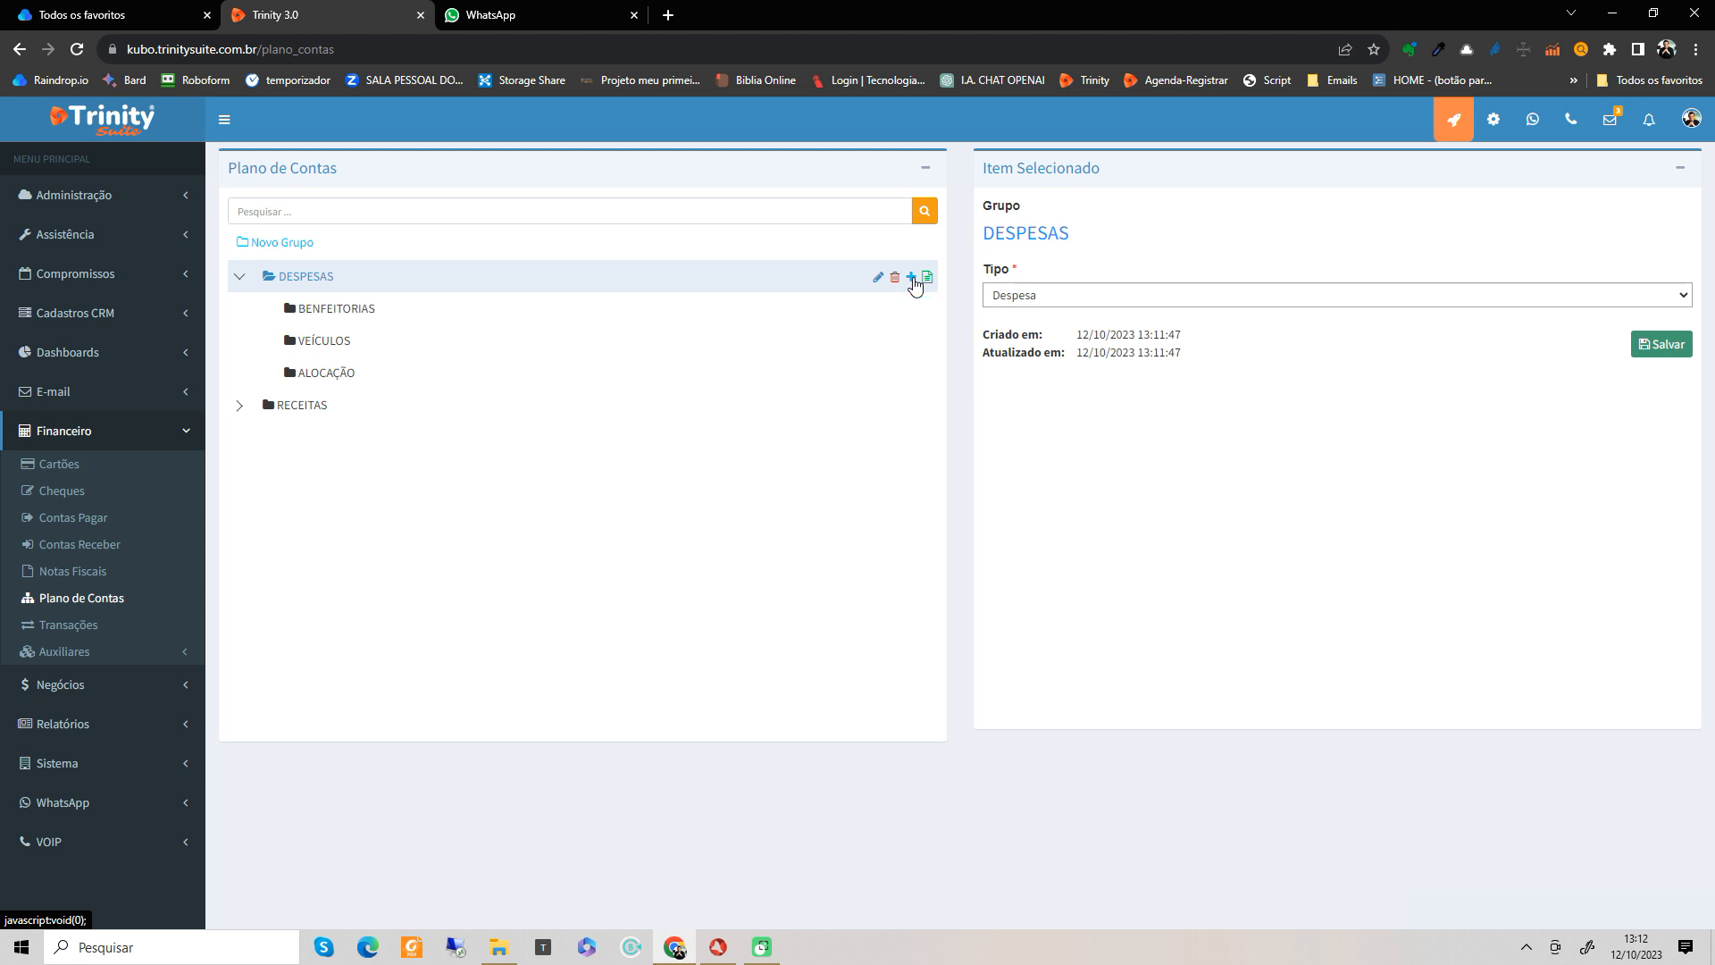
left_click(913, 279)
type("ATIVOS")
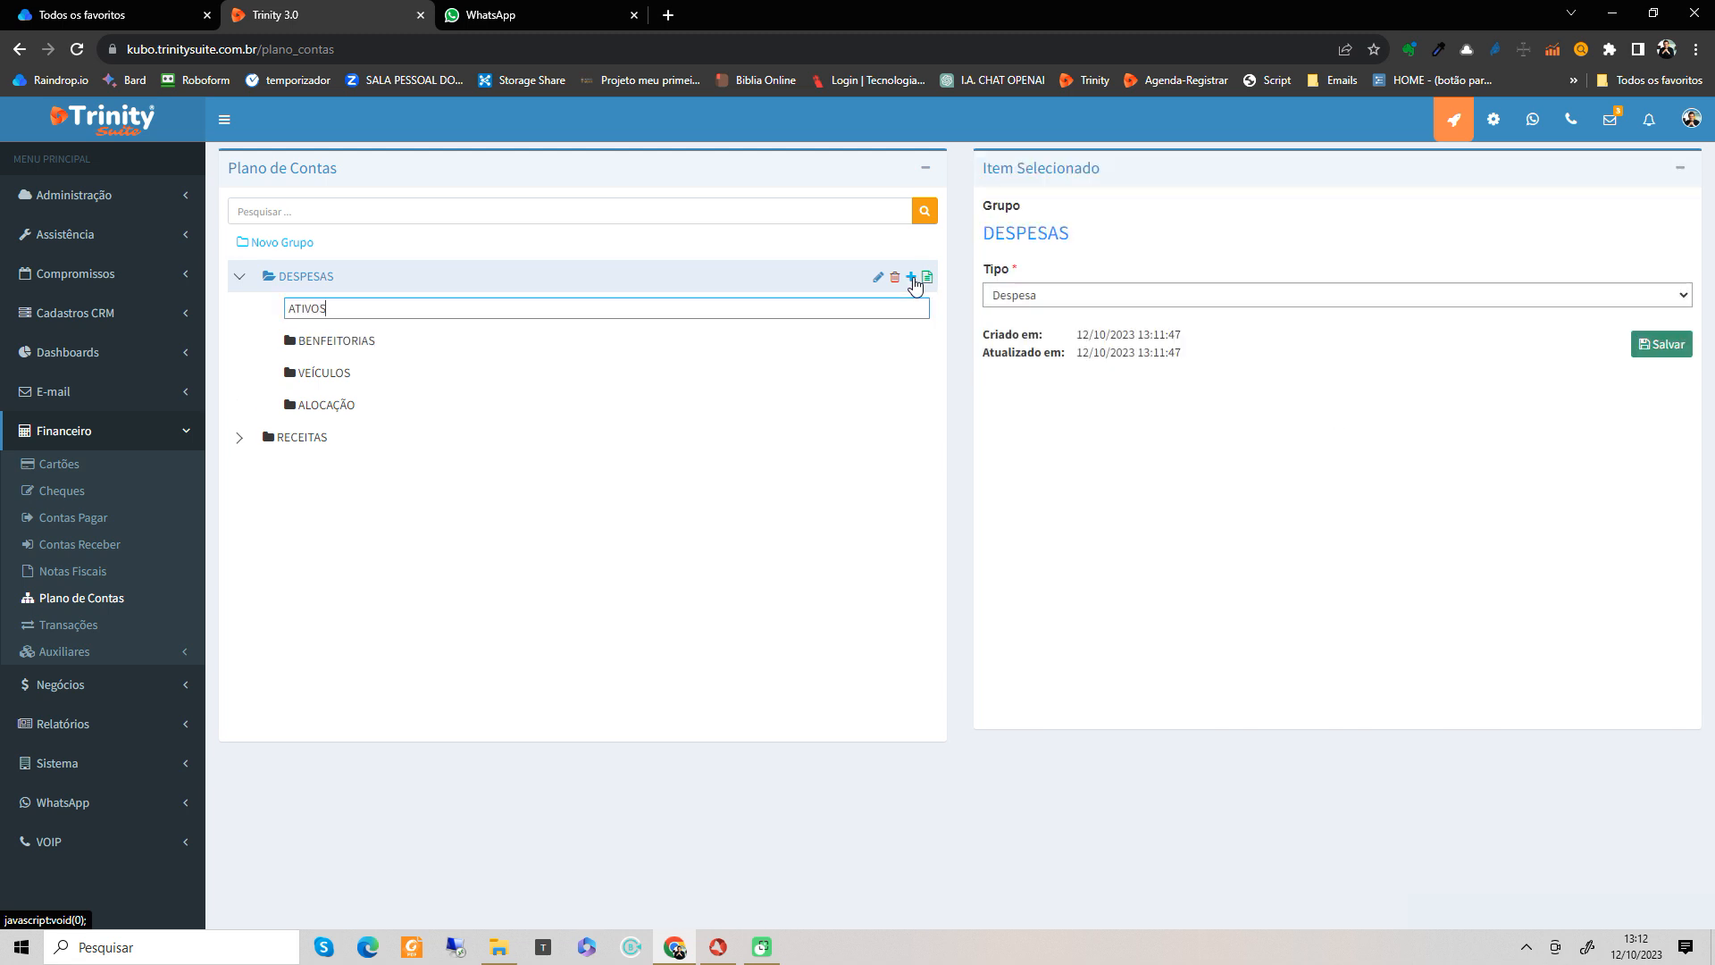
key("Return")
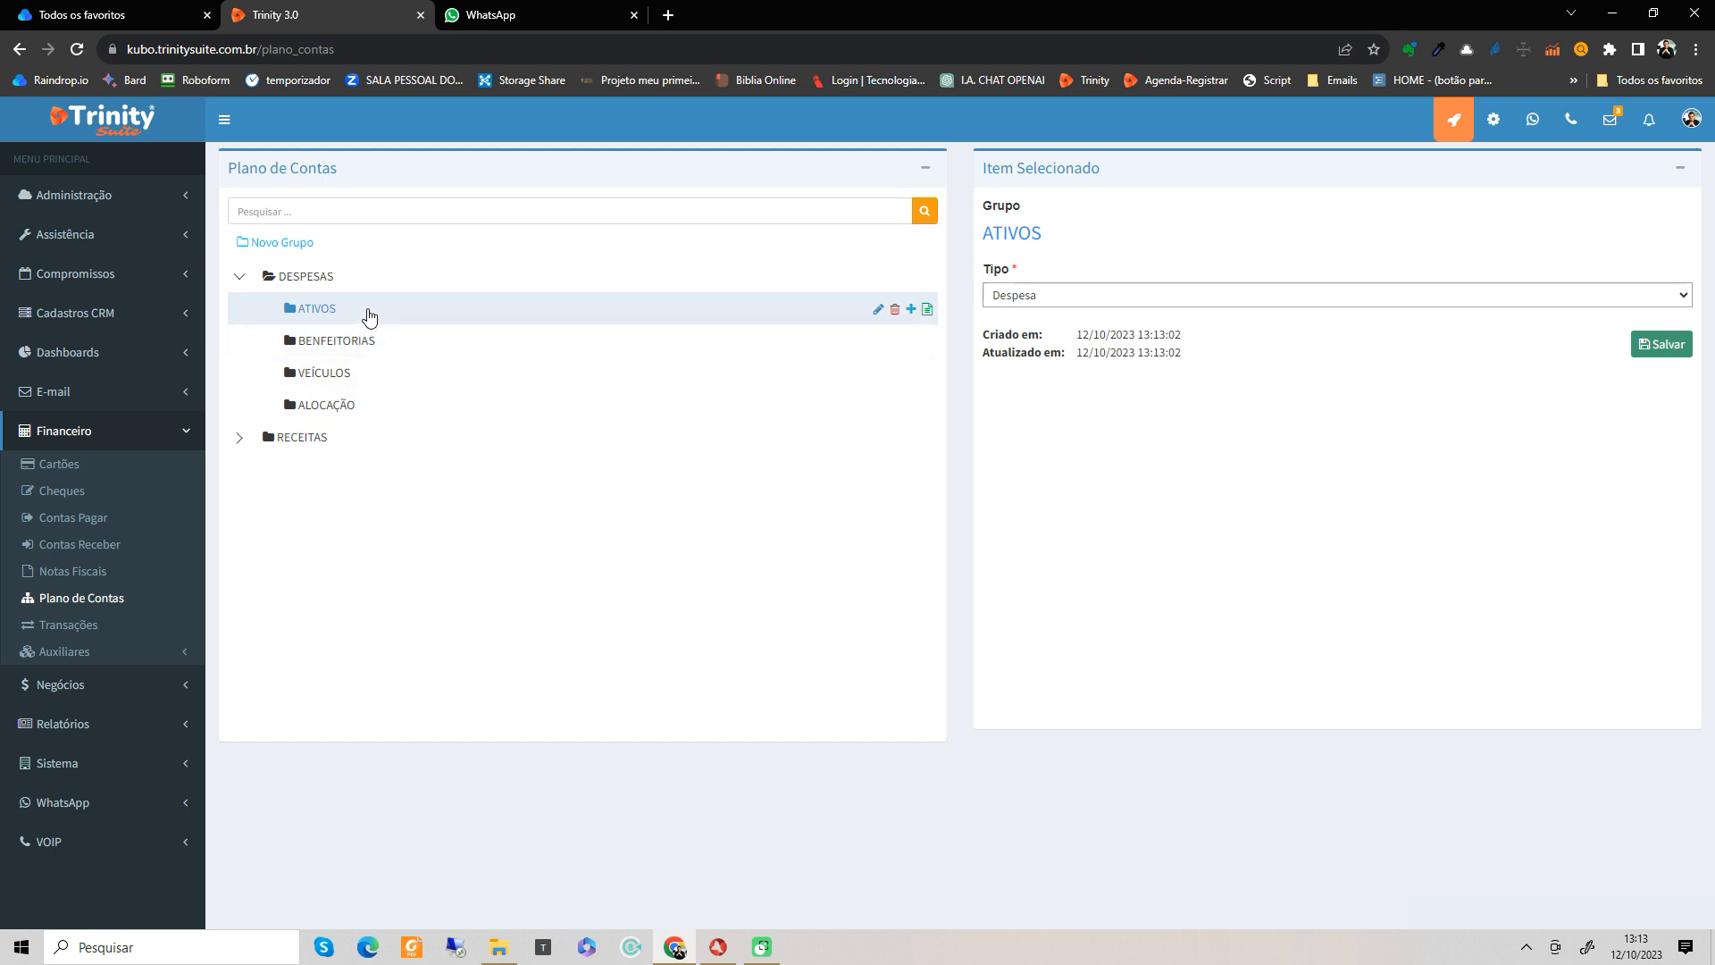
Step: Add an analytic account named MÁQUINAS E EQUIPAMENTOS to the ATIVOS group
left_click(927, 309)
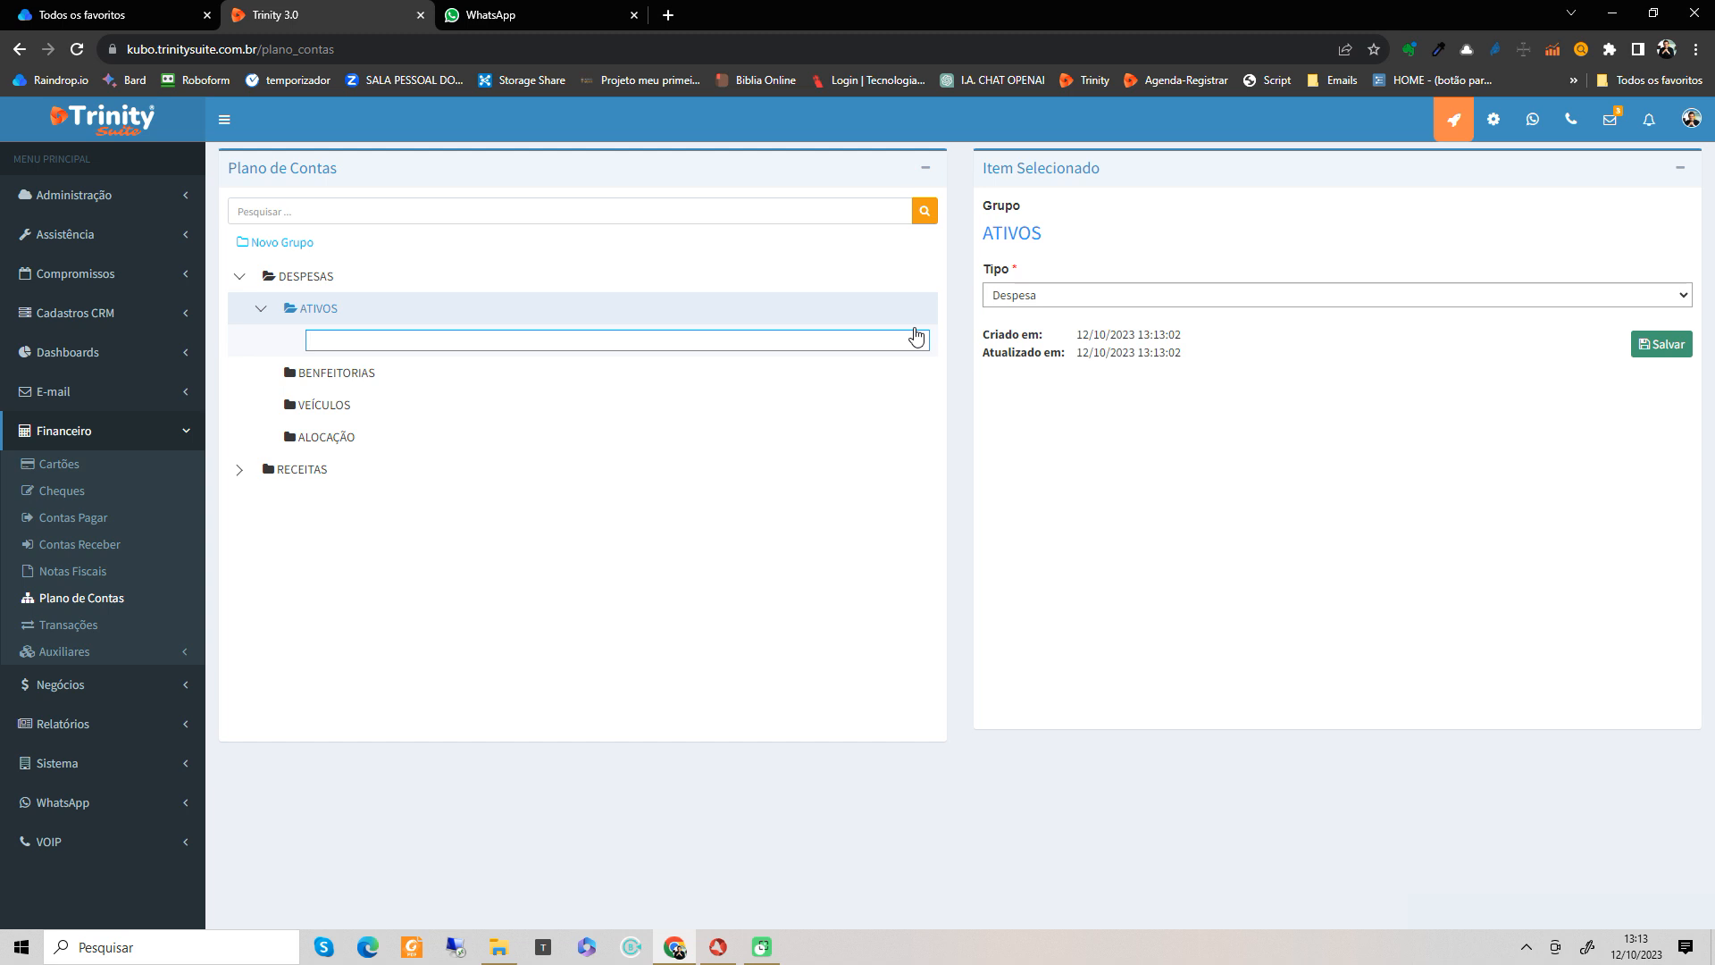
type("MÁQUI")
type("NAS E EQUI")
type("PE")
type("MENTOS")
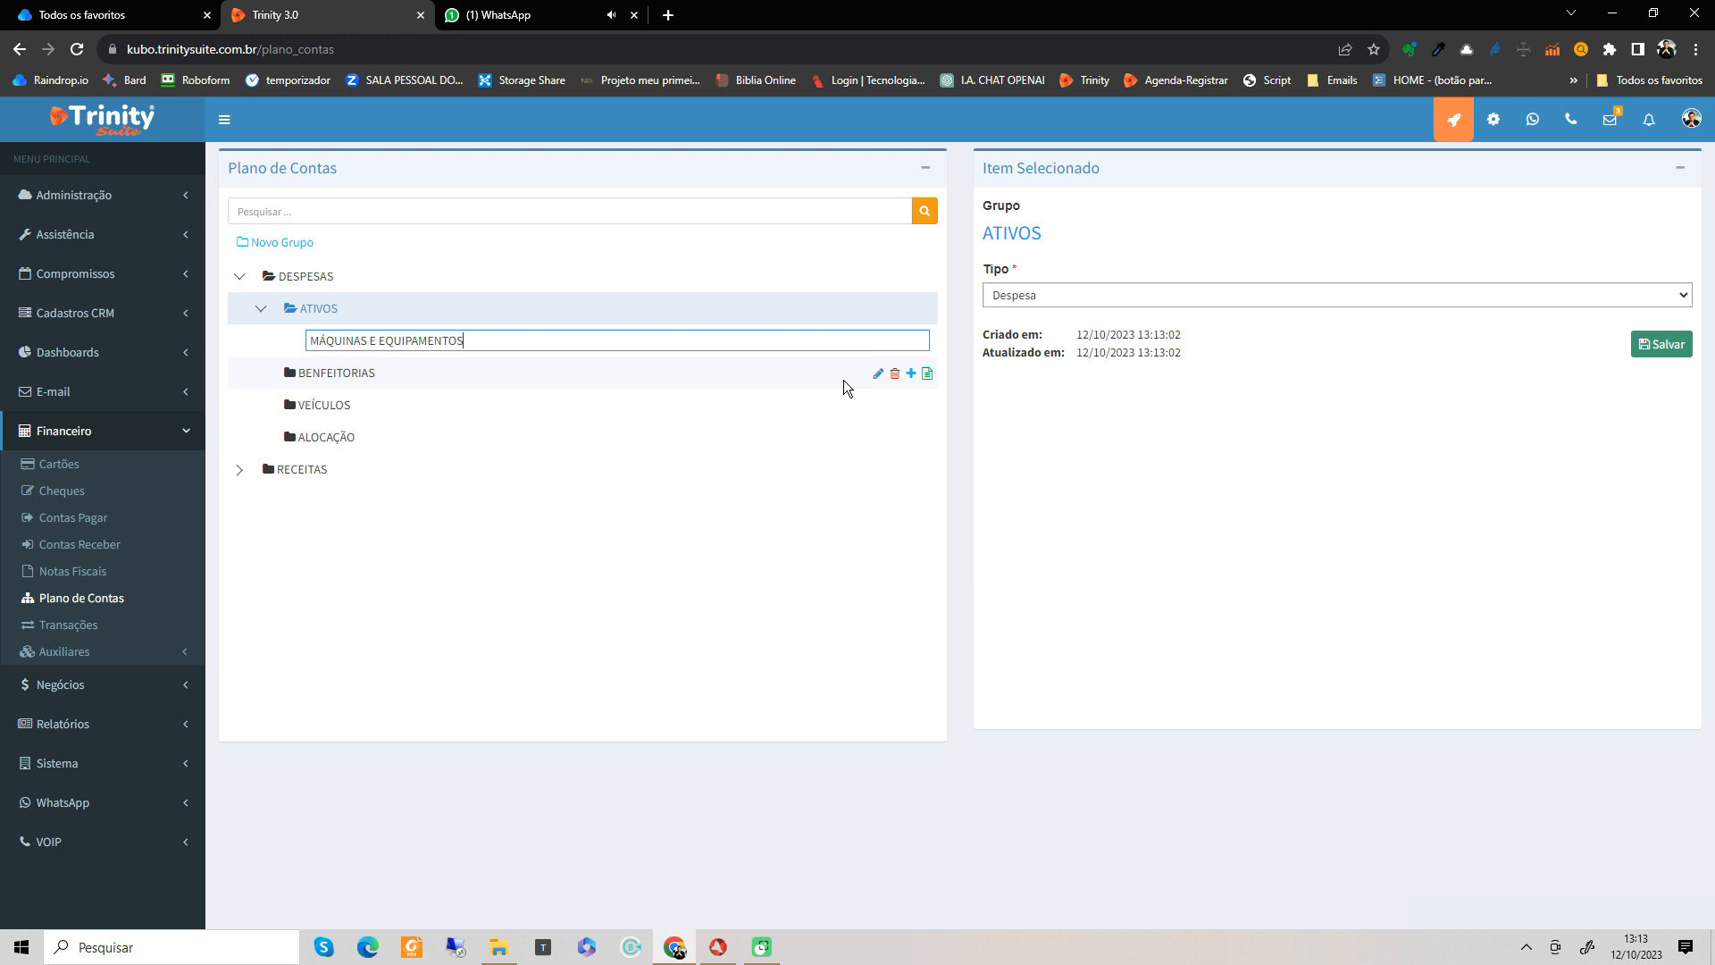
key("Return")
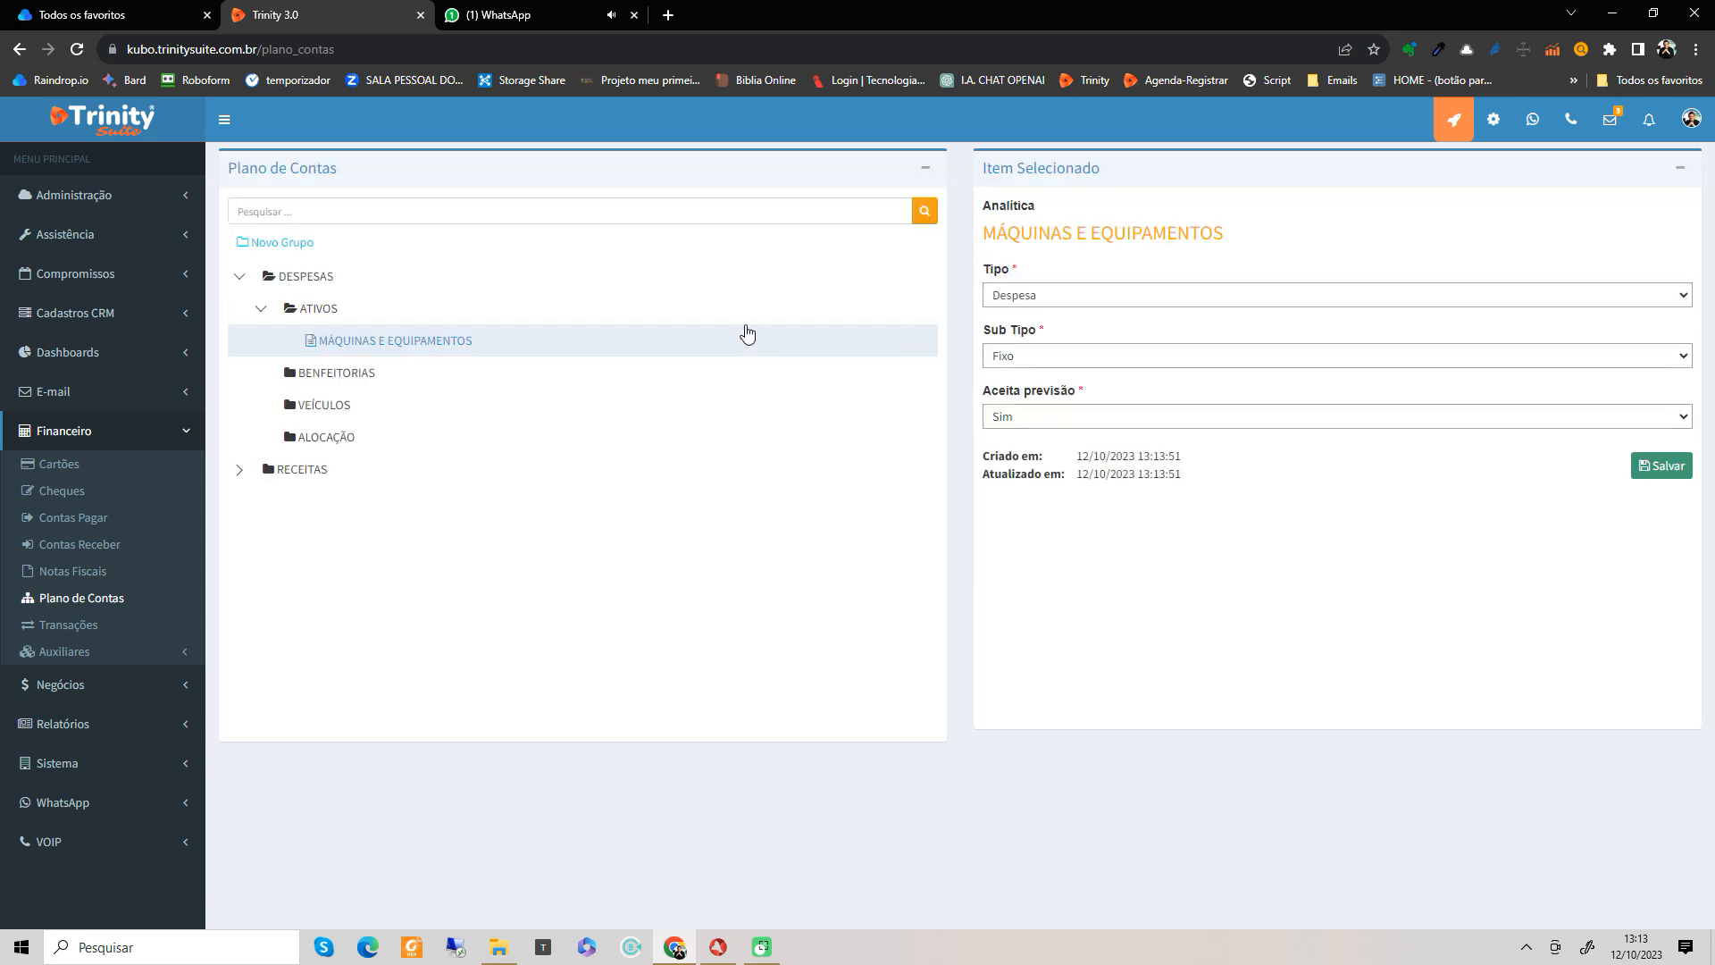
Step: Add an analytic account named MÓVEIS E UTENSILIOS to the ATIVOS group
left_click(749, 313)
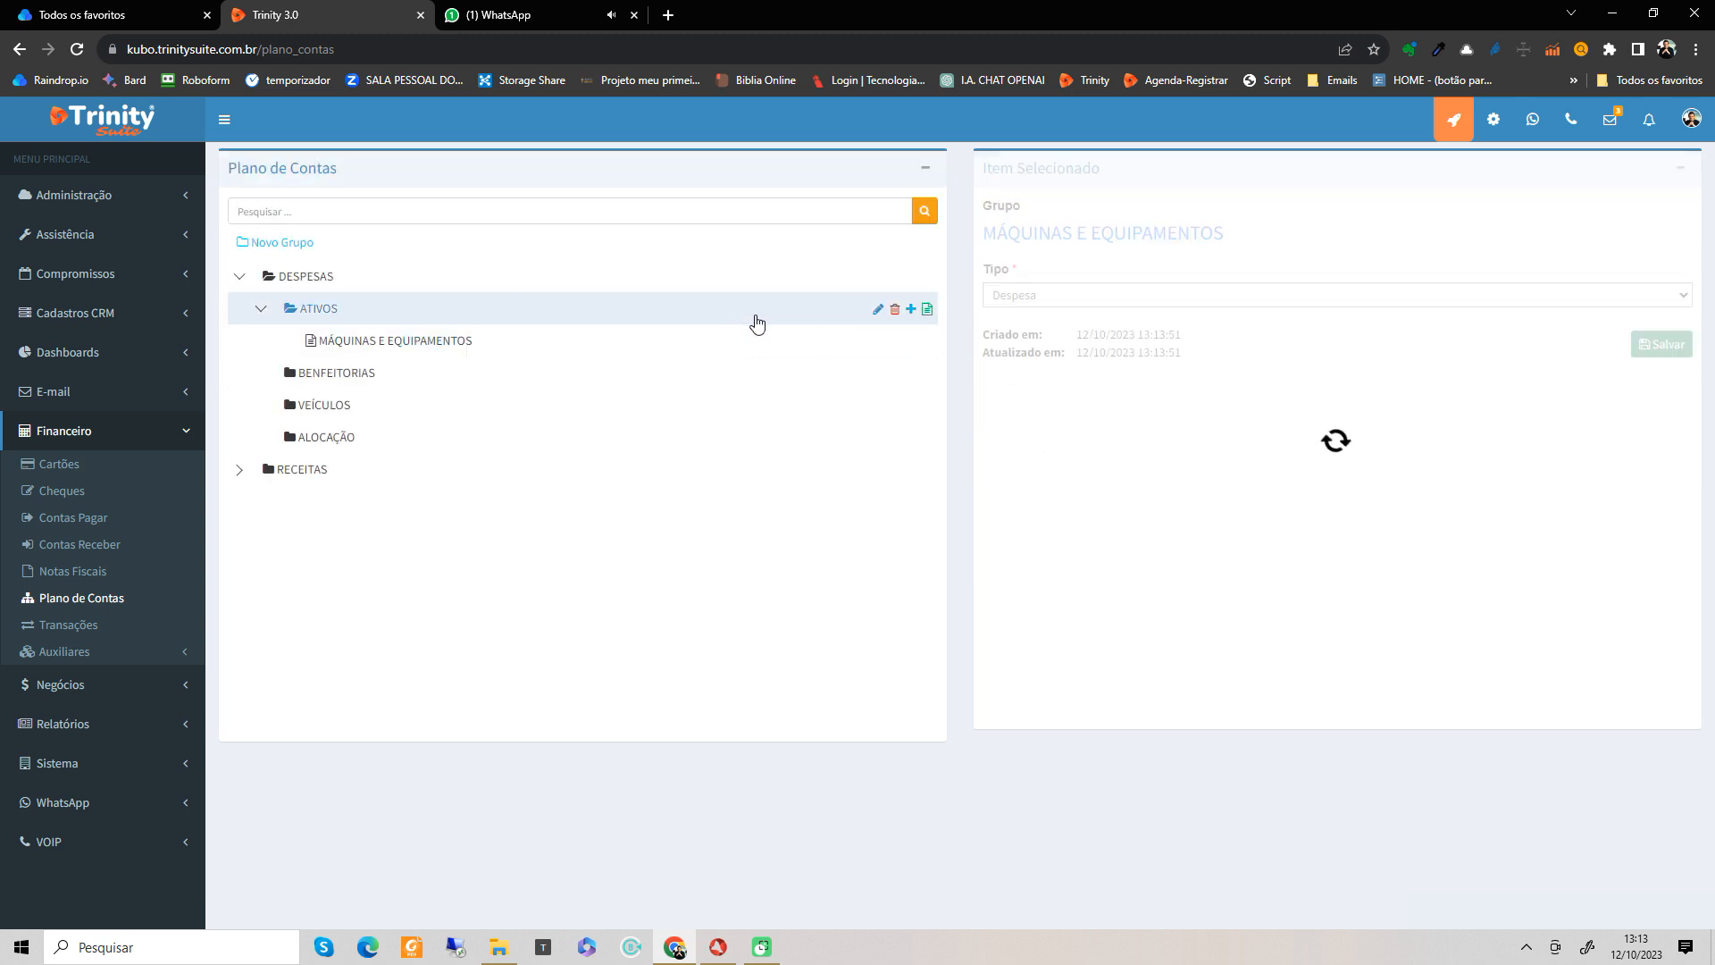
left_click(926, 312)
type("MÓVE")
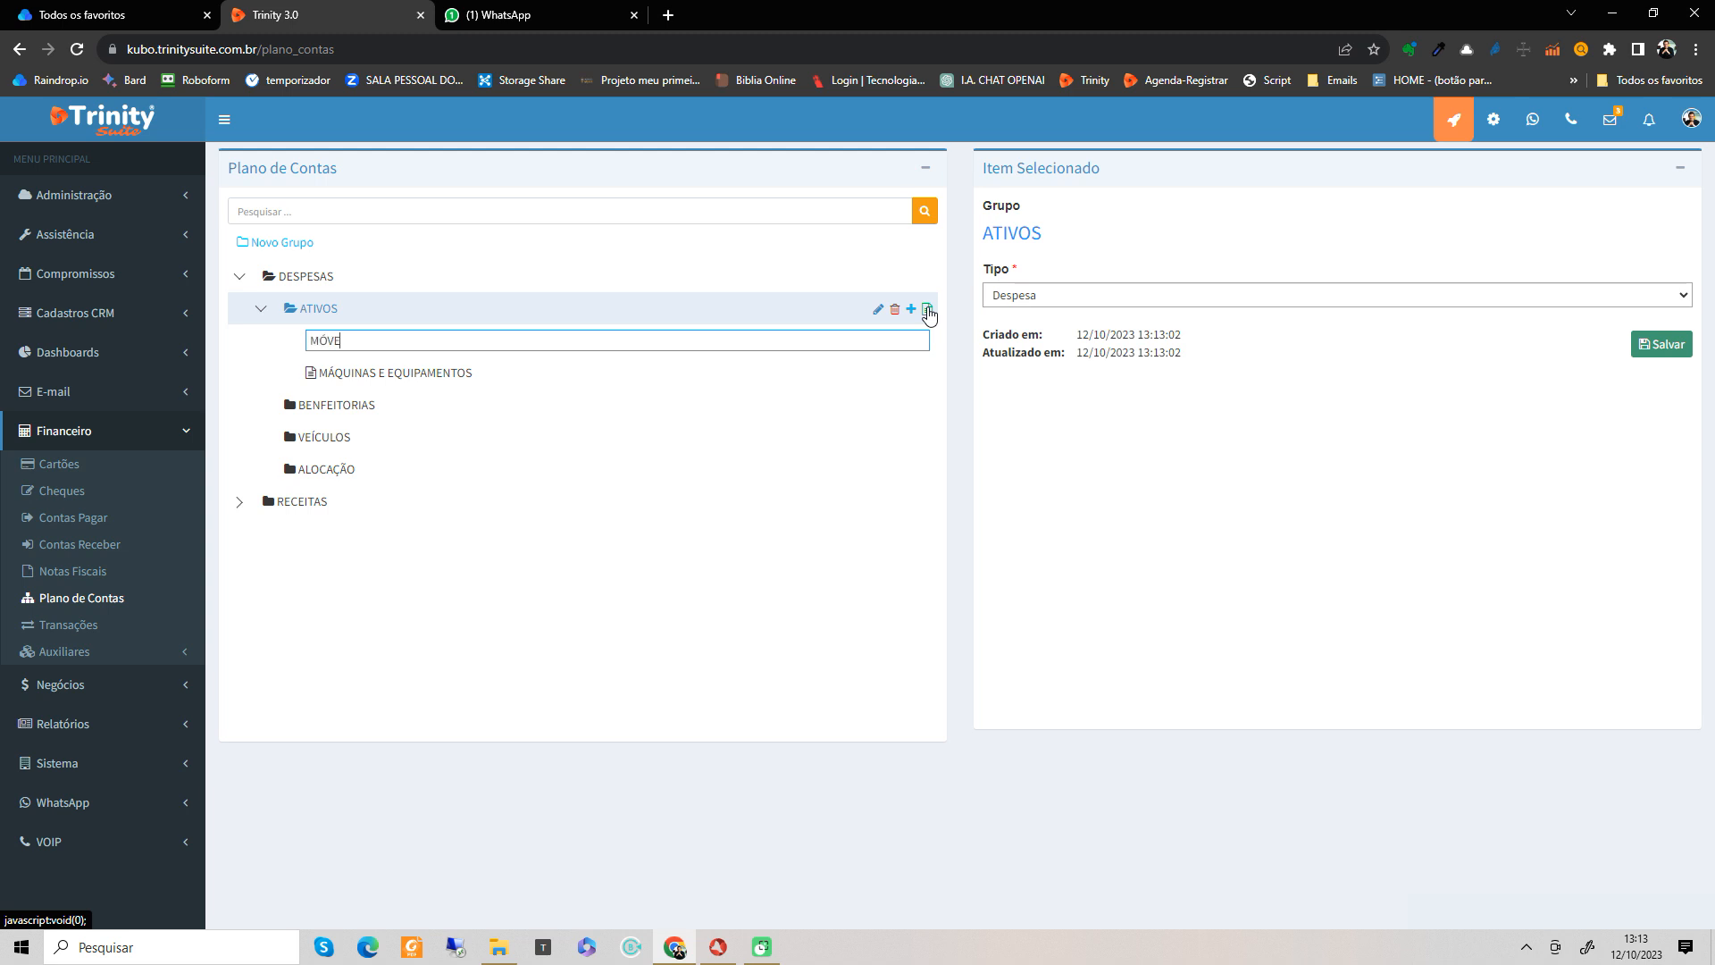
type("IS E UTENSILIOS")
key("Return")
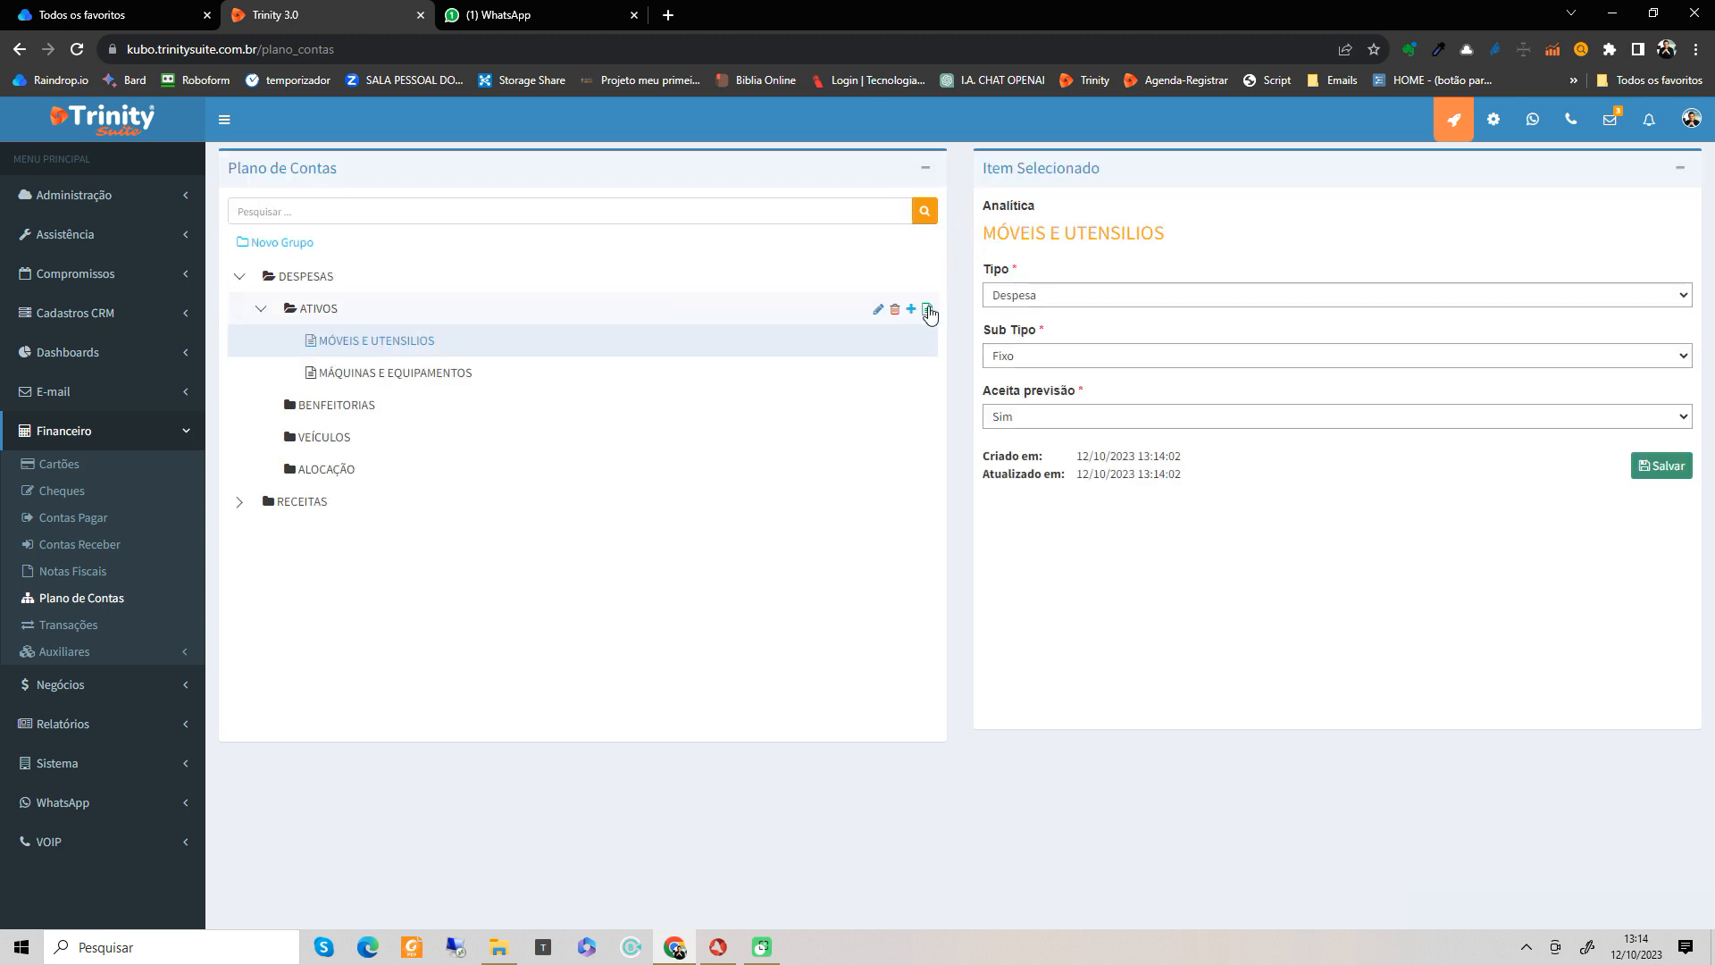
Step: Add an analytic account named MATERIAL DE ESCRITÓRIO to the ATIVOS group with the subtype Fixo
left_click(928, 310)
type("MATERIAL DE ESCRITÓRIO")
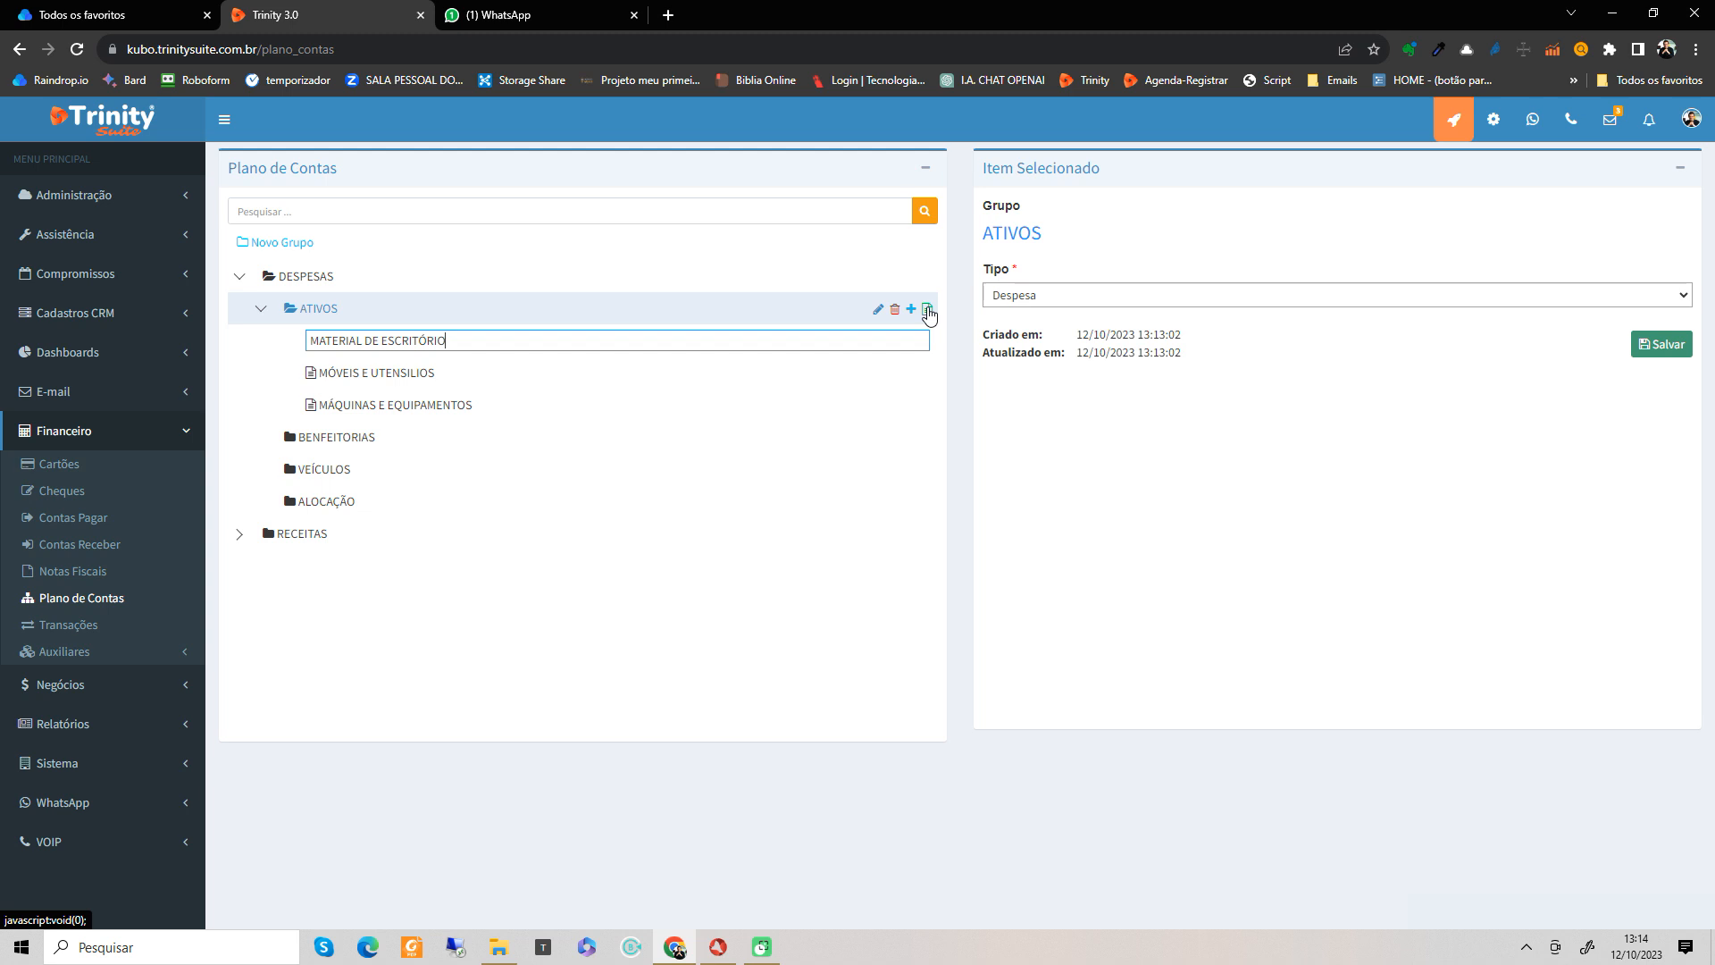
key("Return")
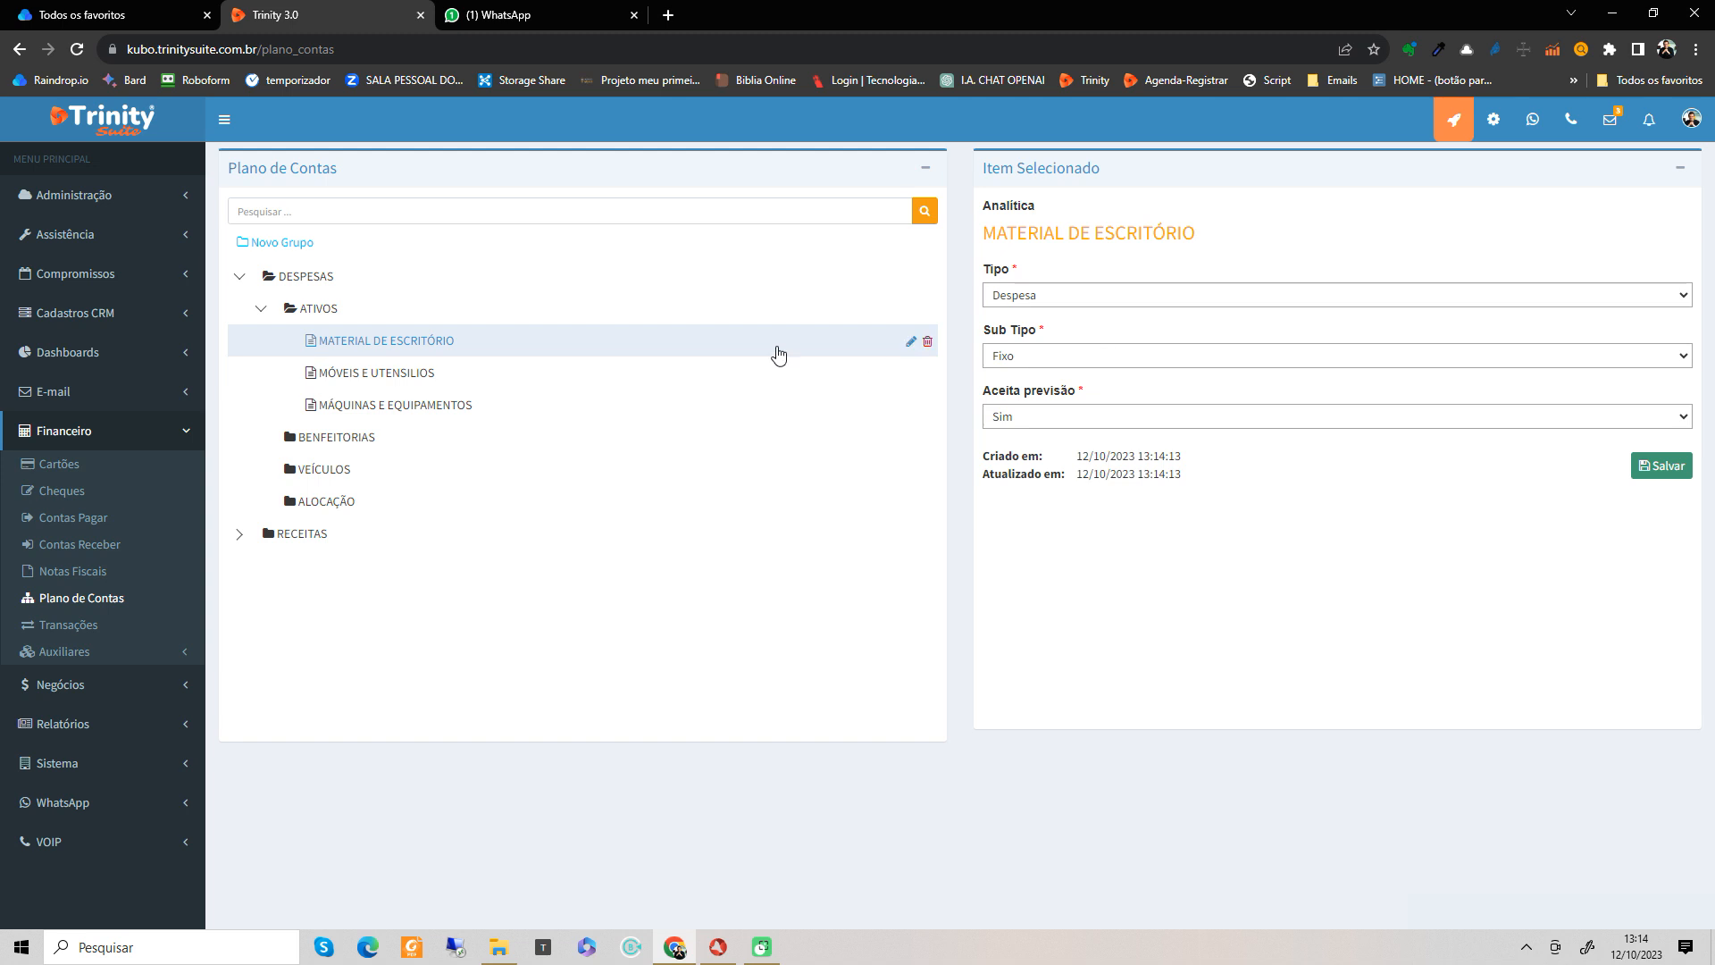
left_click(1030, 356)
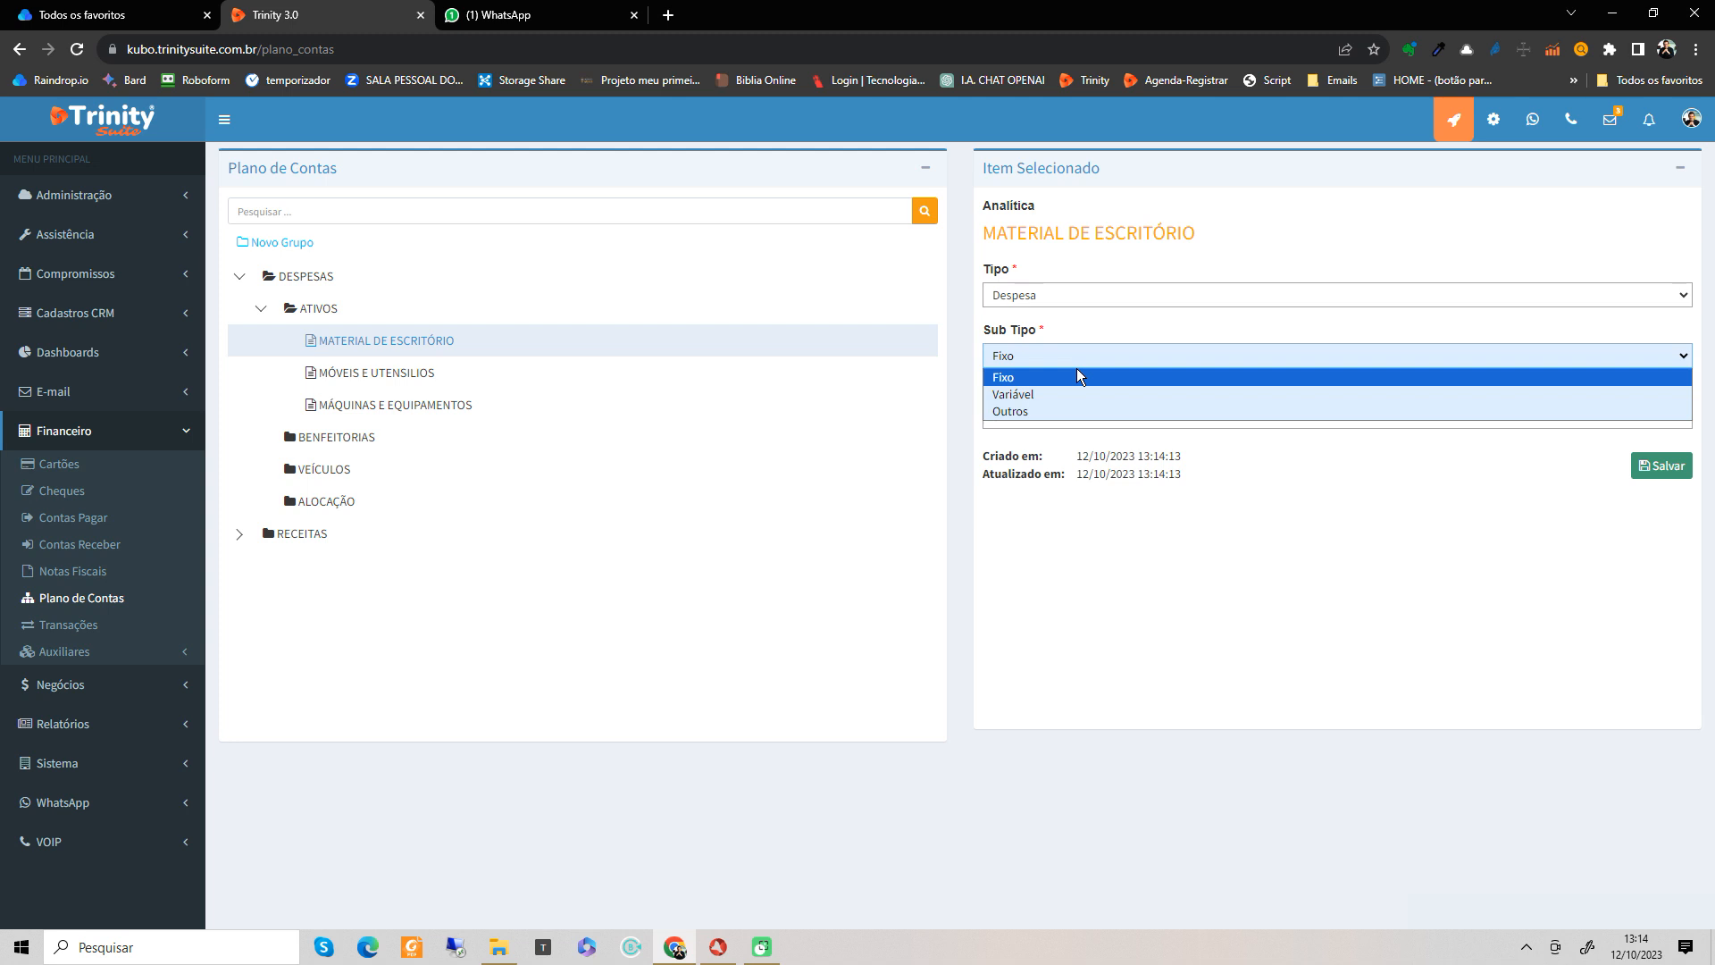
left_click(1063, 376)
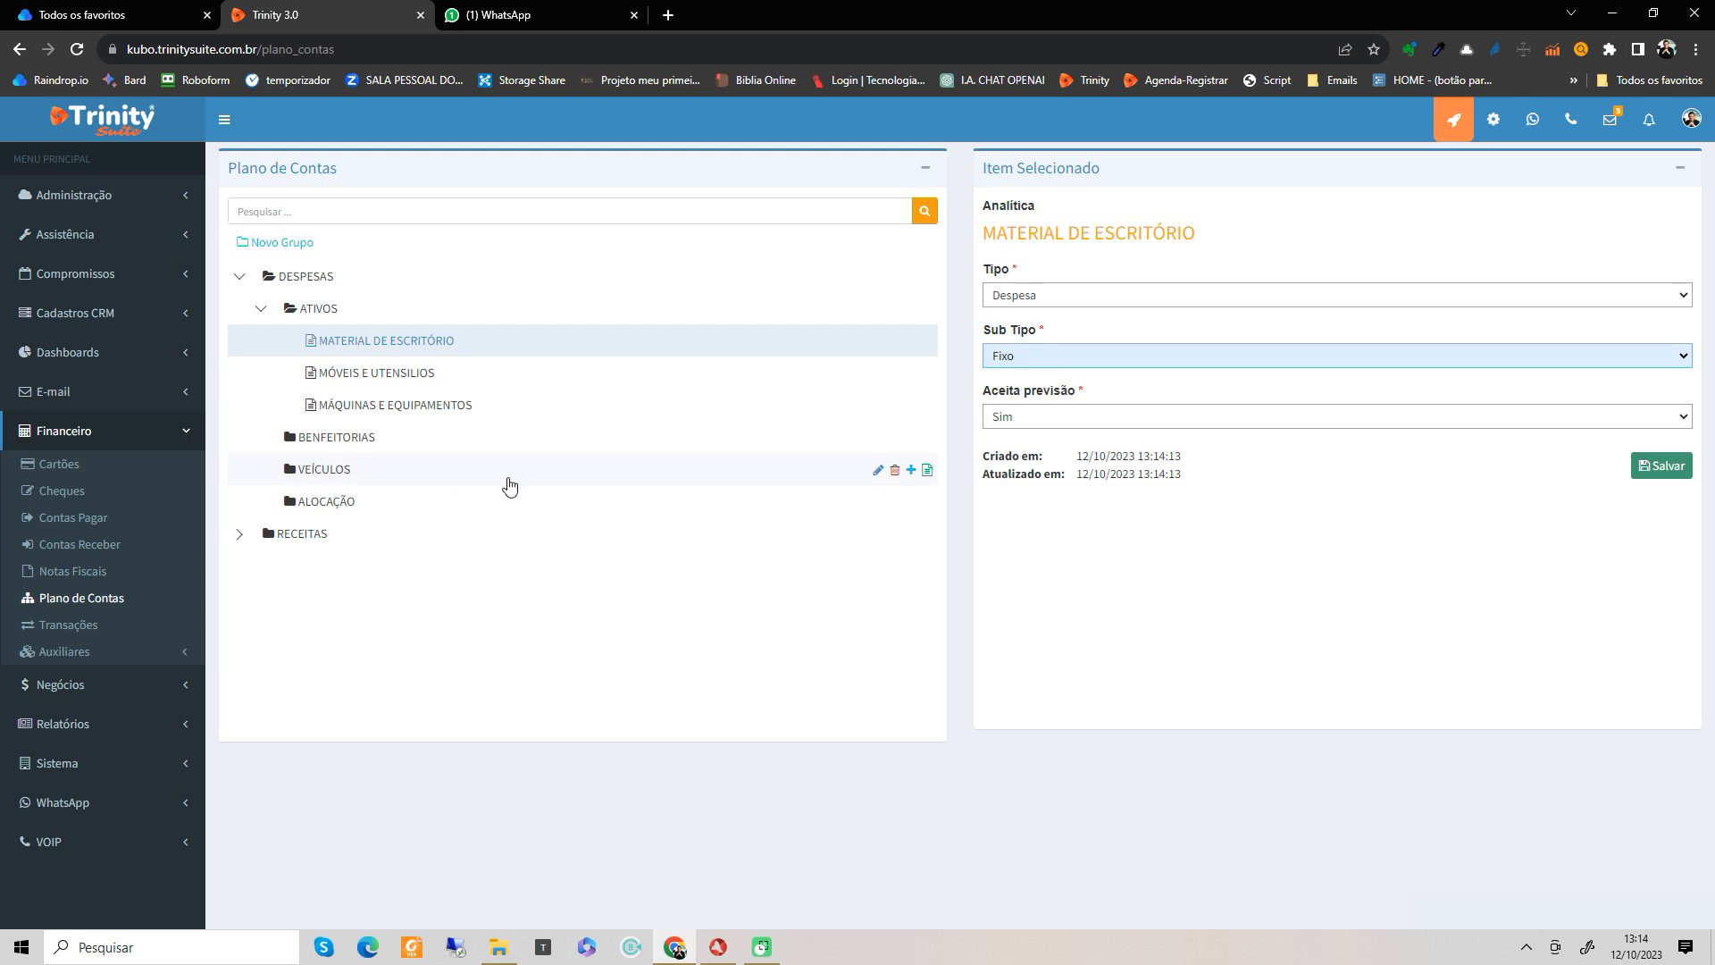
Step: Add the analytic accounts PEDÁGIO and OFICINA to the VEÍCULOS group
left_click(403, 471)
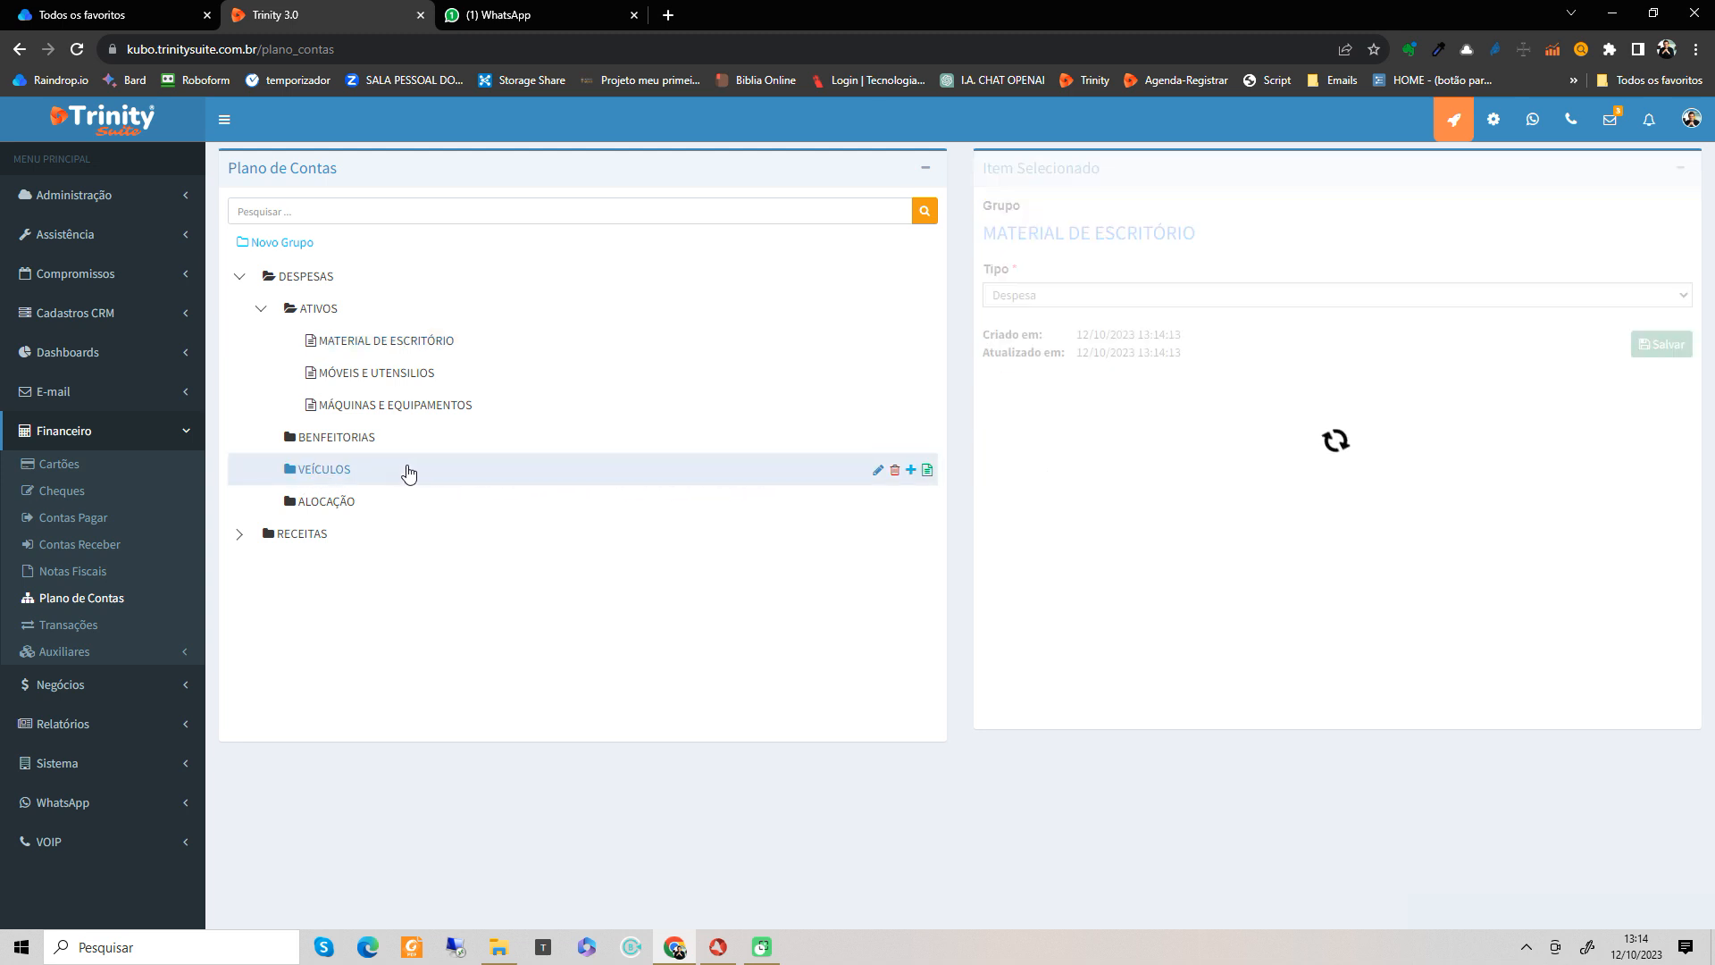
left_click(927, 470)
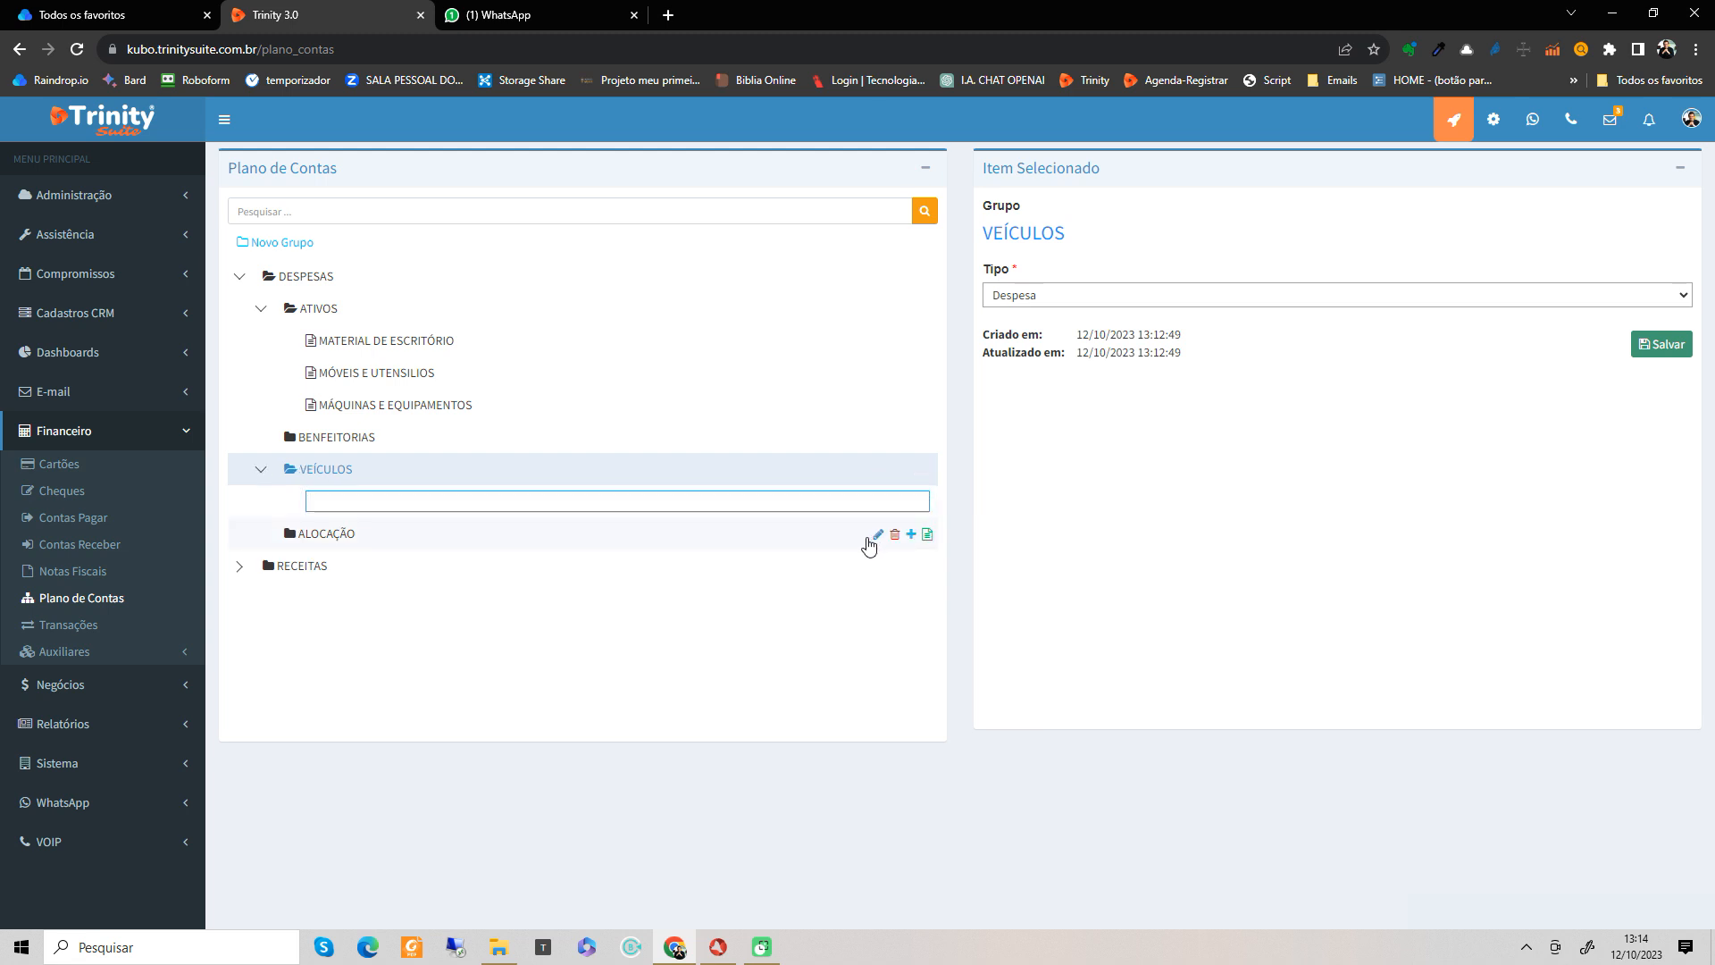
type("PEDÁGIO")
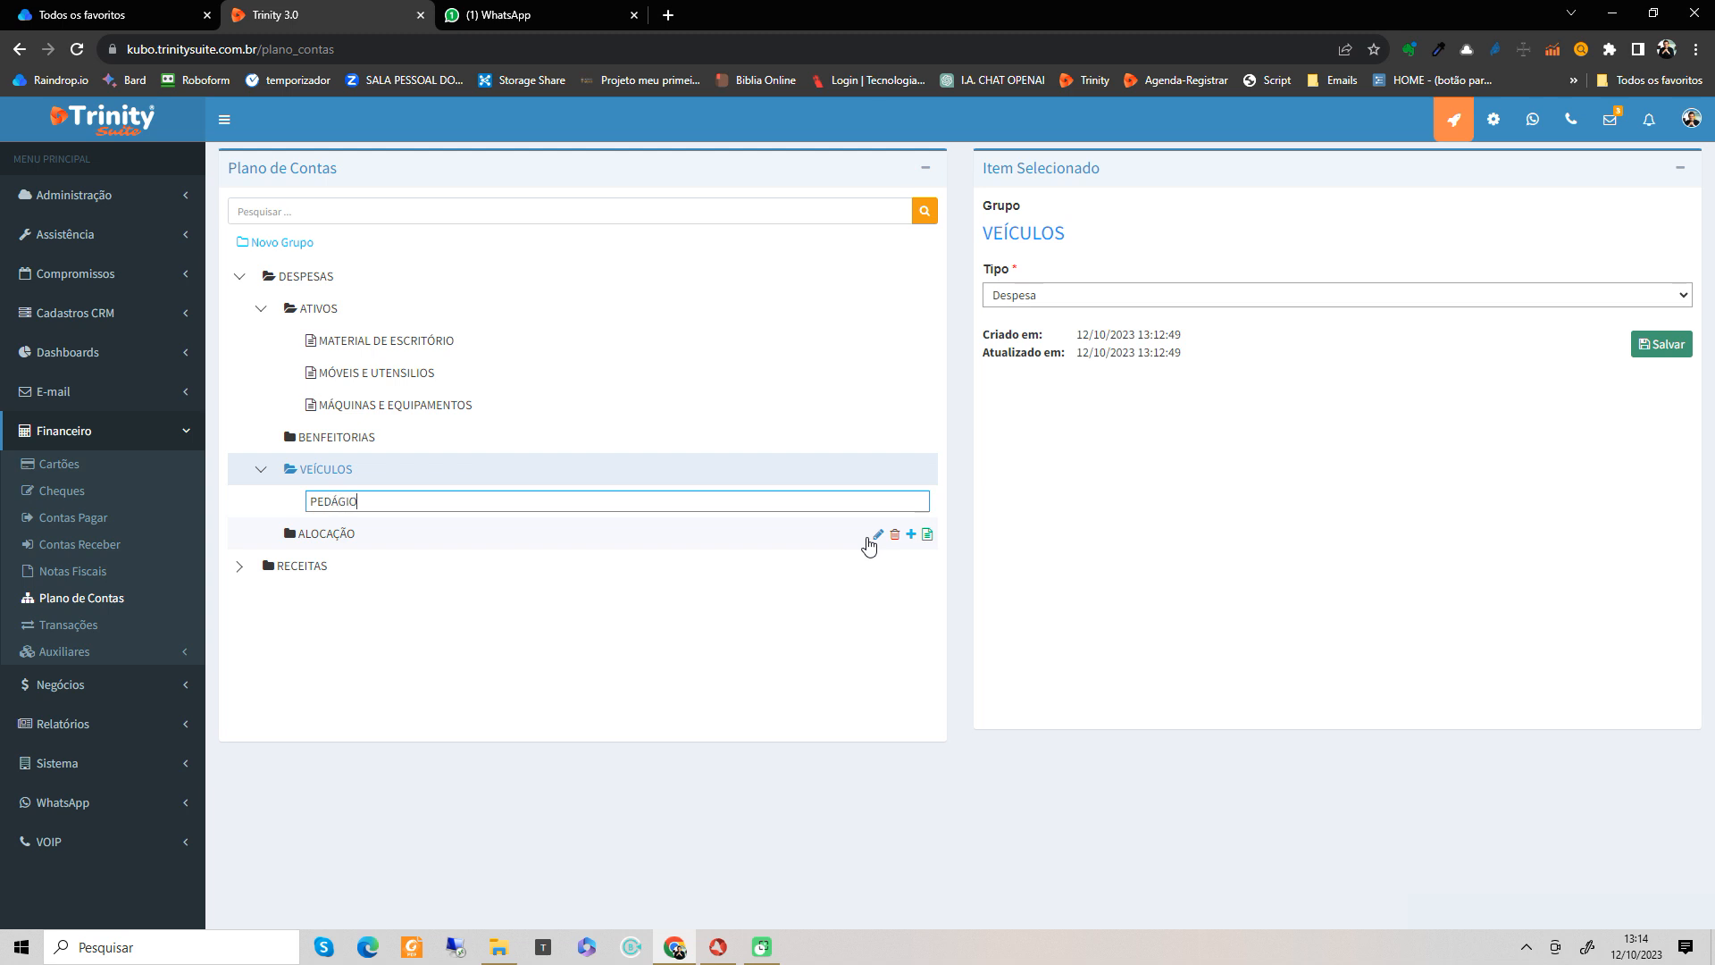
key("Return")
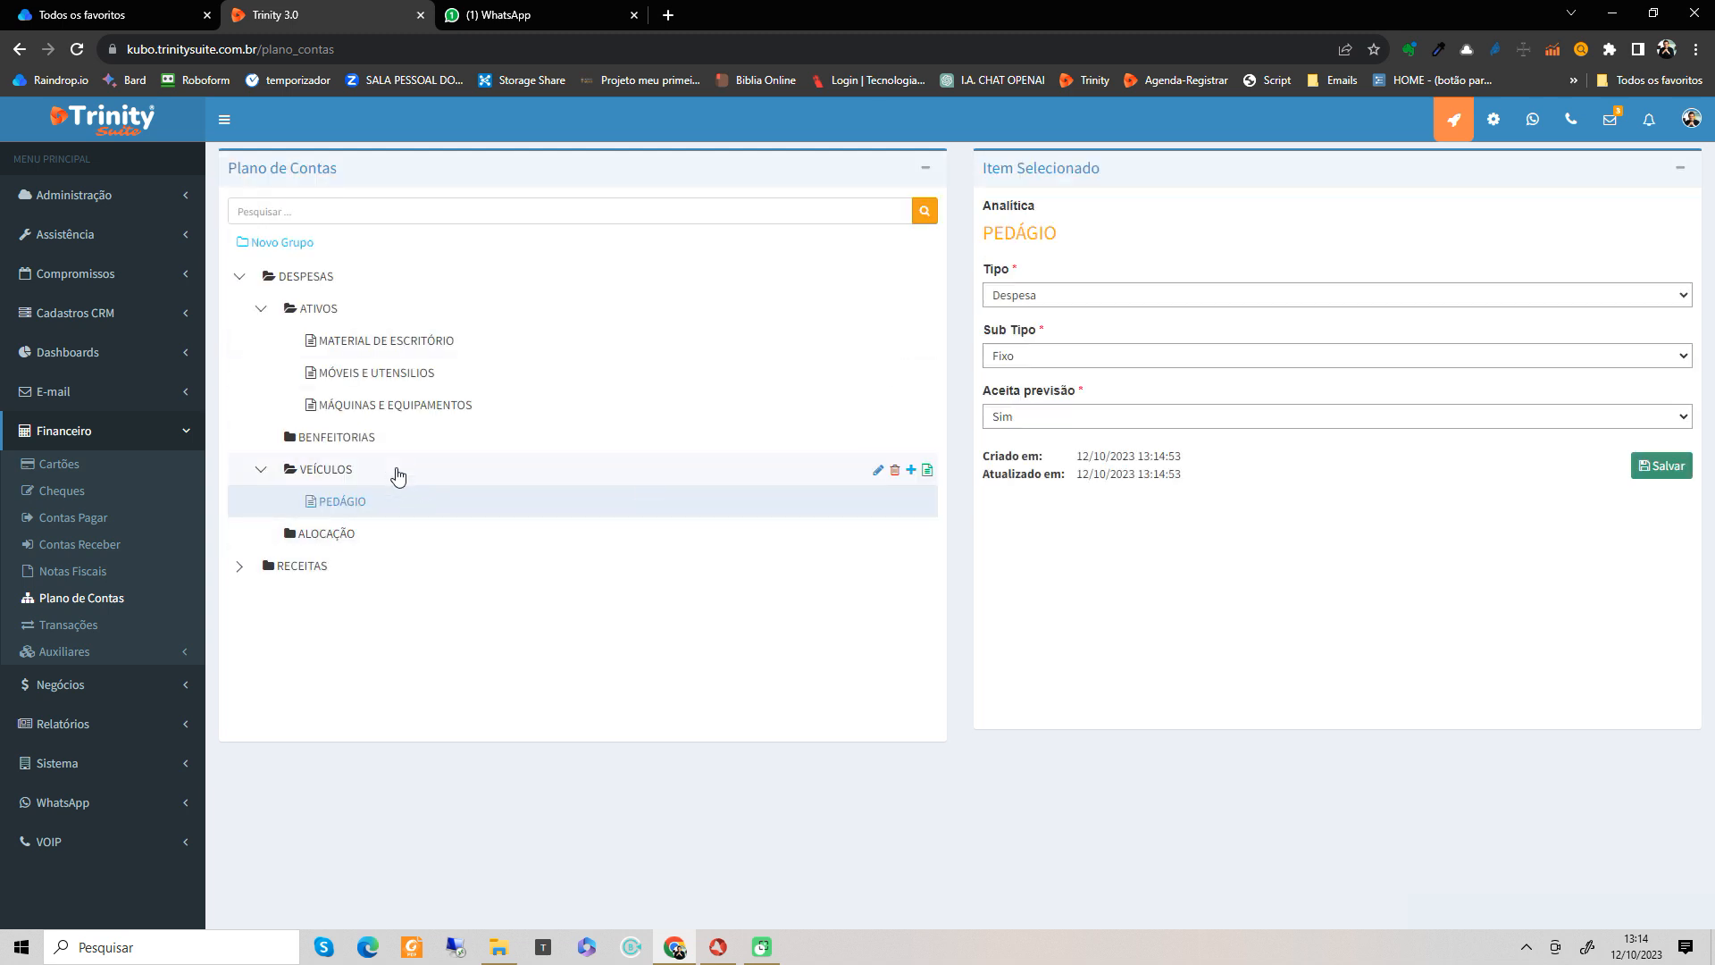
left_click(391, 481)
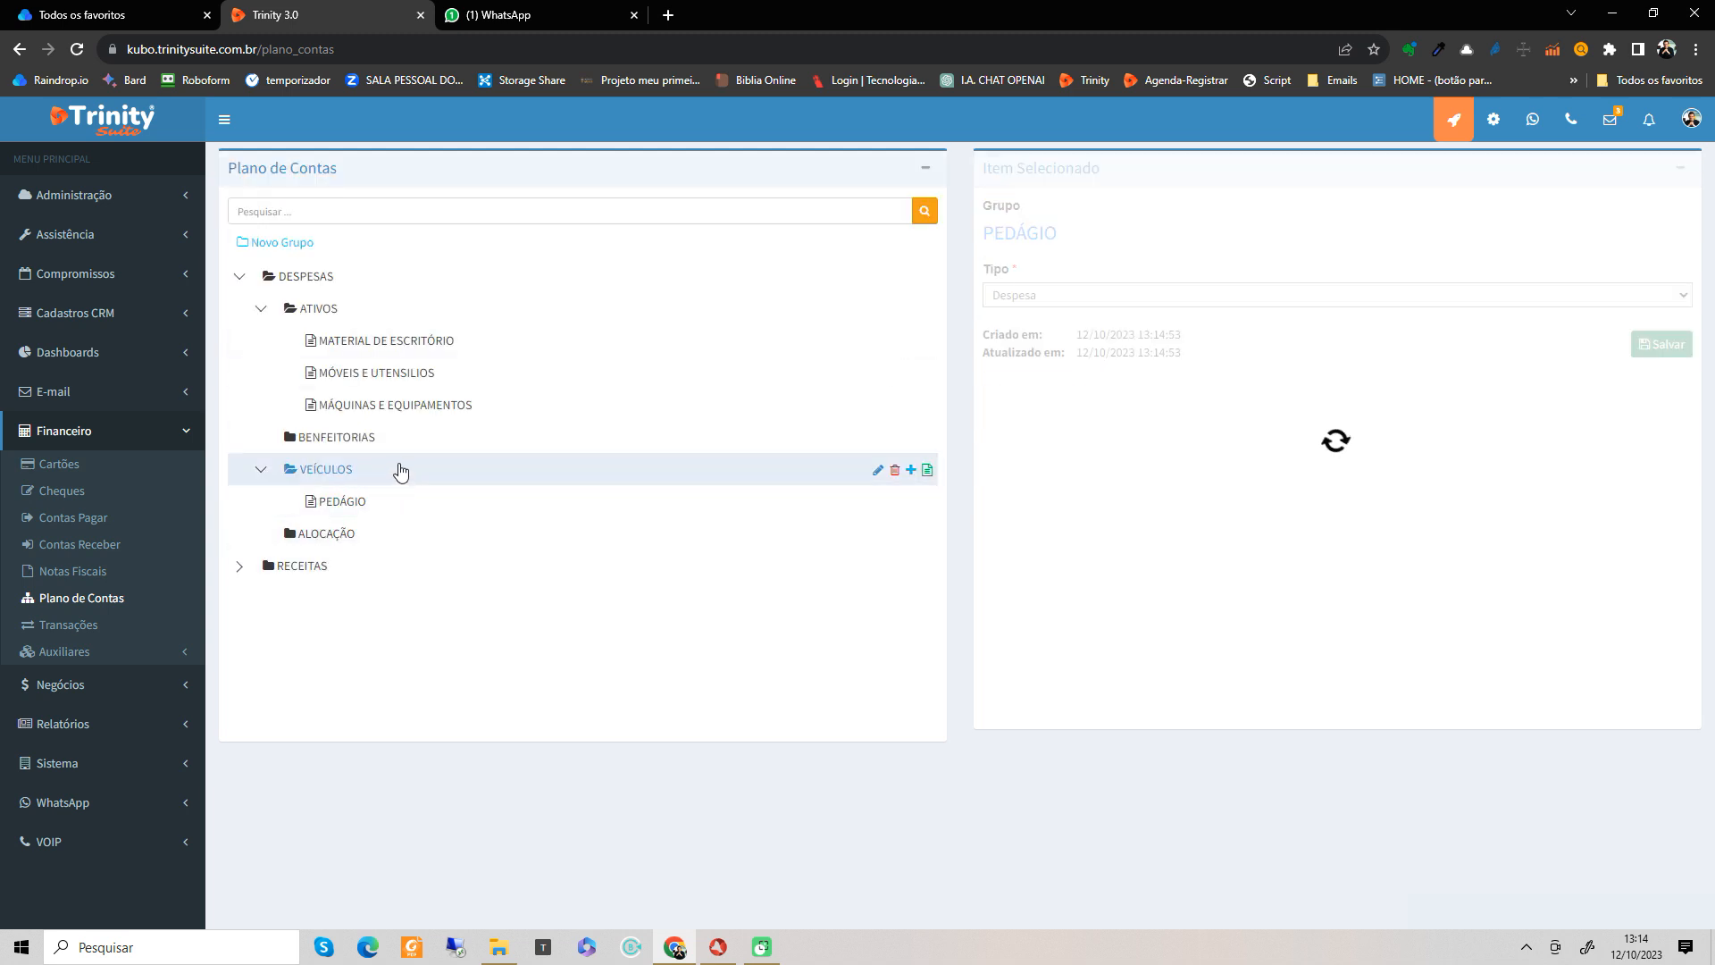
left_click(927, 474)
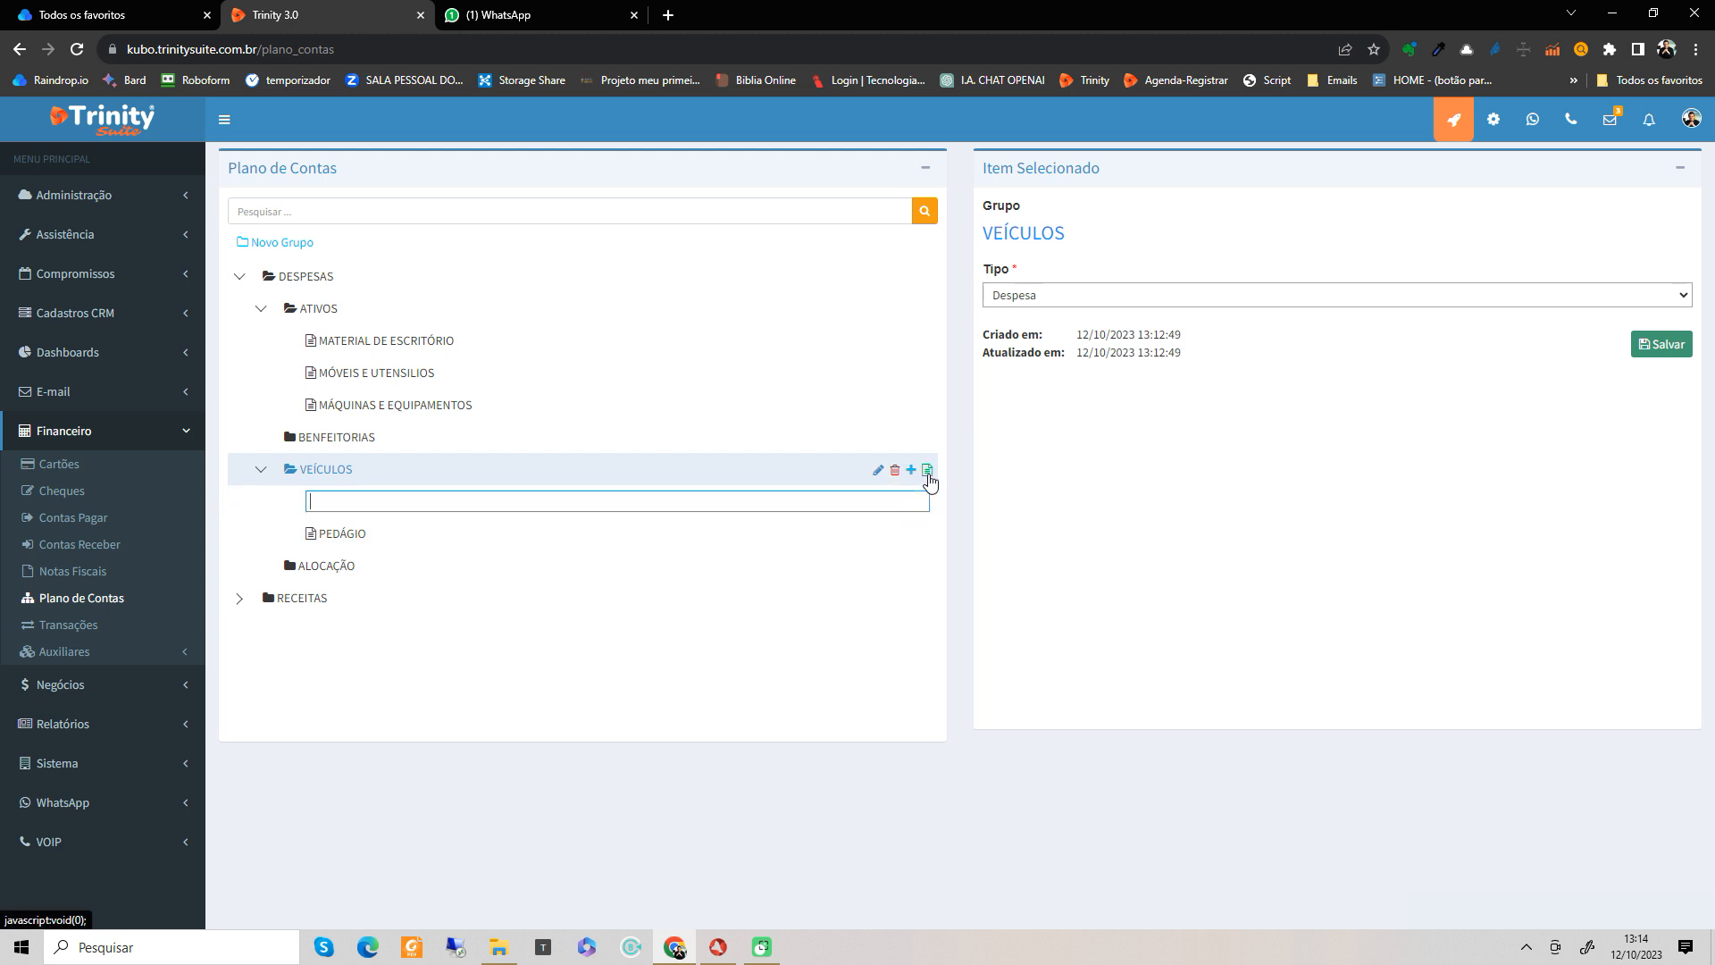
type("OFICINA")
key("Return")
Step: Add the analytic accounts IPVA and COMBÚSTIVEL to the VEÍCULOS group
left_click(927, 471)
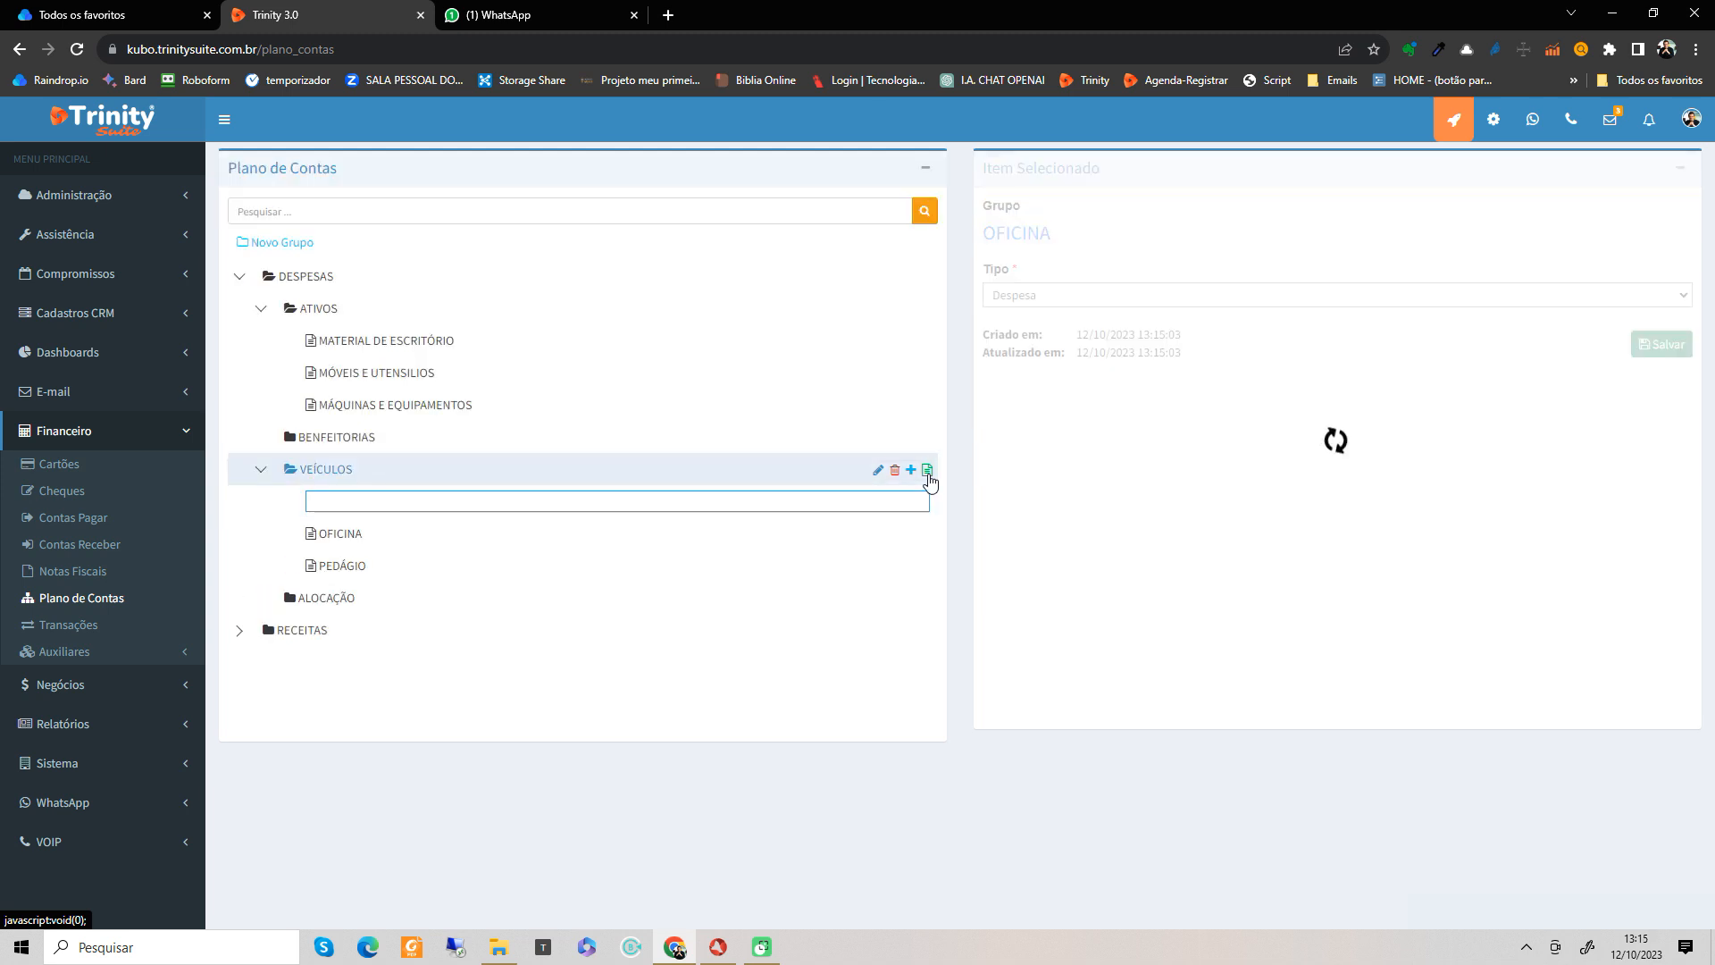
type("IPVA")
key("Return")
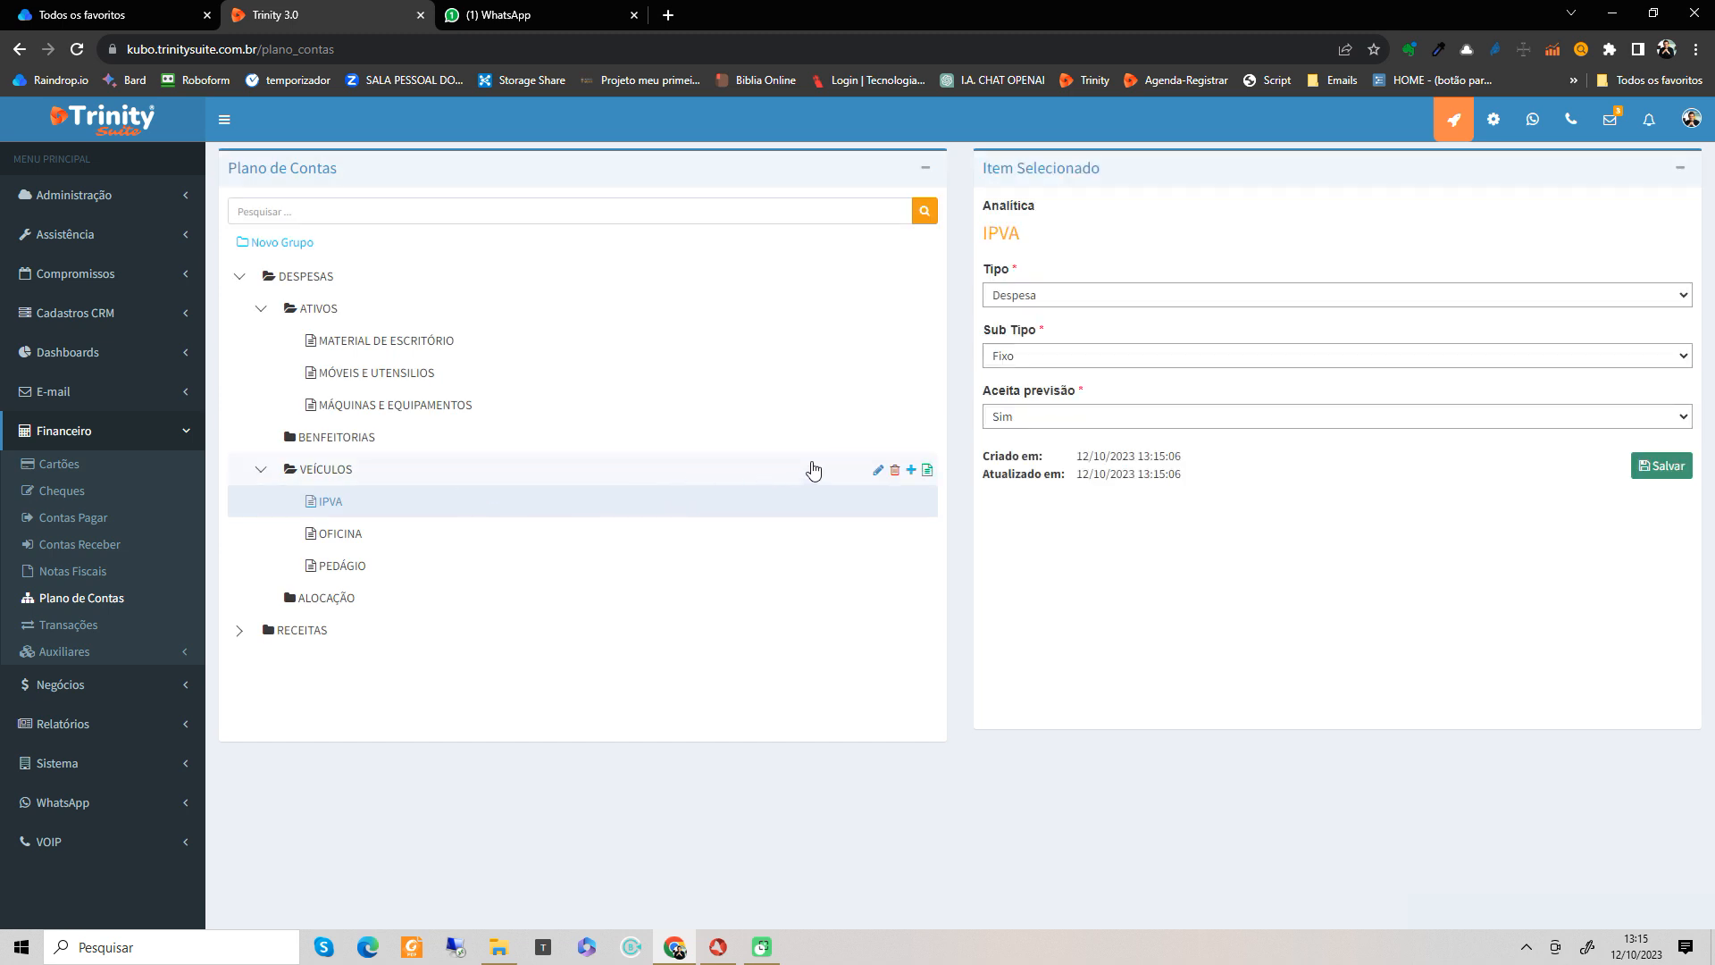
left_click(923, 476)
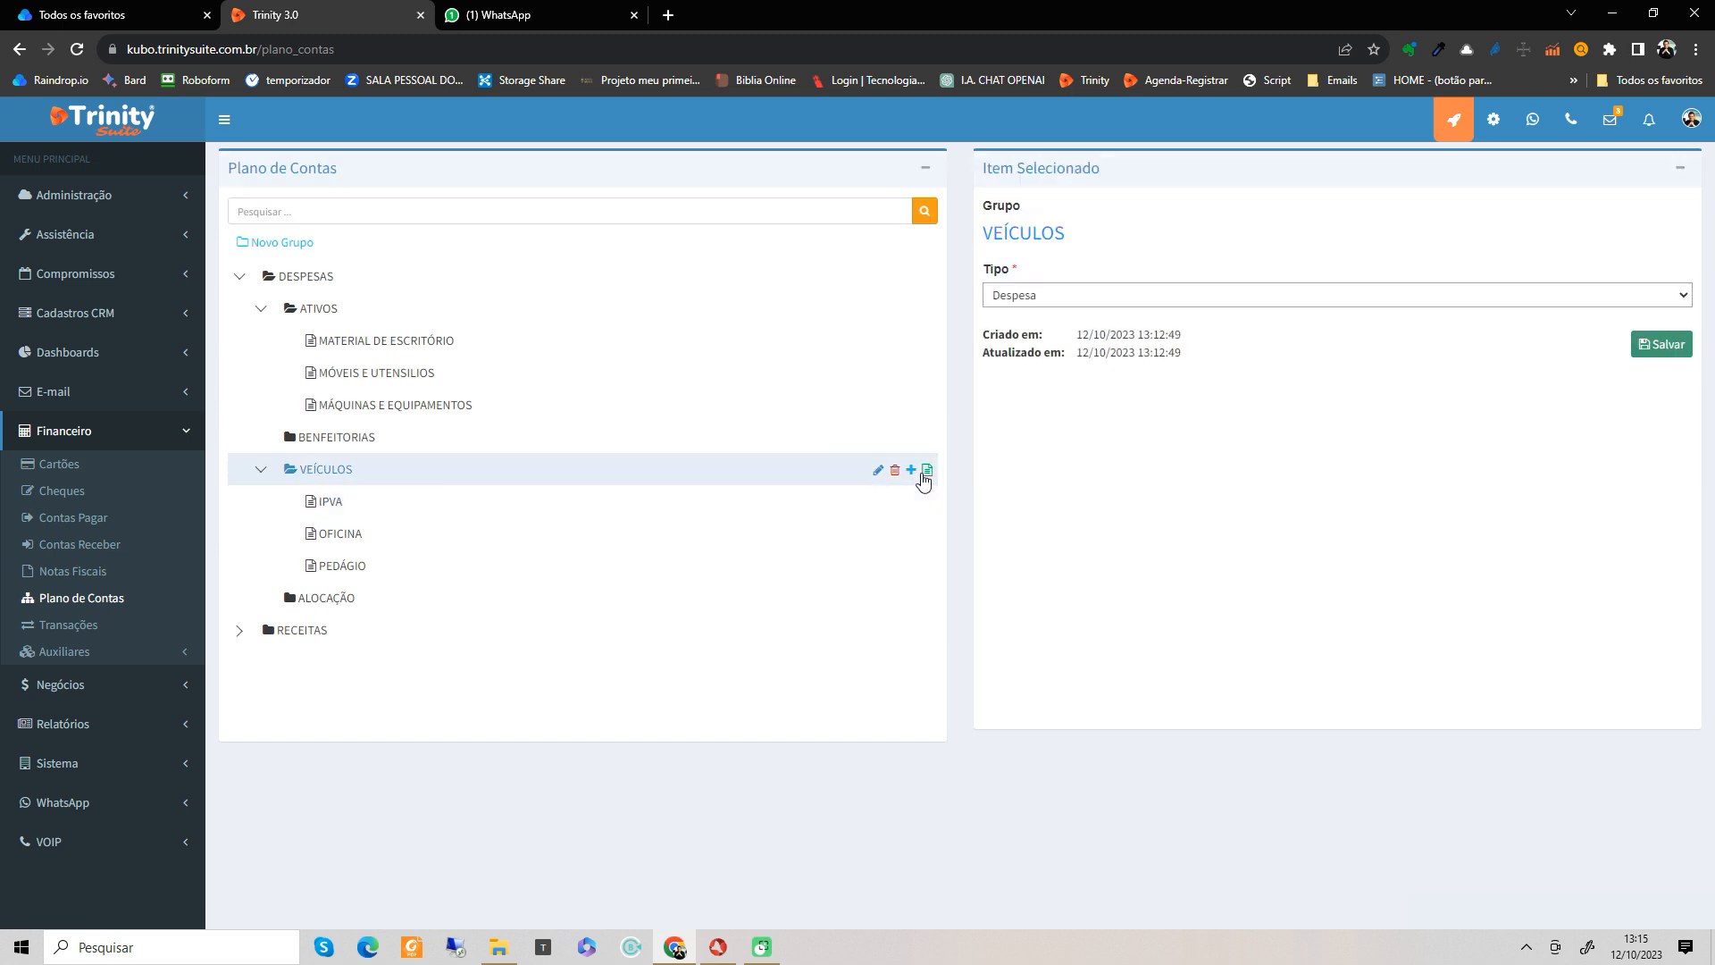
left_click(929, 475)
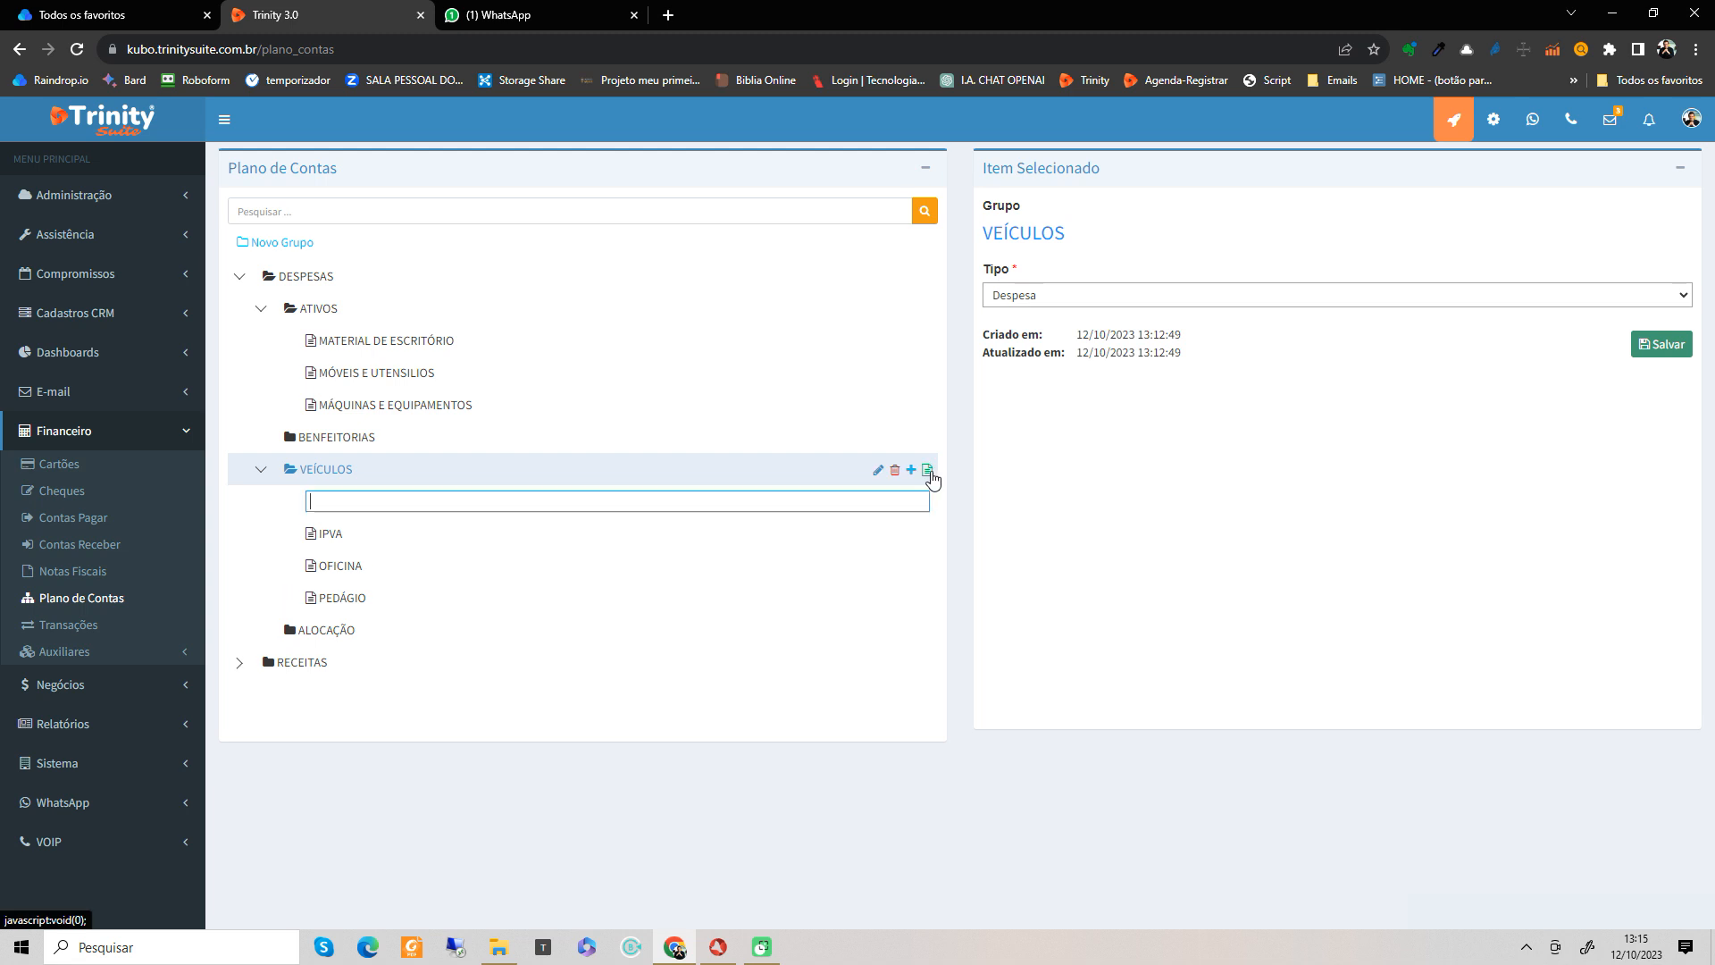
type("COMBÚ")
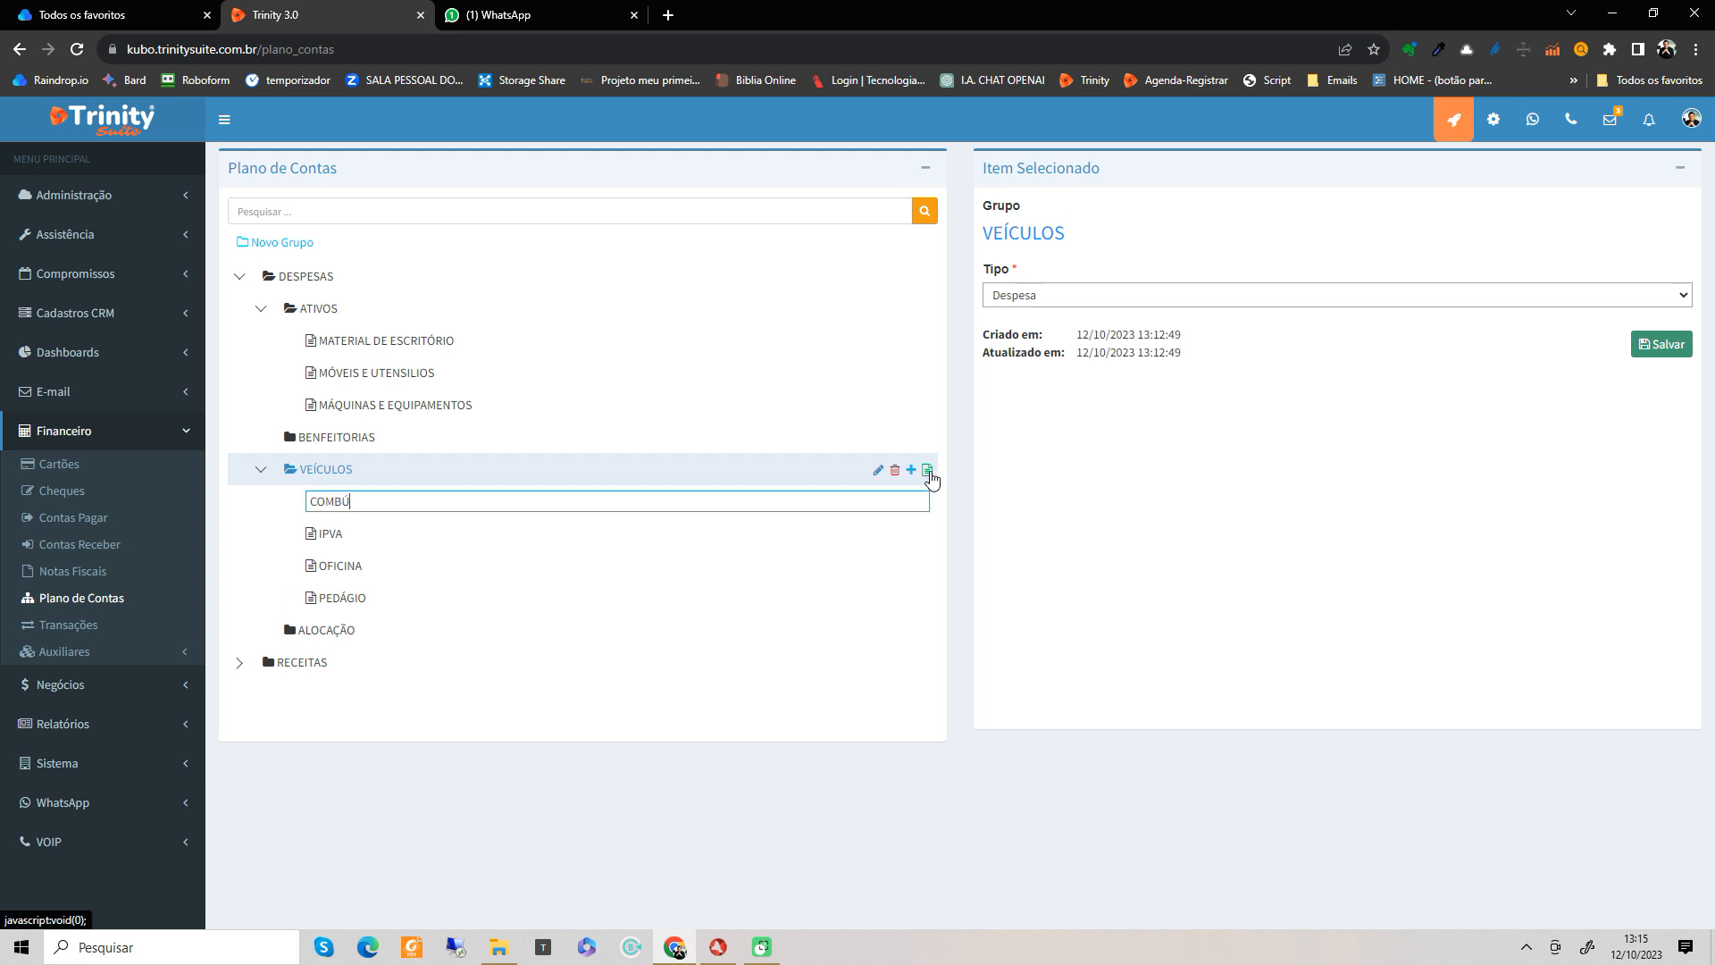
type("STIVEL")
key("Return")
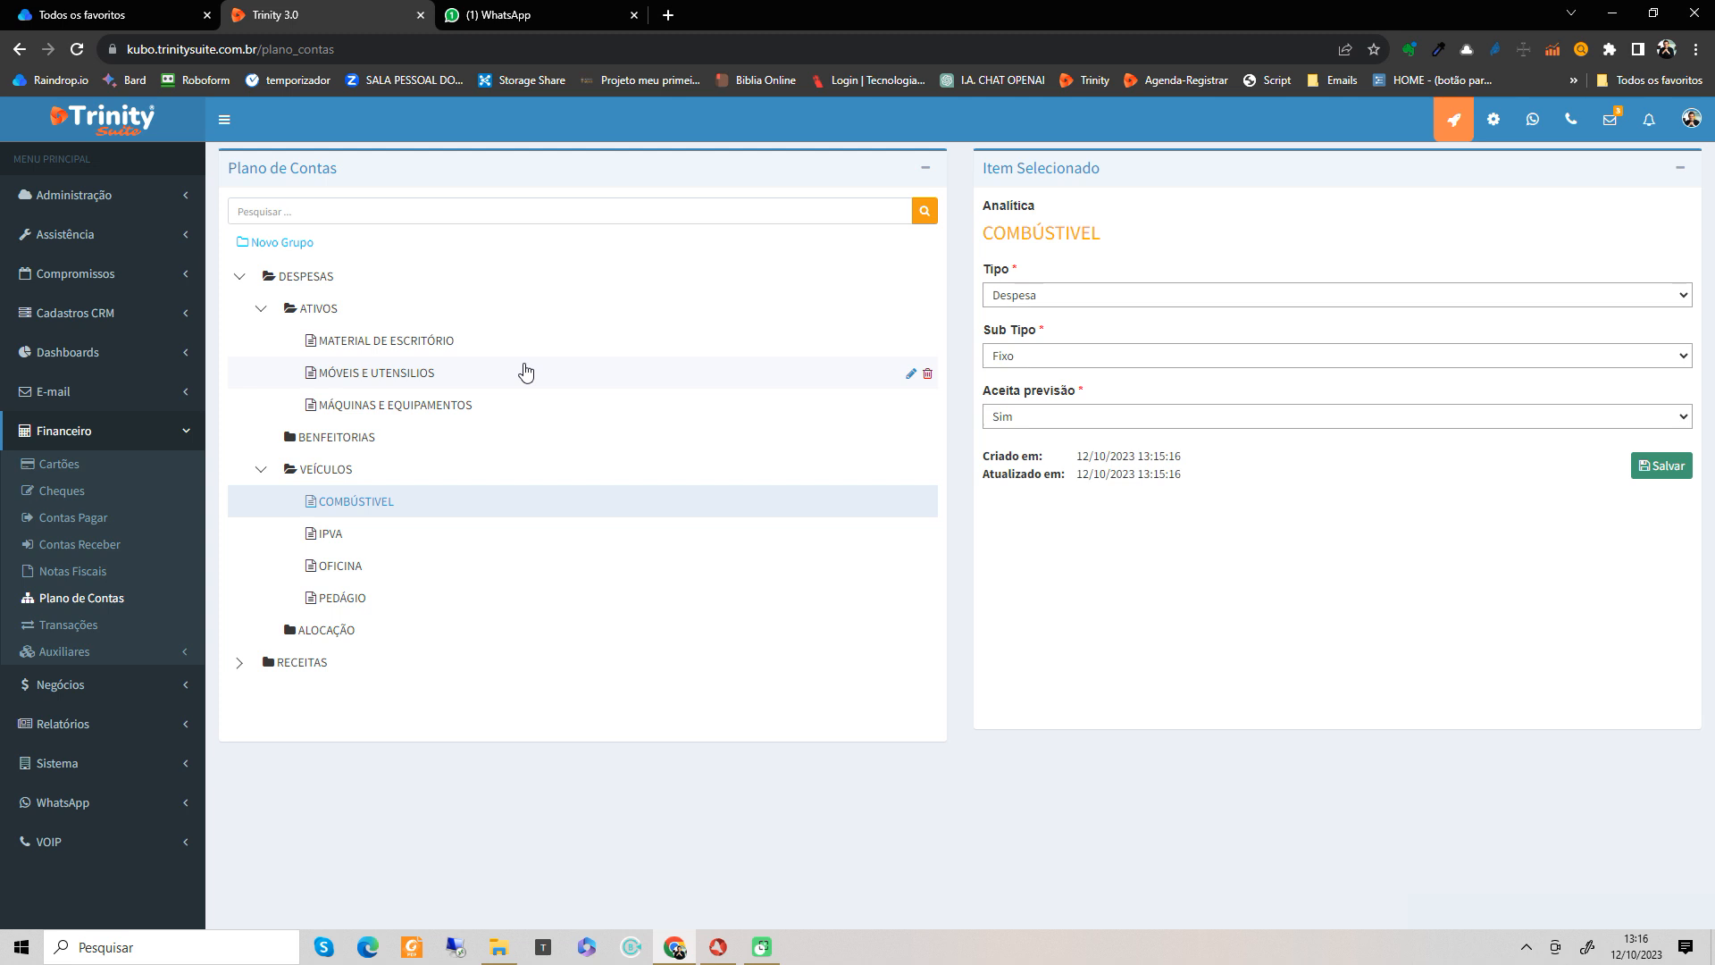
Step: Collapse the ATIVOS and VEÍCULOS groups in the chart of accounts
left_click(263, 315)
left_click(256, 375)
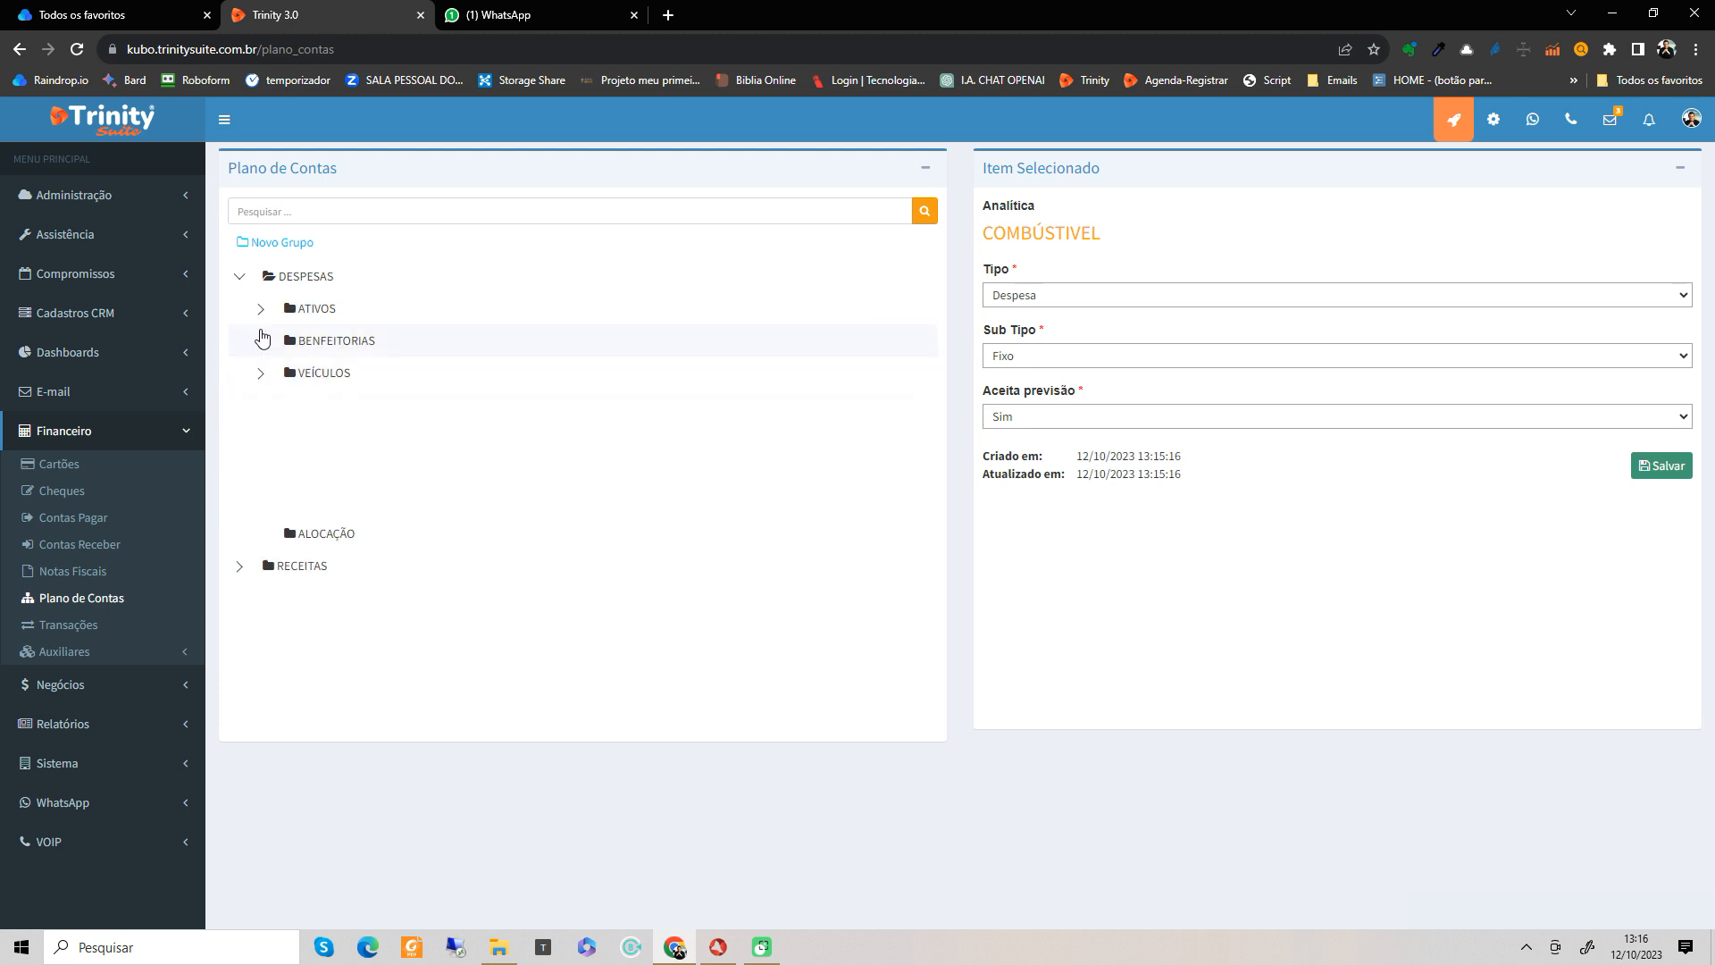
left_click(261, 320)
left_click(262, 321)
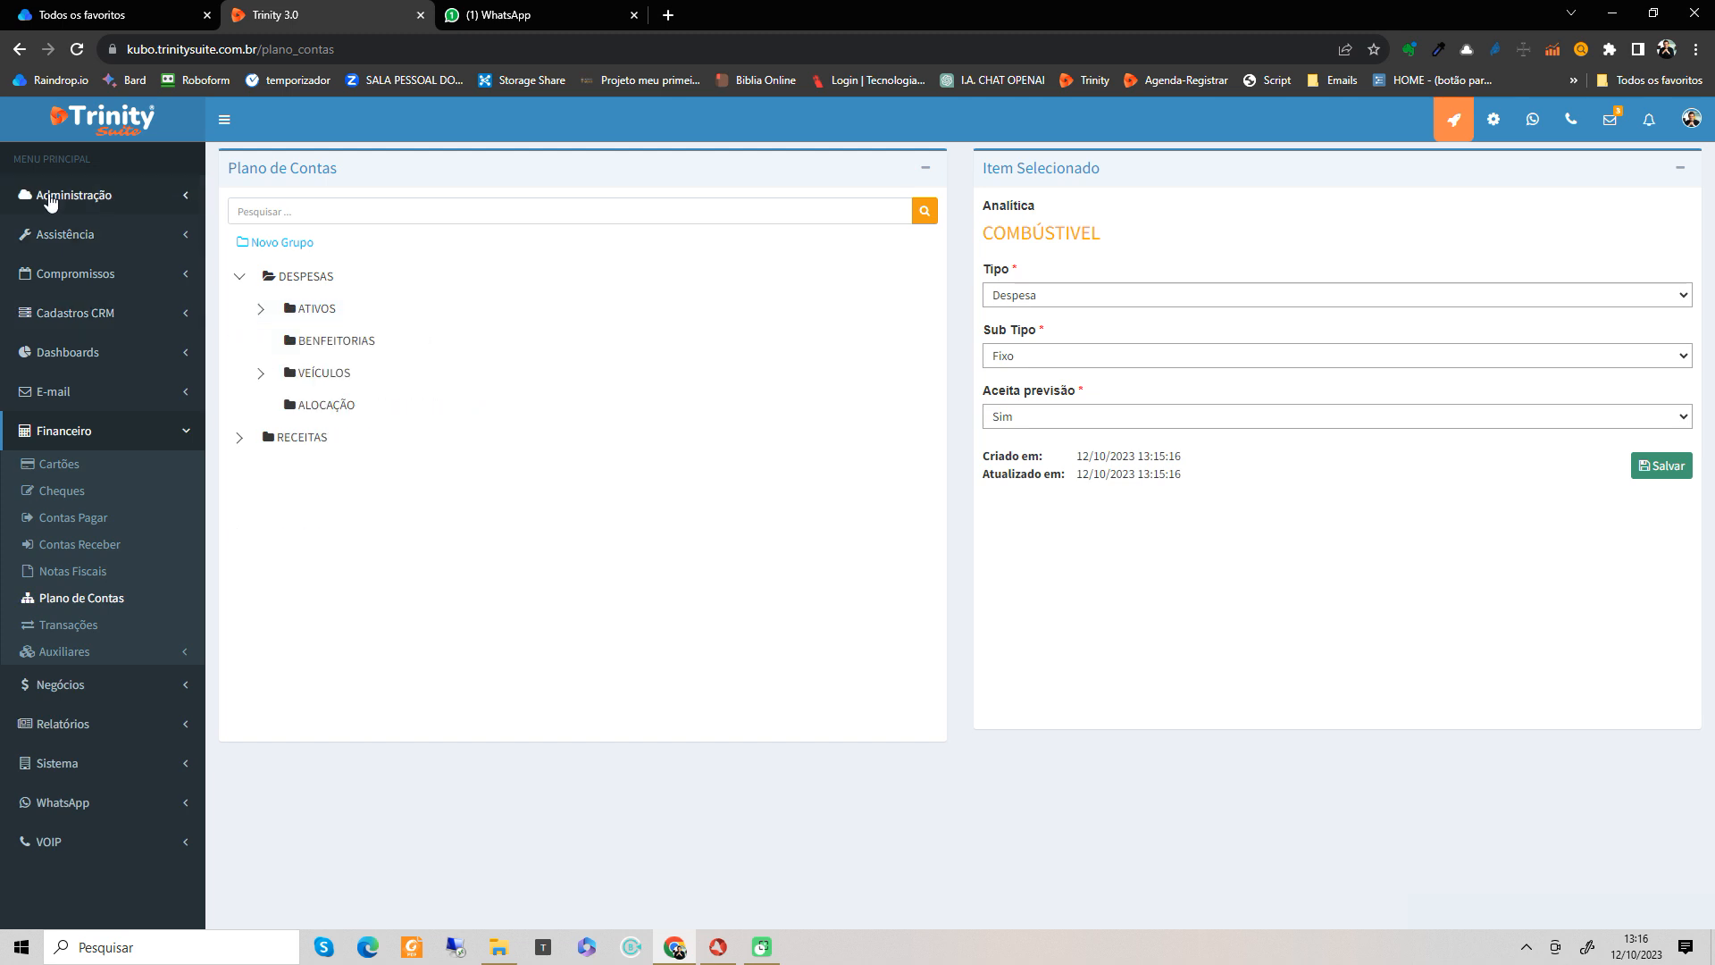
Step: Open the Administração settings and display the Desconto option of Contas Pagar in the Financeiro section
left_click(188, 201)
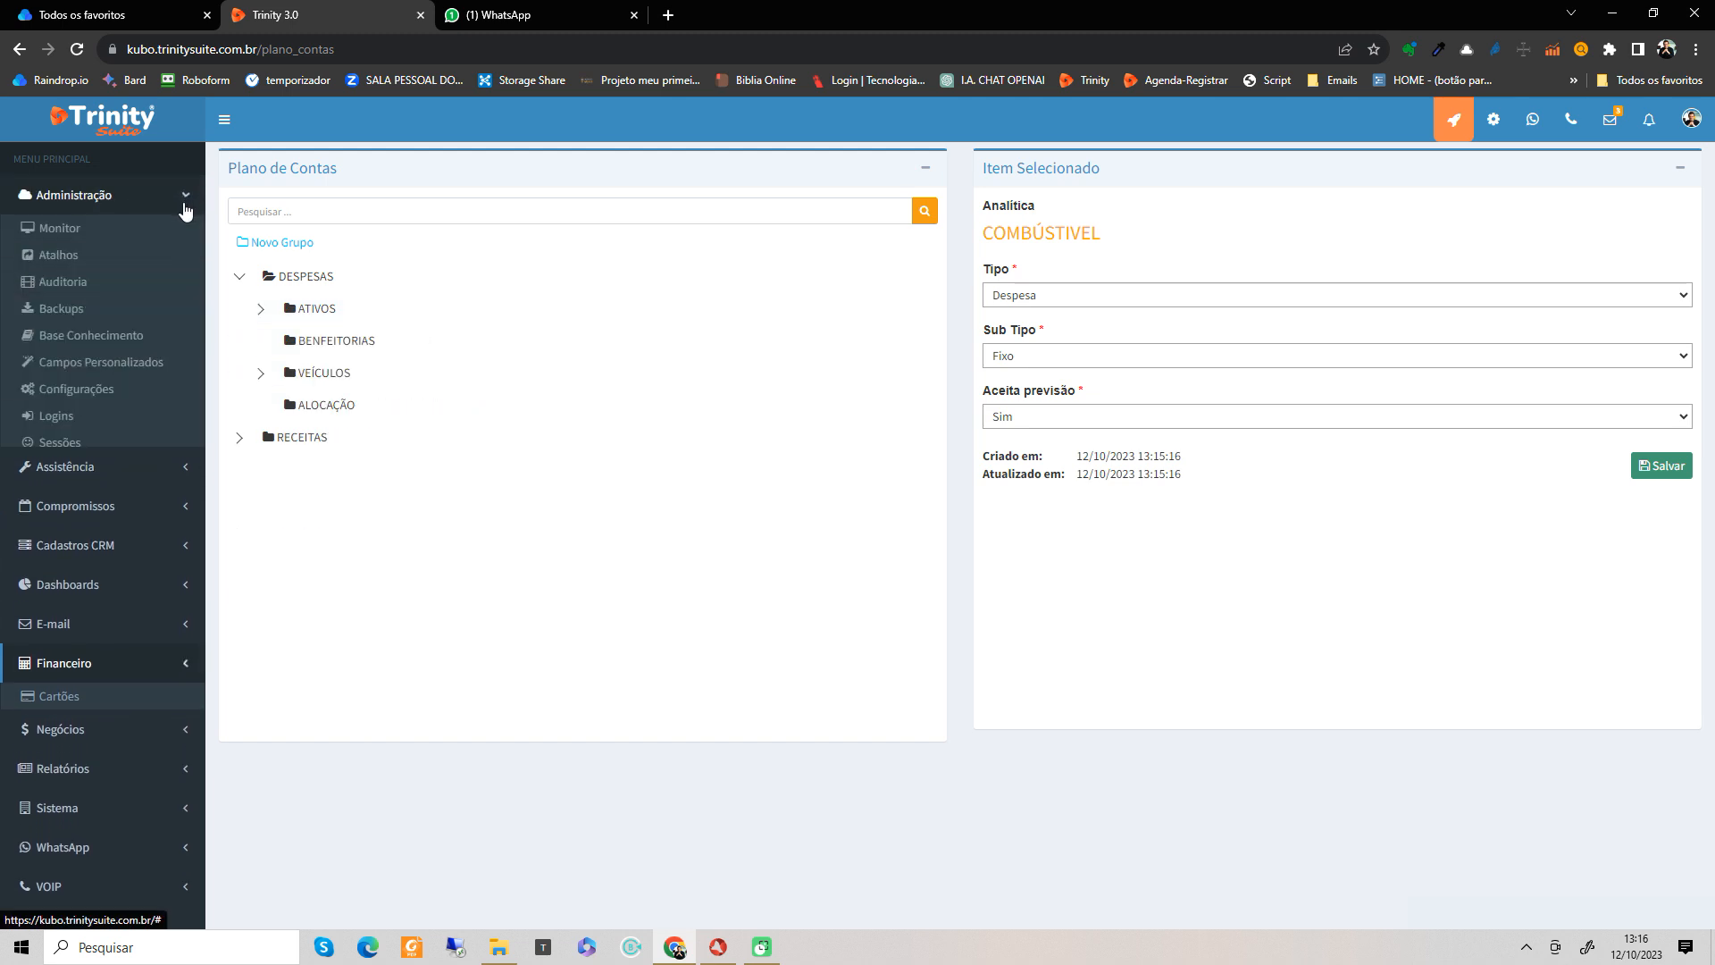
left_click(102, 391)
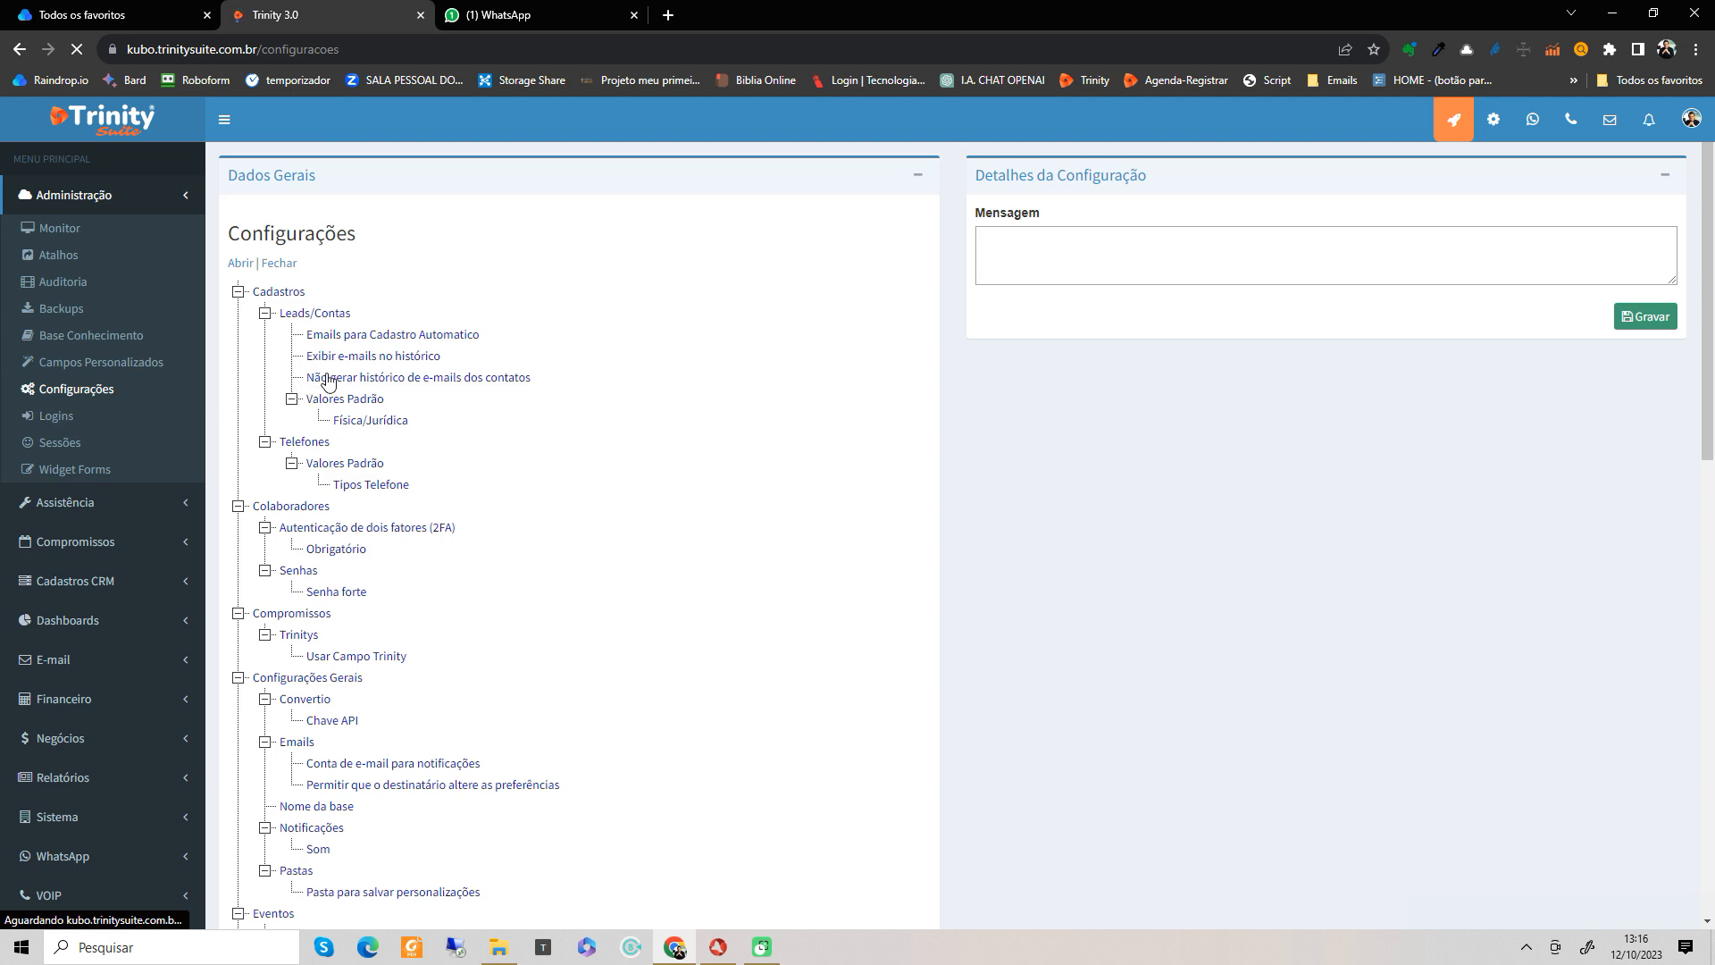
scroll(357, 380, "down", 3)
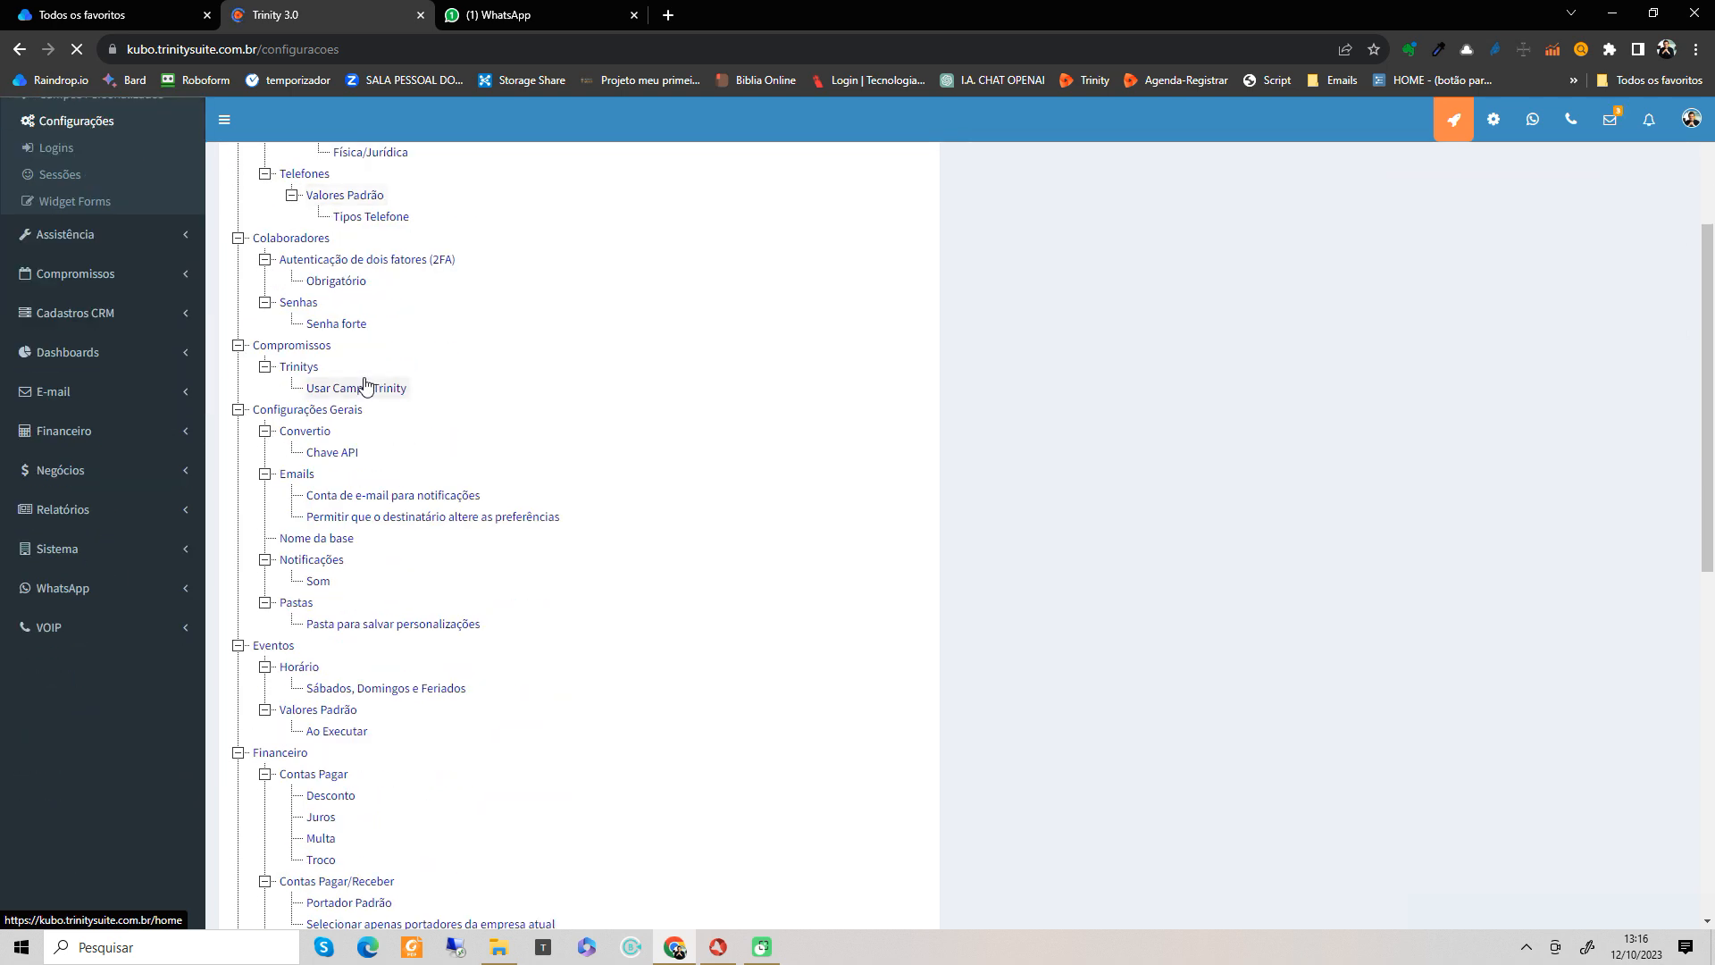
scroll(364, 384, "up", 1)
scroll(366, 386, "down", 6)
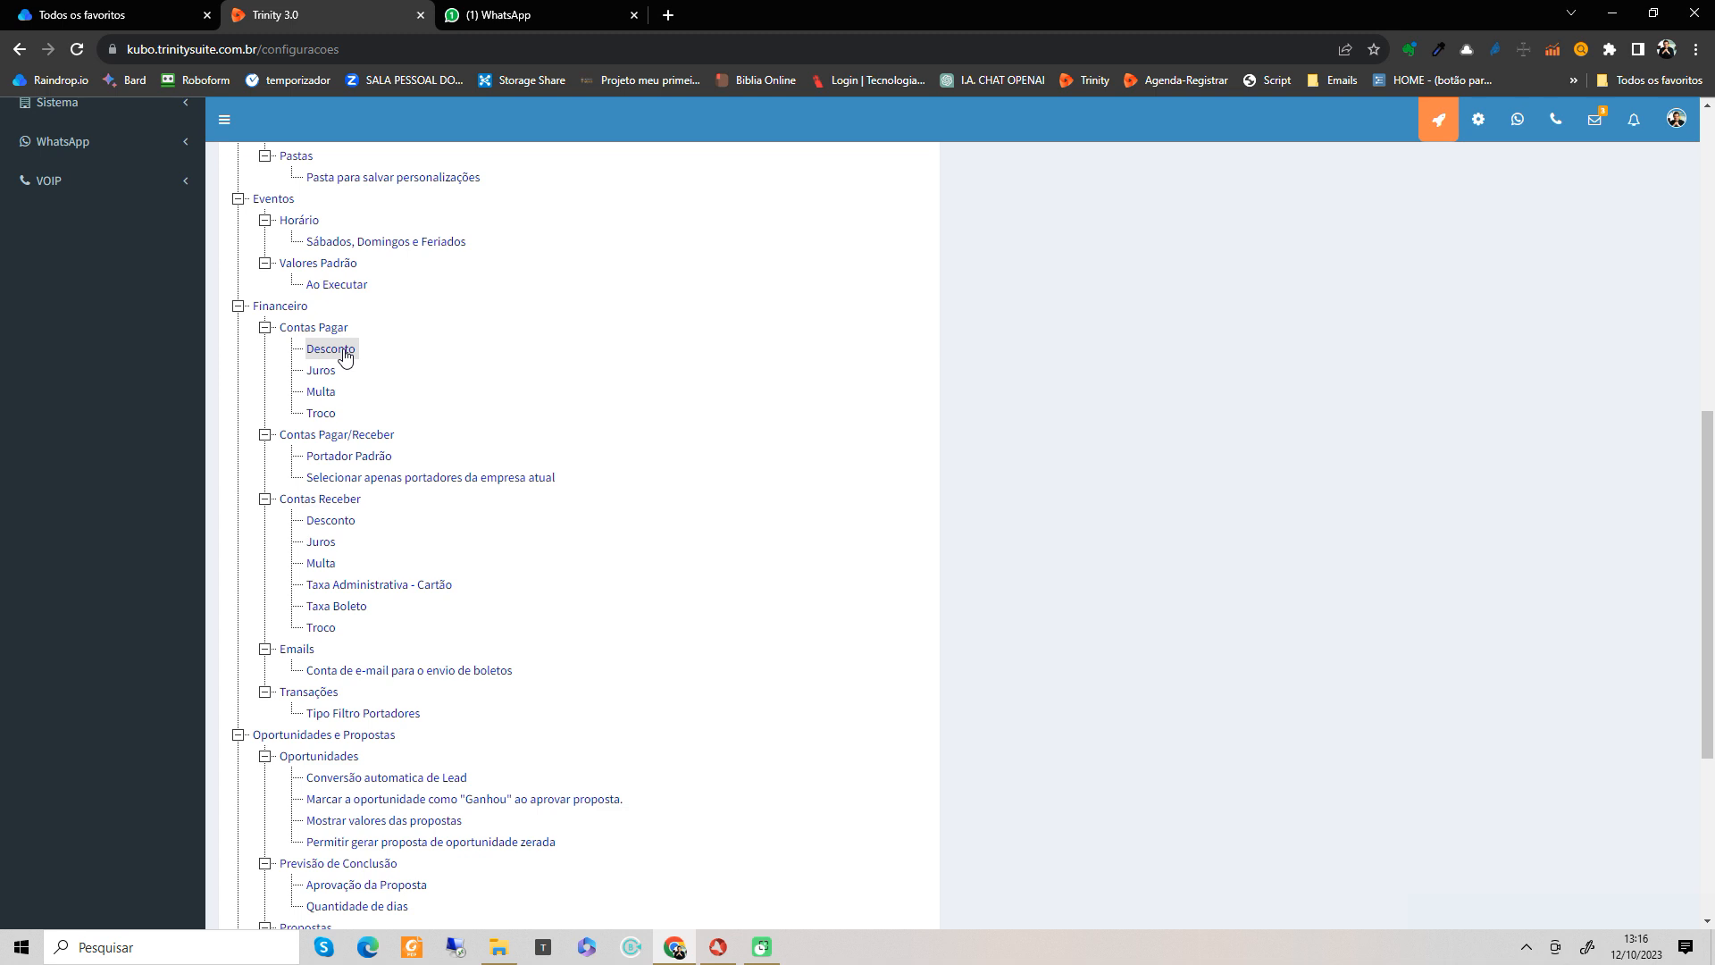
Step: Examine the details of the Desconto option and its place in the Financeiro section of the settings tree
scroll(415, 367, "up", 1)
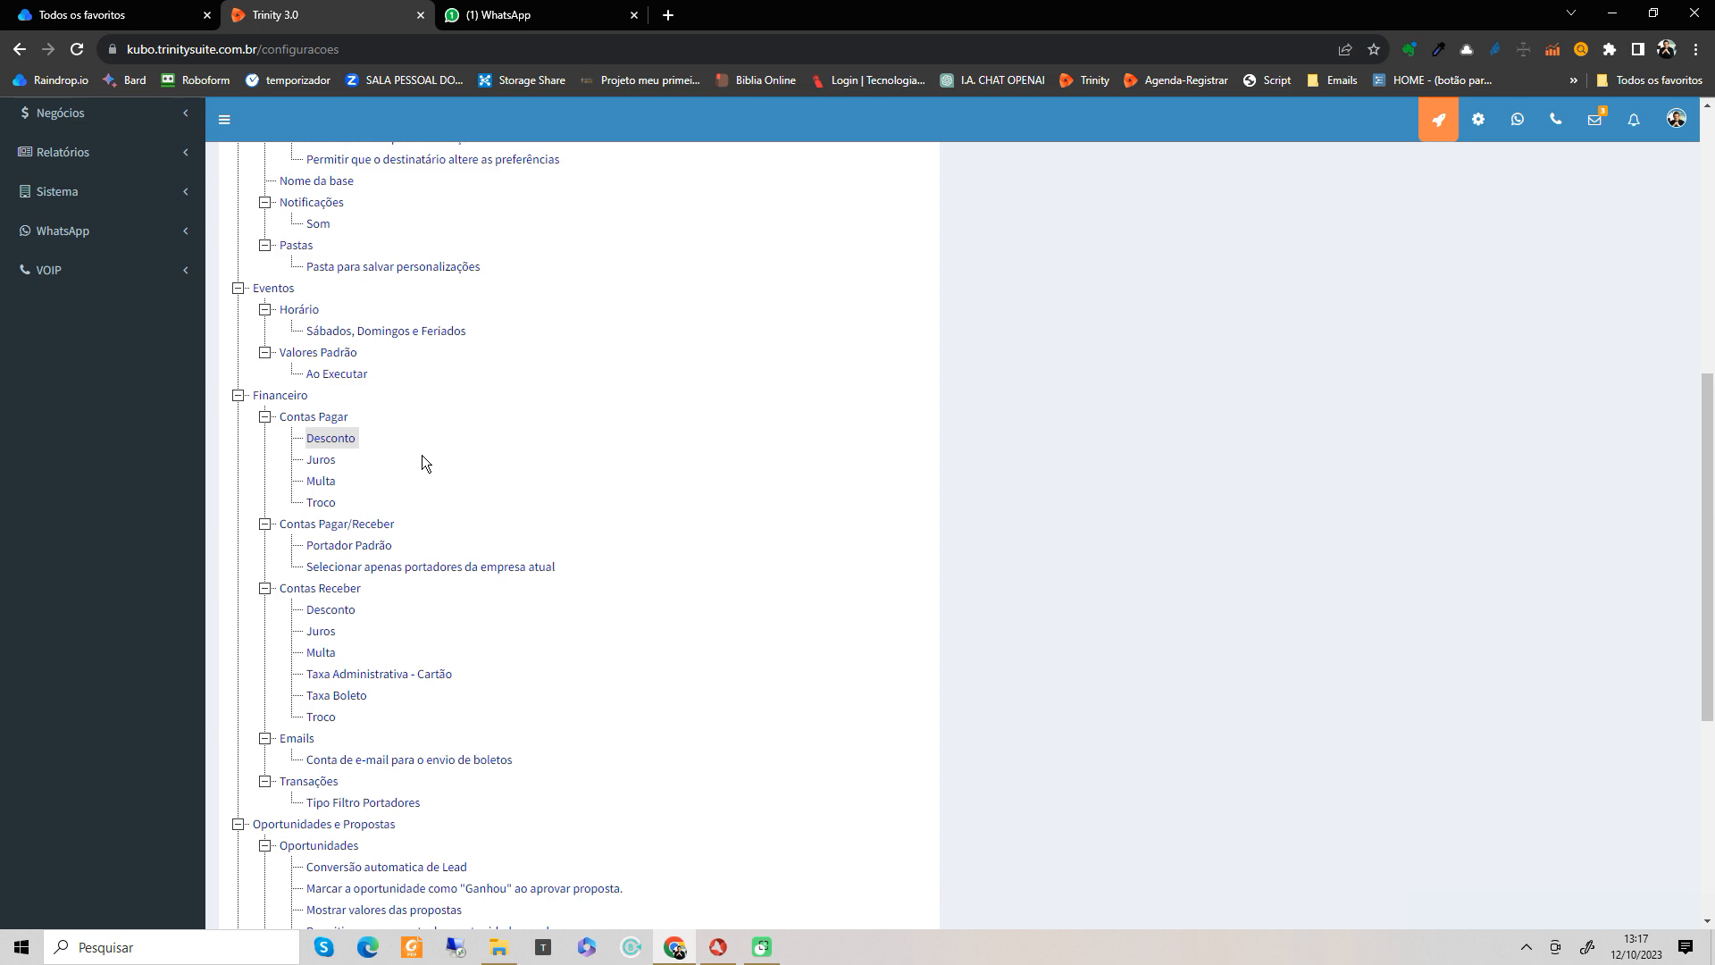
scroll(1015, 534, "up", 5)
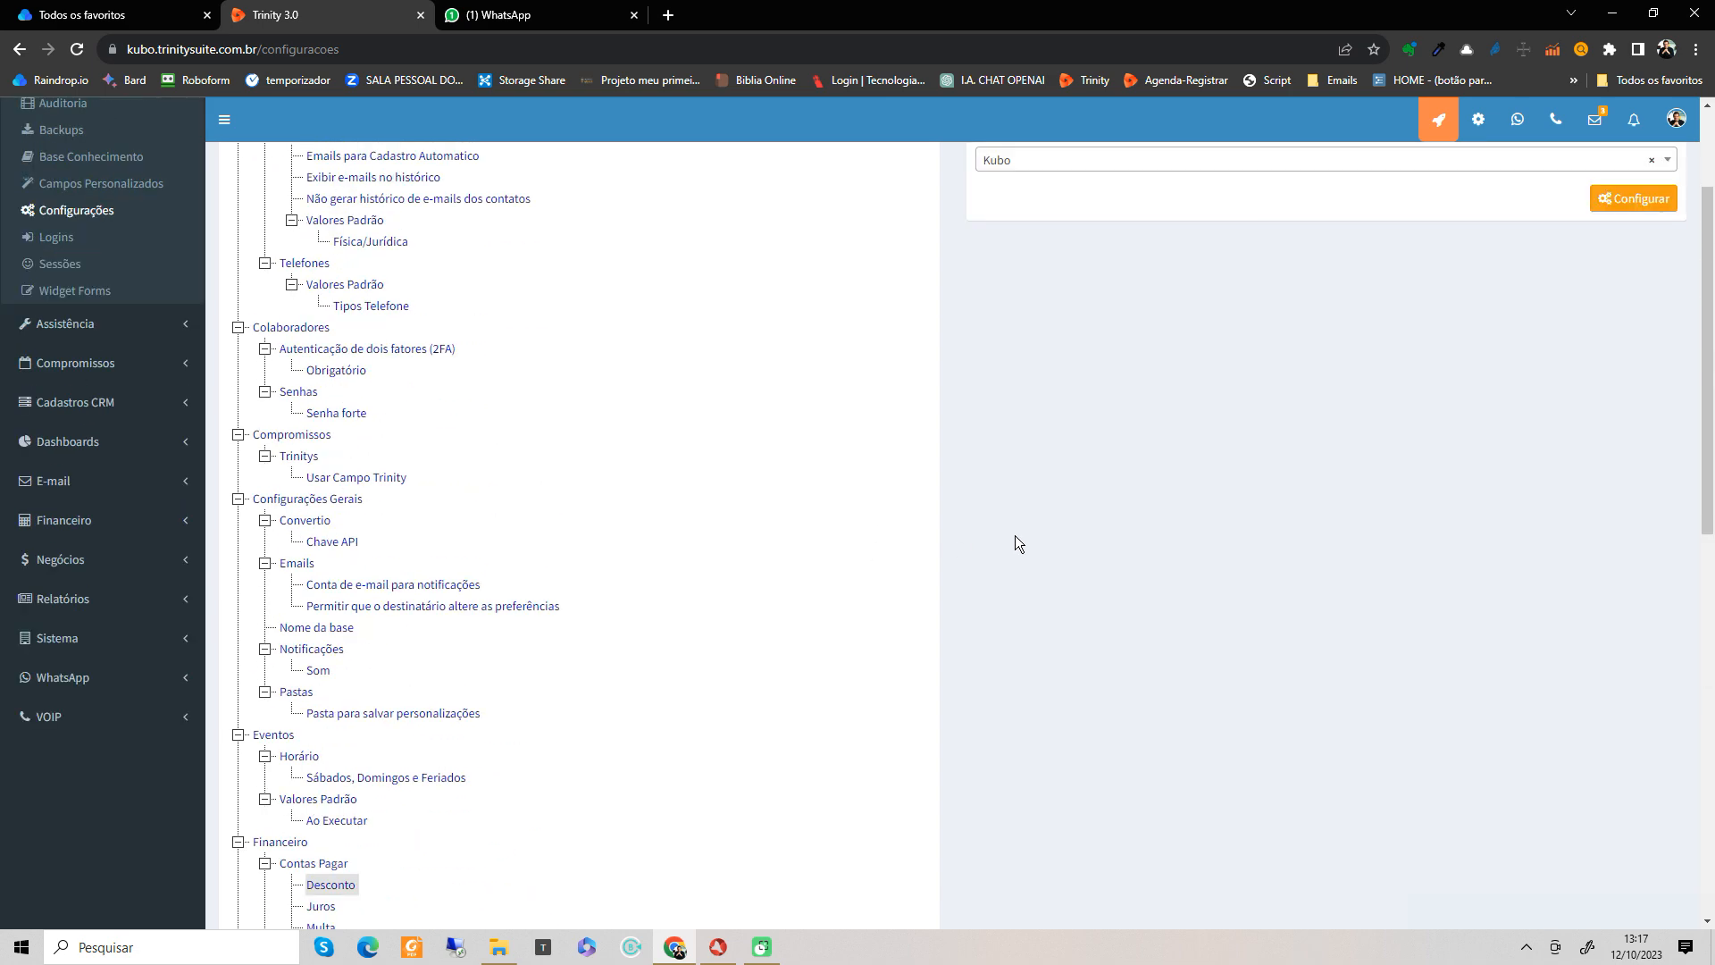
scroll(1015, 534, "down", 3)
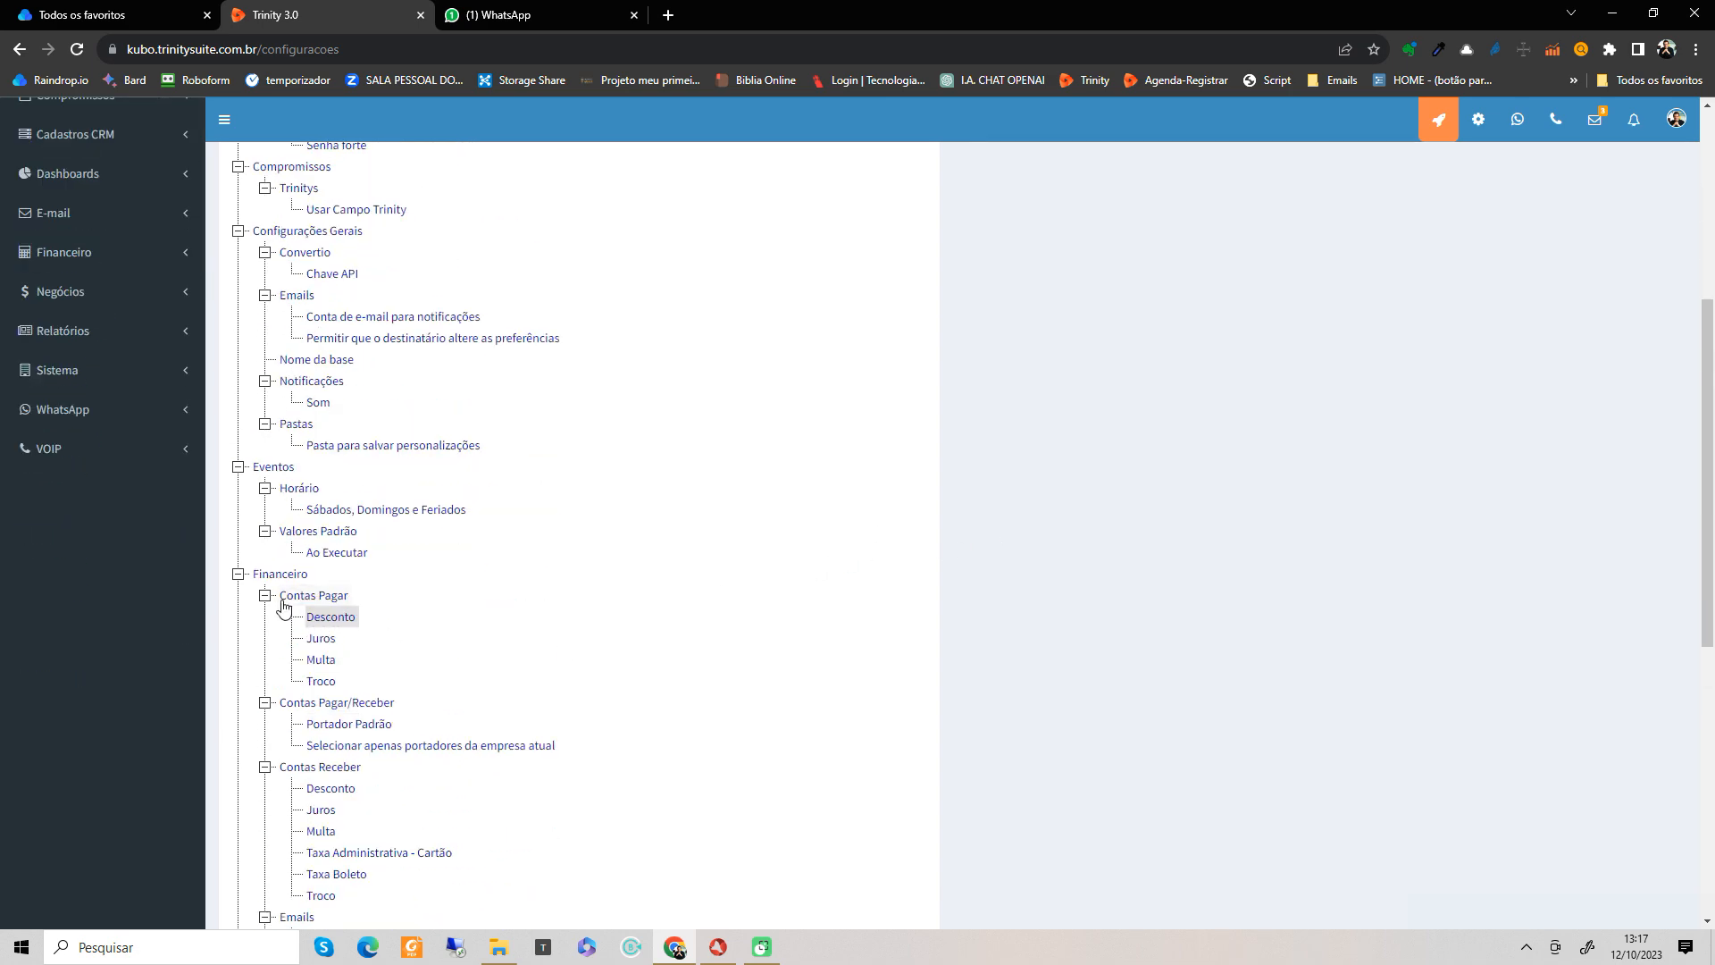
scroll(1143, 499, "up", 4)
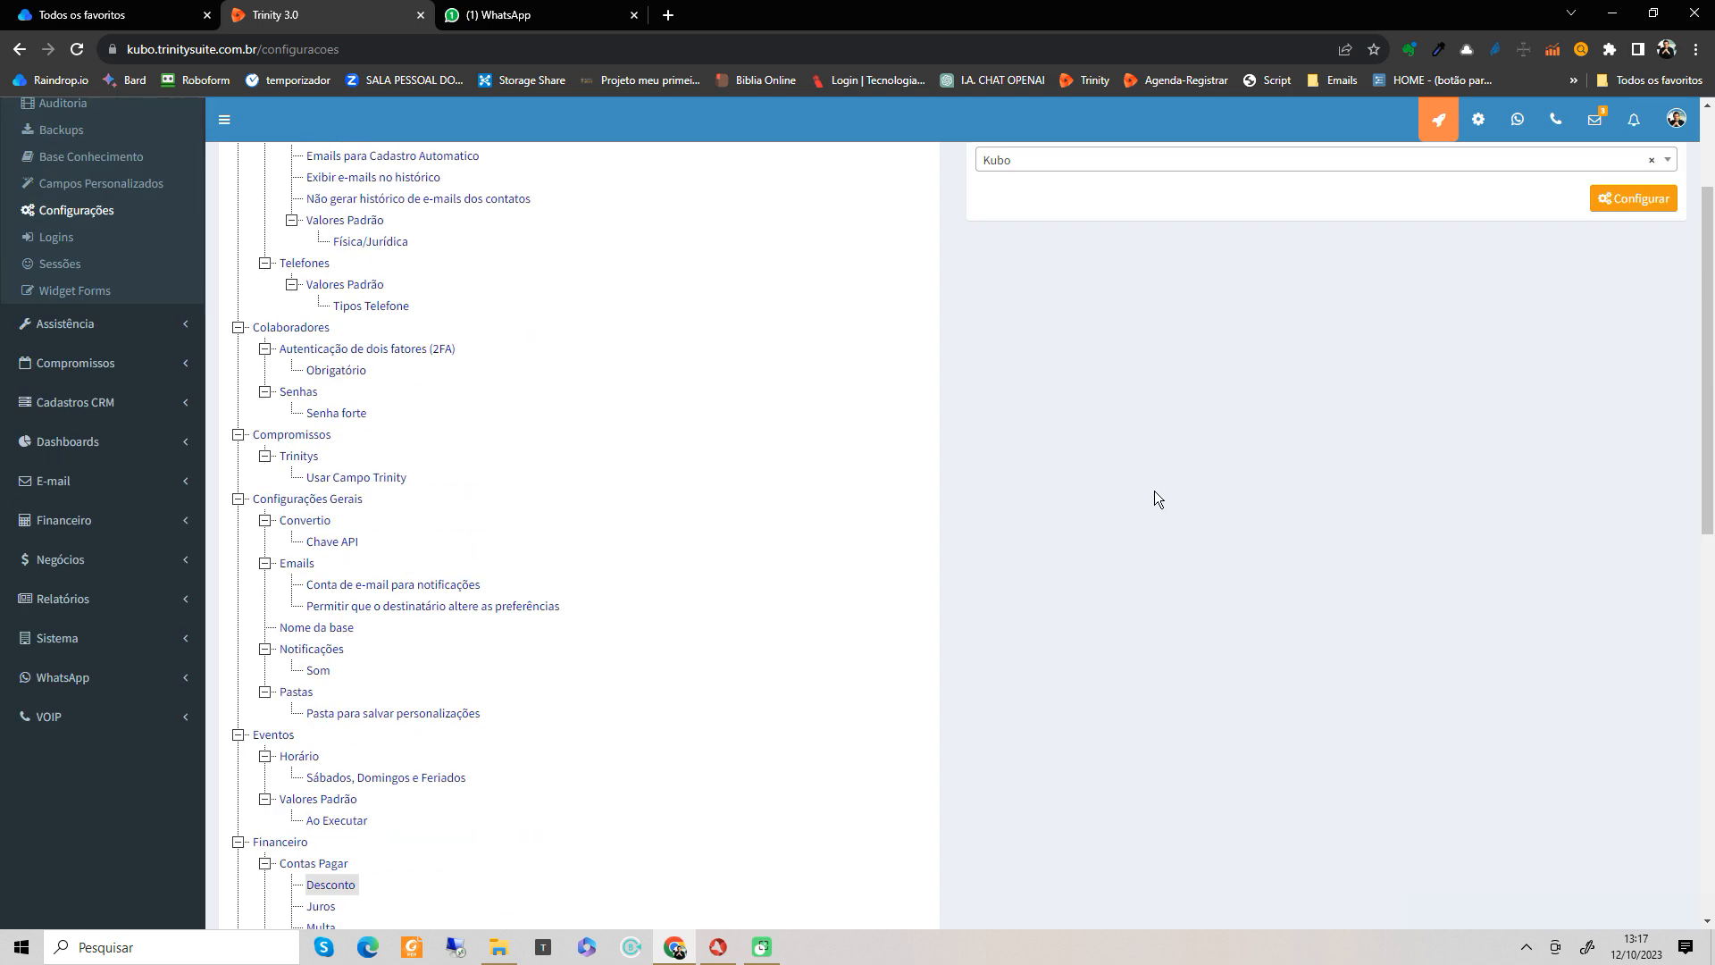
scroll(1153, 494, "down", 3)
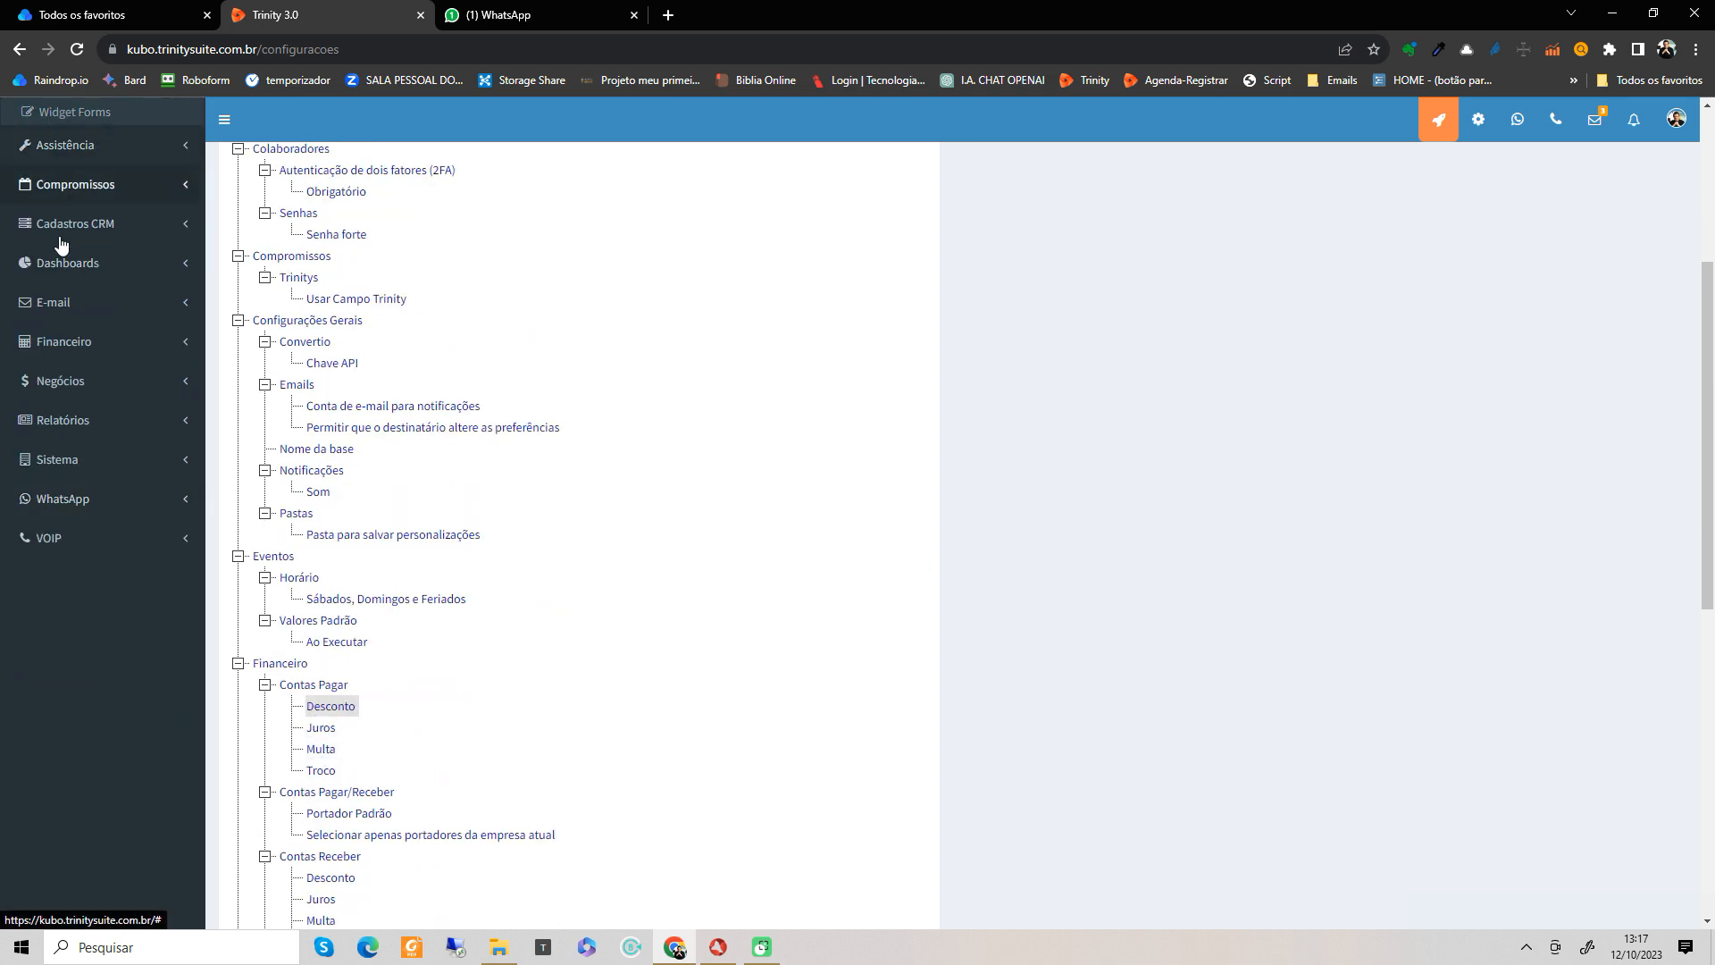
scroll(62, 340, "up", 4)
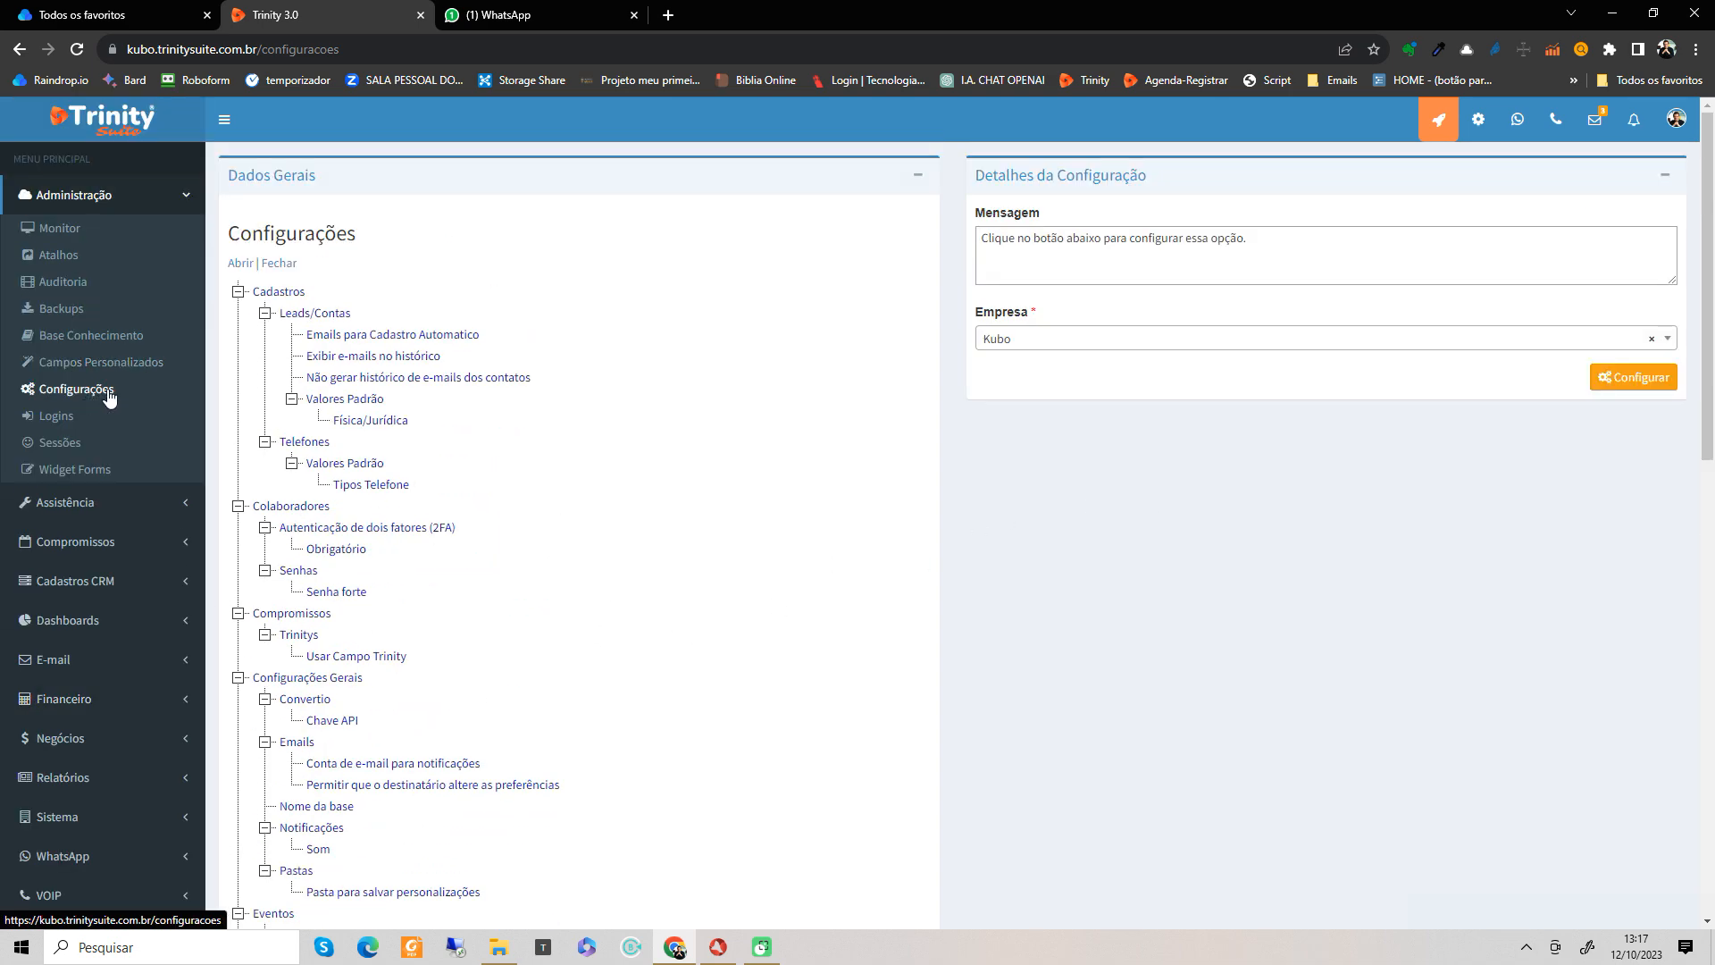
scroll(143, 393, "down", 4)
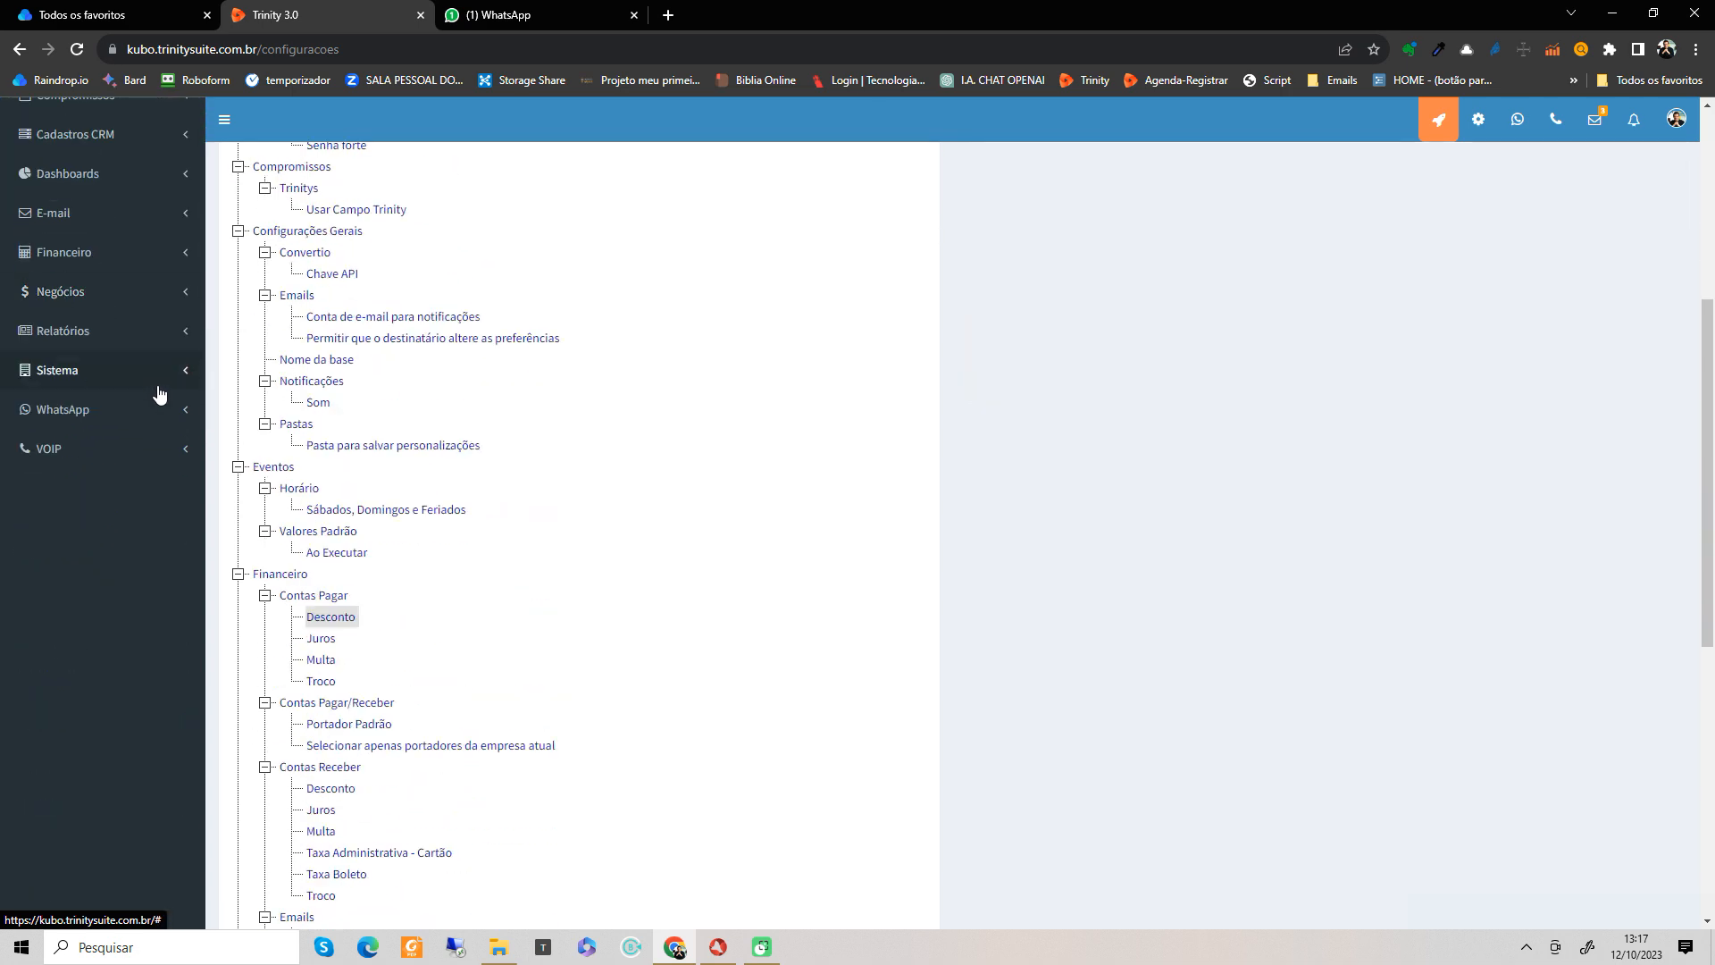
scroll(178, 391, "down", 3)
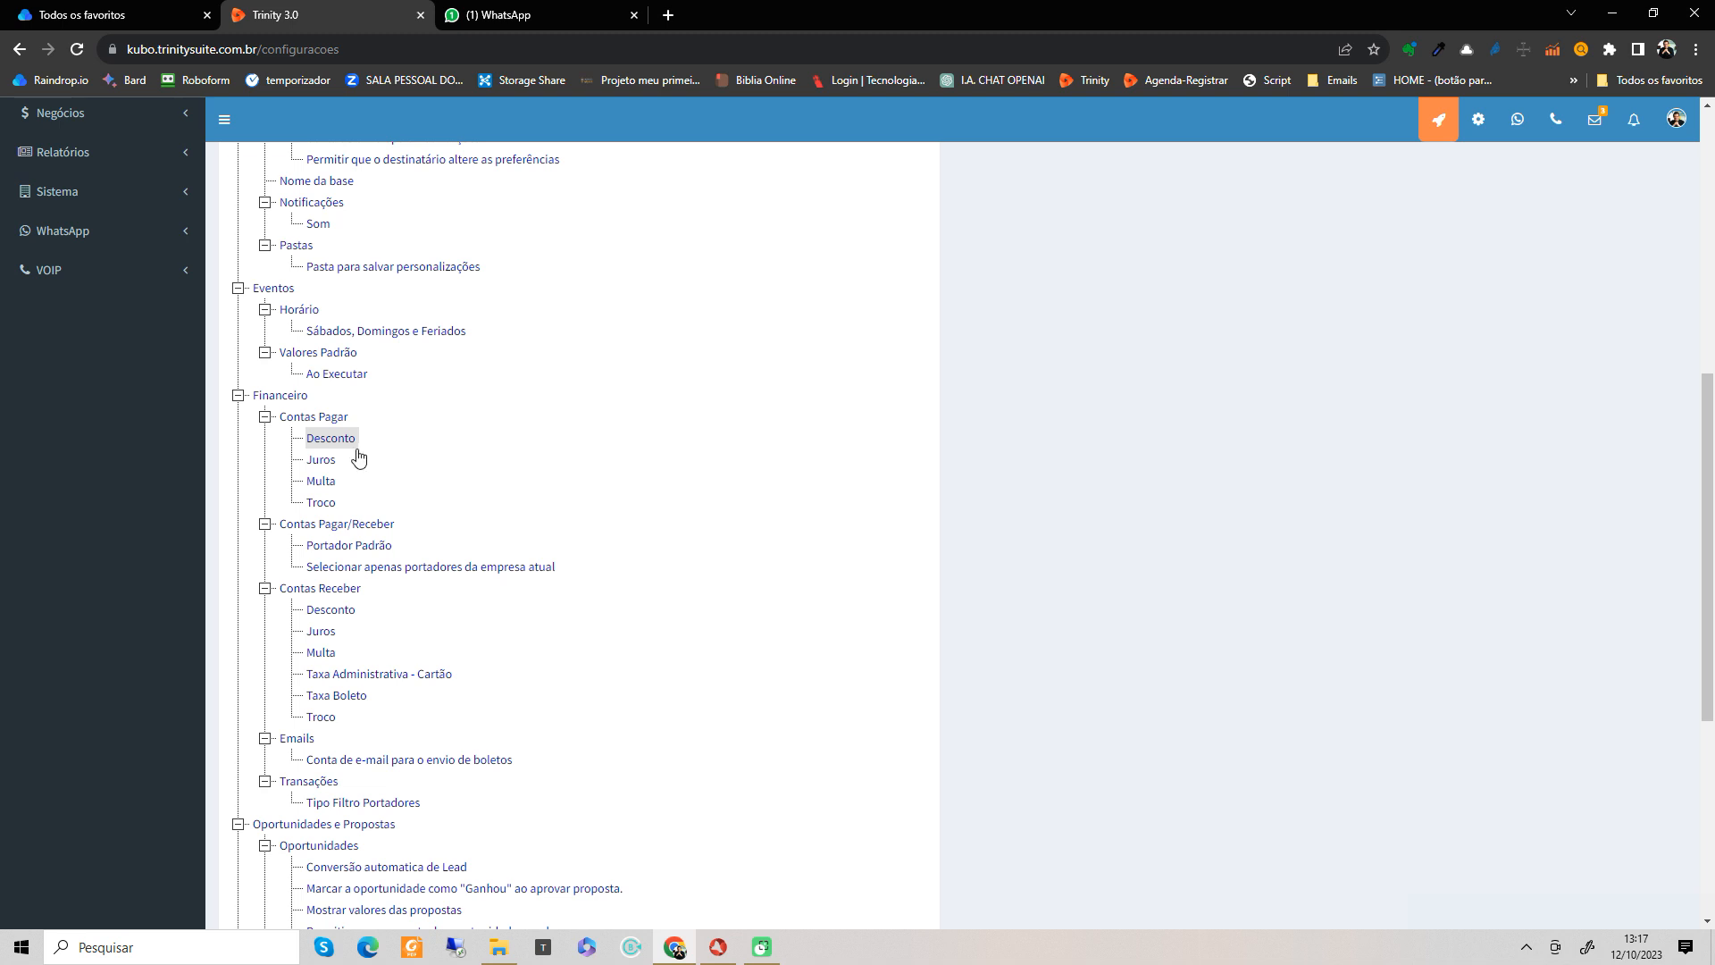
Step: View the Juros and Troco options of Contas Pagar and the Portador Padrão option of Contas Pagar/Receber
left_click(320, 468)
left_click(323, 506)
scroll(372, 495, "down", 1)
left_click(326, 465)
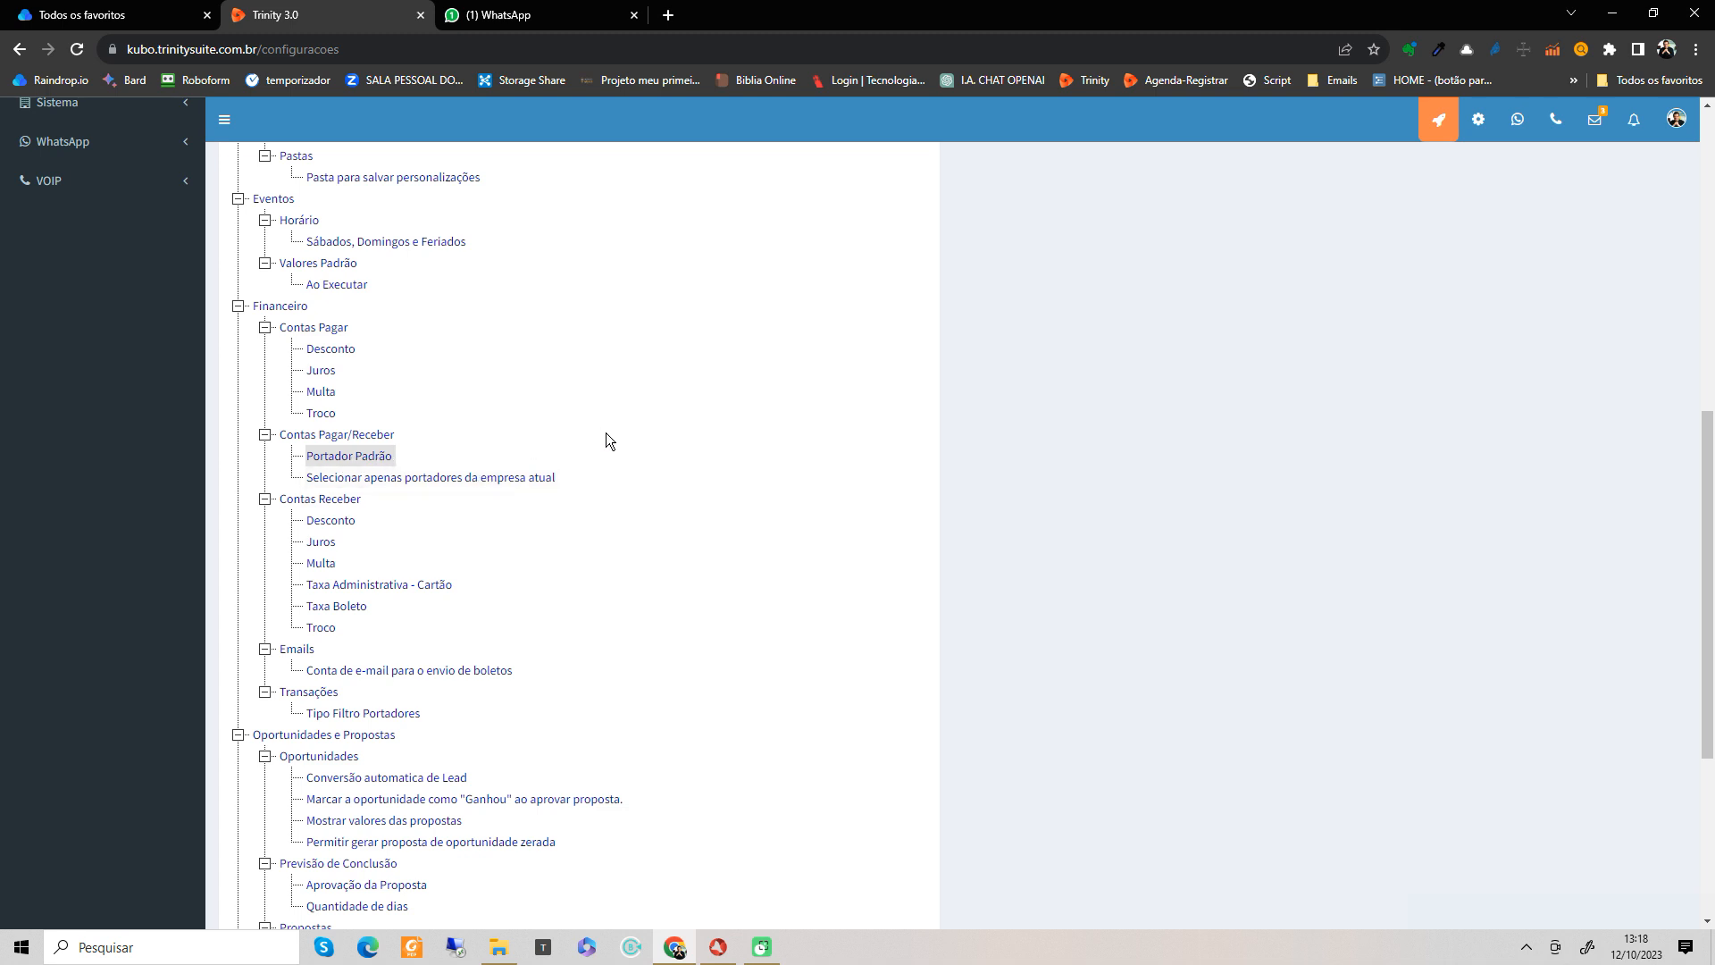
scroll(1073, 447, "up", 7)
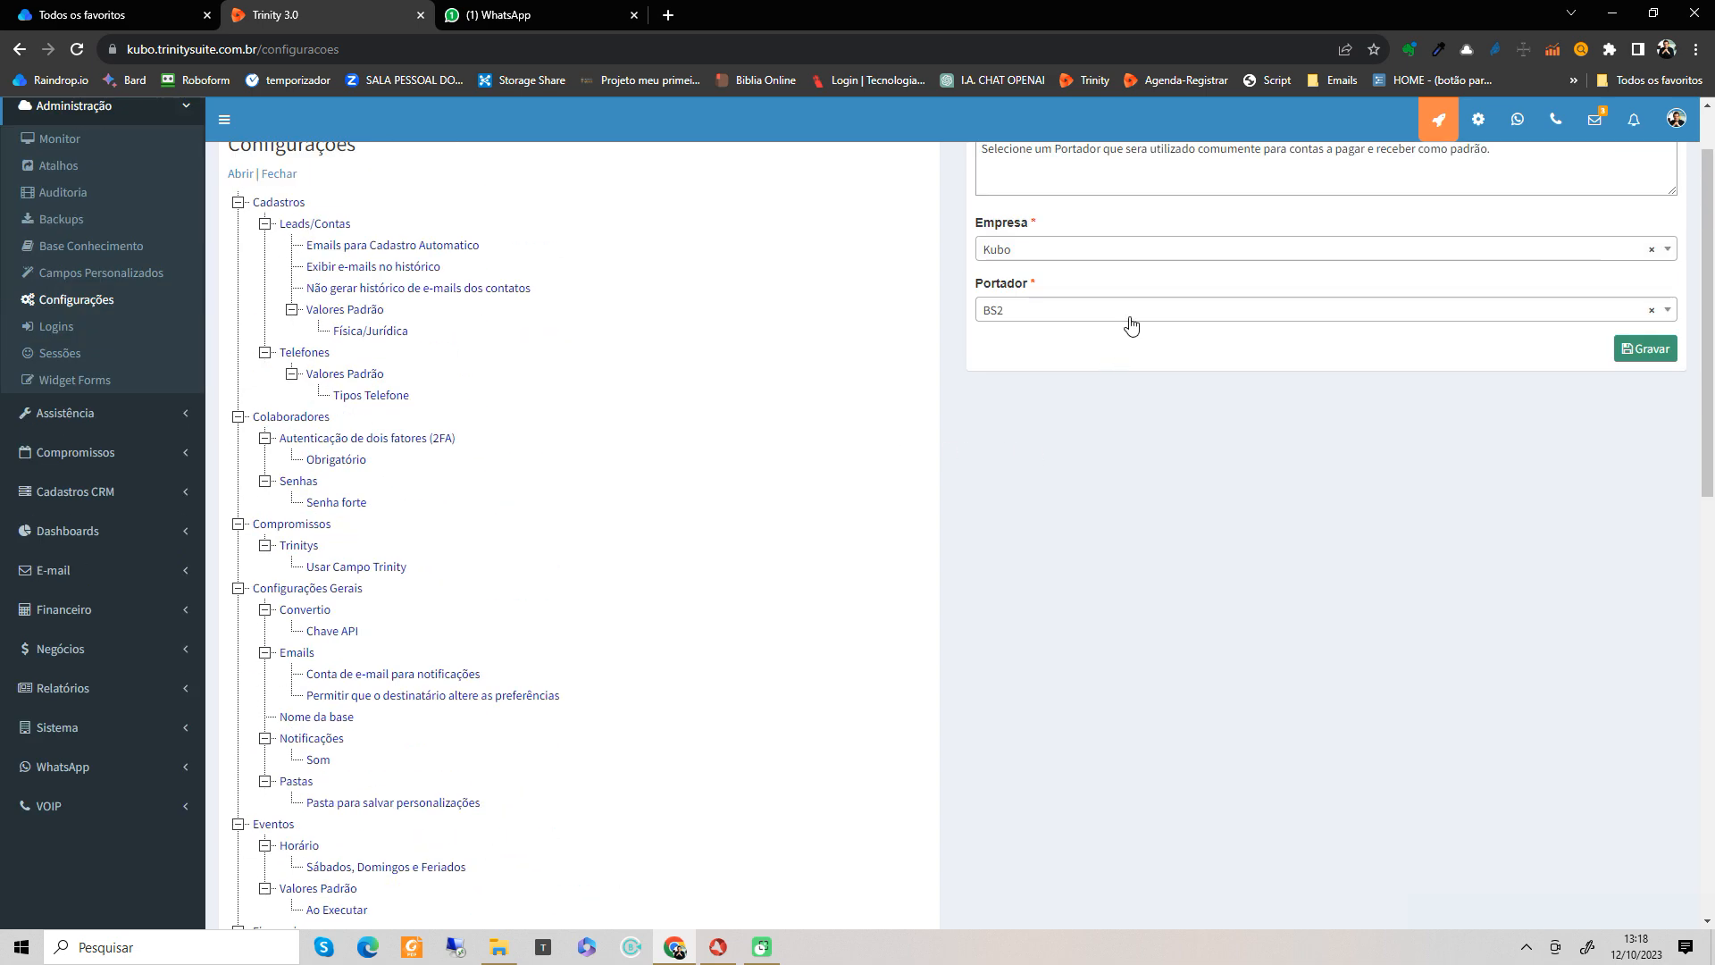
Step: Choose BS2 as the default Portador for the Kubo company and save the Portador Padrão setting
left_click(1073, 313)
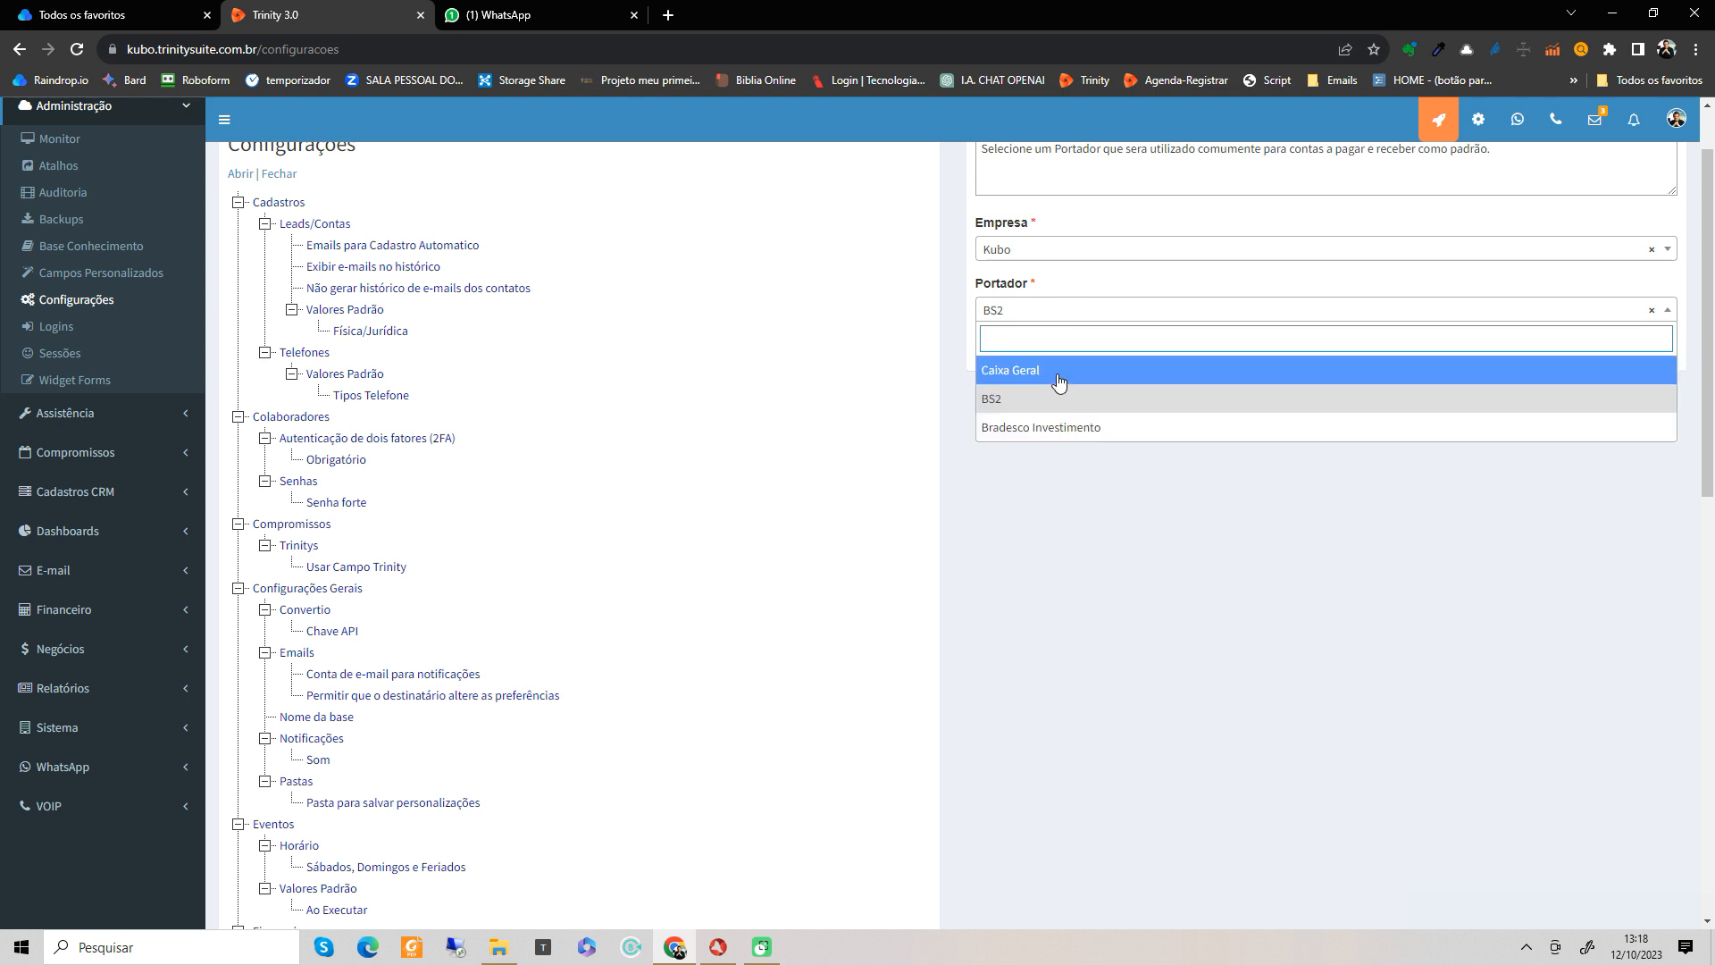
left_click(1060, 401)
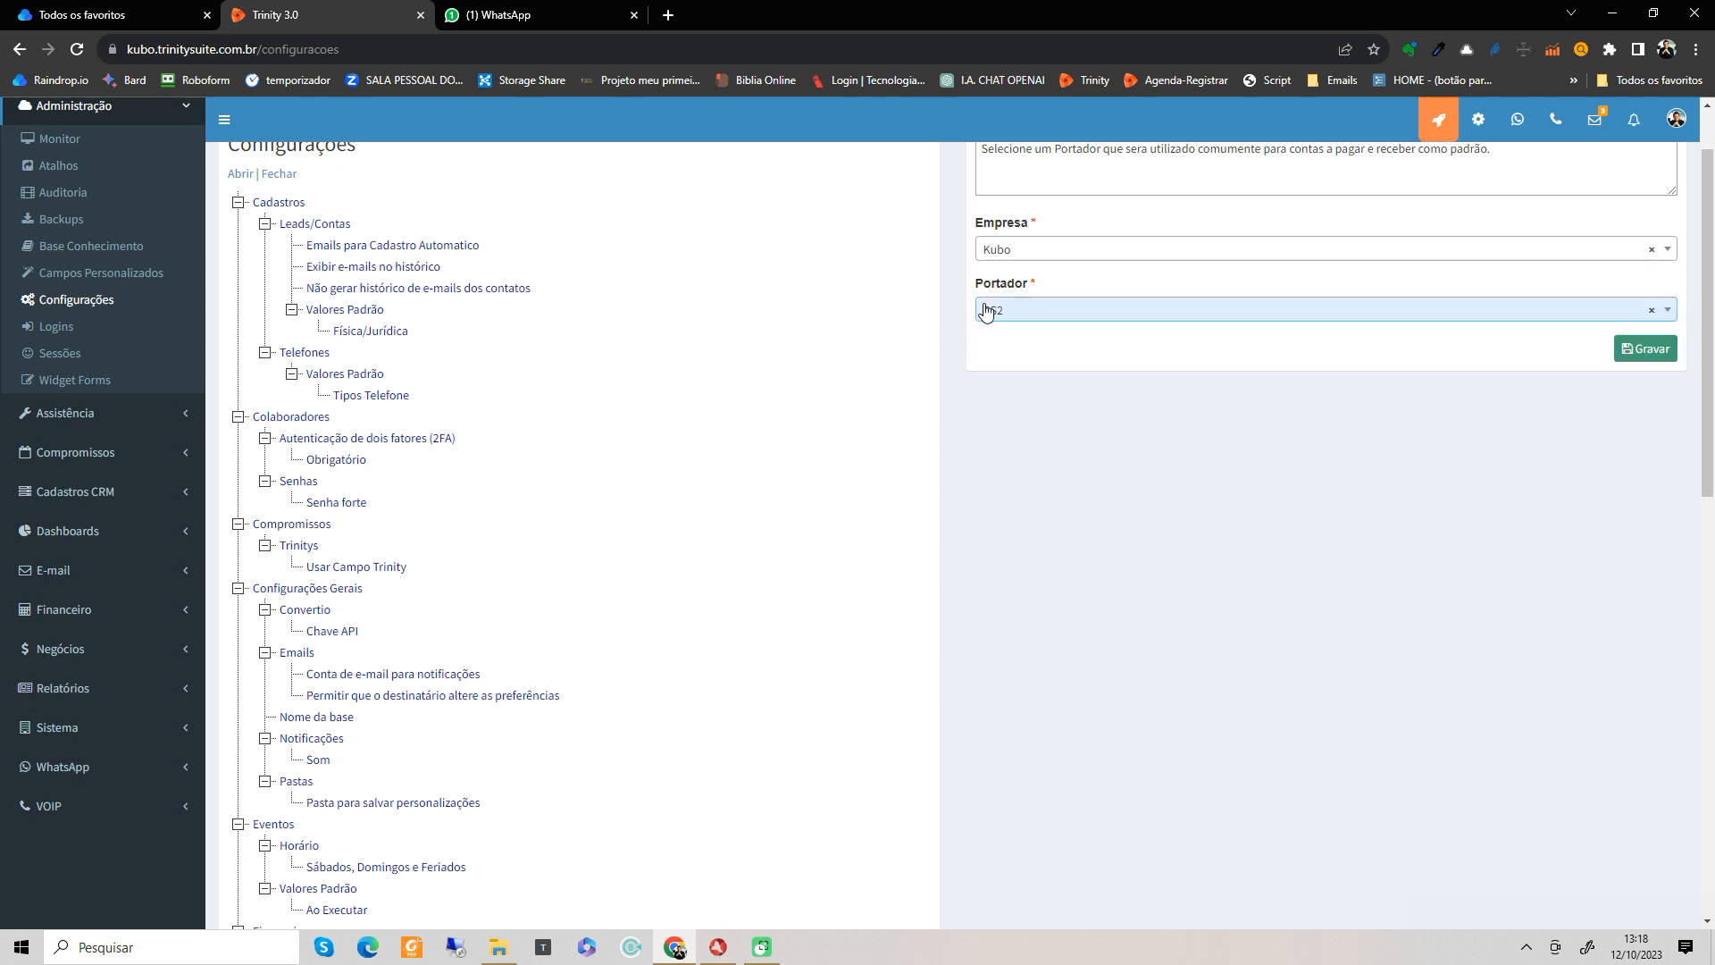
left_click(1659, 357)
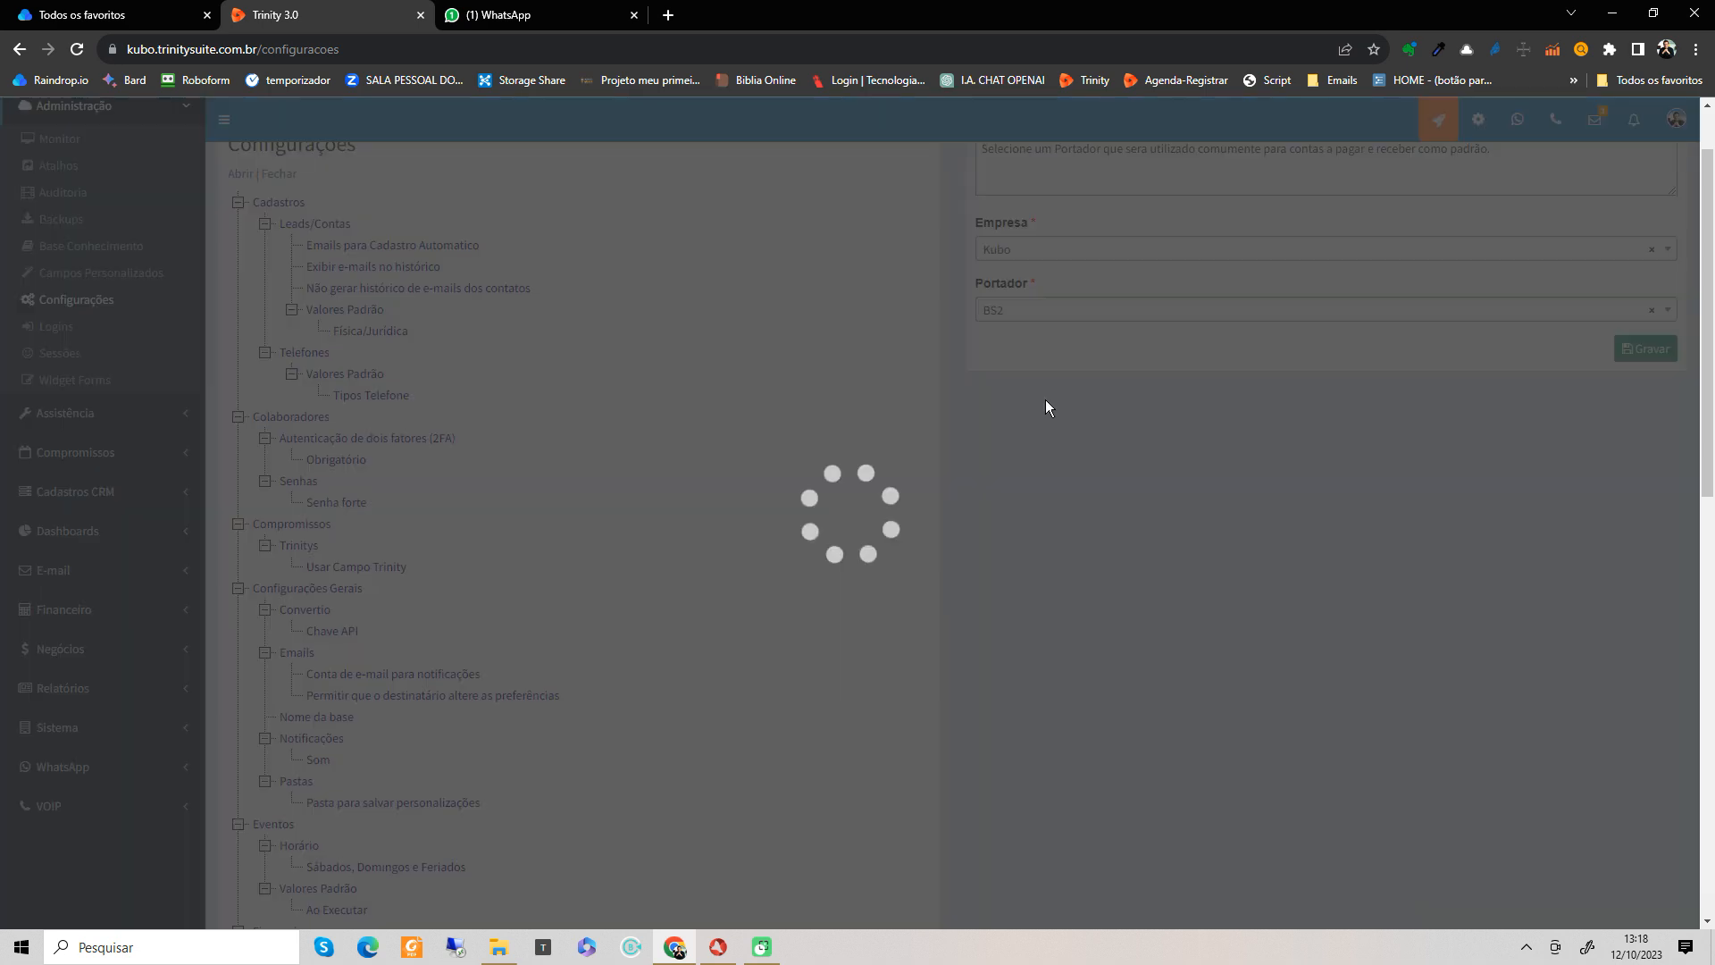
Step: Display the Selecionar apenas portadores da empresa atual option of Contas Pagar/Receber in the Financeiro settings
scroll(348, 608, "down", 5)
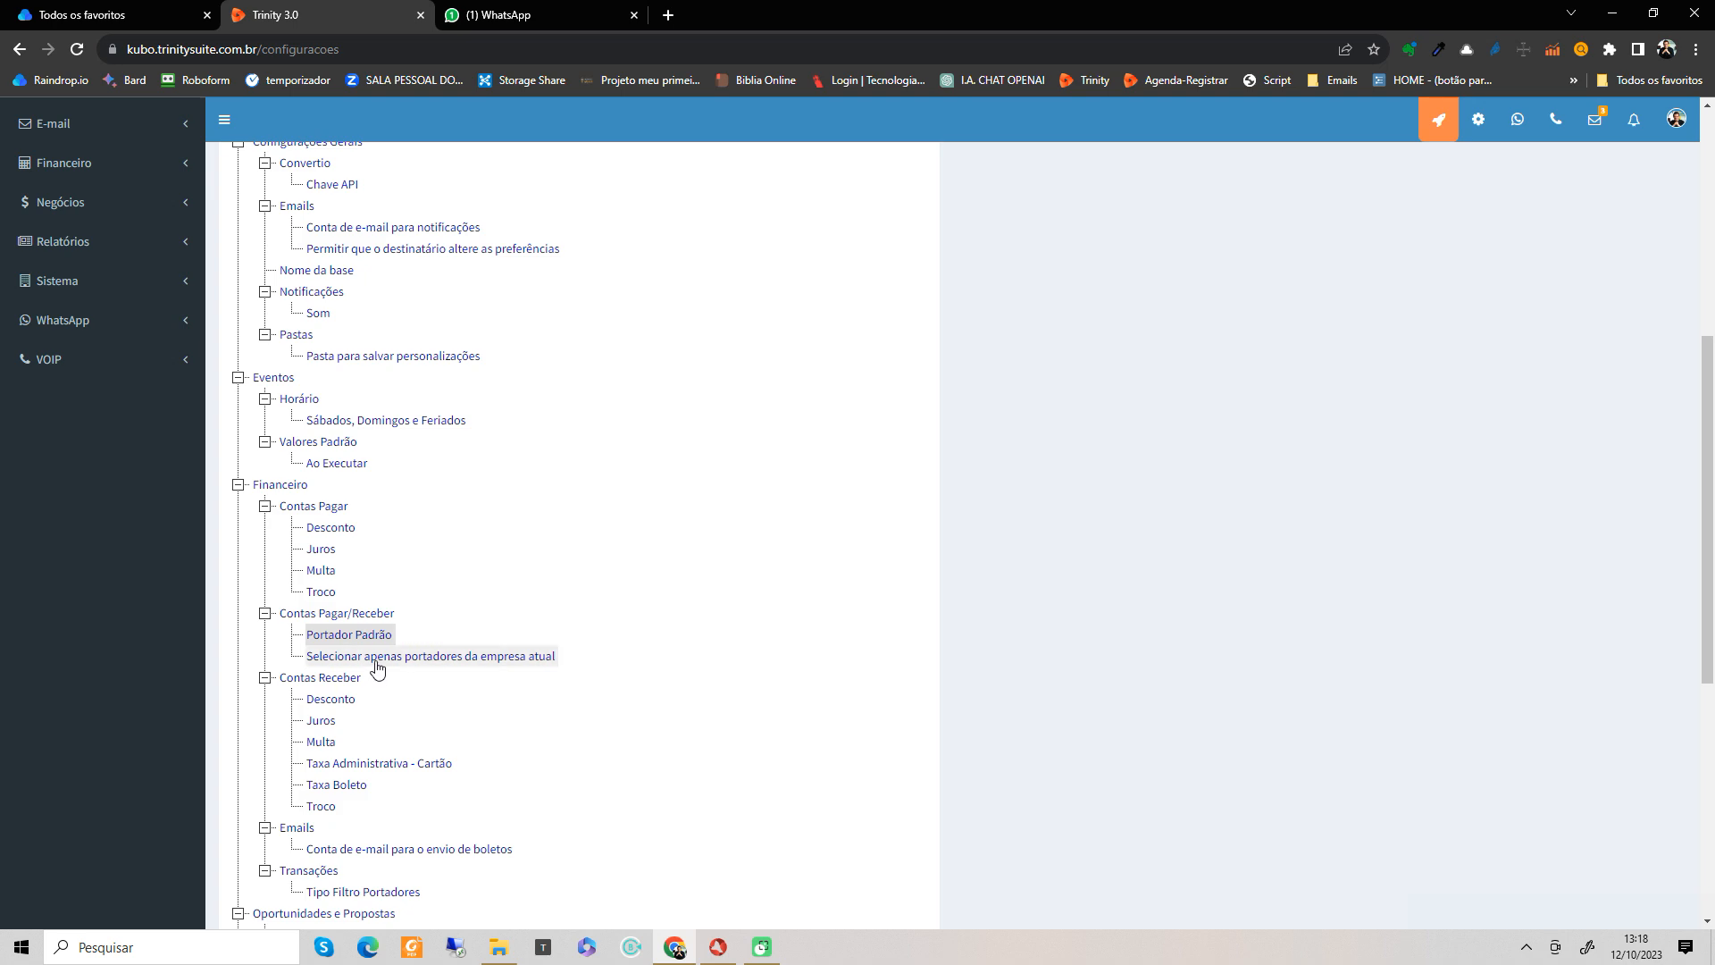
left_click(377, 668)
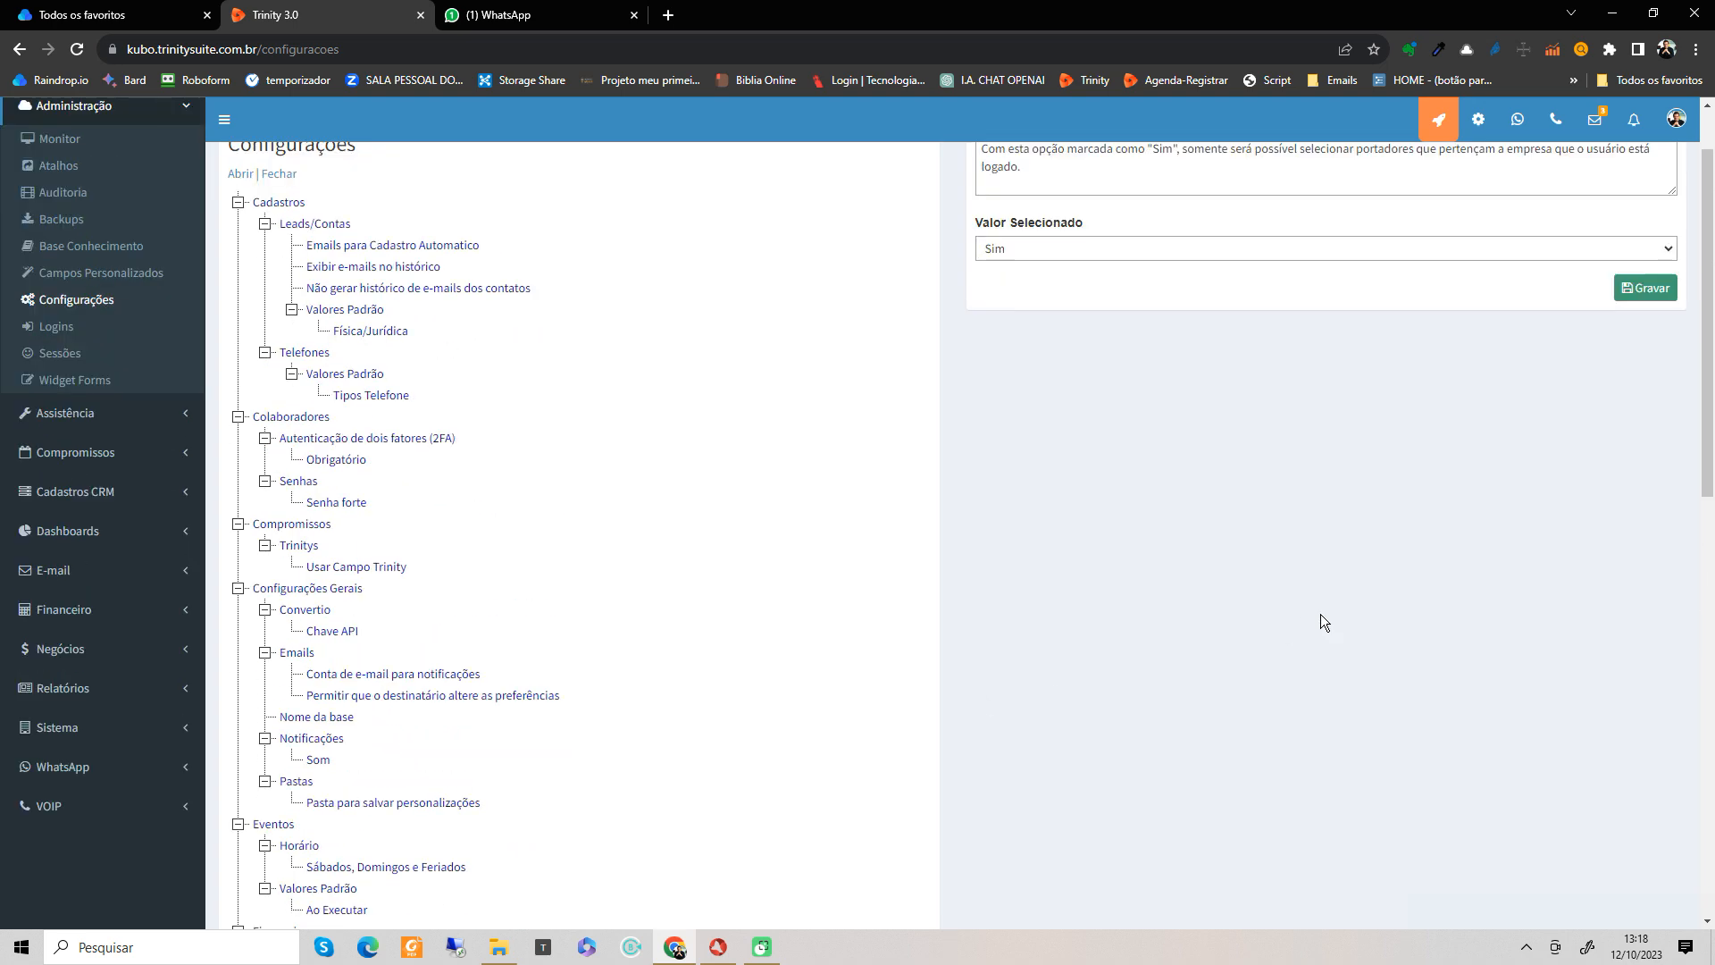
scroll(1322, 621, "down", 3)
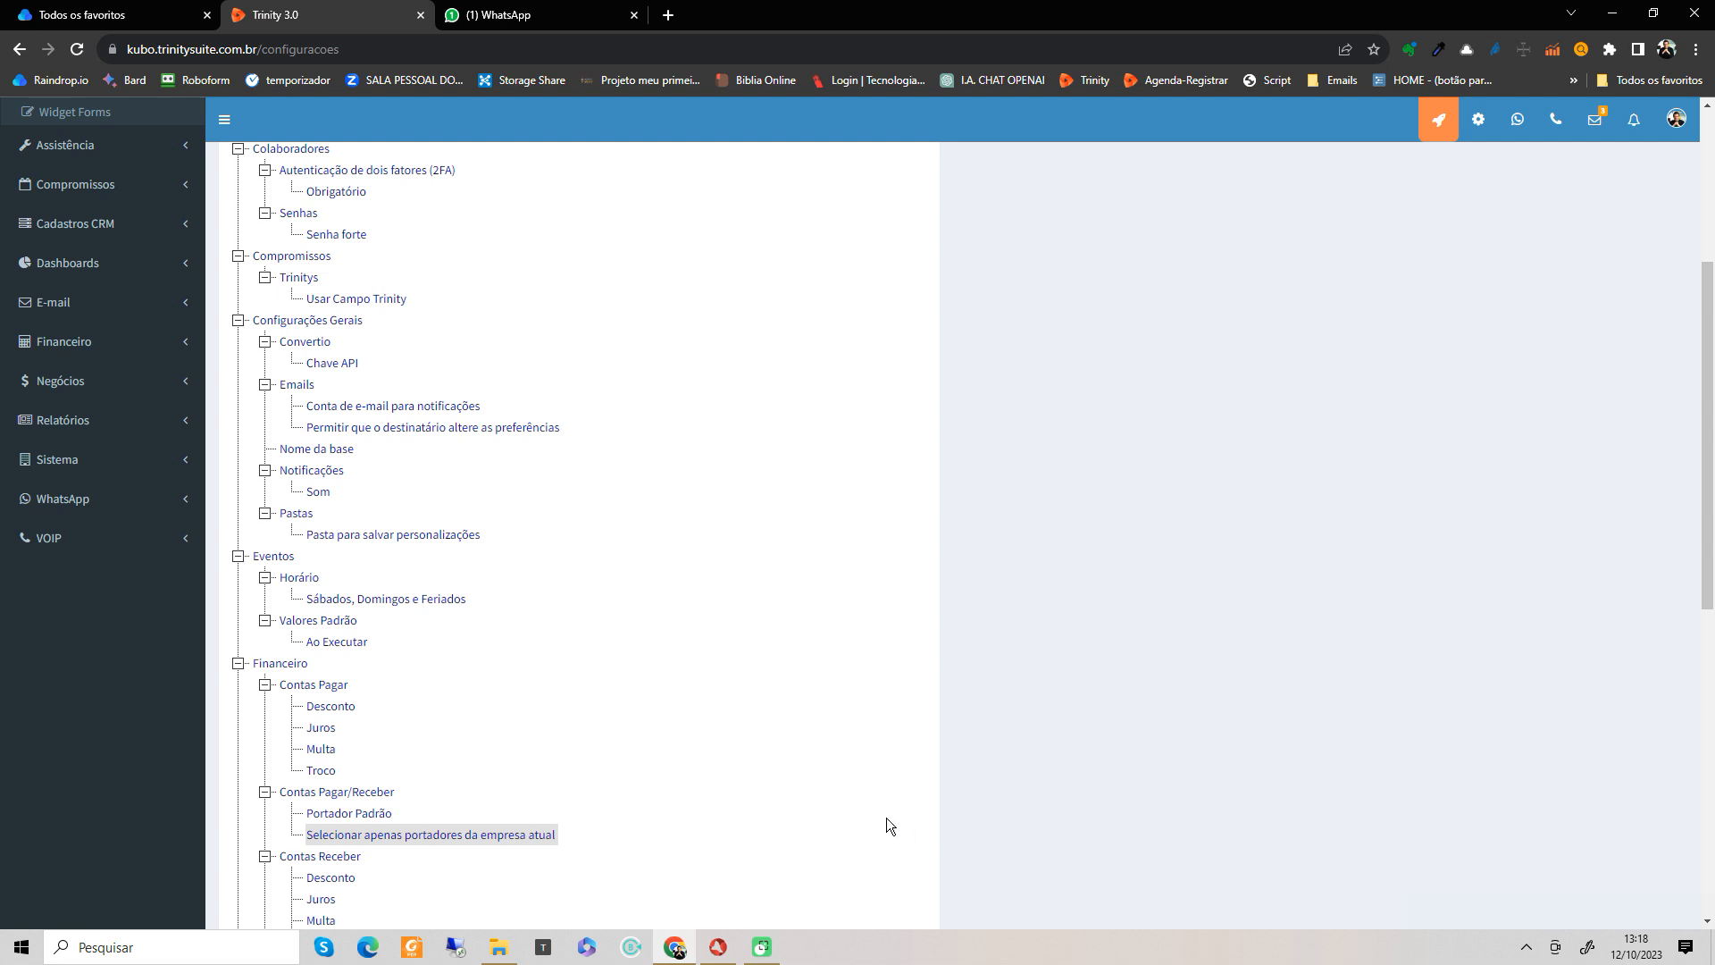
scroll(436, 735, "down", 1)
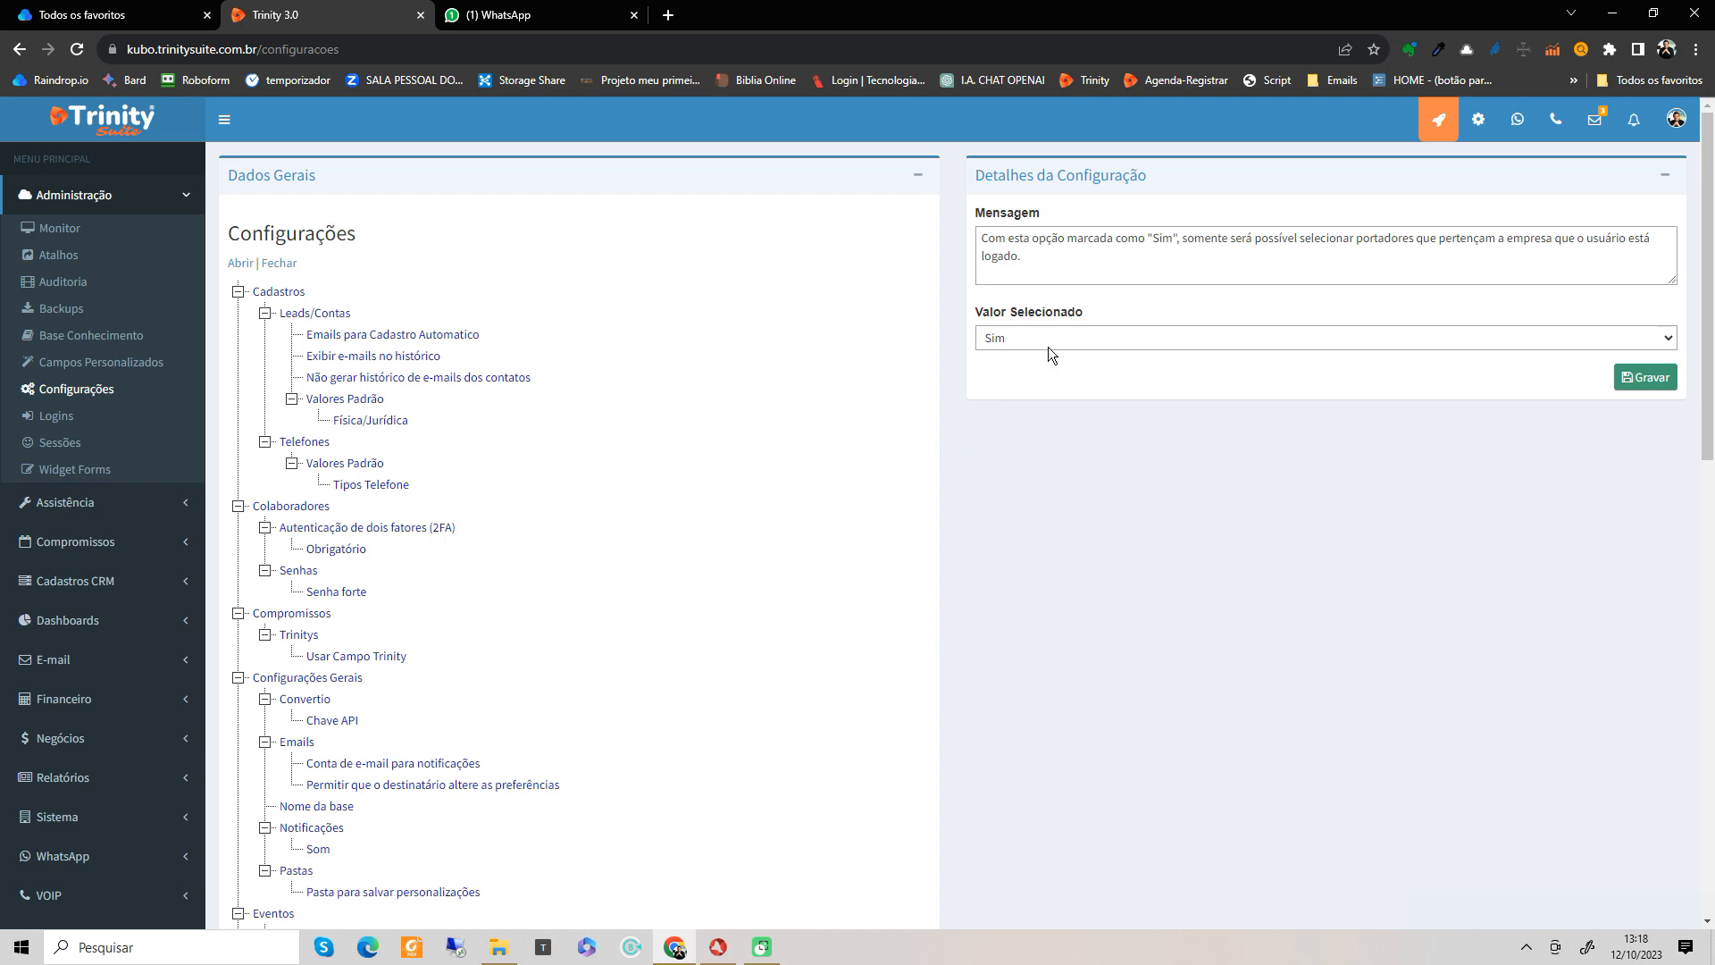
Step: Examine the message and selected value of the current-company portadores option and its place in the settings tree
scroll(613, 548, "down", 4)
scroll(613, 554, "down", 1)
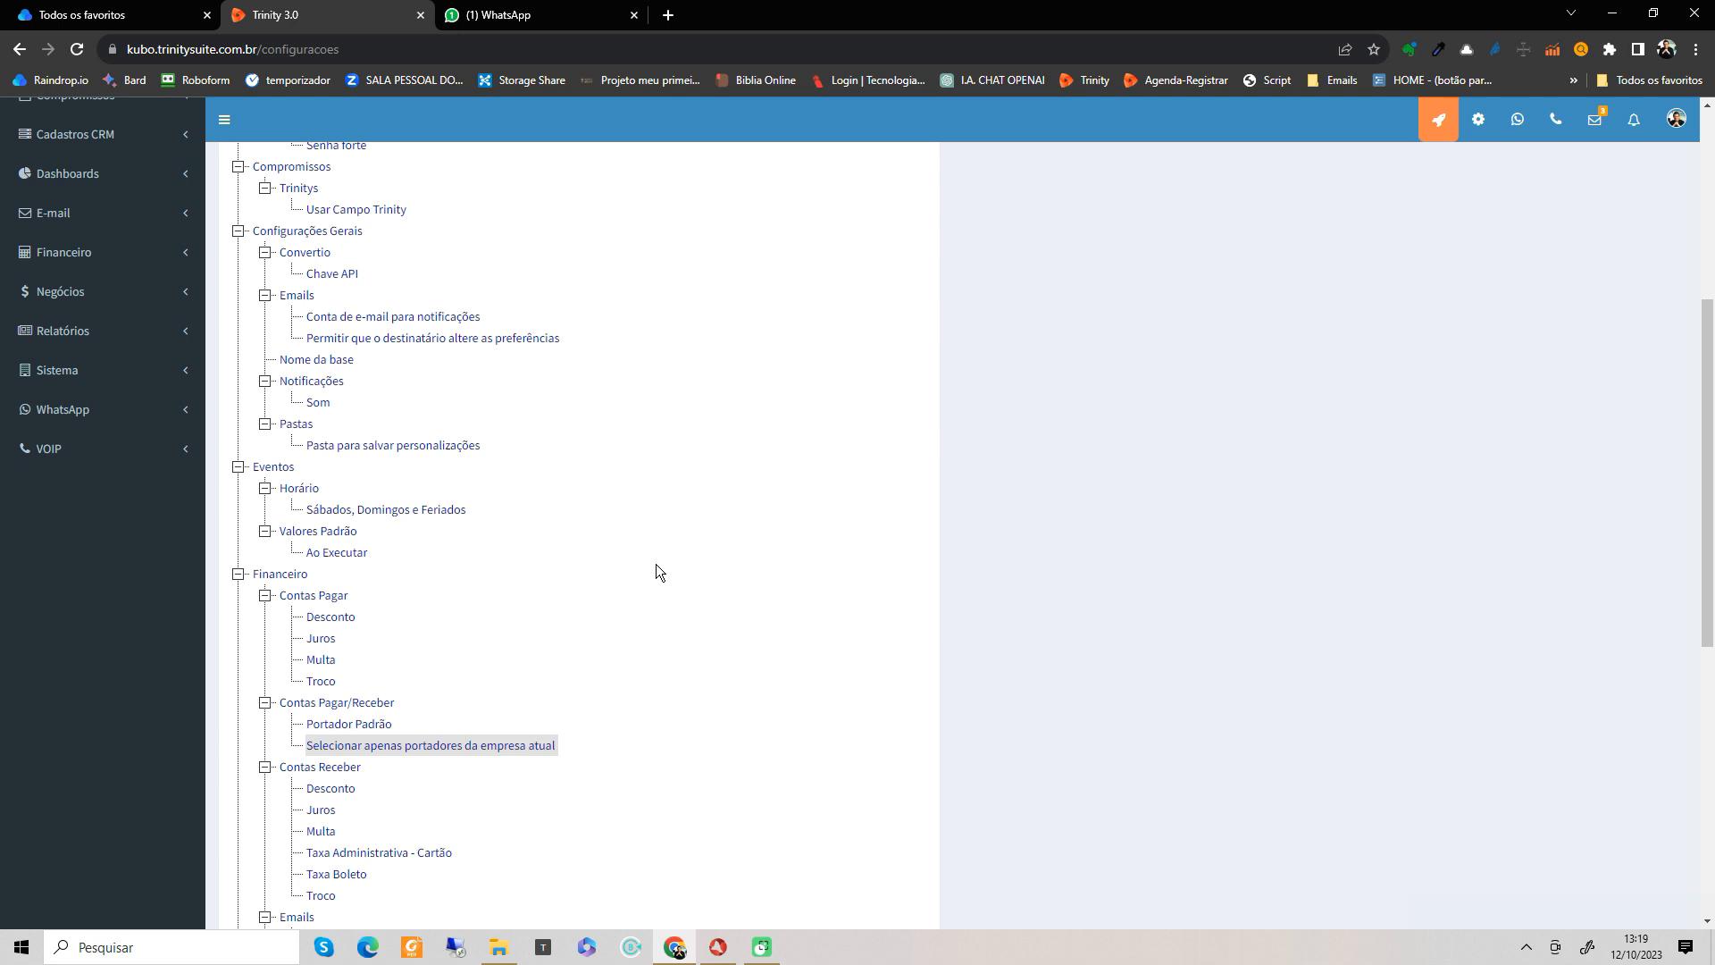
scroll(935, 631, "up", 4)
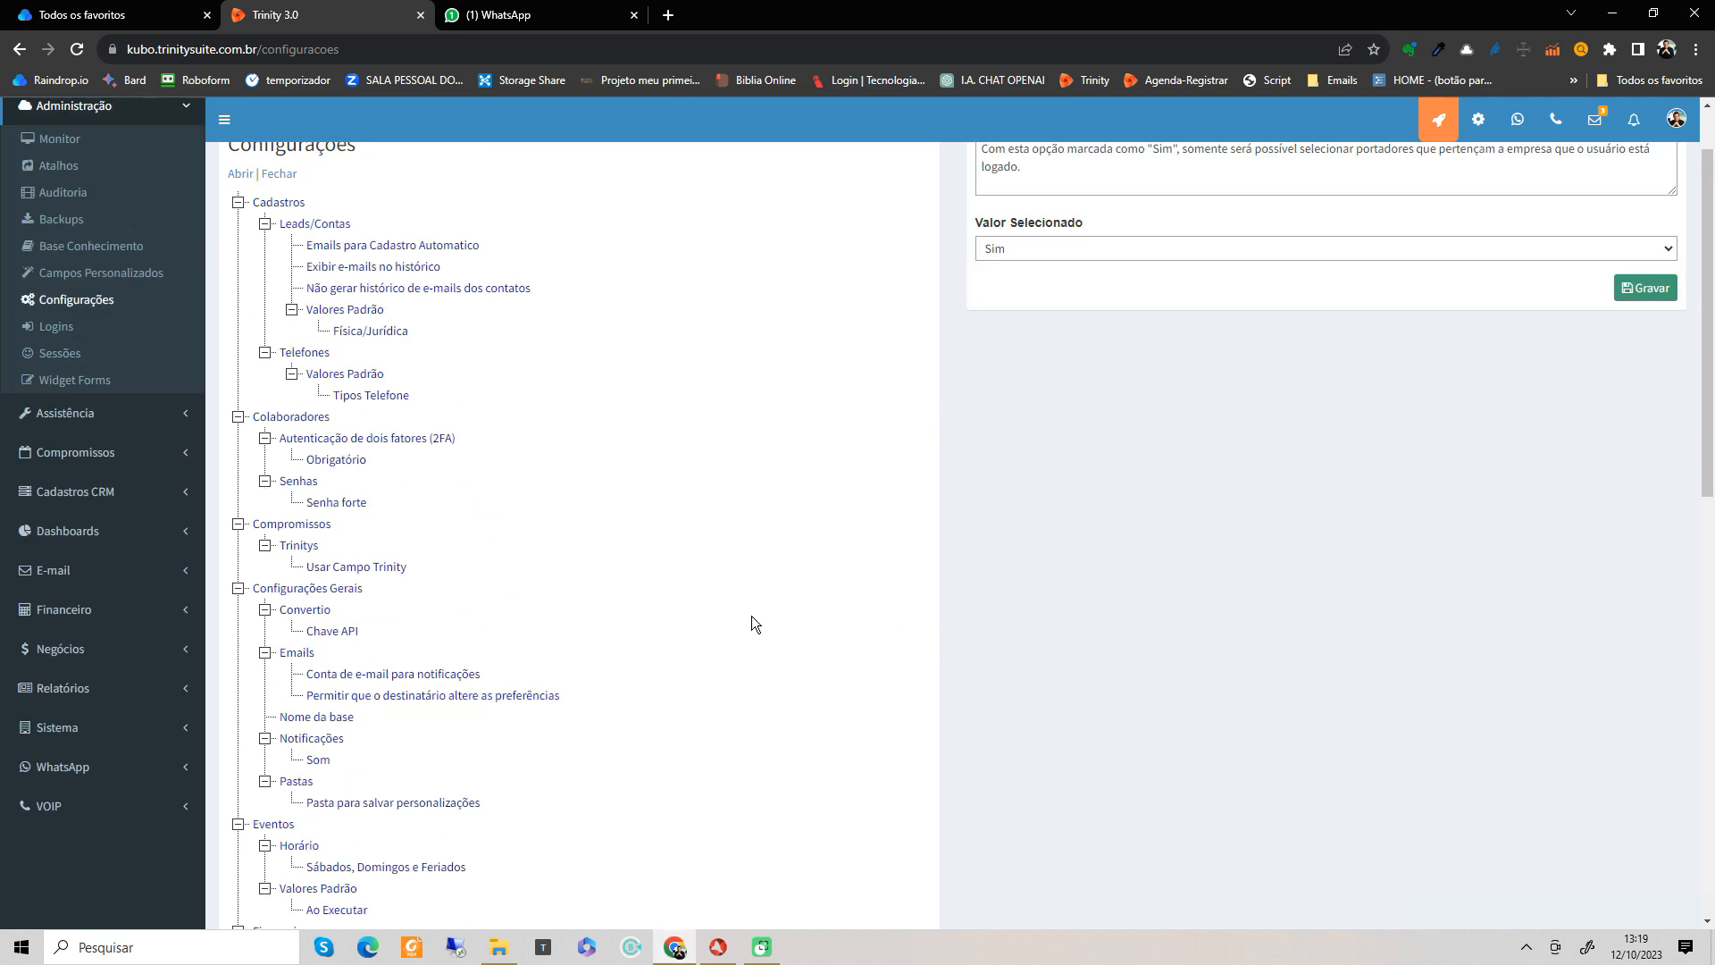
left_click(490, 695)
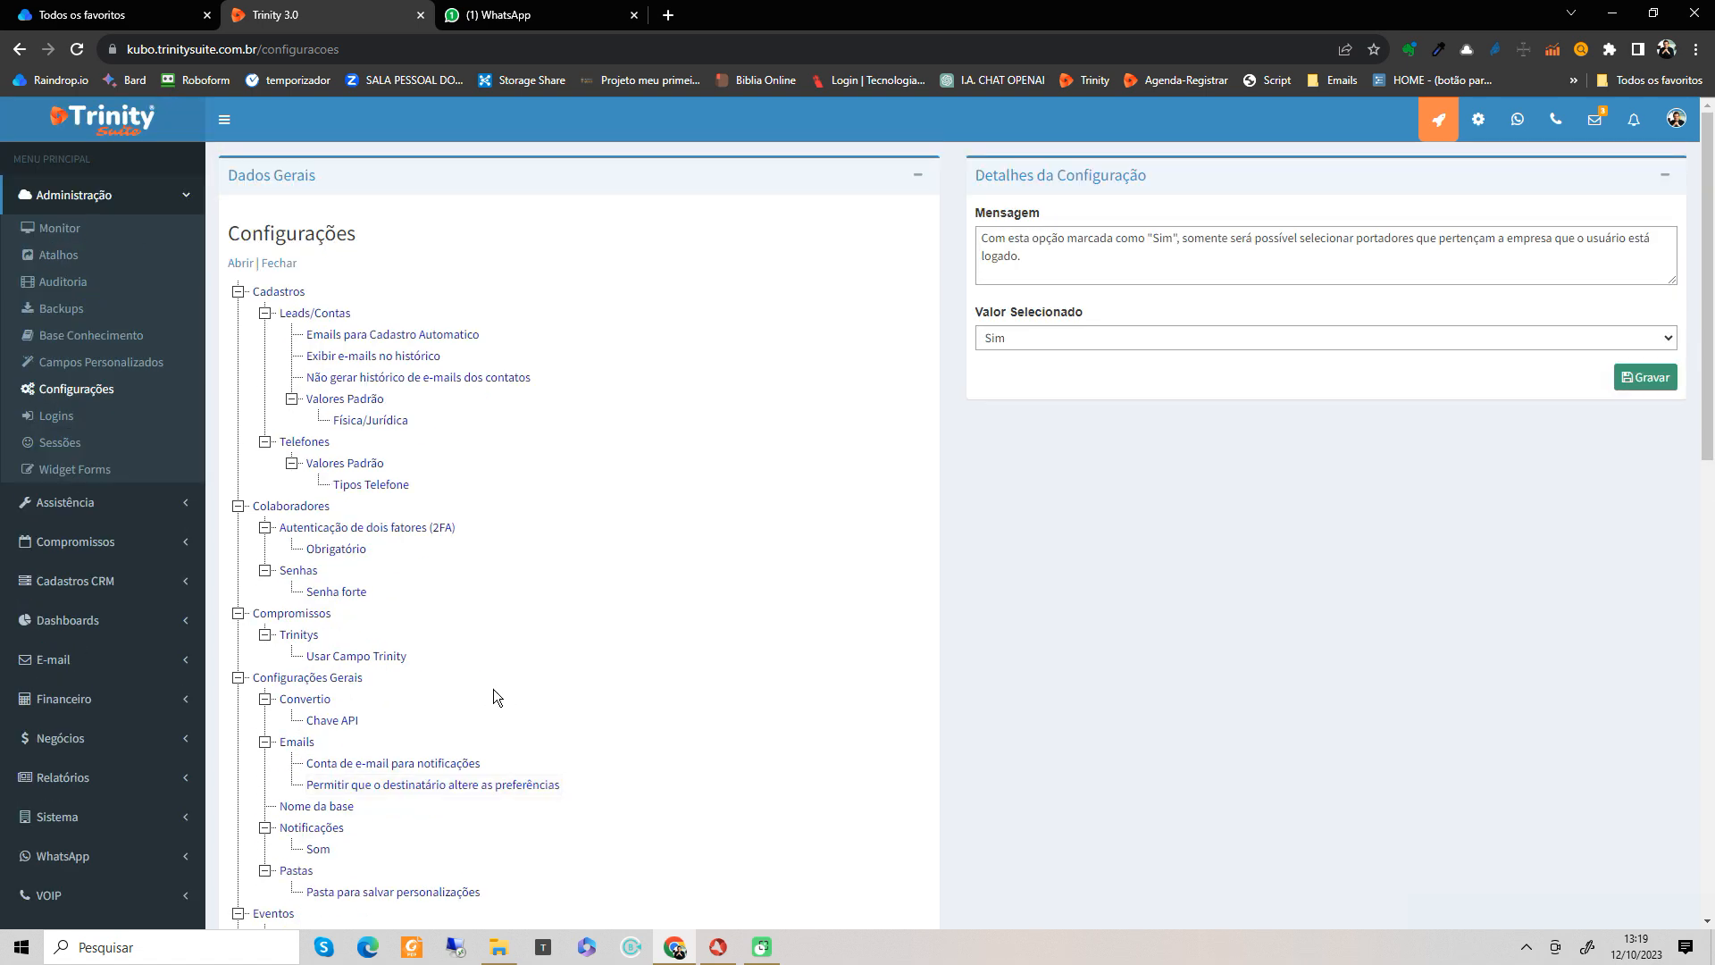
scroll(494, 696, "down", 1)
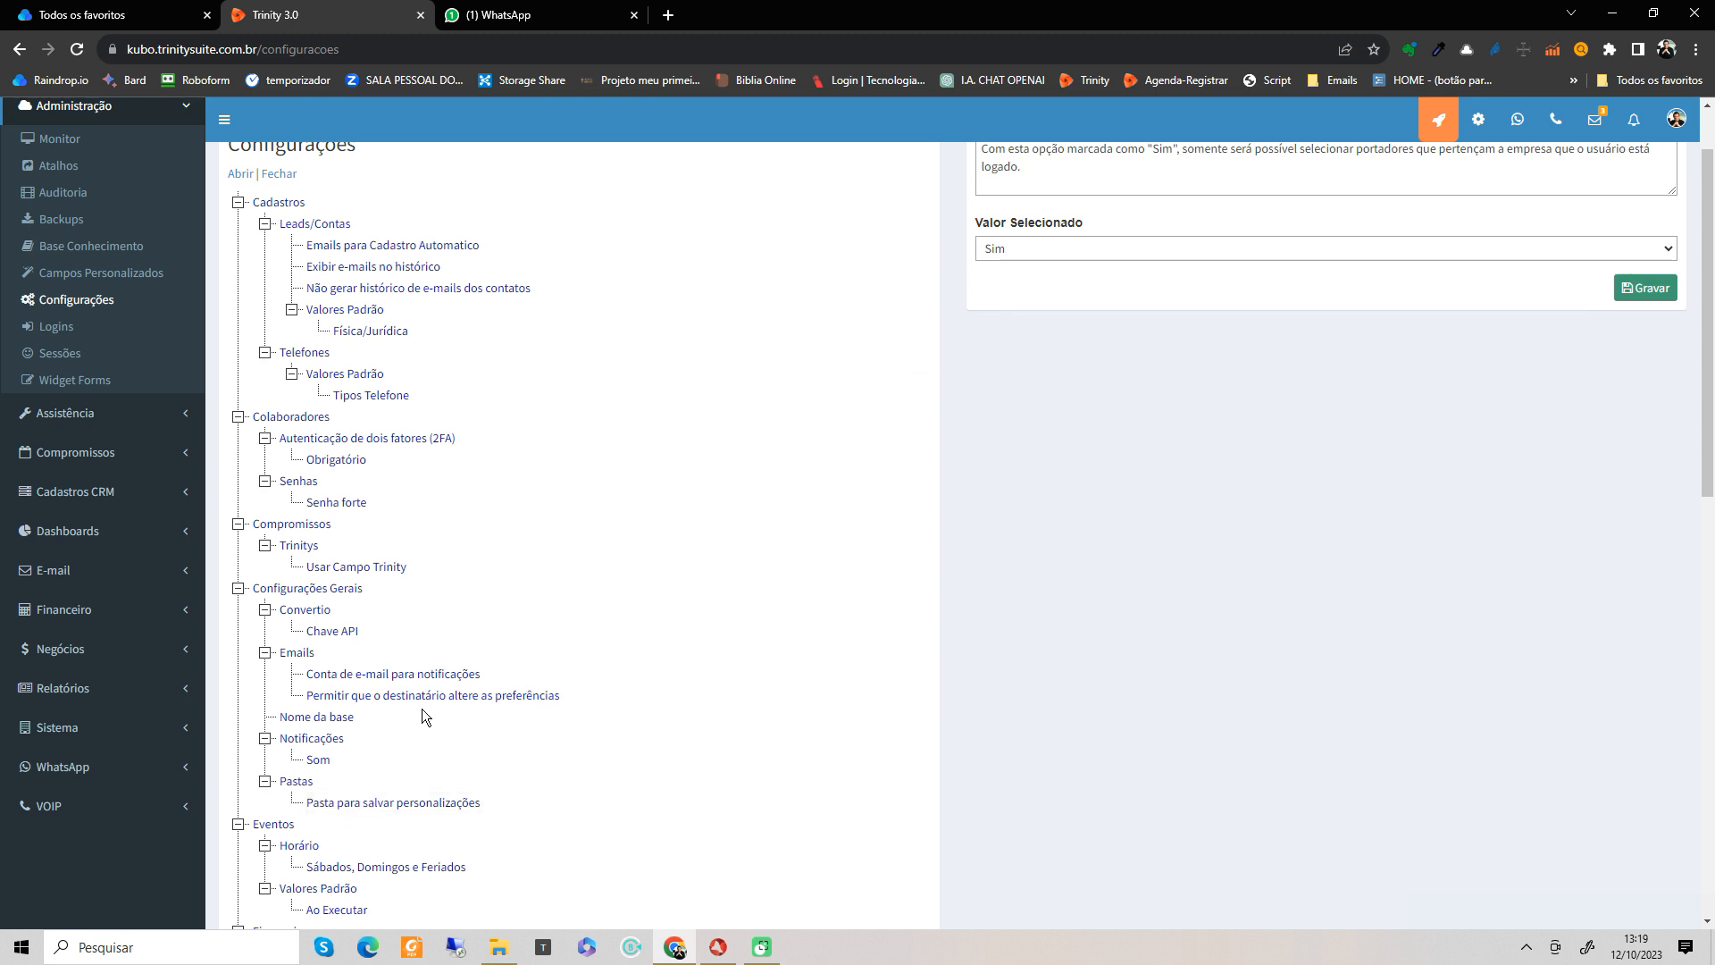
scroll(461, 431, "up", 1)
scroll(451, 518, "down", 1)
scroll(451, 535, "down", 3)
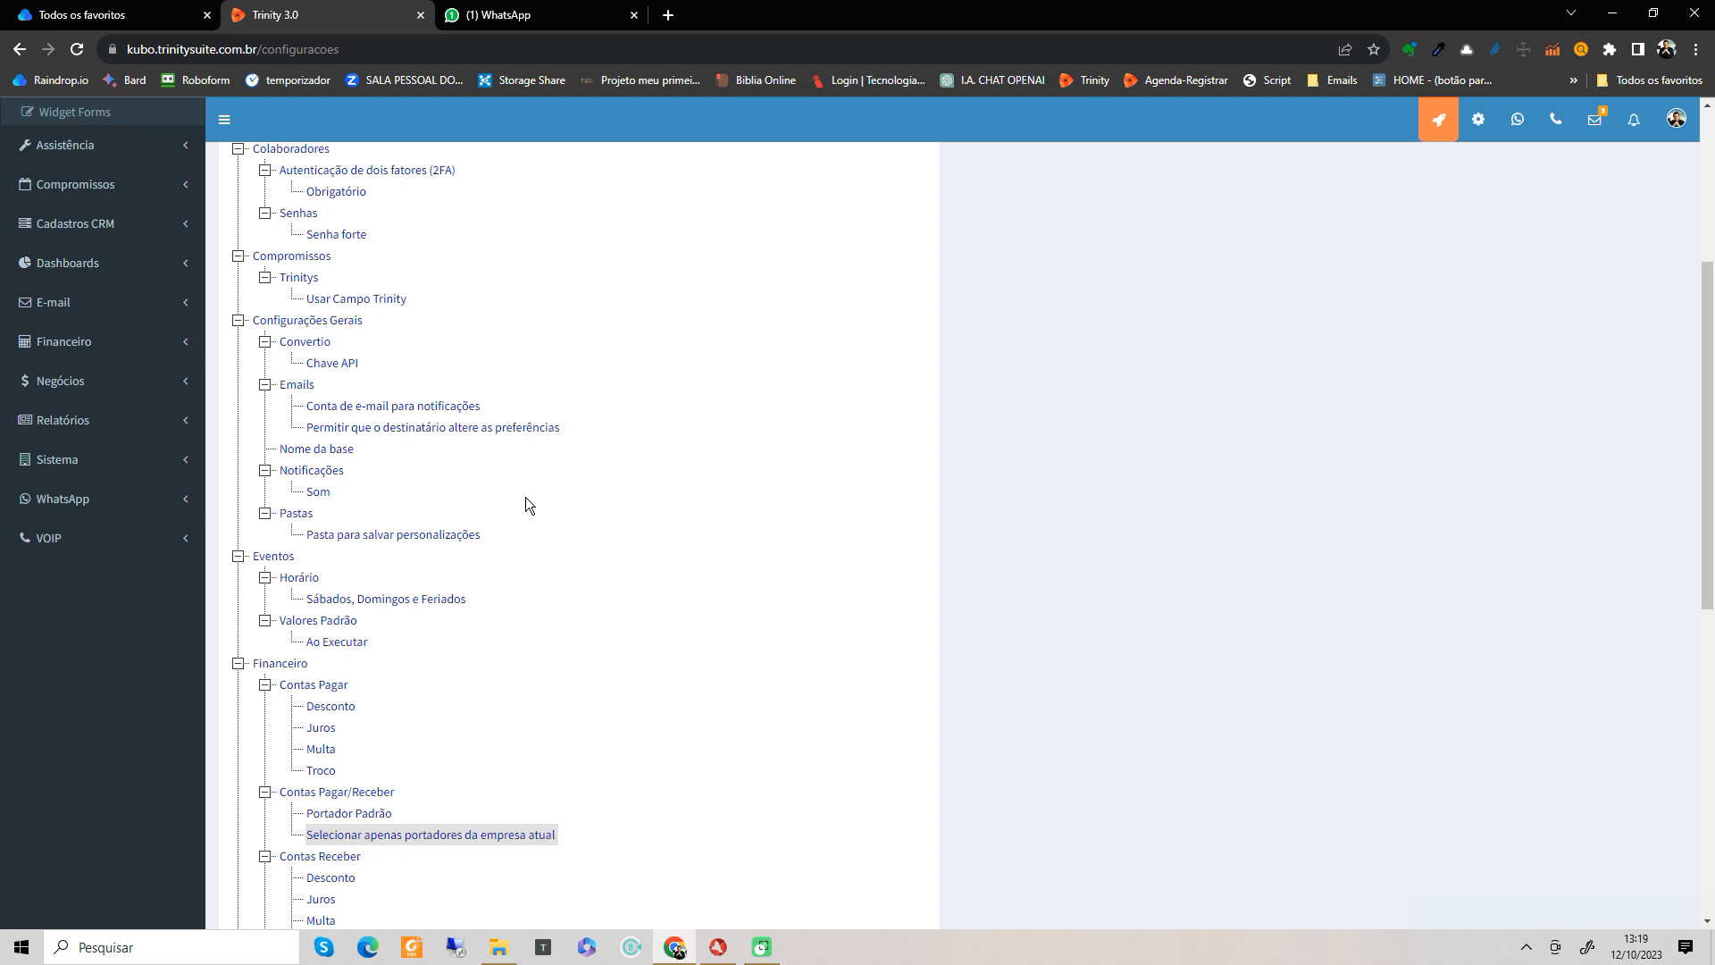
scroll(912, 562, "up", 3)
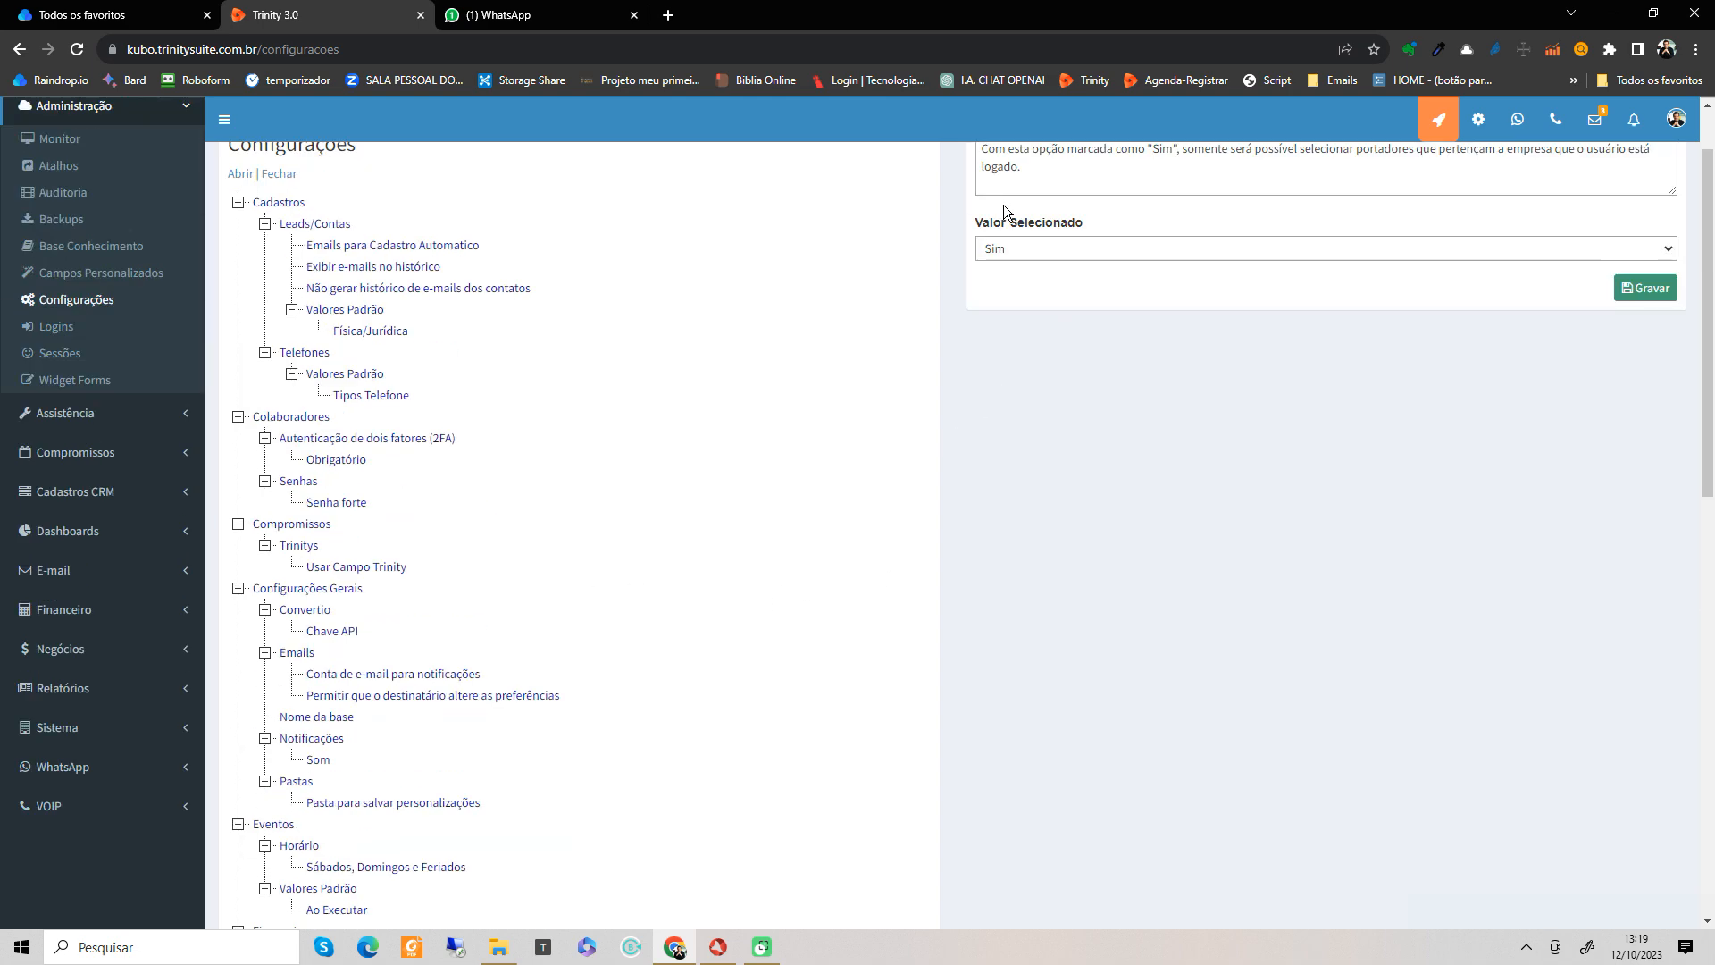
scroll(732, 492, "down", 2)
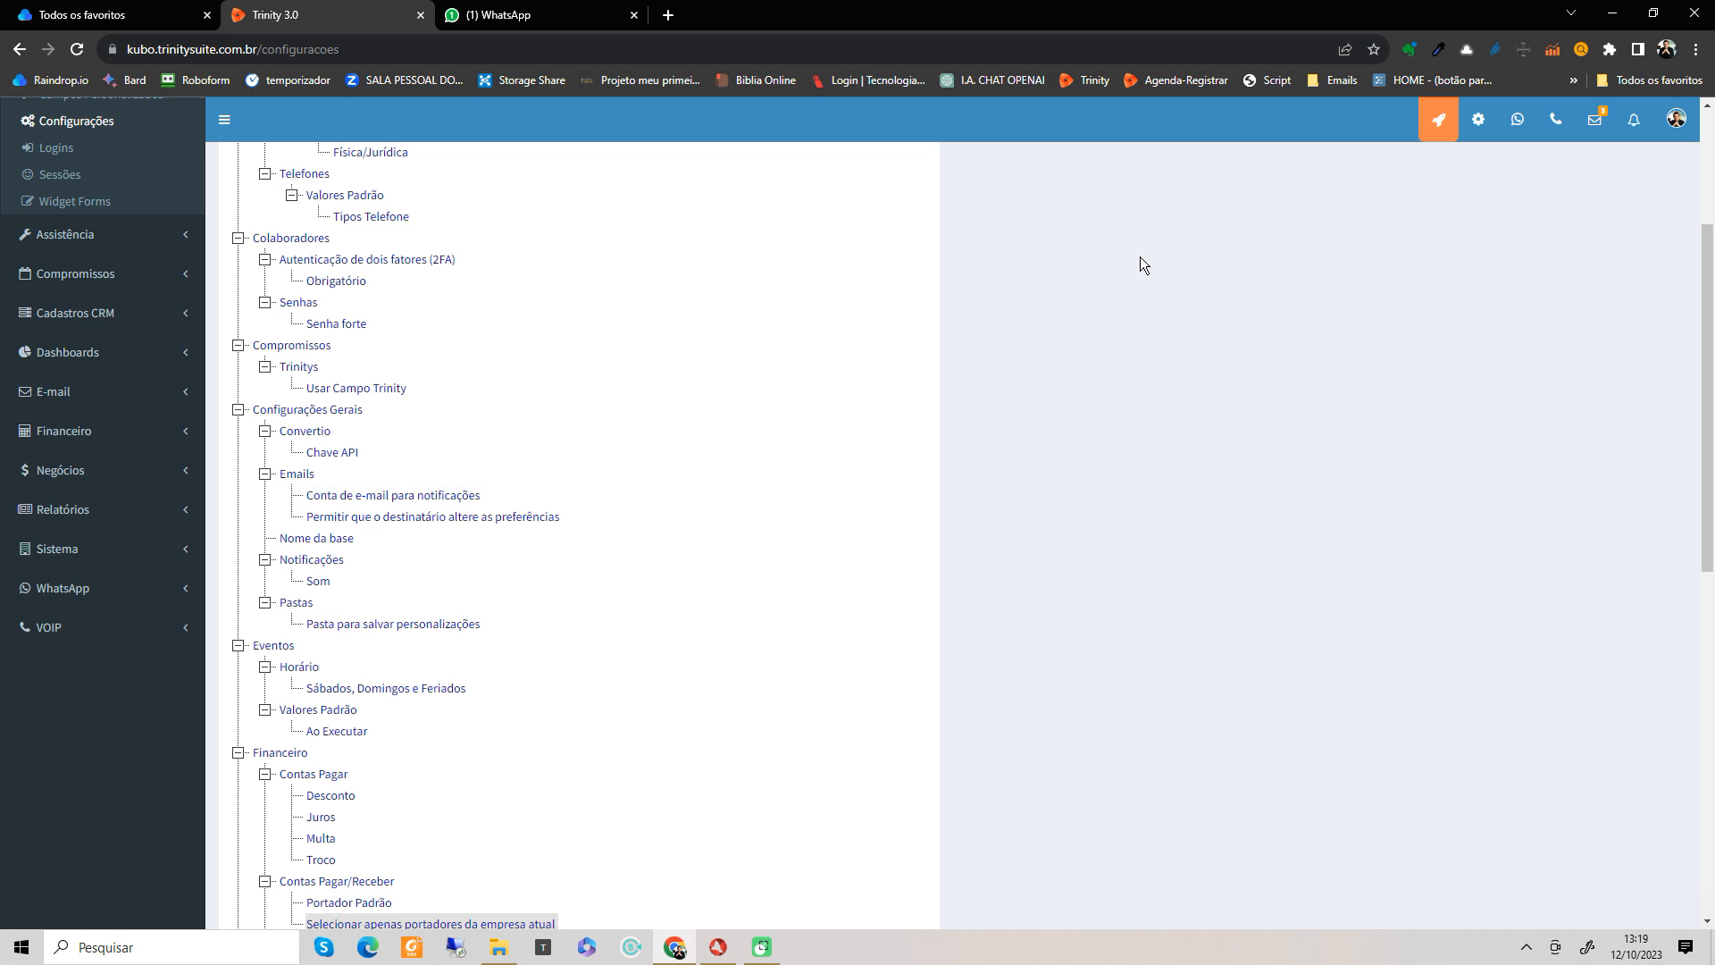
Step: Review the Contas Pagar, Contas Pagar/Receber and Contas Receber options in the Financeiro section of the settings tree
scroll(788, 439, "down", 2)
scroll(462, 632, "down", 3)
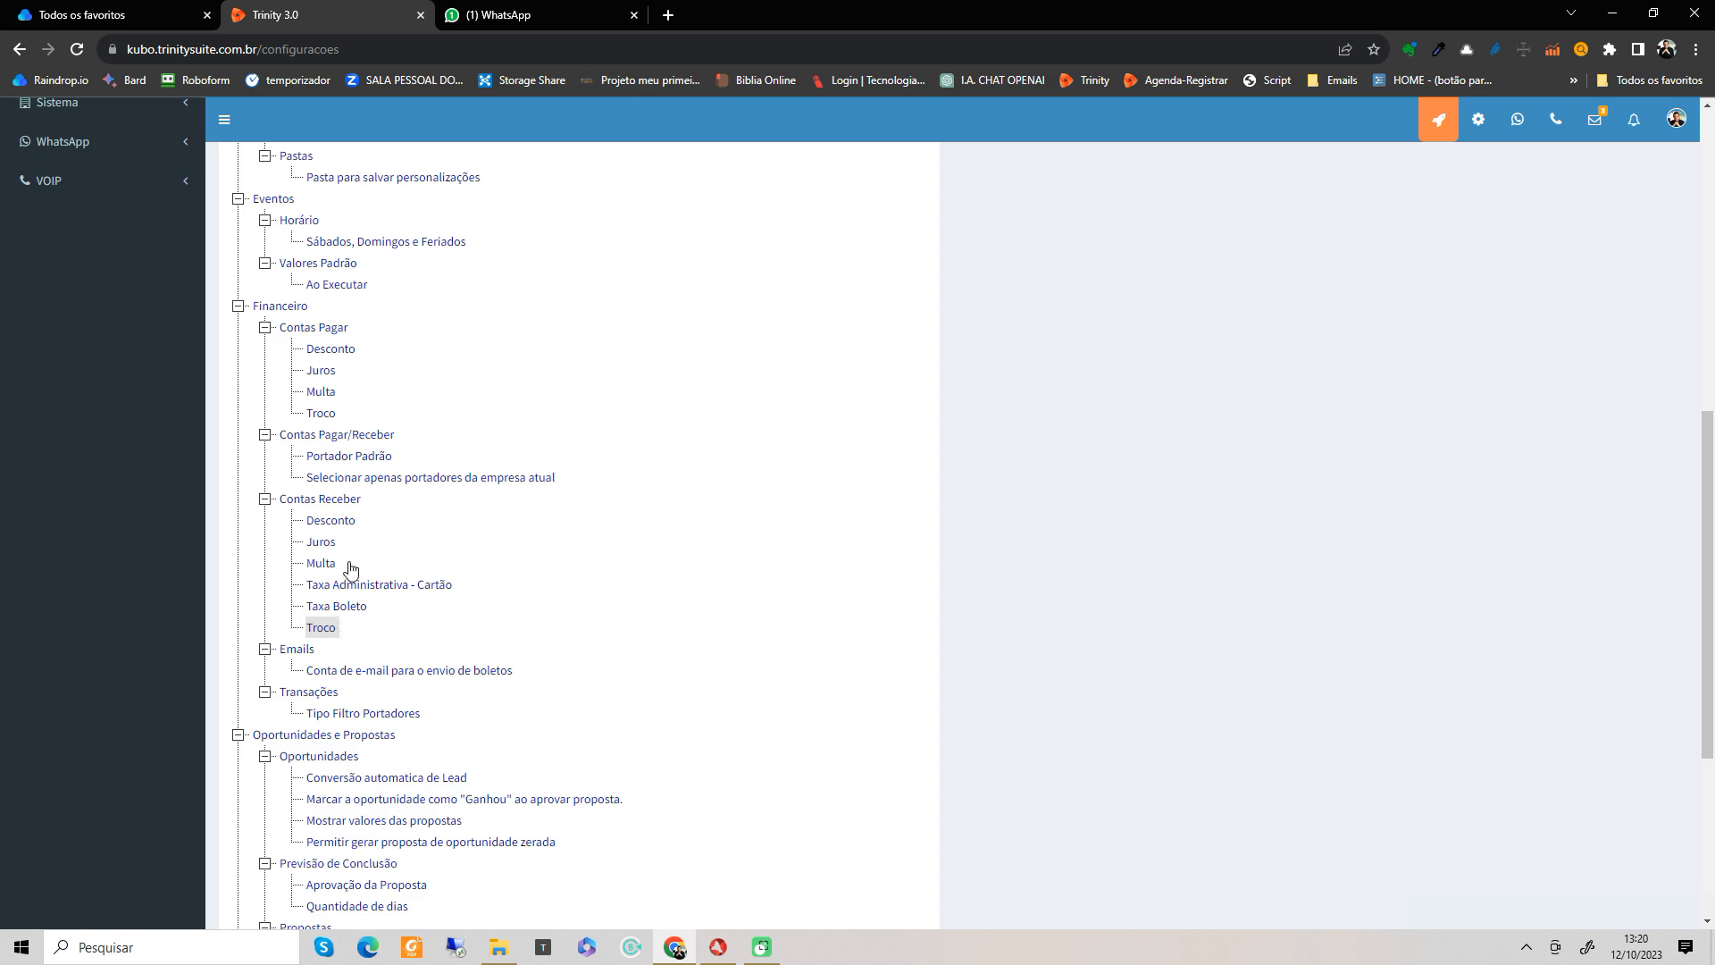
scroll(372, 469, "up", 2)
scroll(372, 467, "up", 2)
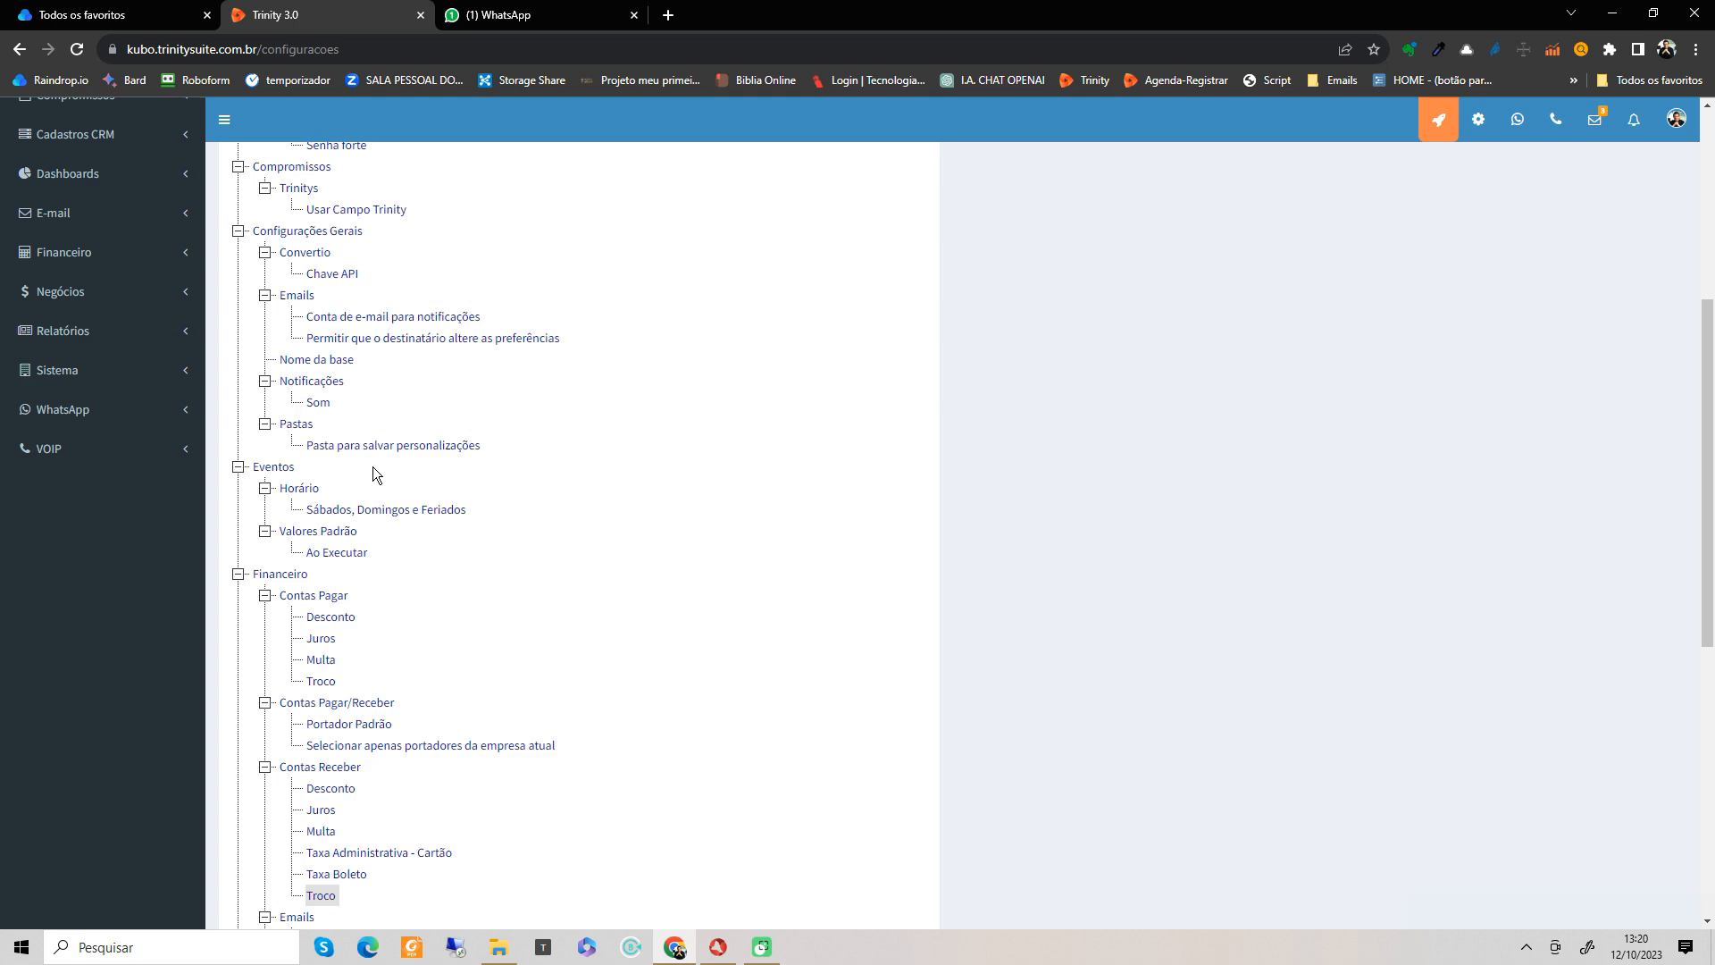
scroll(376, 469, "down", 6)
scroll(377, 464, "up", 2)
scroll(377, 464, "up", 1)
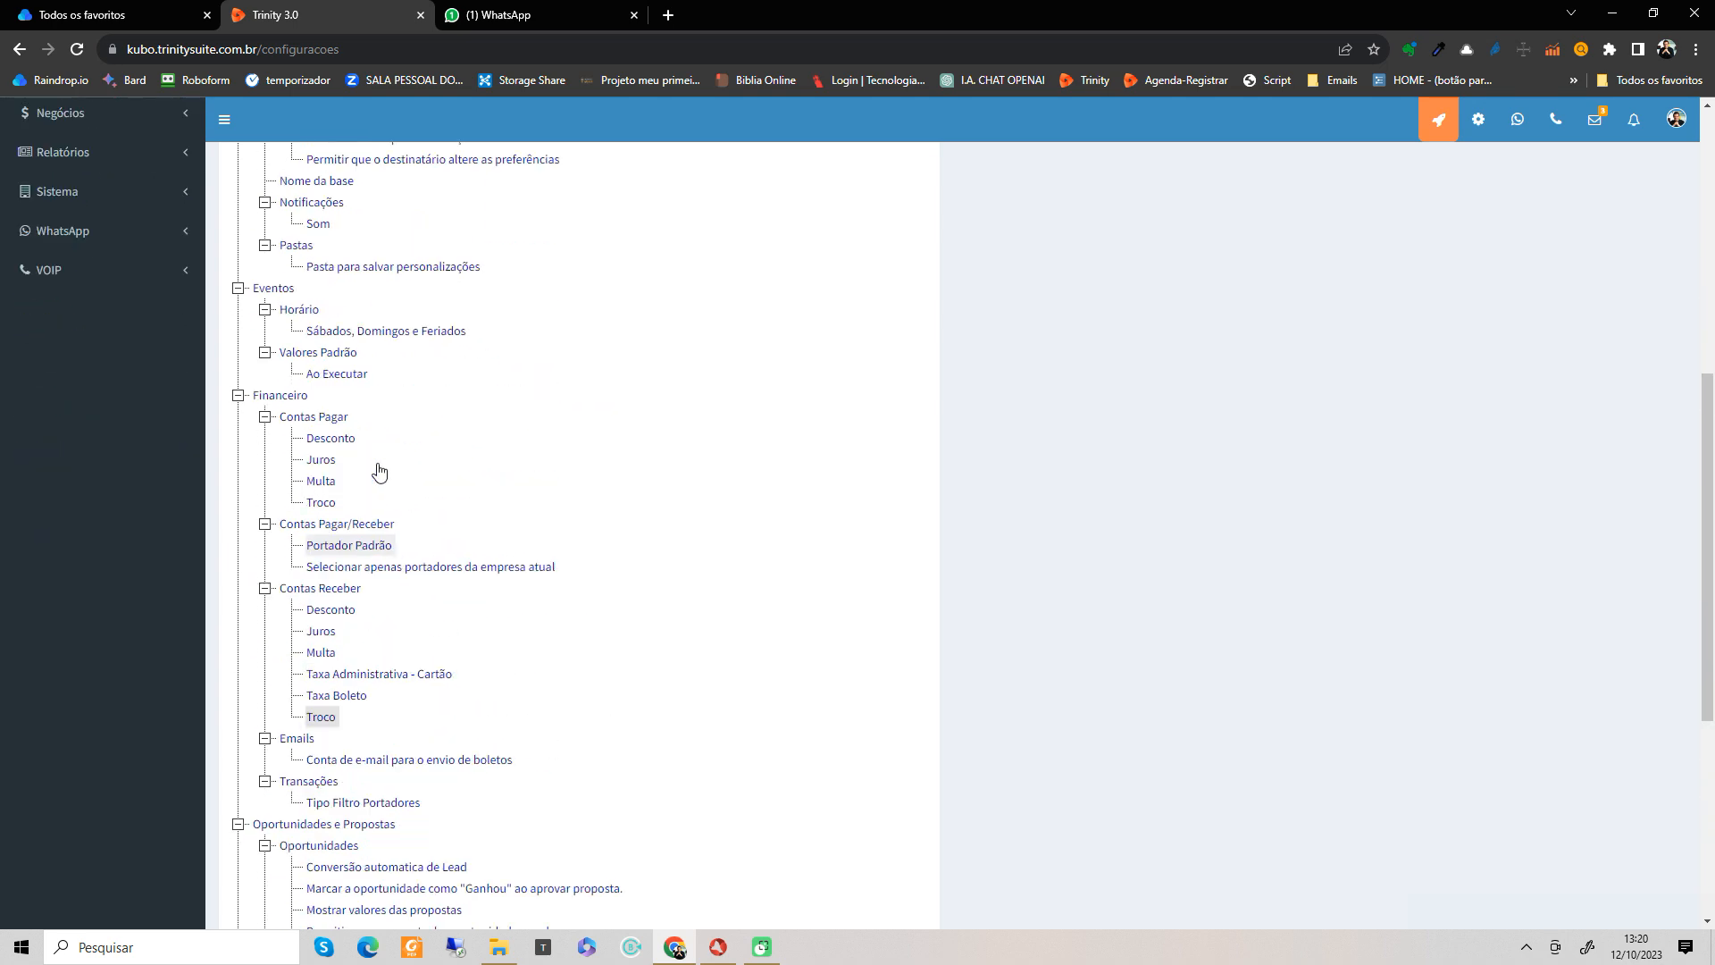
scroll(376, 463, "up", 1)
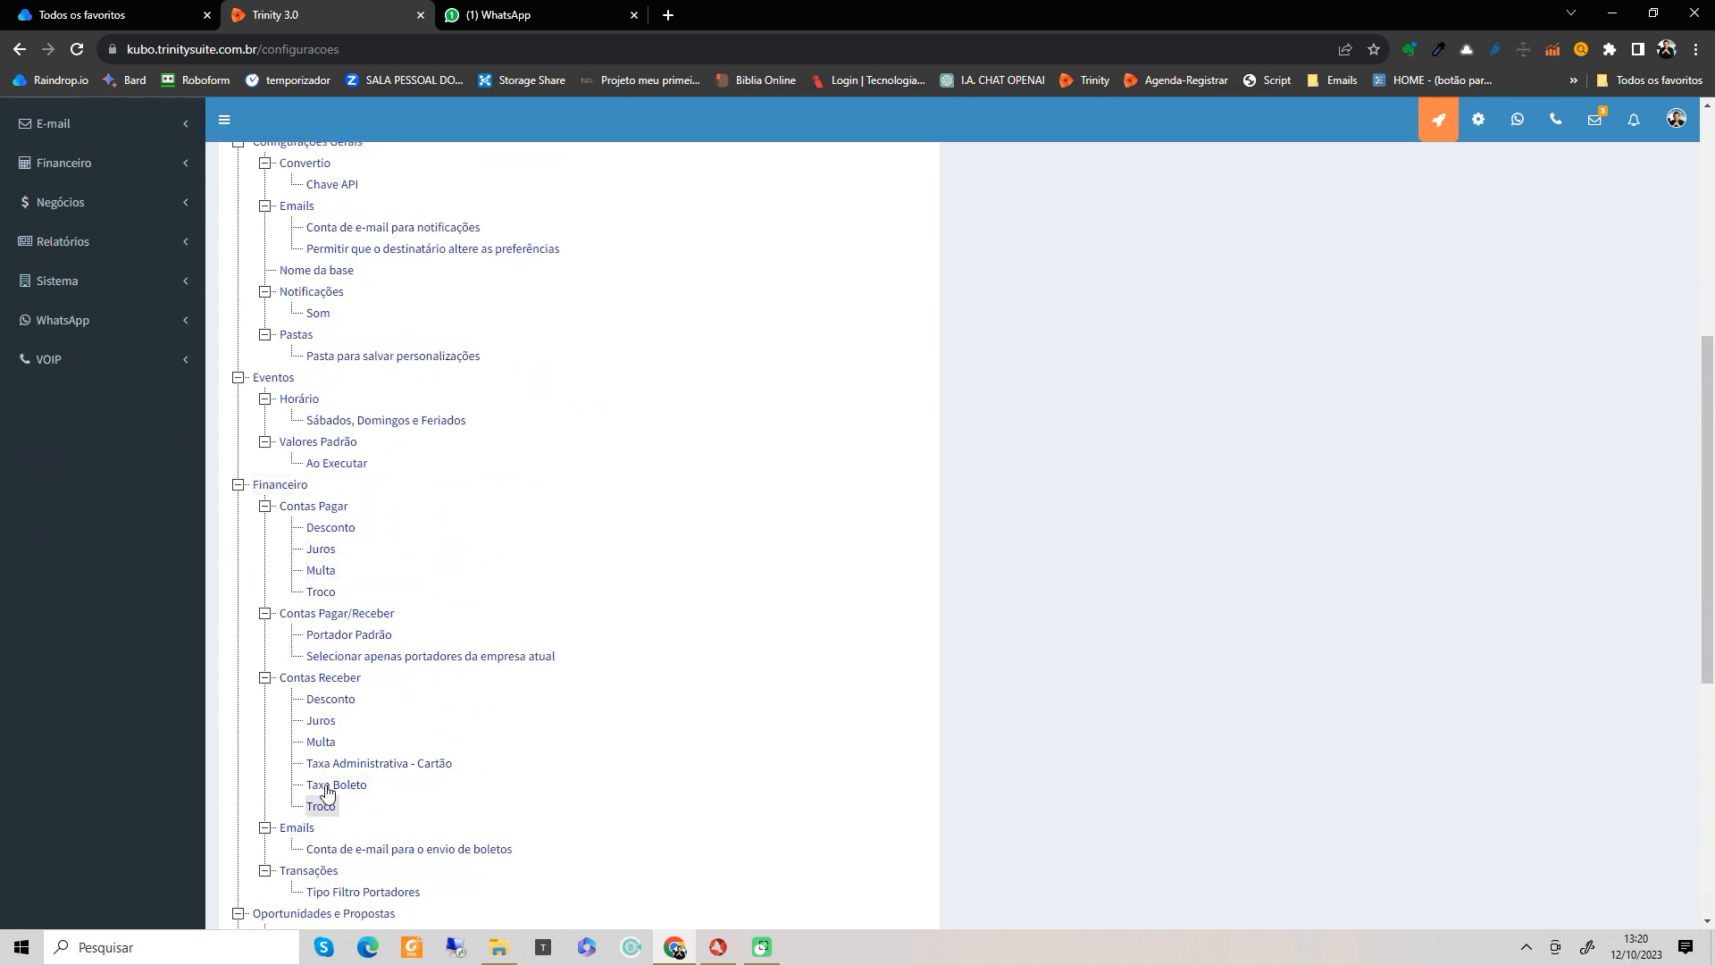
scroll(293, 599, "up", 3)
scroll(272, 518, "up", 2)
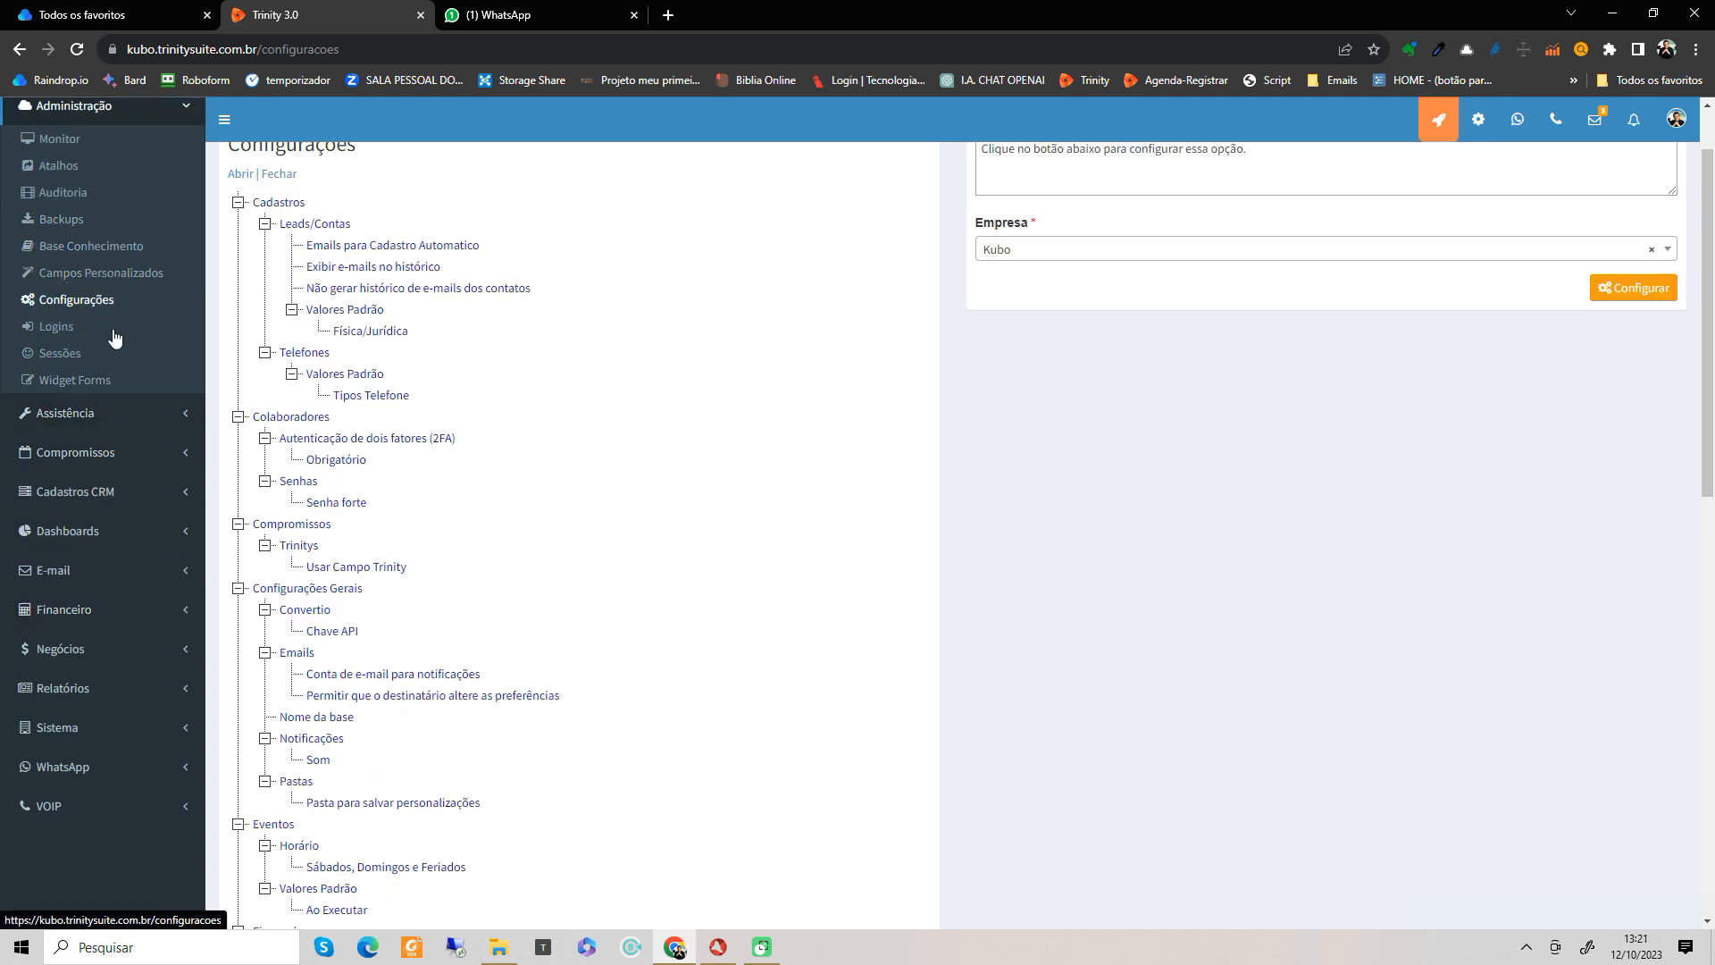
Step: Open the Plano de Contas page of Financeiro and expand the DESPESAS group
left_click(117, 611)
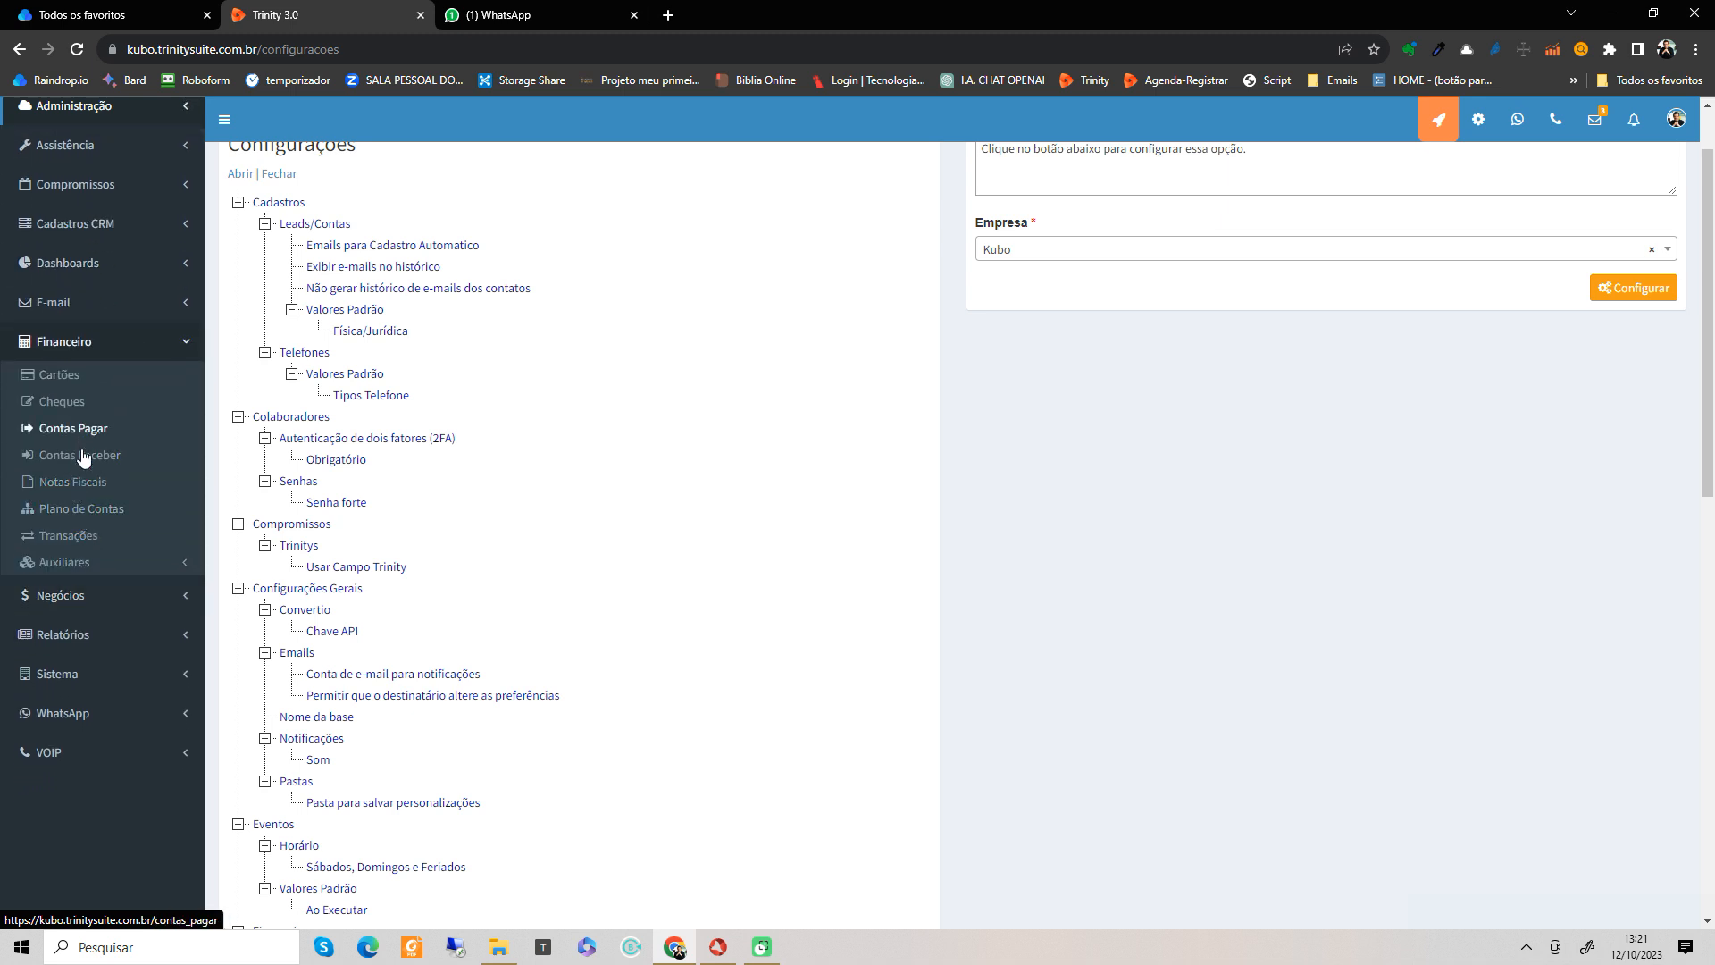
left_click(94, 519)
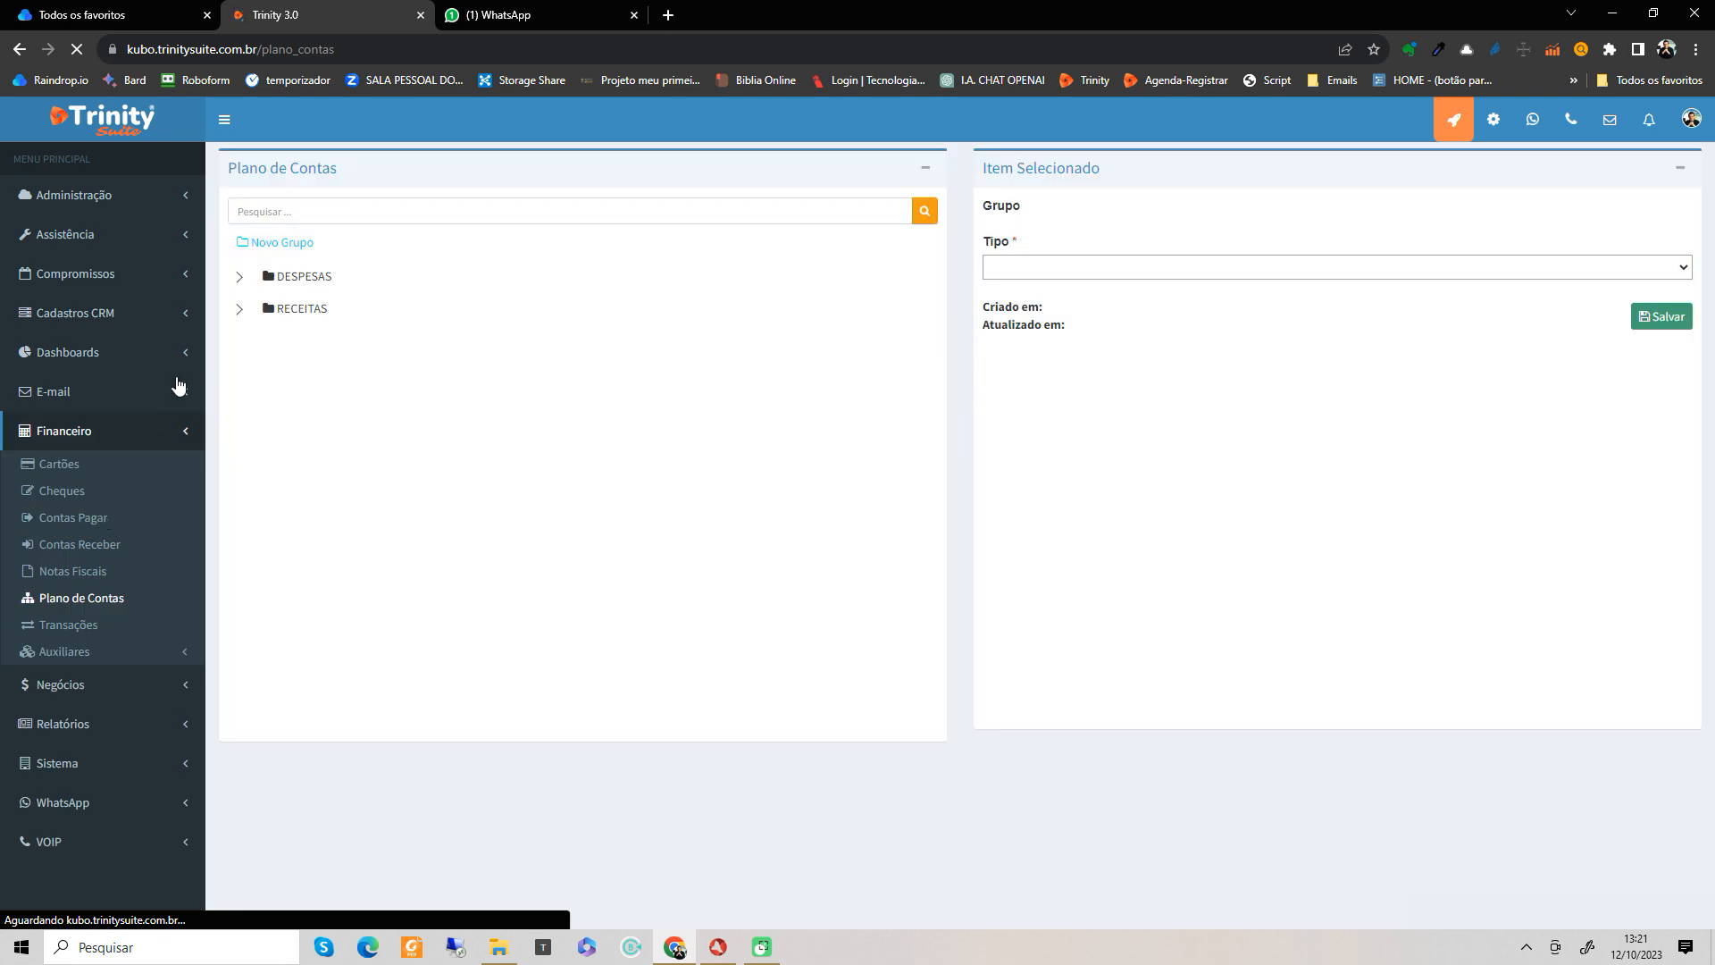
left_click(239, 279)
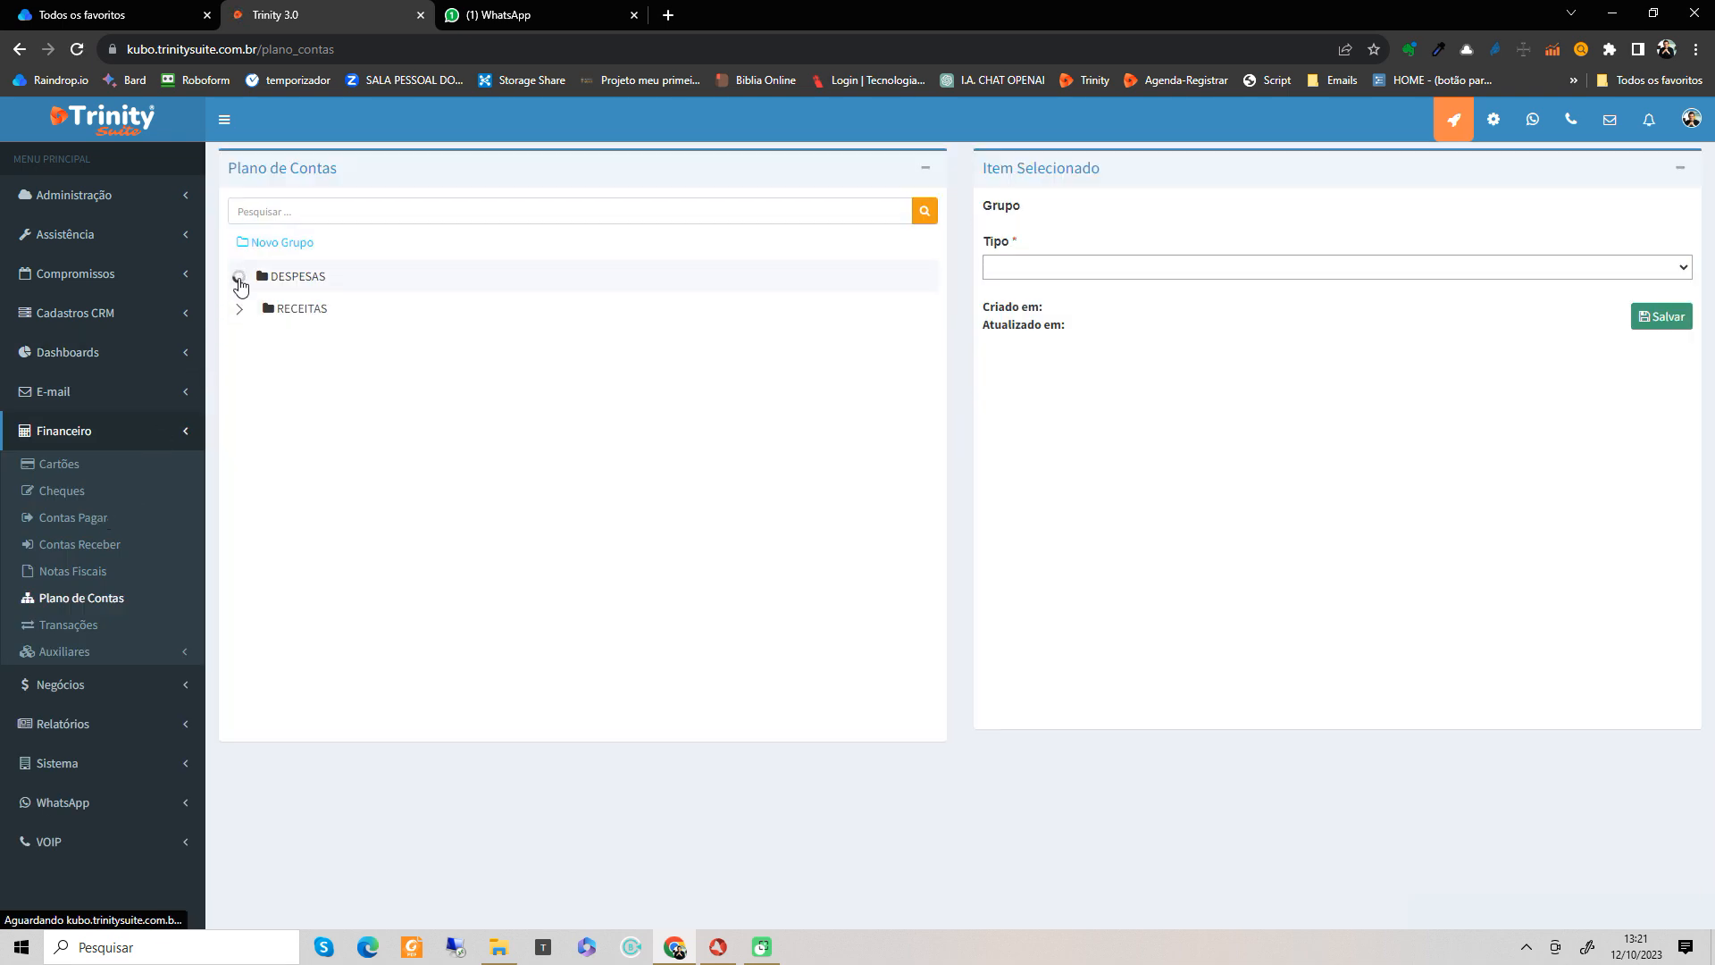
Step: Add a subgroup named FINANCEIRA to the DESPESAS group
left_click(313, 278)
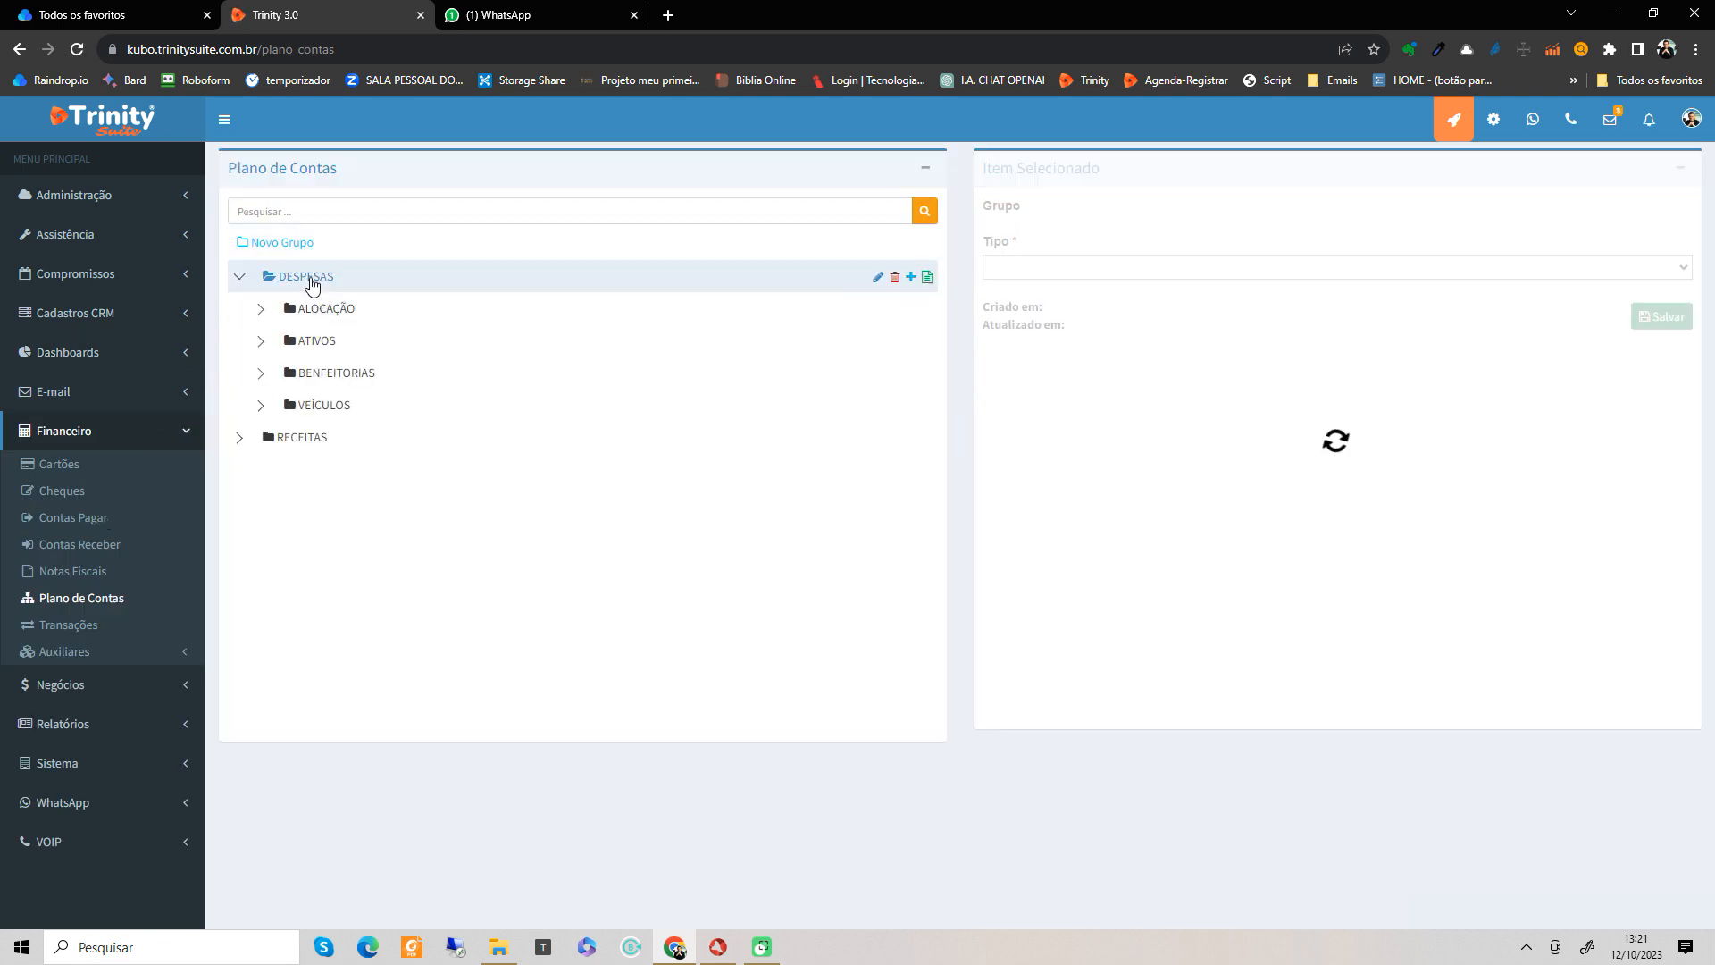
left_click(911, 277)
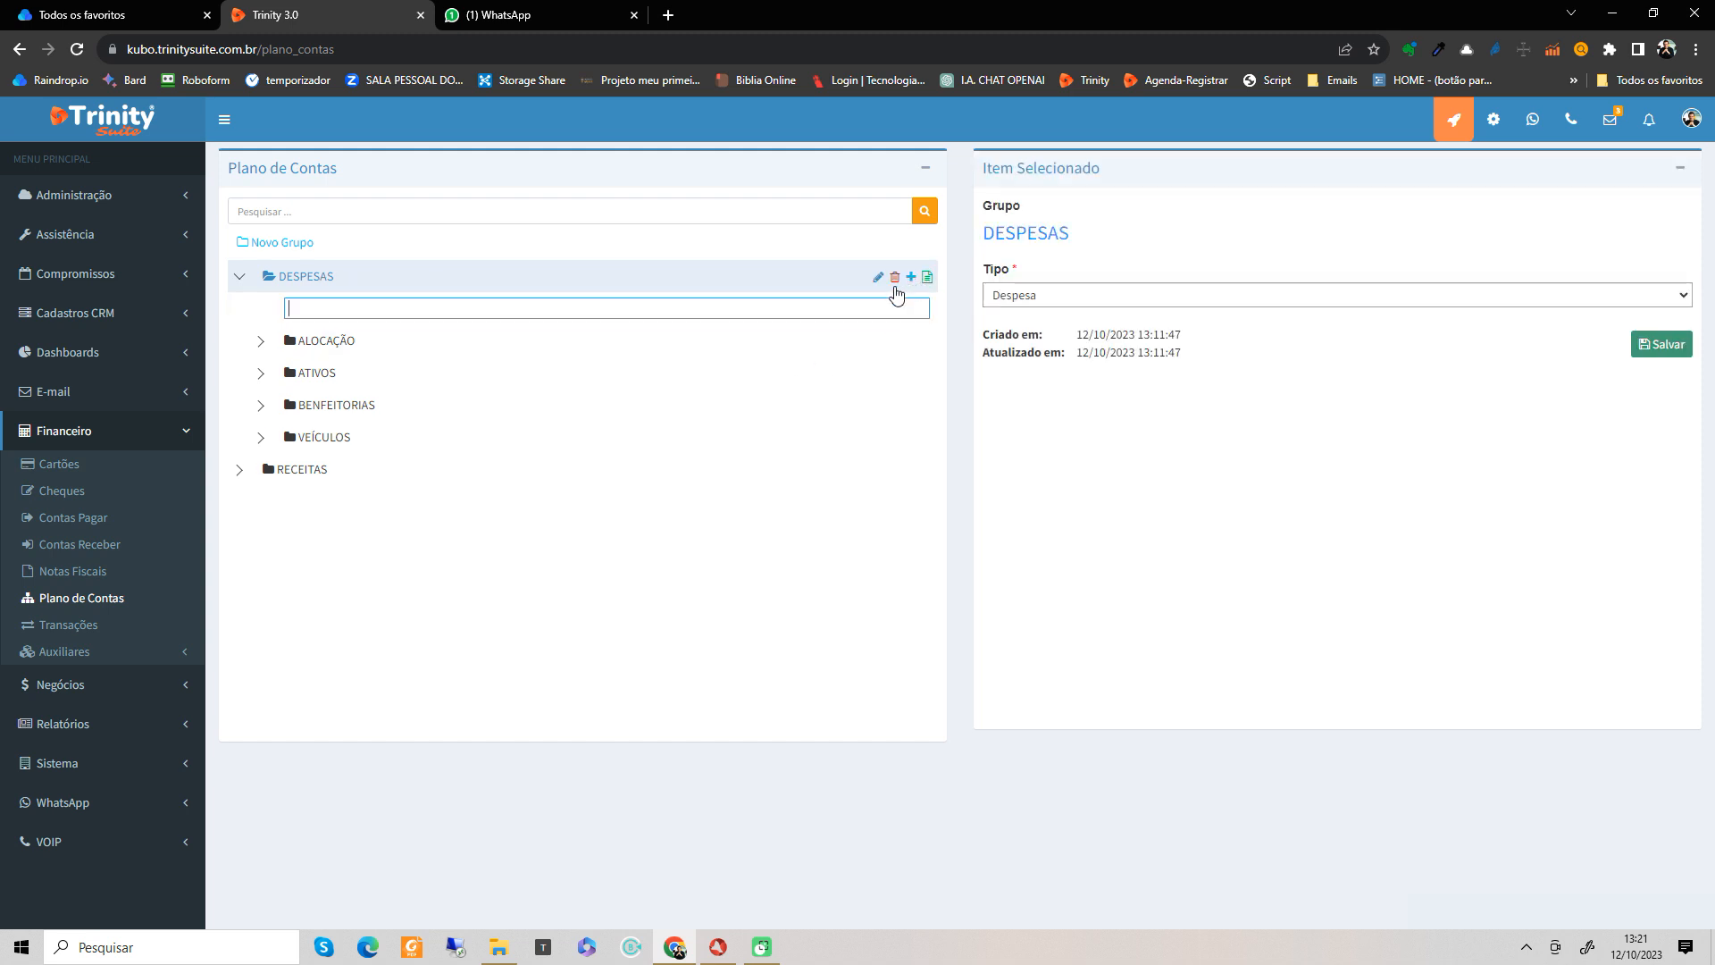
type("fin")
type("FINANCEIRA")
key("Return")
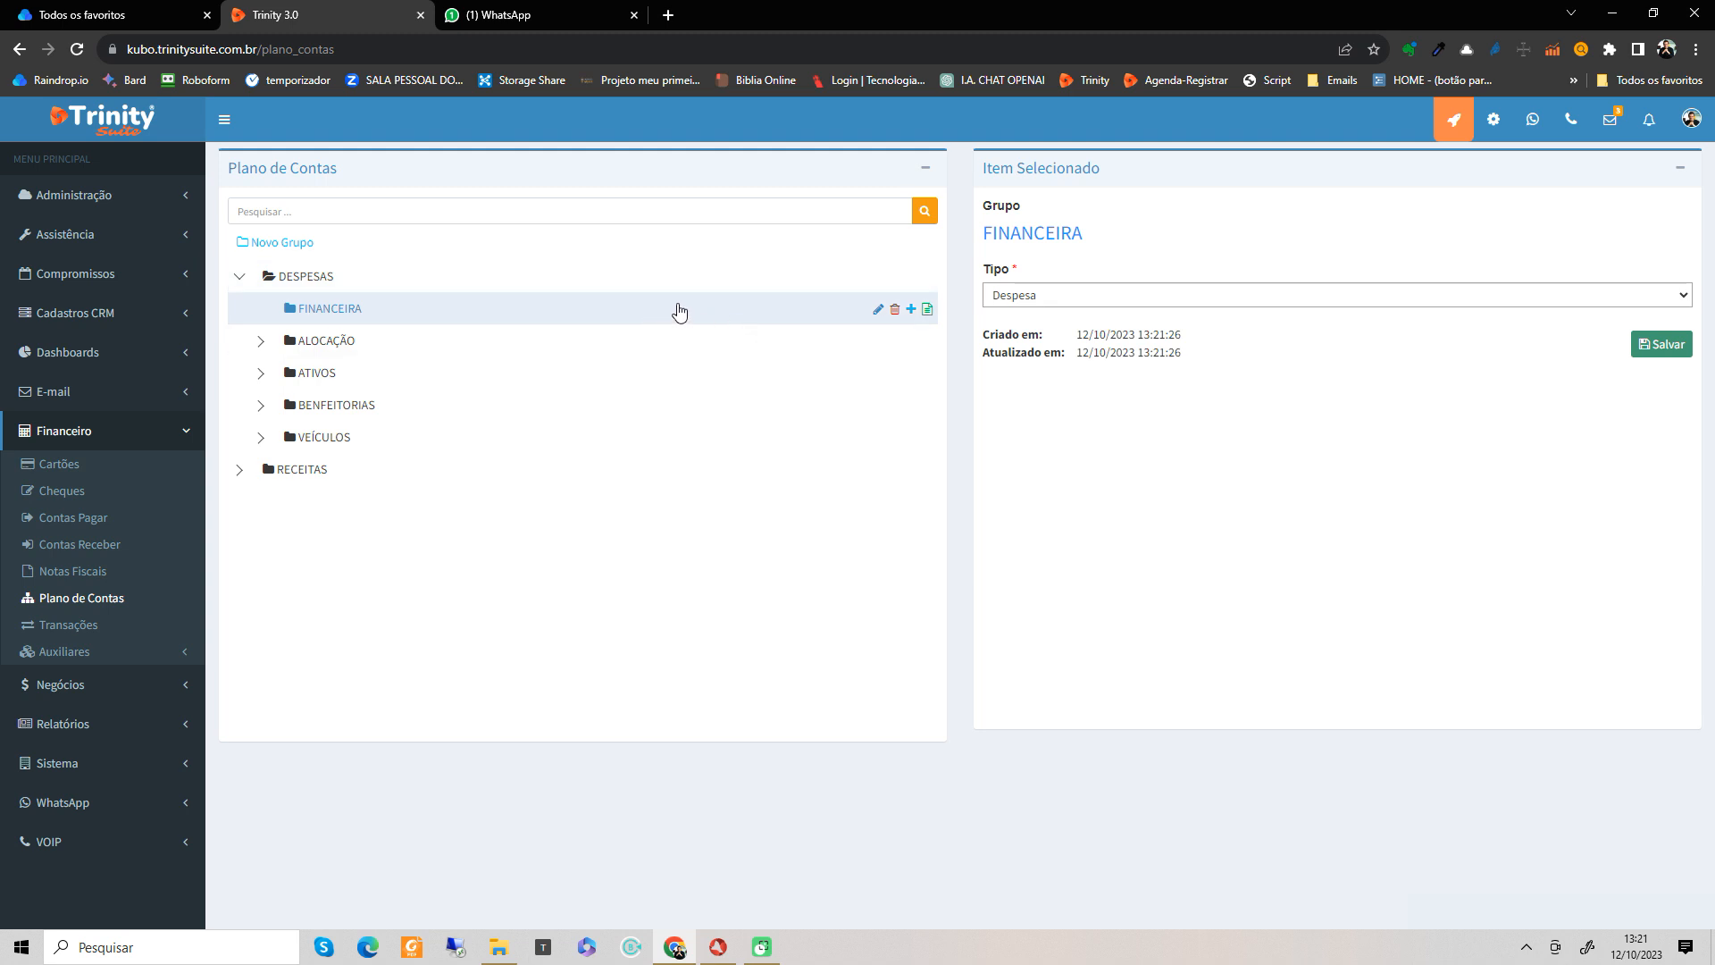
Step: Add the analytic accounts Desconto(-) and Desconto(+) to the FINANCEIRA subgroup
left_click(926, 314)
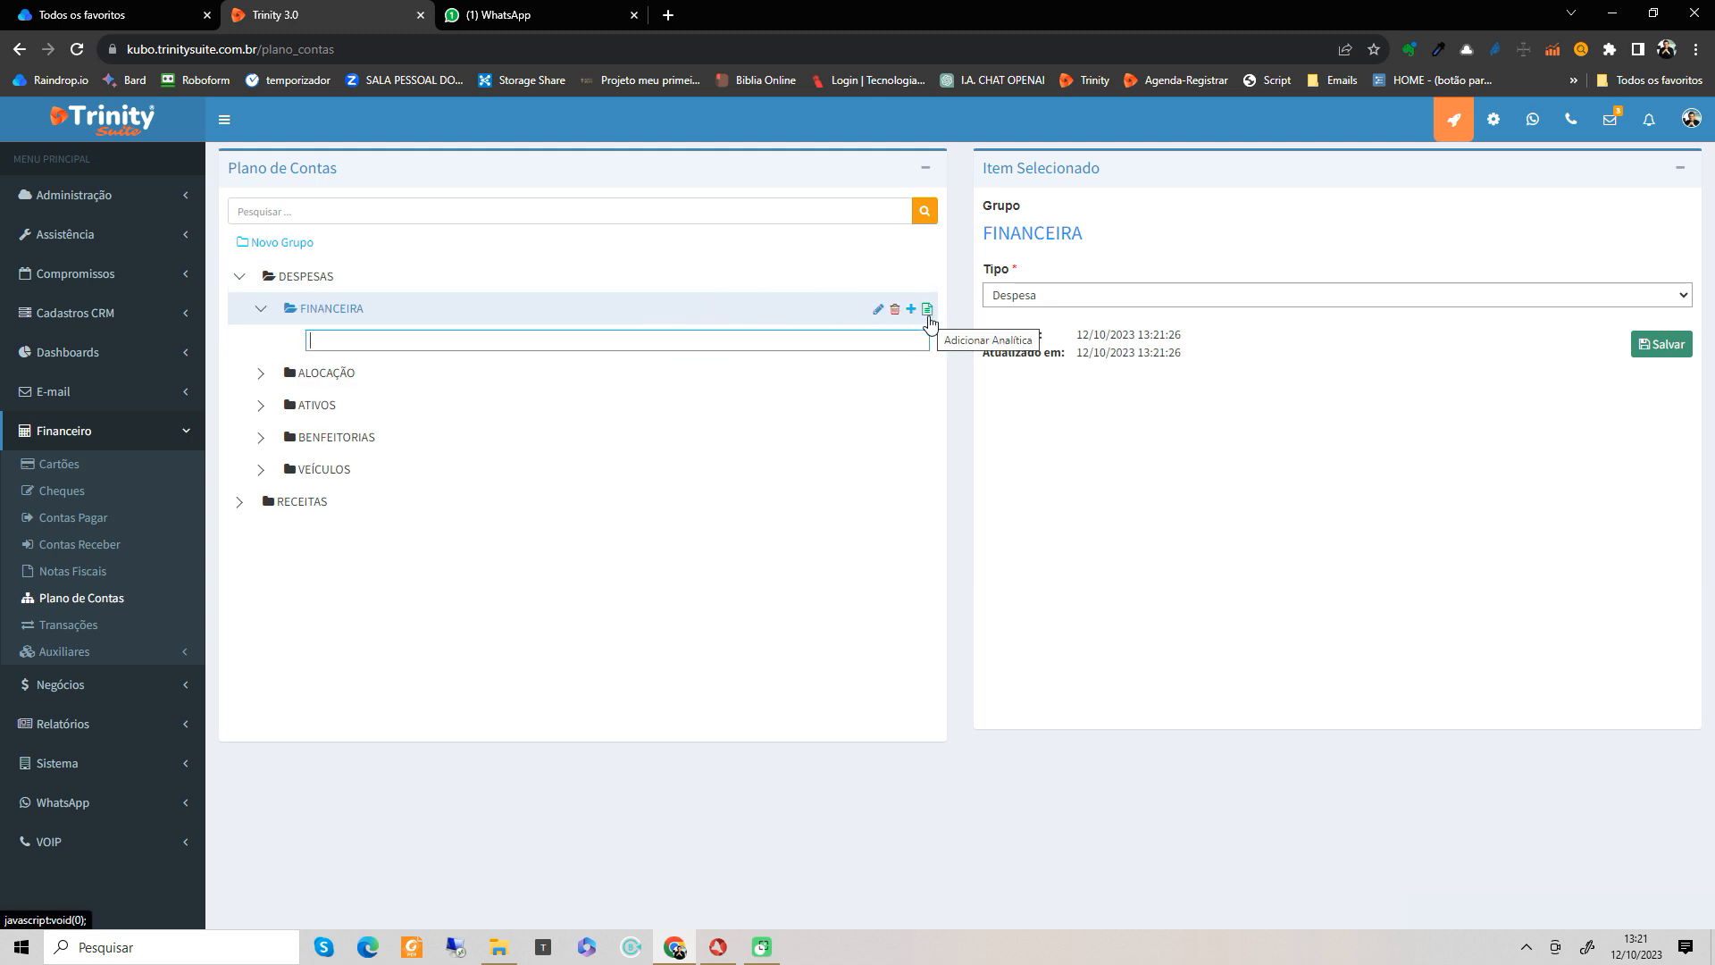
type("DE")
type("es")
type("cont")
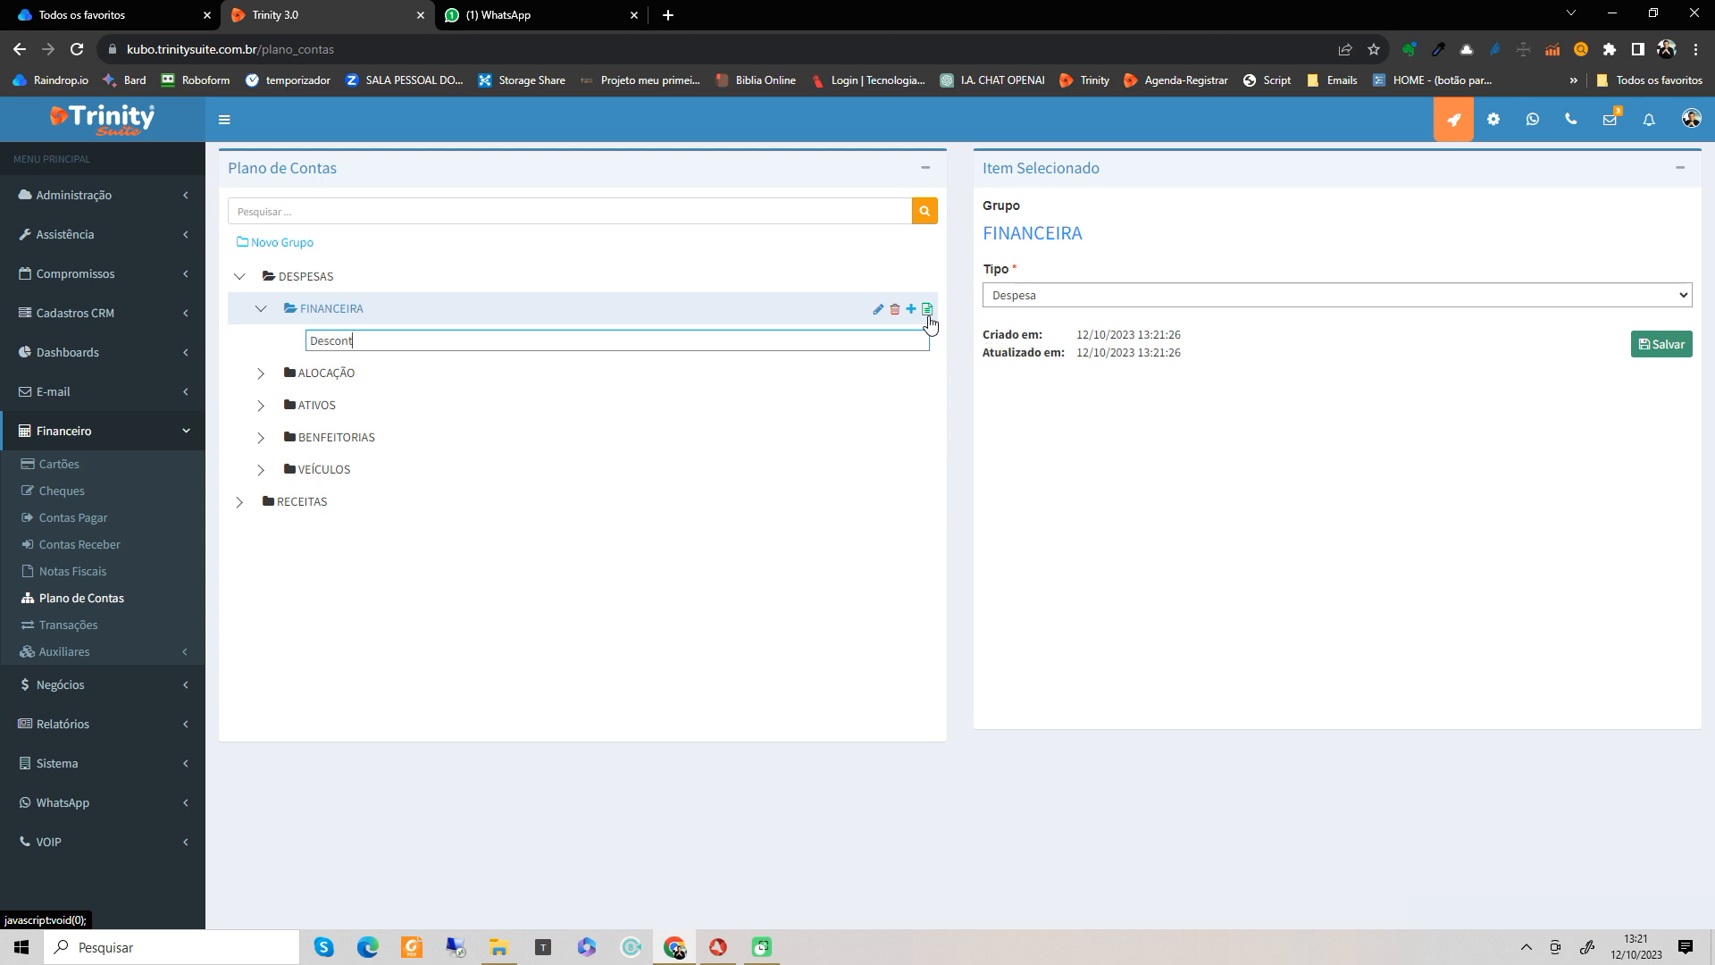
type("o(-")
key("Return")
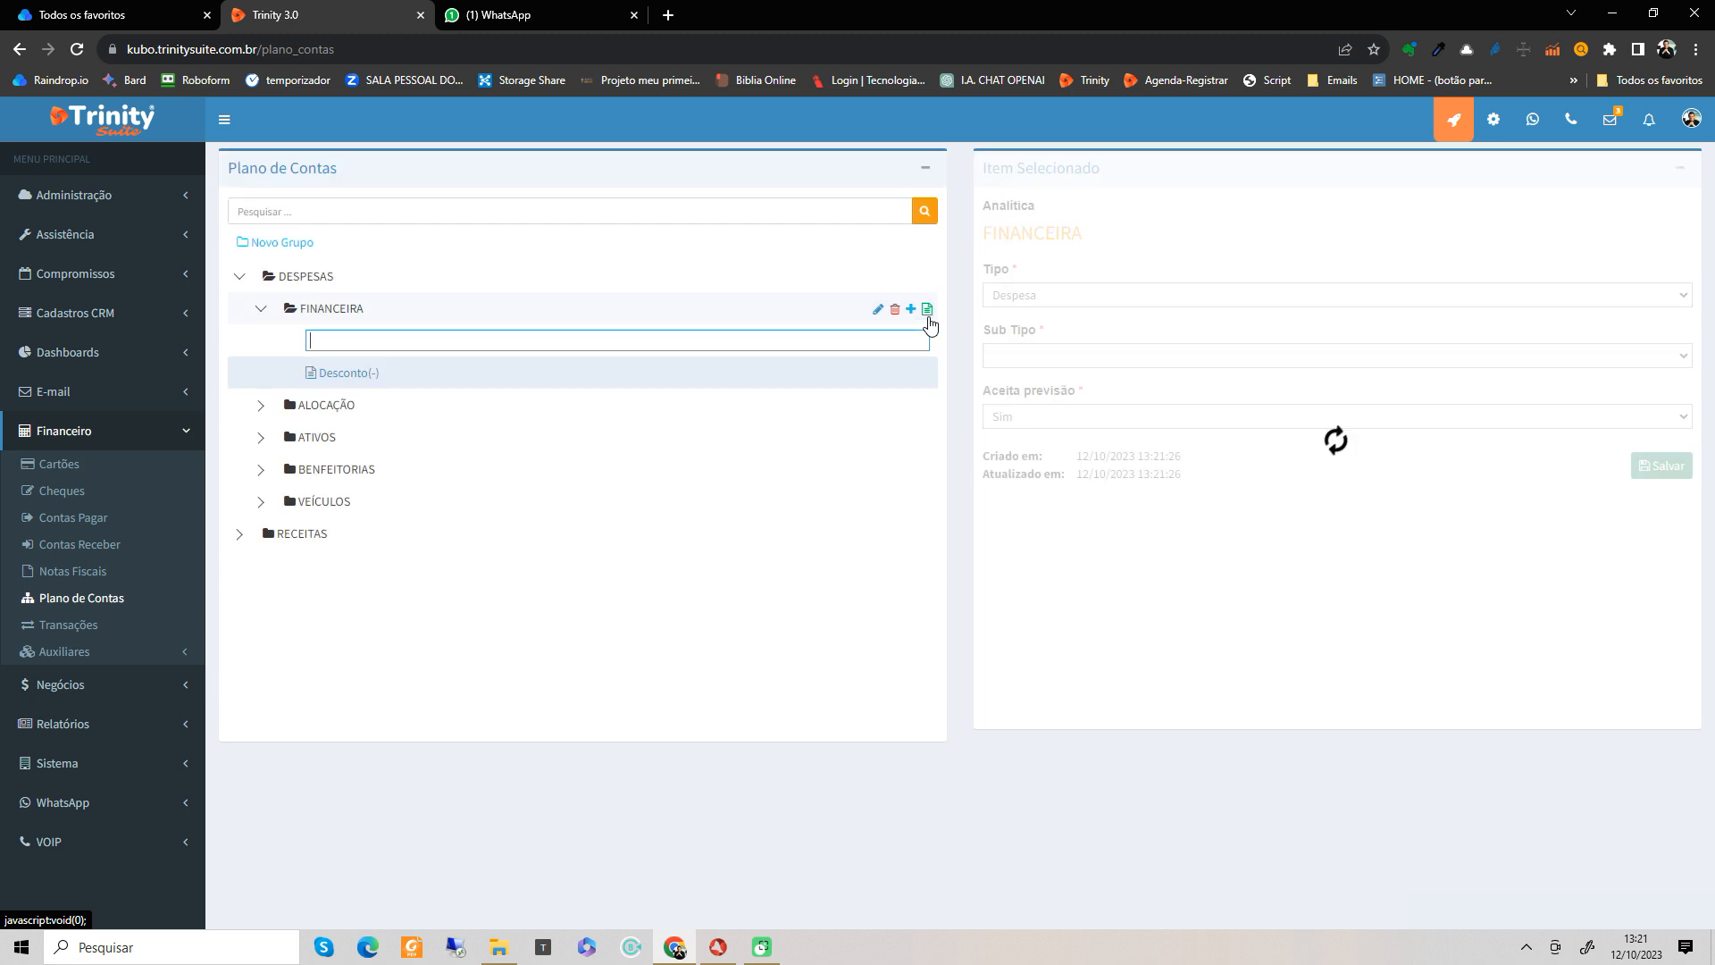
type("Desconto")
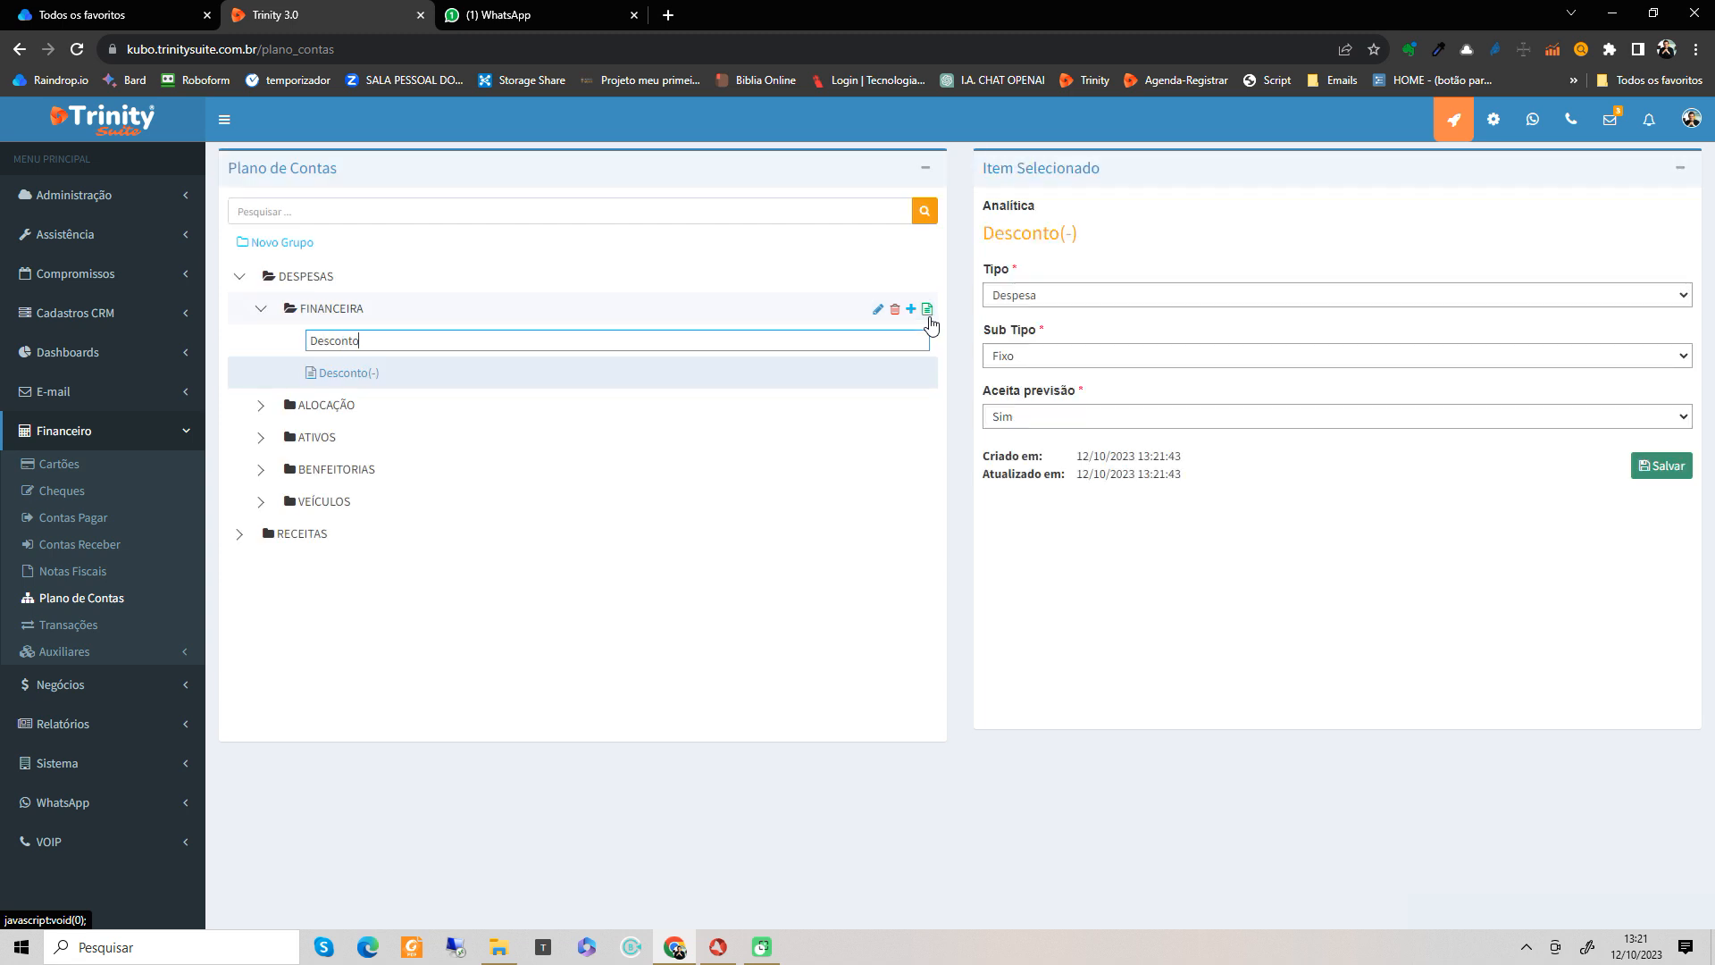
type("(+_")
key("Return")
Step: Add the analytic accounts Troco(+) and Troco(-) to the FINANCEIRA subgroup
type("Troco(+")
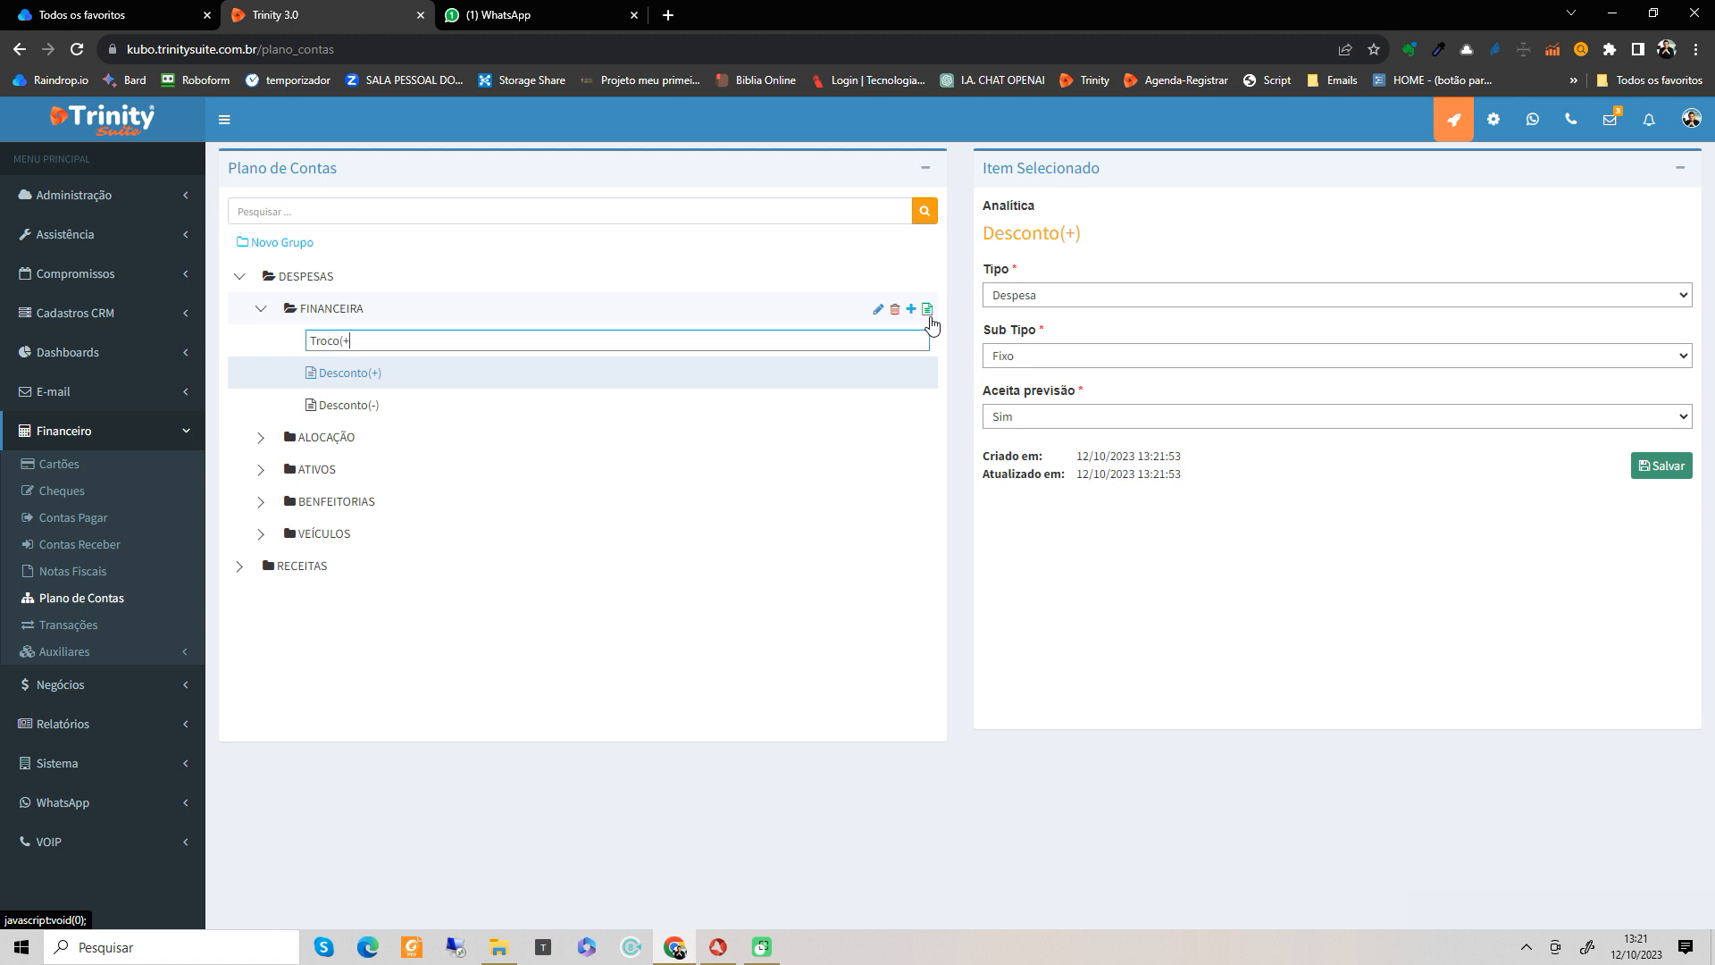
key("Return")
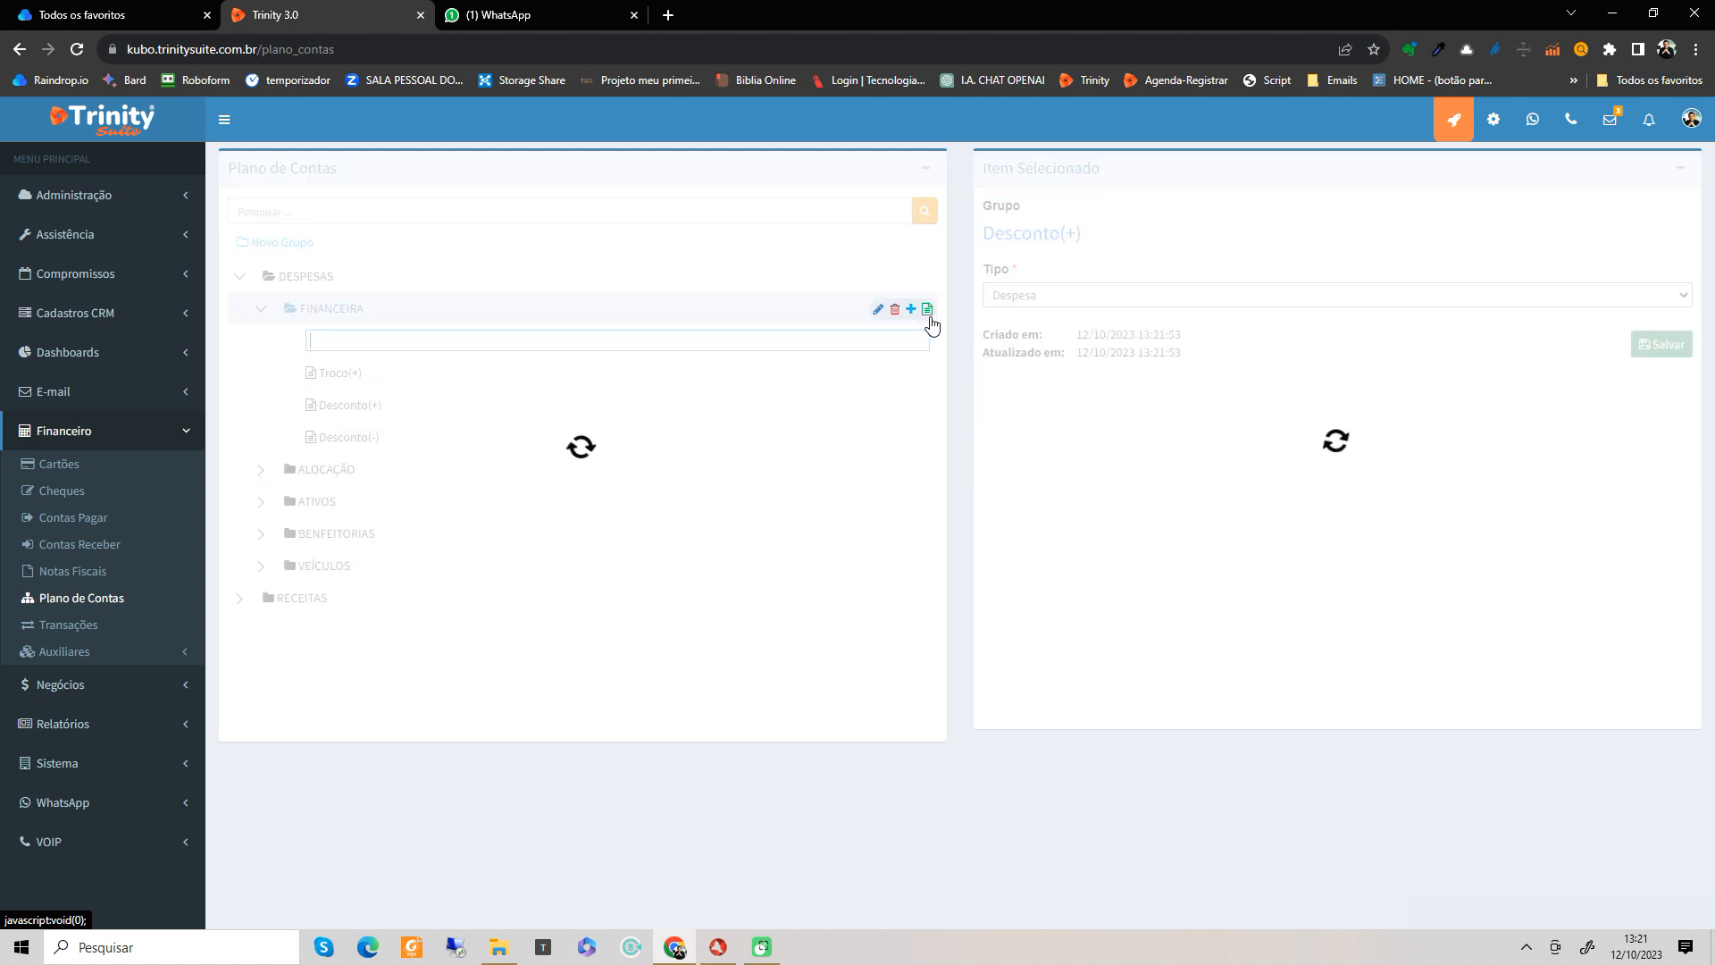
type("Troco(-")
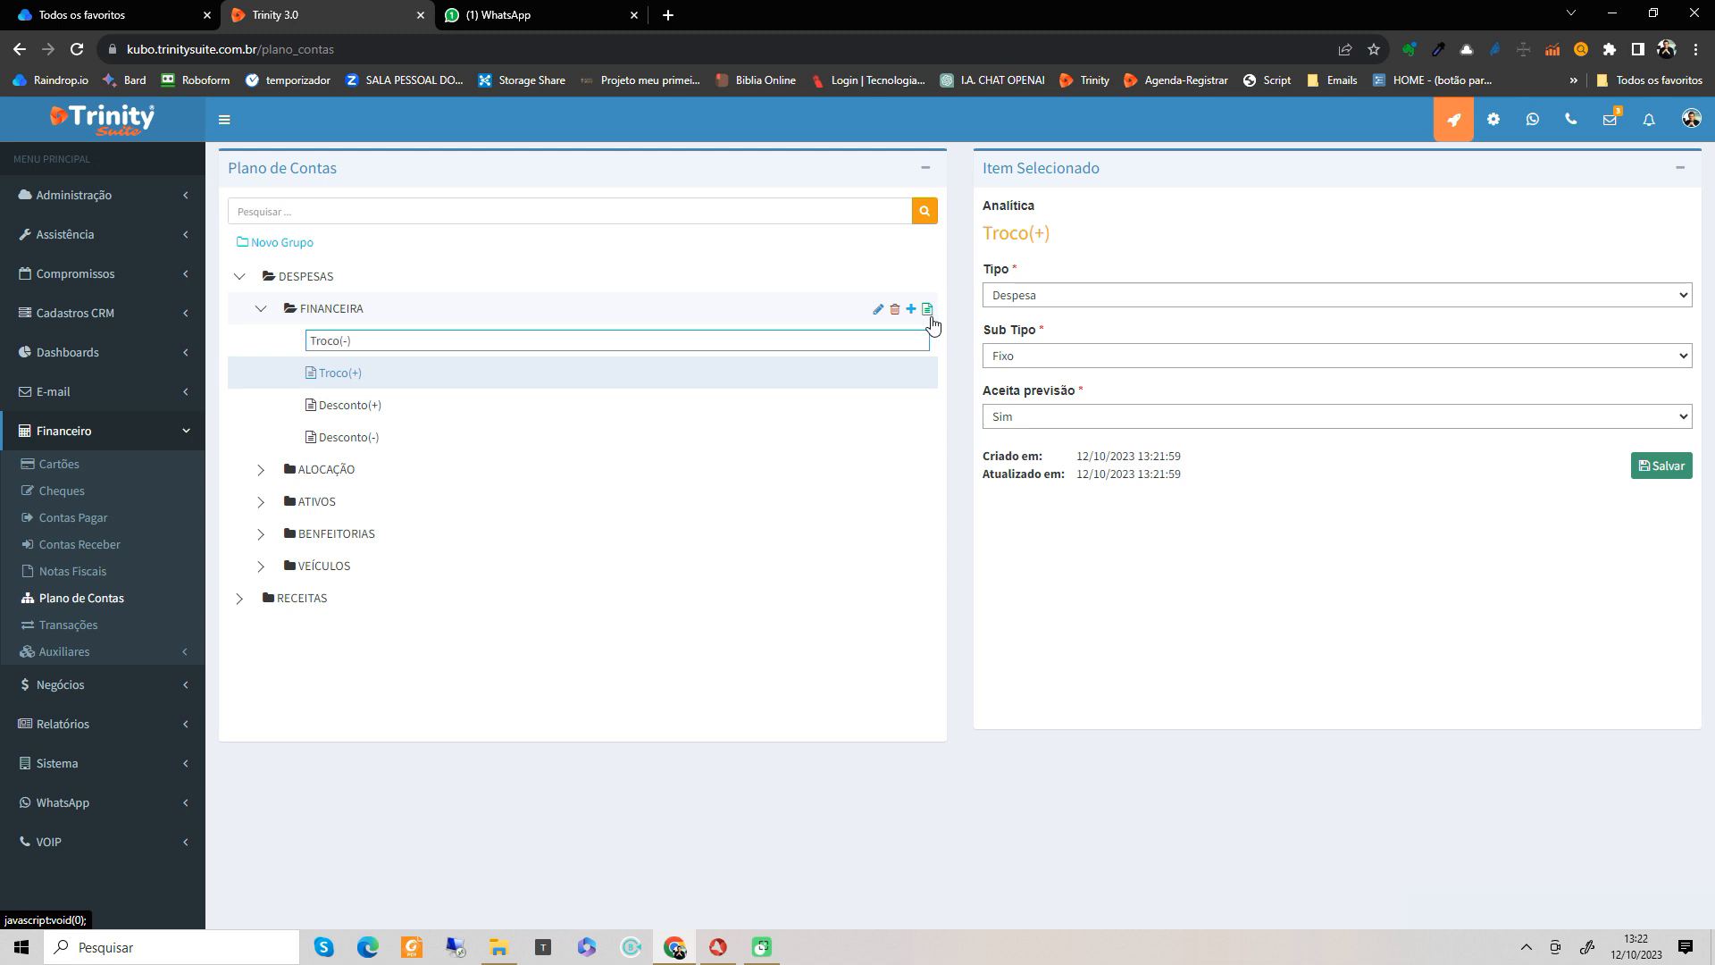
key("Return")
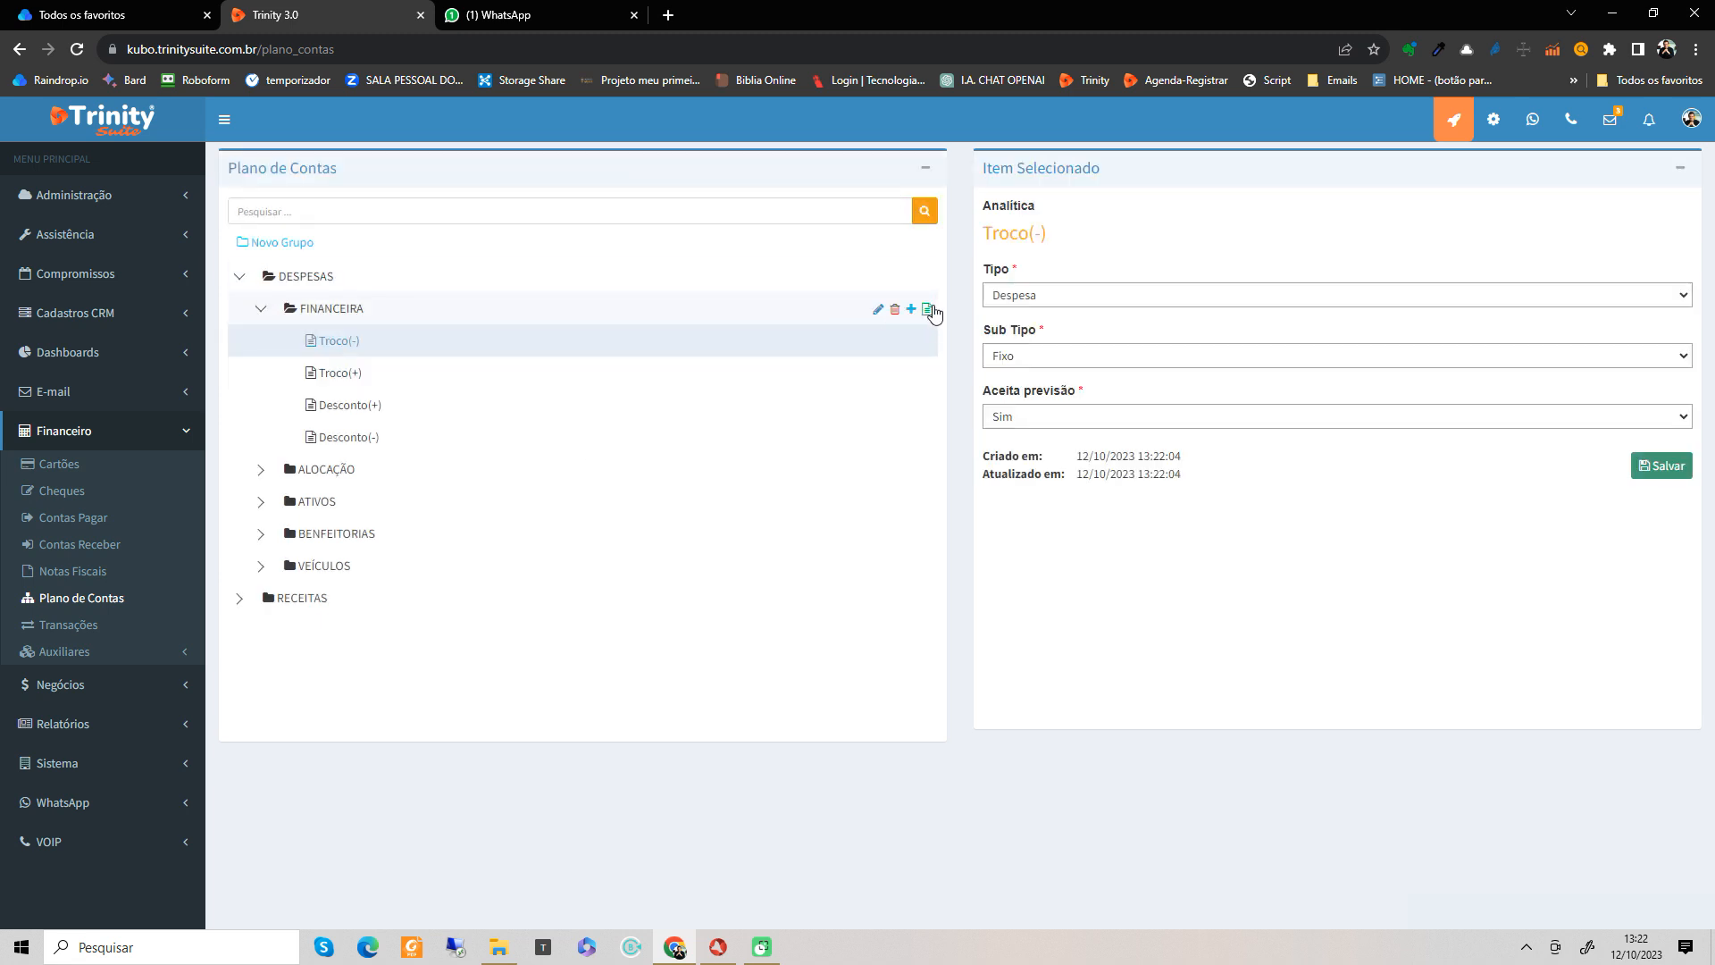
Step: Add the analytic accounts Juros(+) and Juros(-) to the FINANCEIRA subgroup
left_click(928, 311)
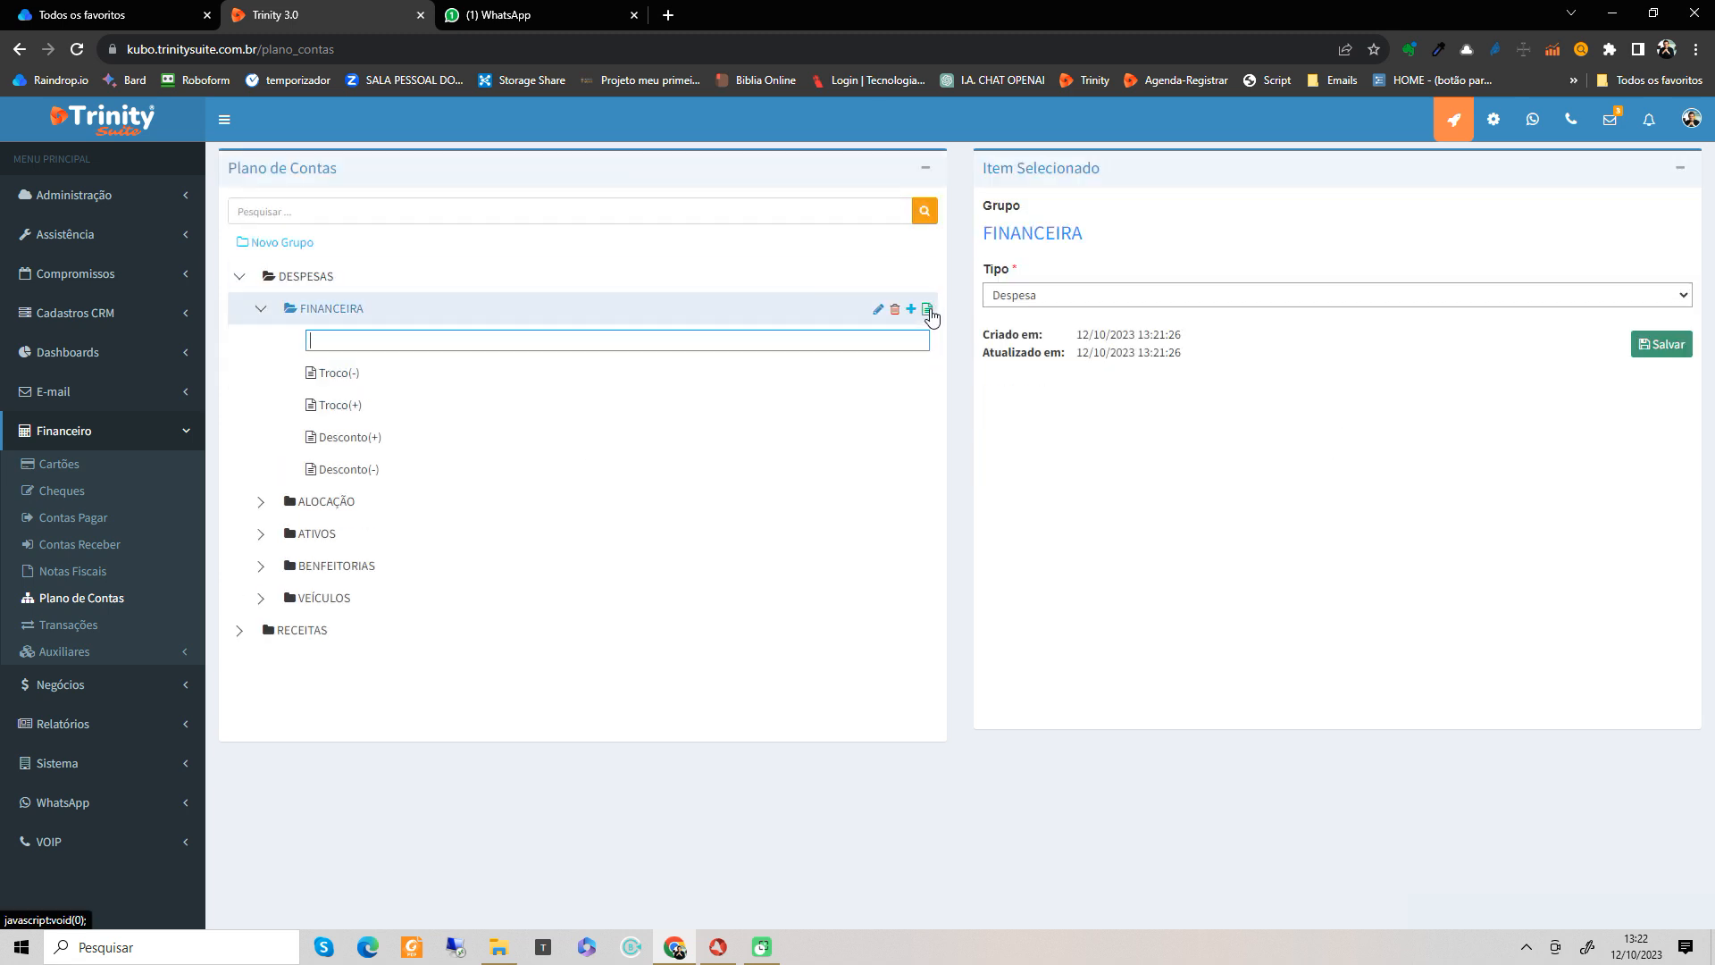
type("Juros(+)")
key("Return")
type("Juros")
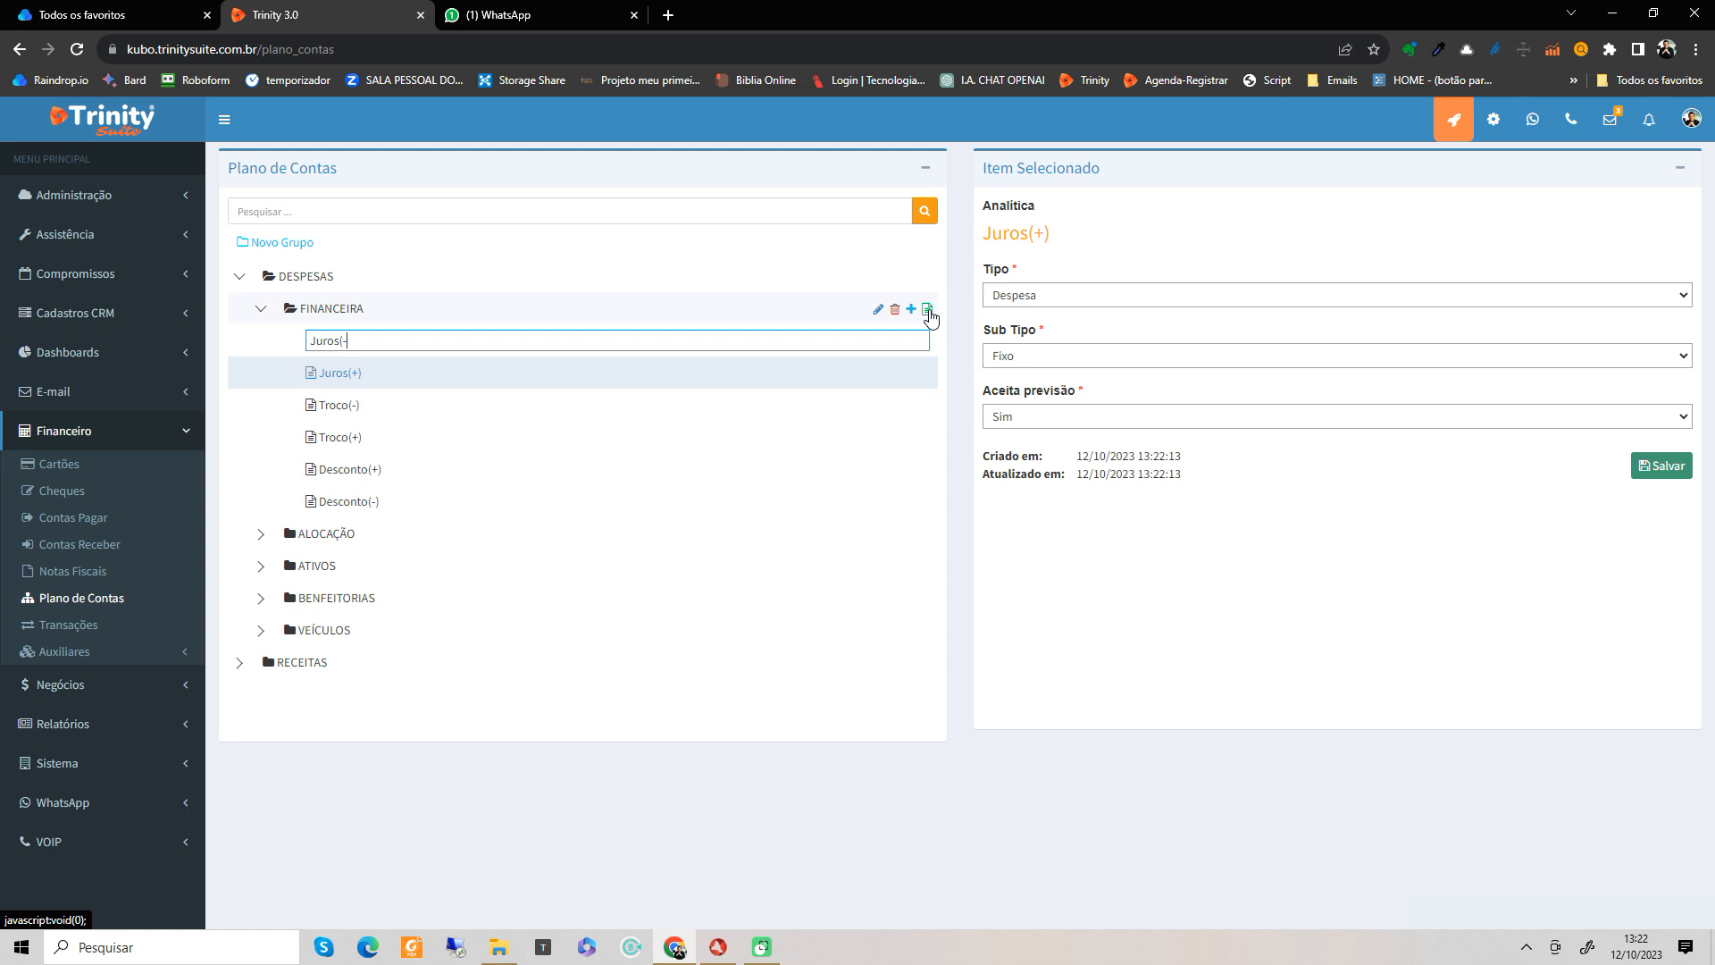
key("Return")
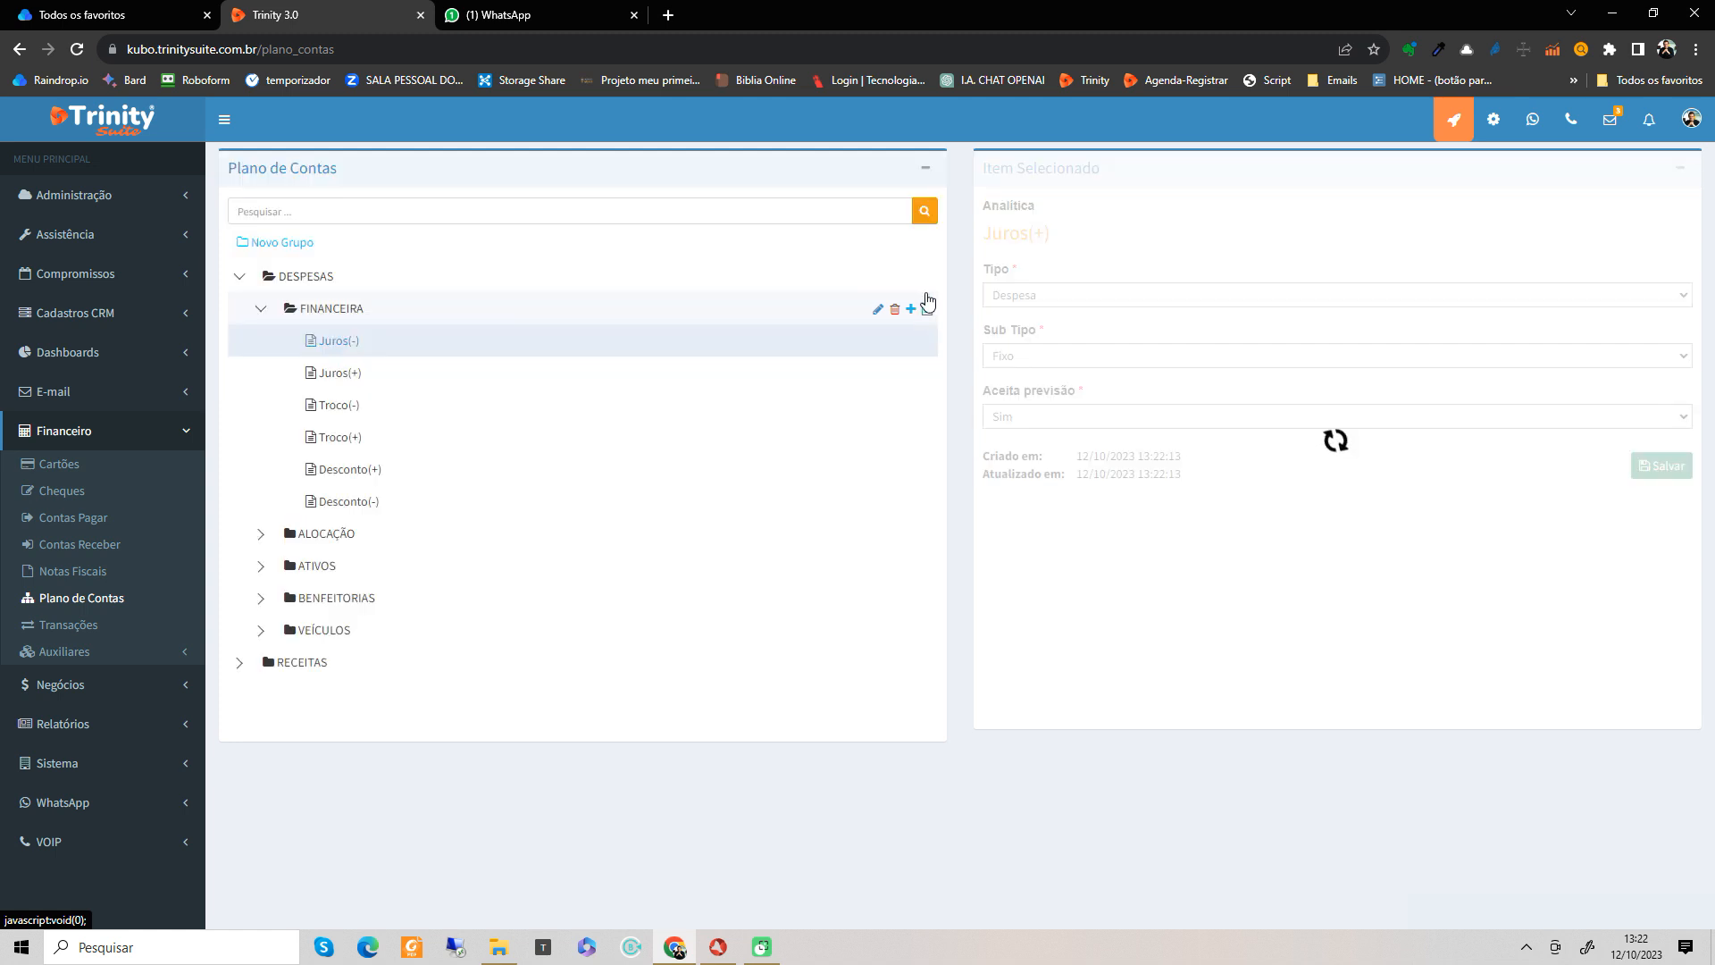
Step: Add the analytic accounts Multa(+) and Multa(-) to the FINANCEIRA subgroup
left_click(927, 310)
type("Multa")
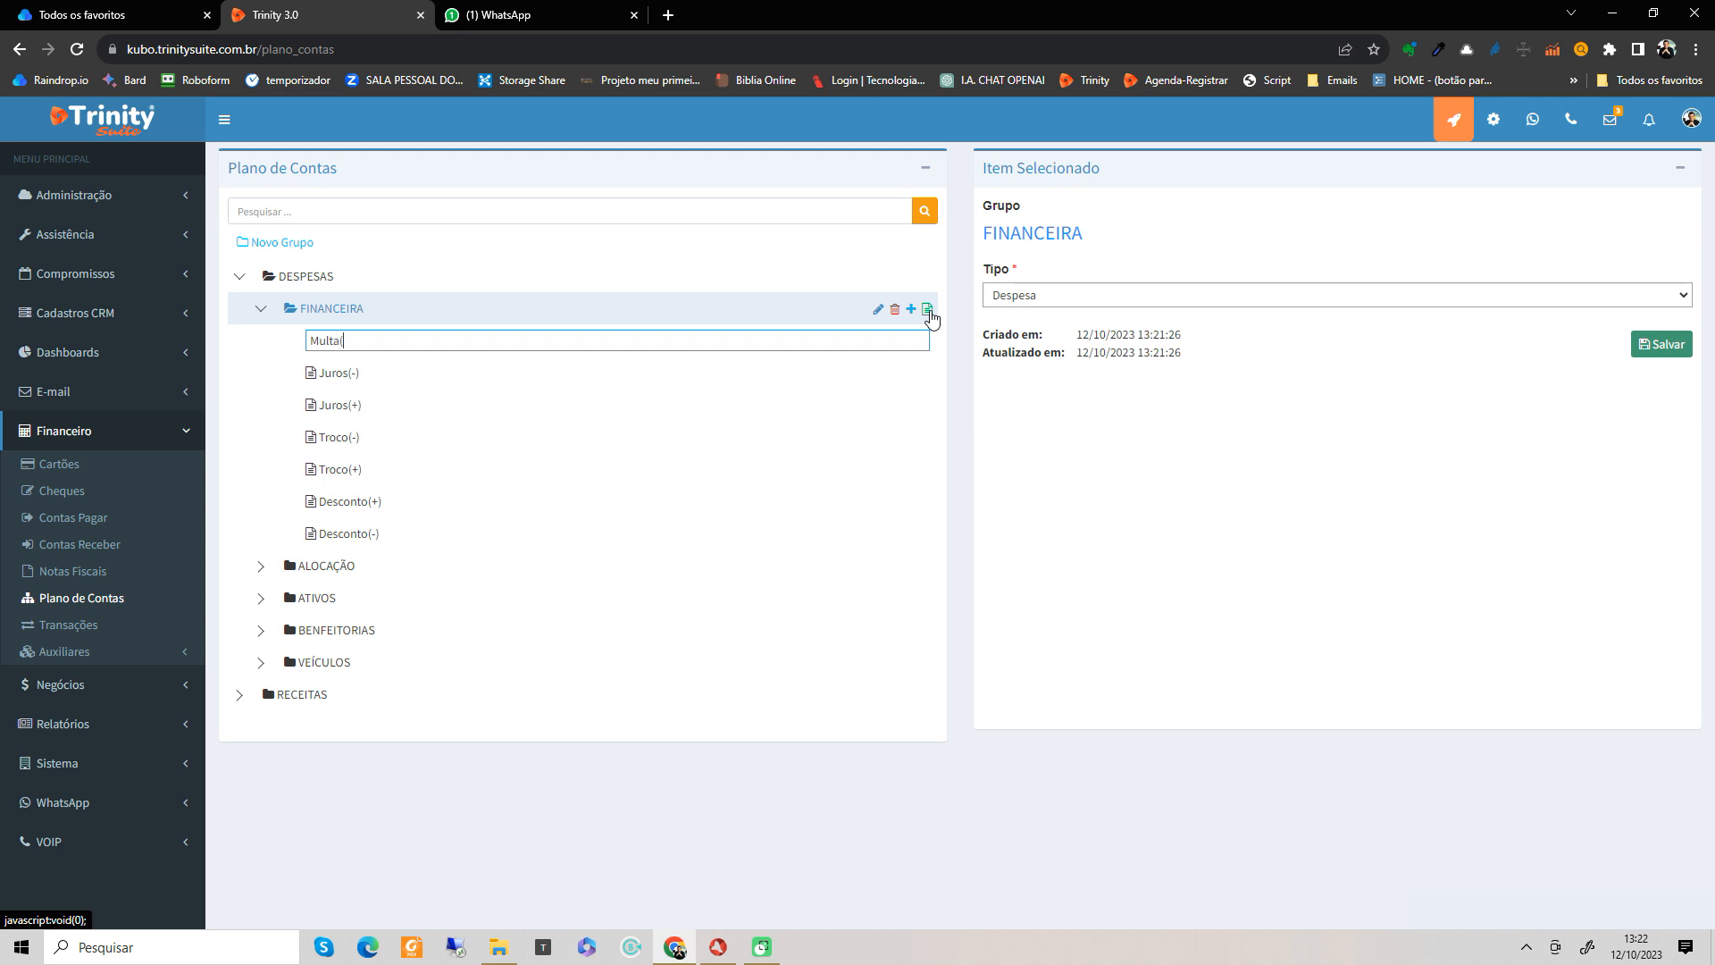
type("(+)")
left_click(927, 309)
type("MUlta")
key("BackSpace")
key("BackSpace")
type("ulta(-")
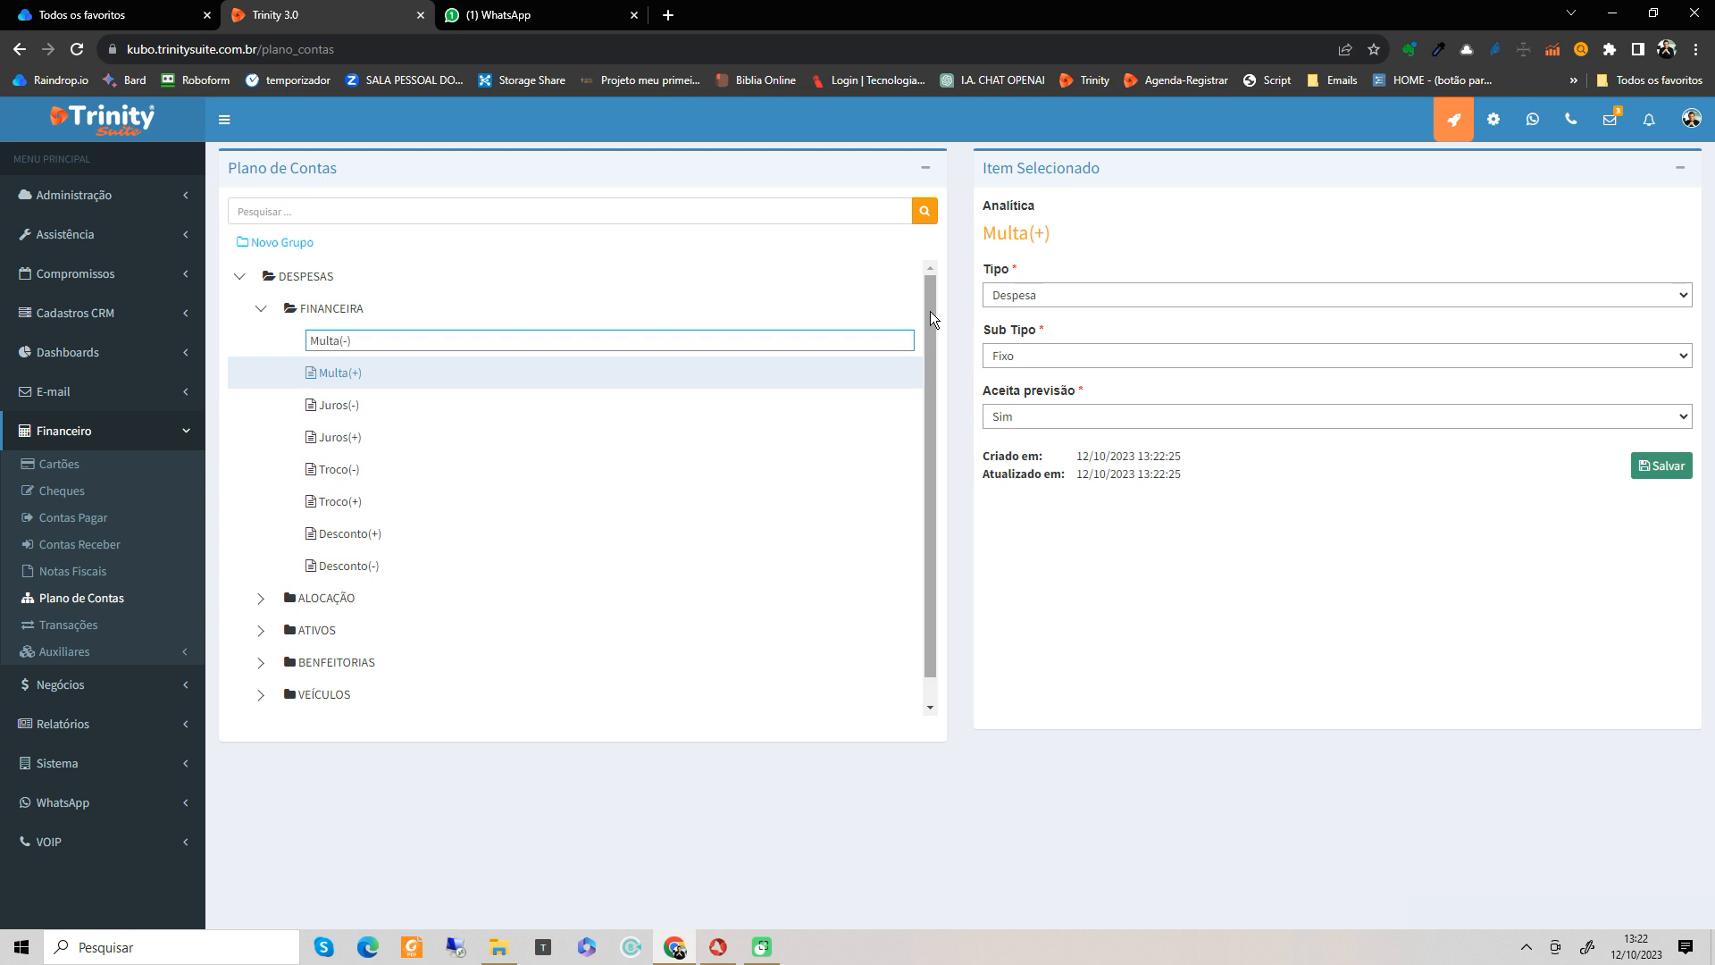
key("Return")
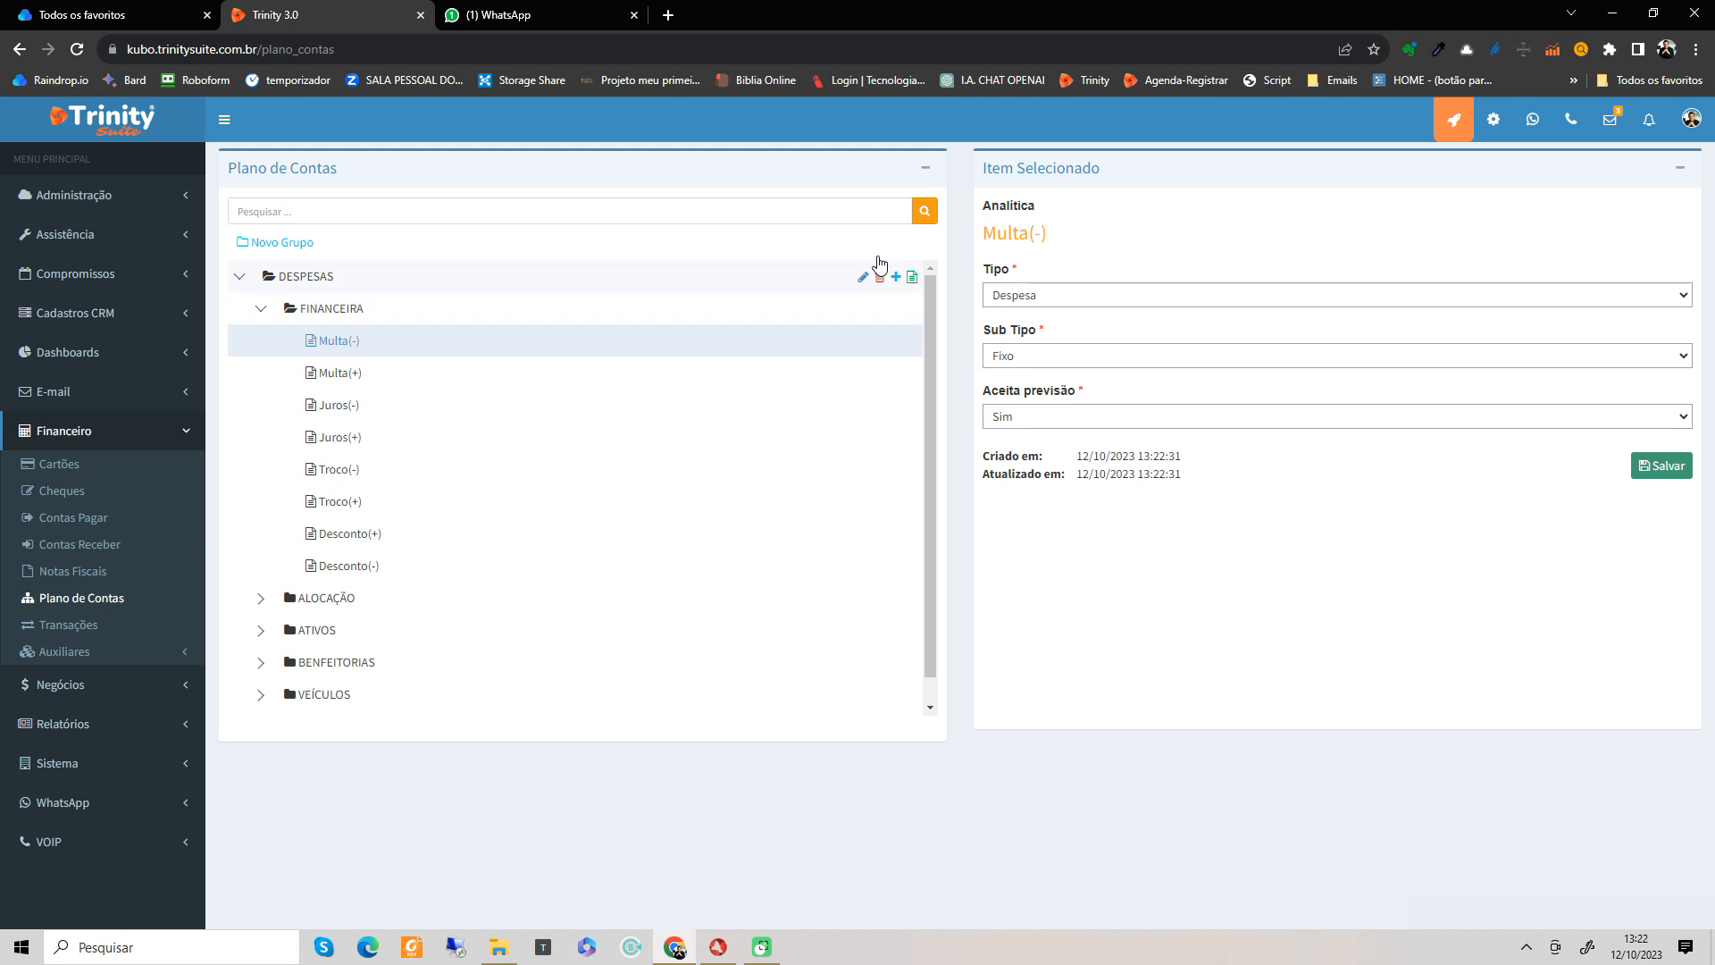
Step: Add the analytic accounts Taxa de Boleto and Taxa Adm de Cartão to the FINANCEIRA subgroup
left_click(914, 310)
type("Taxa de ")
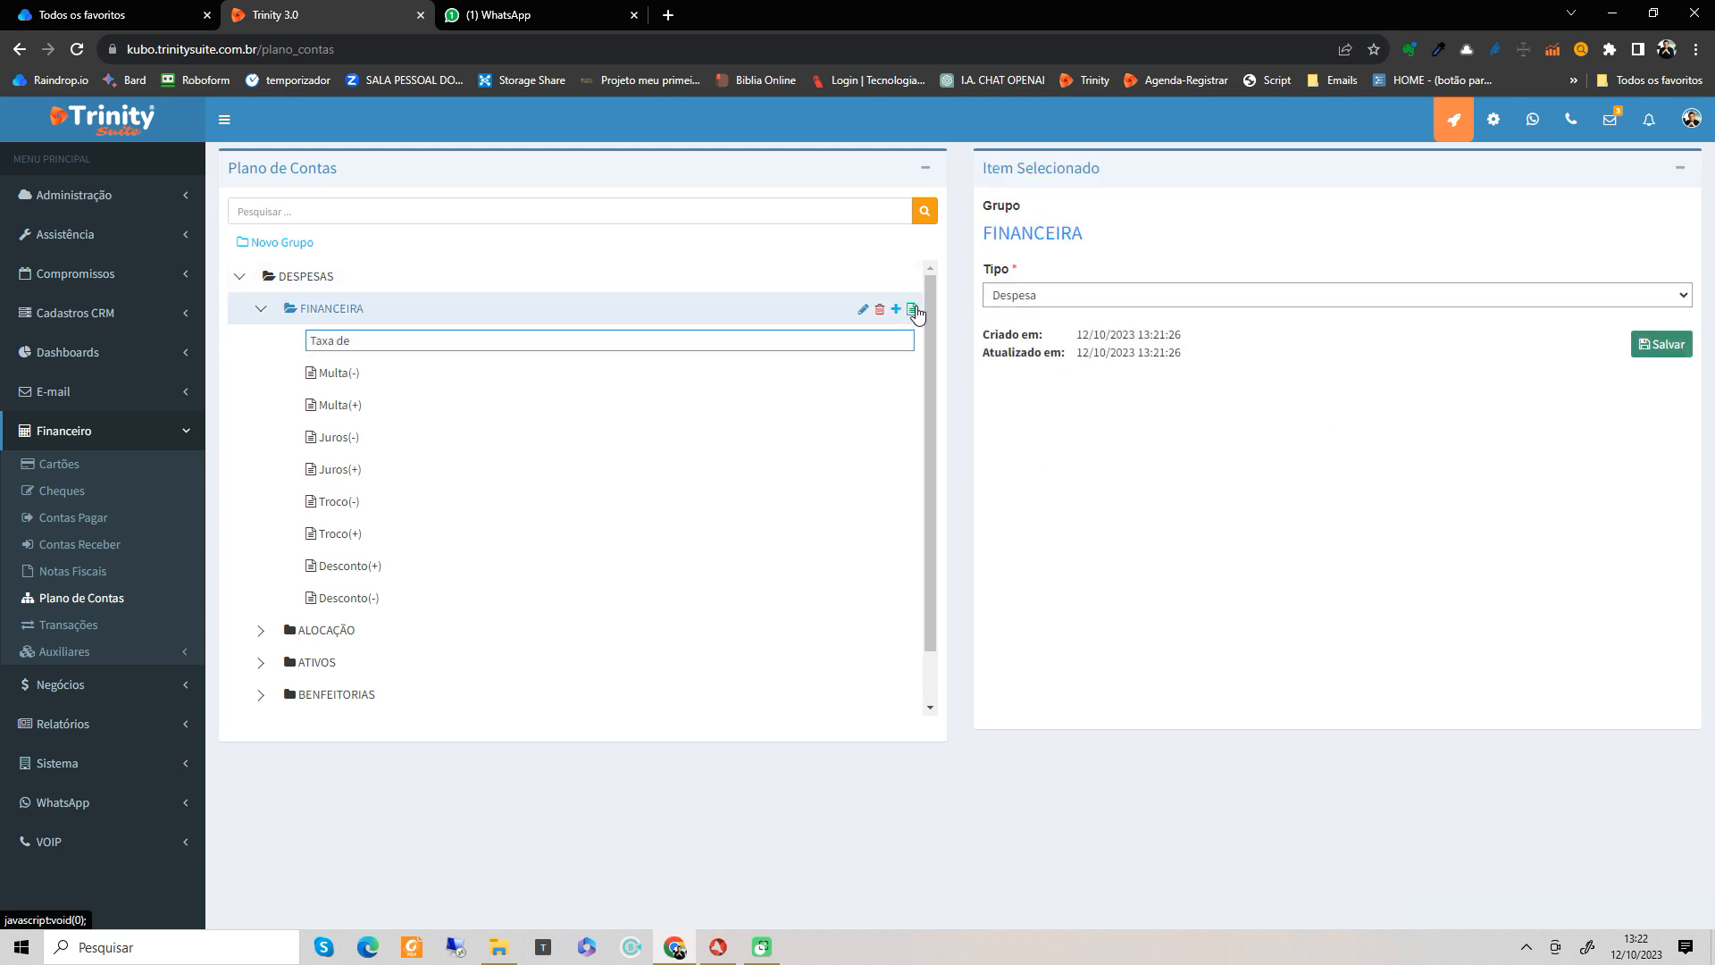
type("Boleto")
key("Return")
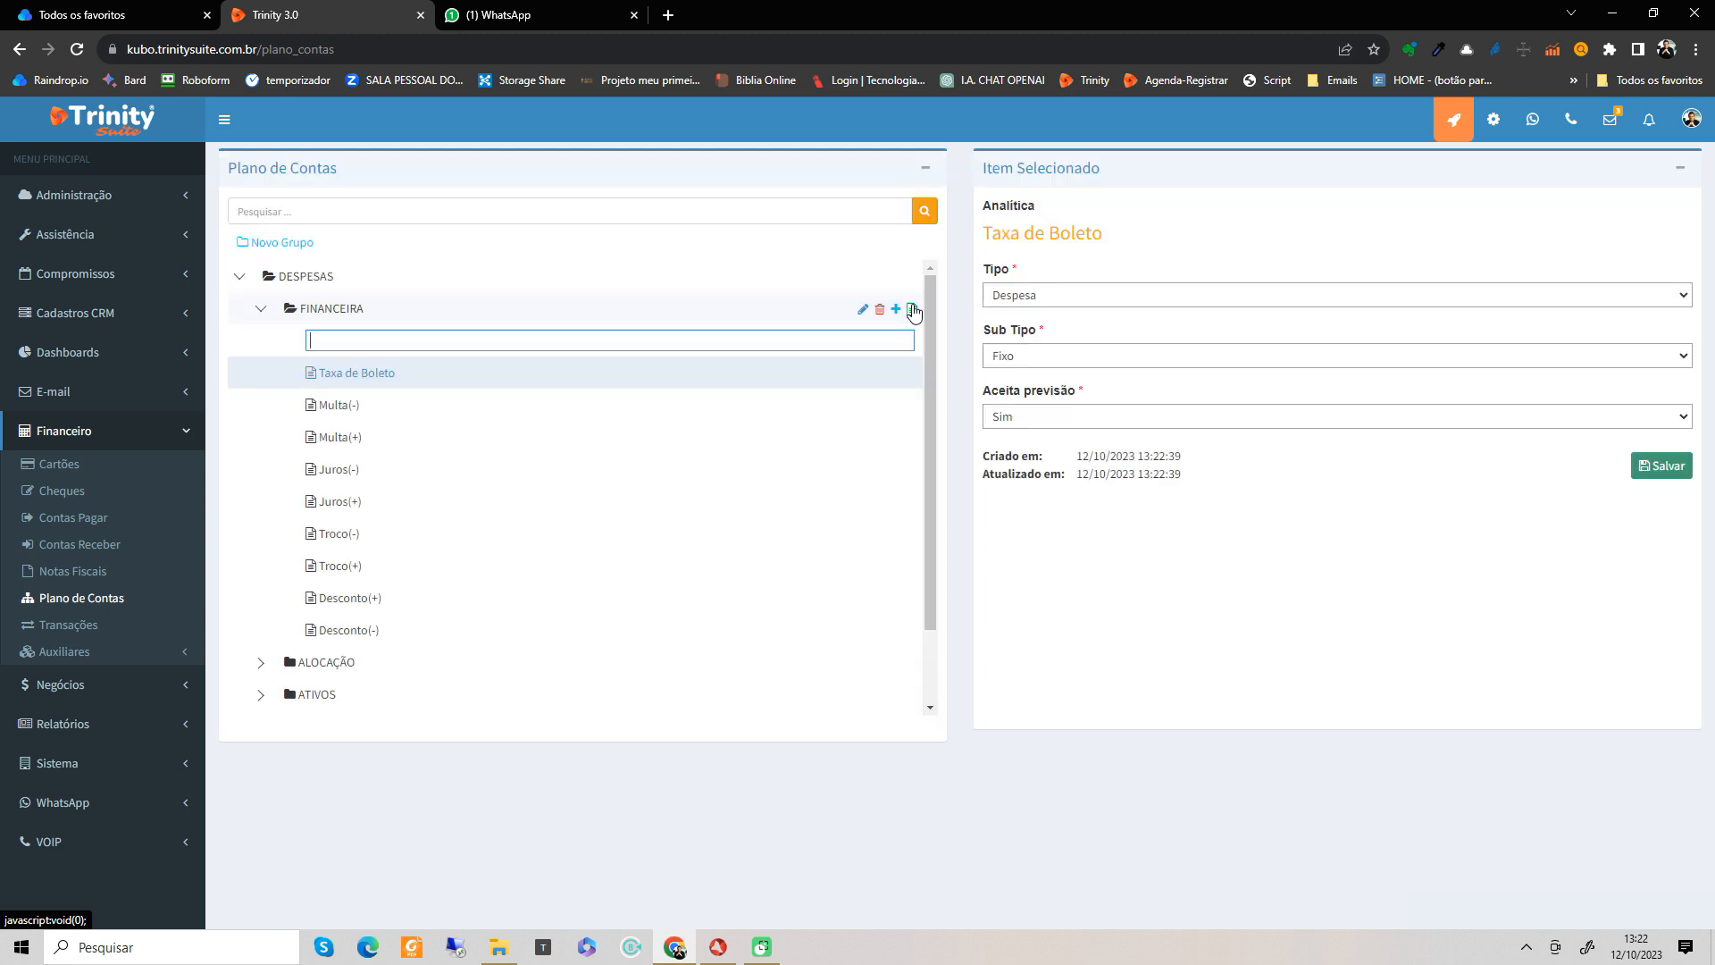
type("Taxa Adm de Cartão")
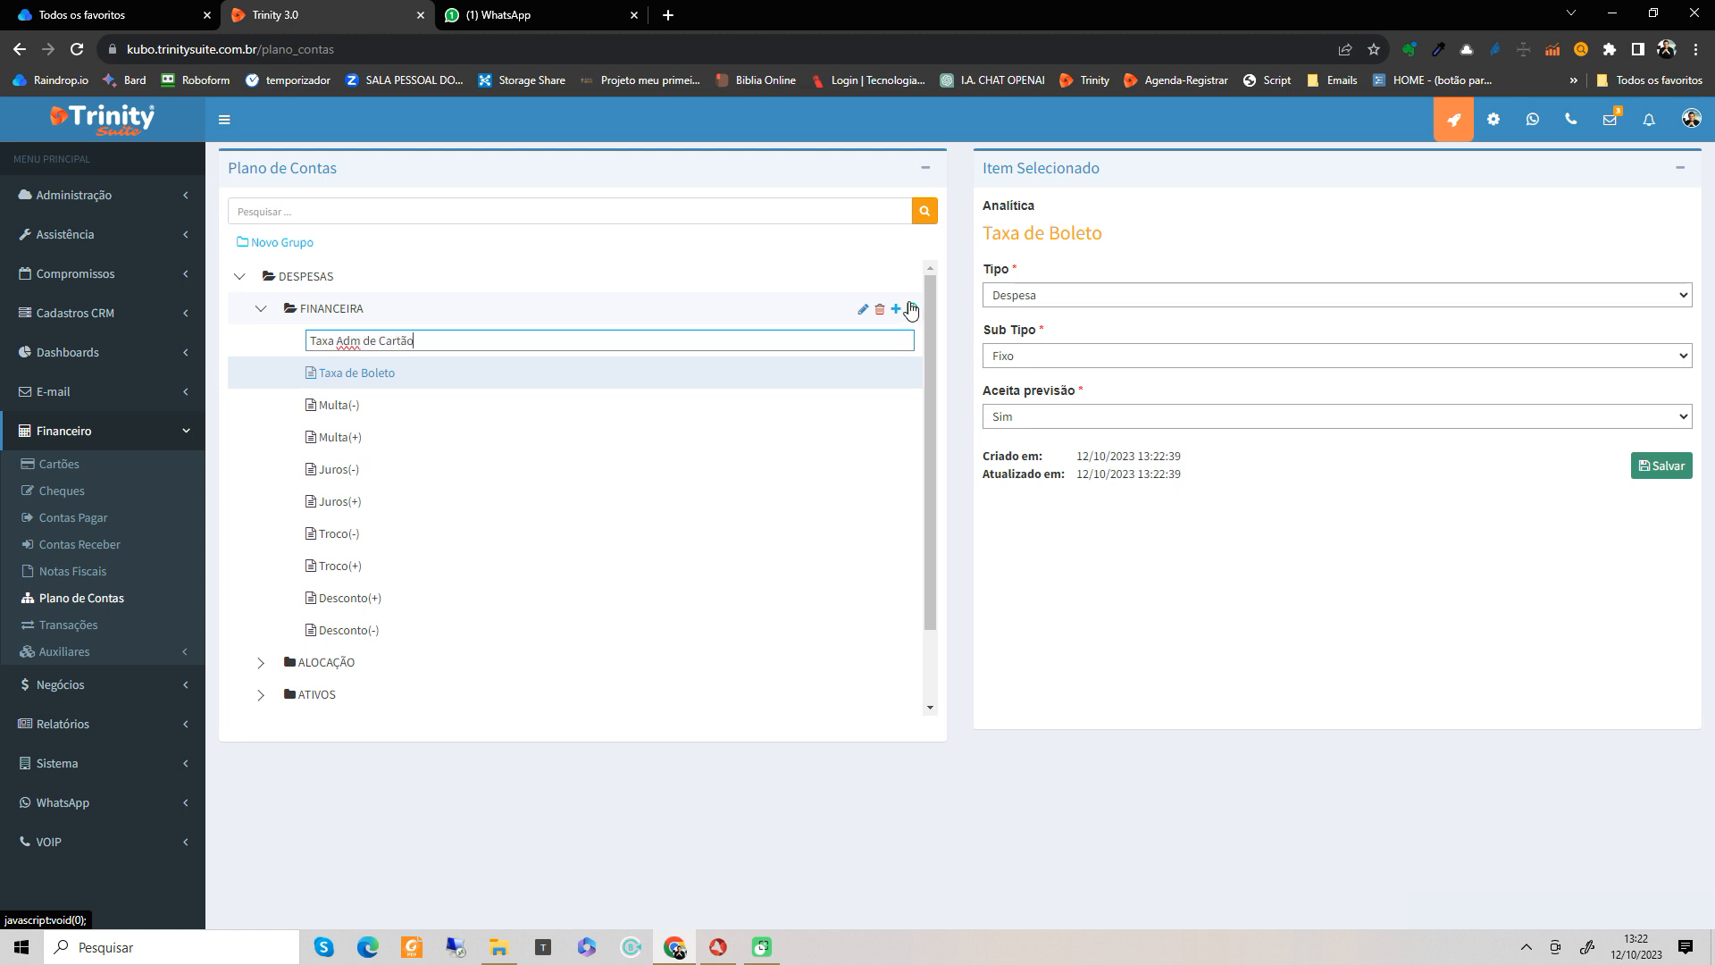
key("Return")
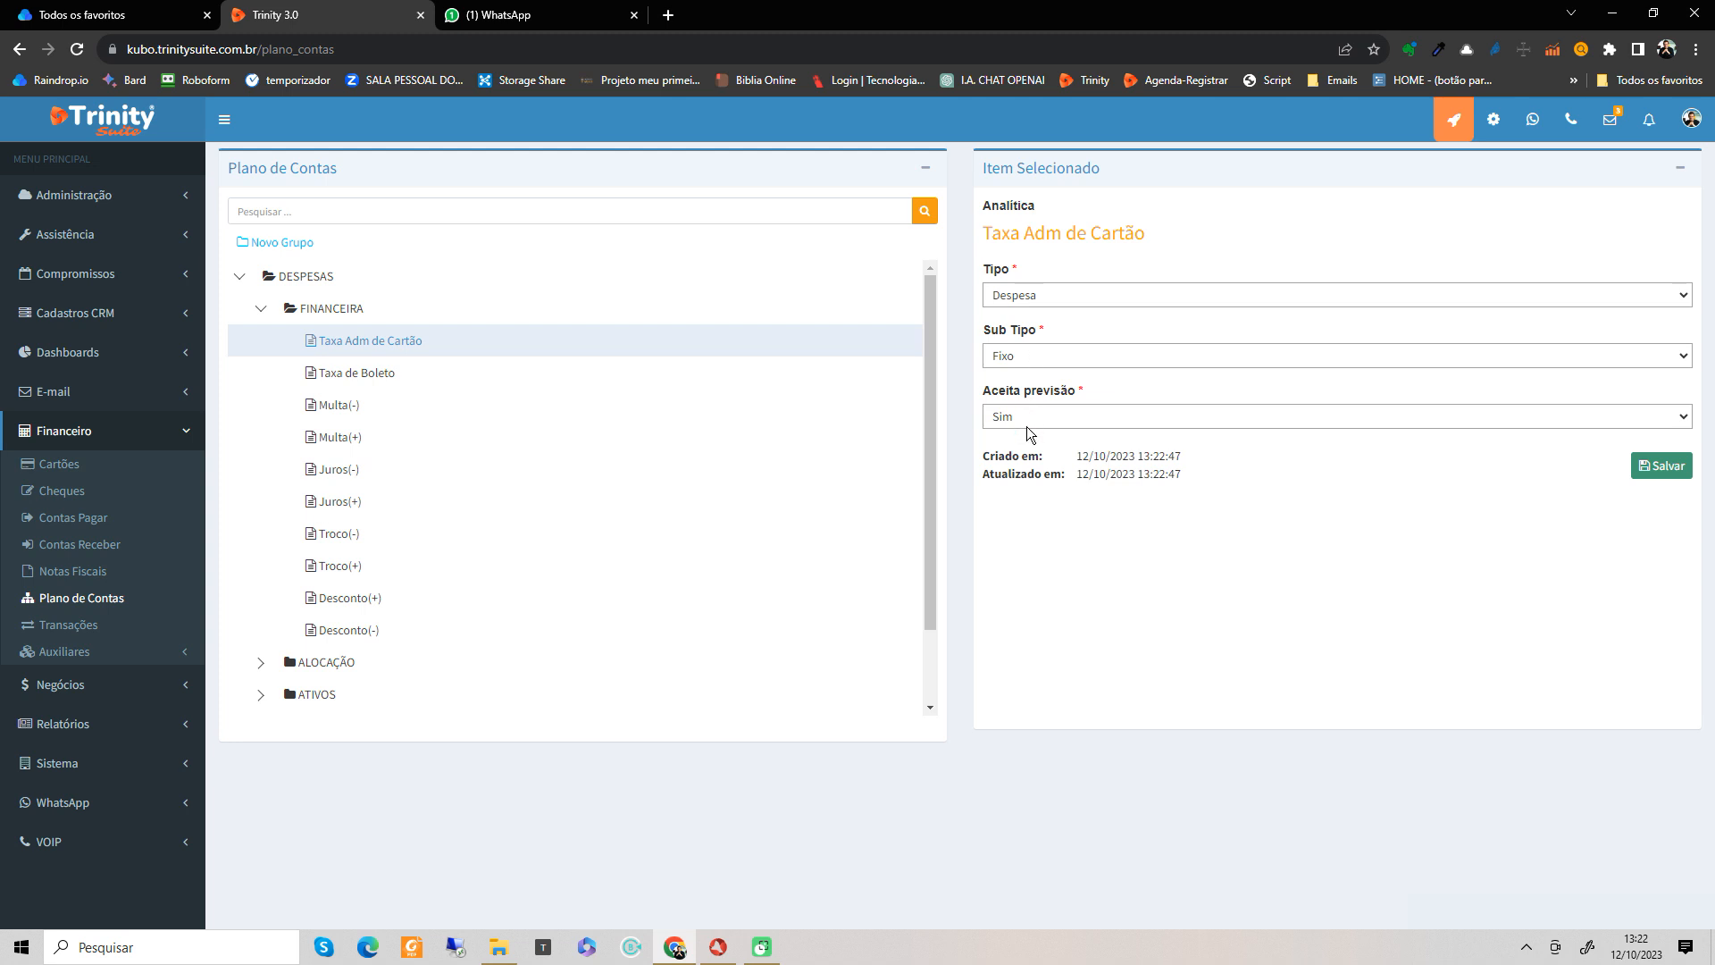
Step: Set the Multa(+) account to type Receita, subtype Não Operacional and Aceita previsão Não, and save it
left_click(353, 386)
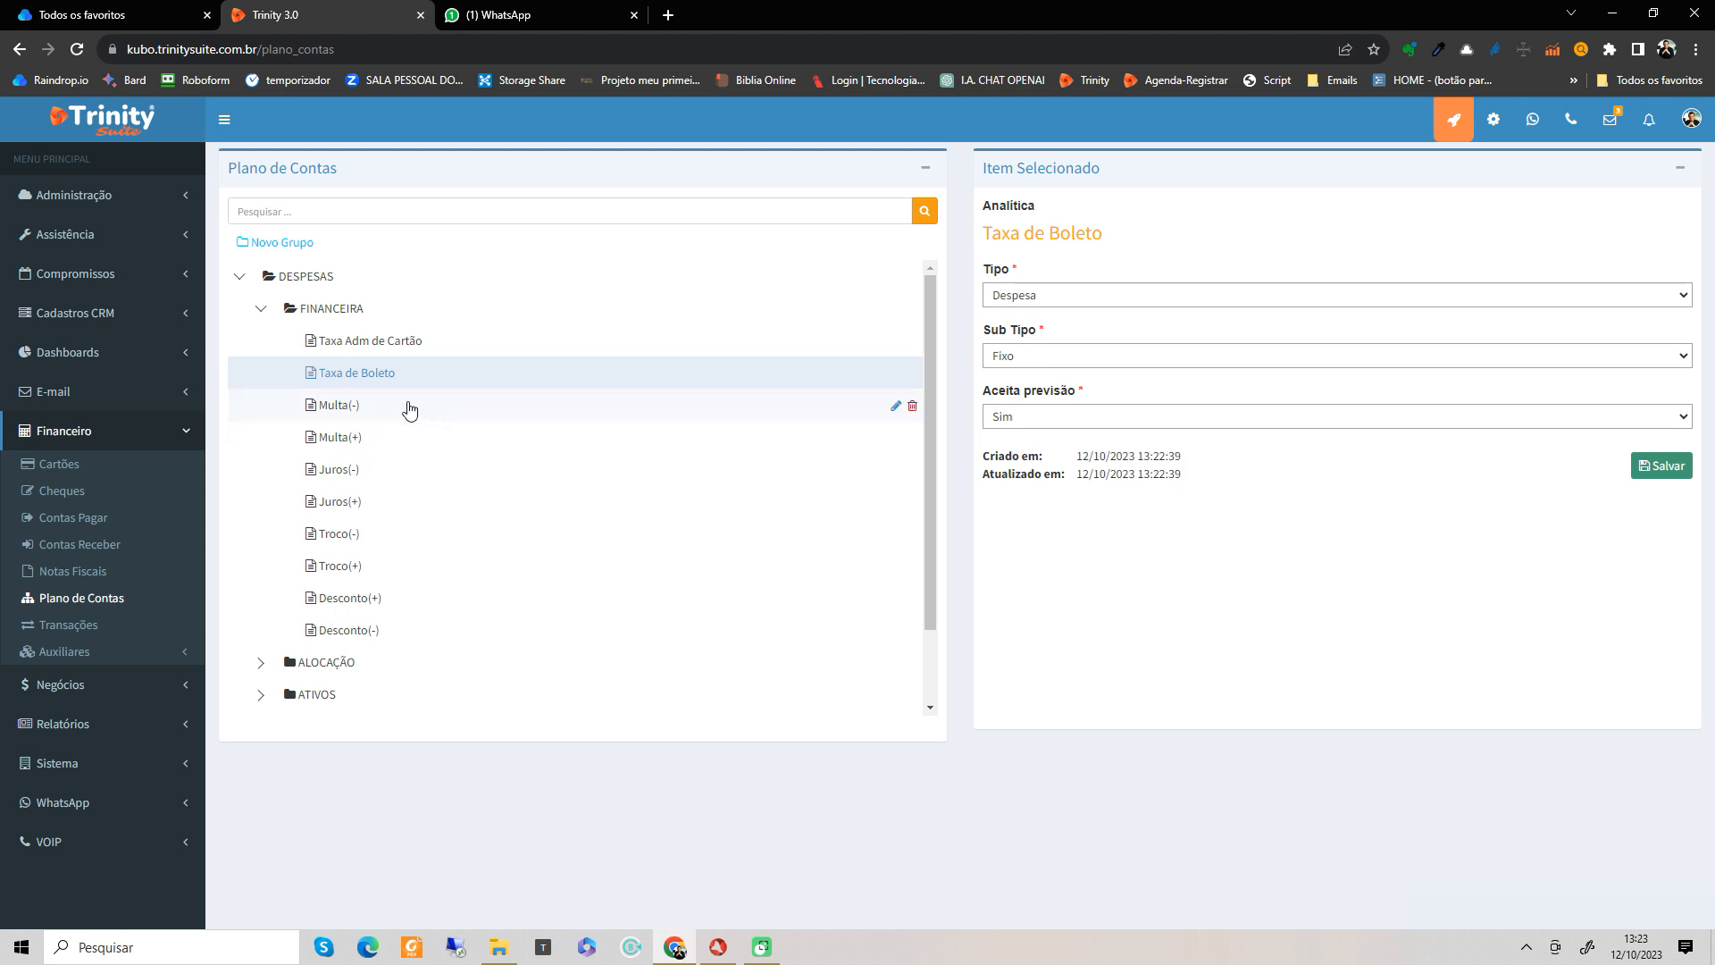
left_click(379, 405)
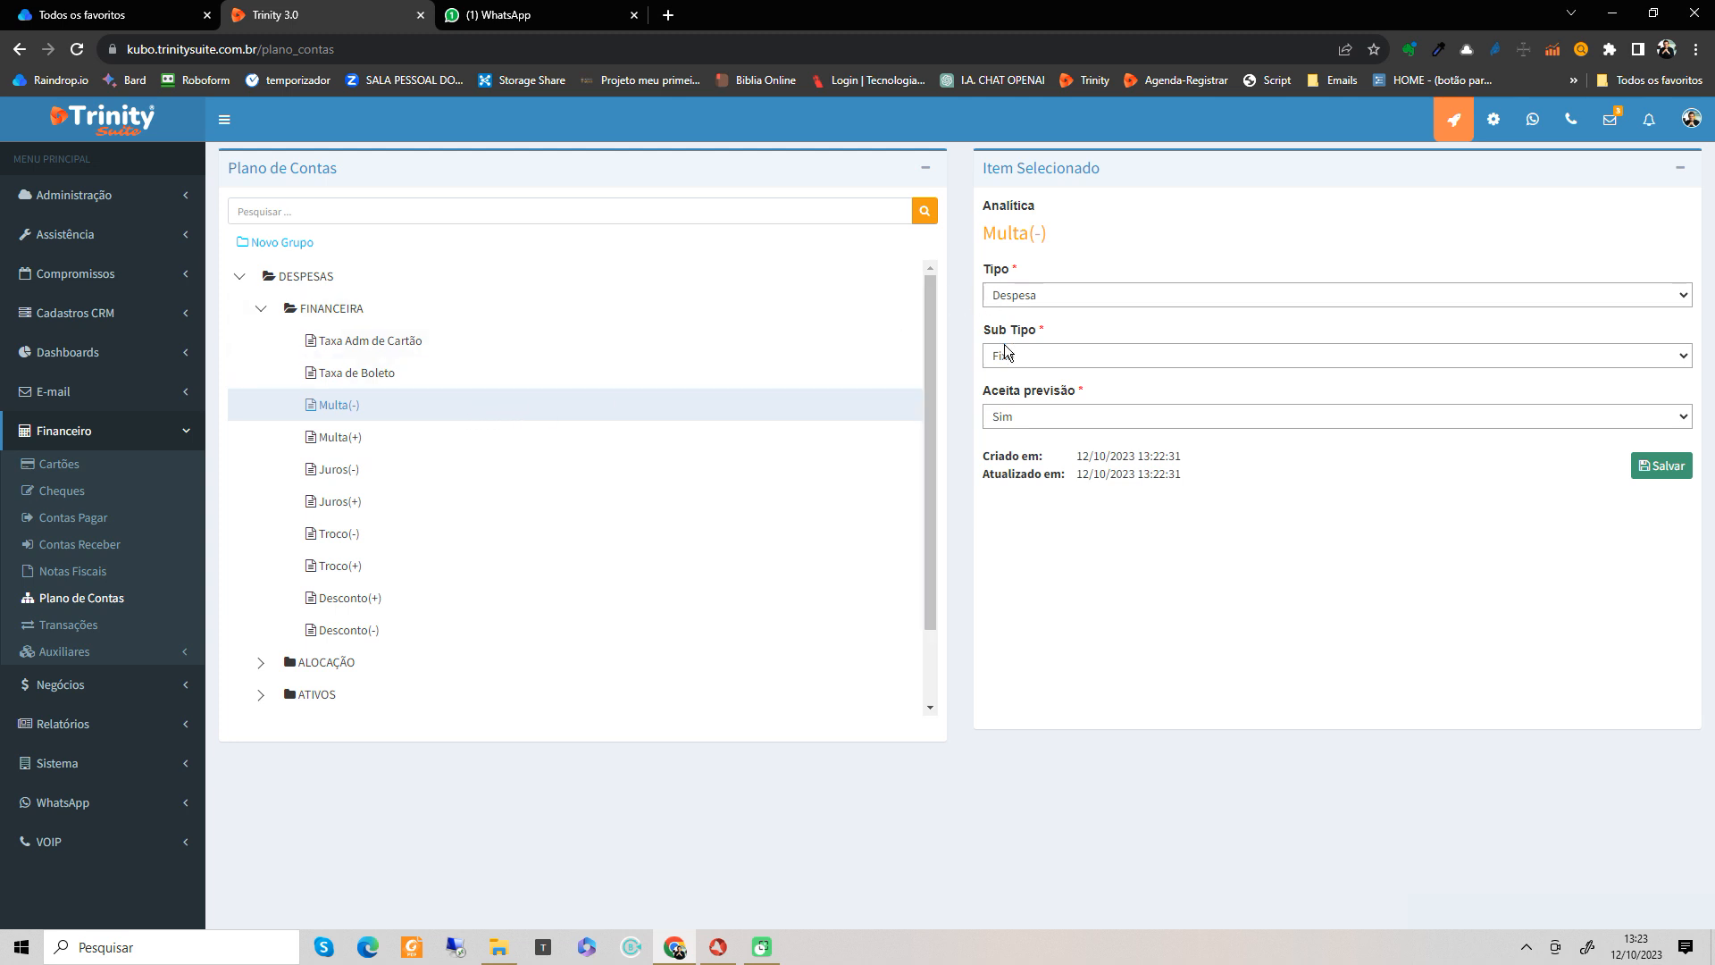
left_click(351, 441)
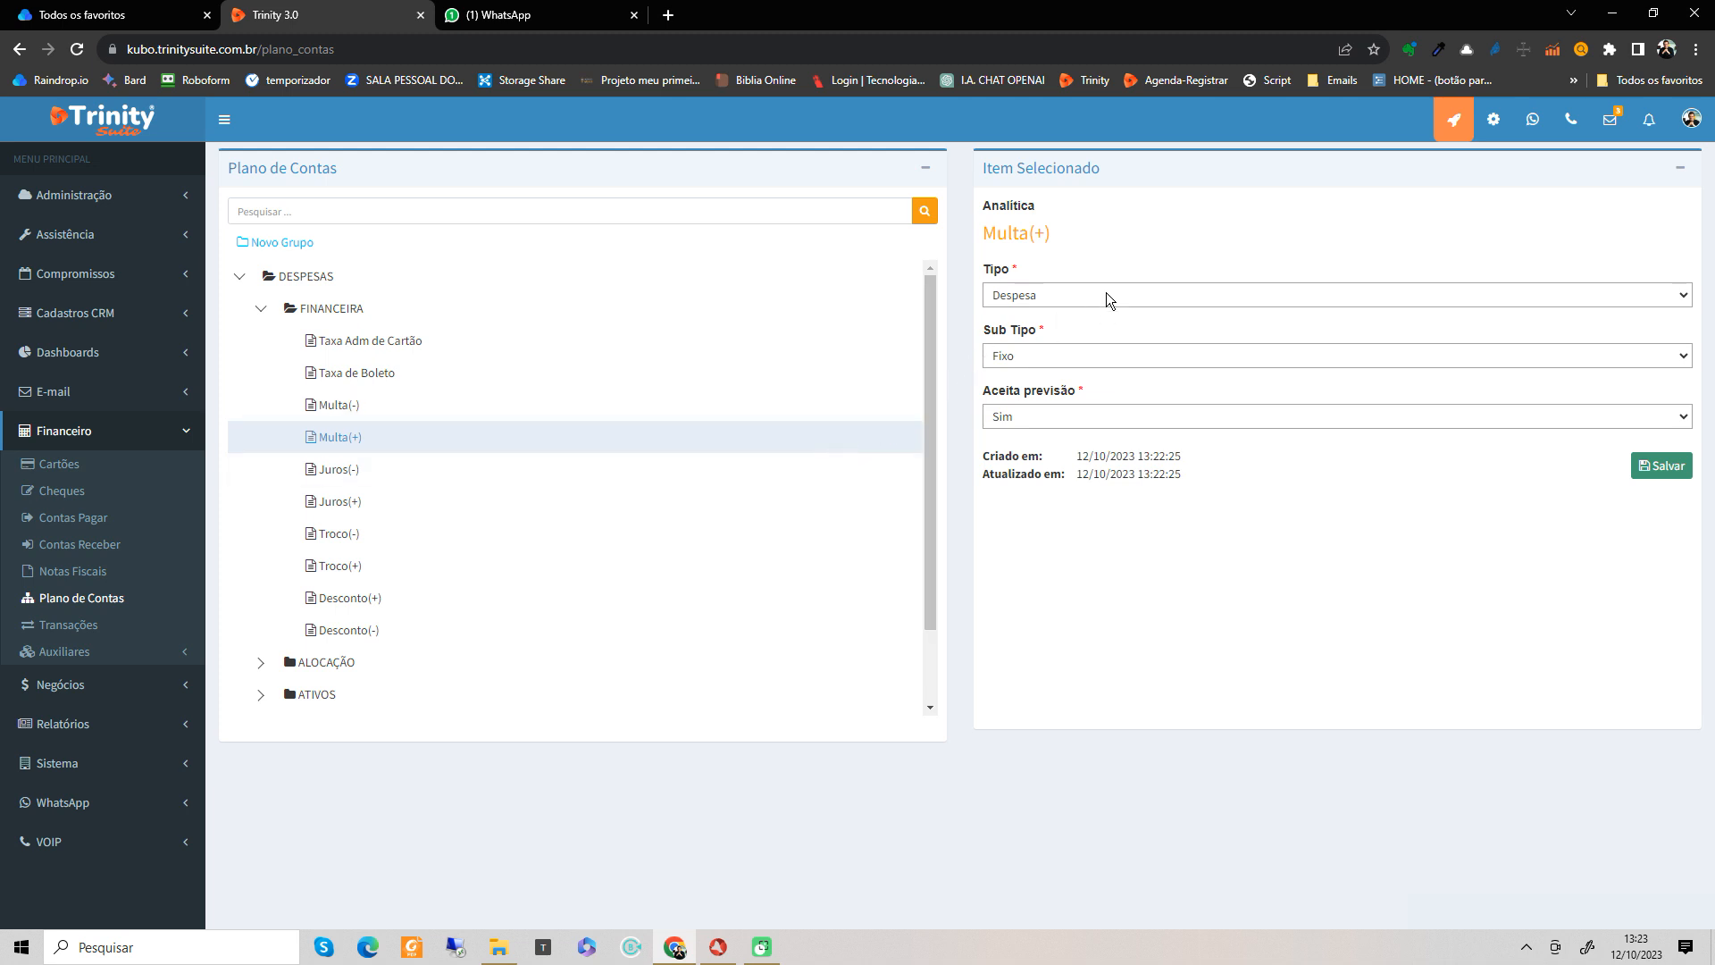
left_click(1106, 292)
left_click(1095, 314)
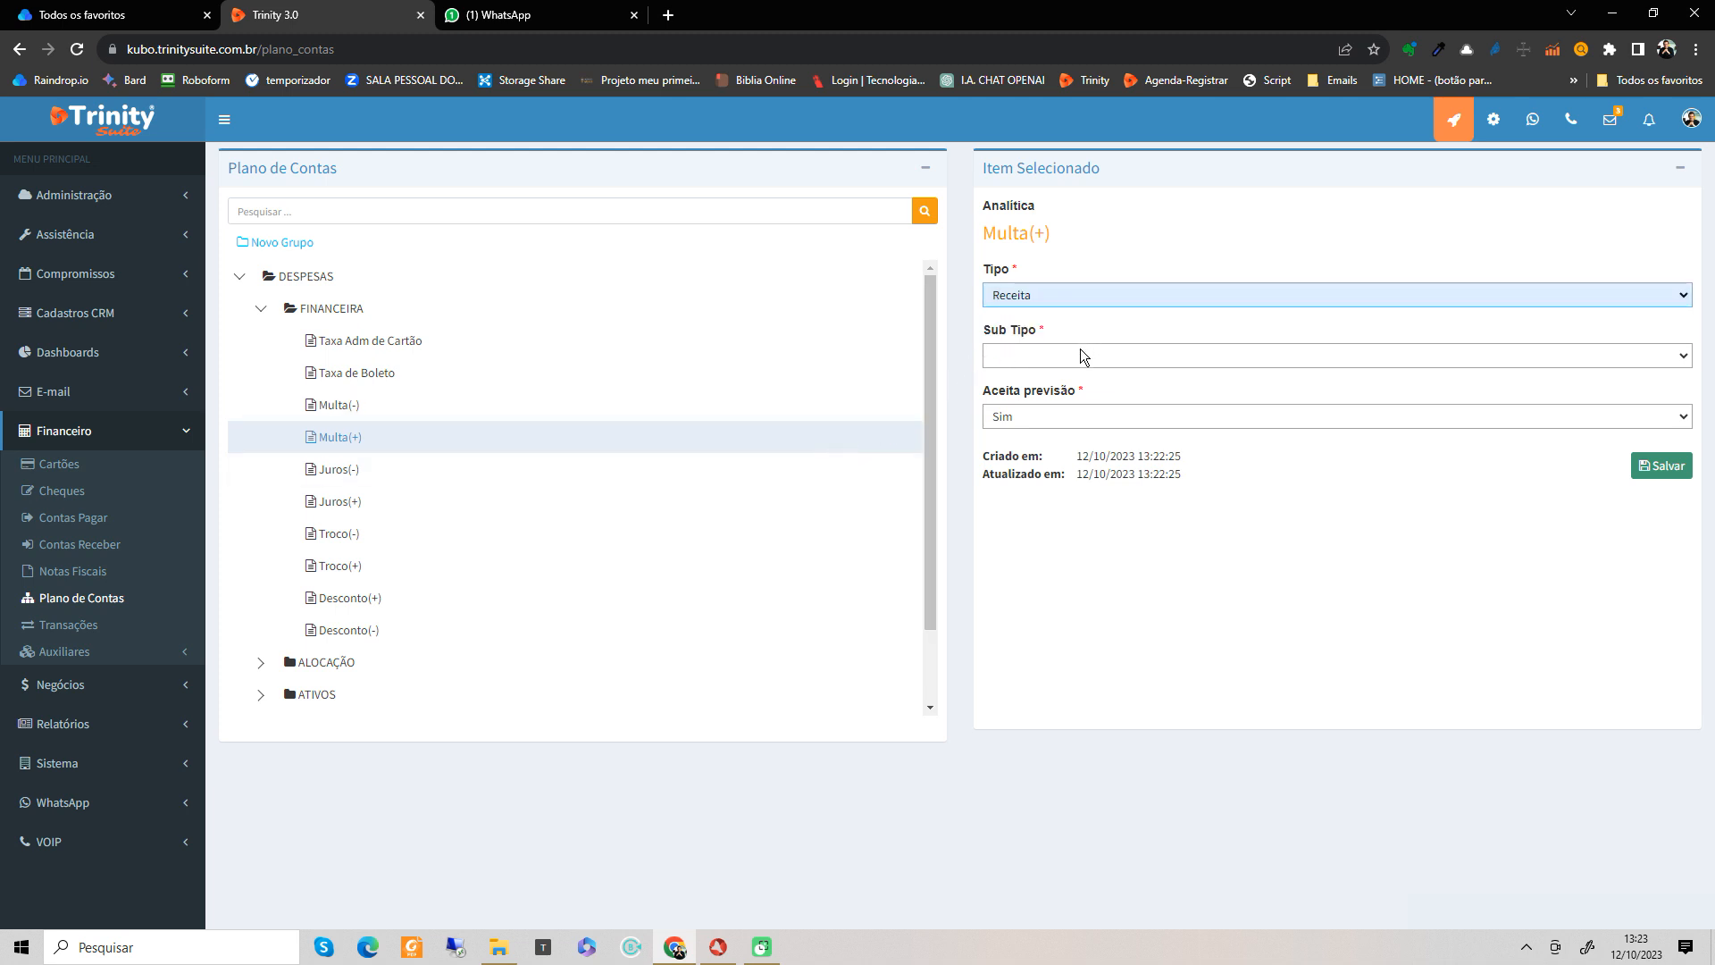
left_click(1079, 354)
left_click(1076, 394)
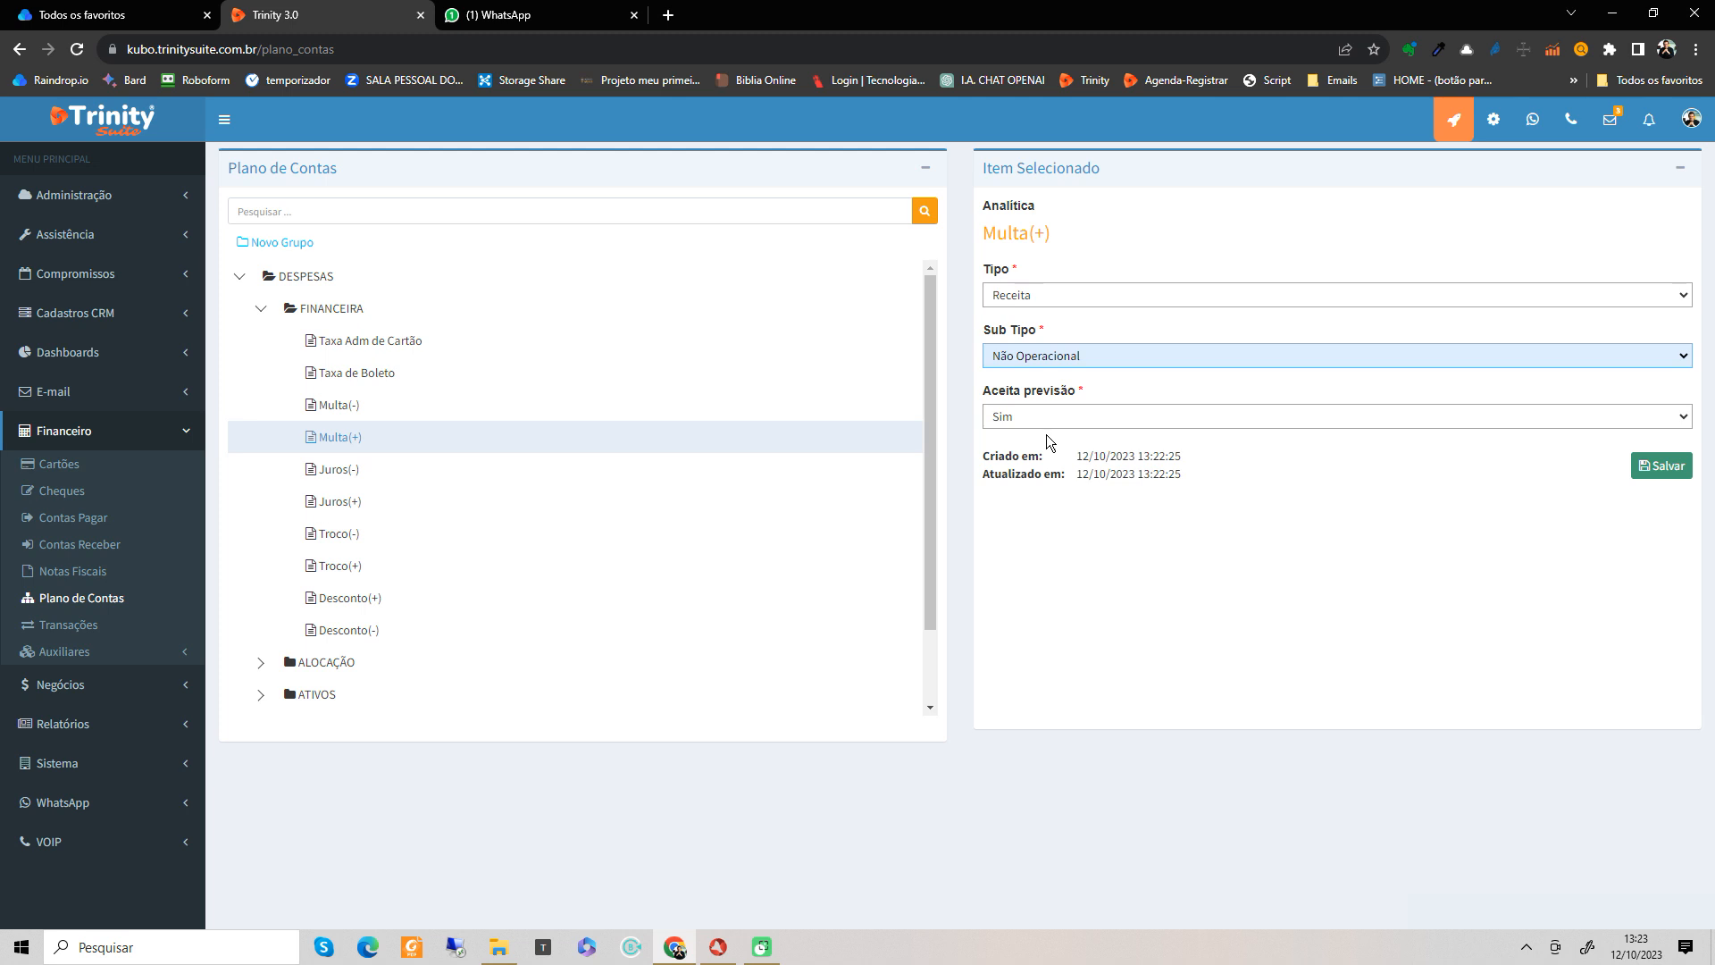
left_click(1038, 421)
left_click(1038, 455)
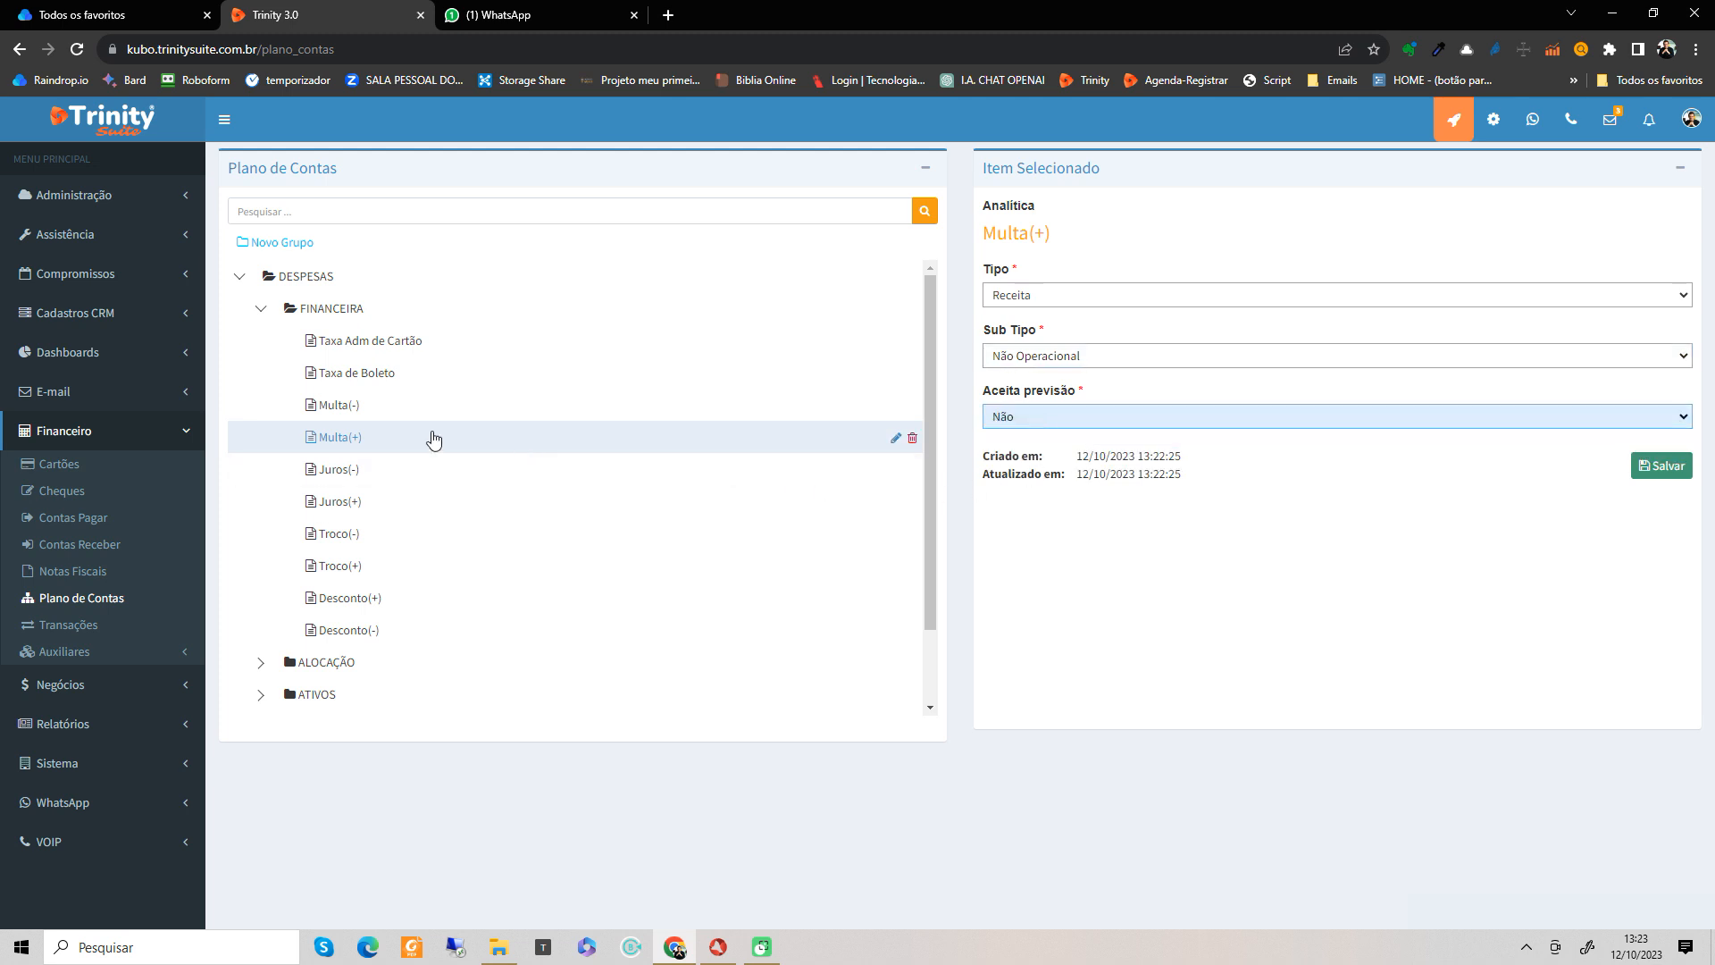
left_click(1666, 467)
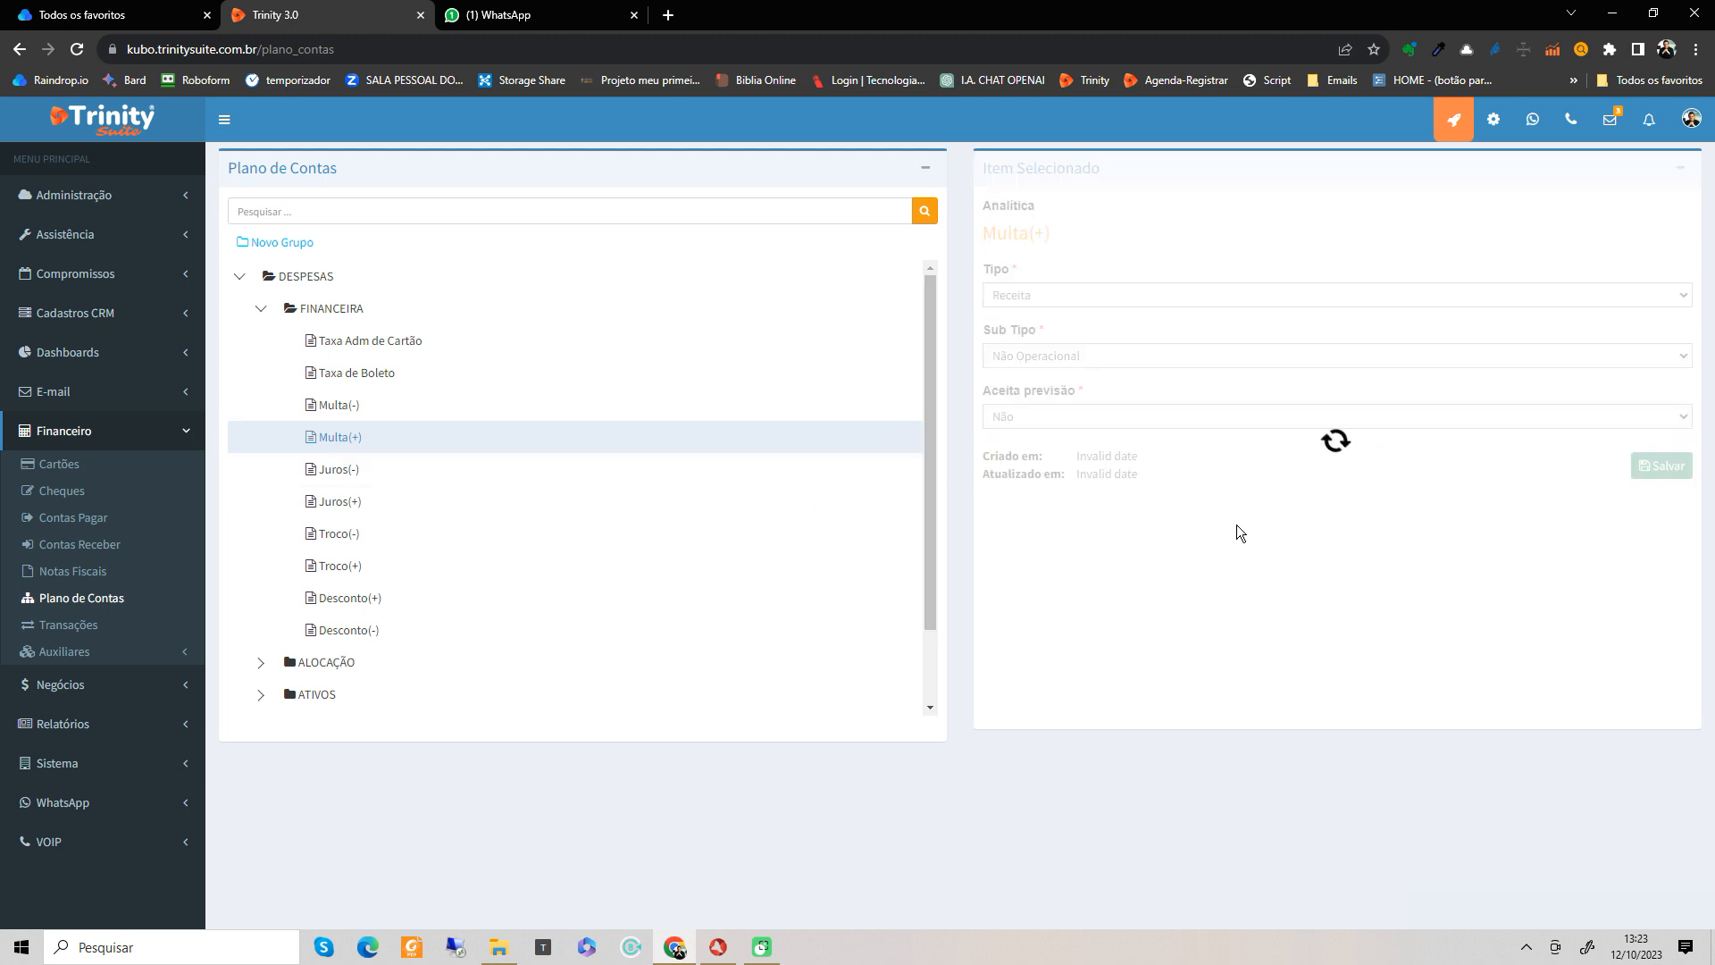
Step: Set the Juros(+) account to type Receita, subtype Não Operacional and Aceita previsão Não, and save it
left_click(349, 483)
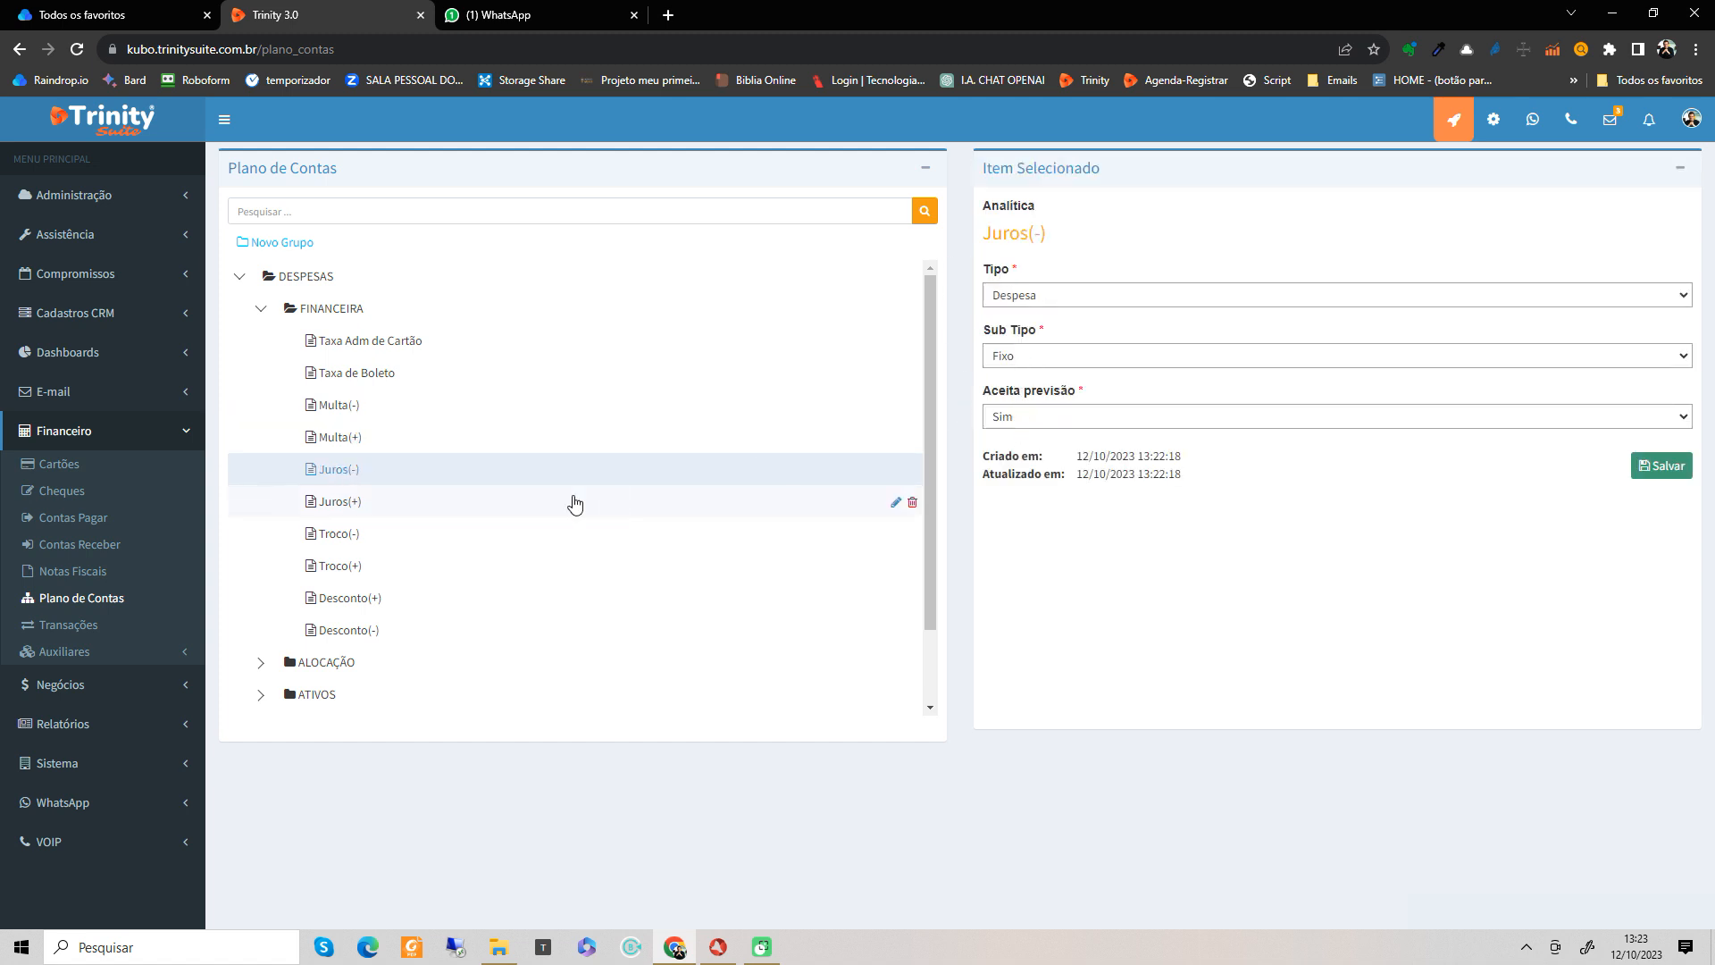
left_click(357, 506)
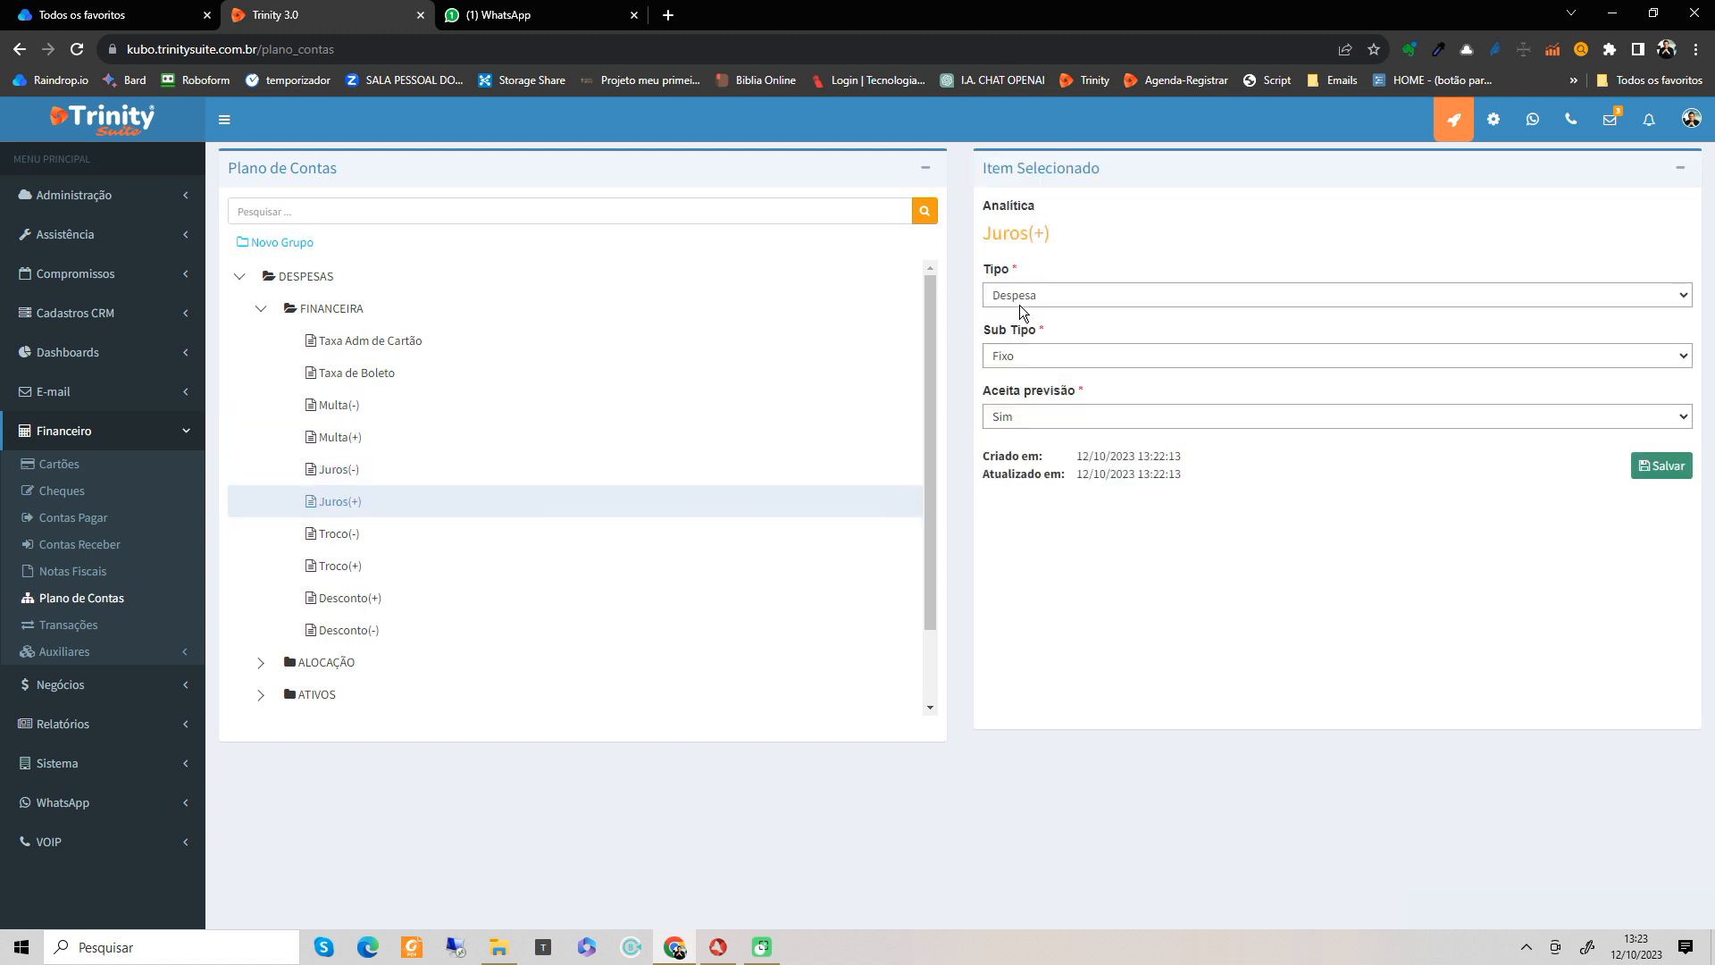
left_click(1059, 359)
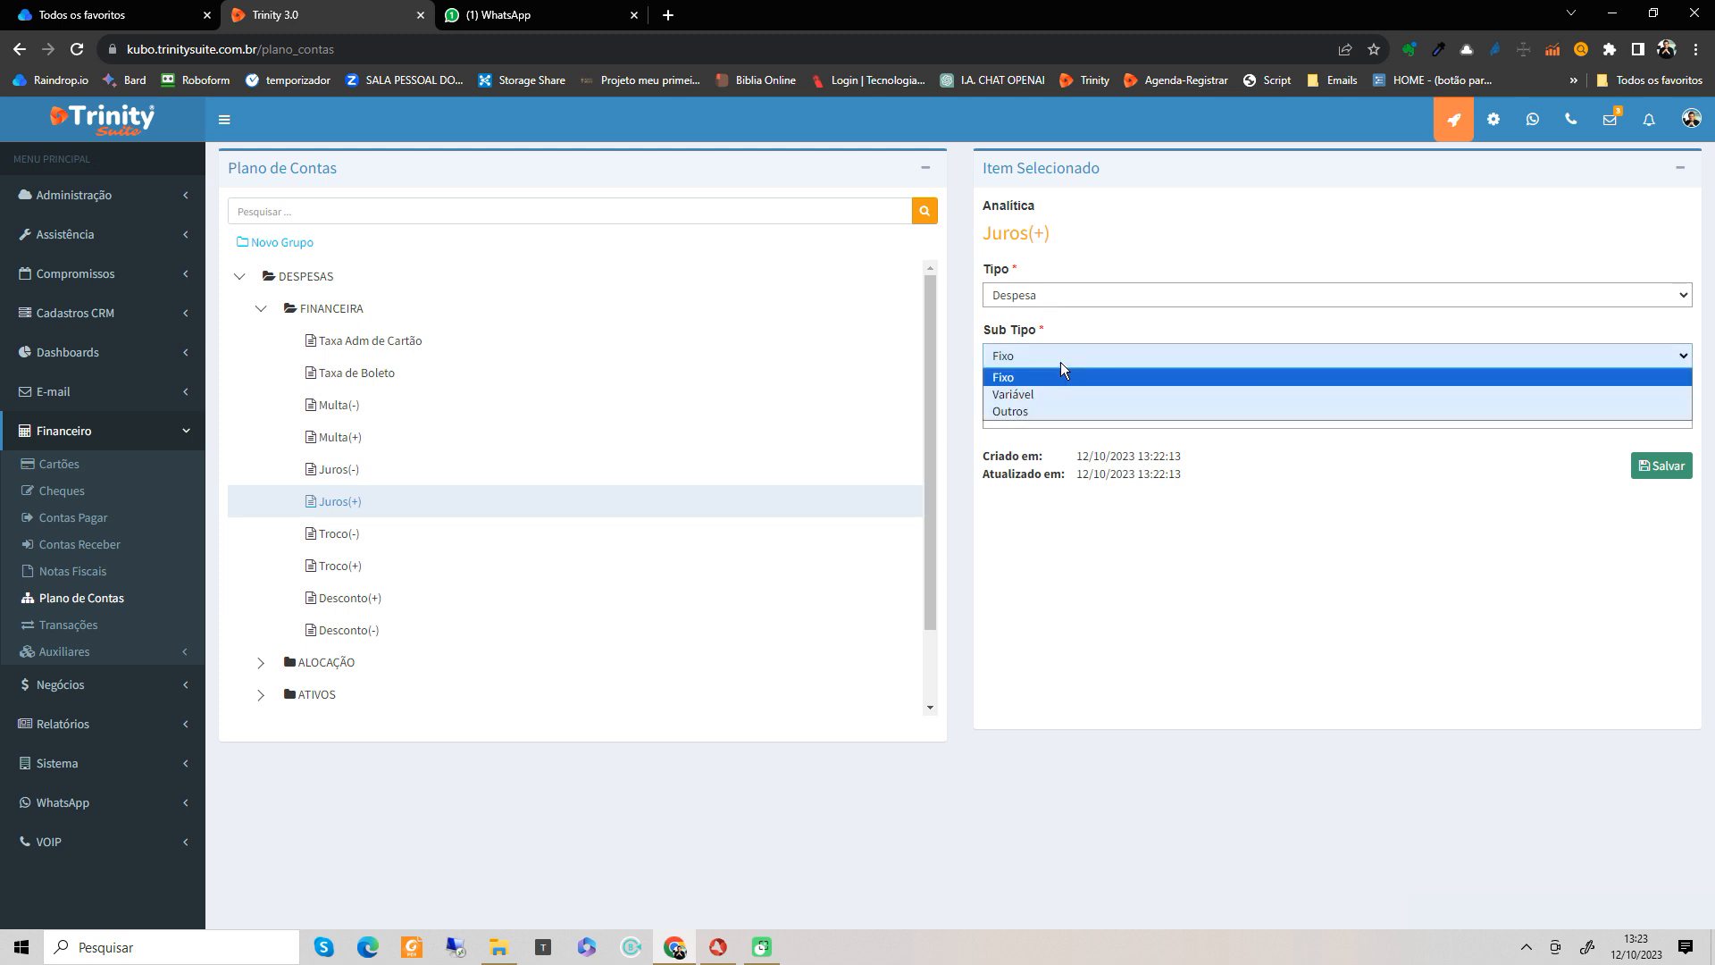
left_click(1054, 294)
left_click(1054, 318)
left_click(1059, 349)
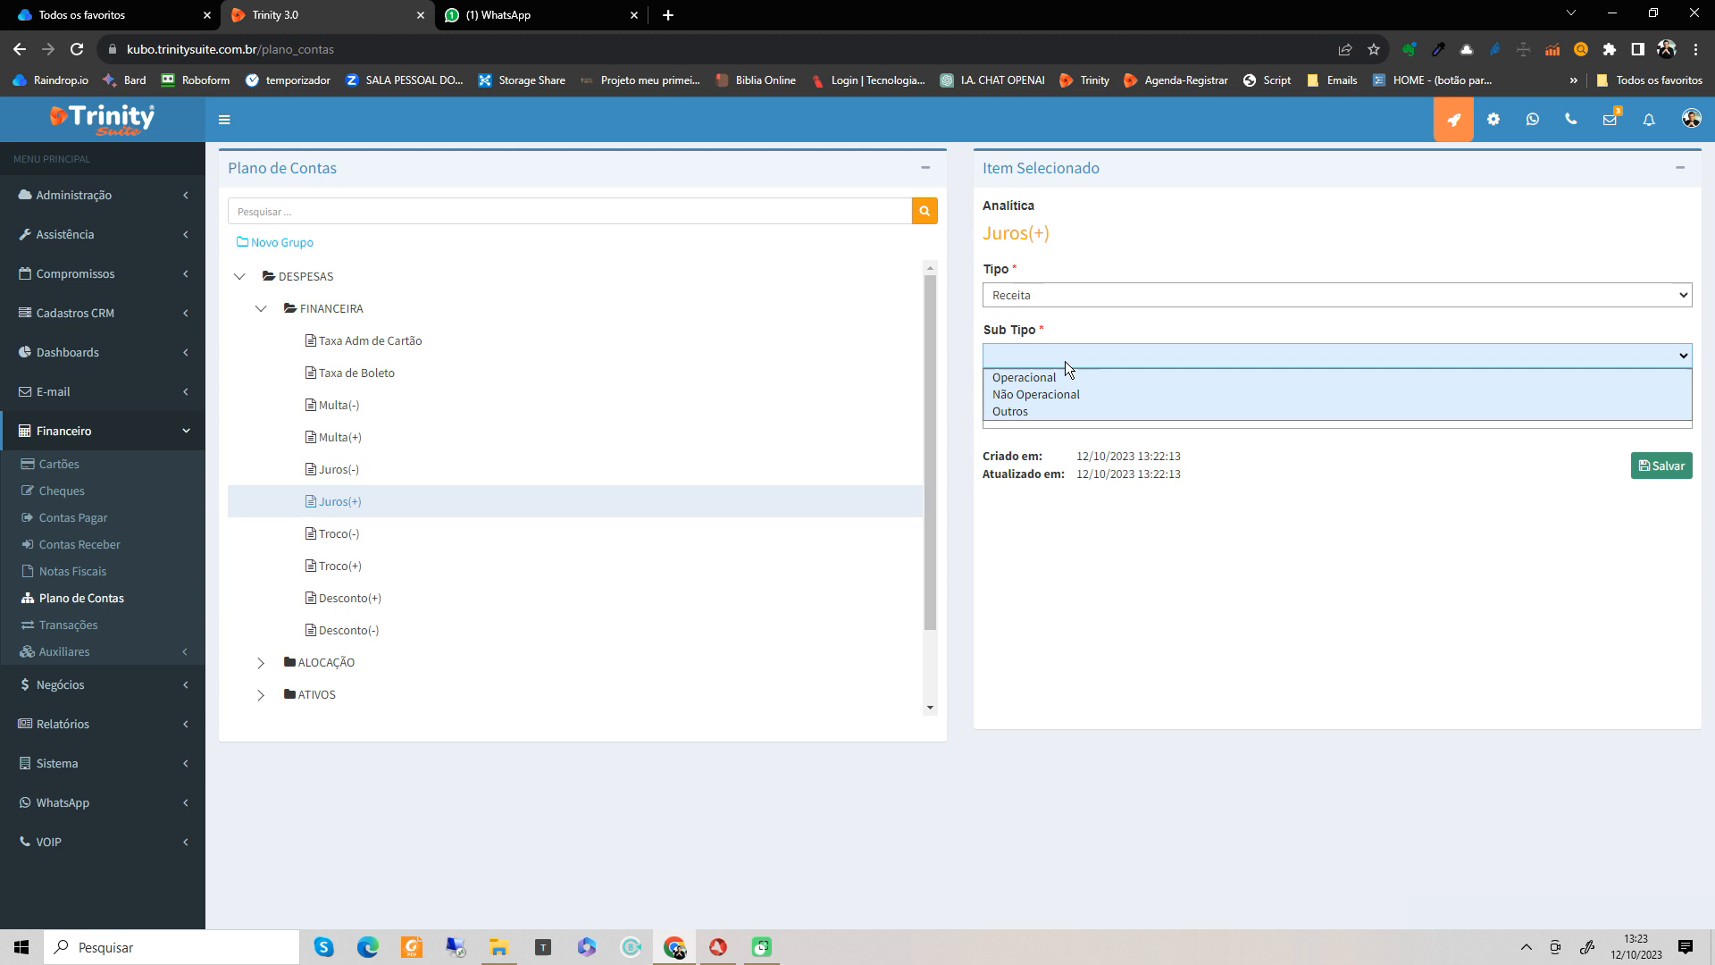
left_click(1068, 386)
left_click(1047, 418)
left_click(1043, 456)
left_click(1661, 465)
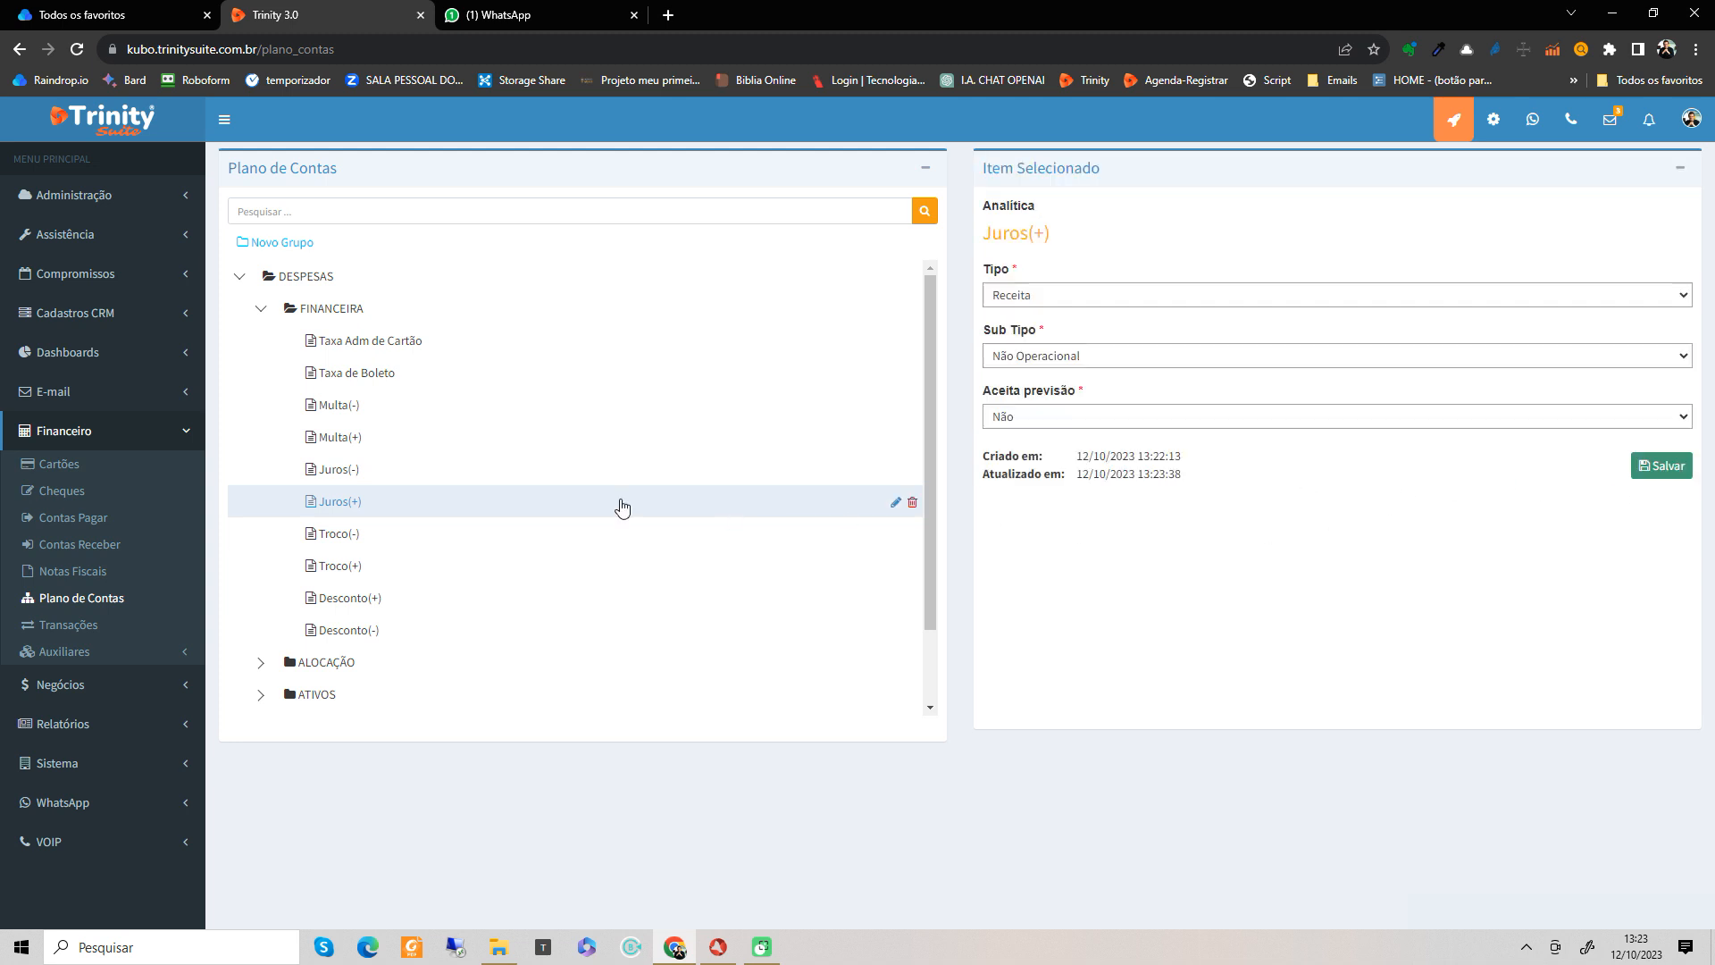
Step: Set Aceita previsão to Não for the Troco(-) account and save it
left_click(340, 545)
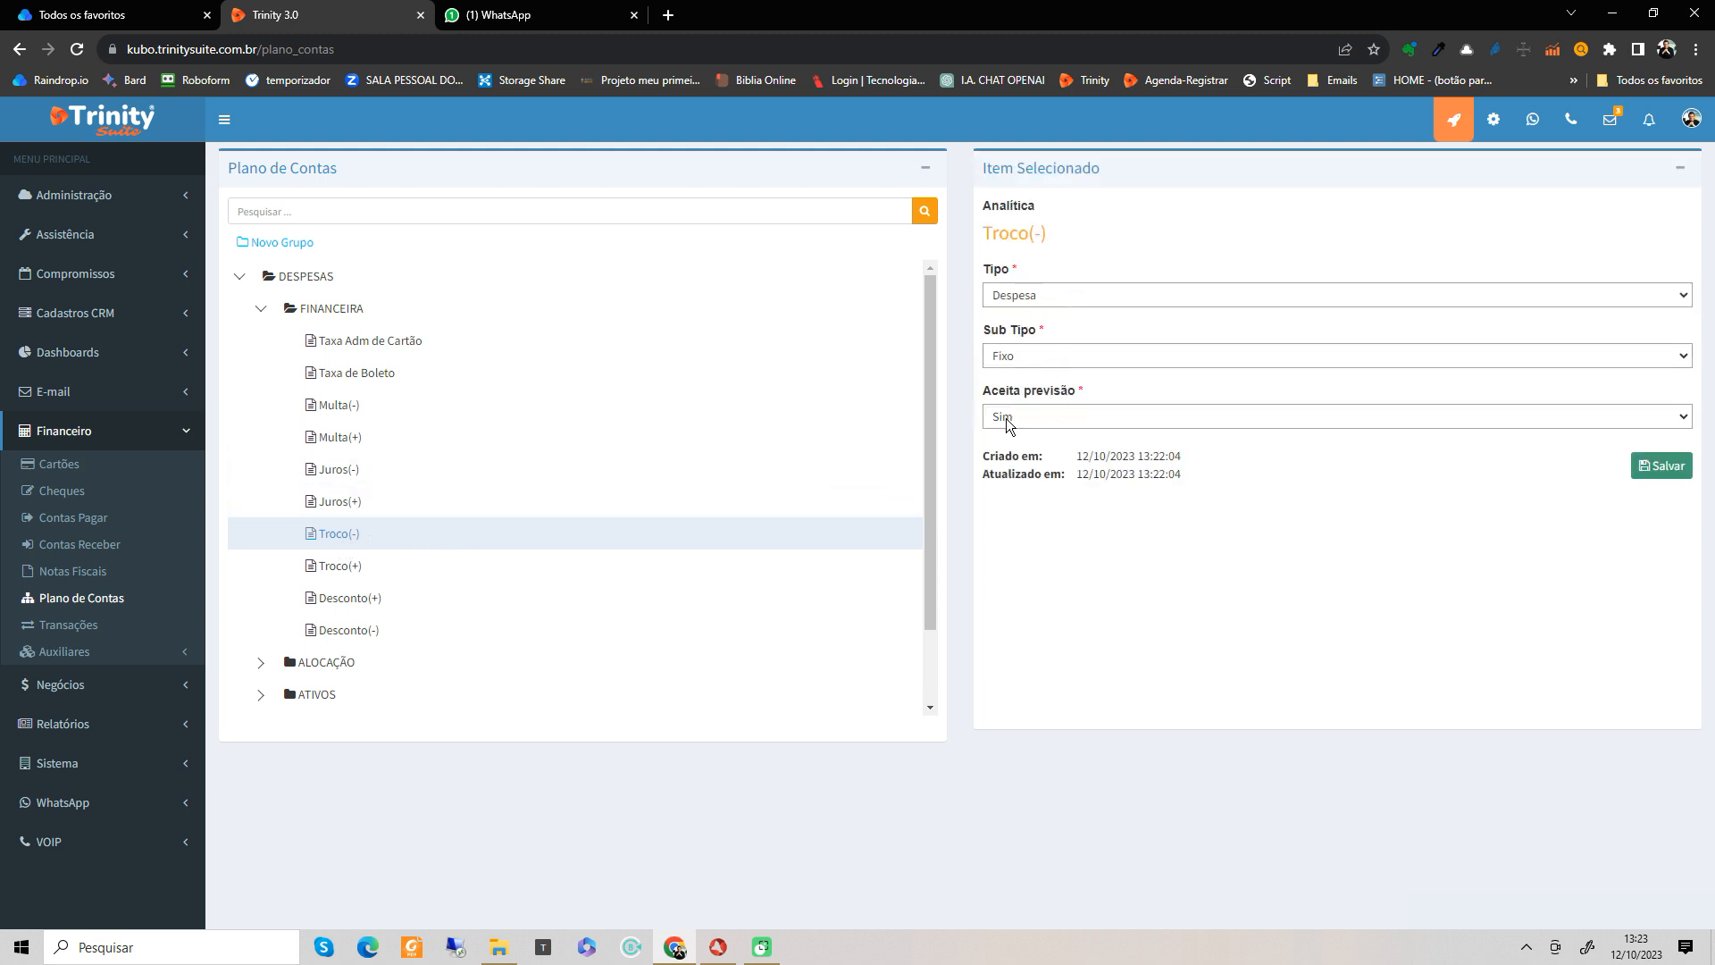
left_click(1049, 415)
left_click(1054, 453)
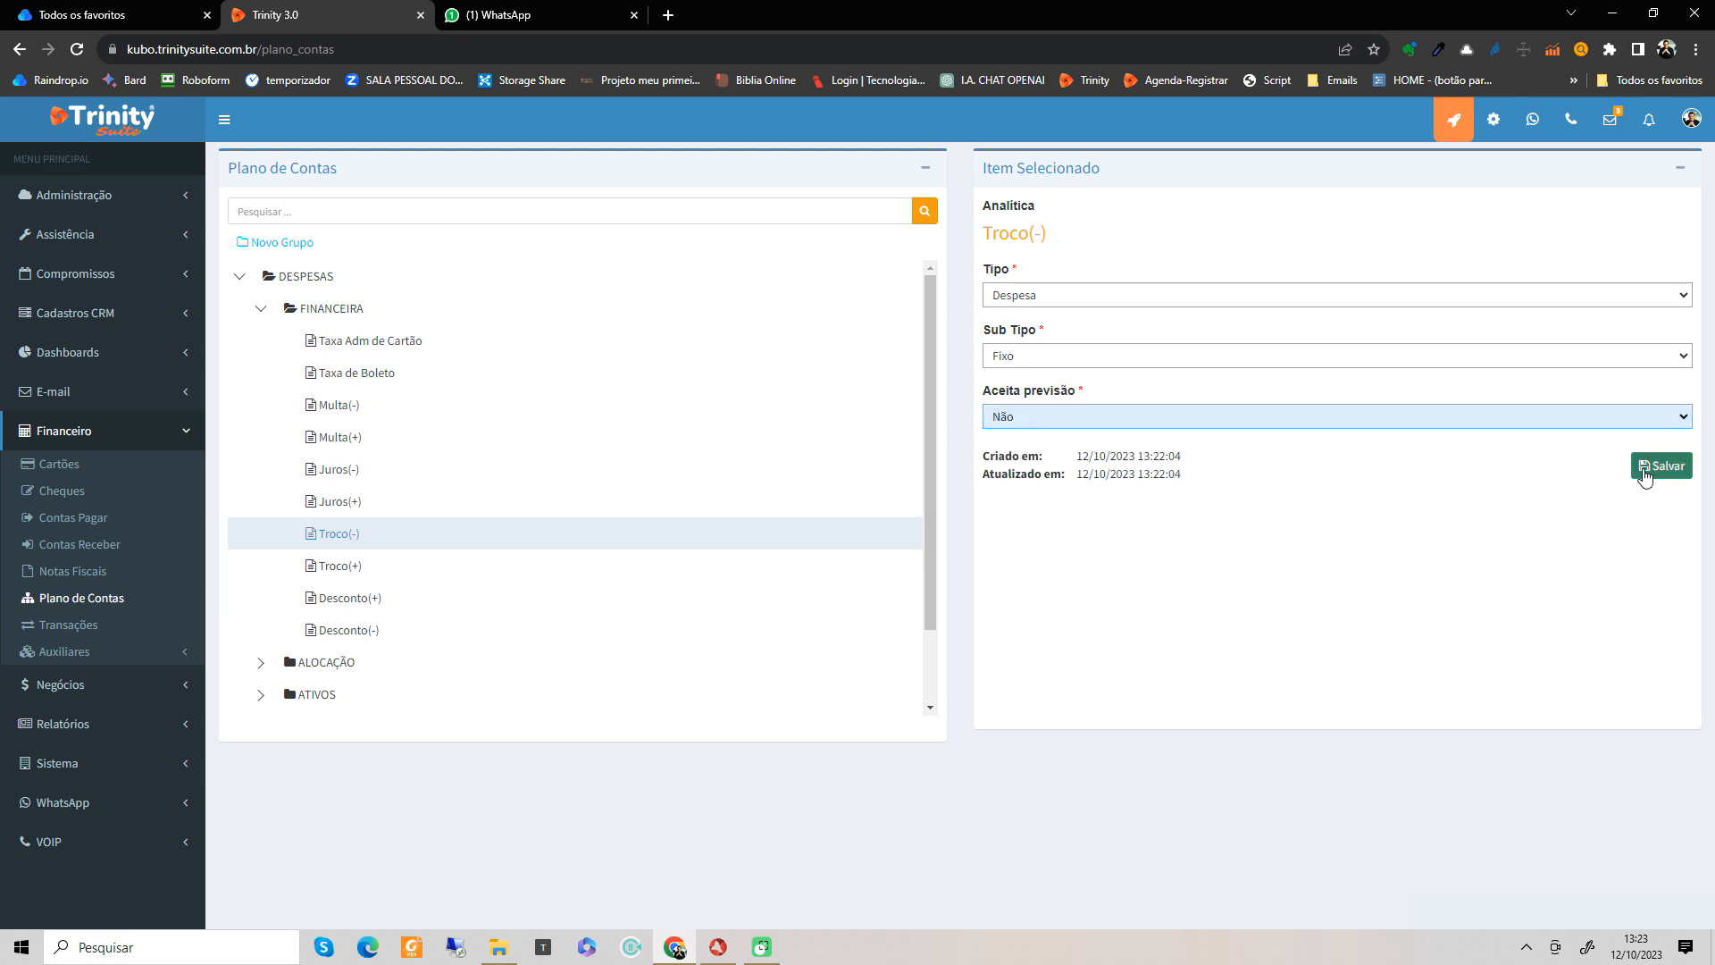
left_click(1660, 465)
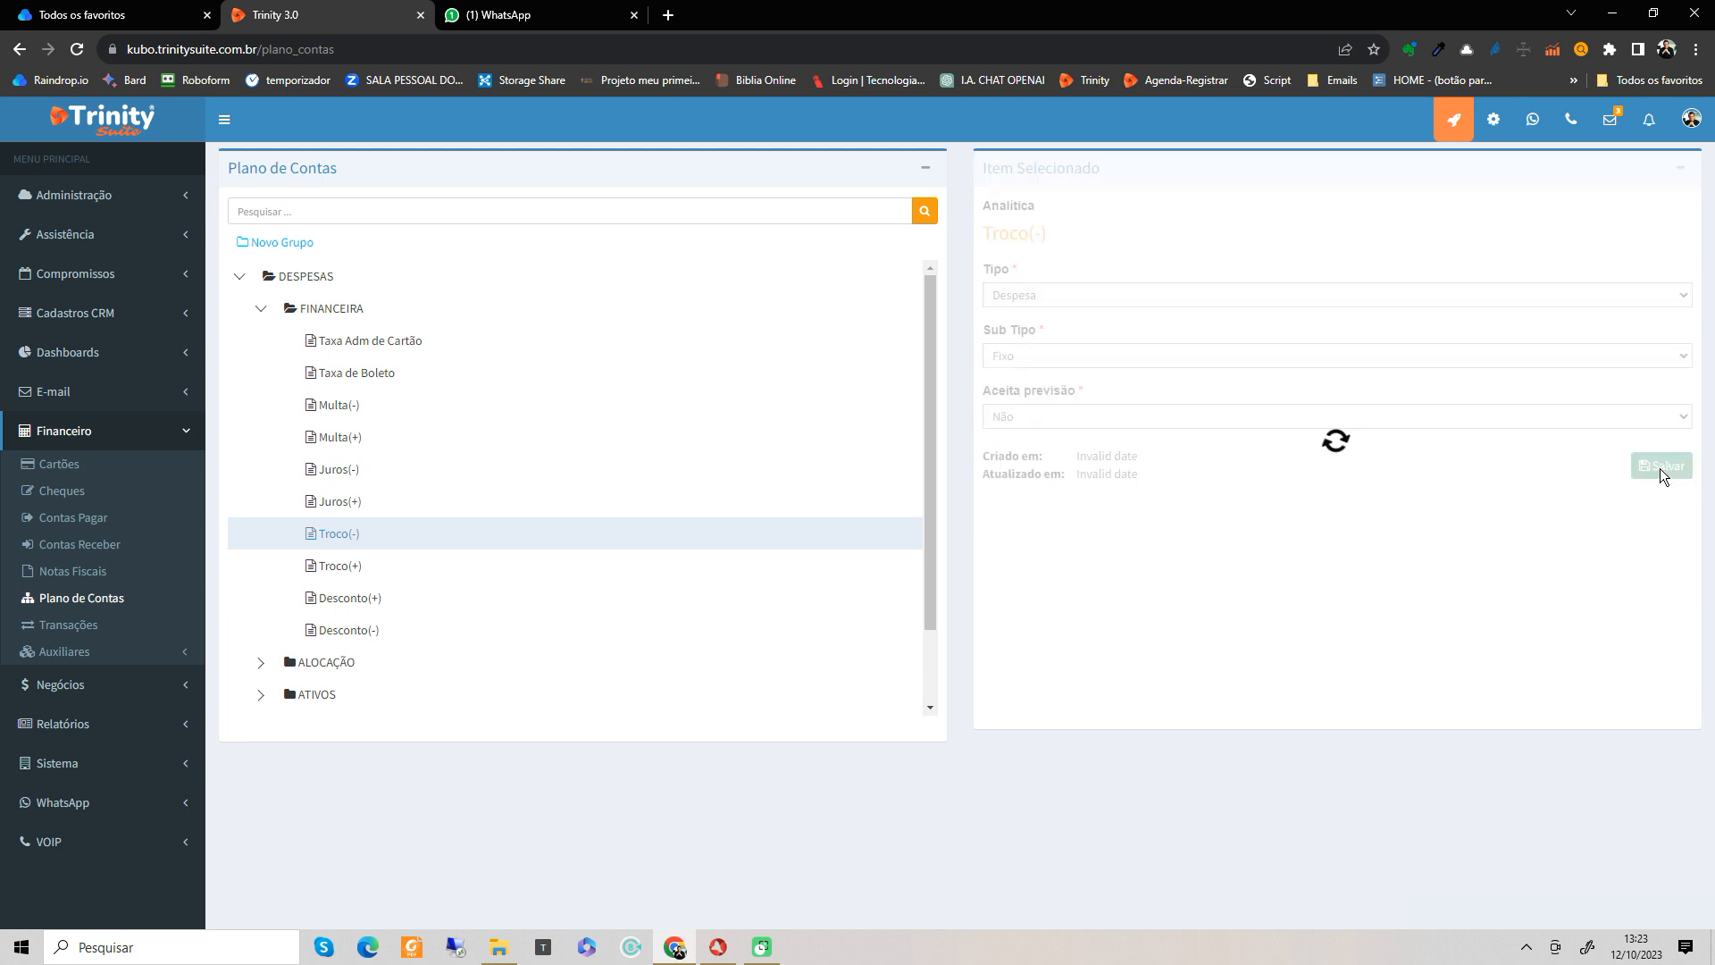
Step: Set the Troco(+) account to type Receita, subtype Não Operacional and Aceita previsão Não, and save it
left_click(338, 568)
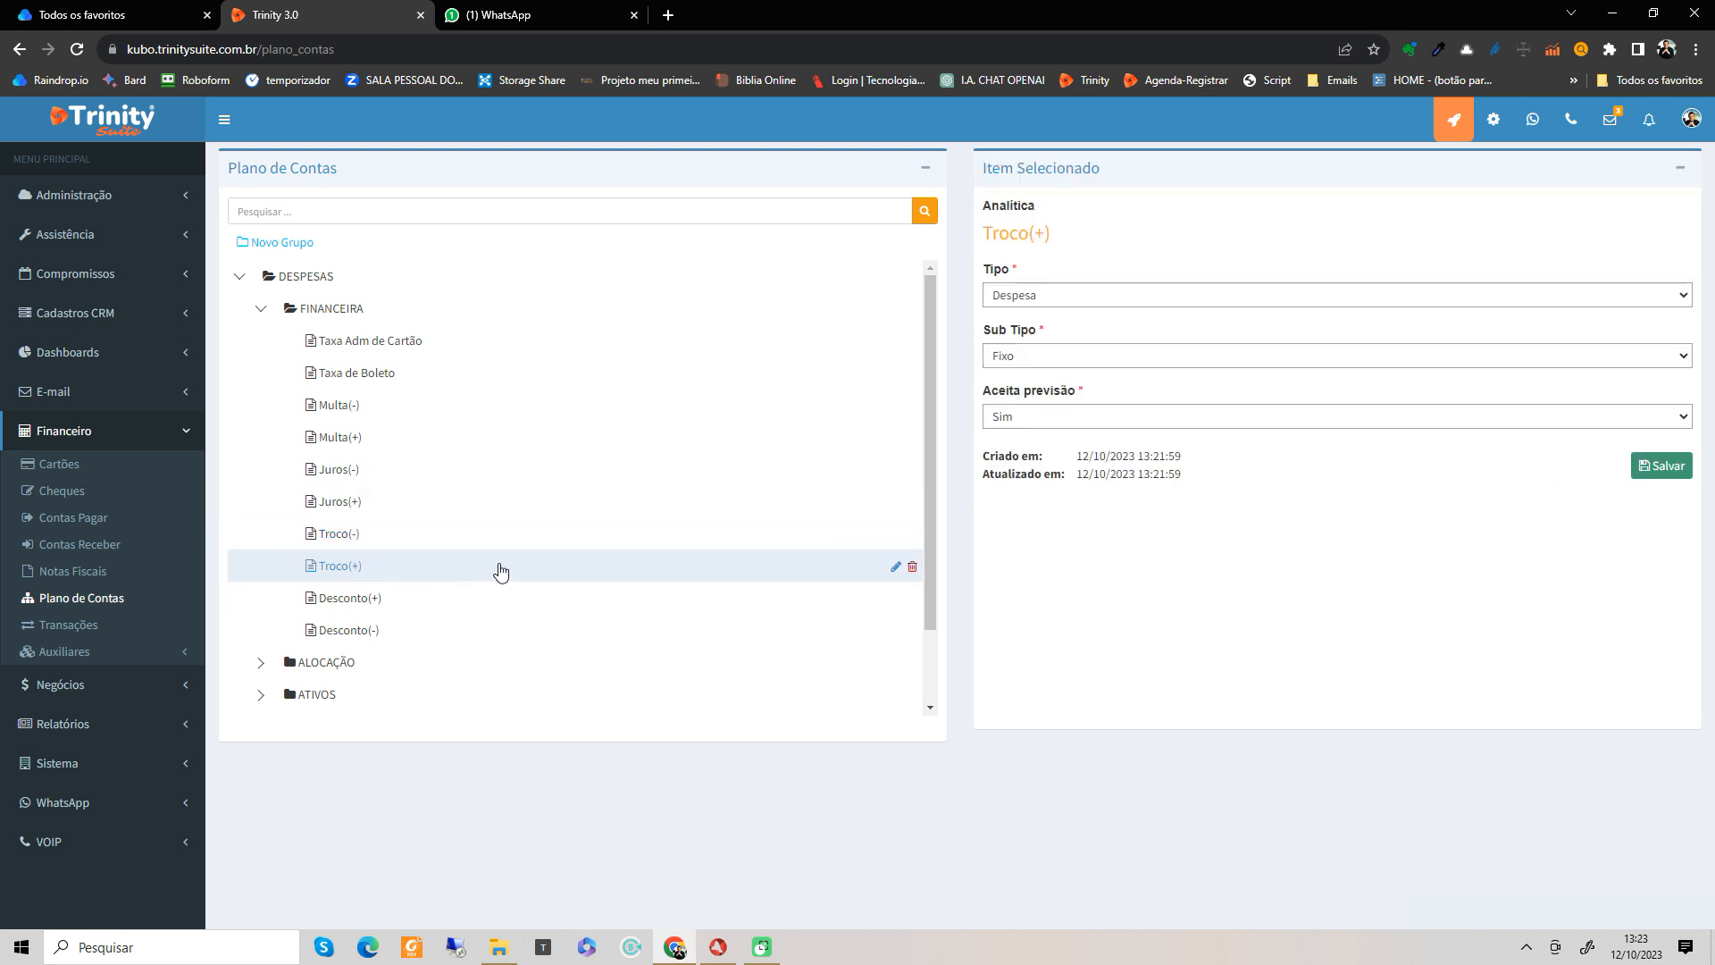
left_click(1084, 294)
left_click(1084, 309)
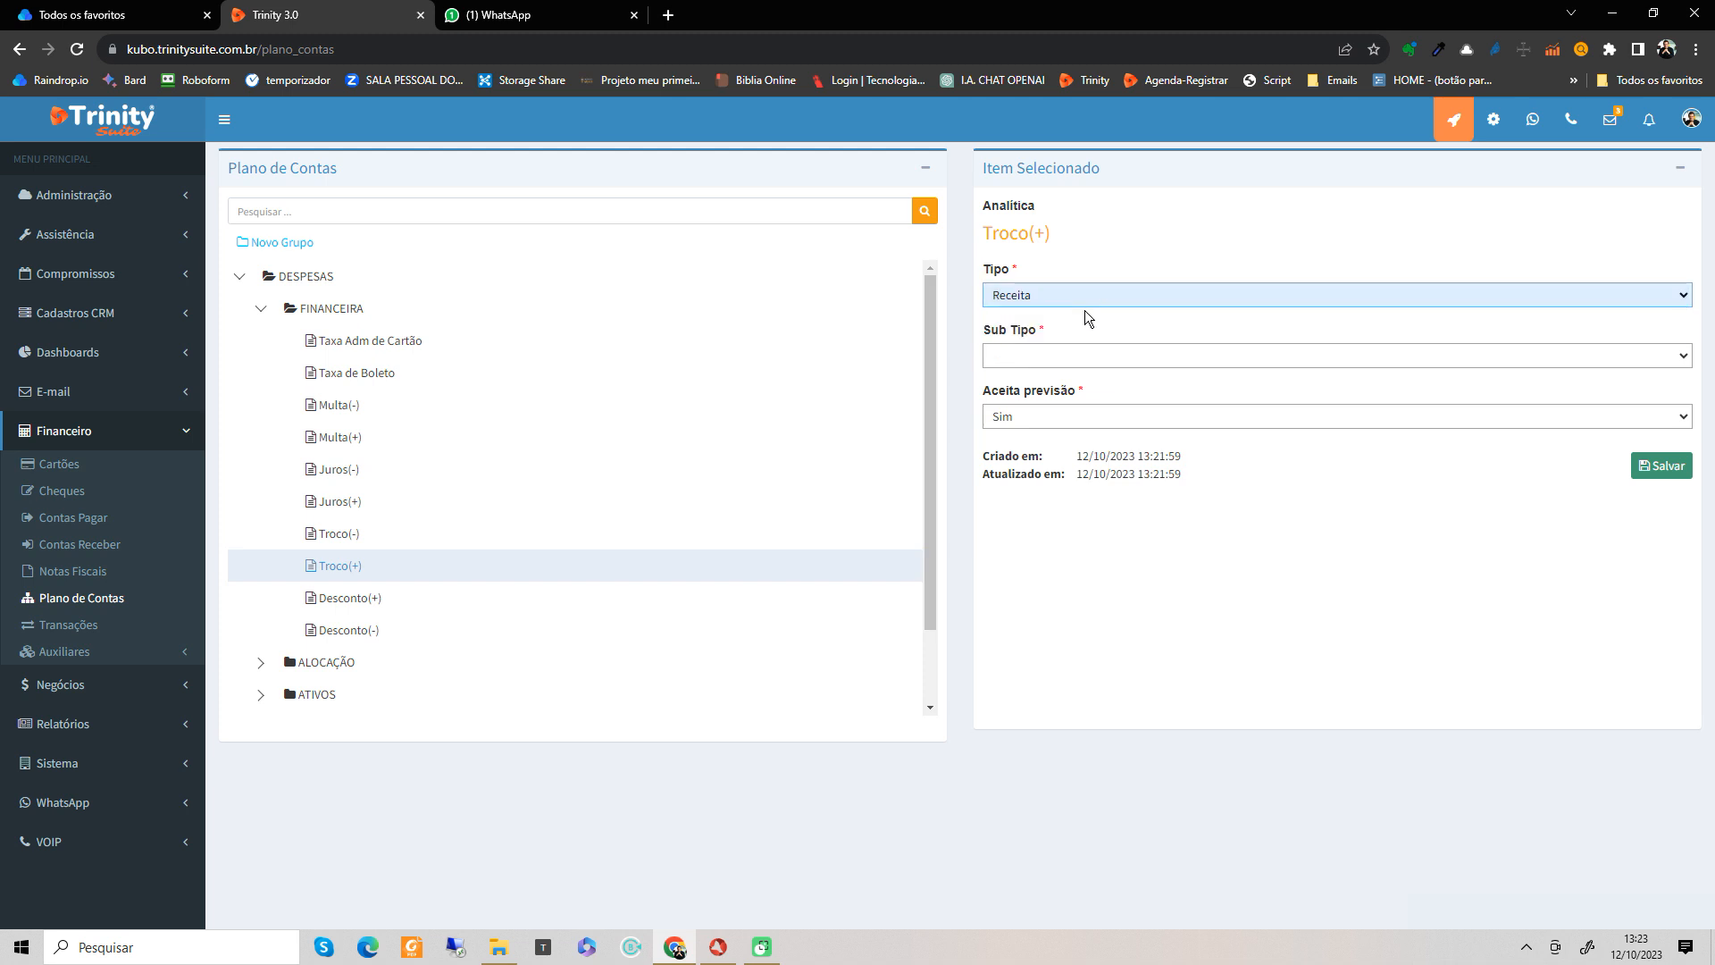
left_click(1069, 354)
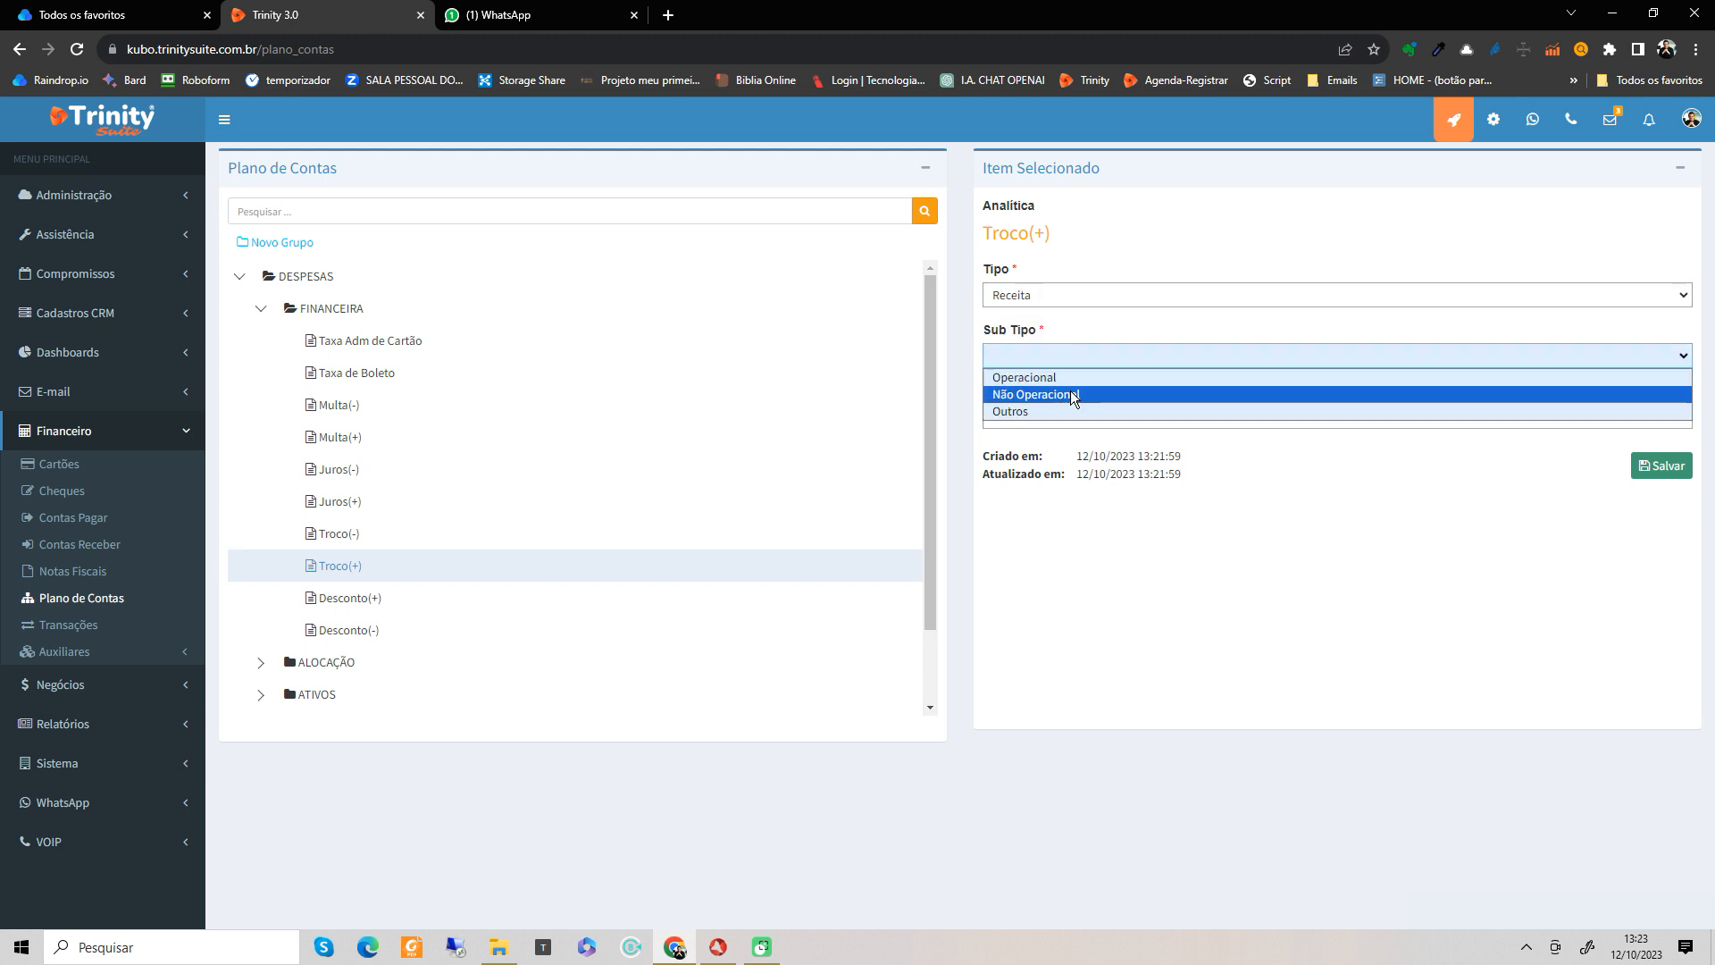
left_click(1070, 393)
left_click(1056, 416)
left_click(1057, 454)
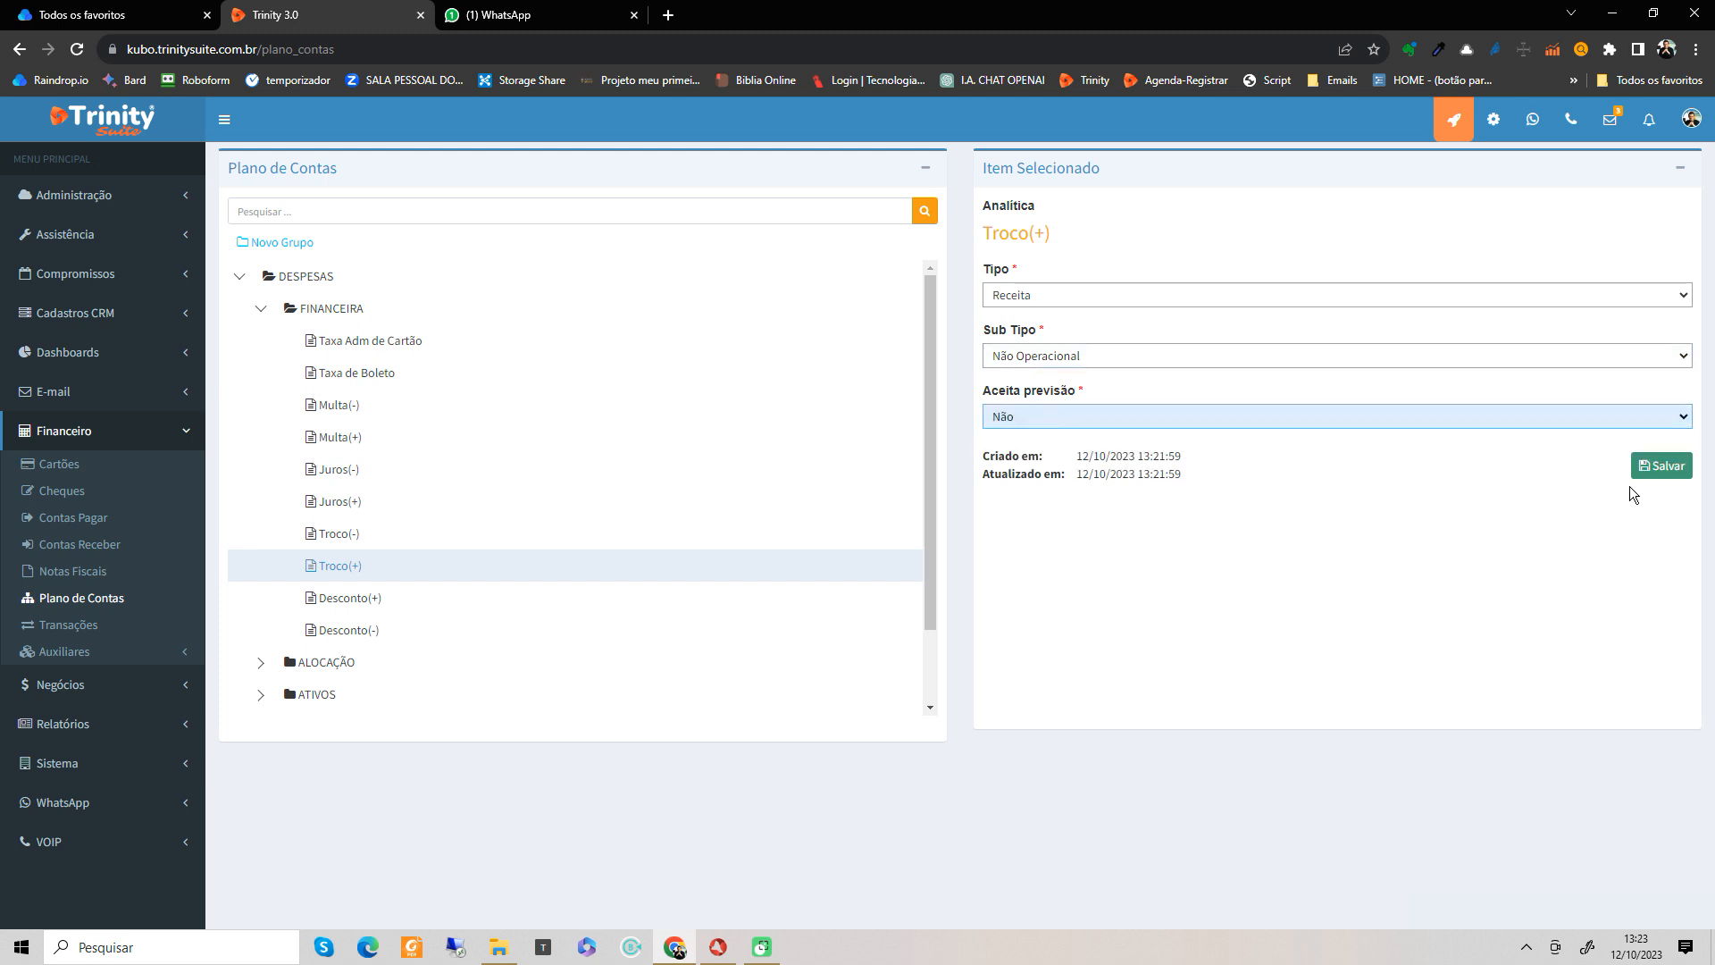
left_click(1661, 465)
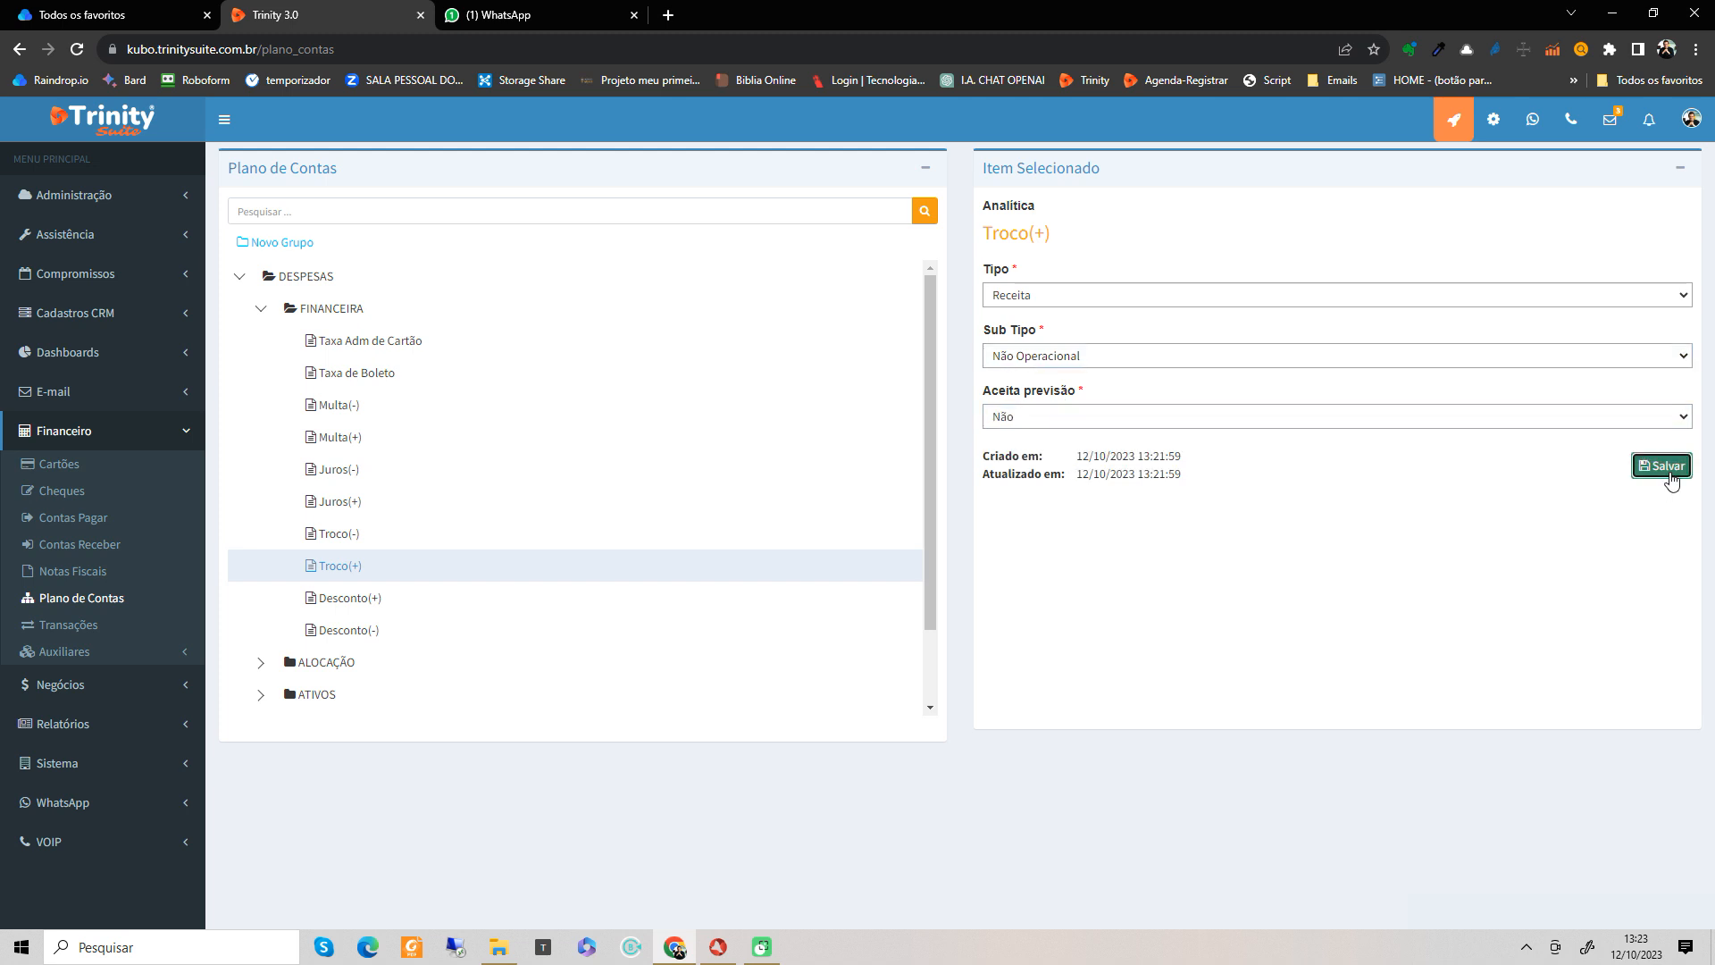
Step: Set the Desconto(+) account to type Receita, subtype Não Operacional and Aceita previsão Não, and save it
left_click(345, 605)
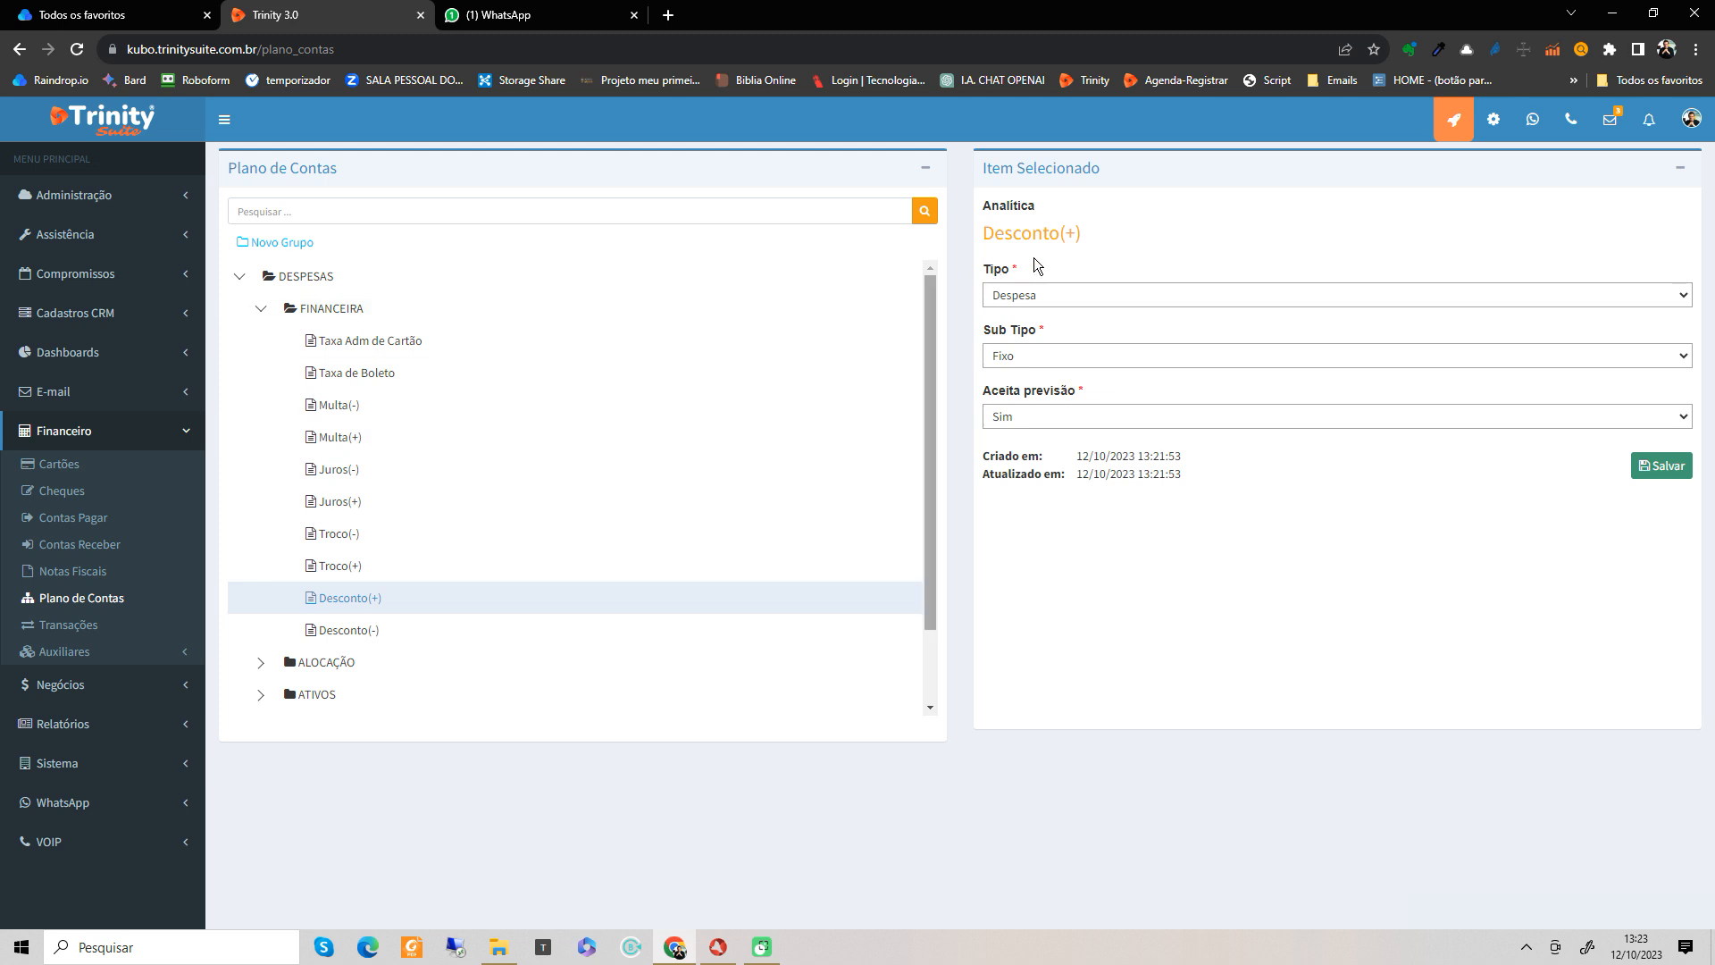
left_click(1065, 304)
left_click(1064, 318)
left_click(1060, 355)
left_click(1054, 394)
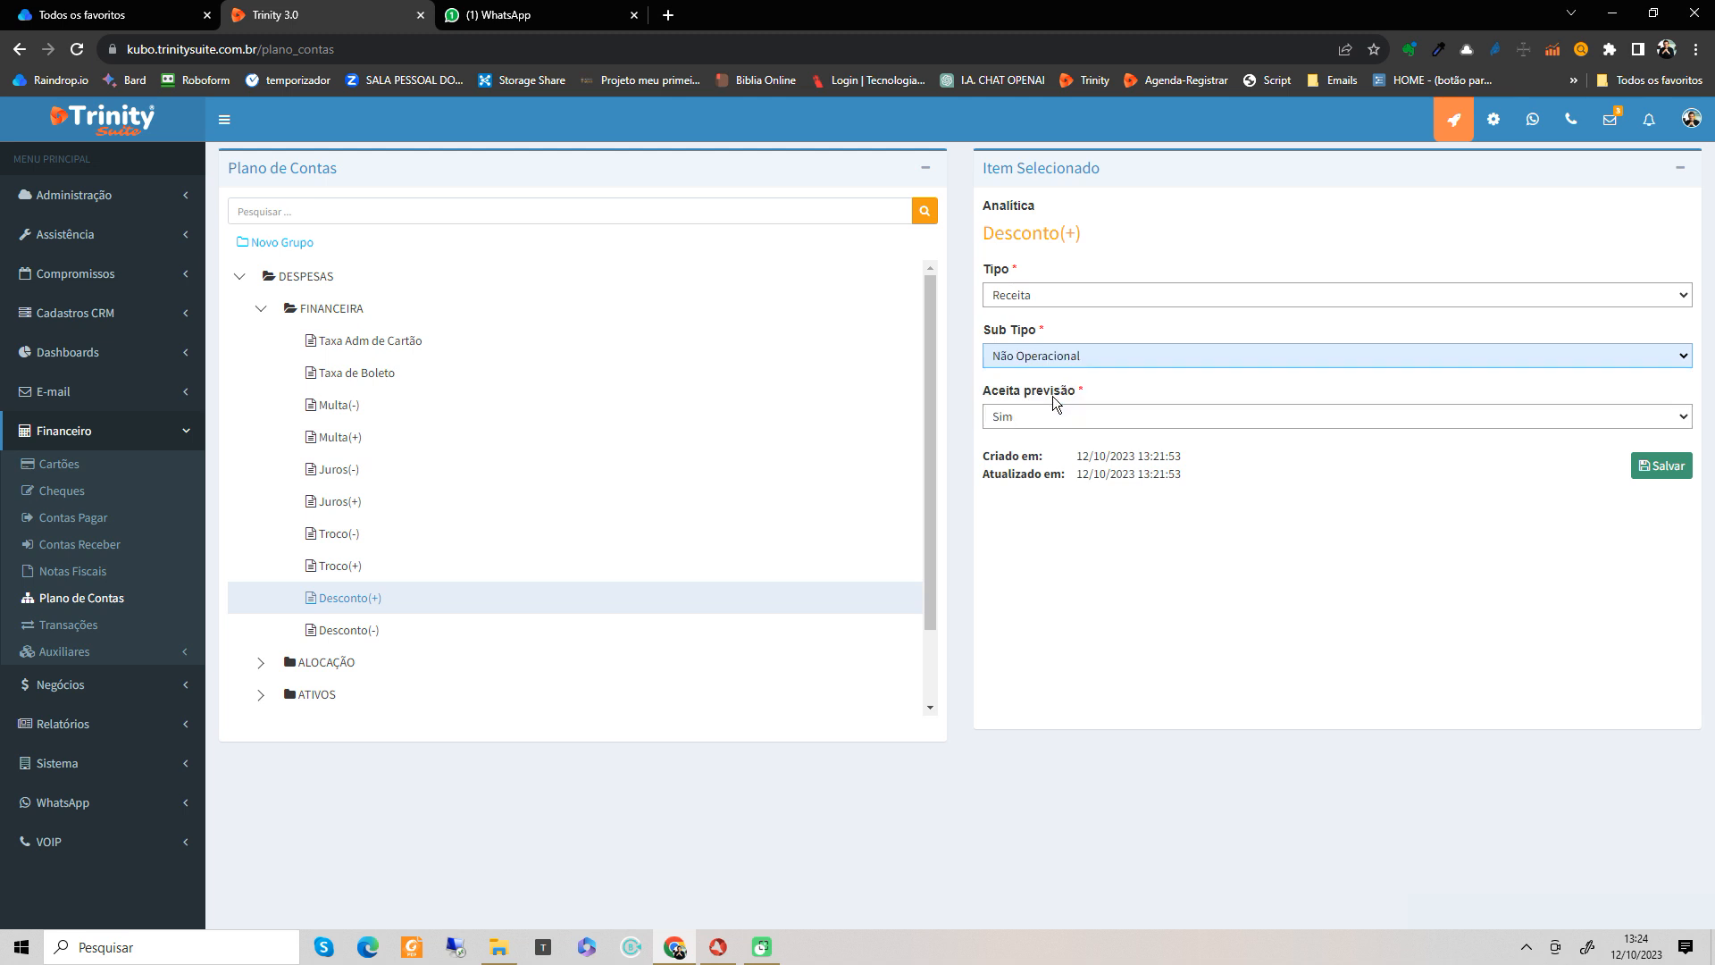
left_click(1052, 414)
left_click(1056, 457)
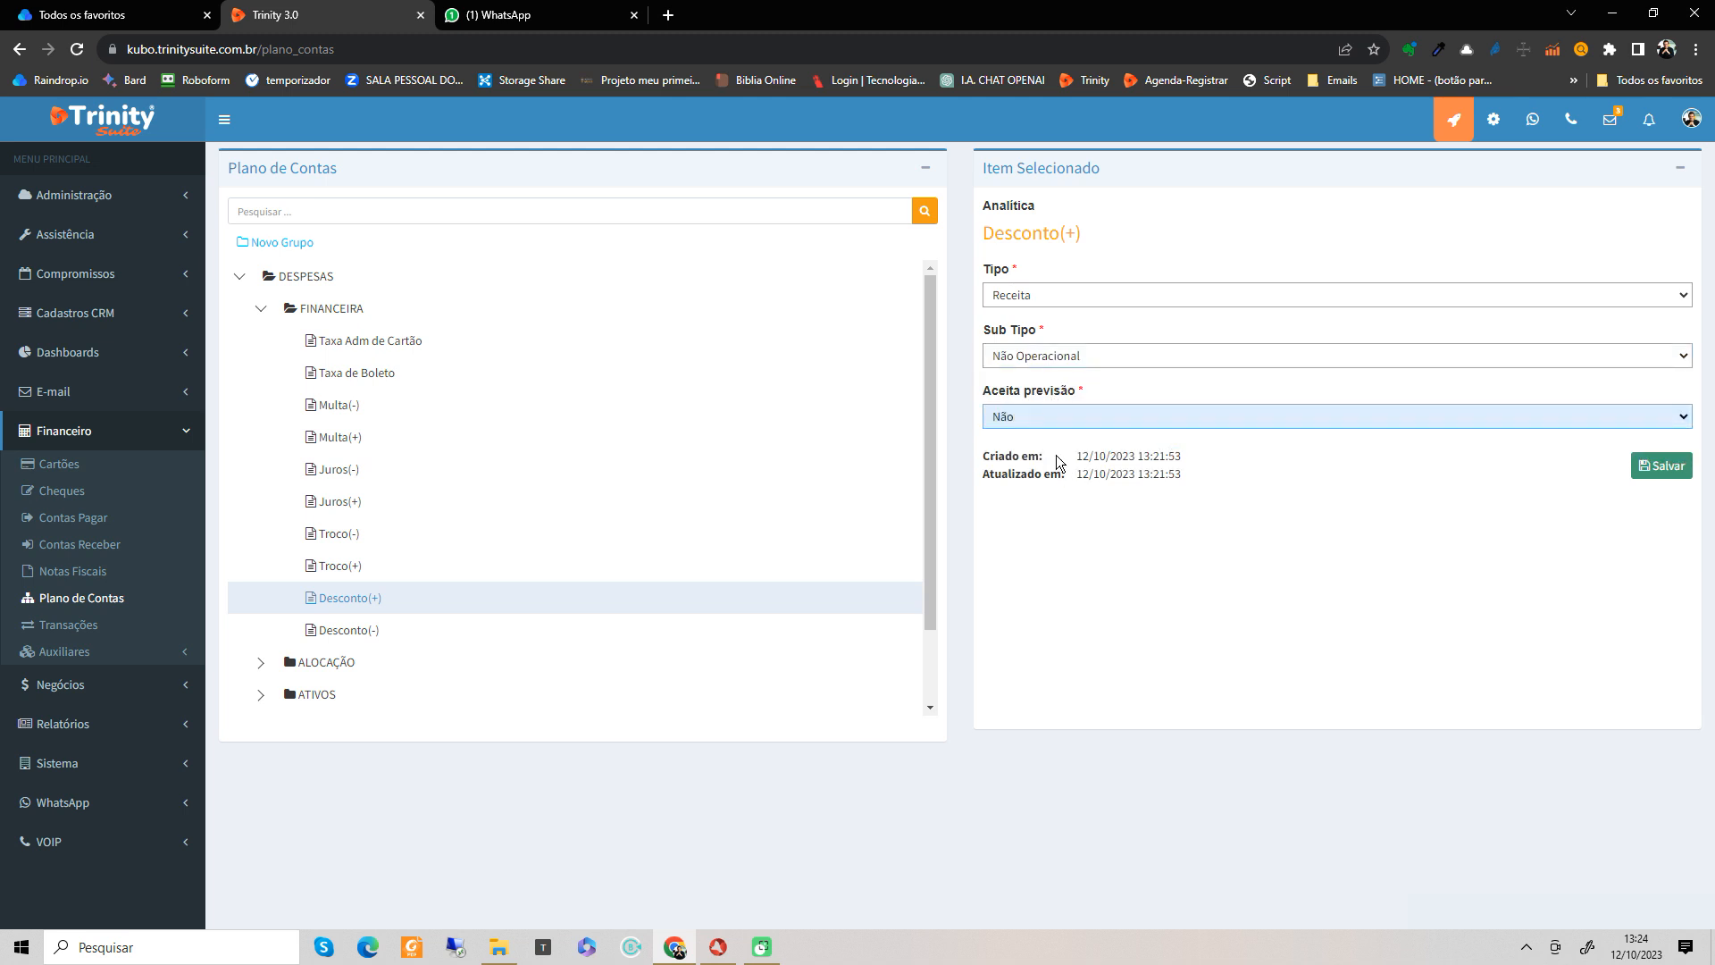
left_click(1659, 466)
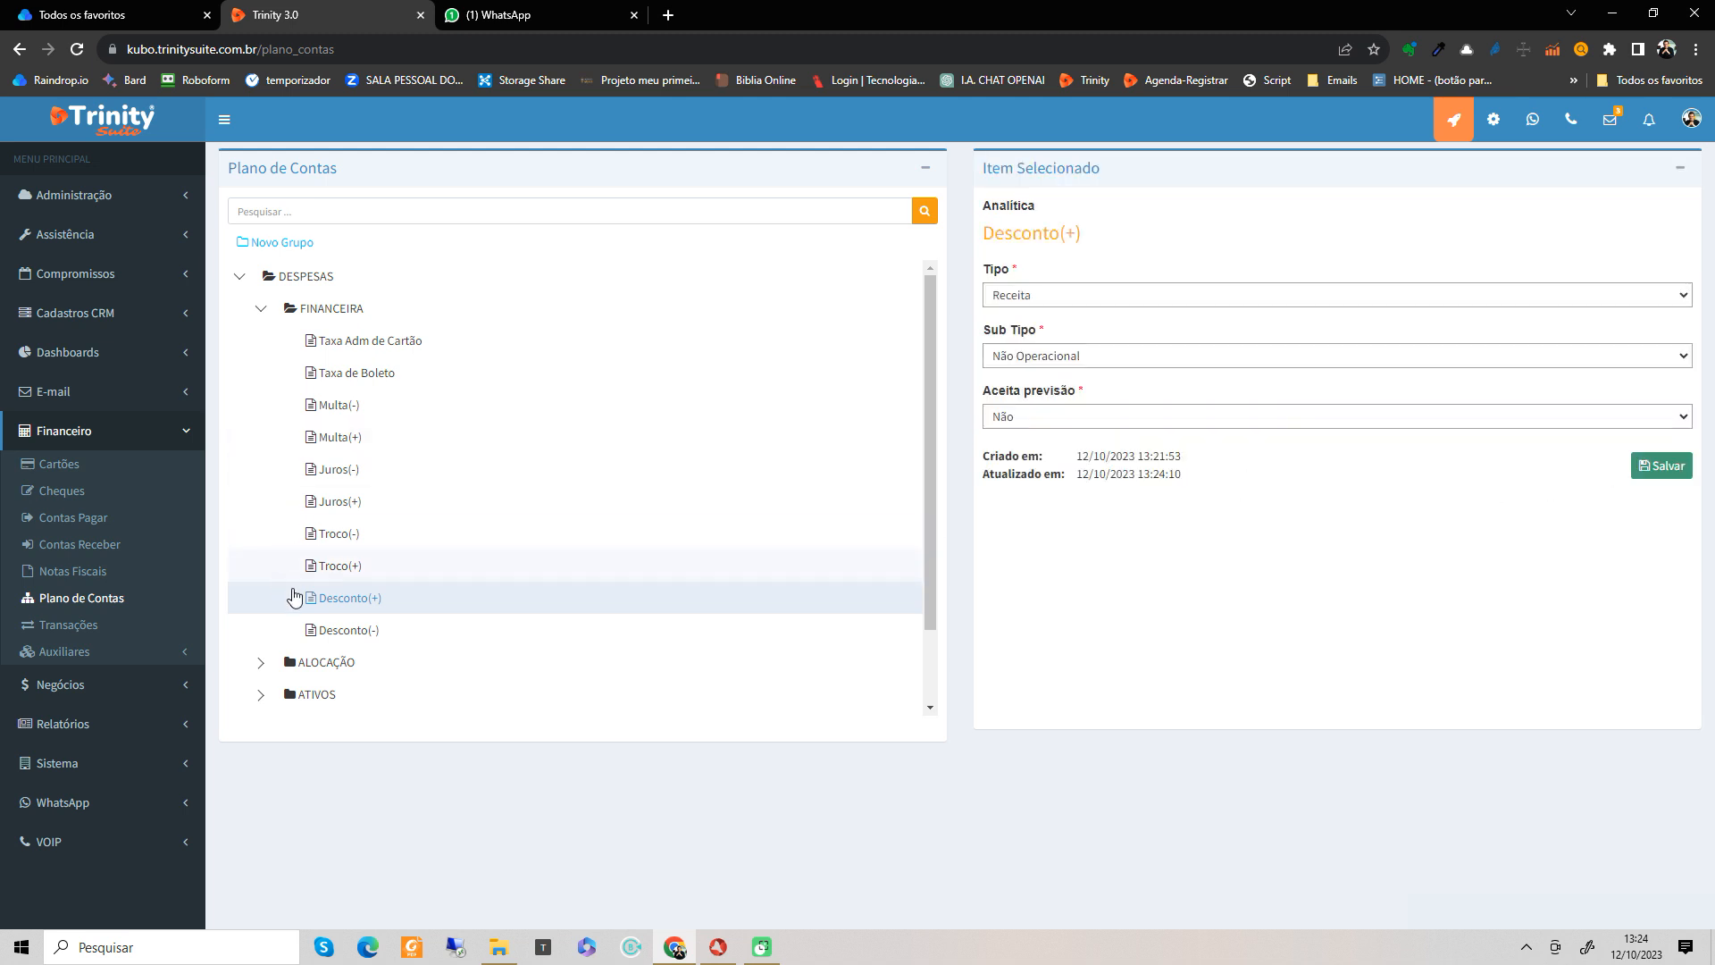
Step: Set the Desconto(-) account to subtype Outros and Aceita previsão Não, and save it
left_click(362, 633)
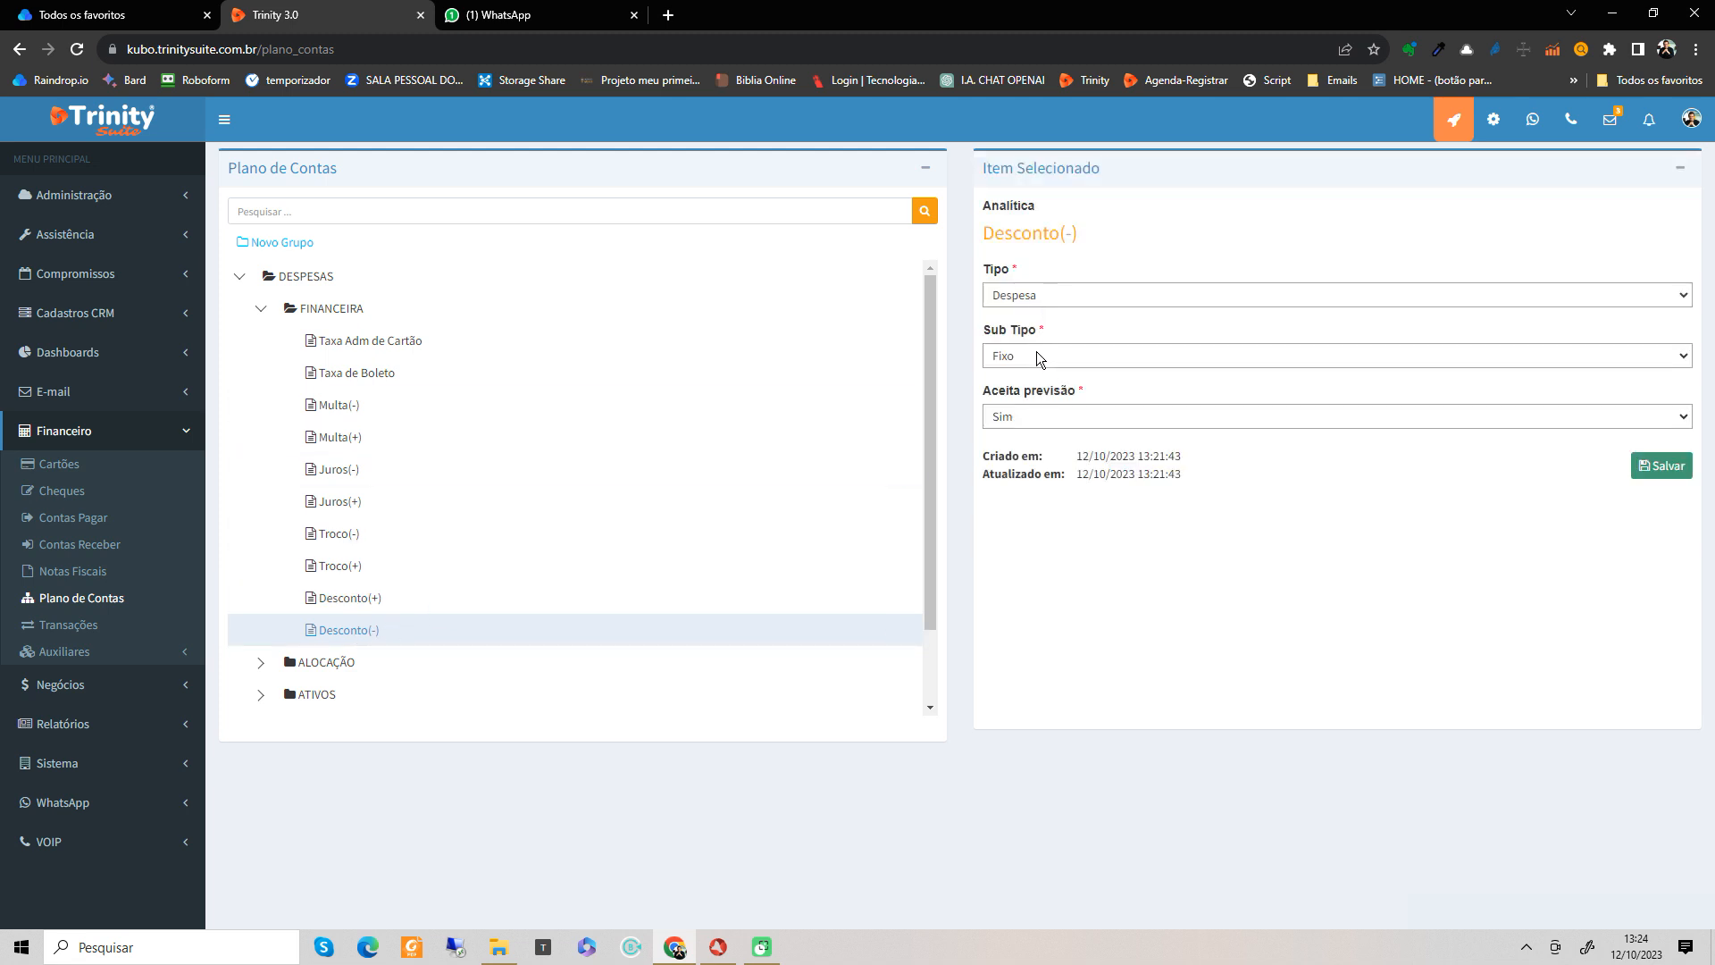
left_click(1036, 356)
left_click(1041, 413)
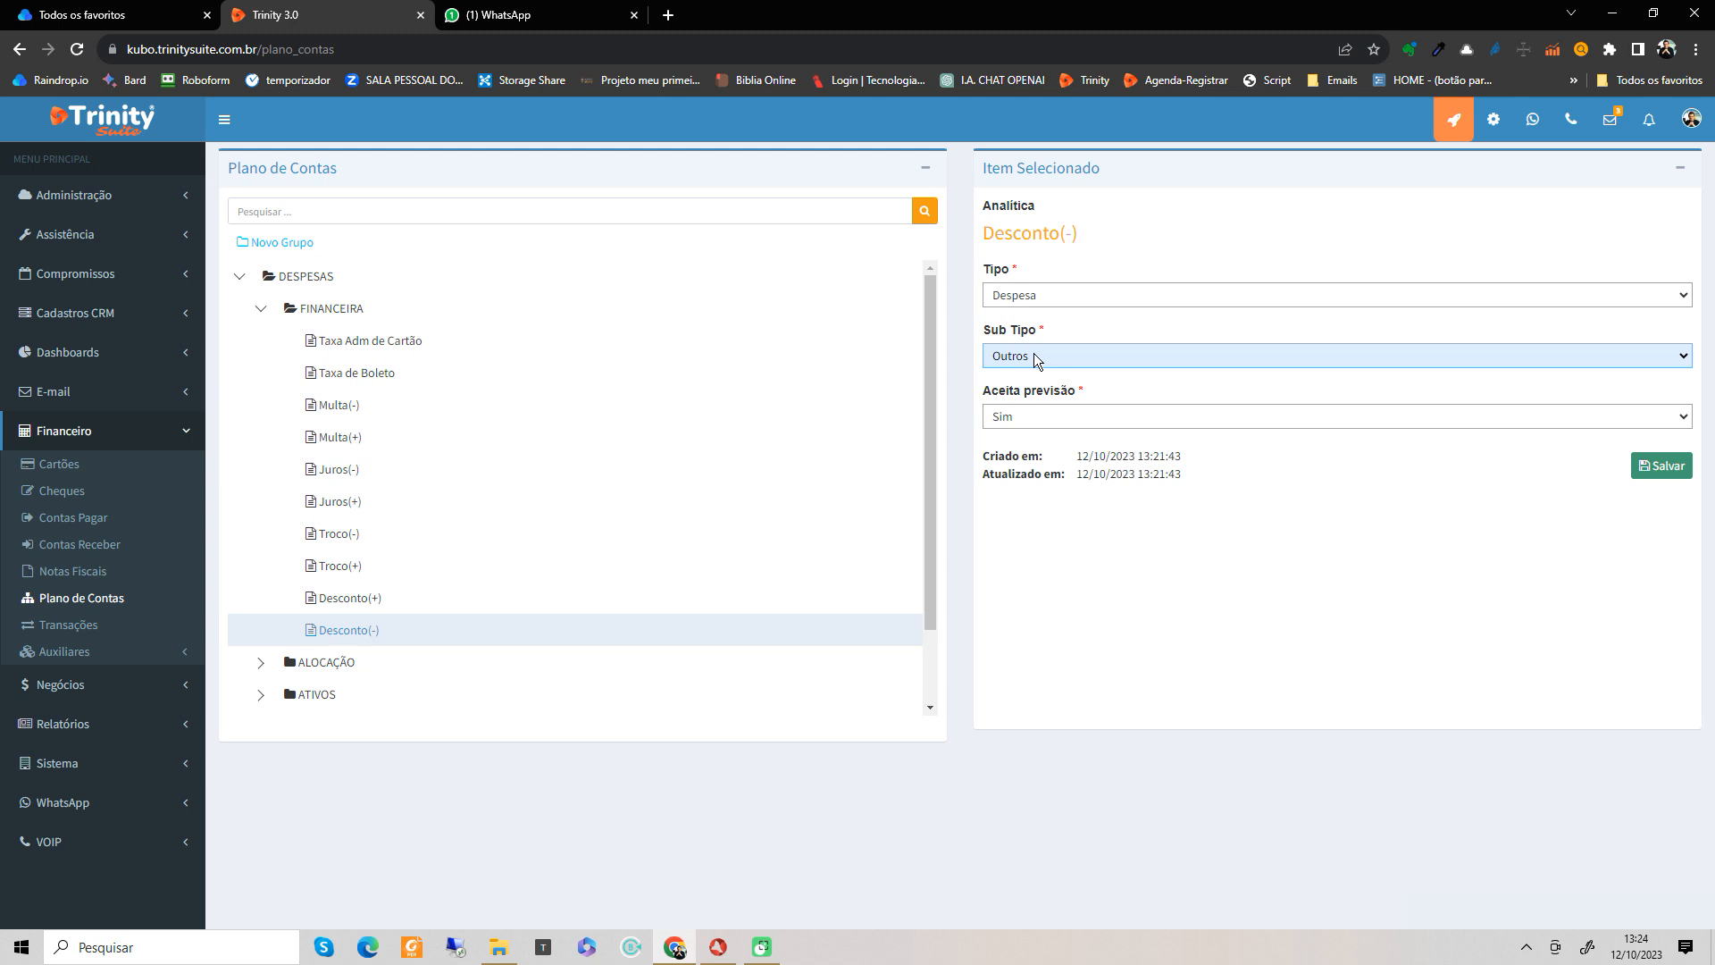
left_click(1061, 420)
left_click(1047, 453)
left_click(1664, 468)
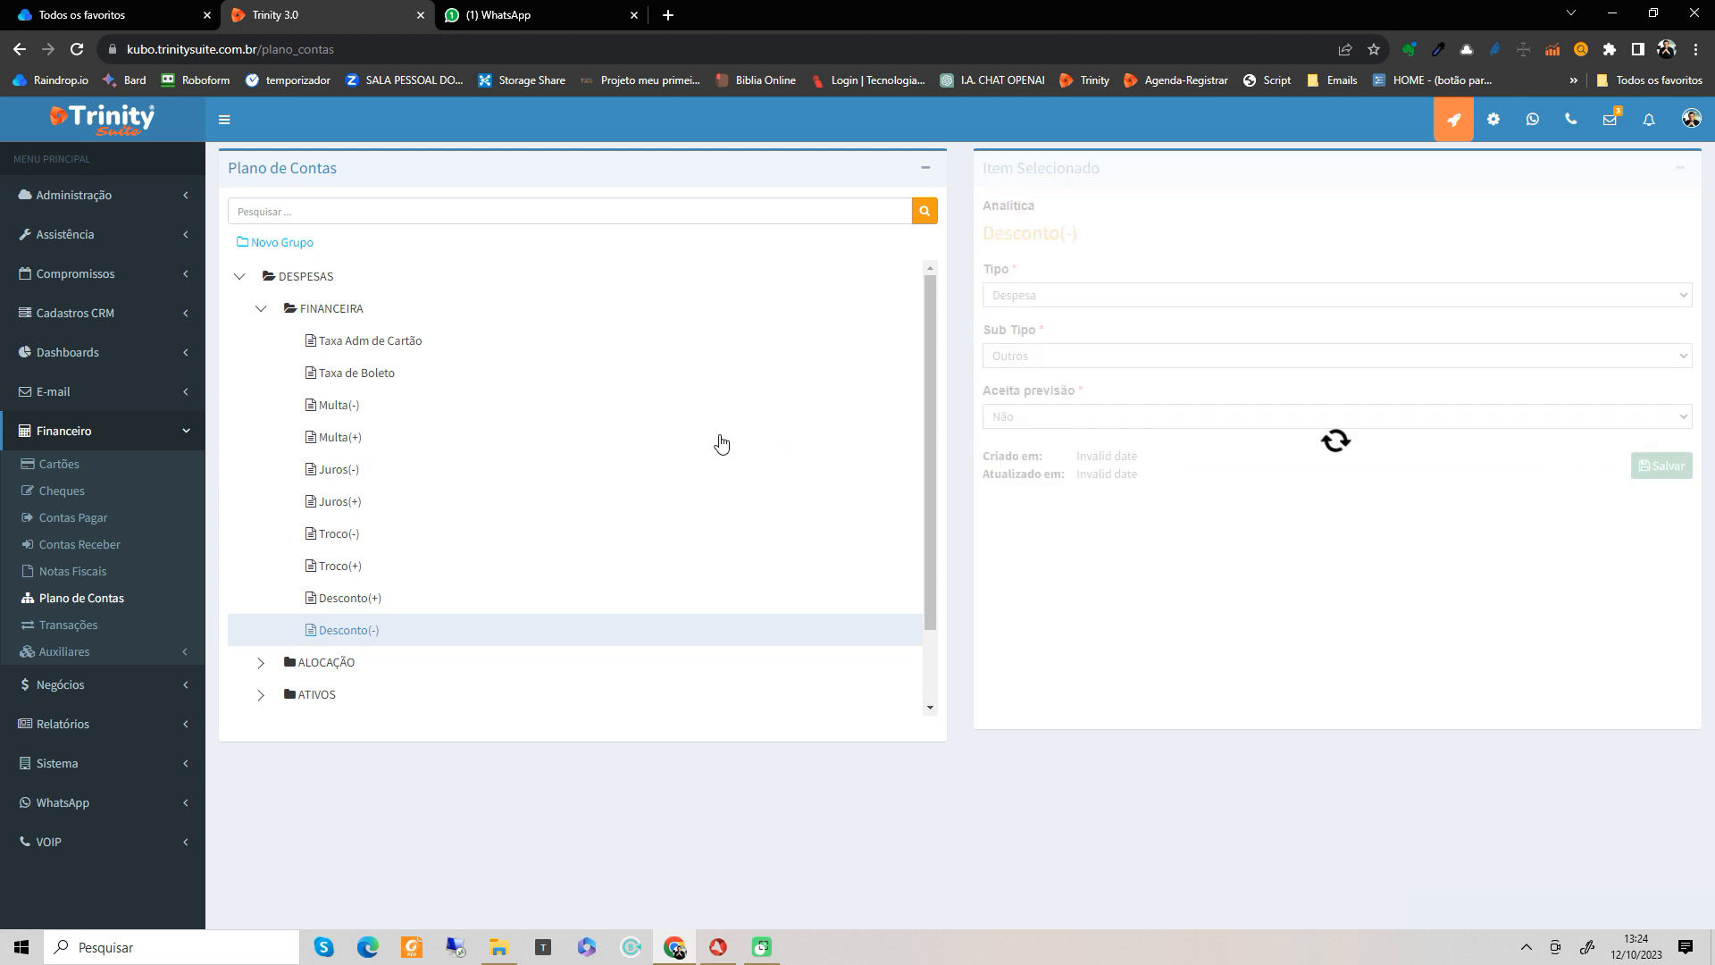
Step: Set the Taxa Adm de Cartão account to subtype Outros and Aceita previsão Não, and save it
left_click(350, 351)
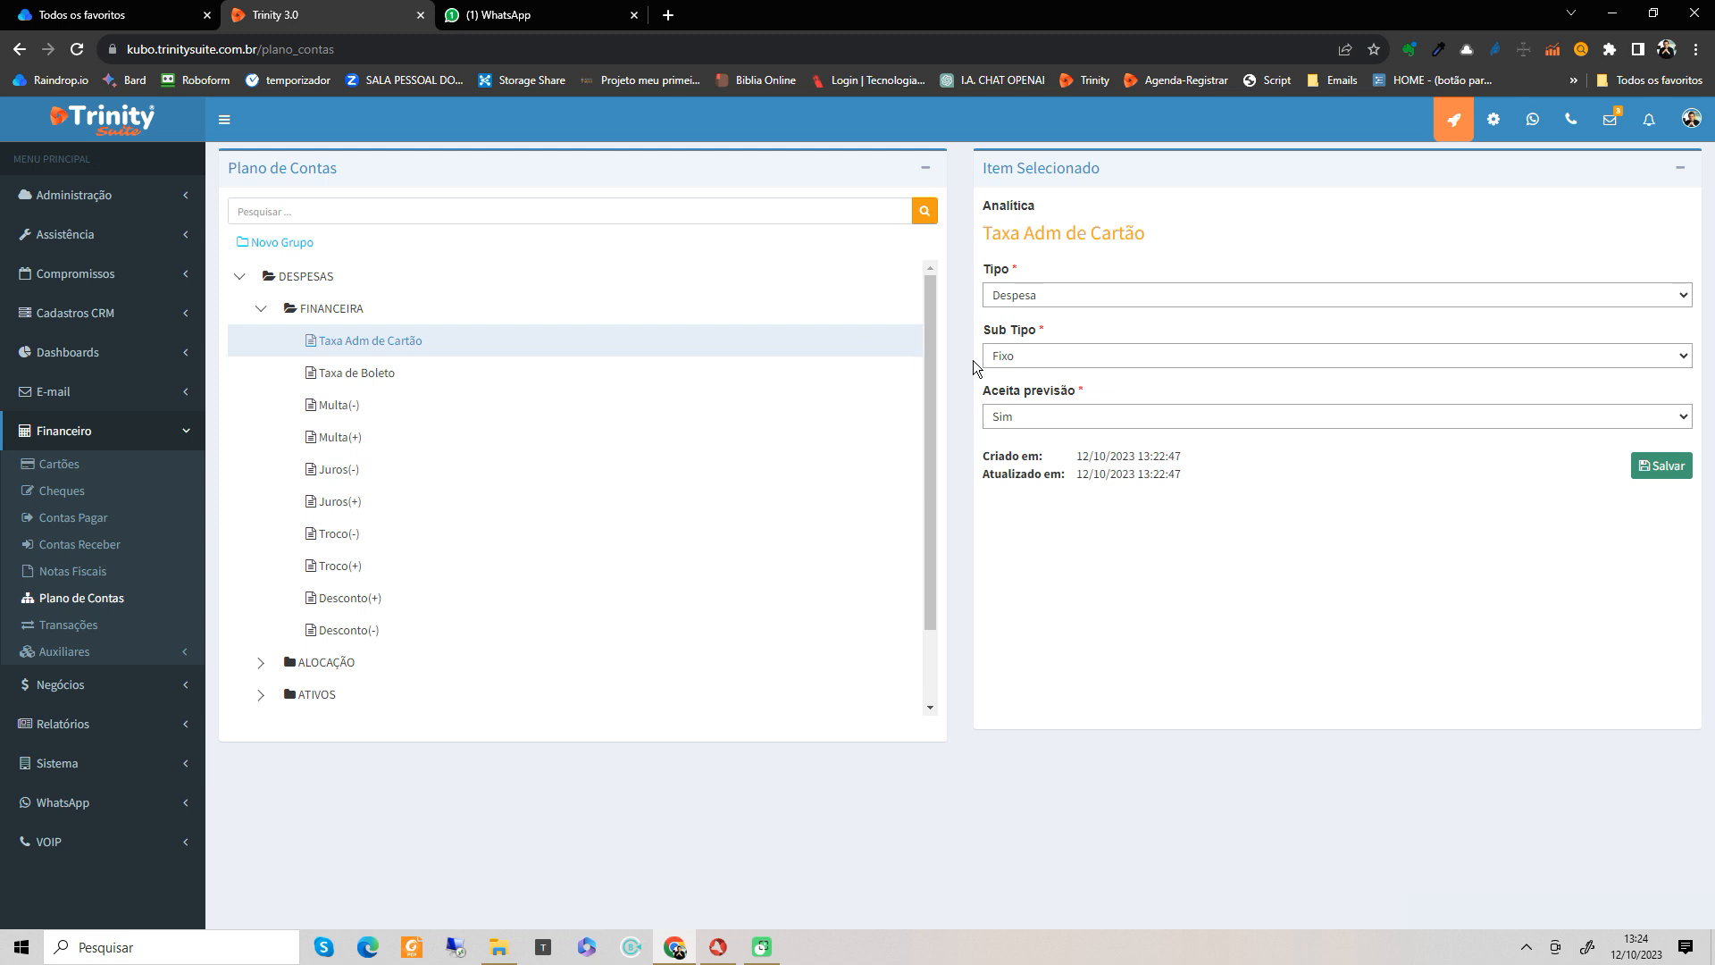
left_click(1020, 357)
left_click(1023, 412)
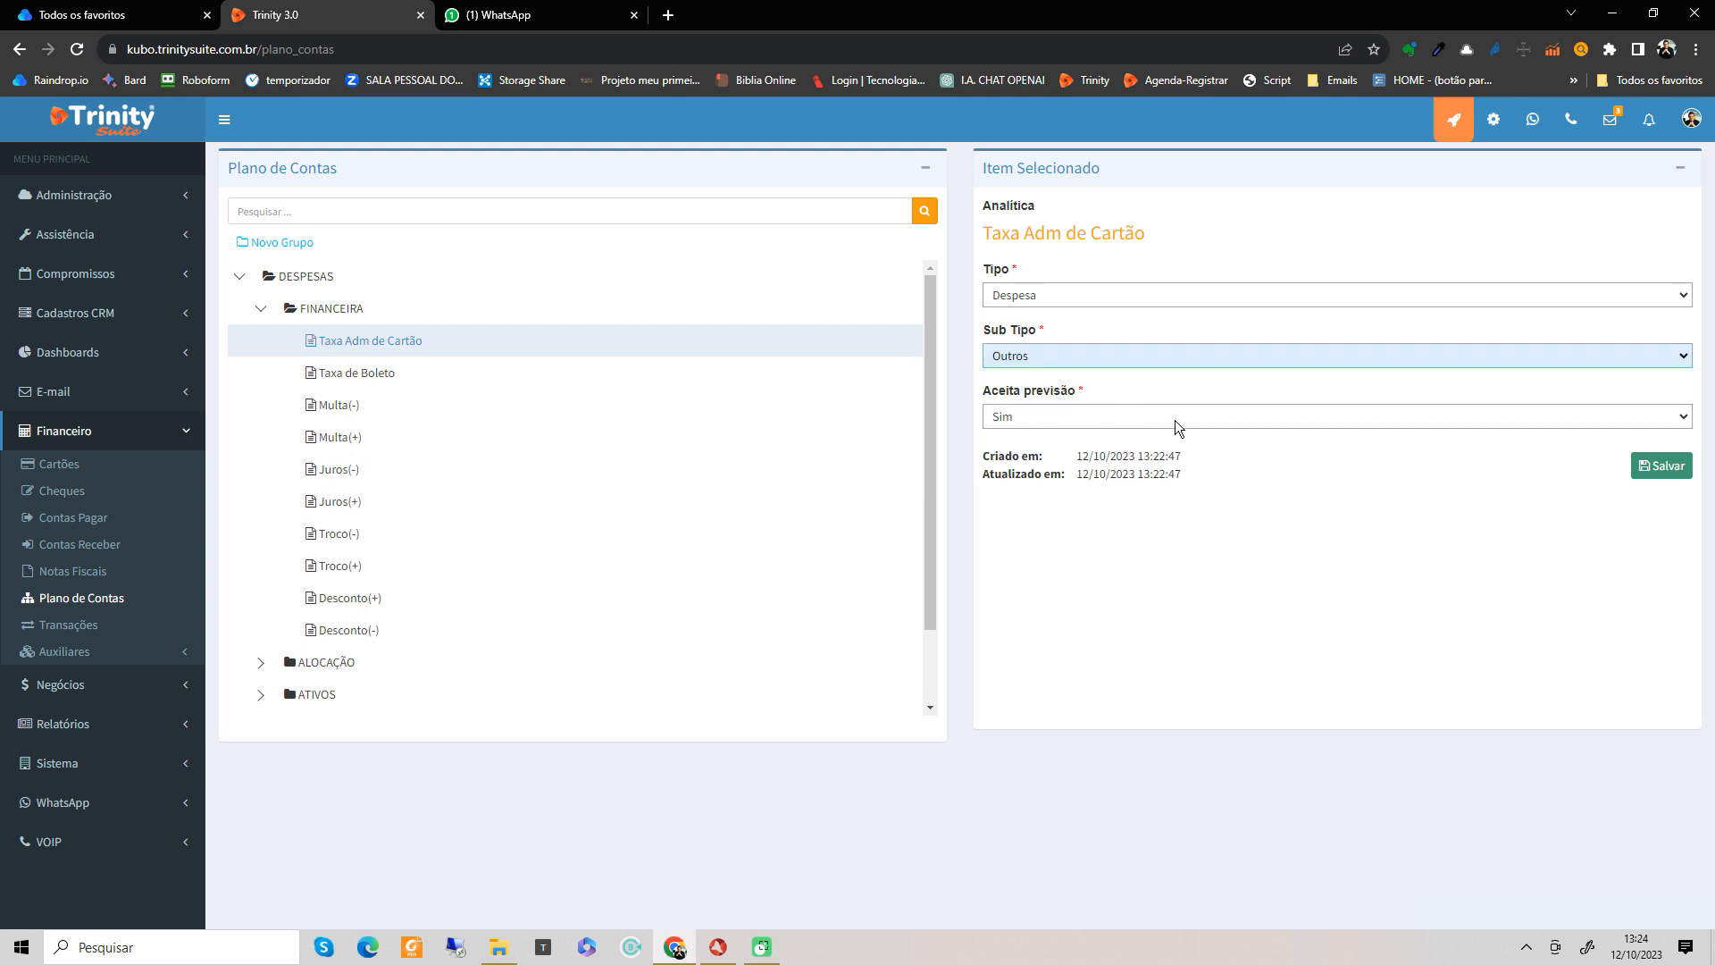
left_click(1156, 416)
left_click(1152, 453)
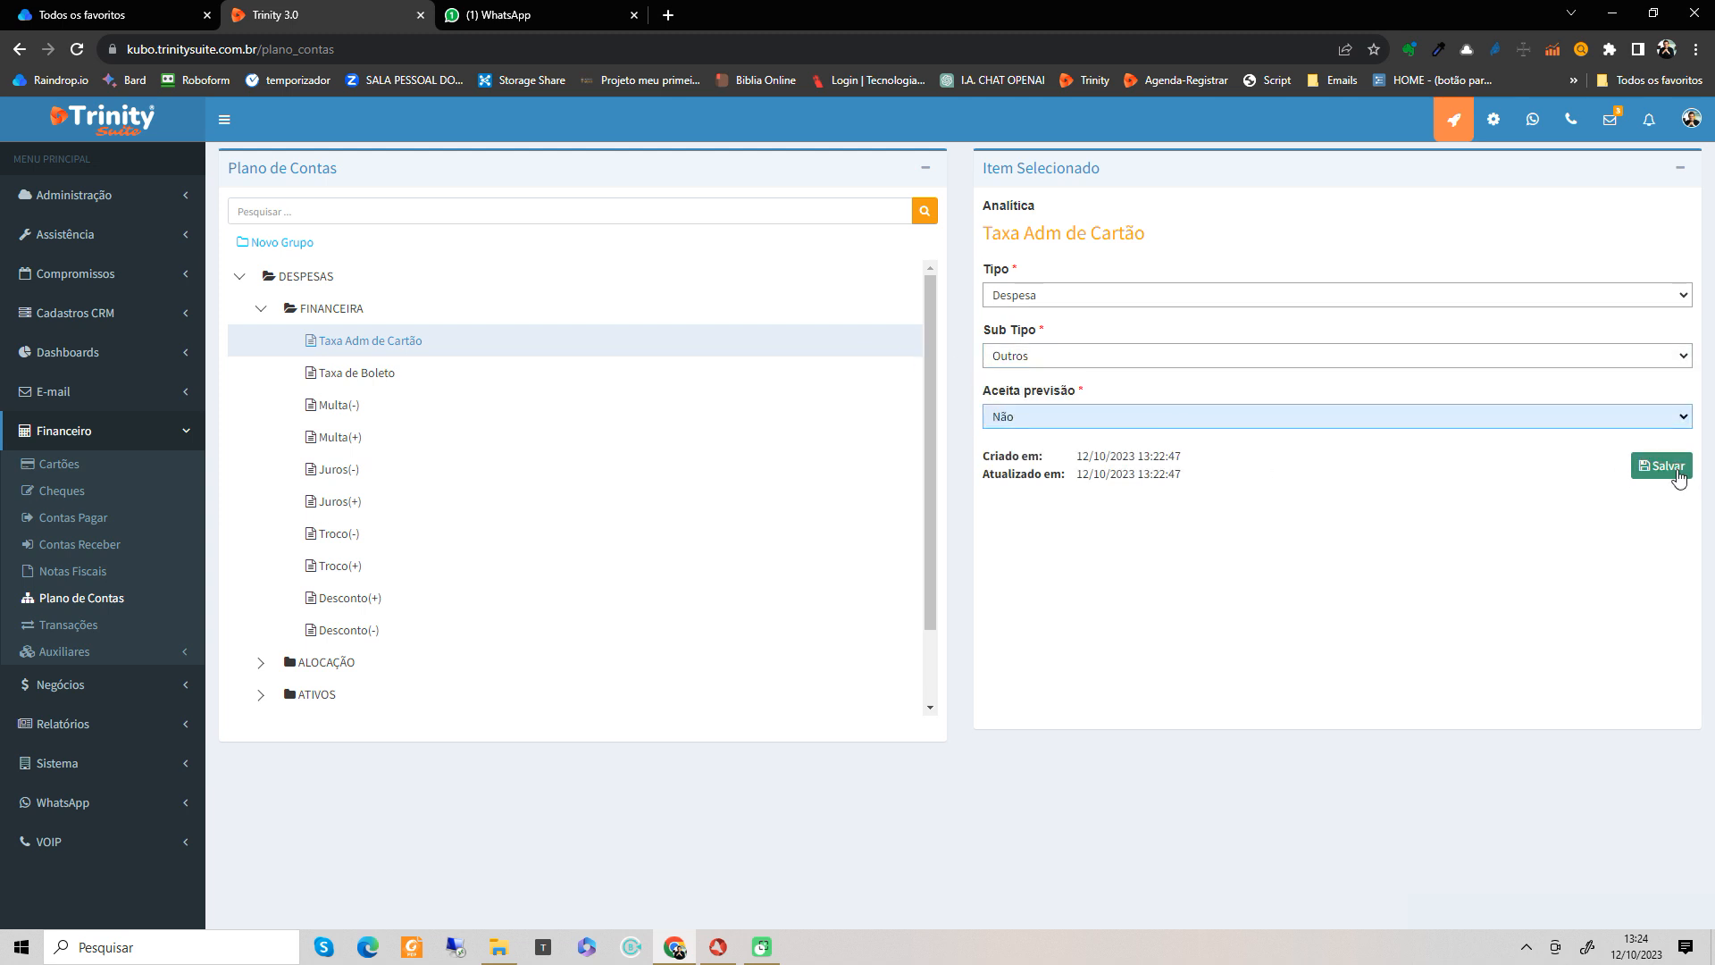
left_click(1661, 465)
Step: Set the Taxa de Boleto account to subtype Outros and Aceita previsão Não, and save it
left_click(375, 375)
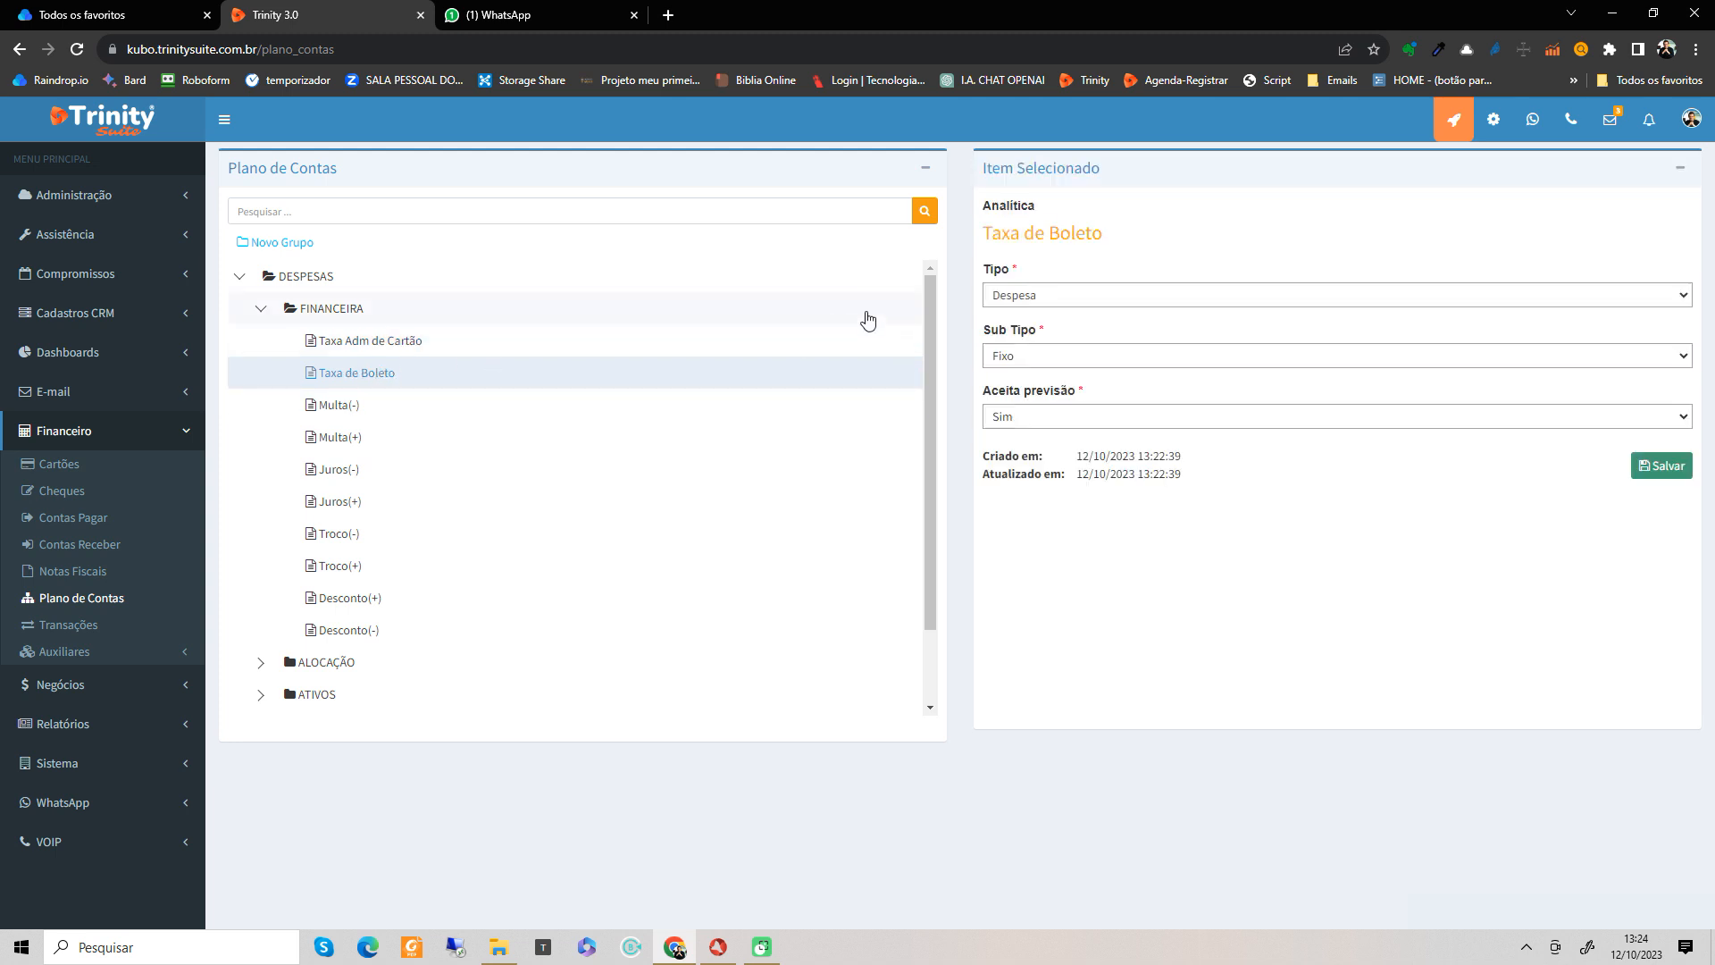
left_click(1057, 355)
left_click(1048, 405)
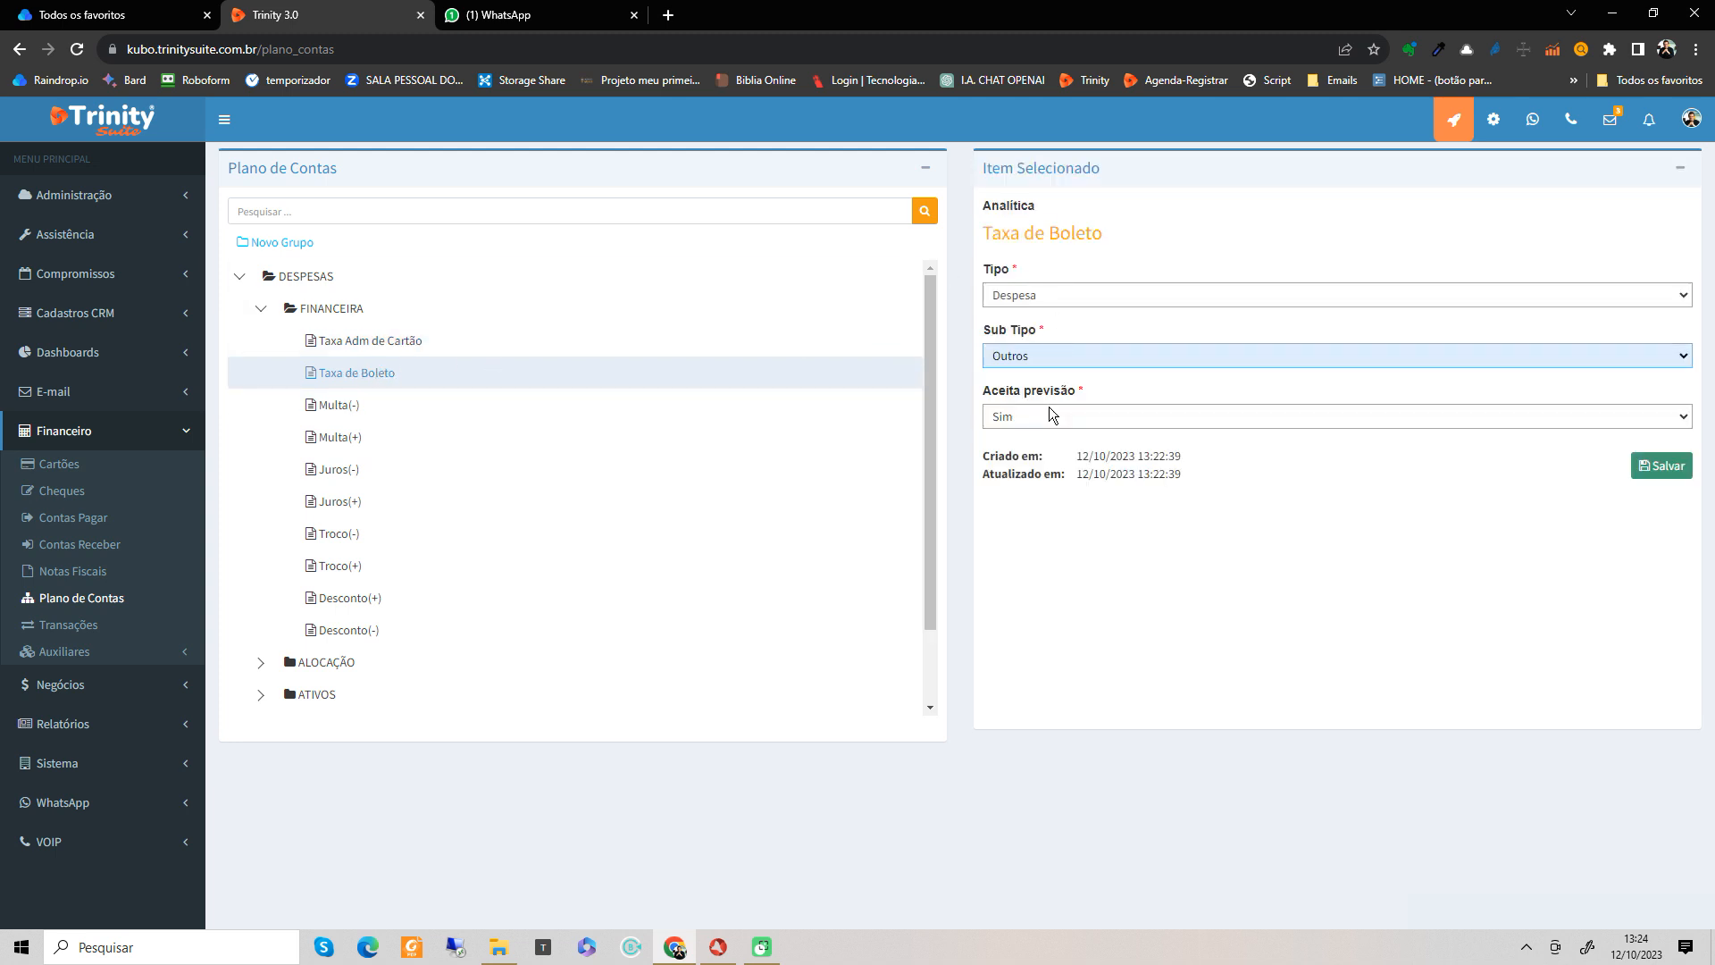
left_click(1029, 416)
left_click(1035, 454)
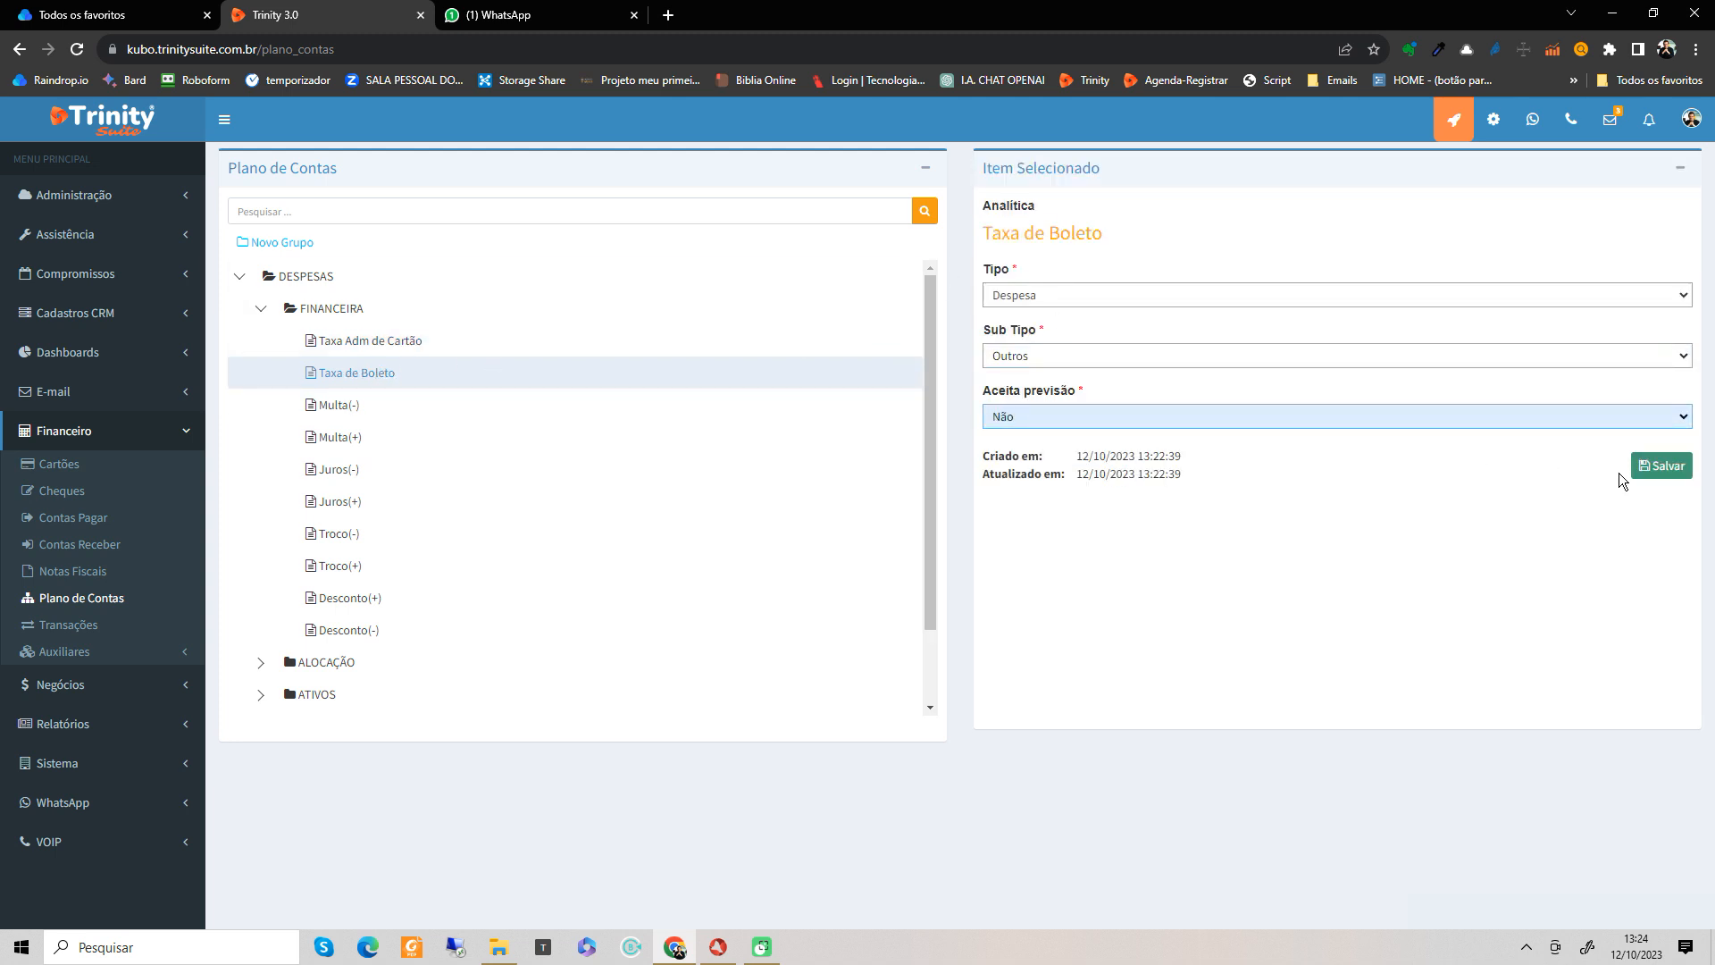
left_click(1657, 469)
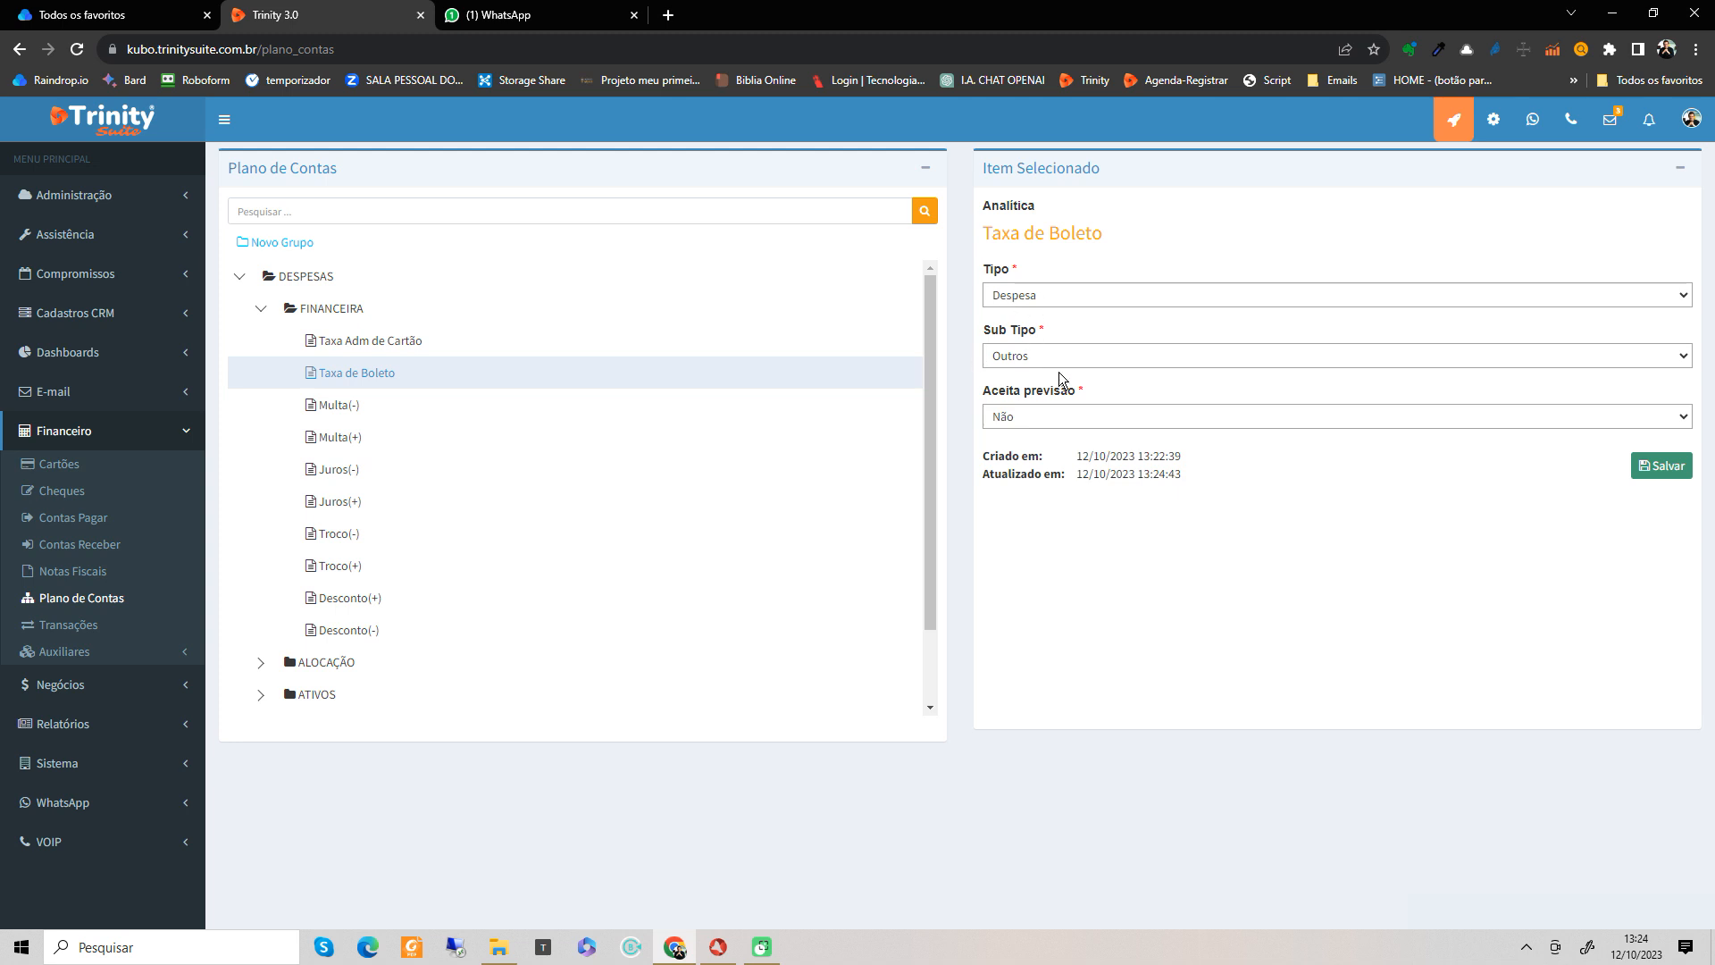
Step: Set the Multa(-) account to Aceita previsão Não and subtype Outros, and save it
left_click(340, 406)
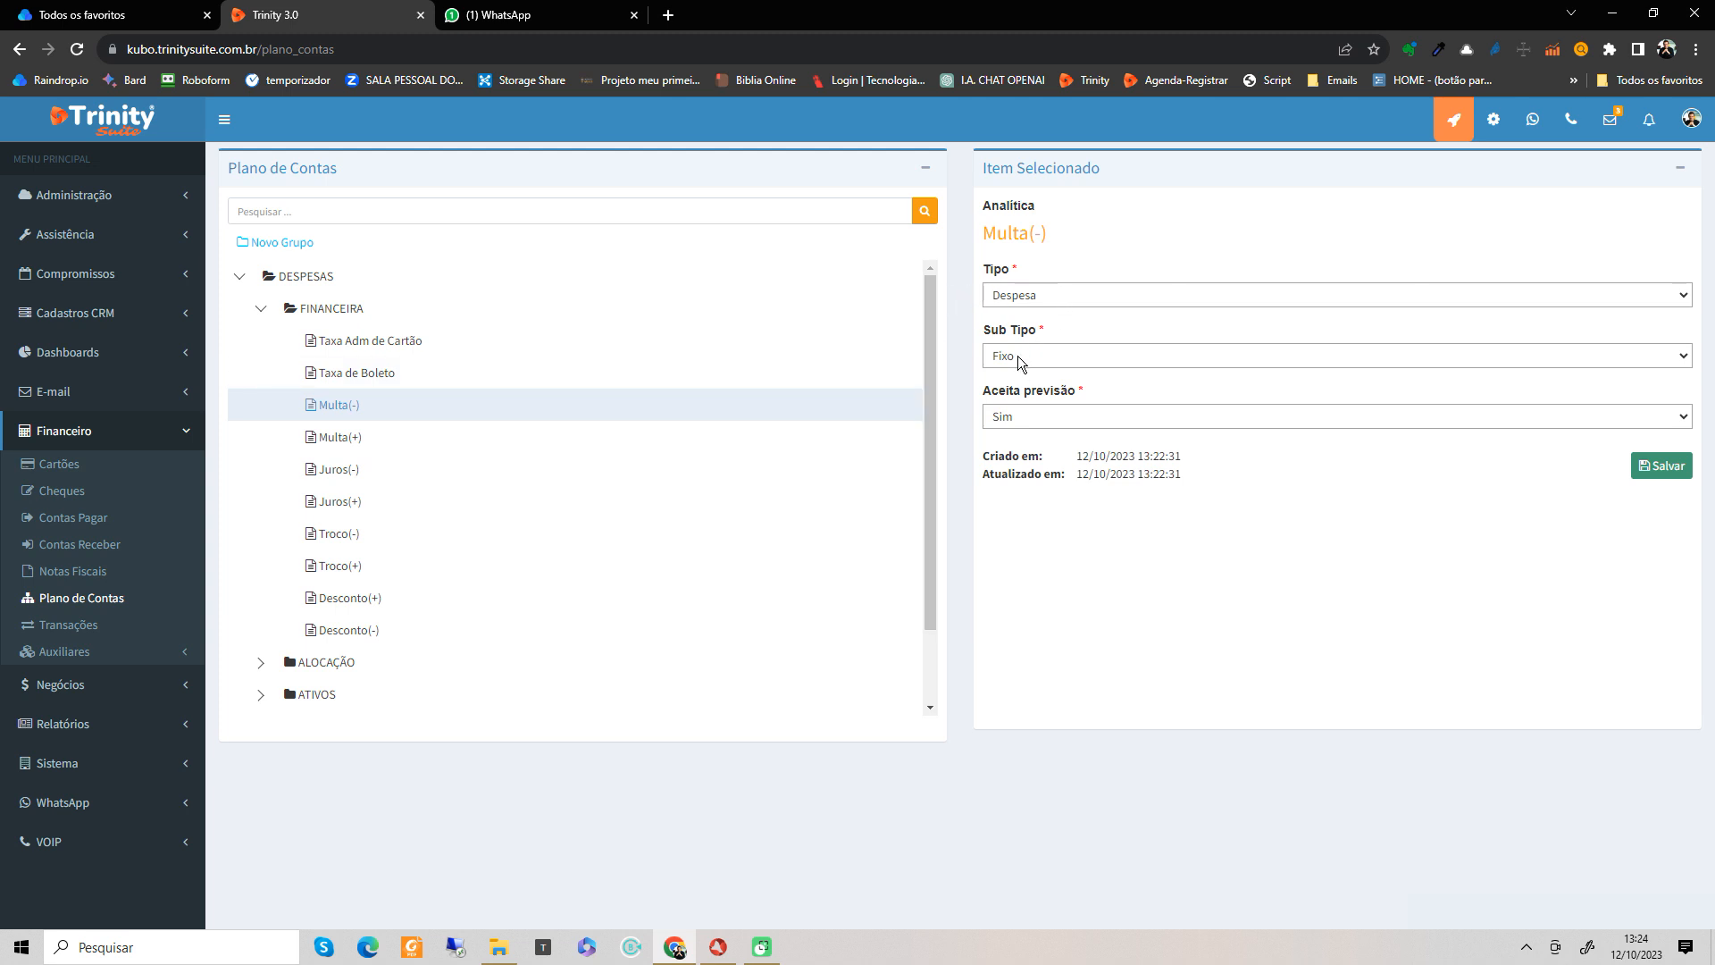
left_click(1037, 421)
left_click(1036, 447)
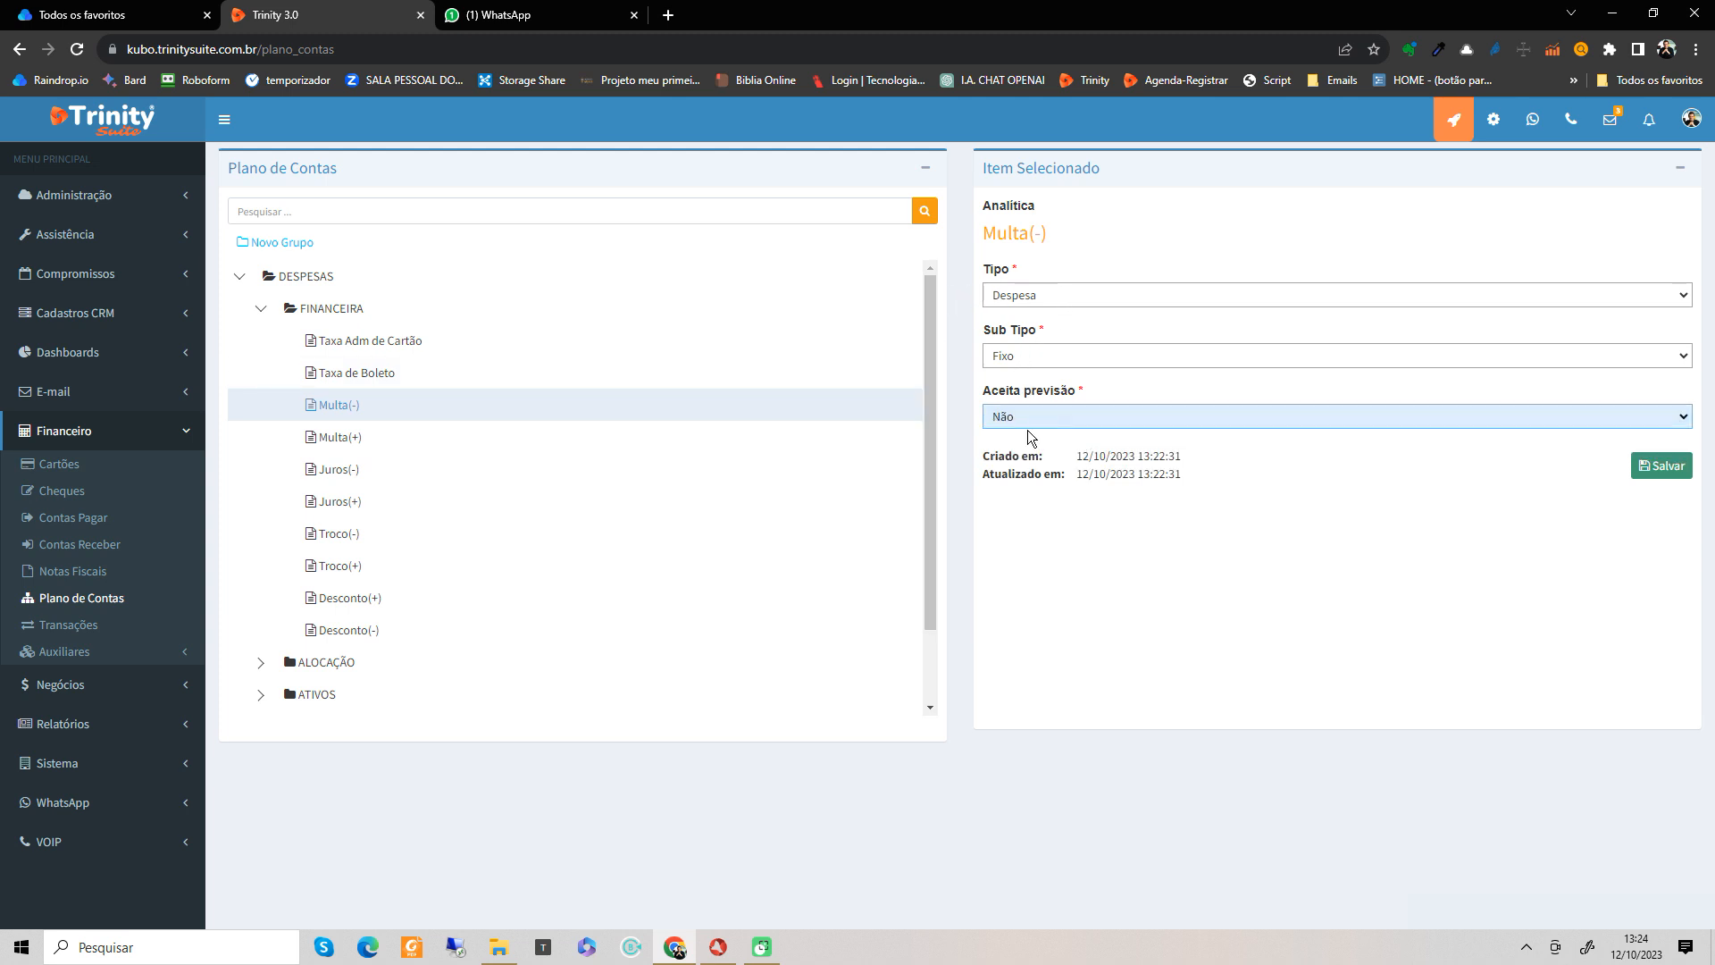
left_click(1033, 358)
left_click(1033, 409)
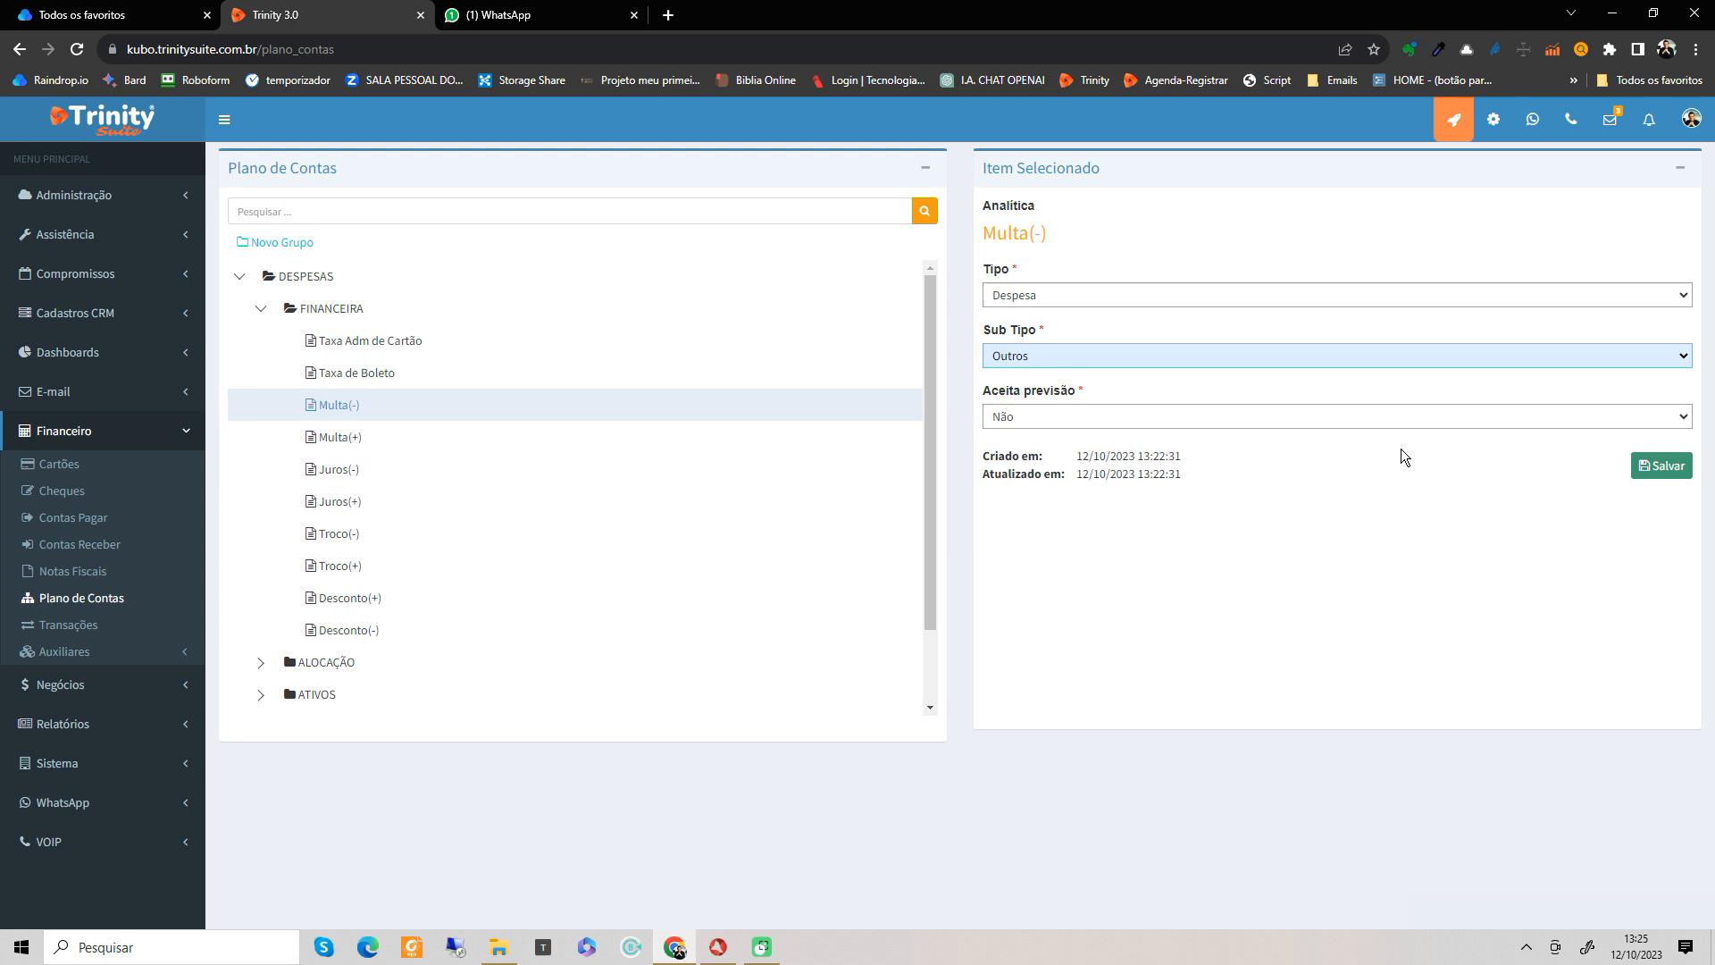
left_click(1655, 474)
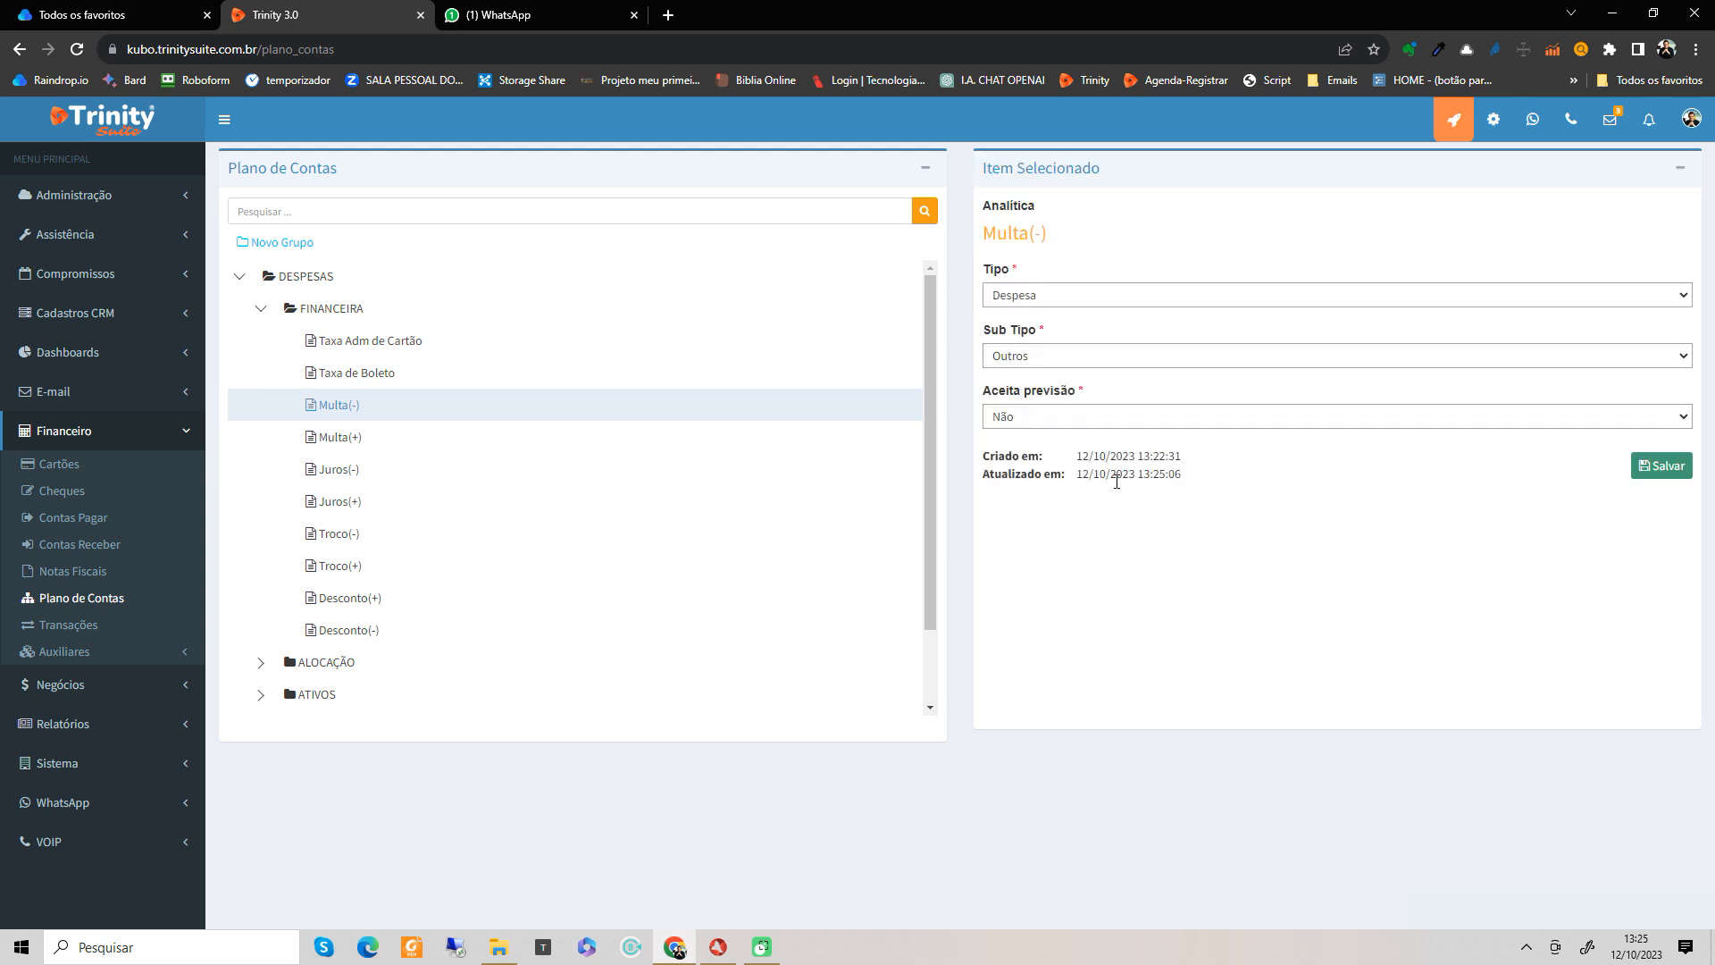
Step: Check the Multa(+) account, and save the Juros(-) account with subtype Outros and Aceita previsão Não
left_click(337, 443)
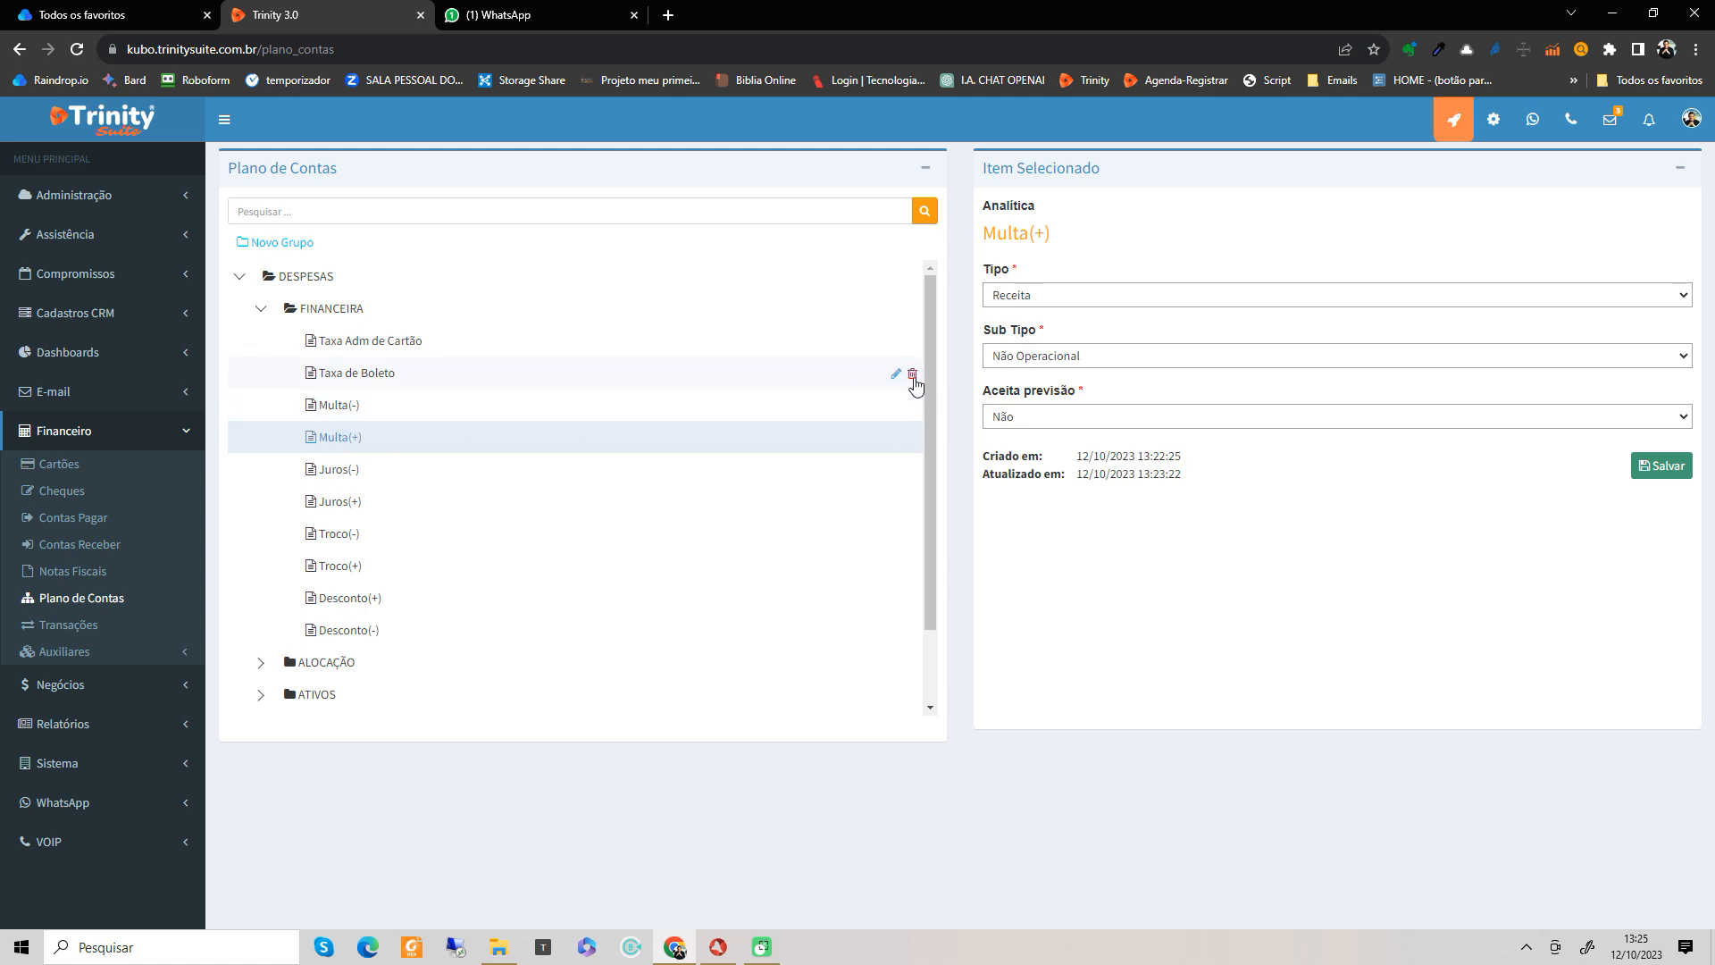
left_click(377, 482)
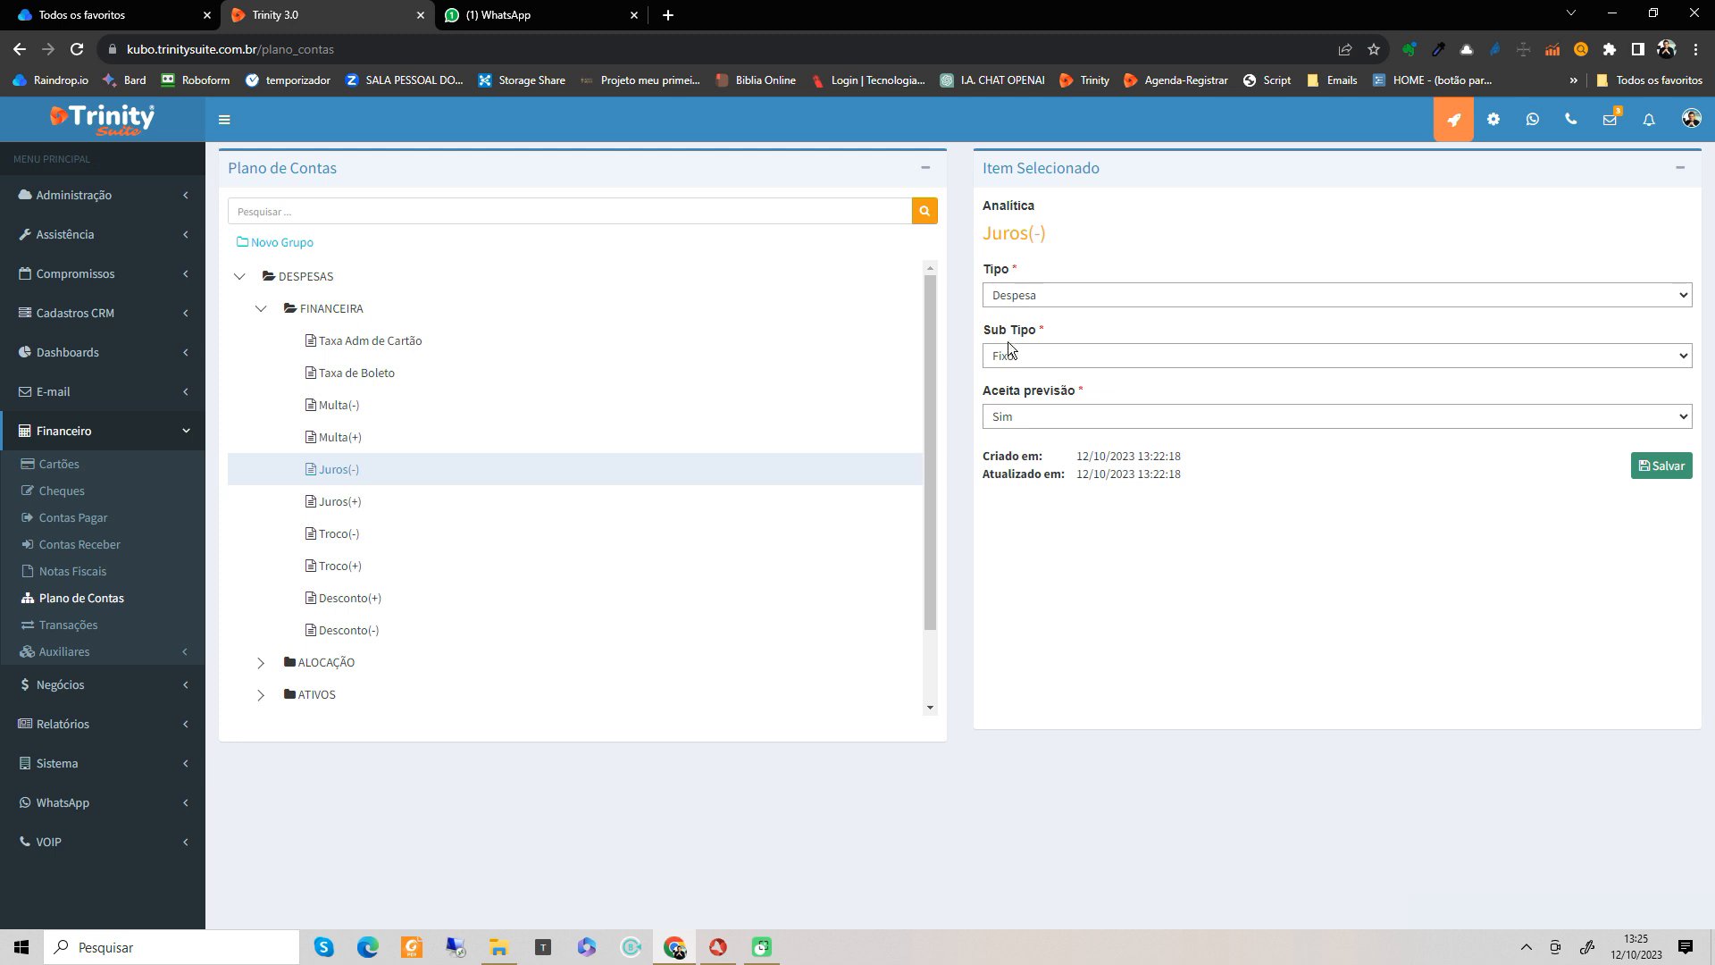
left_click(1018, 356)
left_click(1022, 405)
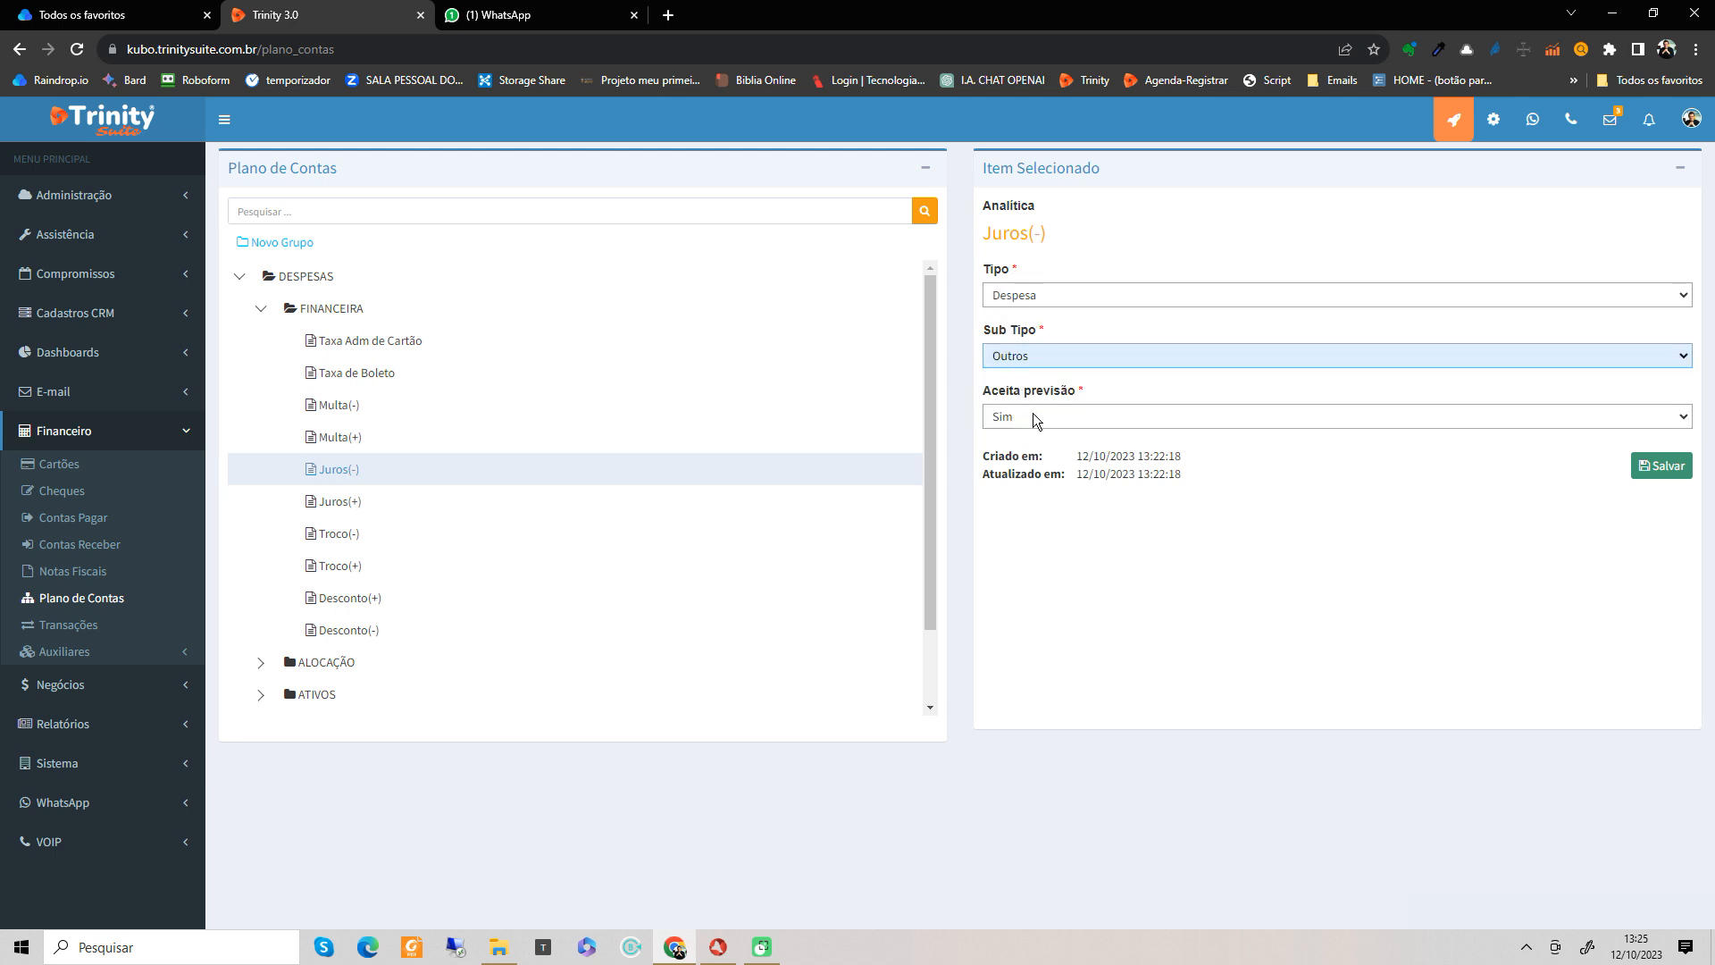
left_click(1034, 418)
left_click(1029, 450)
left_click(1655, 469)
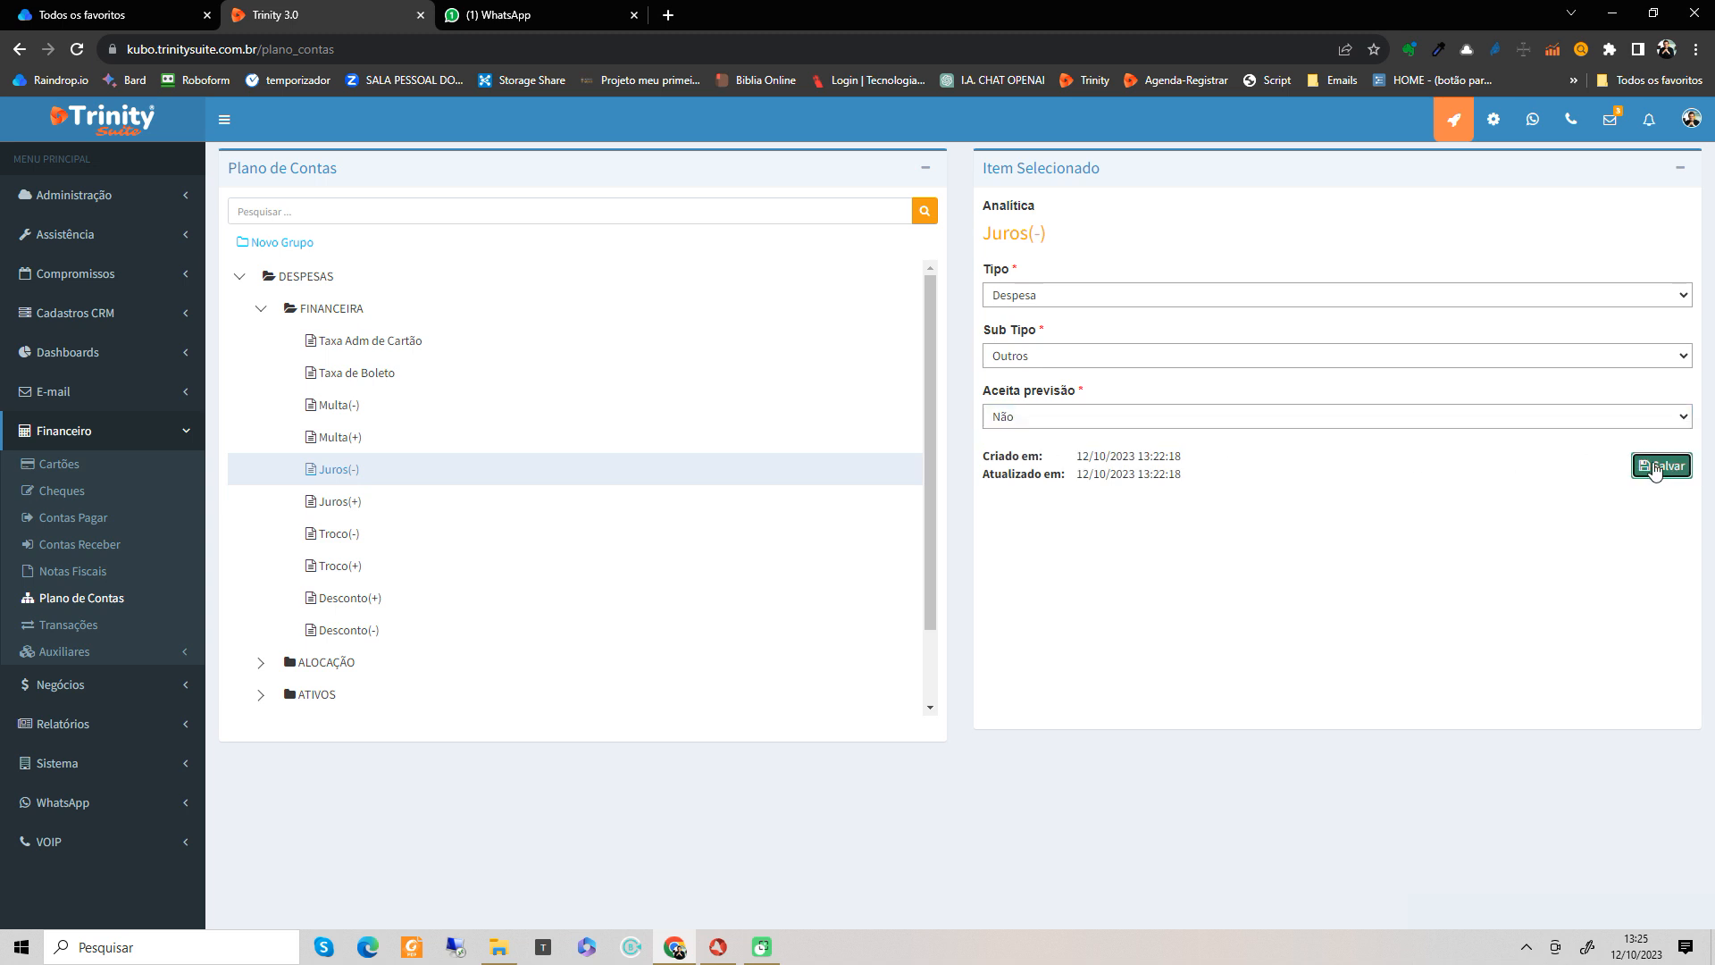
Step: Review the type, subtype and forecast settings of the Juros(+), Troco(-), Troco(+) and Desconto accounts
left_click(333, 506)
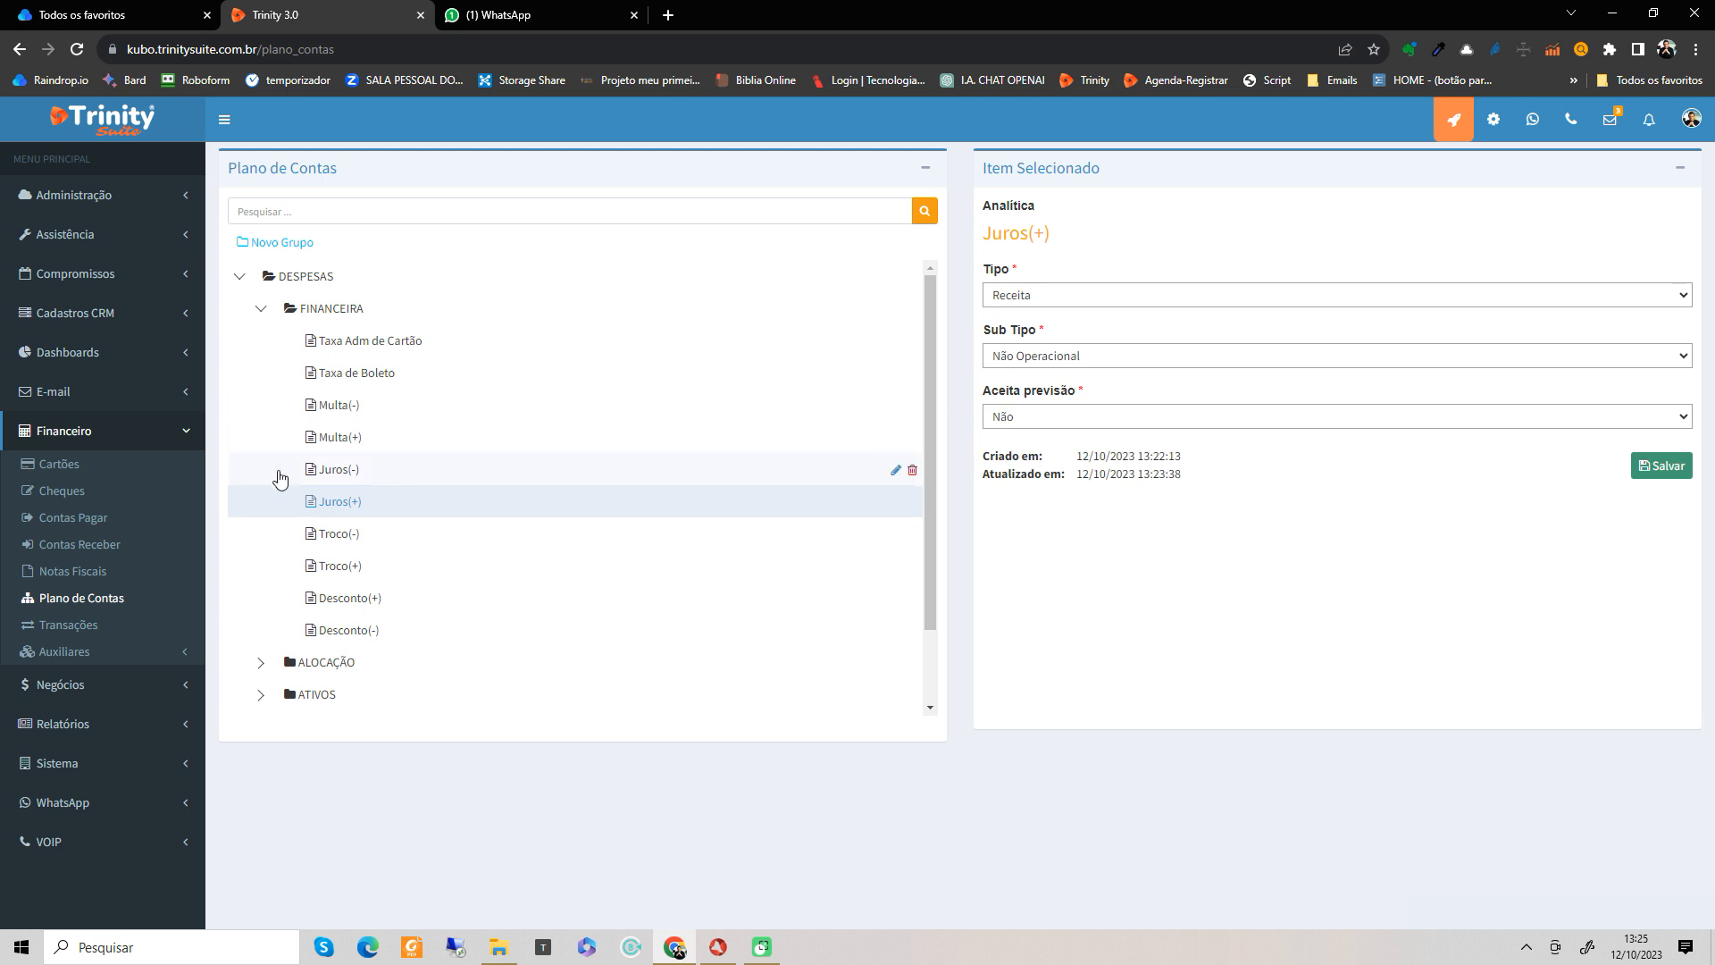
left_click(360, 535)
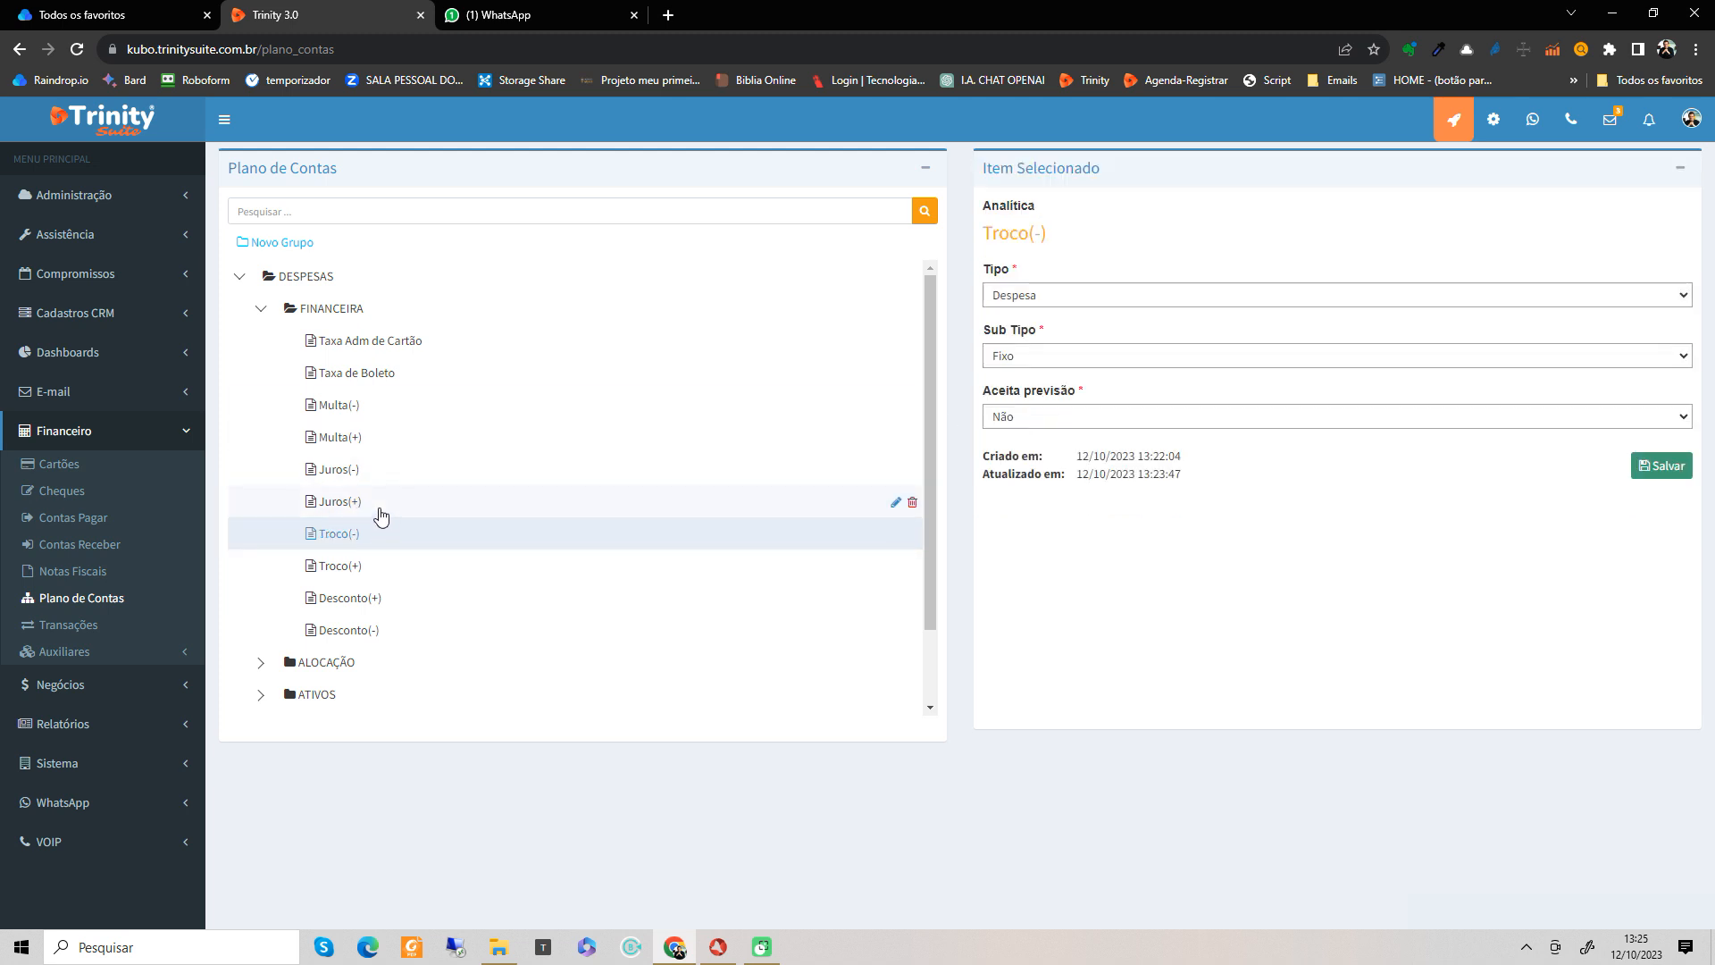
left_click(380, 510)
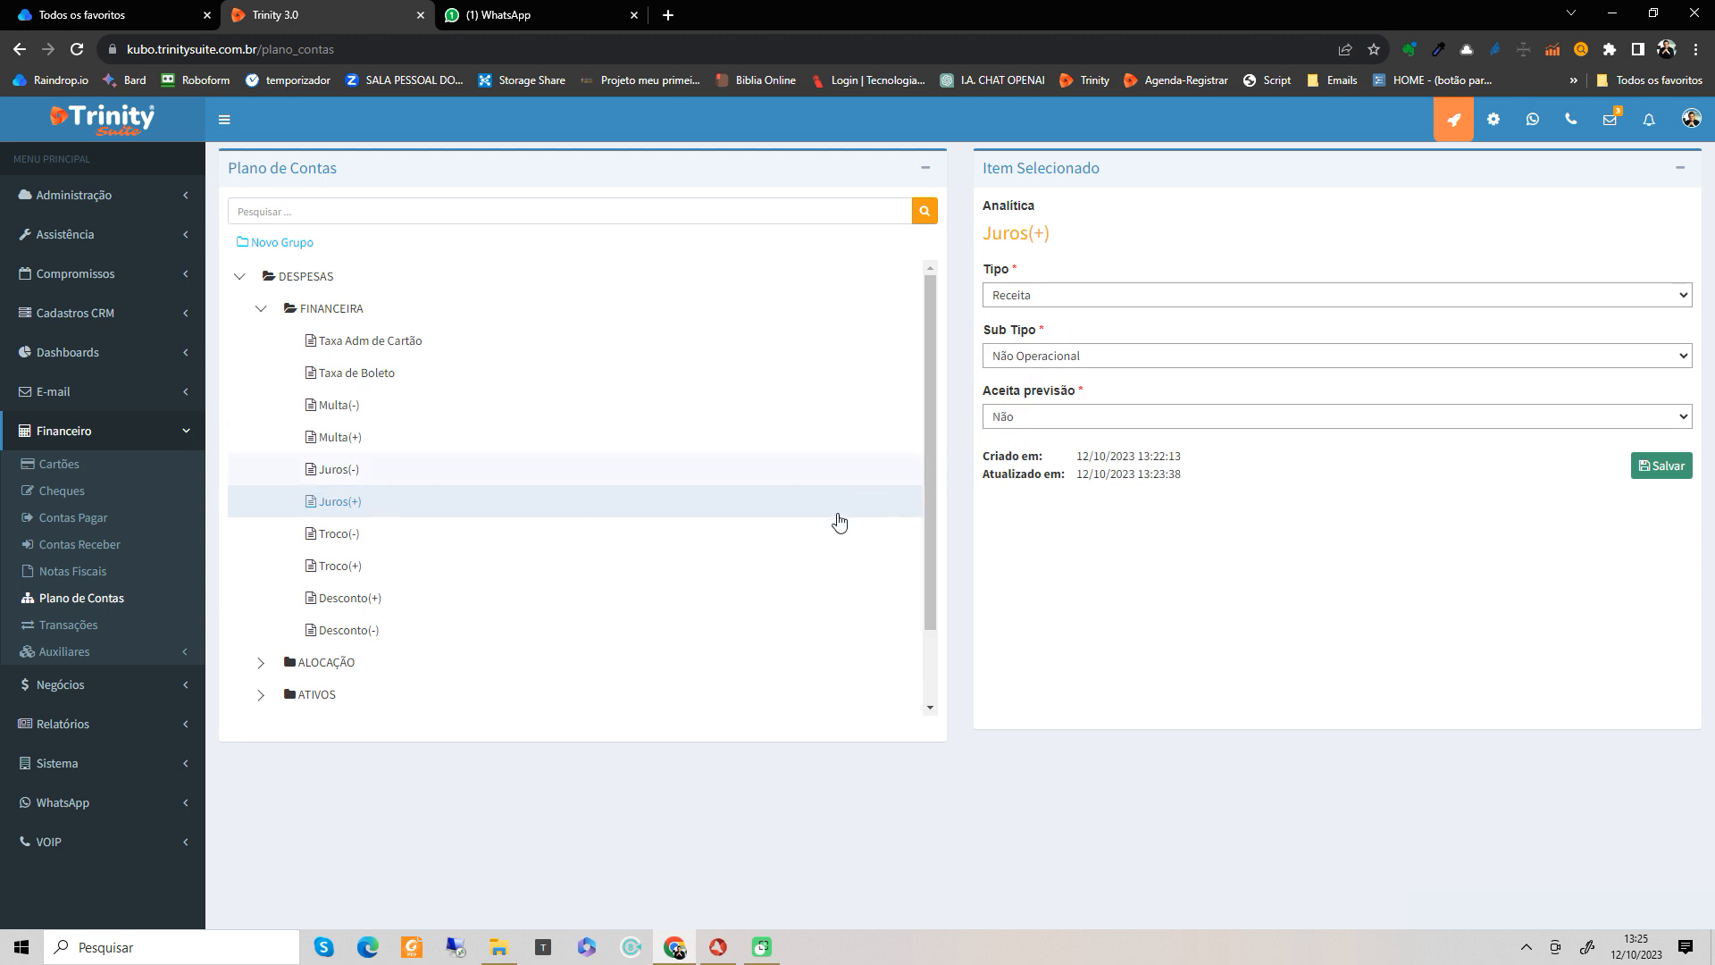
left_click(512, 536)
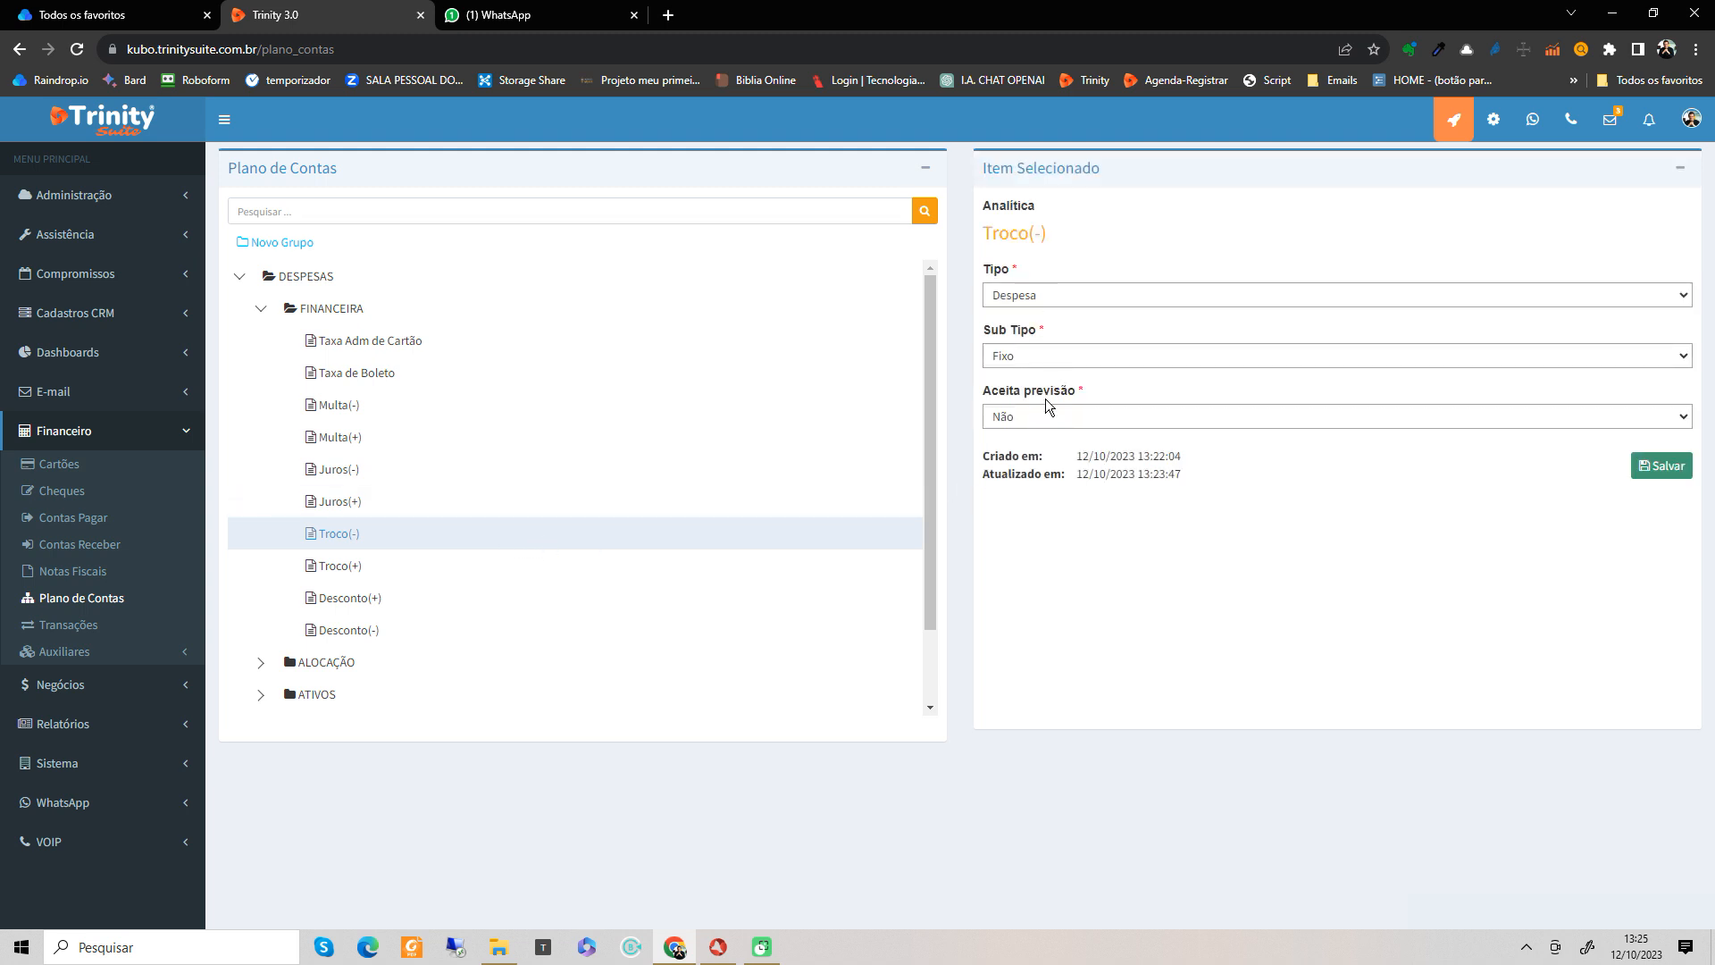
left_click(490, 568)
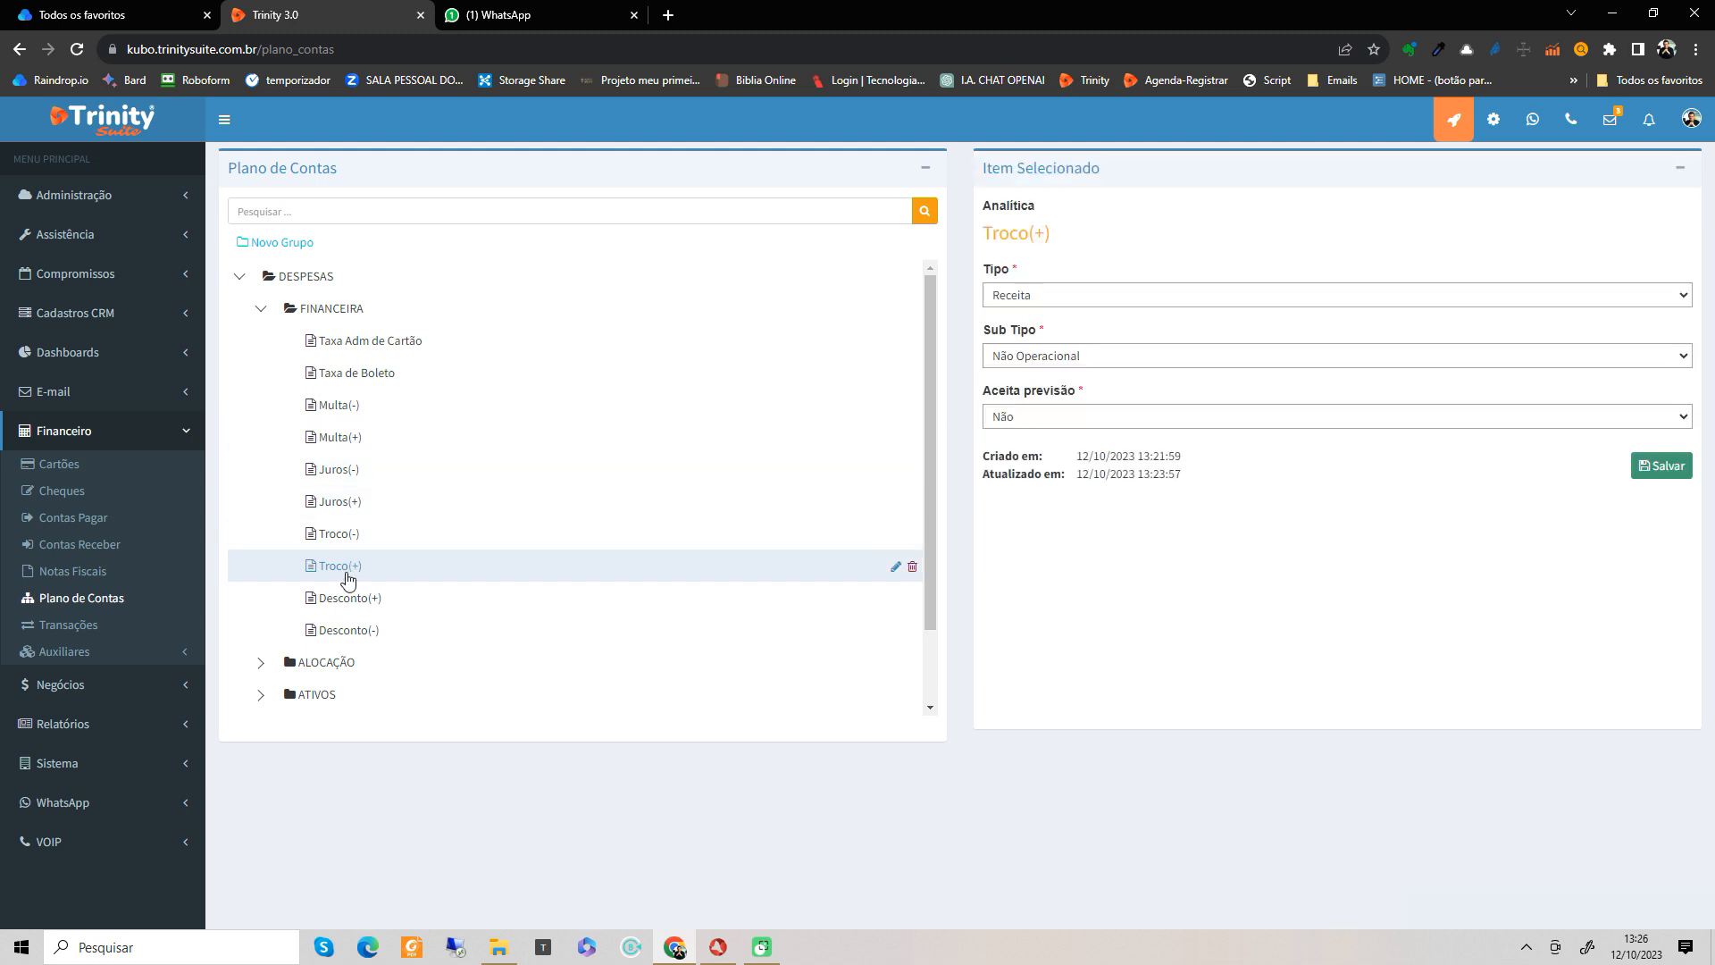
left_click(366, 602)
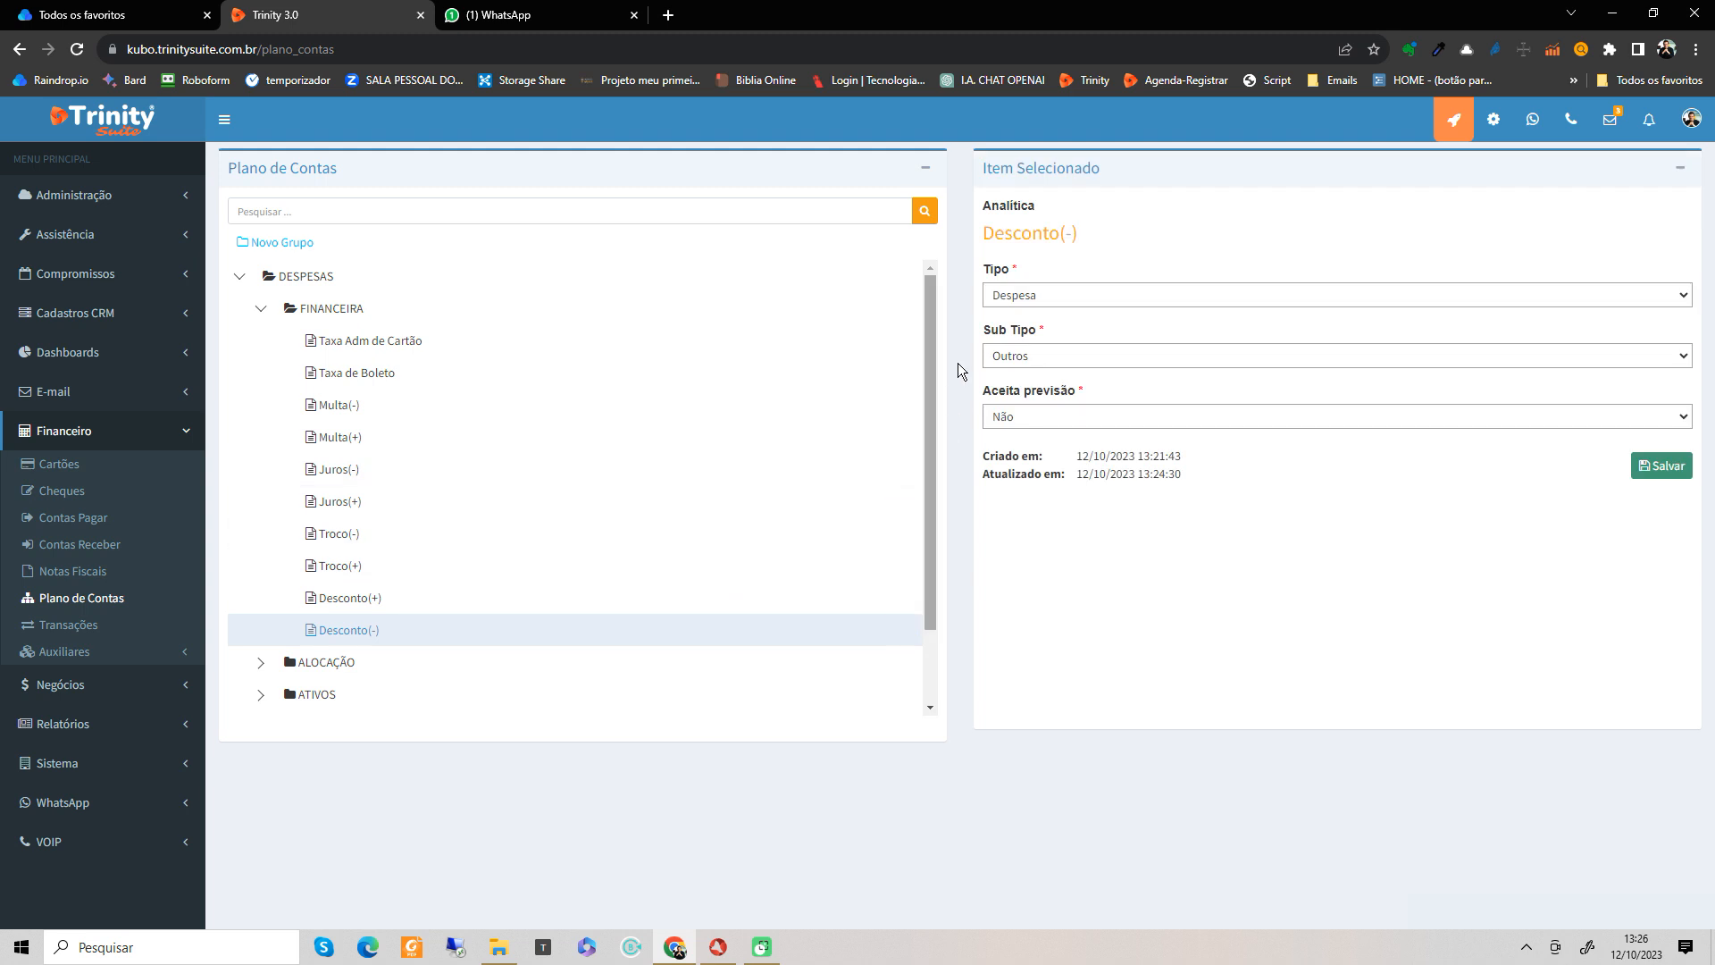
Step: Set the Troco(-) account's subtype to Outros and save it
left_click(360, 535)
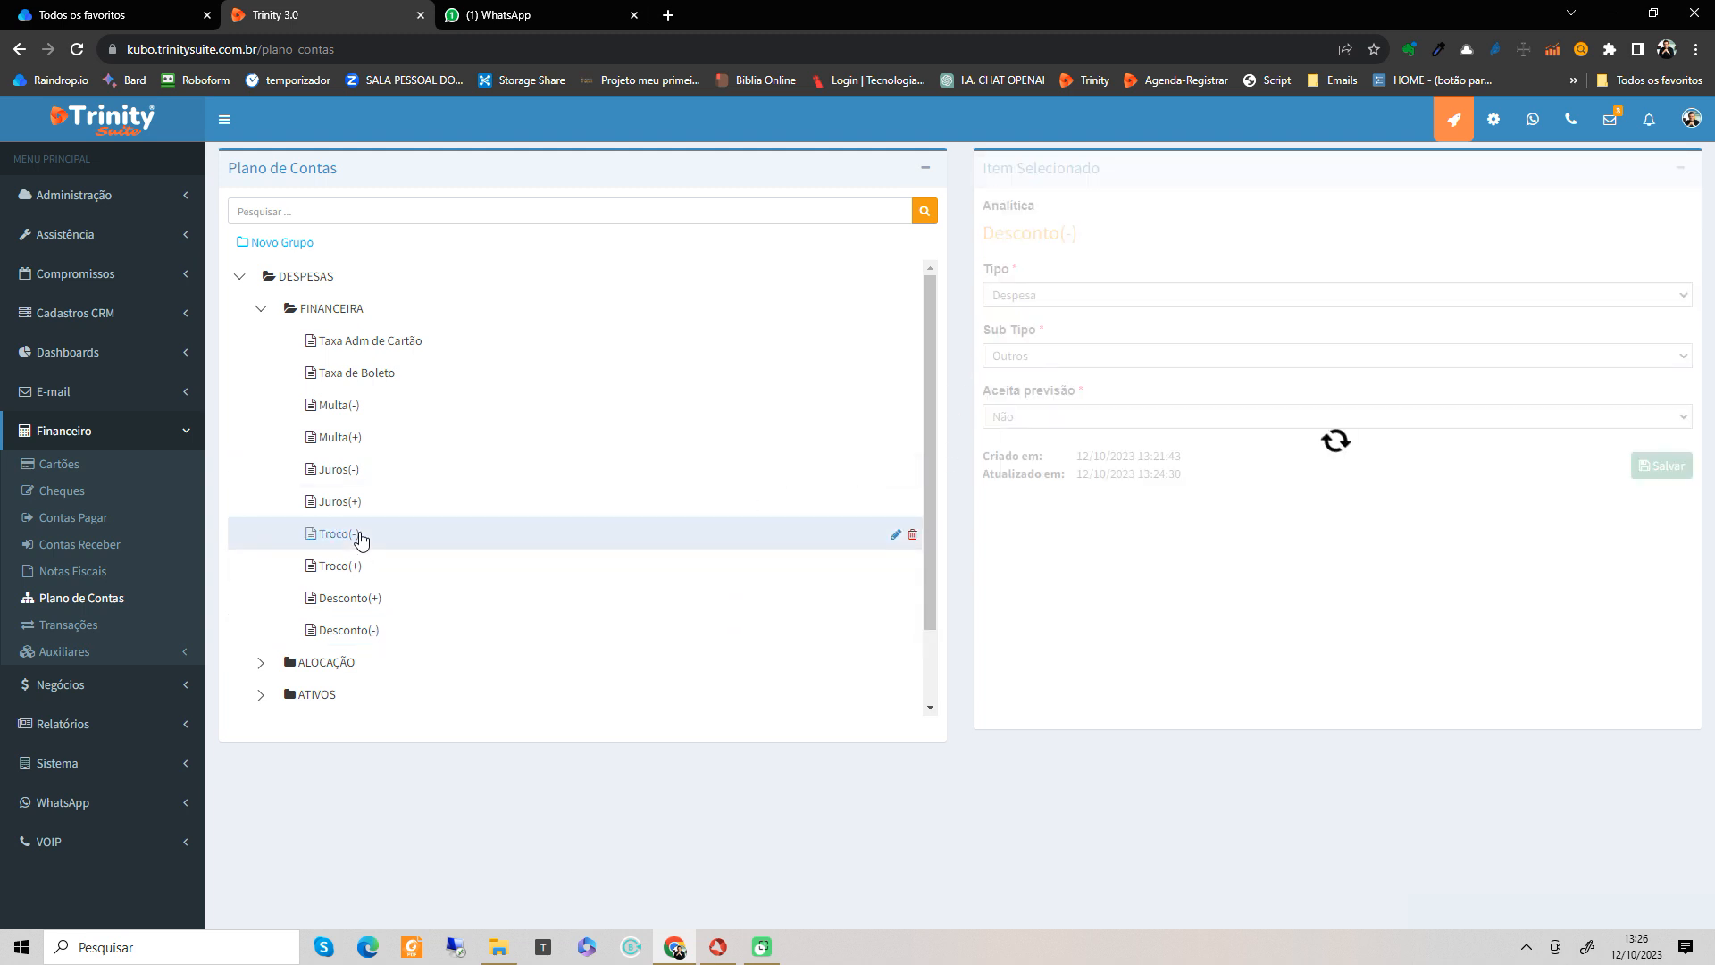
left_click(1037, 353)
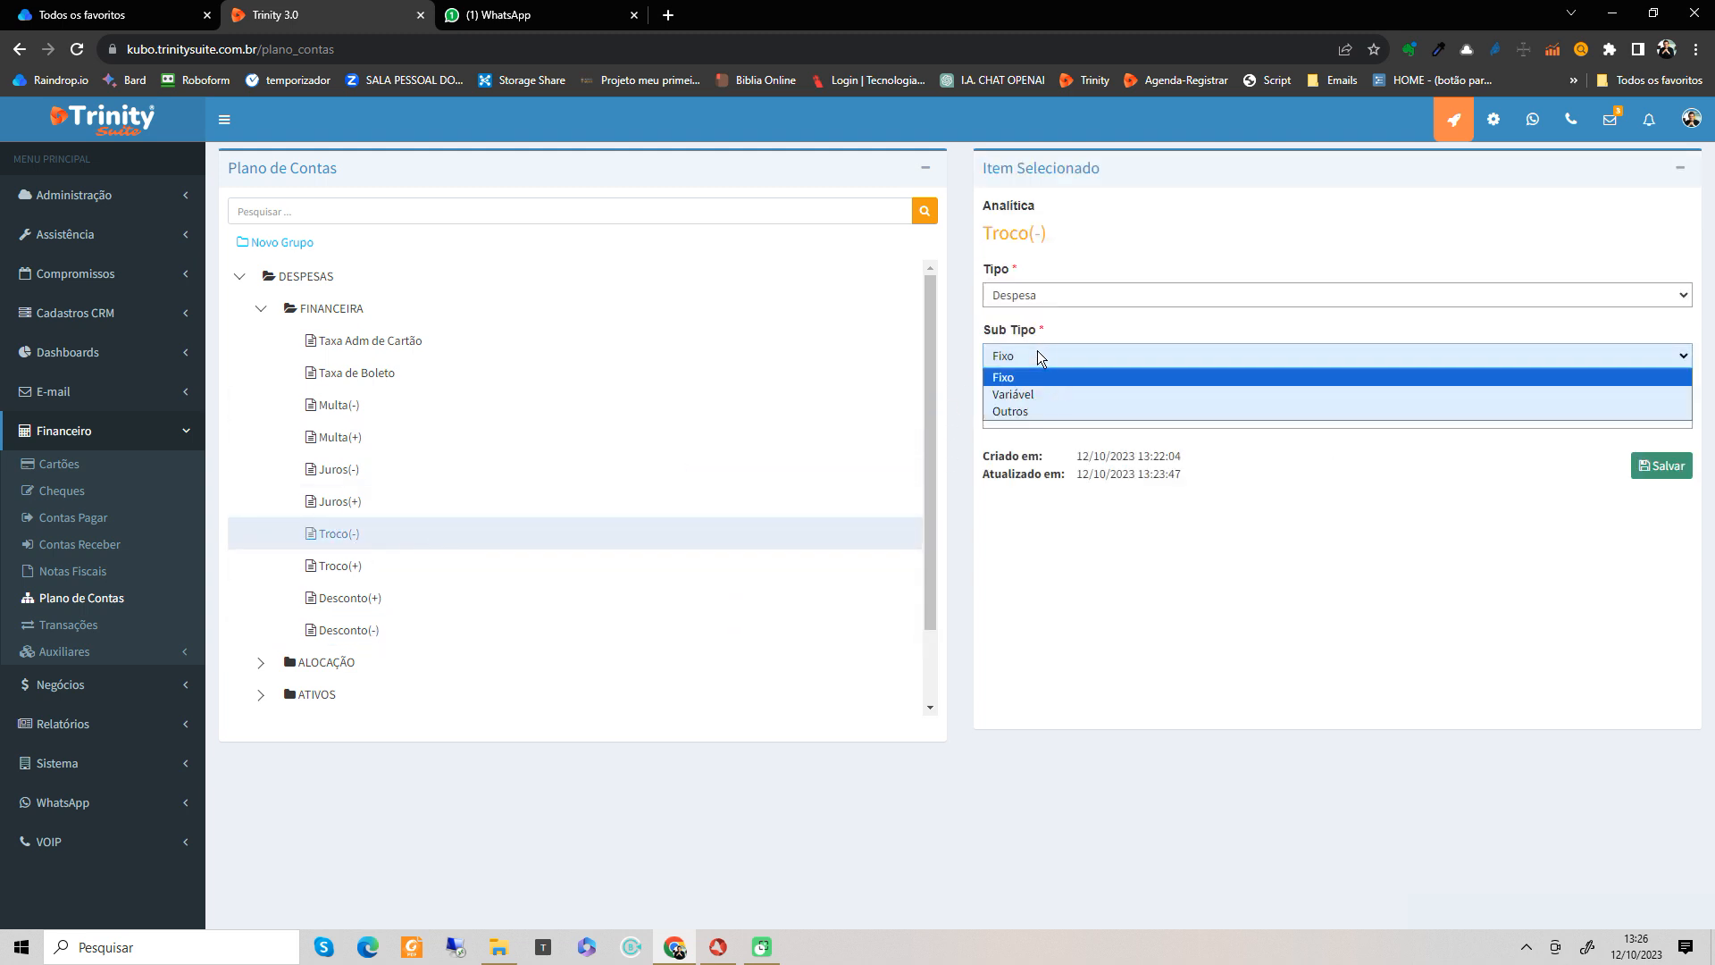
left_click(1032, 404)
left_click(1636, 465)
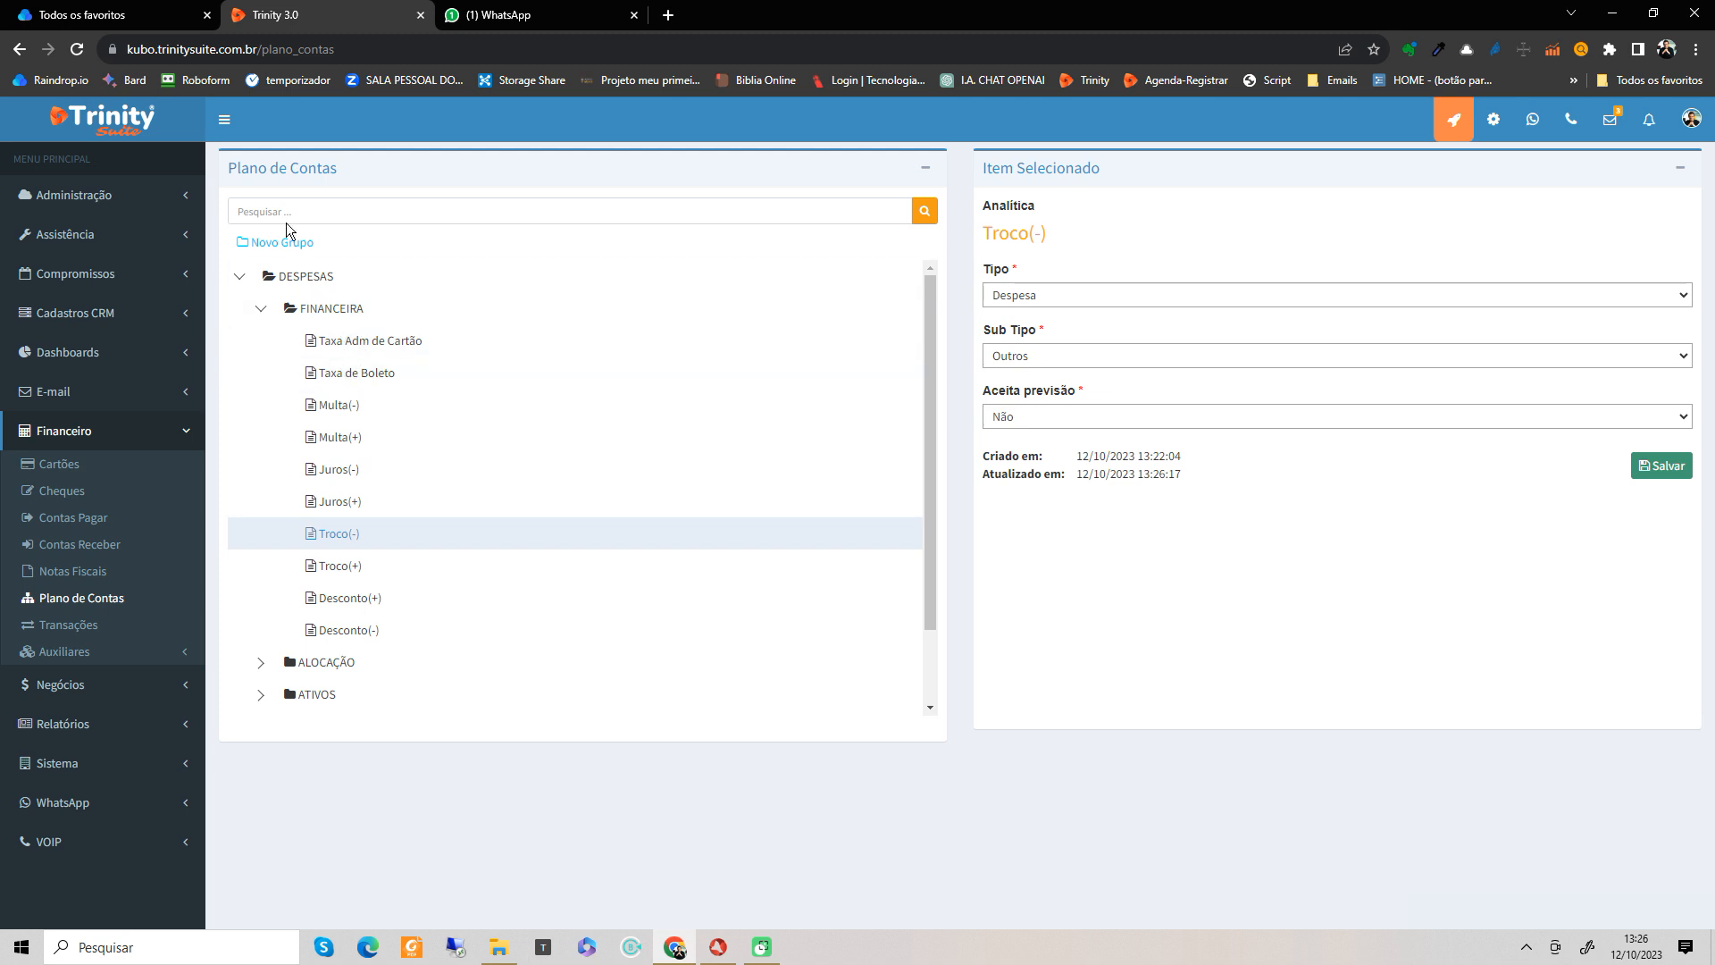
Step: Expand the RECEITAS group and its NÃO OPERACIONAIS subgroup to examine the accounts inside
scroll(277, 706, "down", 1)
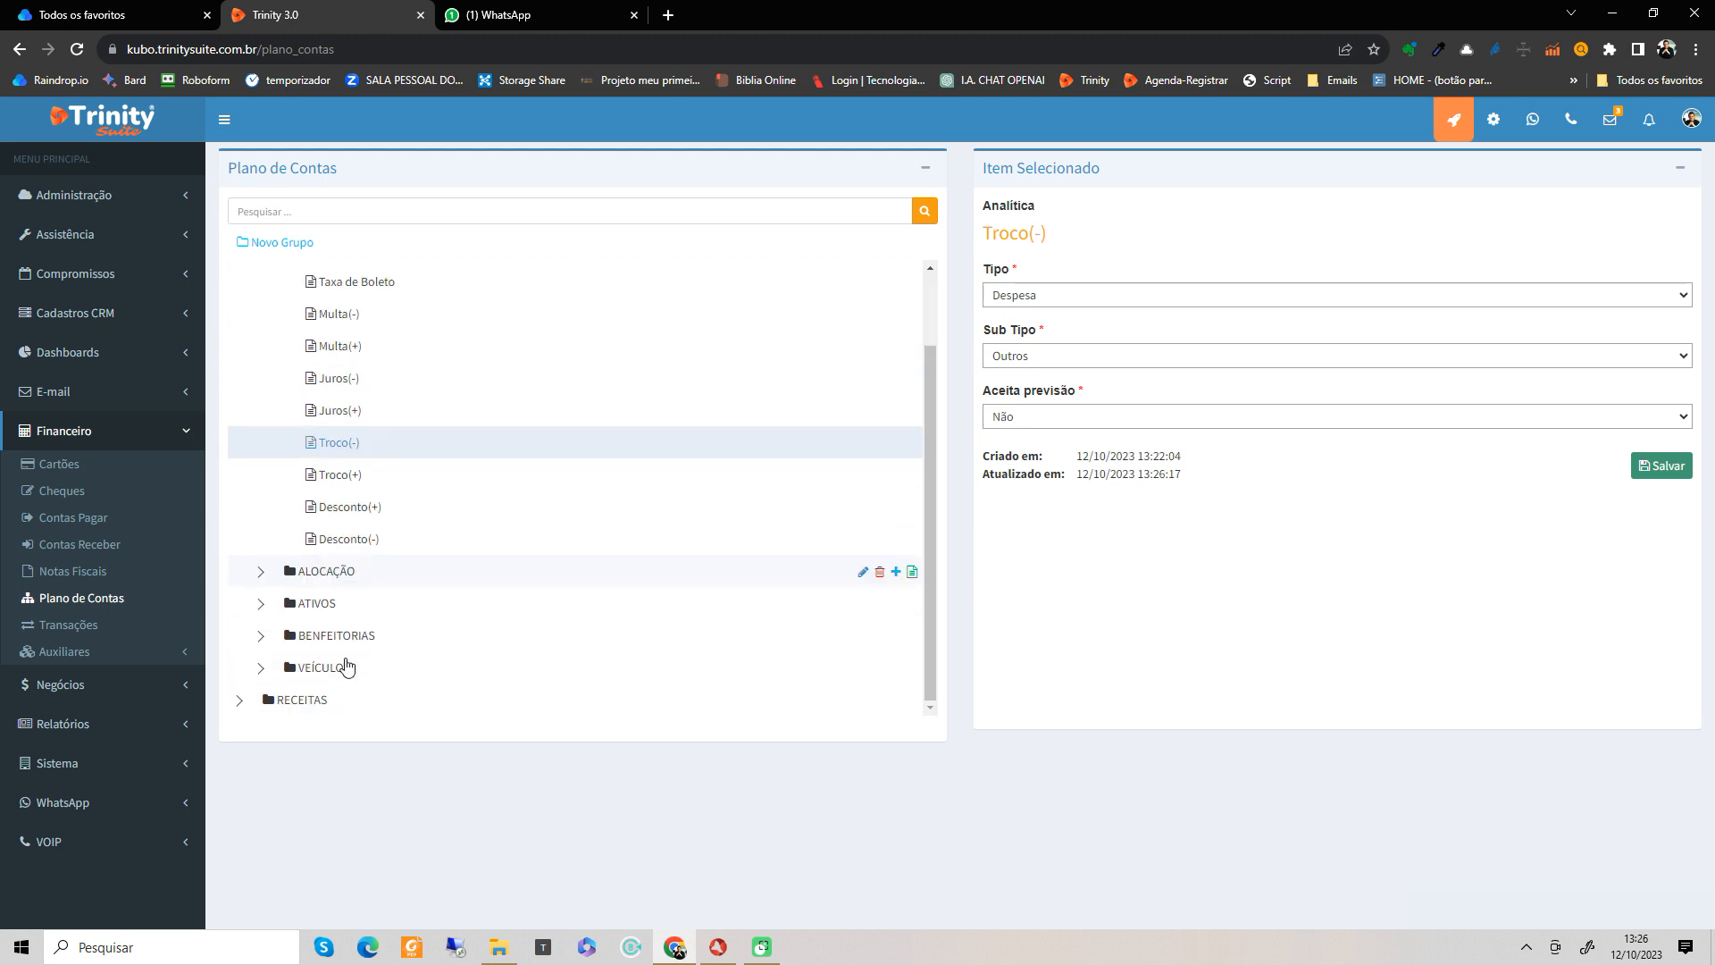
left_click(239, 700)
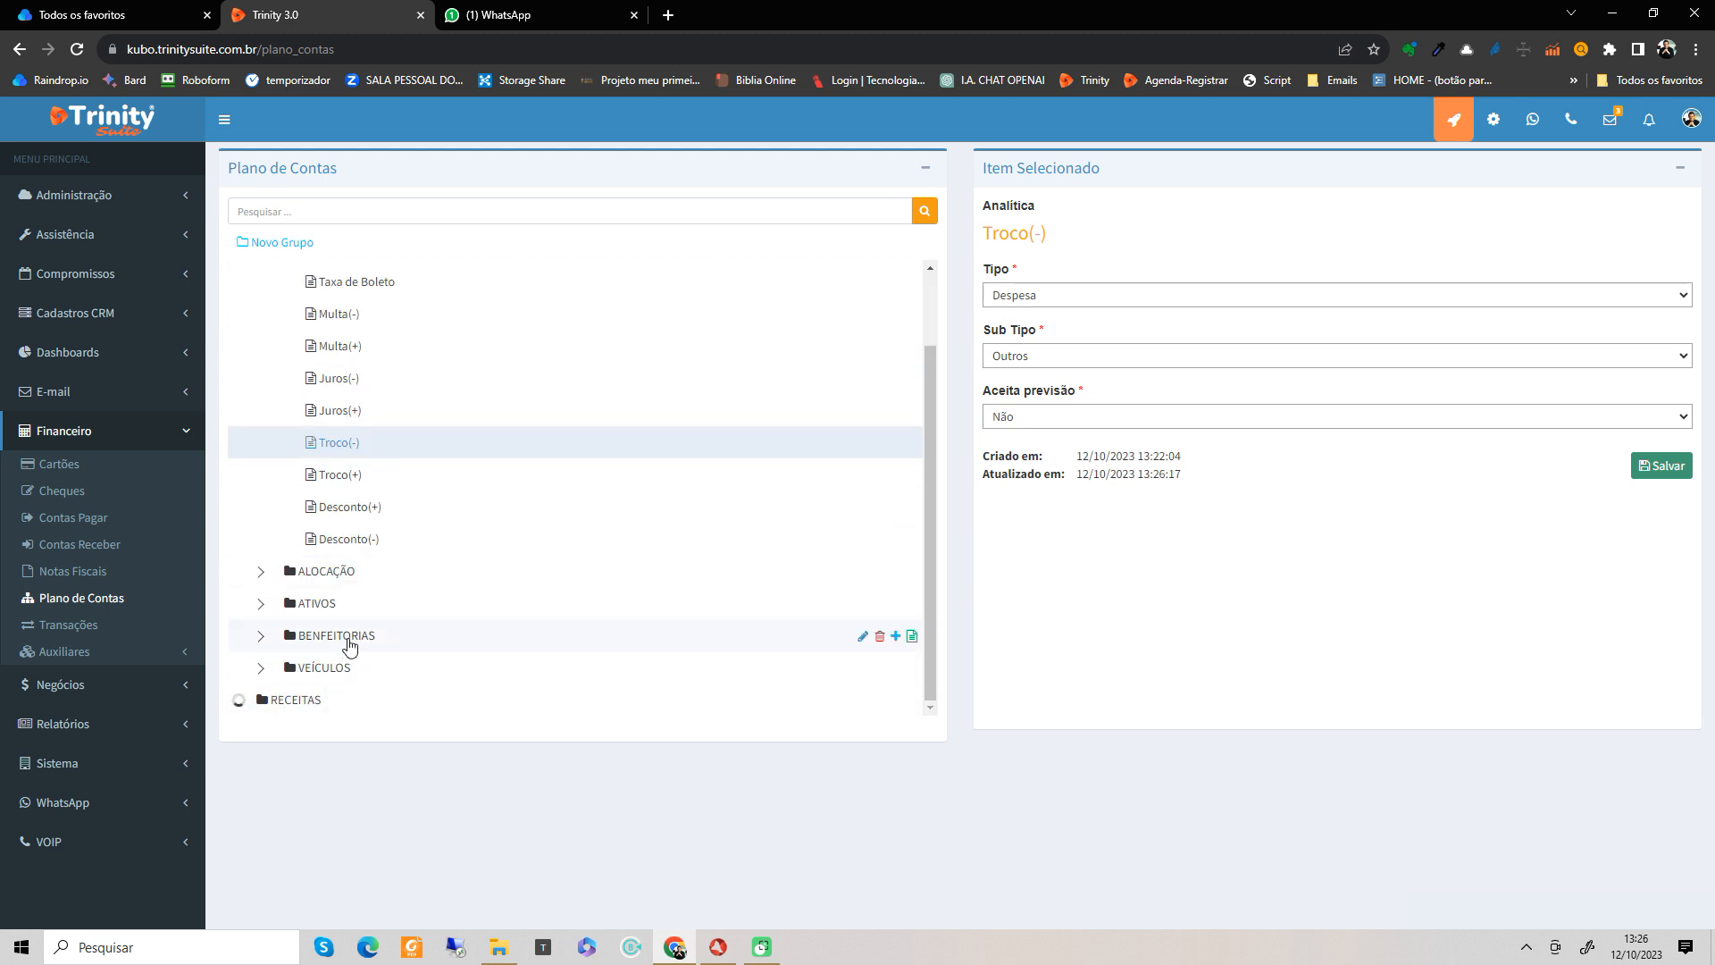
scroll(444, 689, "down", 1)
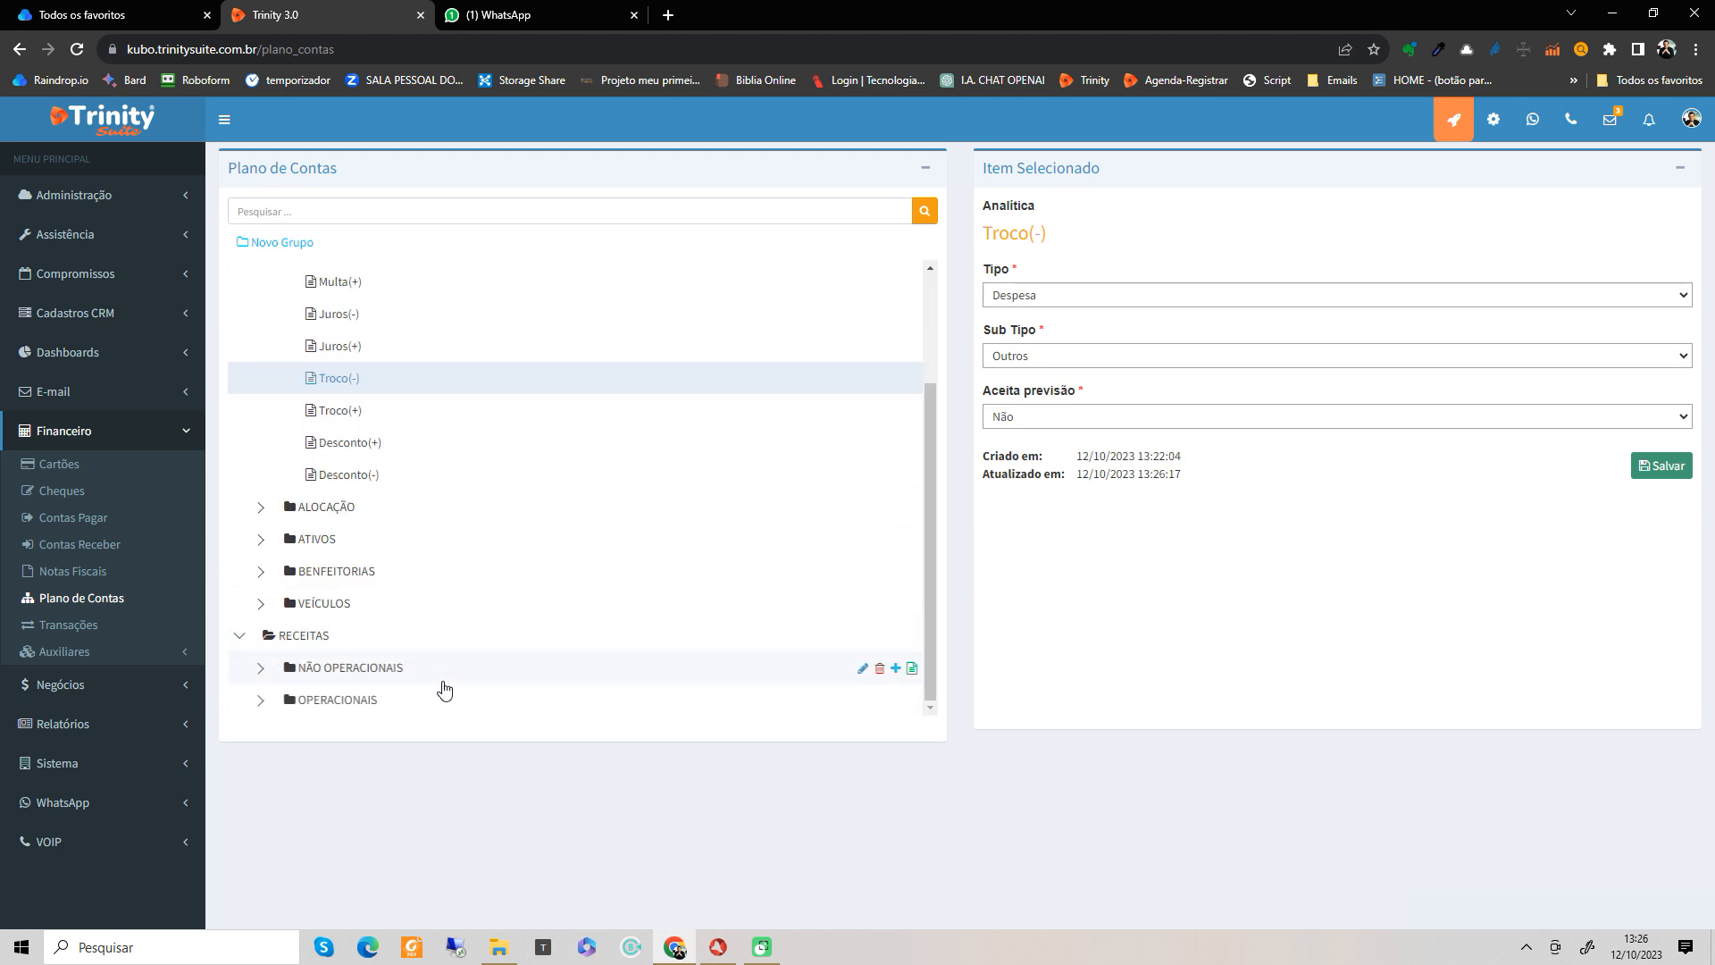
left_click(262, 669)
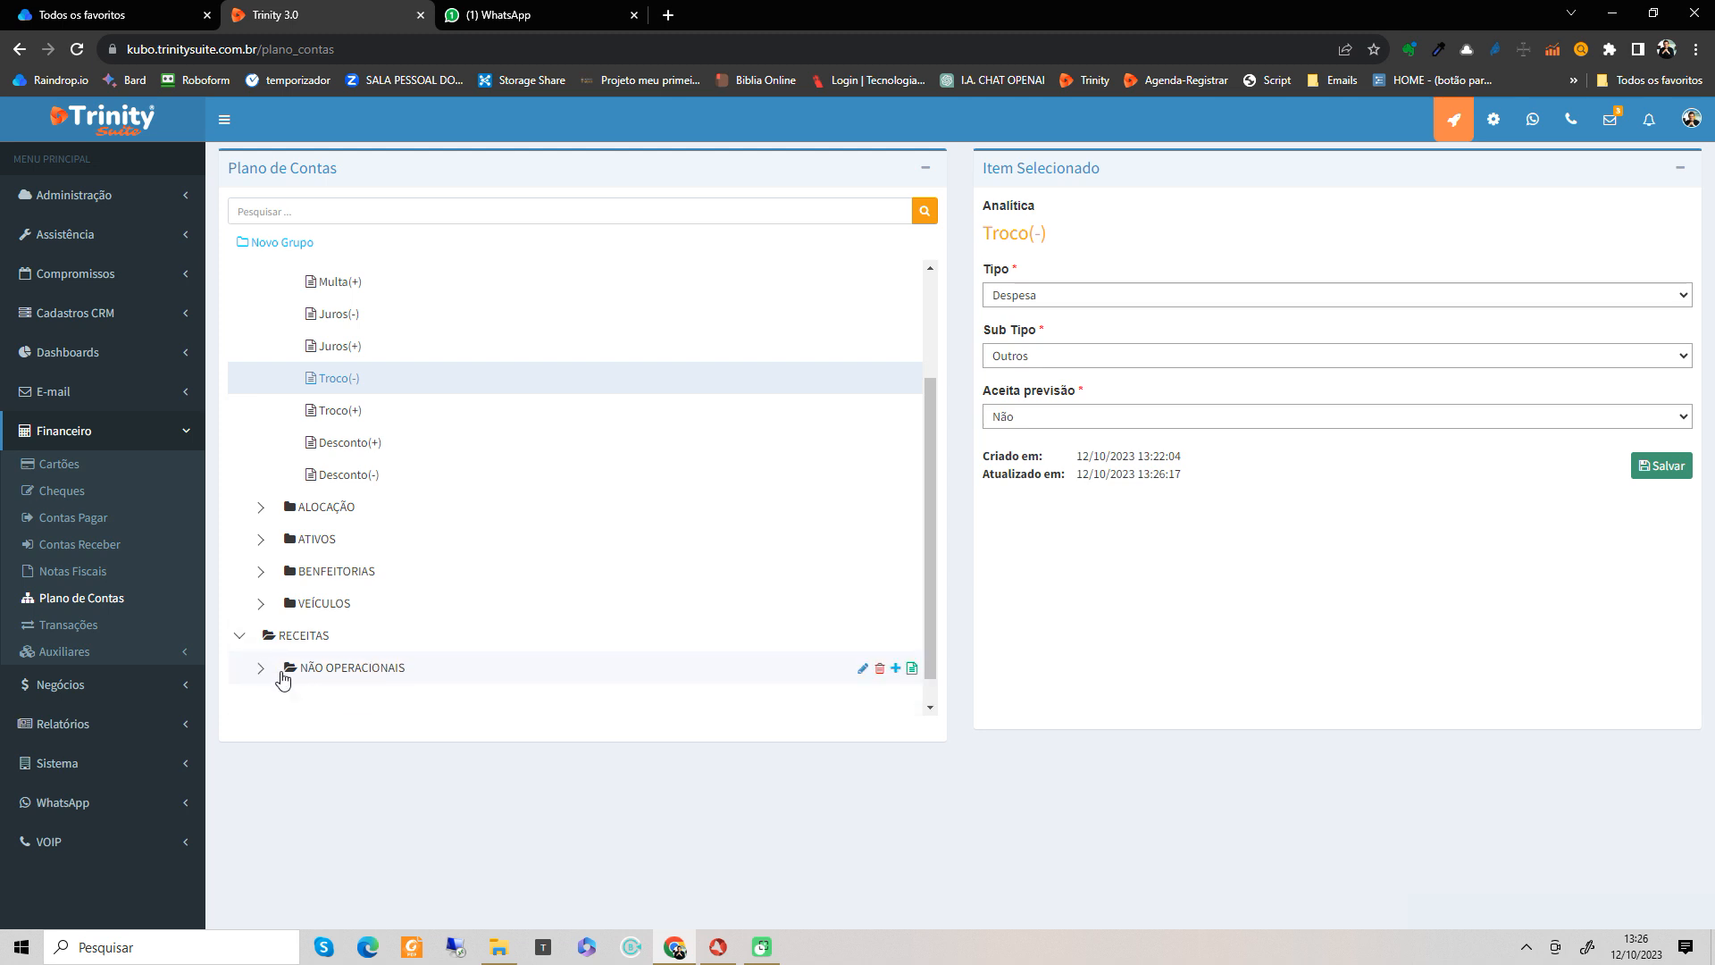
scroll(384, 665, "down", 1)
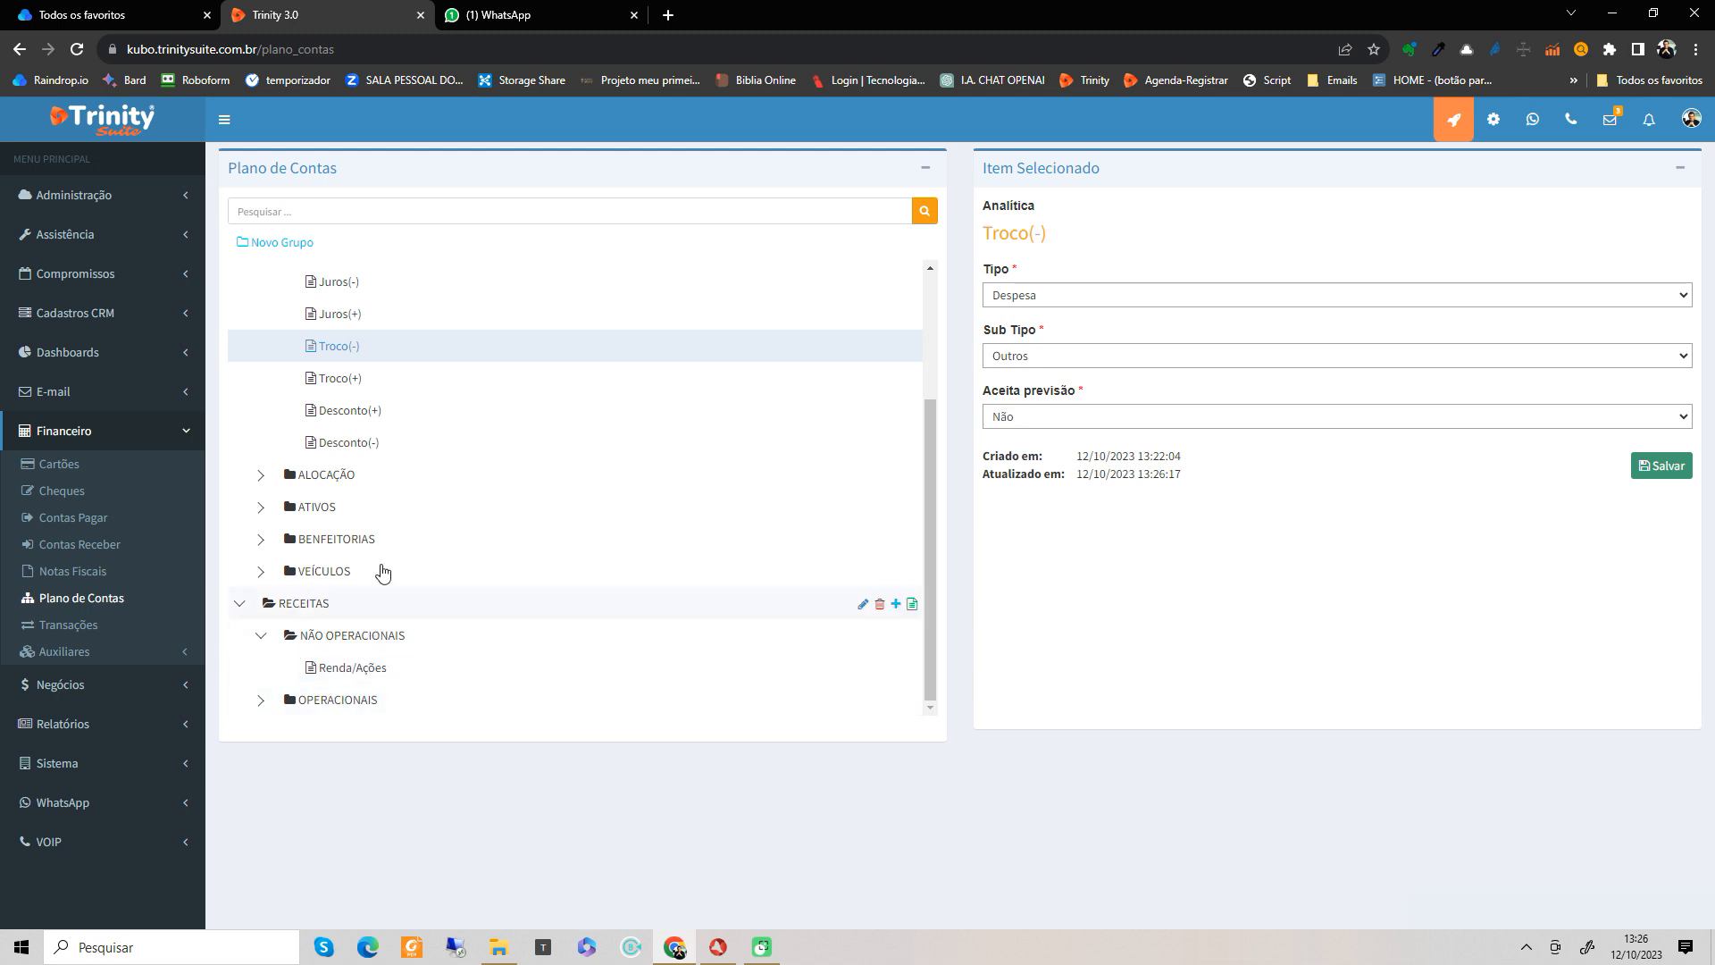
Step: Rename the Multa(-) account in the FINANCEIRA group as Multa Paga
scroll(420, 527, "up", 3)
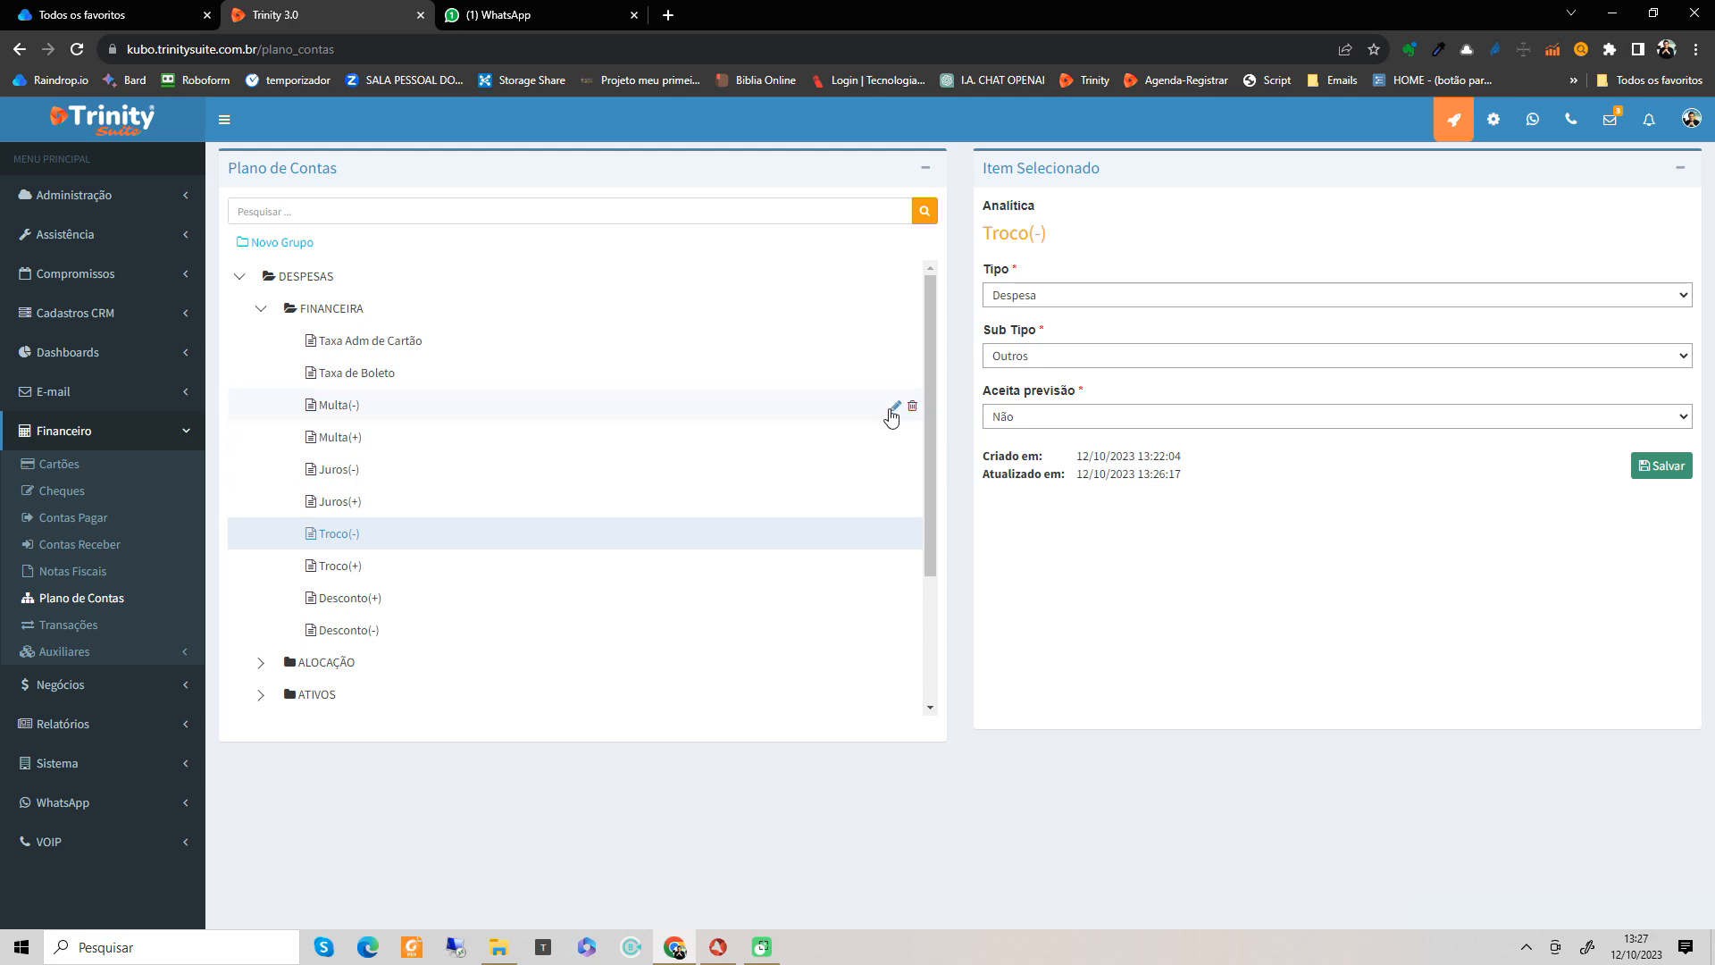
left_click(875, 410)
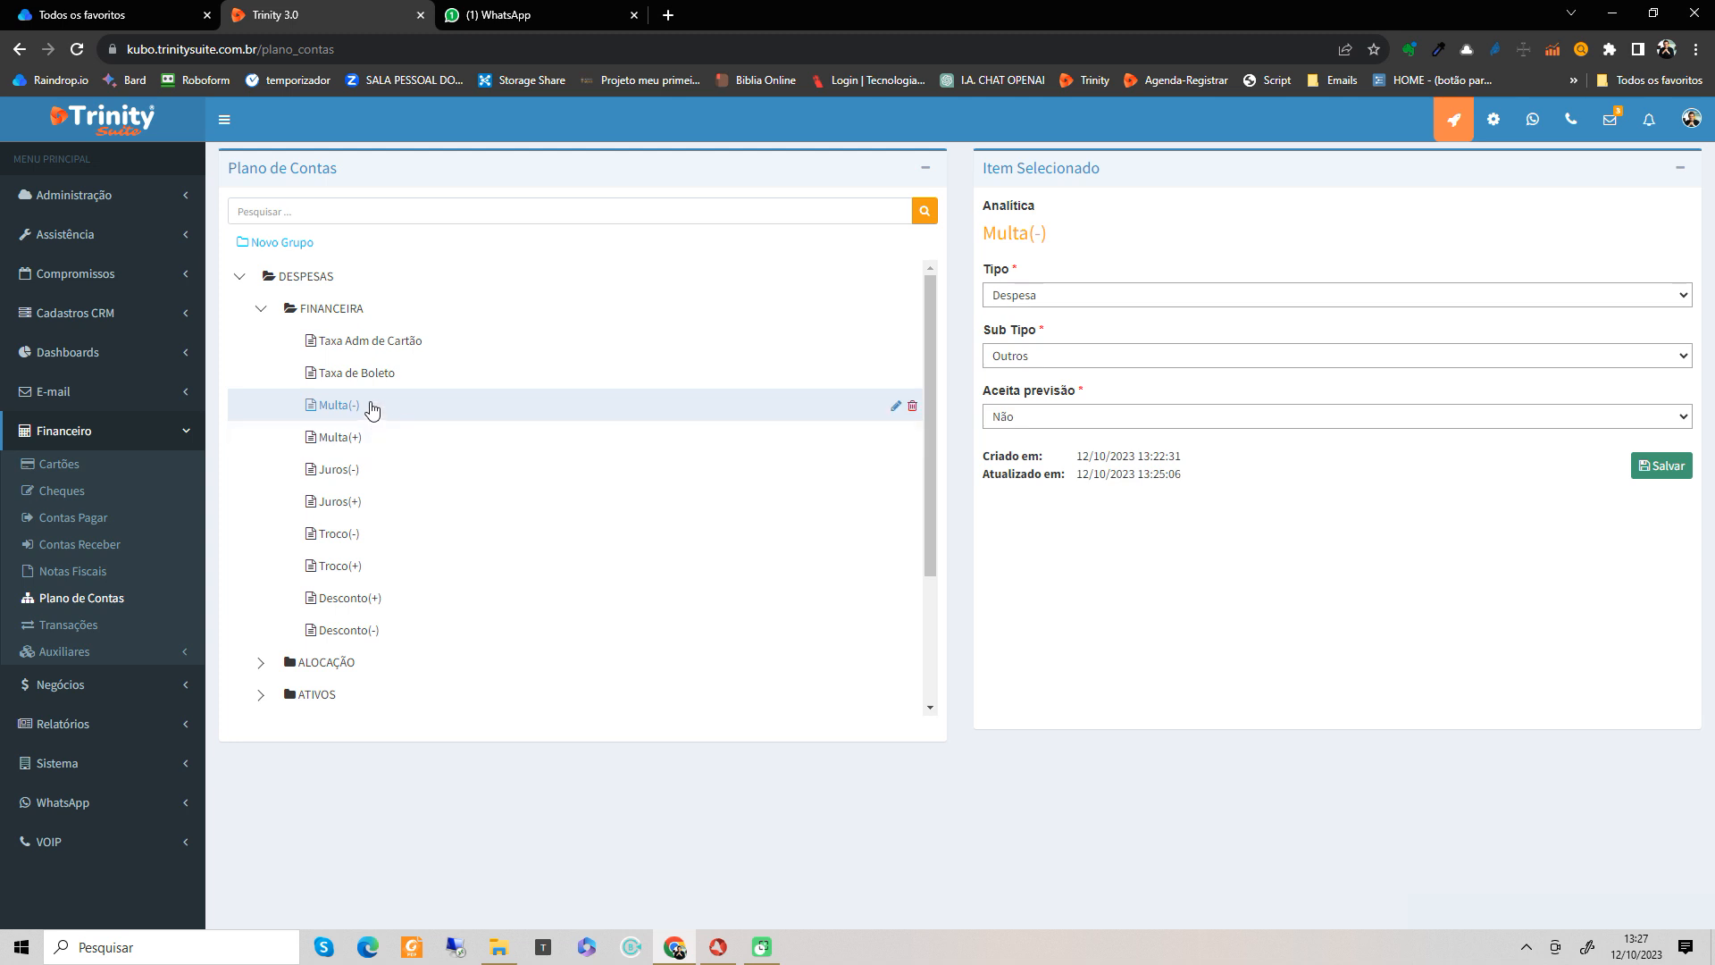
left_click(895, 405)
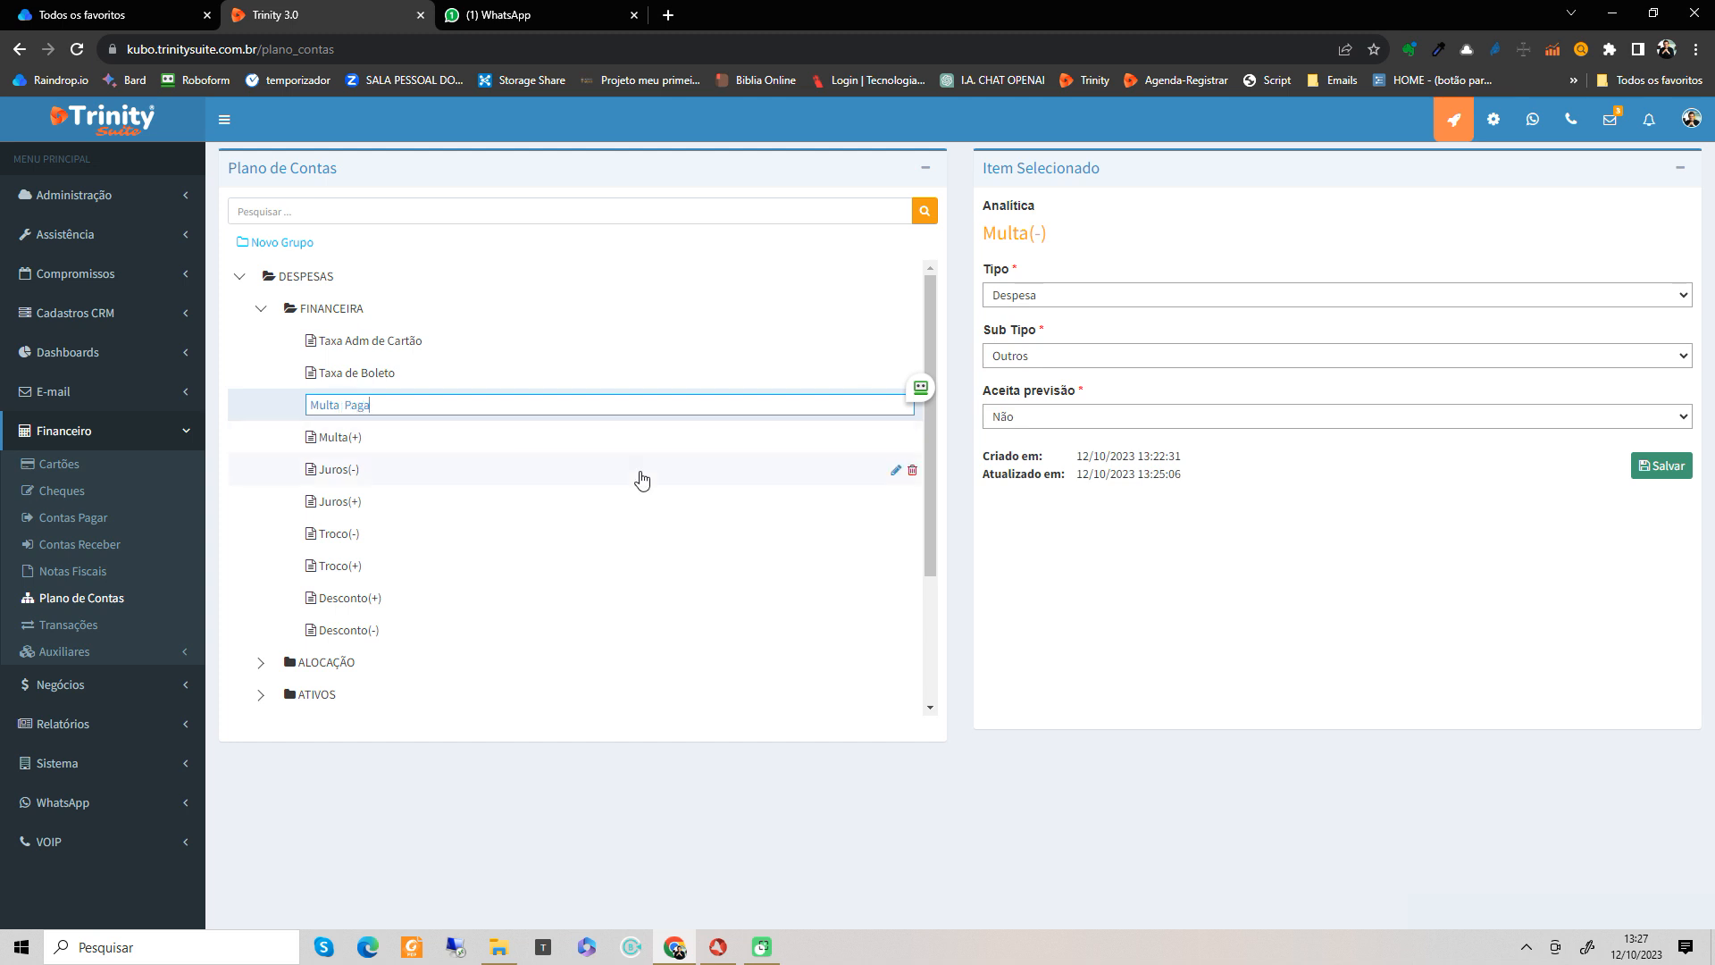
left_click(596, 454)
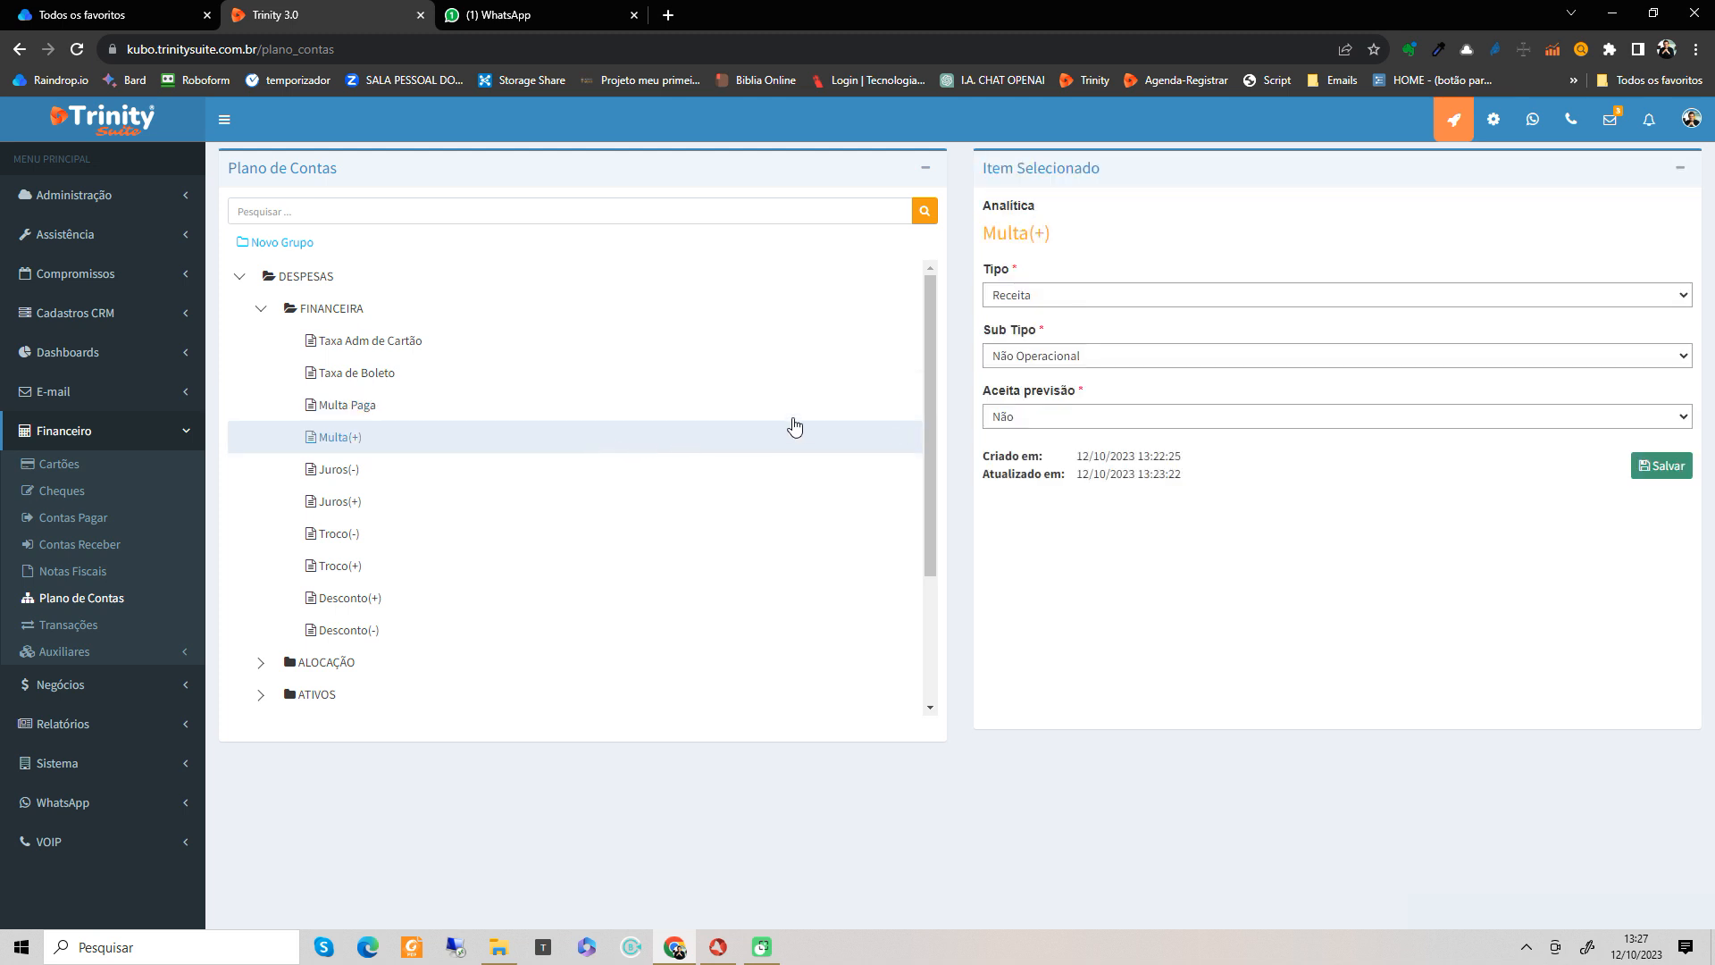
Step: Rename the Multa(+) account as Multa Recebida, and save both the Multa Recebida and Multa Paga accounts
left_click(894, 437)
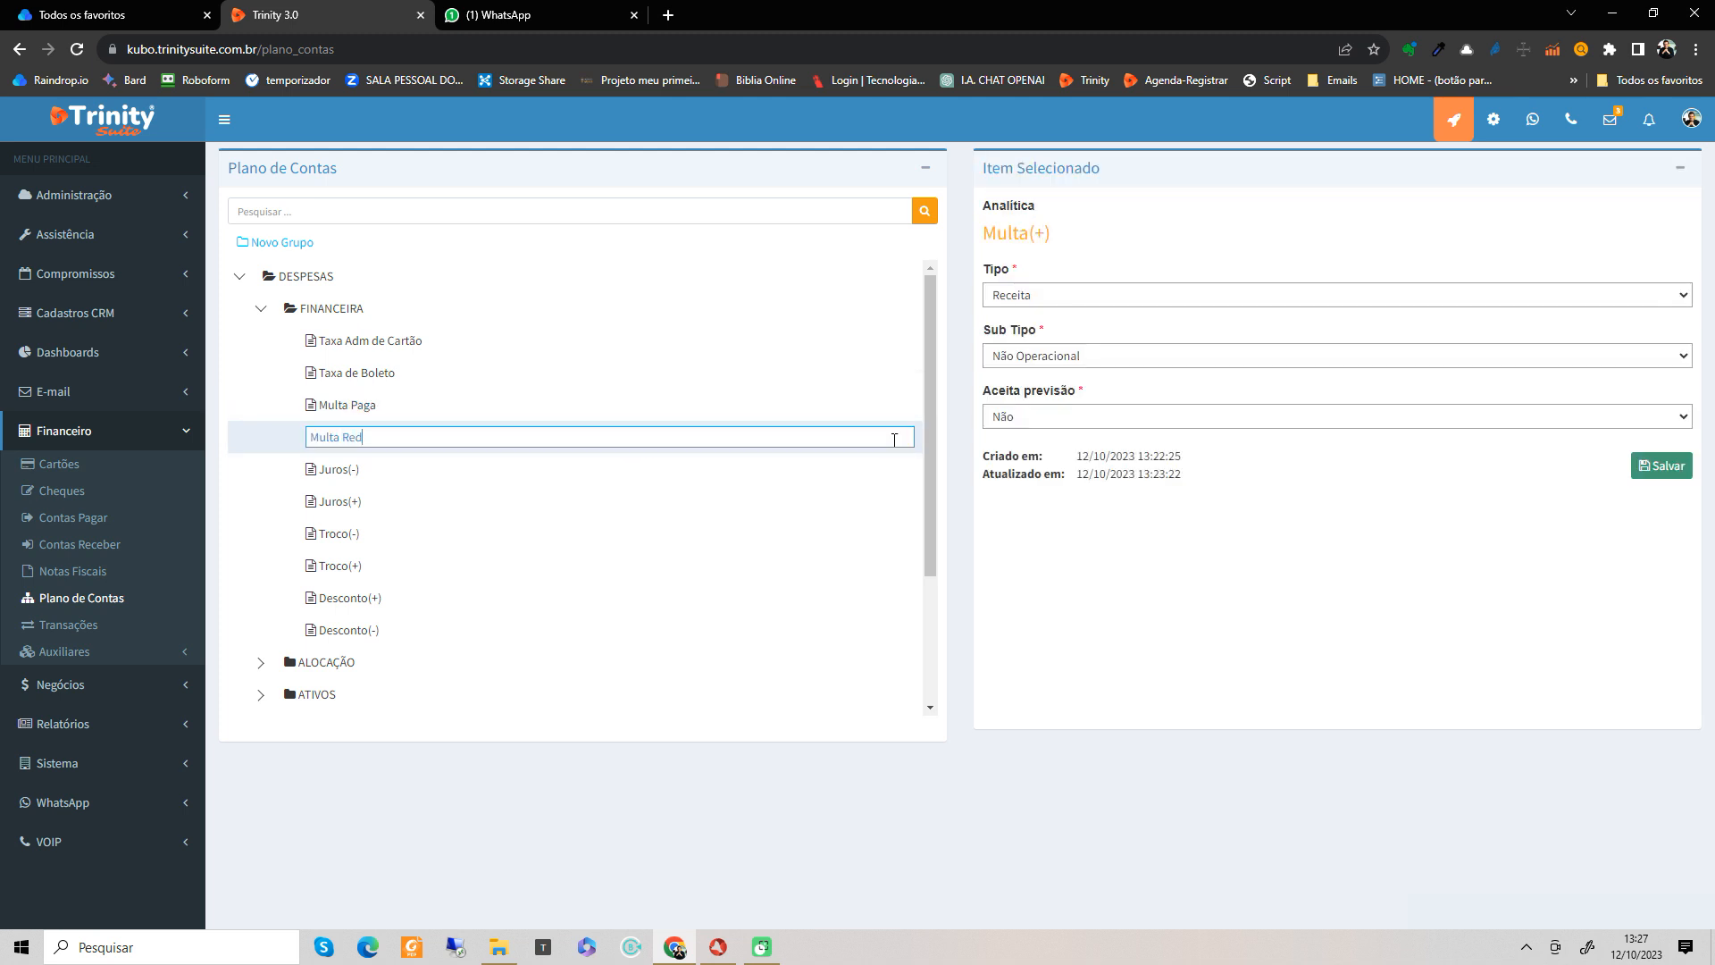
key("Return")
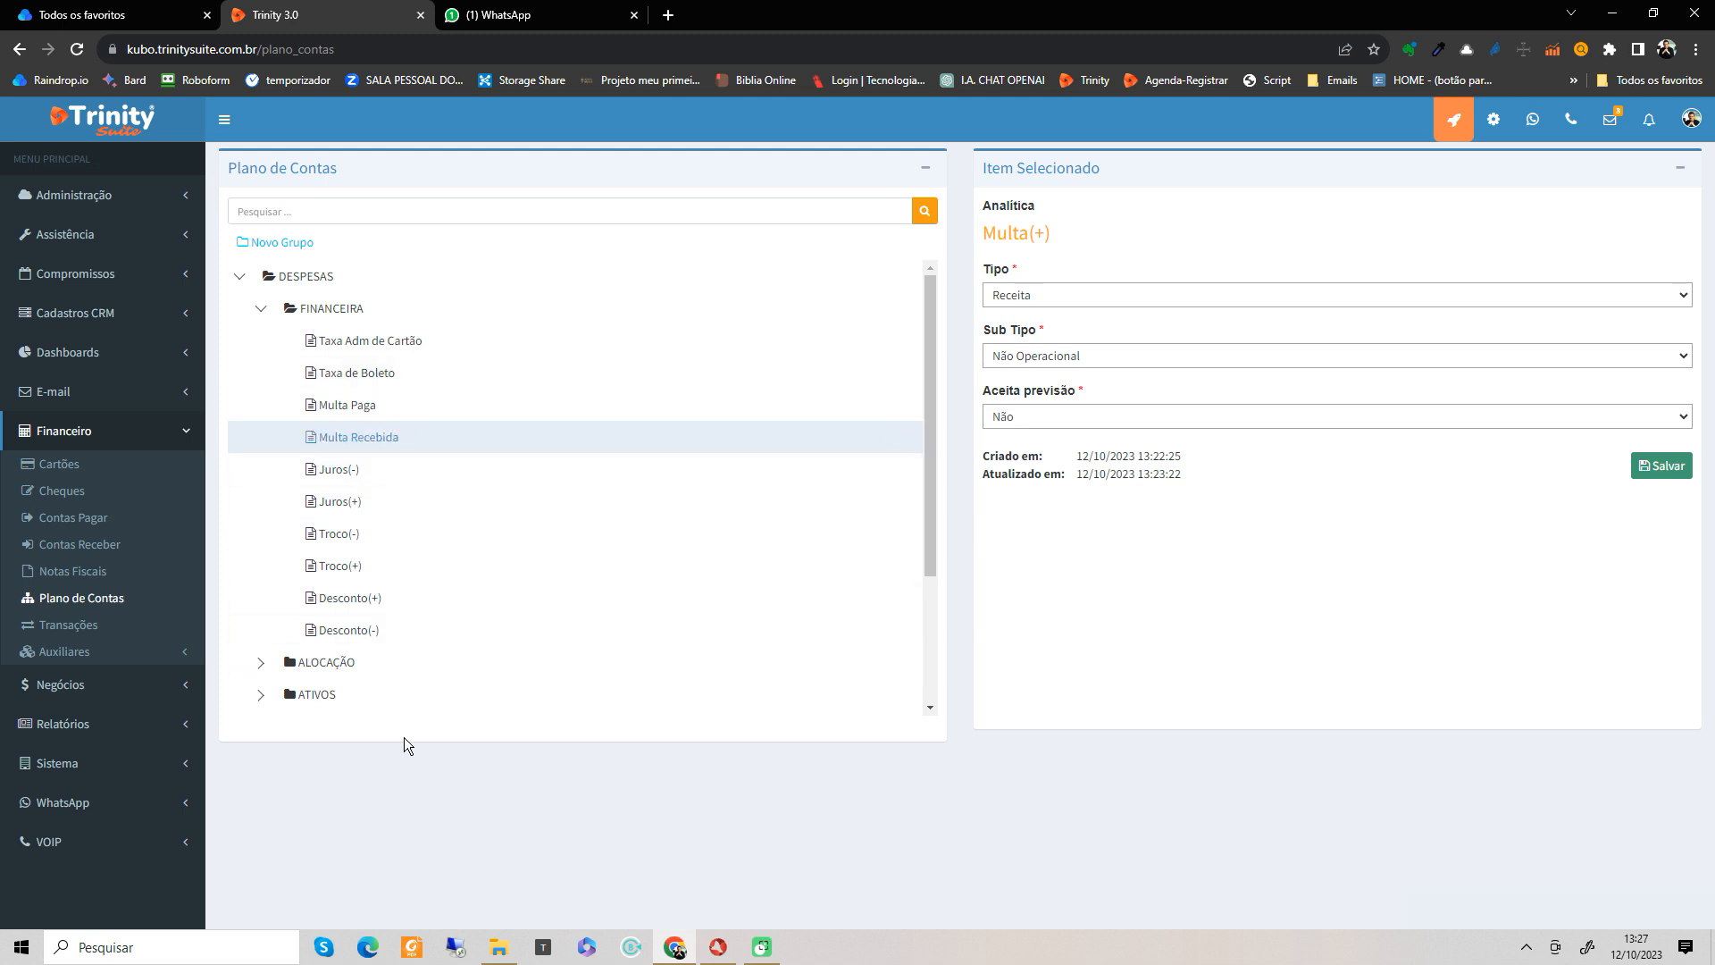
left_click(1663, 466)
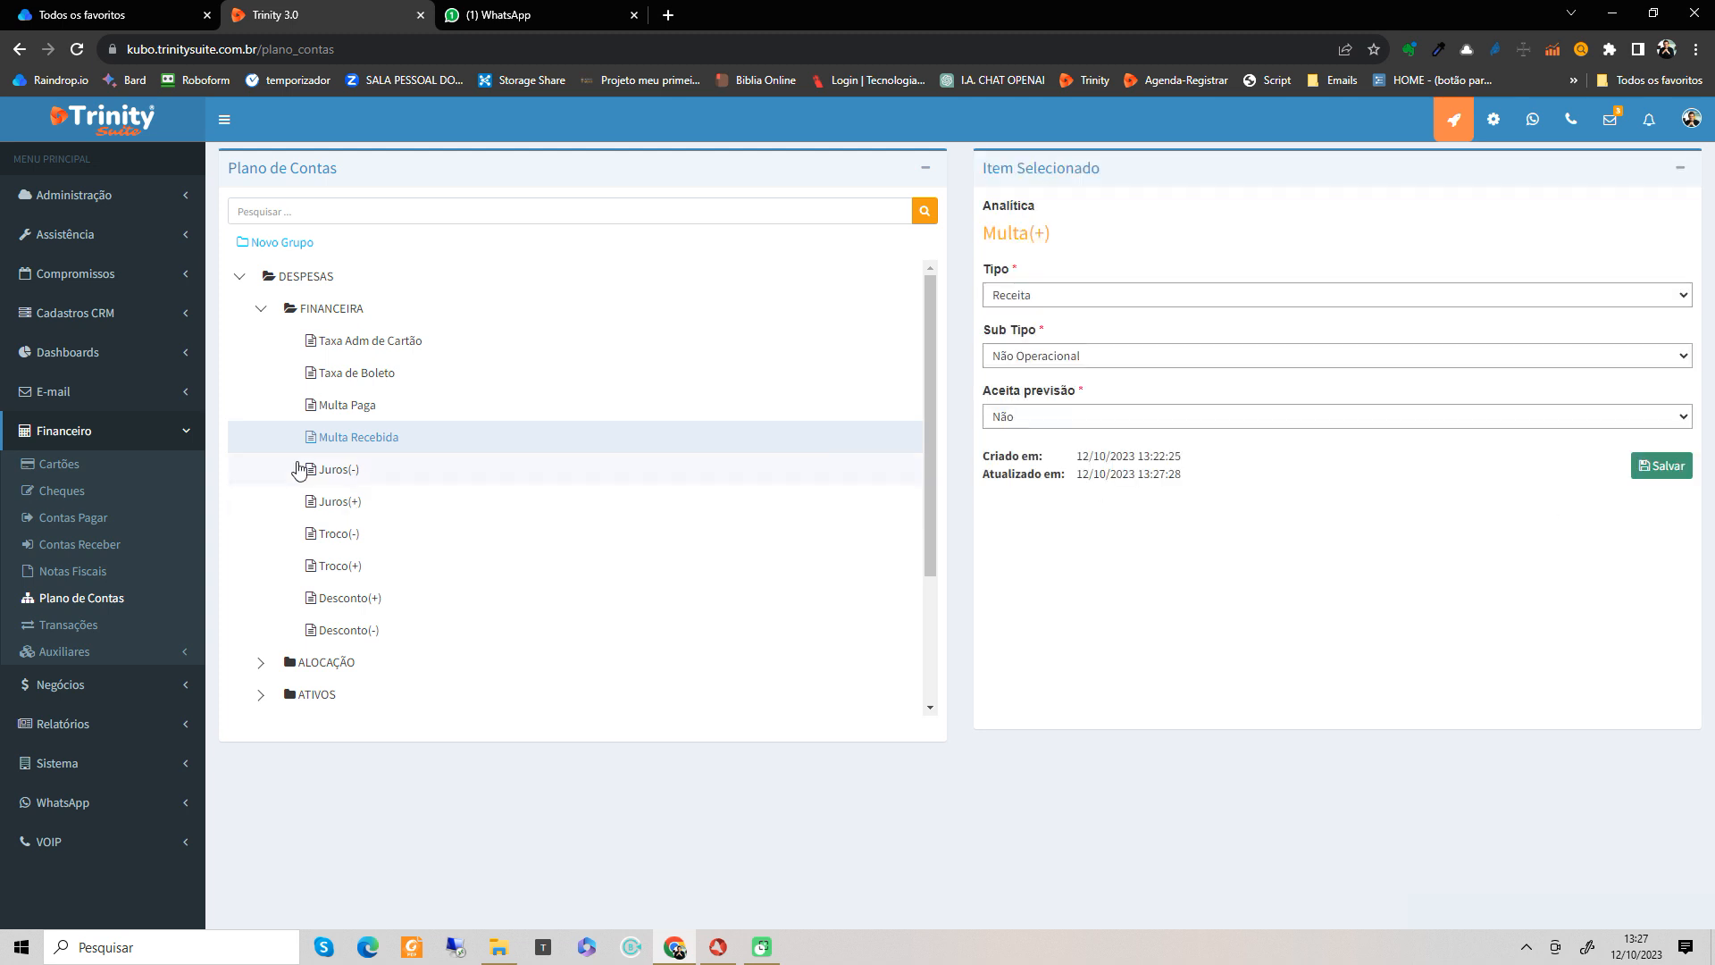
left_click(359, 403)
left_click(1659, 469)
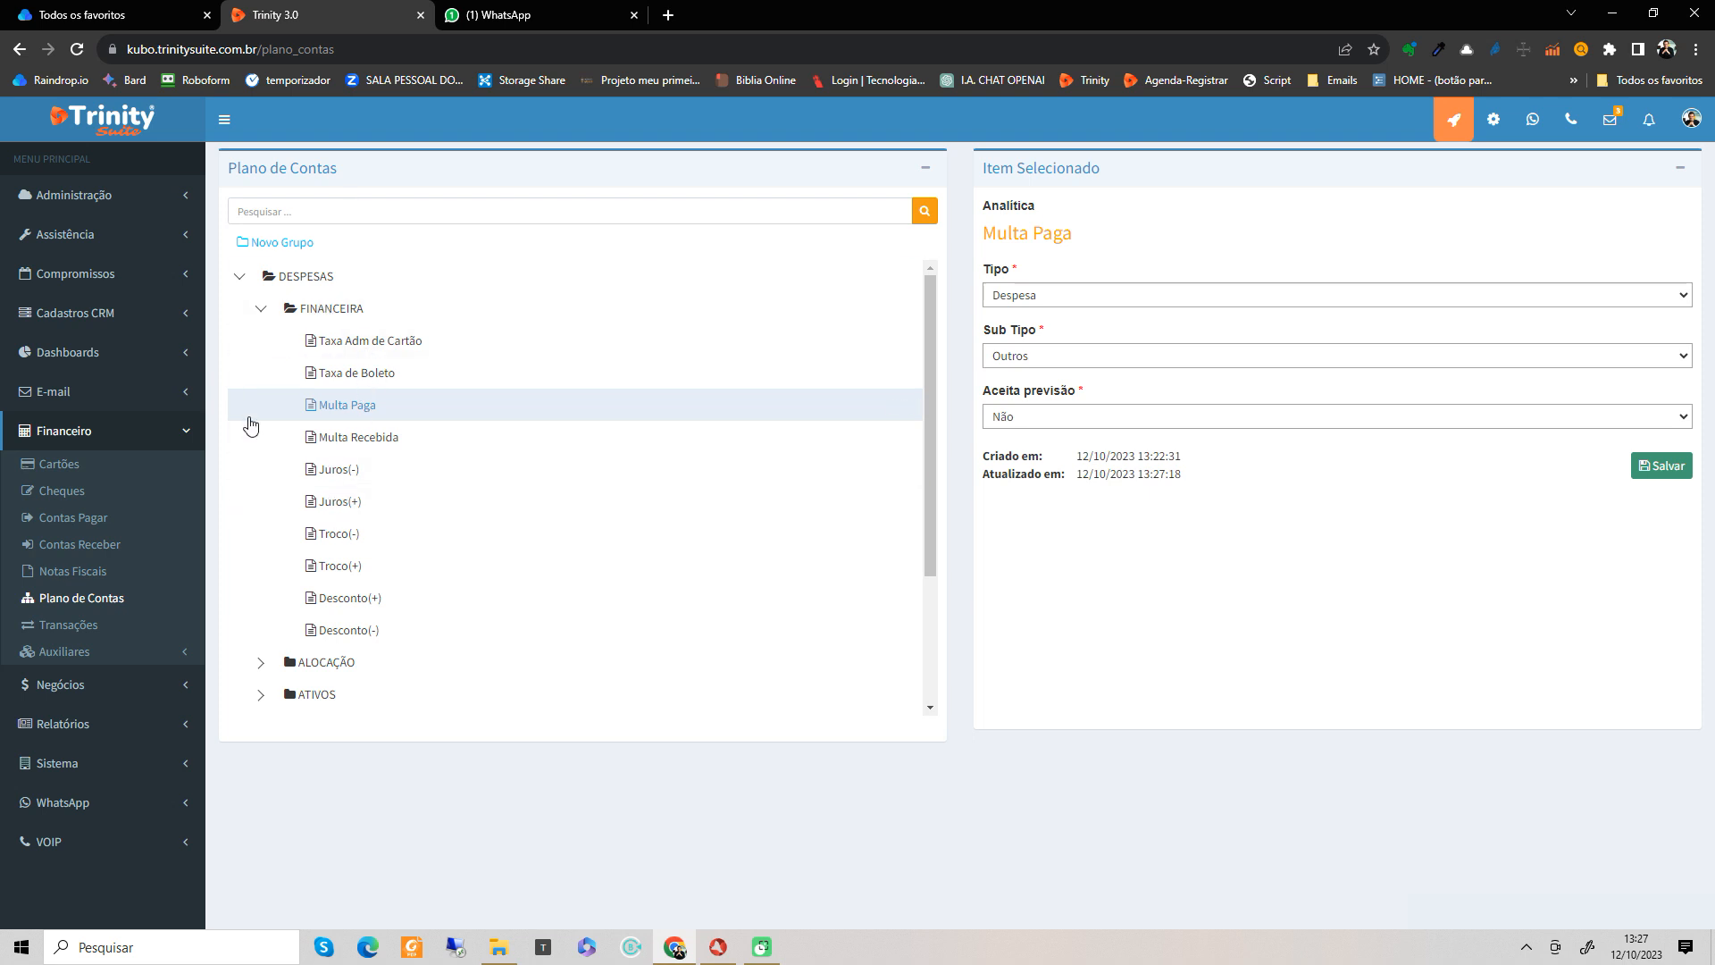
Step: Open the Desconto setting for Contas Pagar under Financeiro in the administration Configurações, with Kubo as the company
left_click(138, 199)
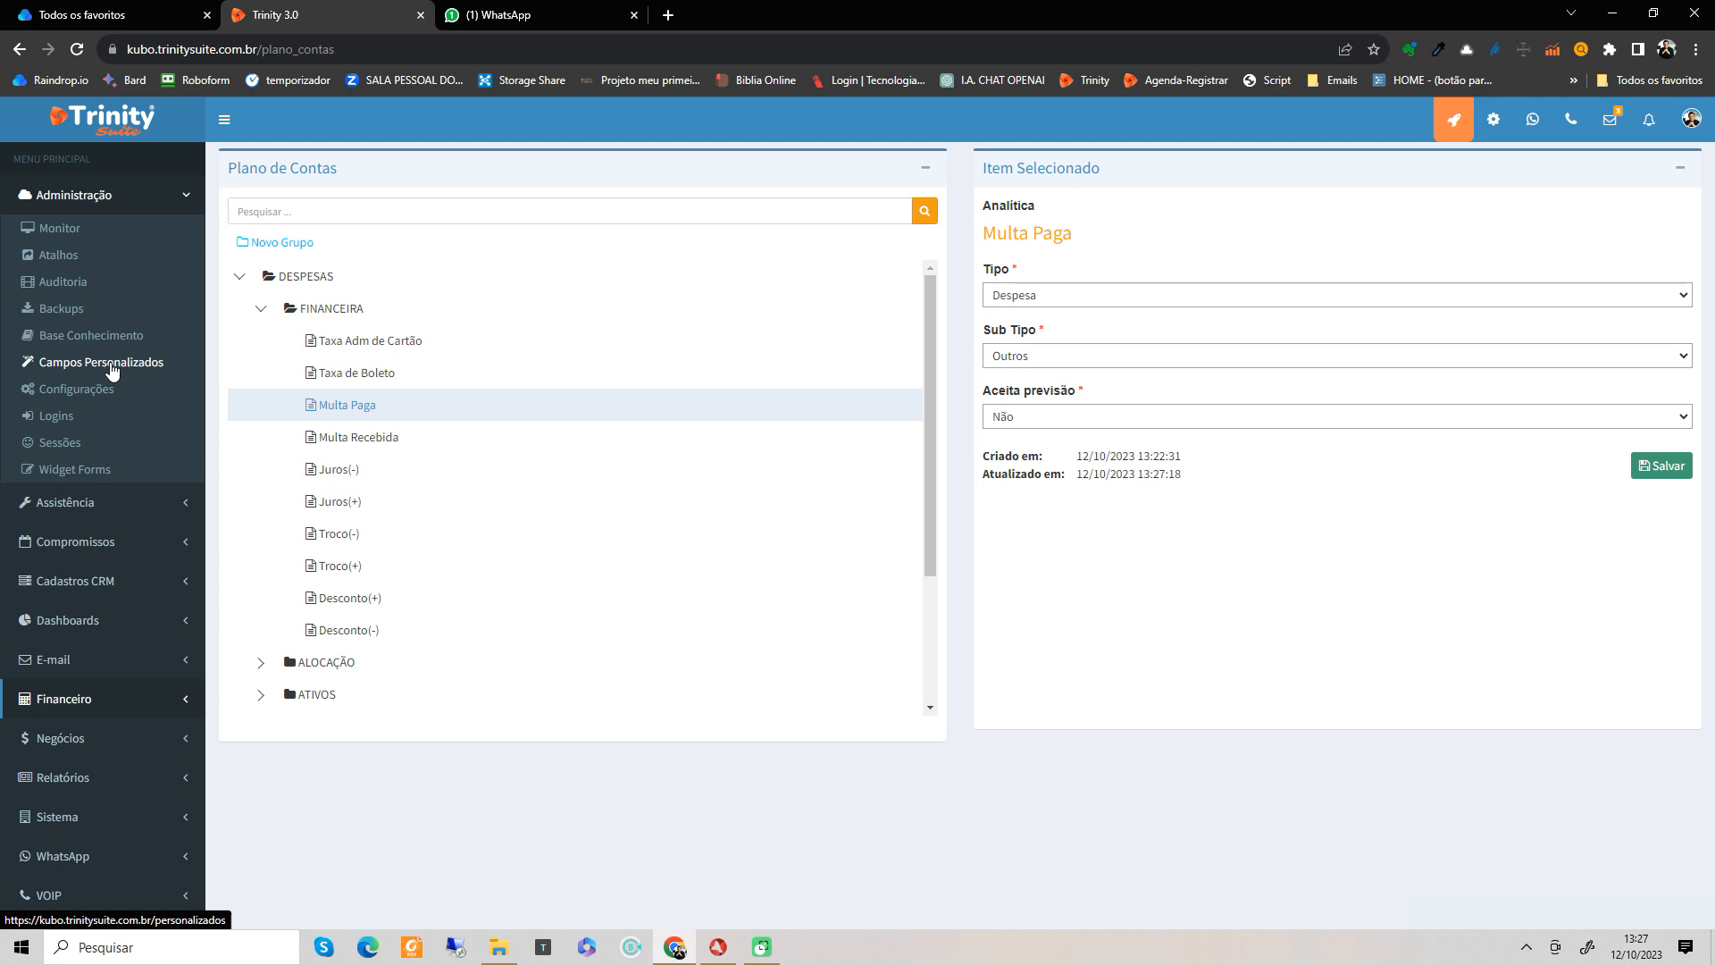
left_click(92, 403)
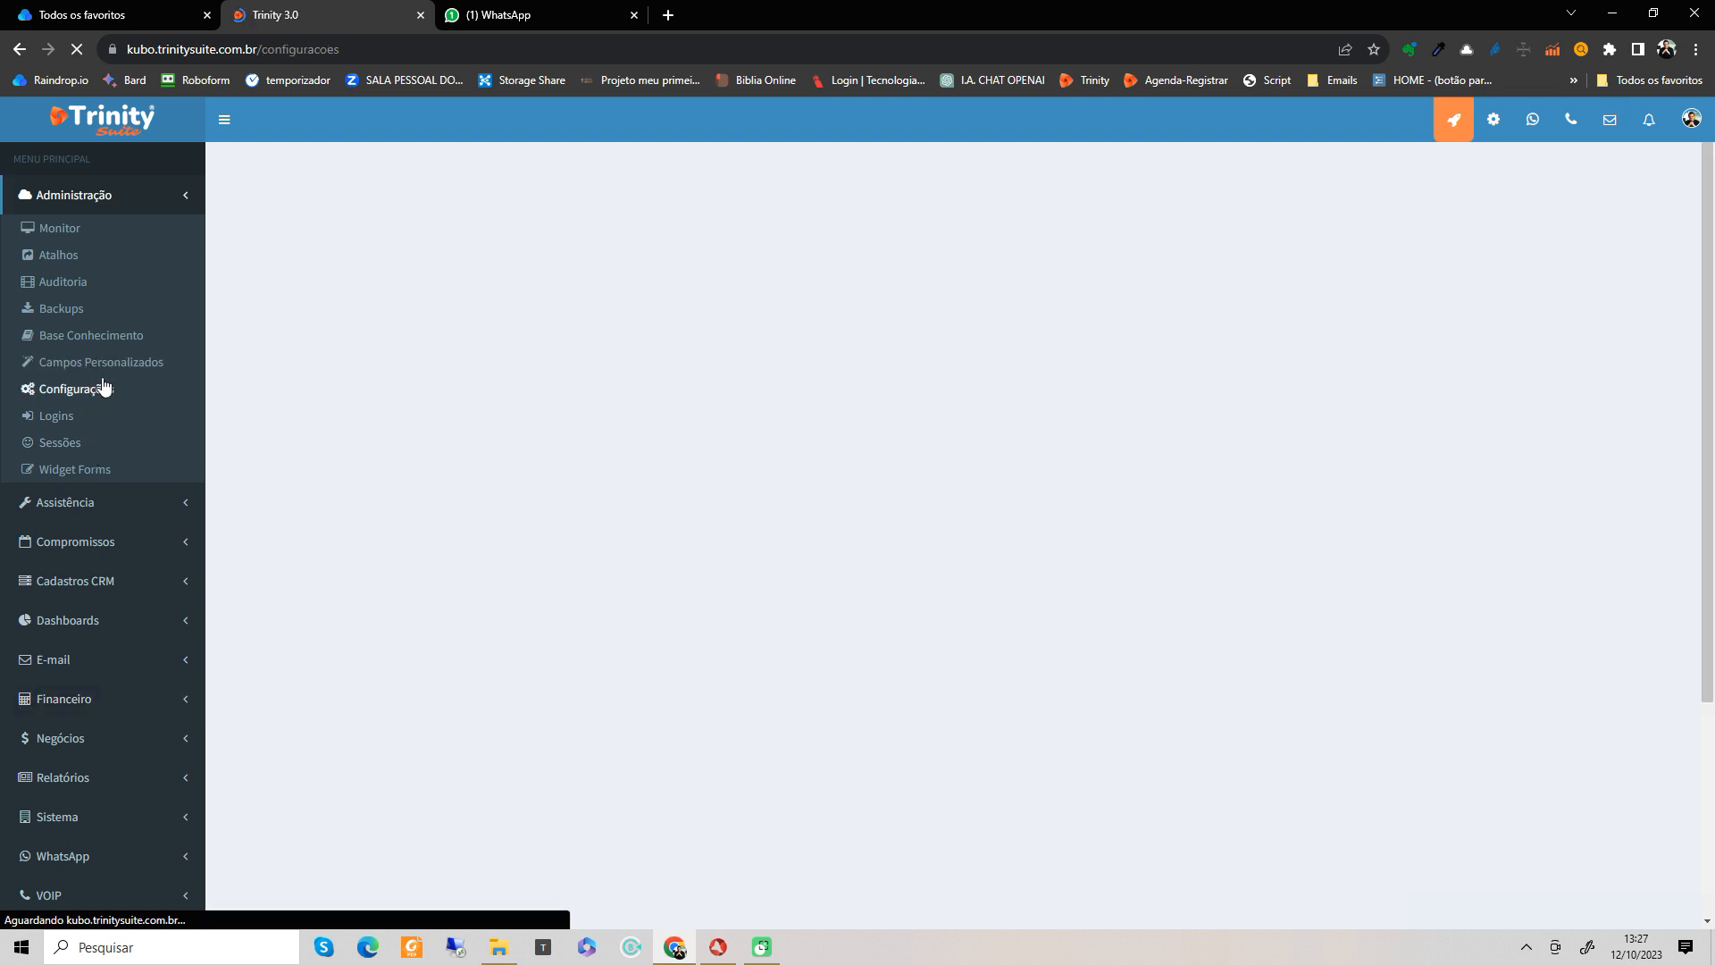
scroll(474, 464, "down", 5)
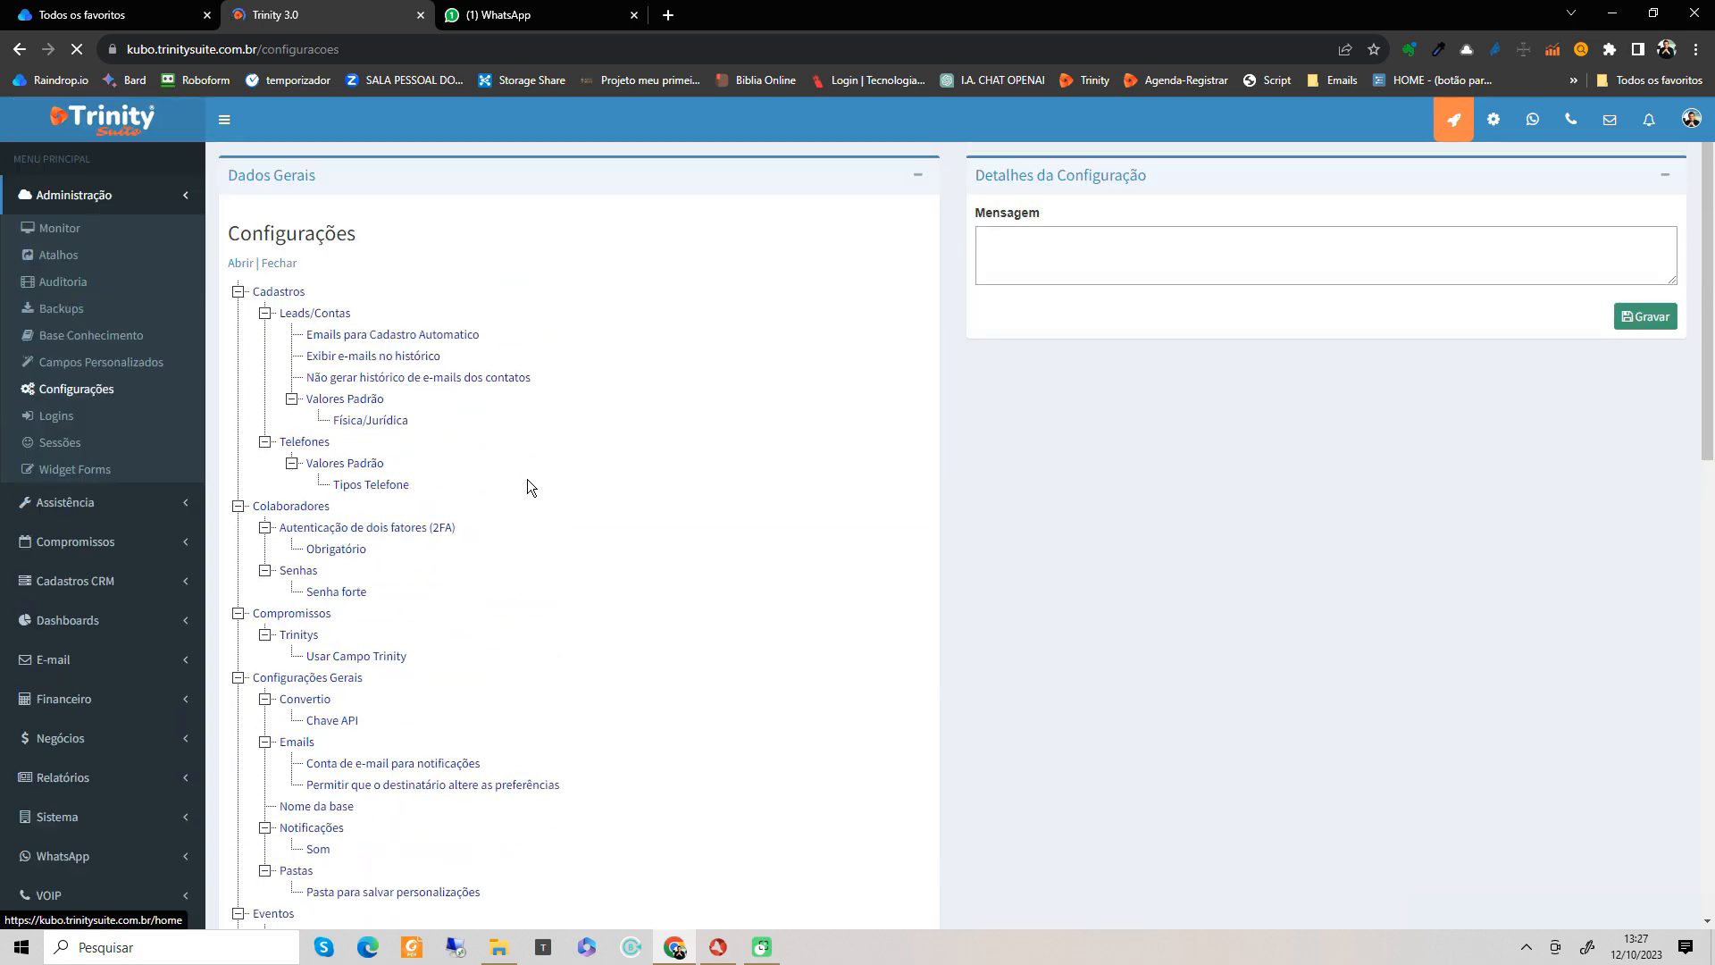
scroll(527, 479, "down", 4)
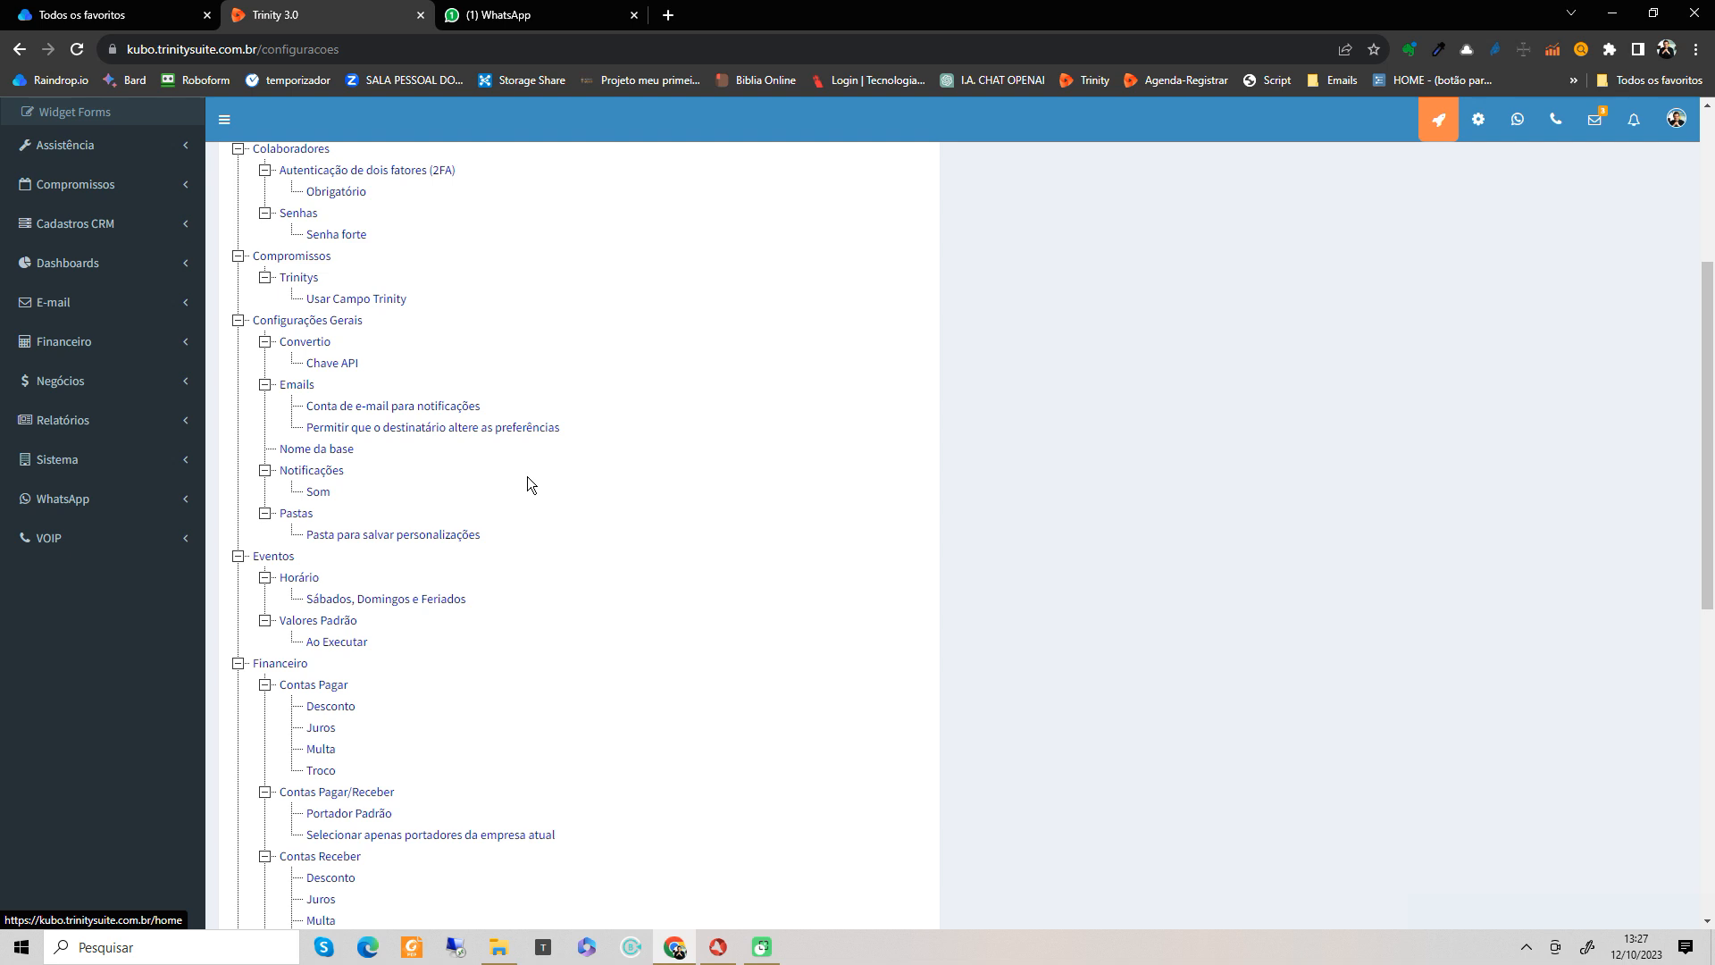
scroll(527, 484, "down", 2)
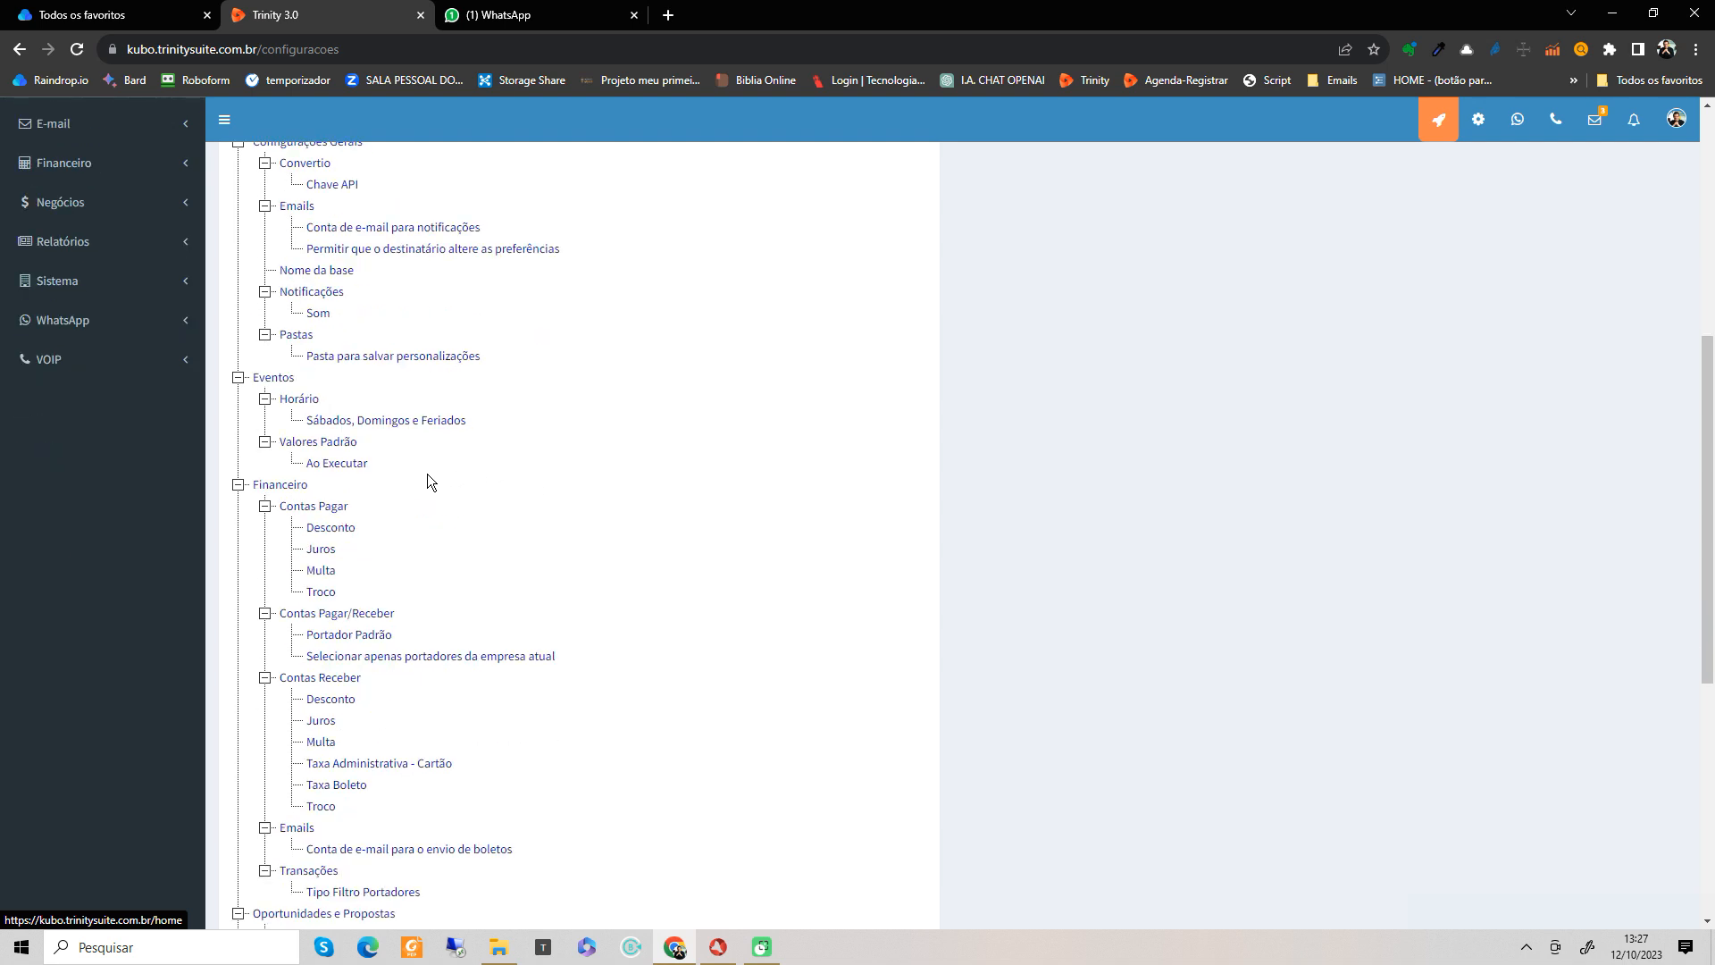
left_click(329, 536)
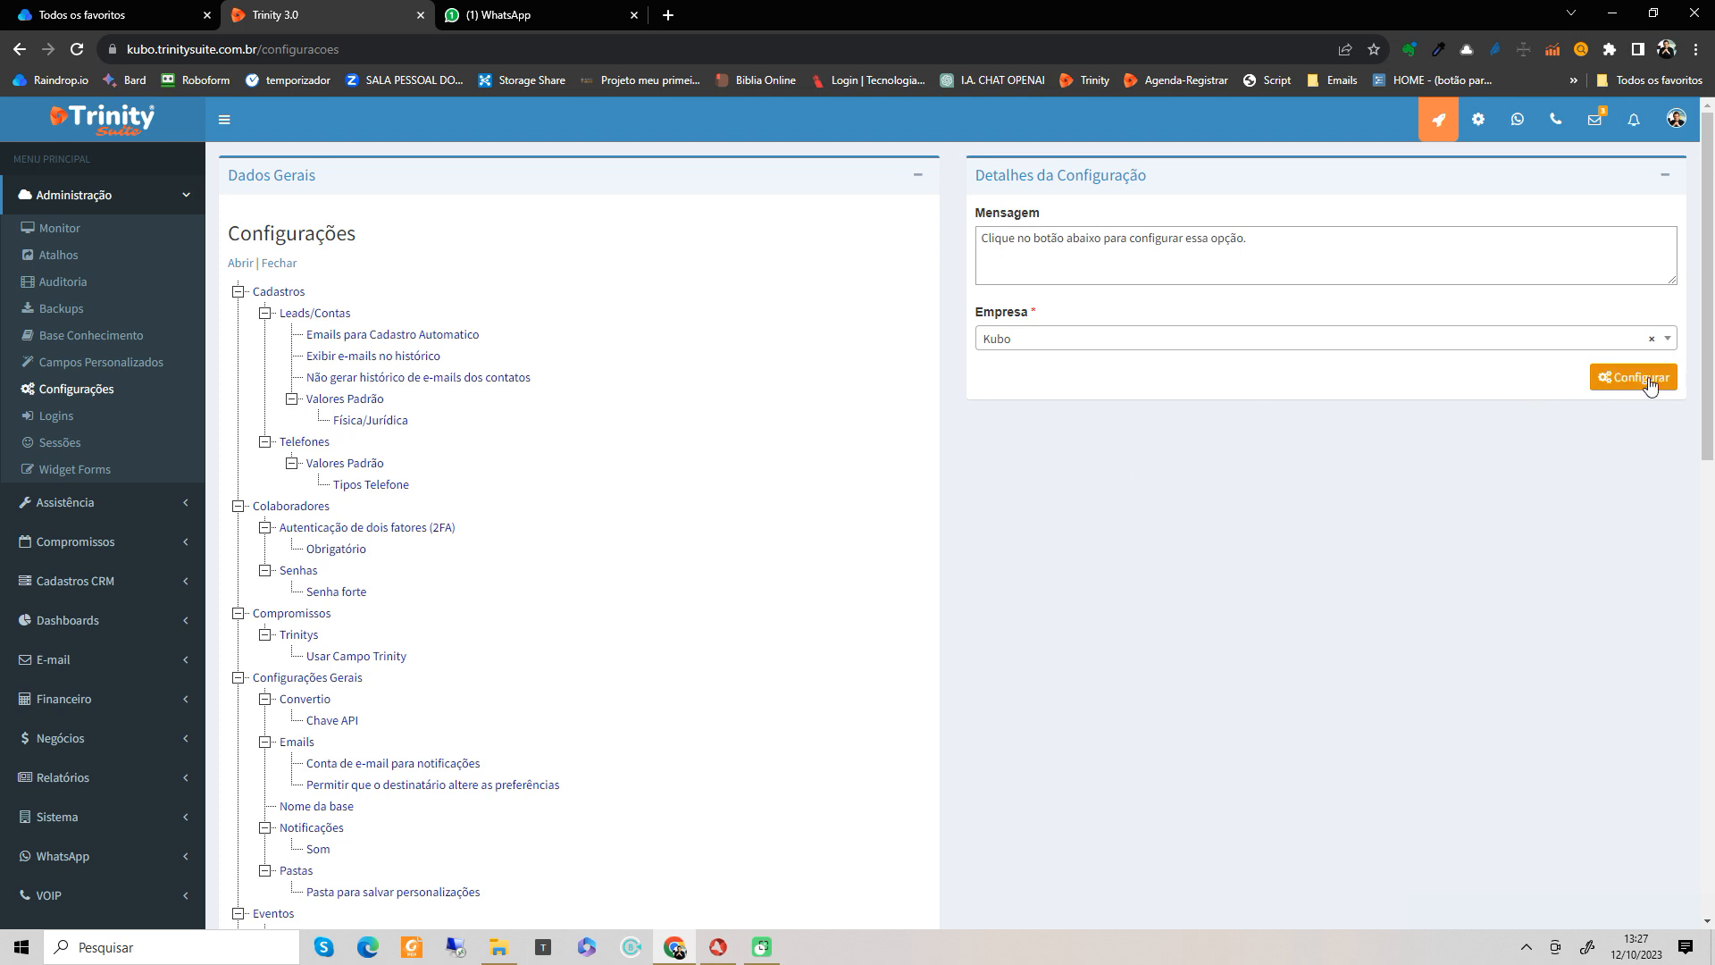
left_click(1650, 382)
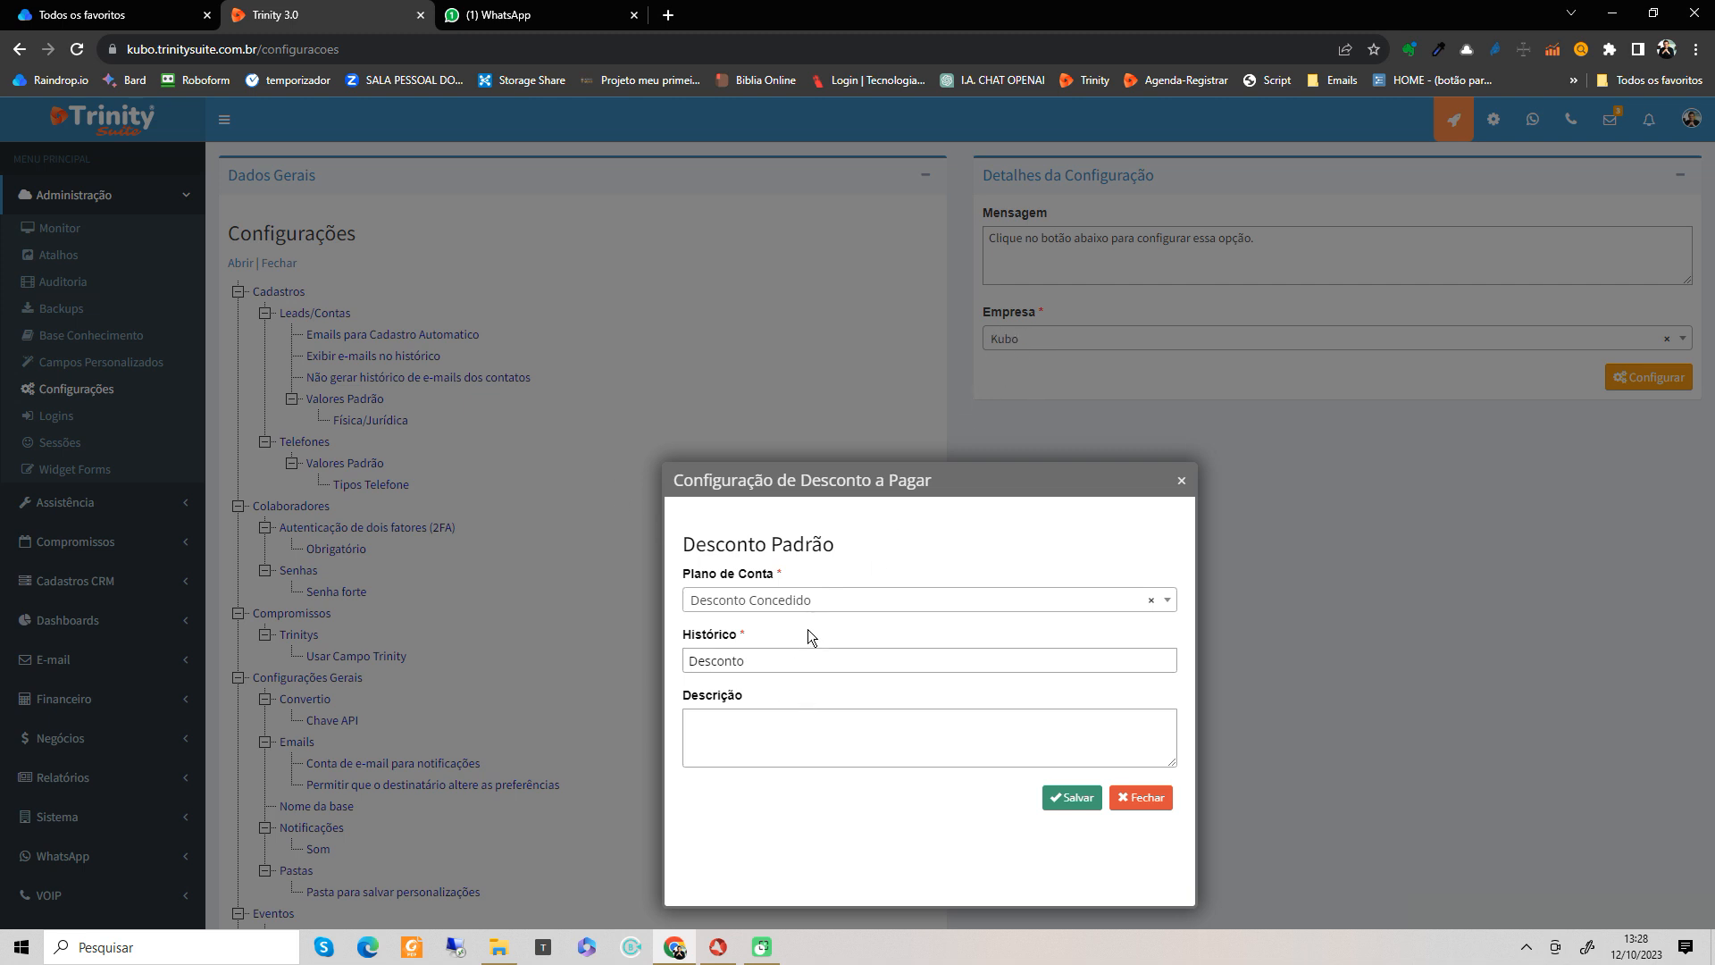
left_click(855, 603)
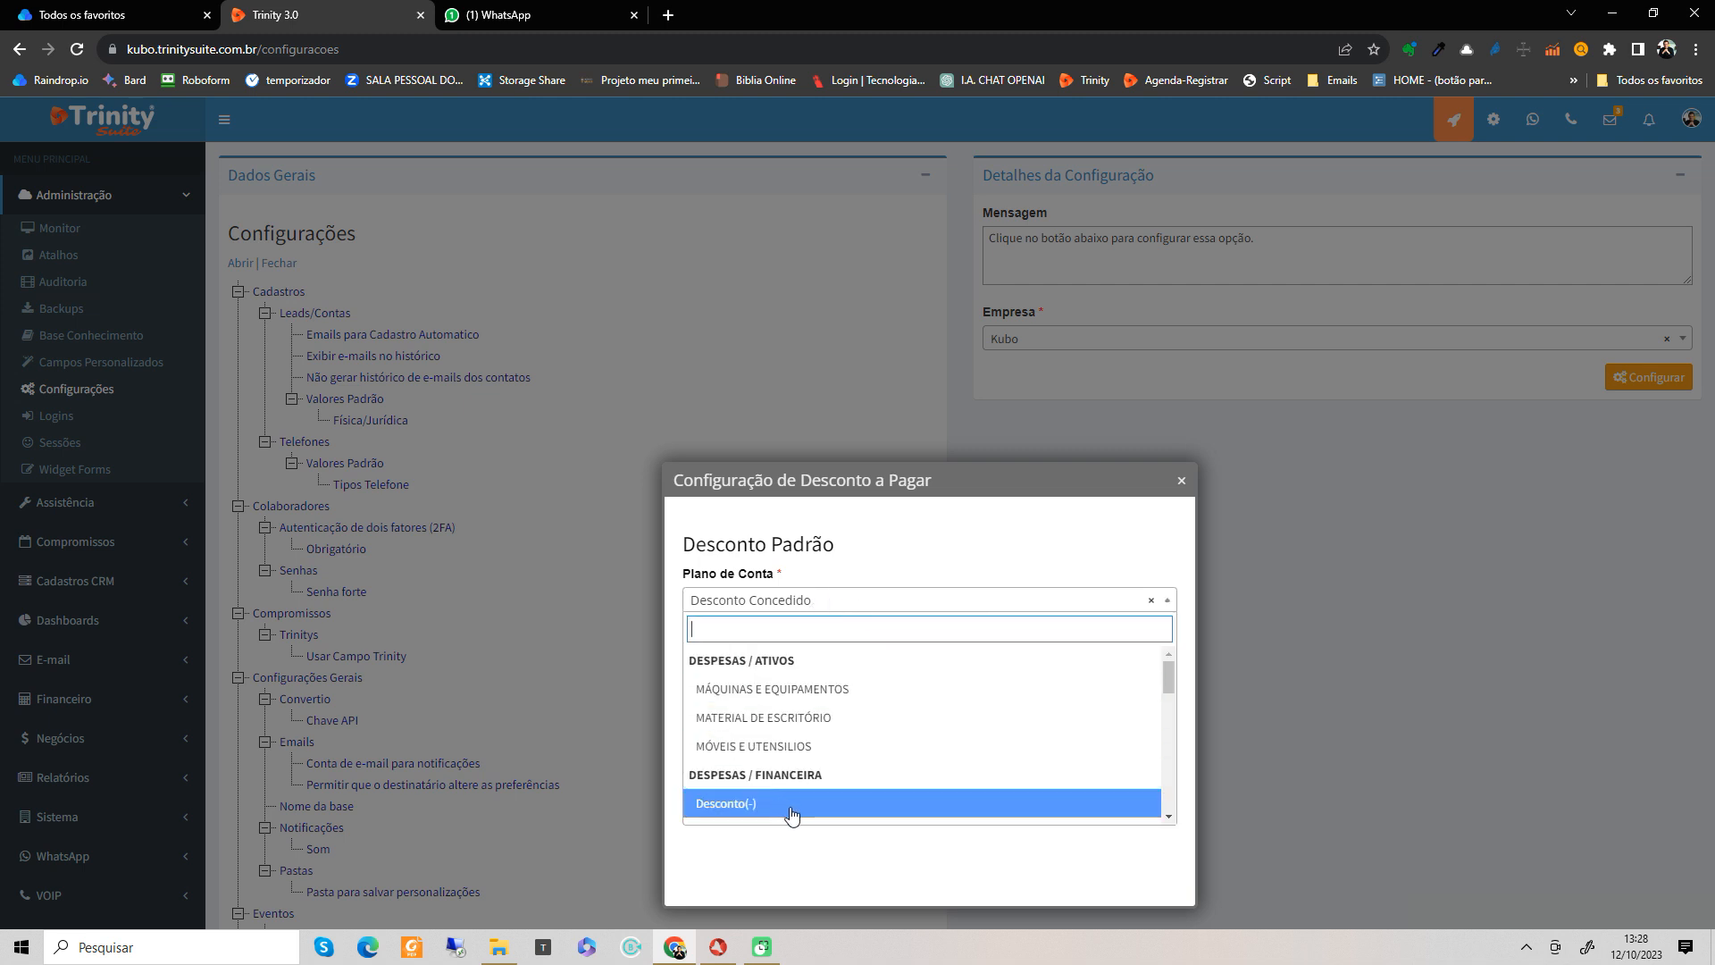
scroll(799, 820, "down", 1)
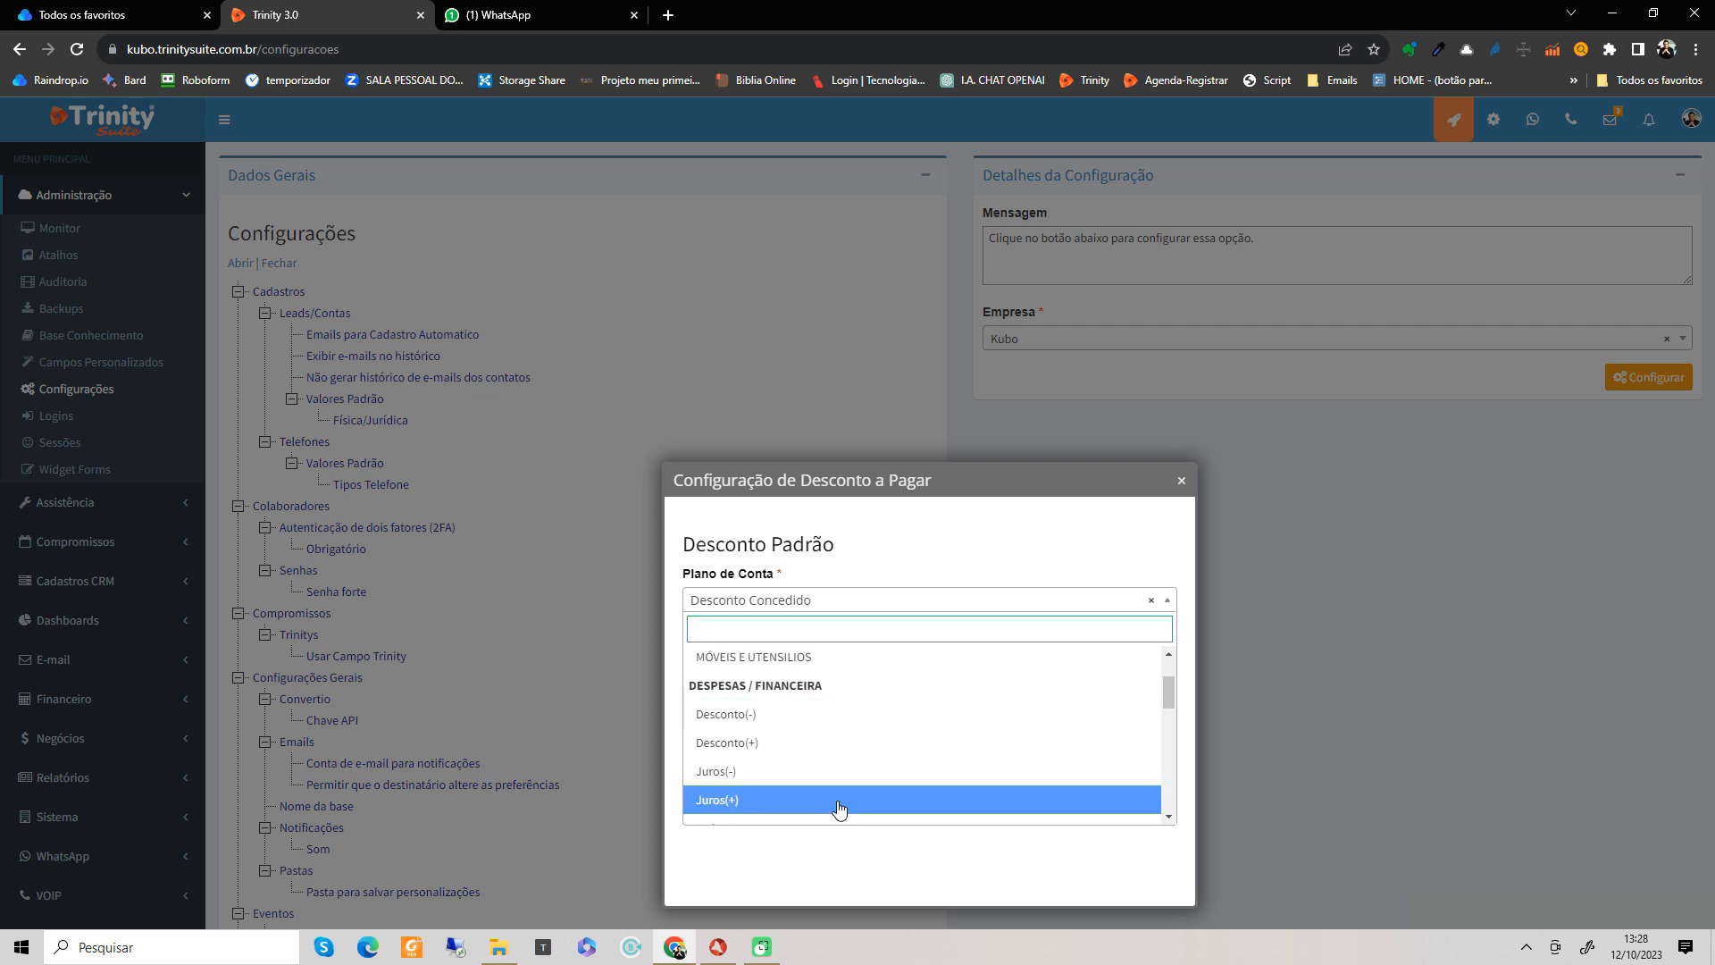
left_click(800, 748)
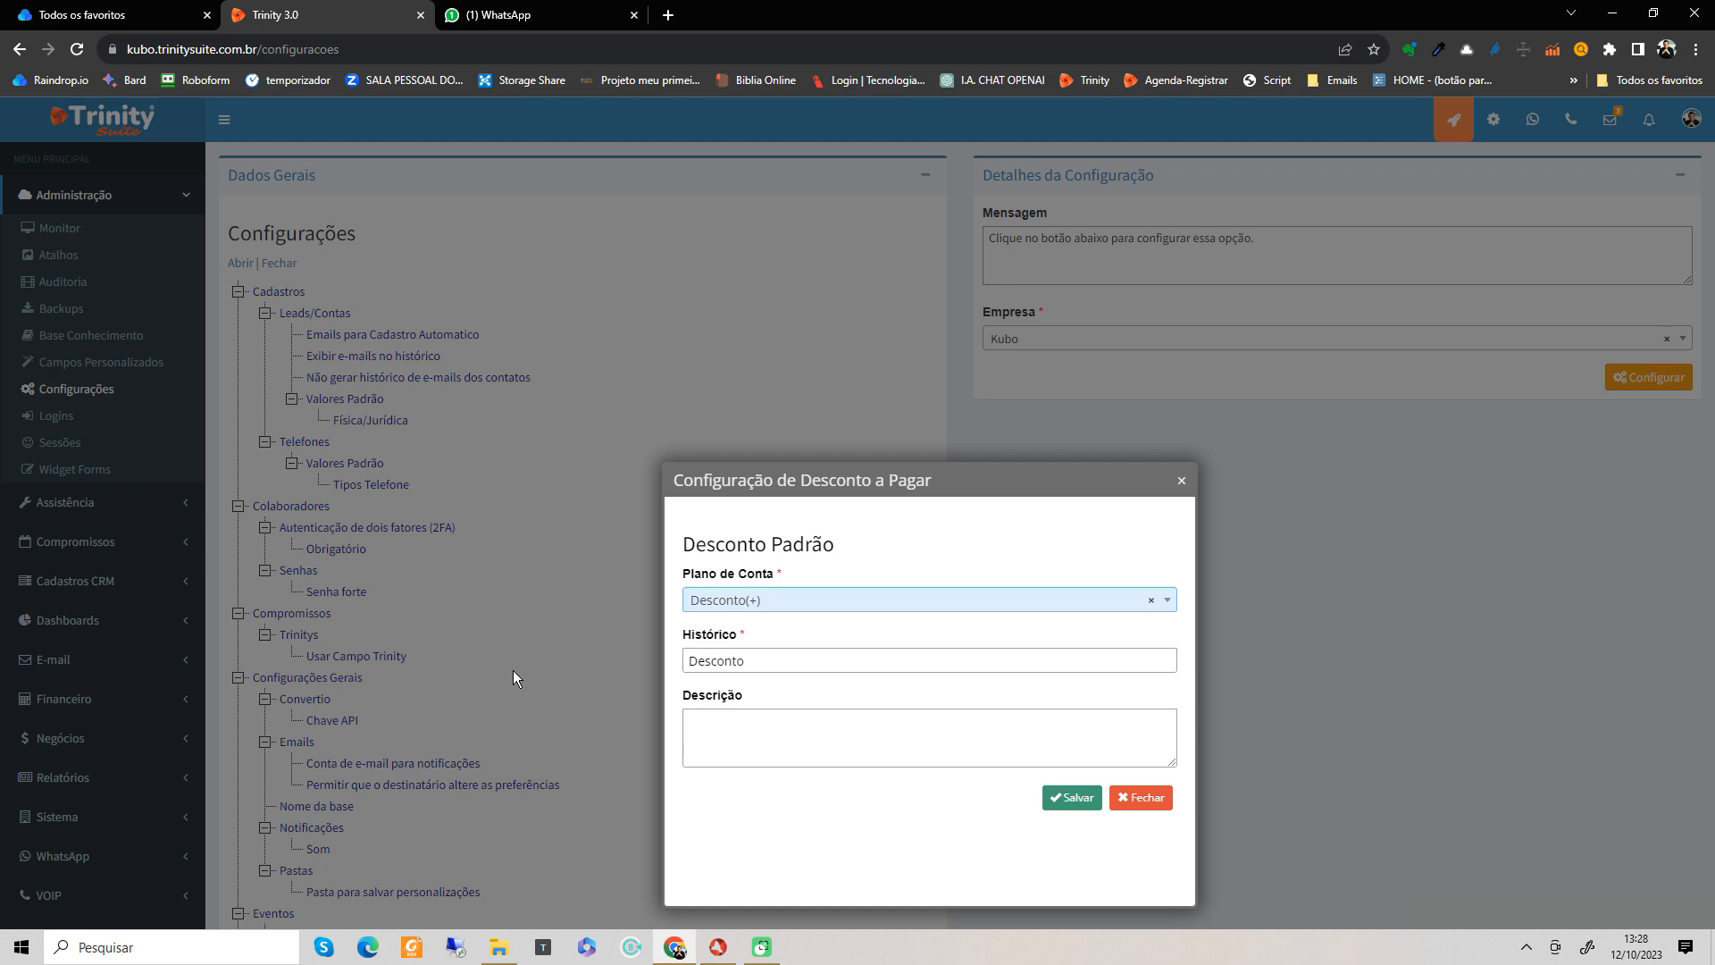
left_click(1179, 487)
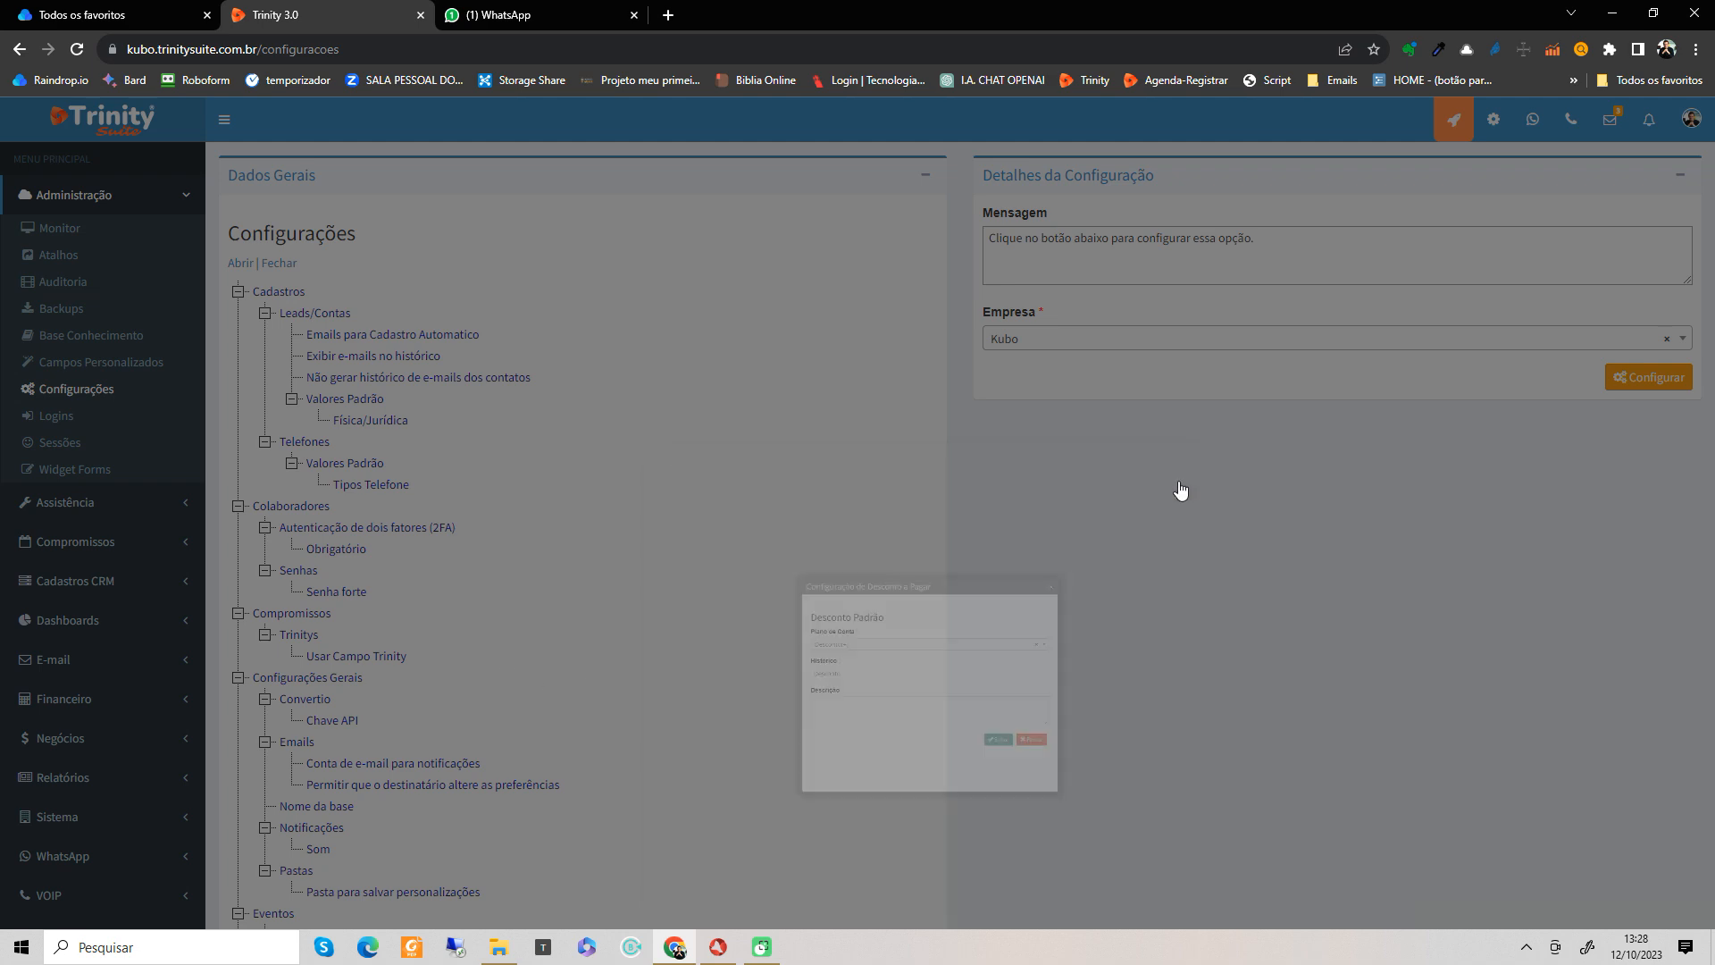
scroll(581, 507, "down", 4)
scroll(581, 507, "down", 1)
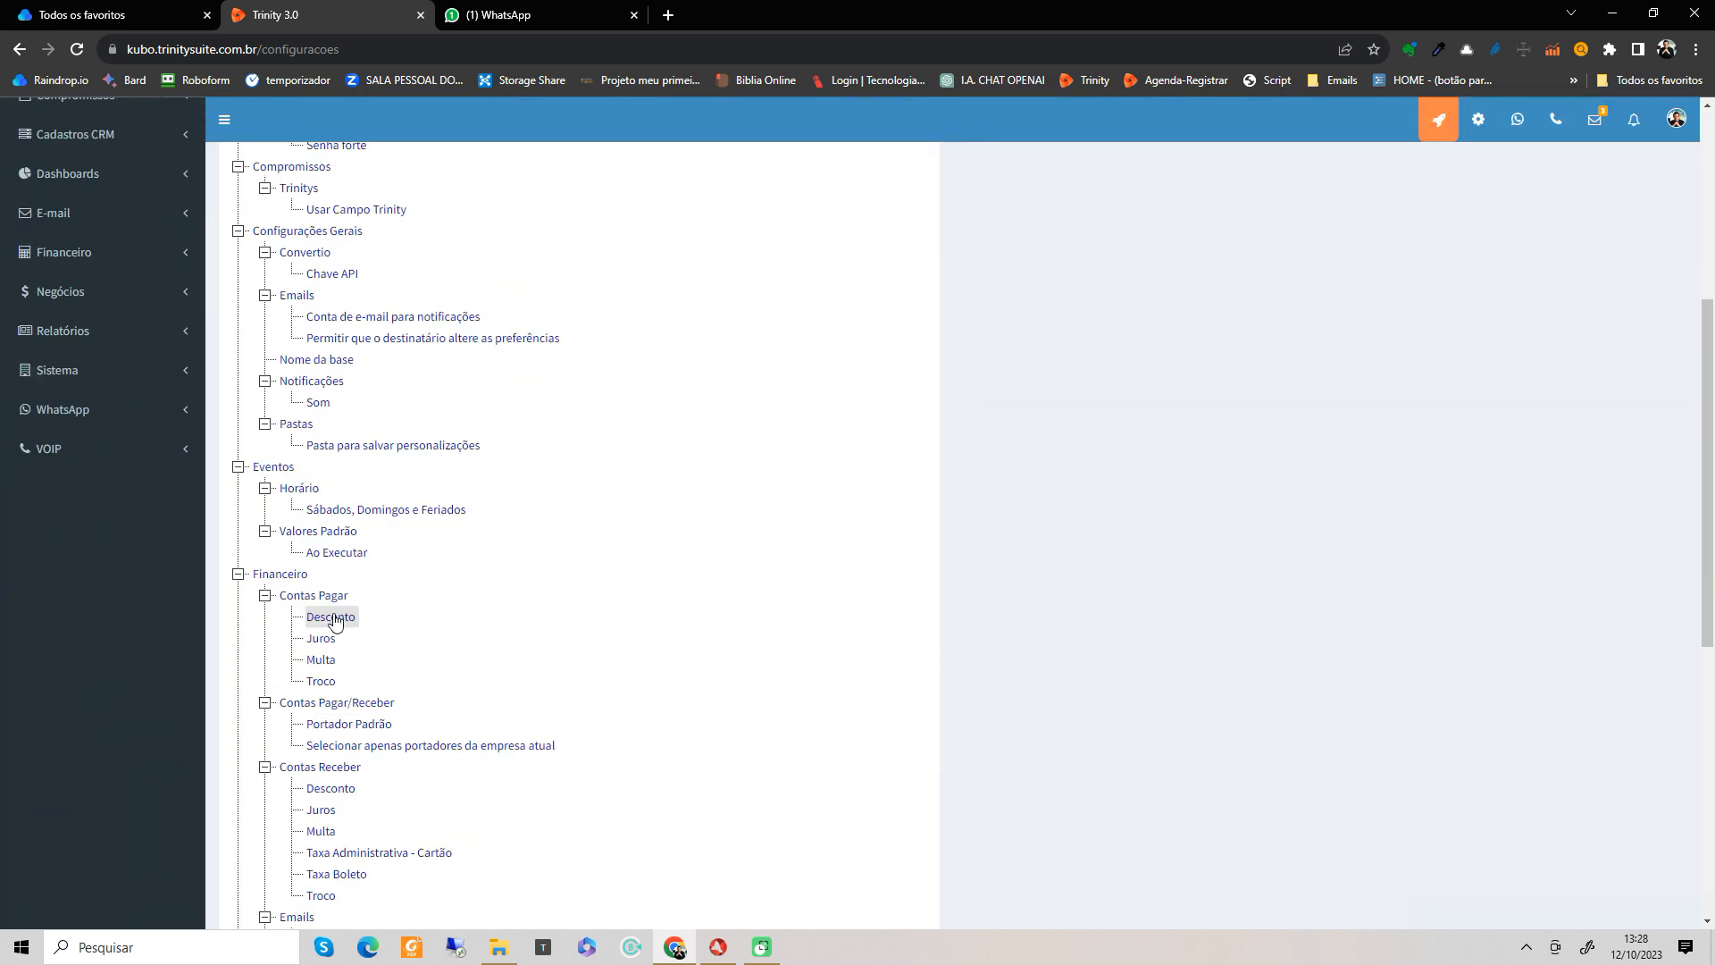
scroll(922, 597, "up", 5)
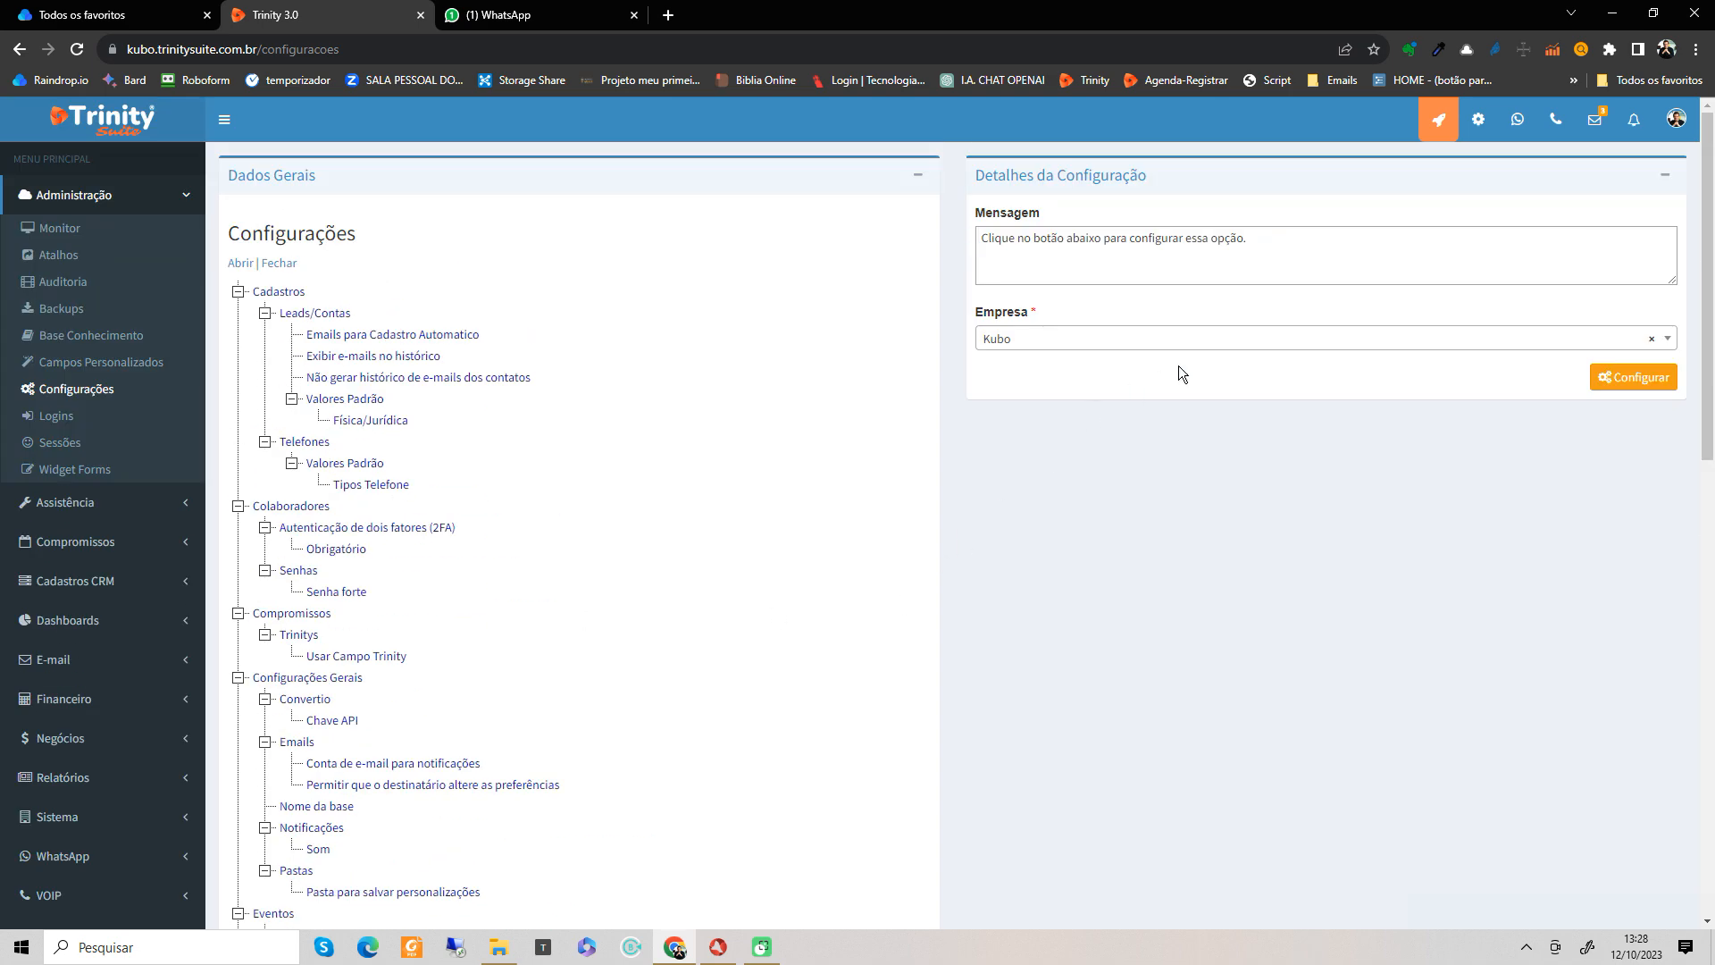
Step: Configure the default Desconto a Pagar with account Desconto(+) and Histórico "Desconto Concedido", and save it
left_click(1620, 376)
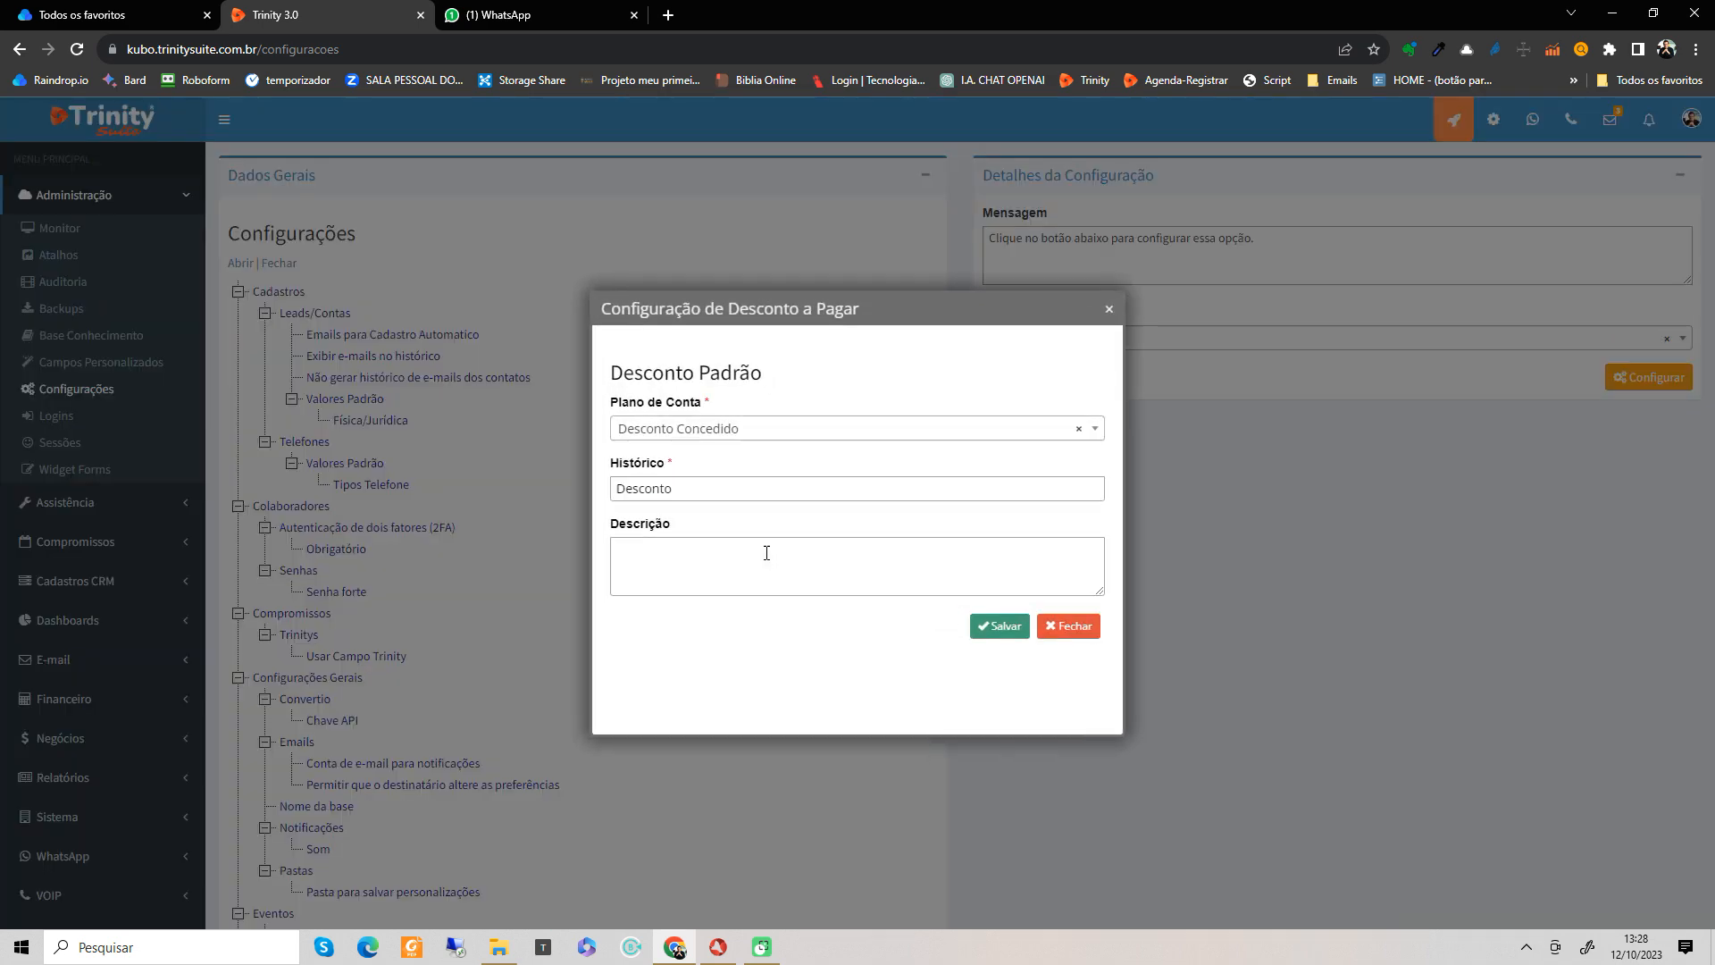
left_click(779, 430)
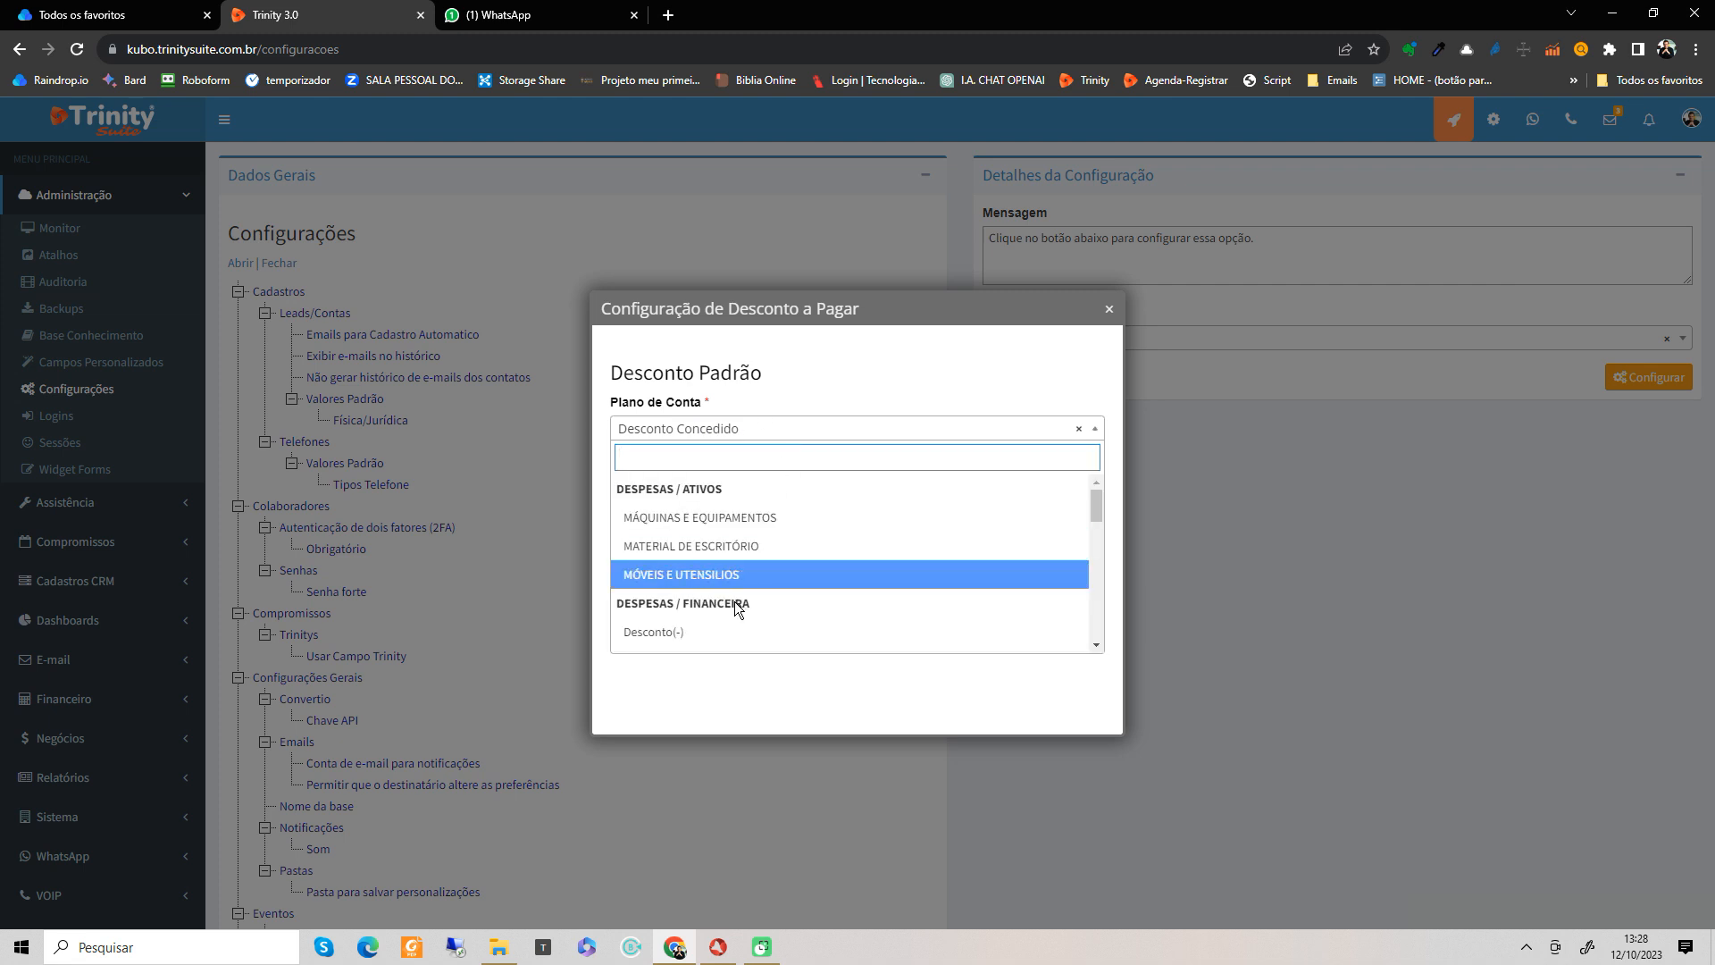
scroll(697, 636, "down", 1)
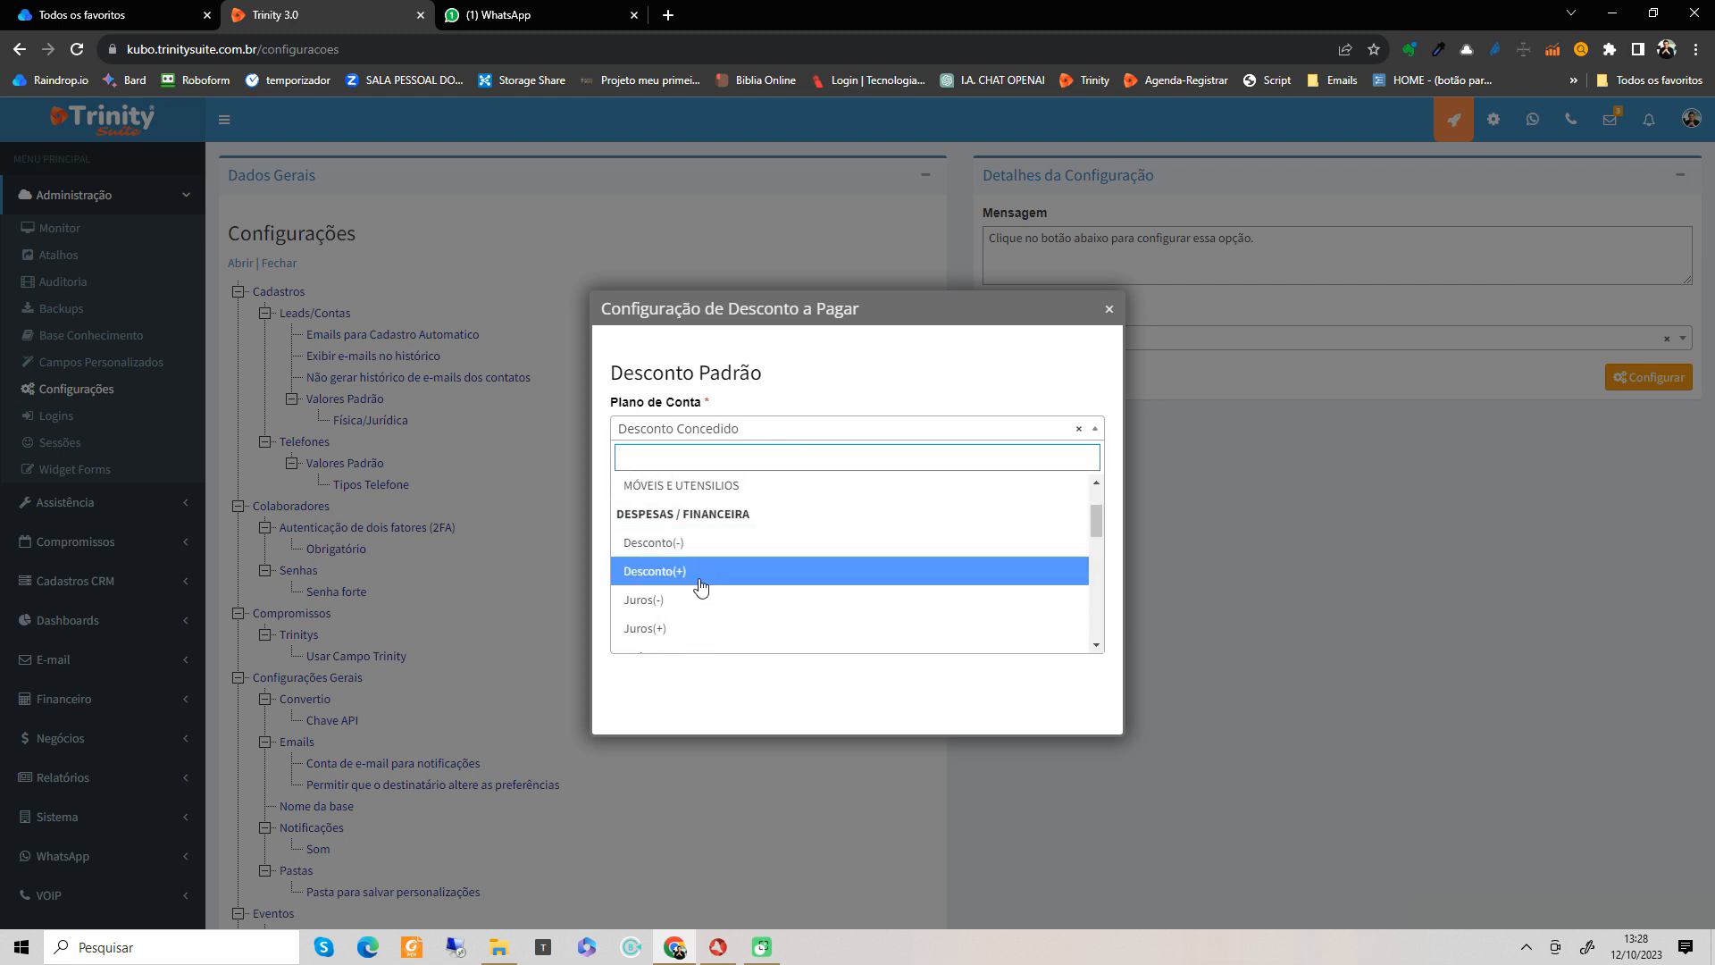
left_click(700, 581)
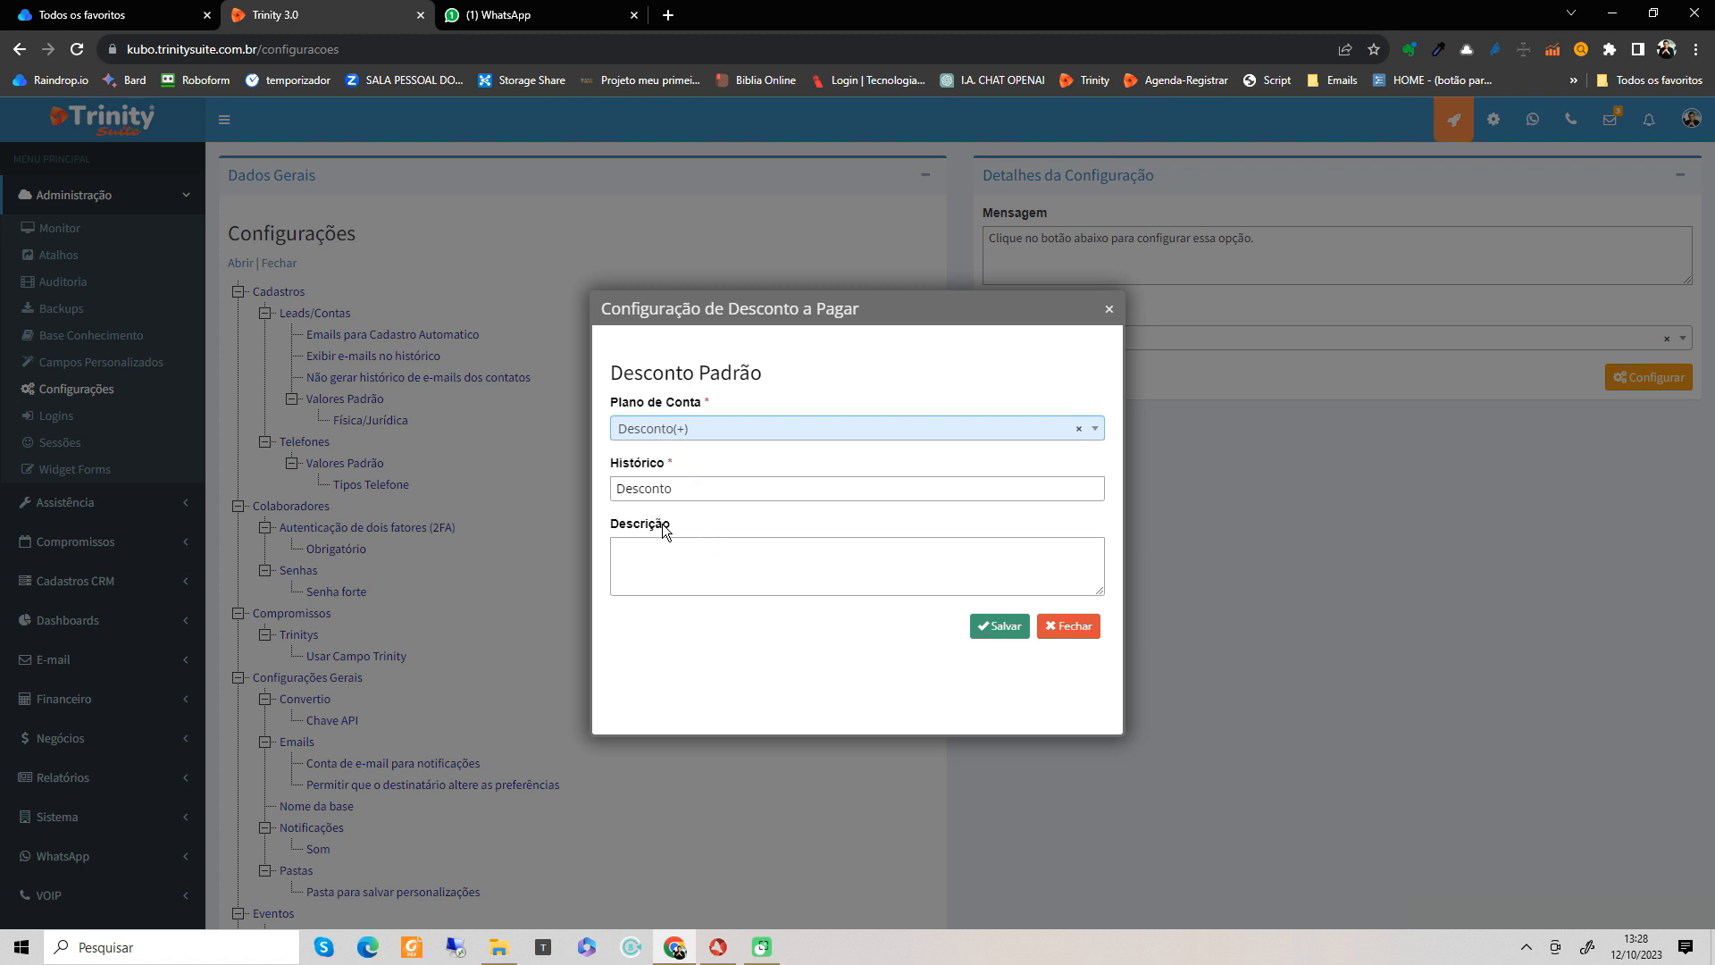
left_click(695, 492)
type("Cp")
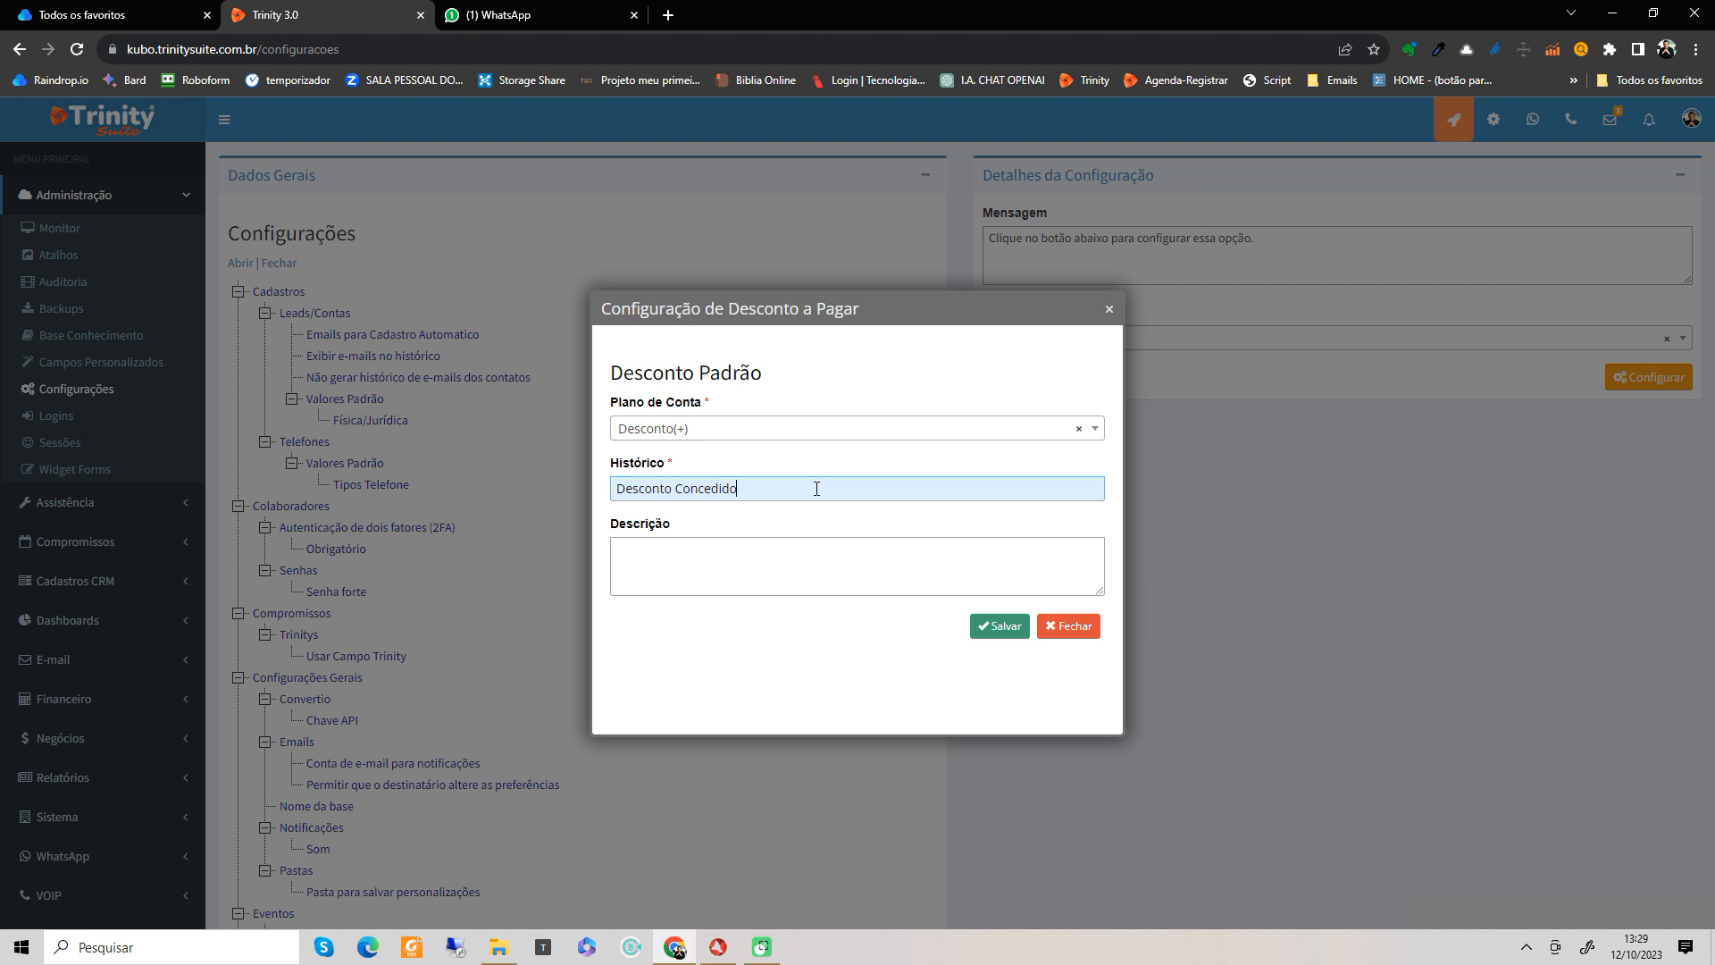
left_click(724, 544)
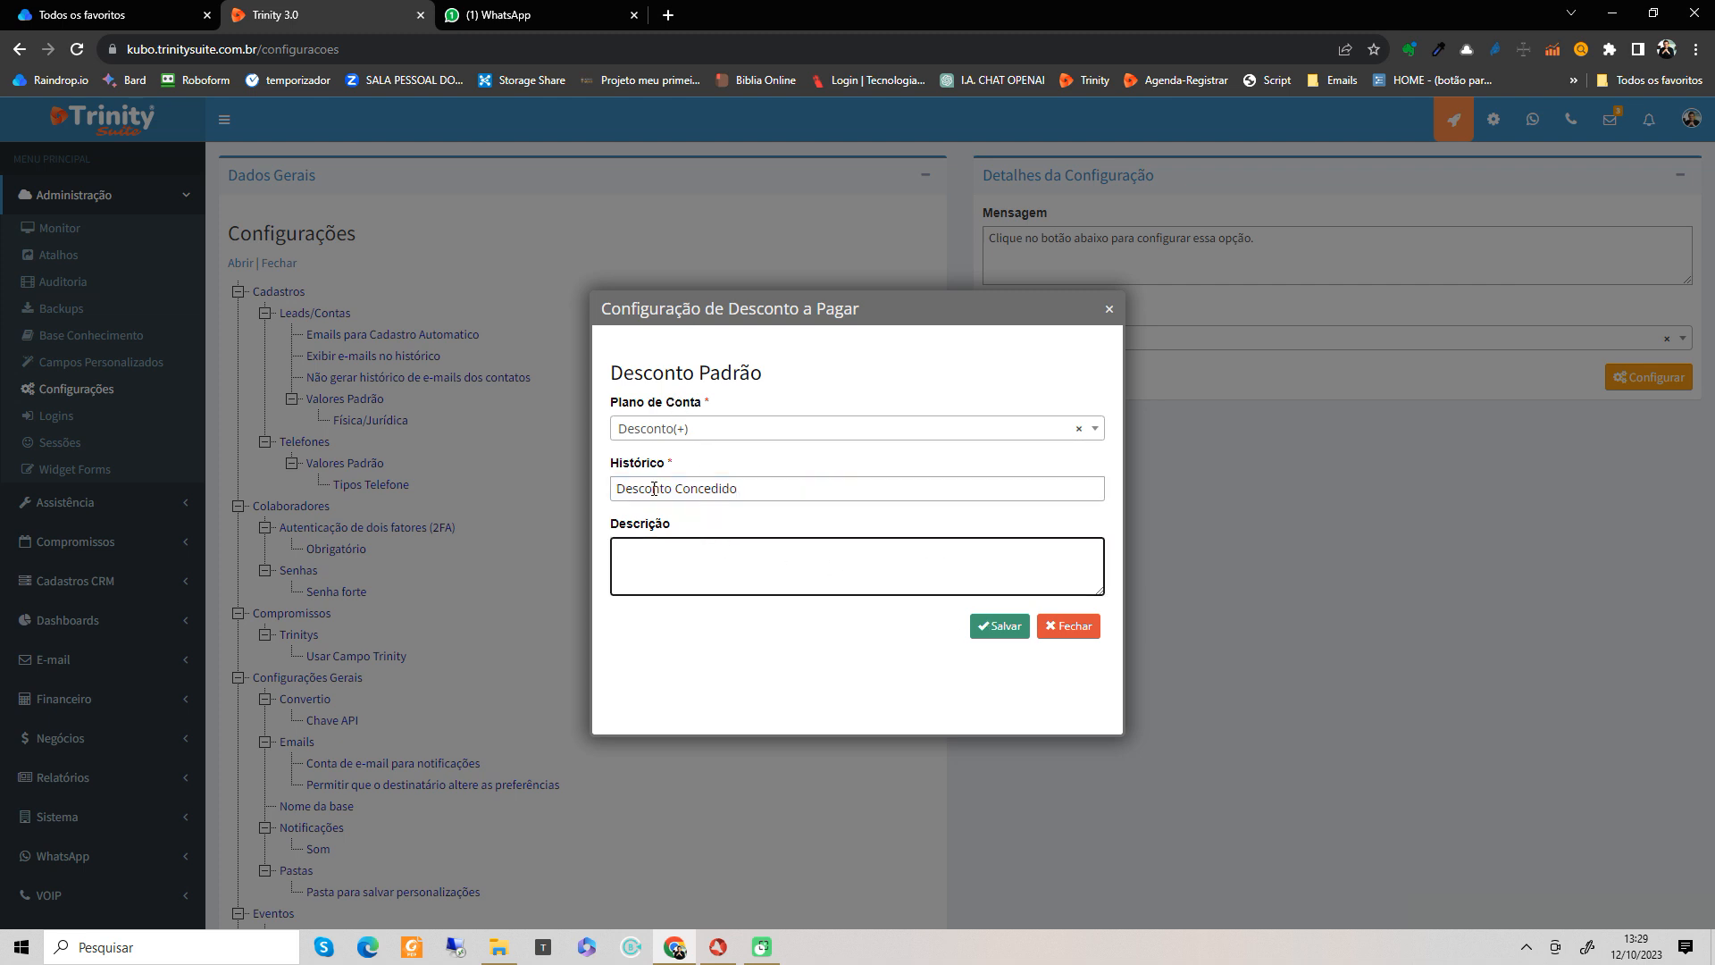
left_click(997, 627)
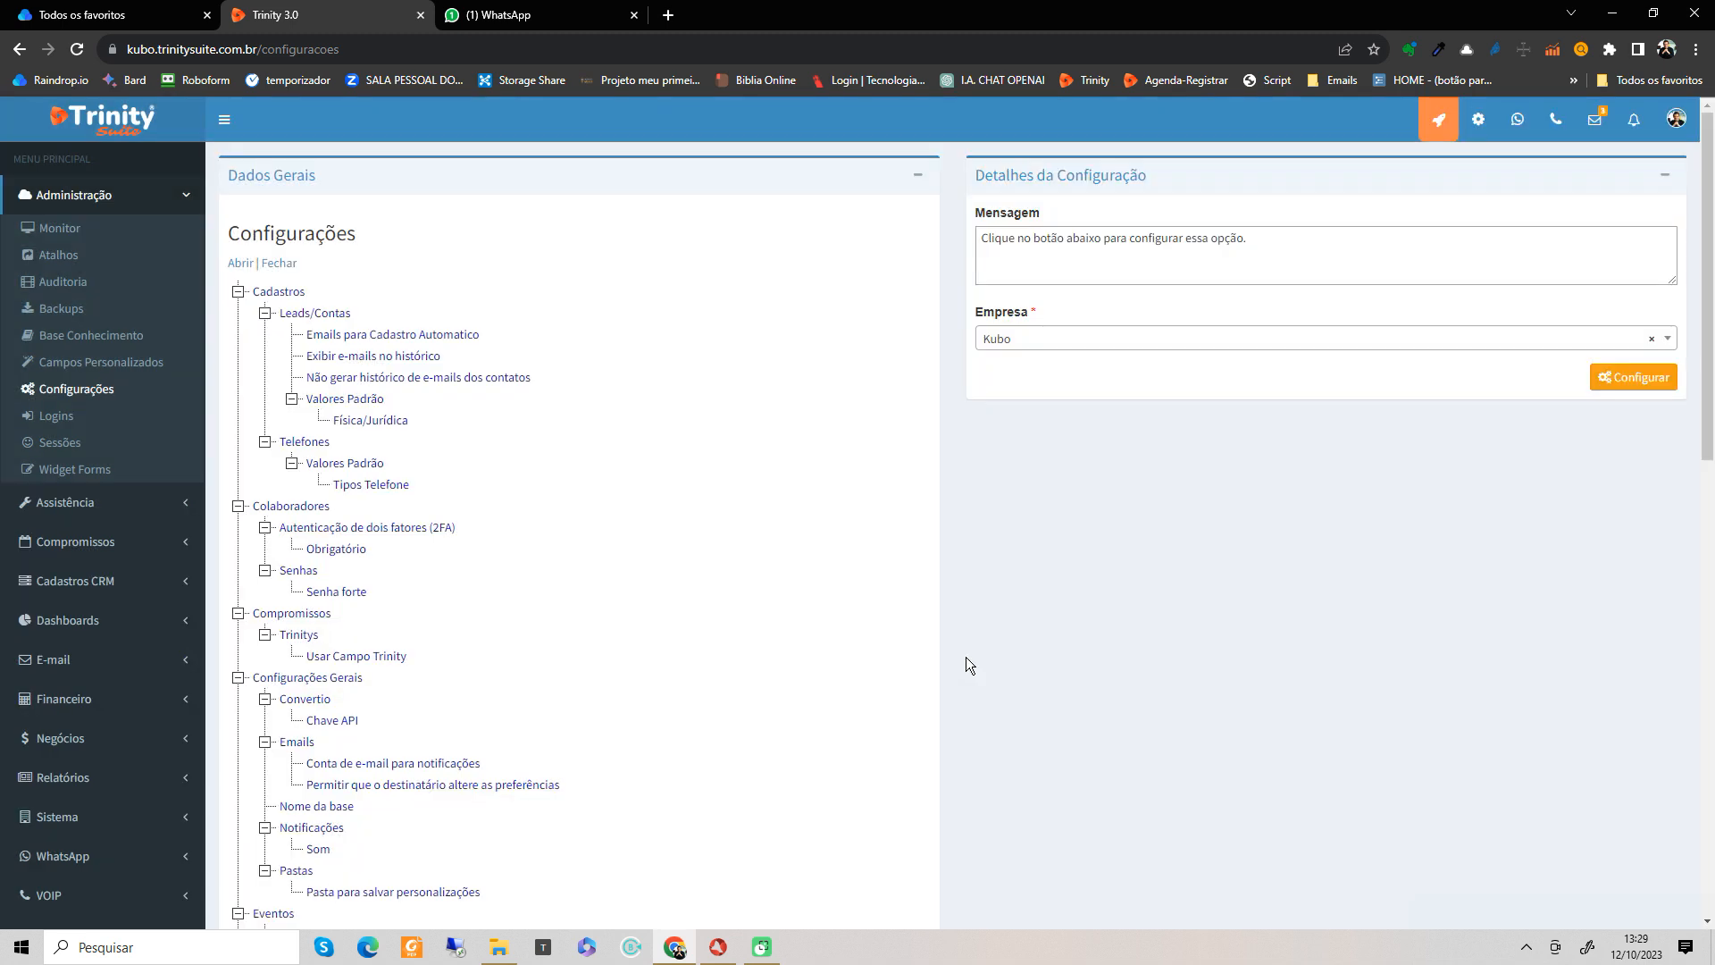
Step: Configure the default Juros for Contas Pagar with account Juros(-) and Histórico "Juros Pagos", and save it
scroll(424, 460, "down", 5)
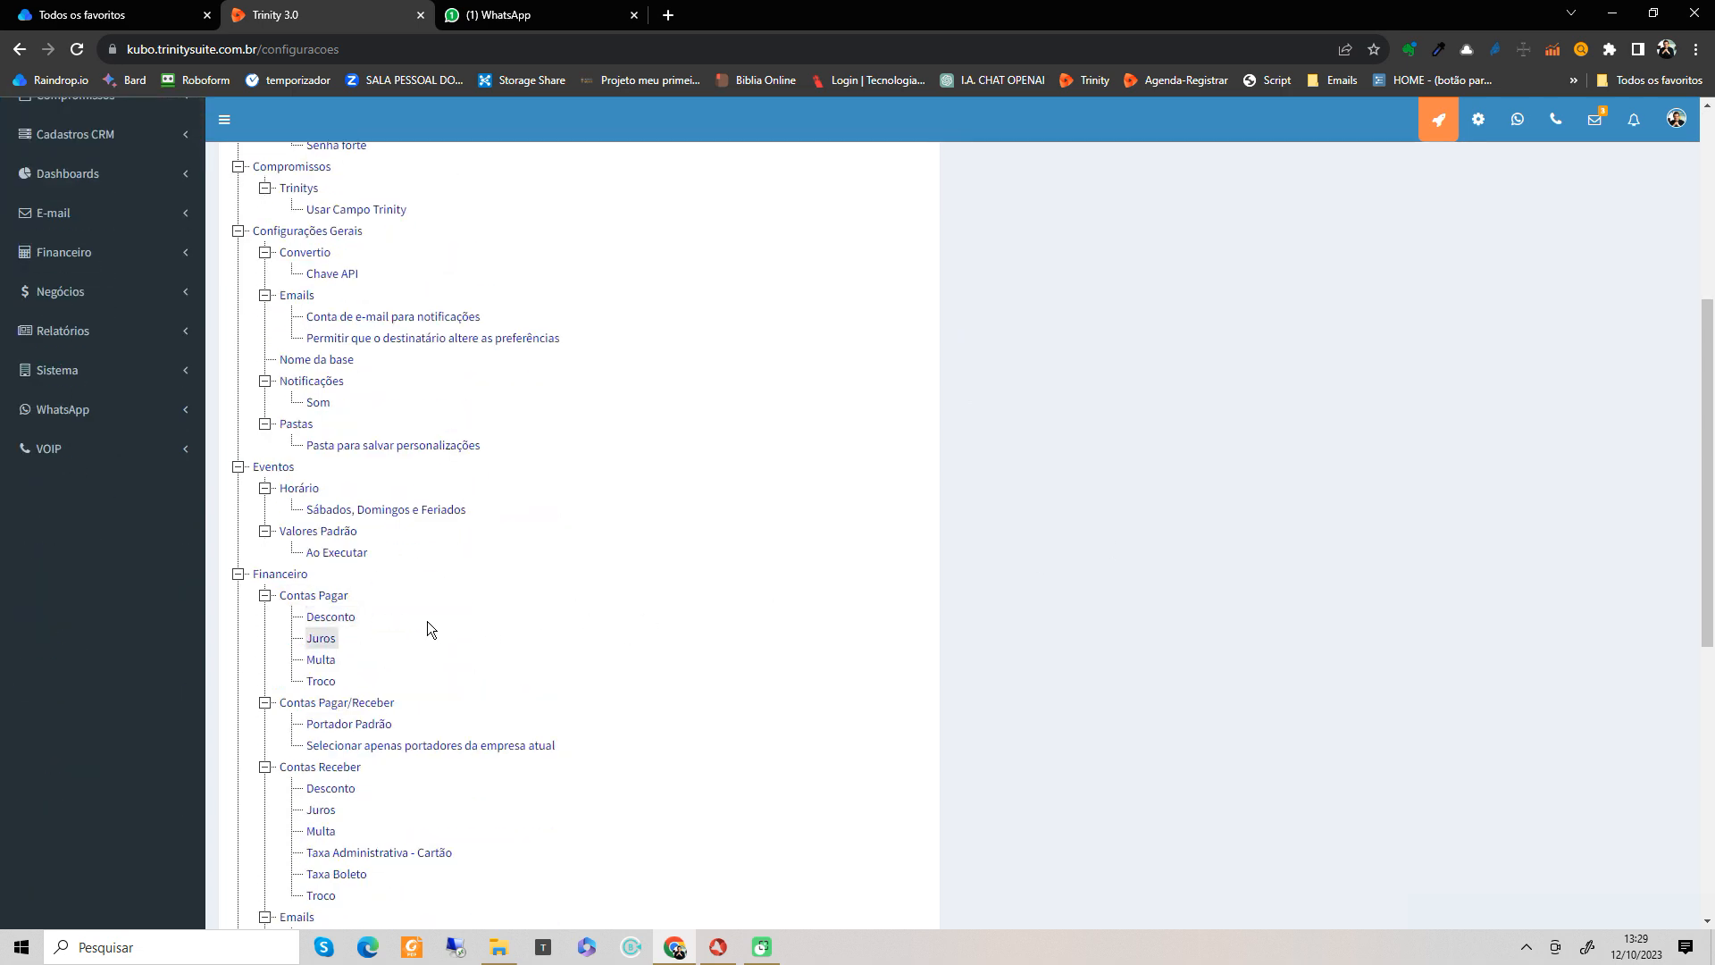
left_click(329, 617)
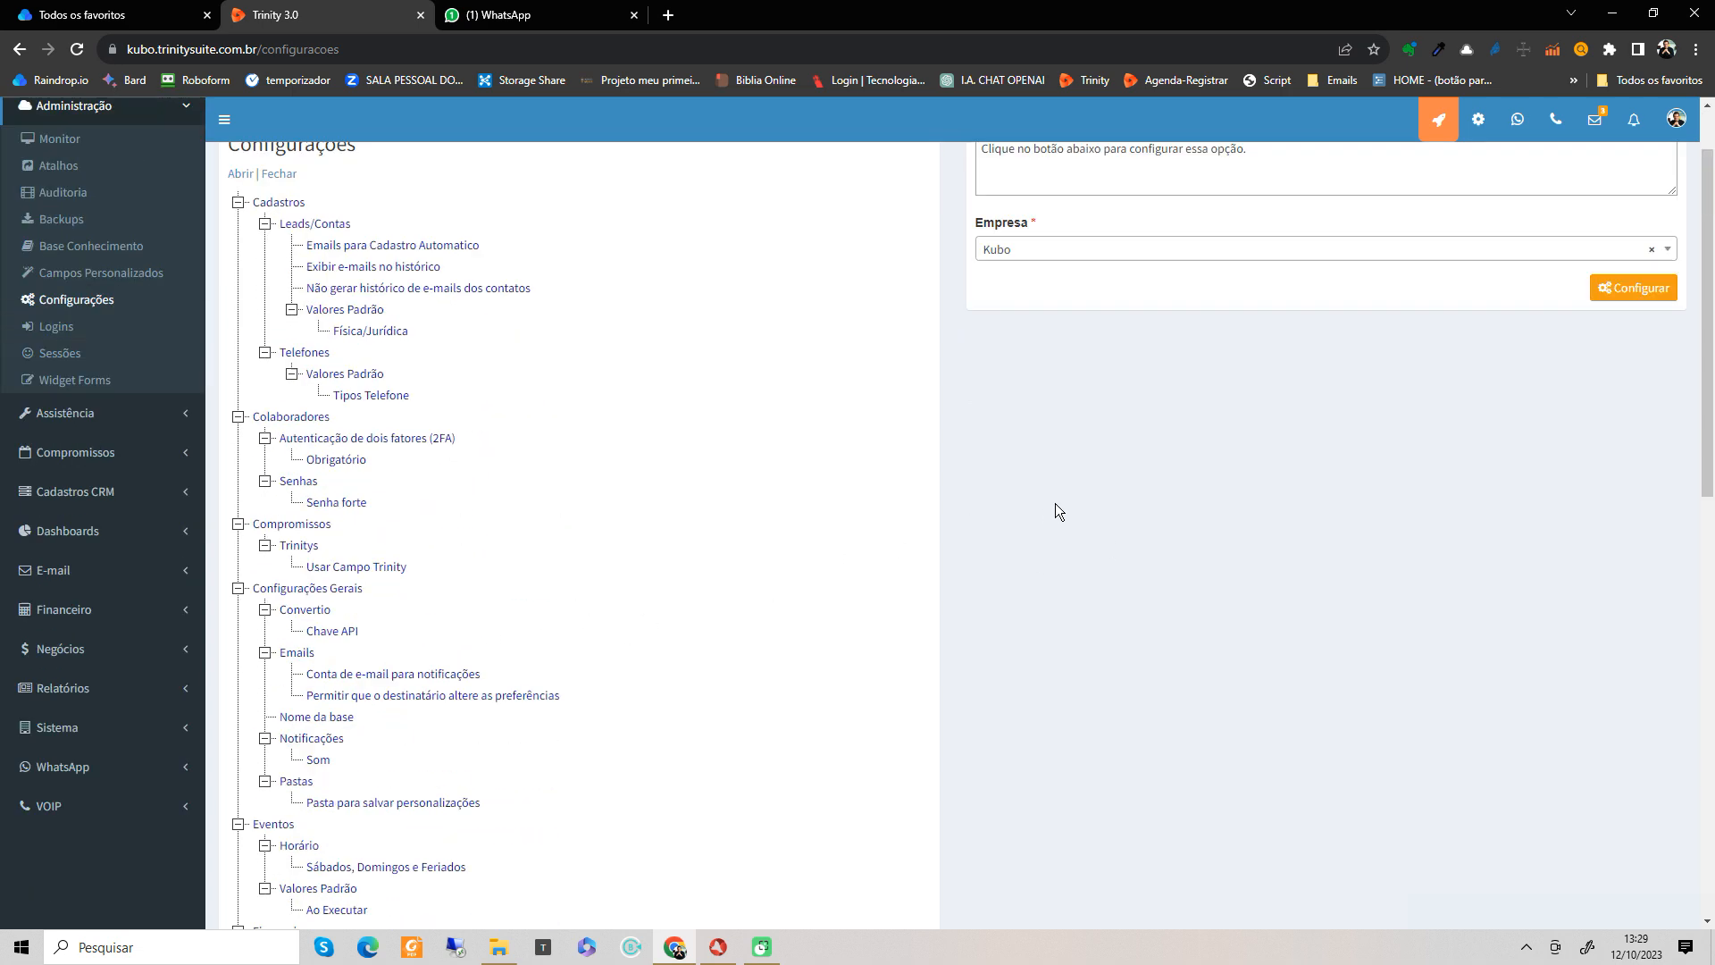
left_click(1633, 376)
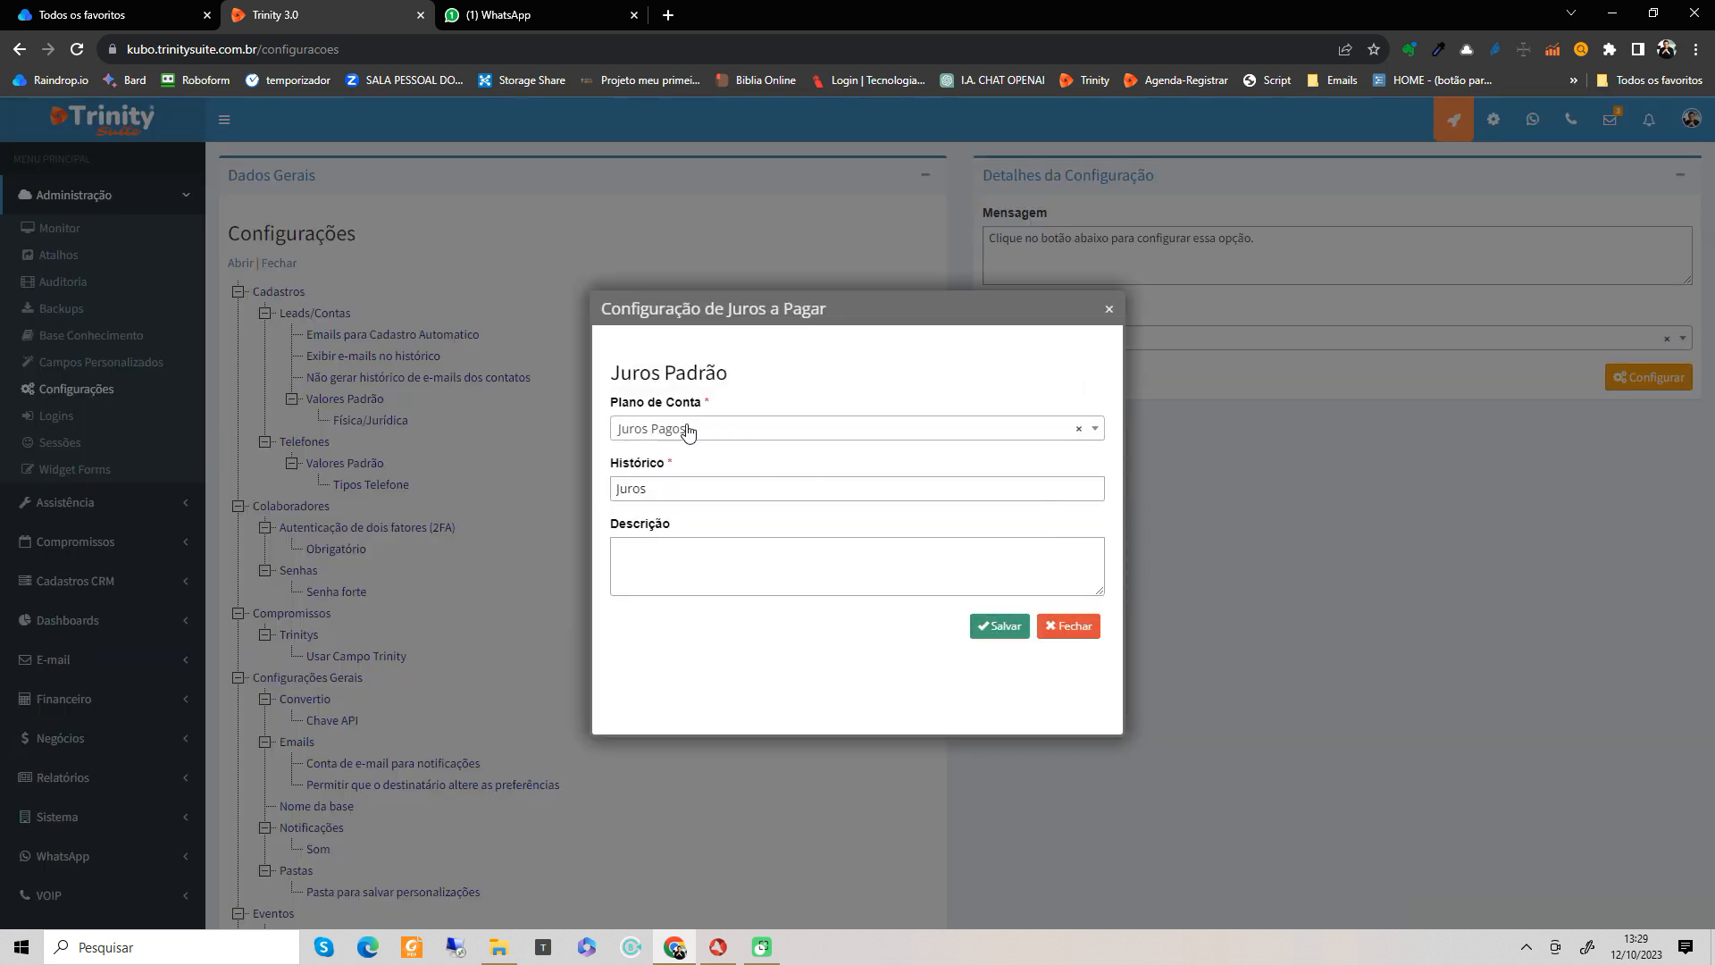
left_click(704, 430)
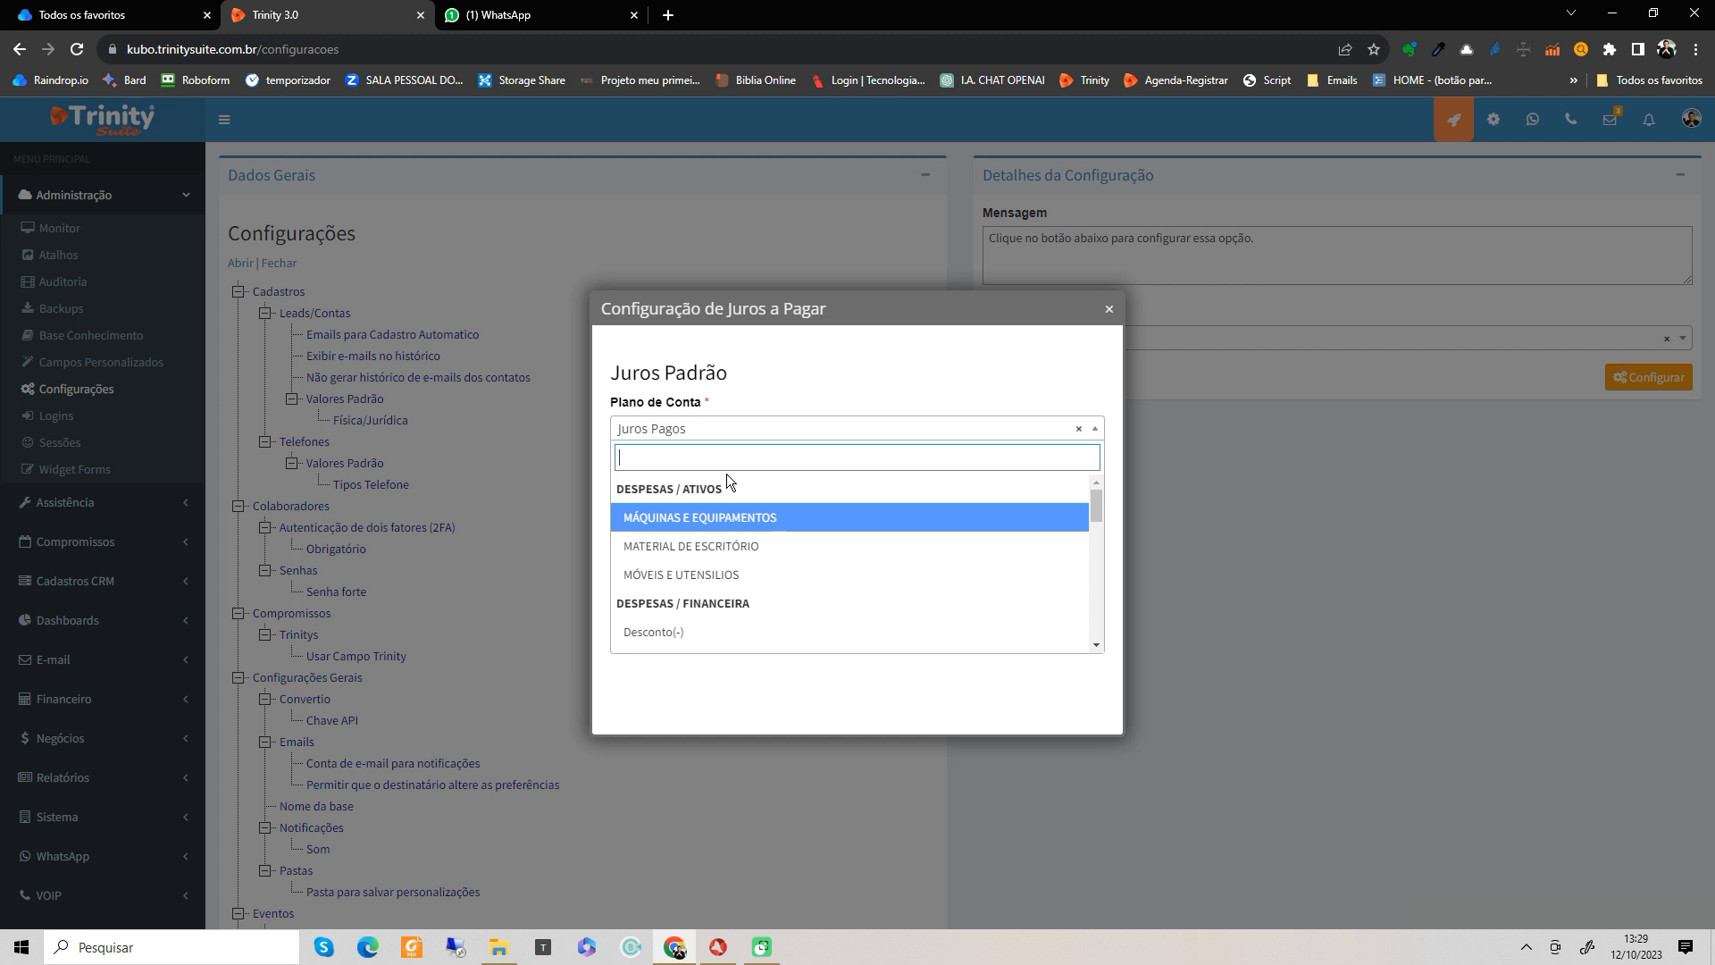
type("juros")
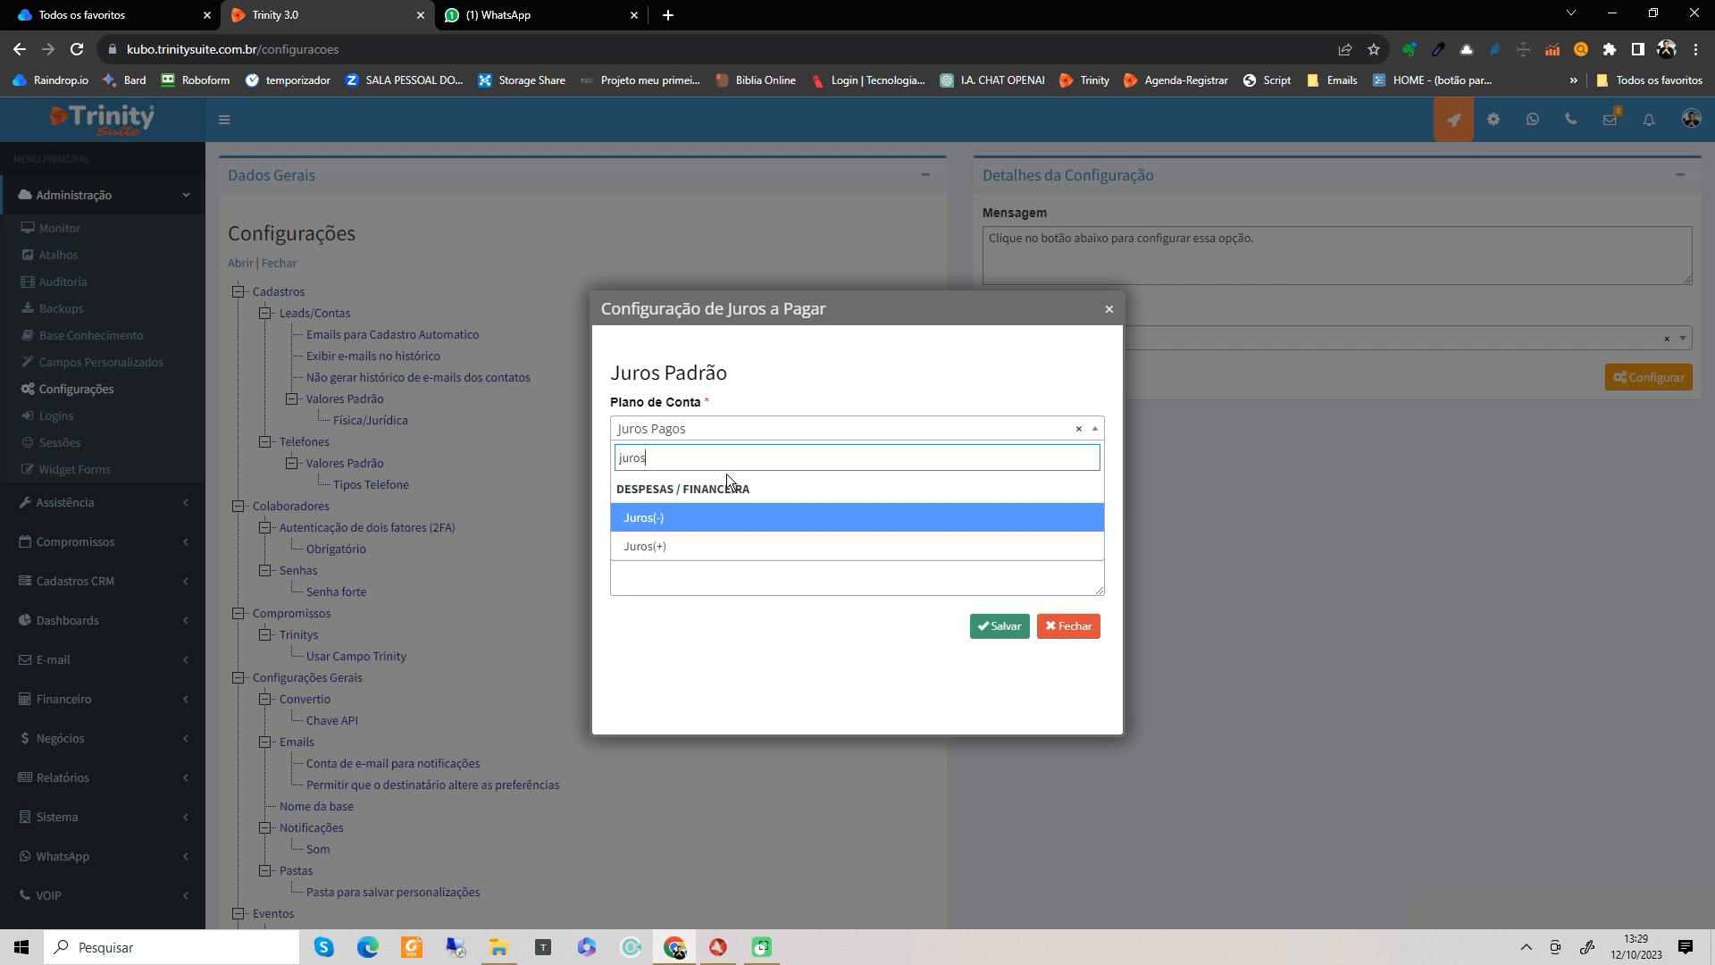
left_click(651, 525)
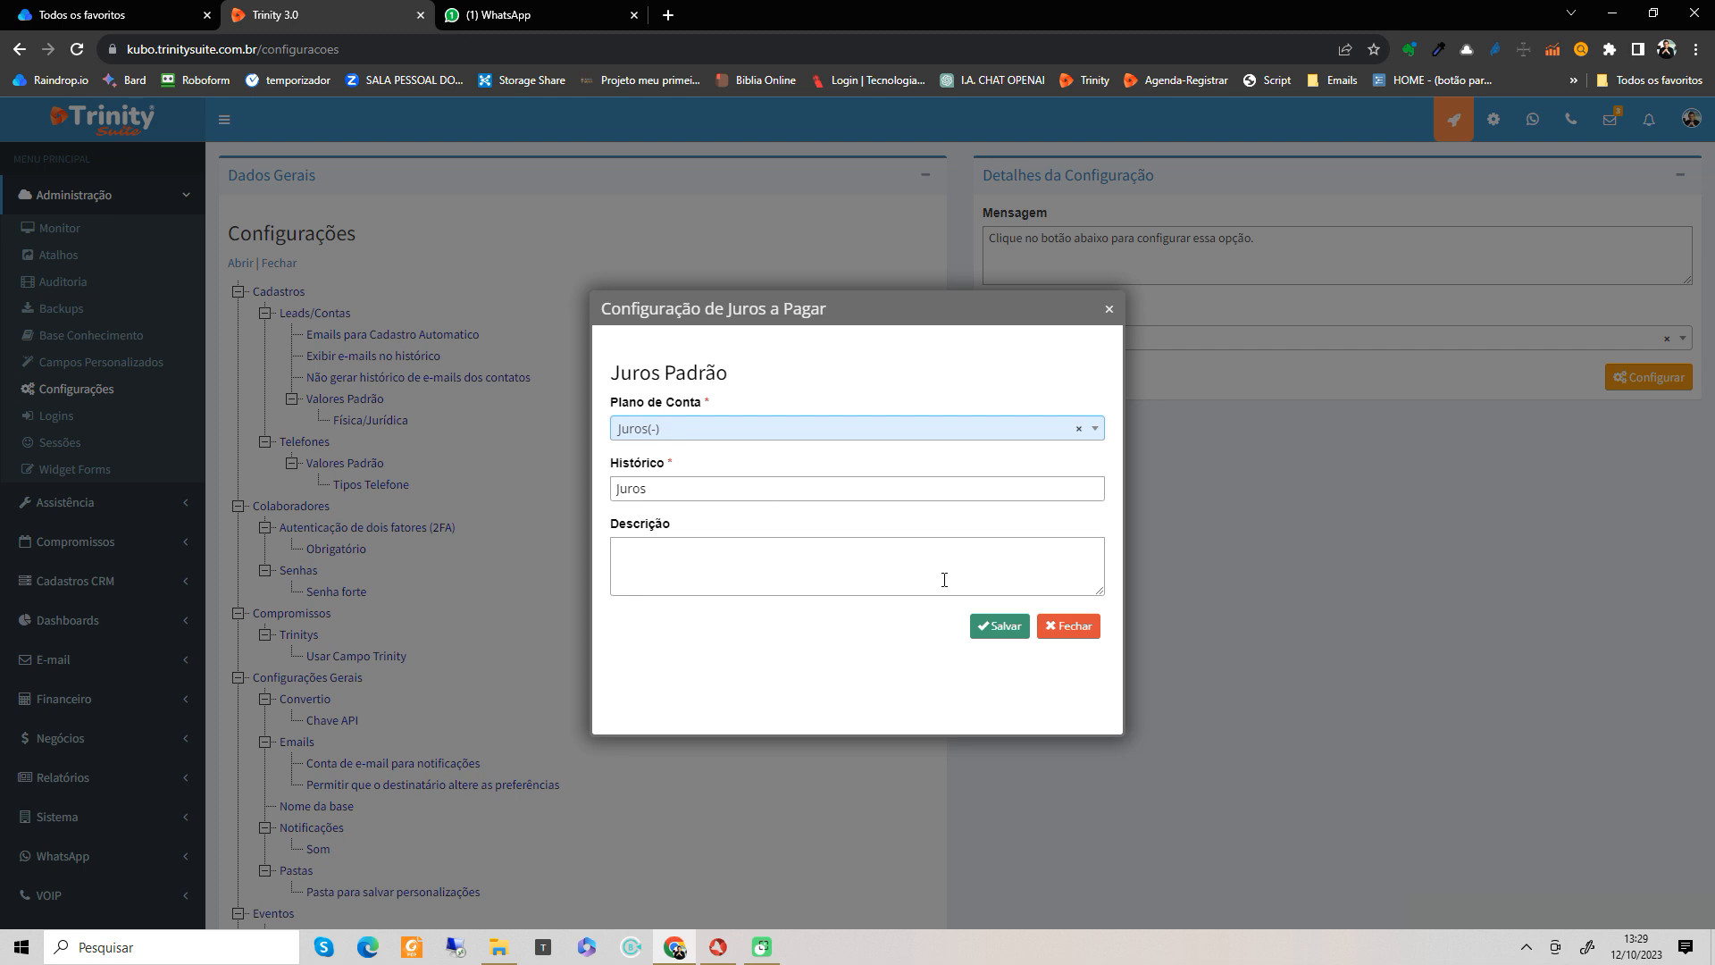
left_click(971, 492)
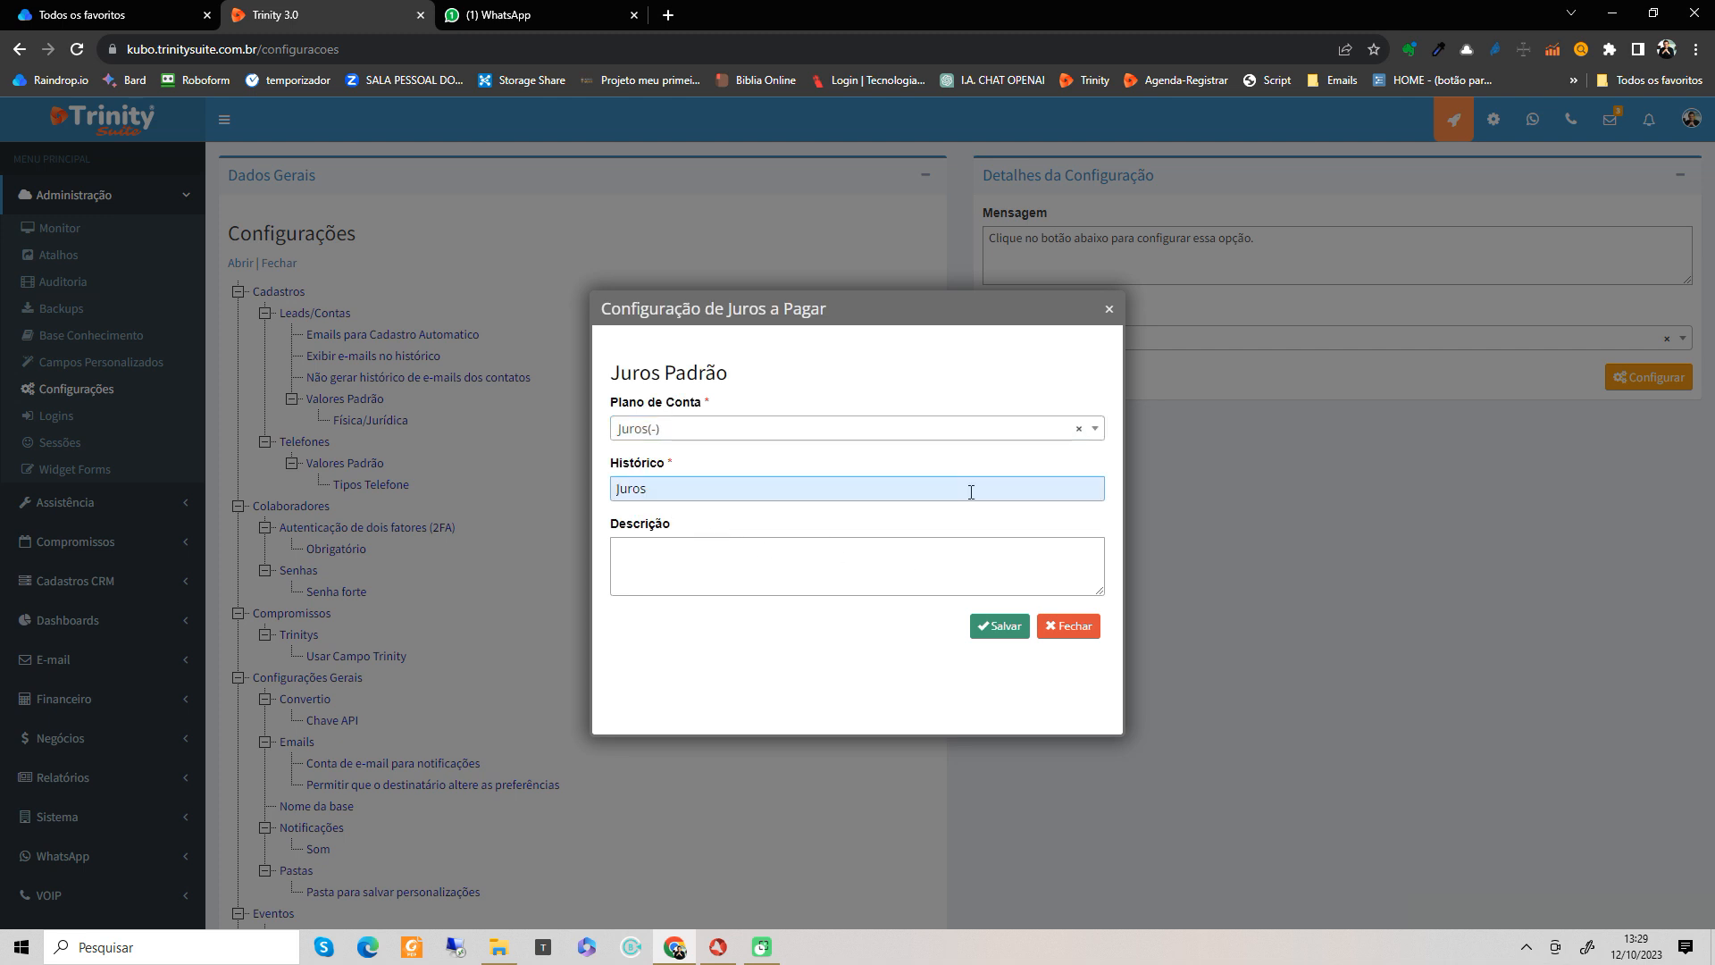
type("Pagos")
left_click(996, 627)
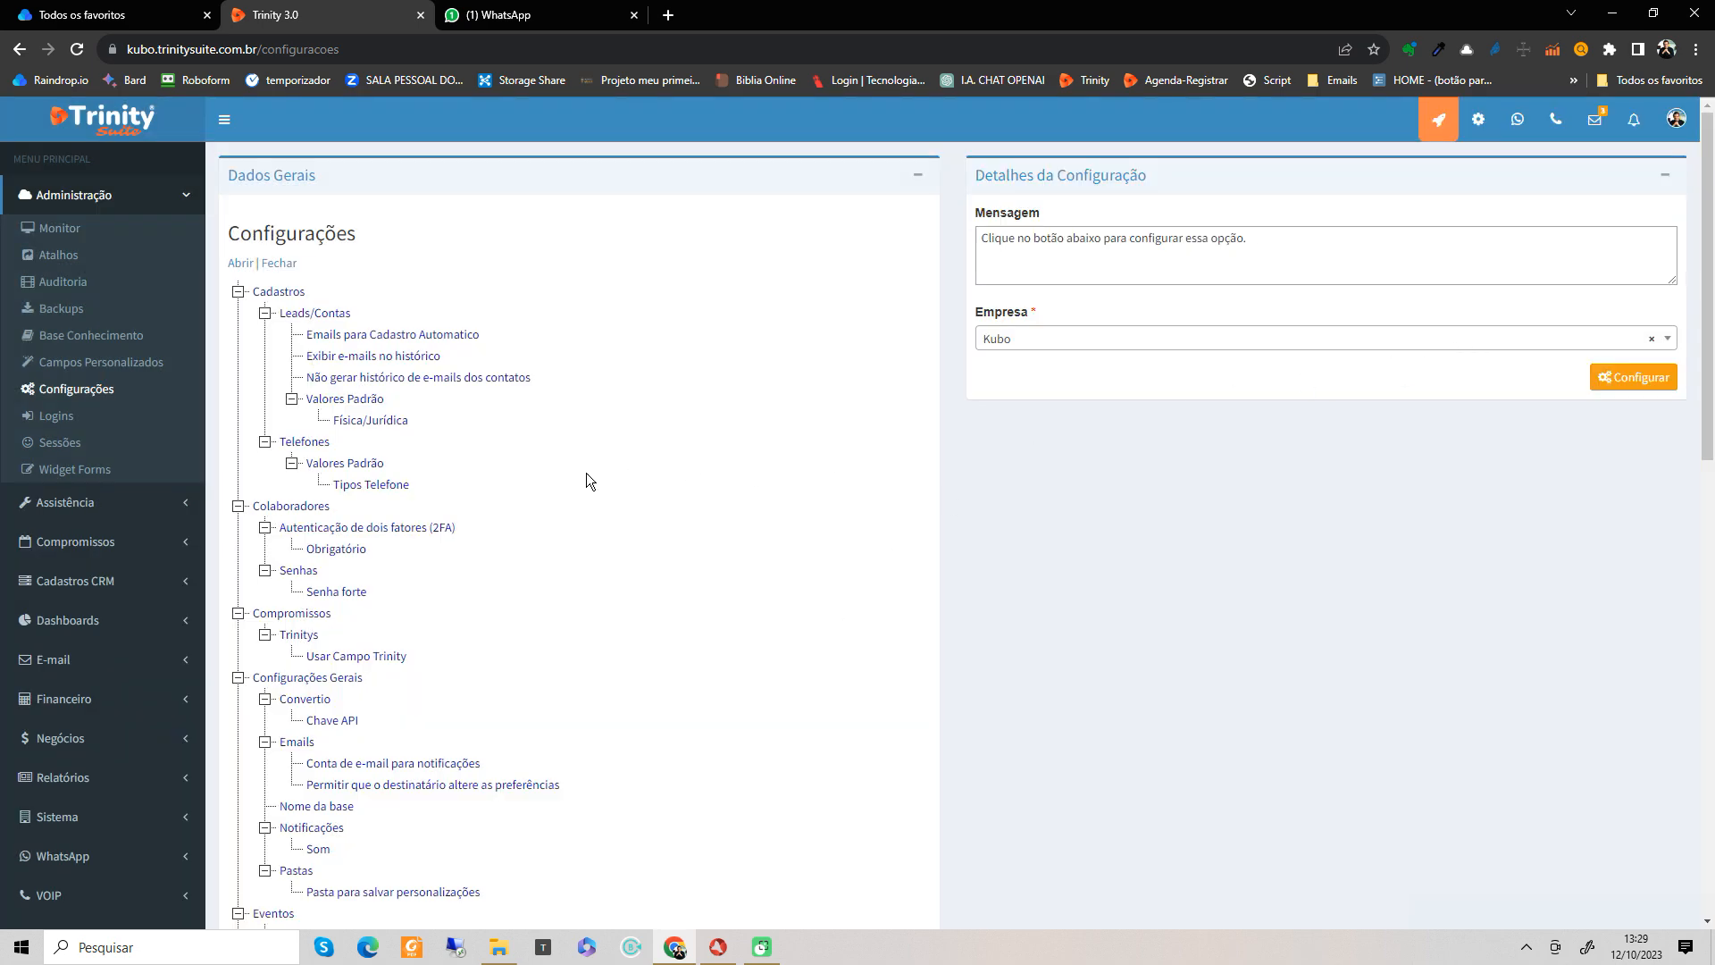
Step: Configure the default Multa for Contas Pagar with account Multa Paga and Histórico "Multa Paga", and save it
scroll(633, 497, "down", 4)
left_click(320, 750)
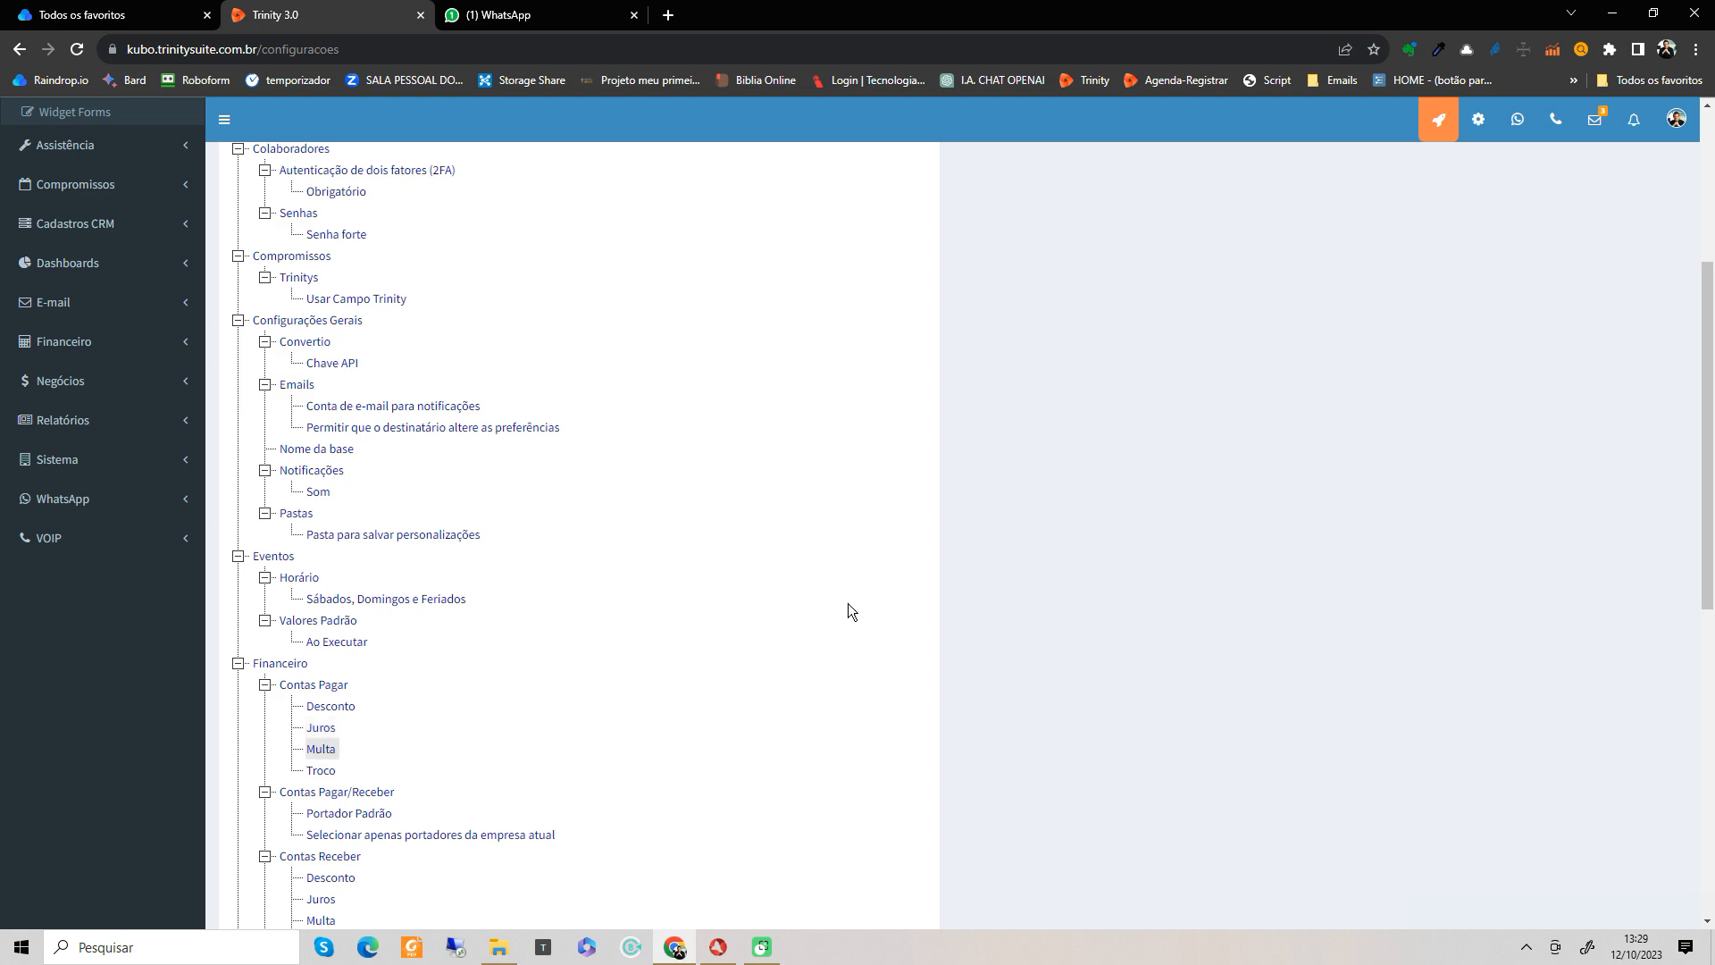
scroll(1175, 486, "up", 4)
left_click(1618, 377)
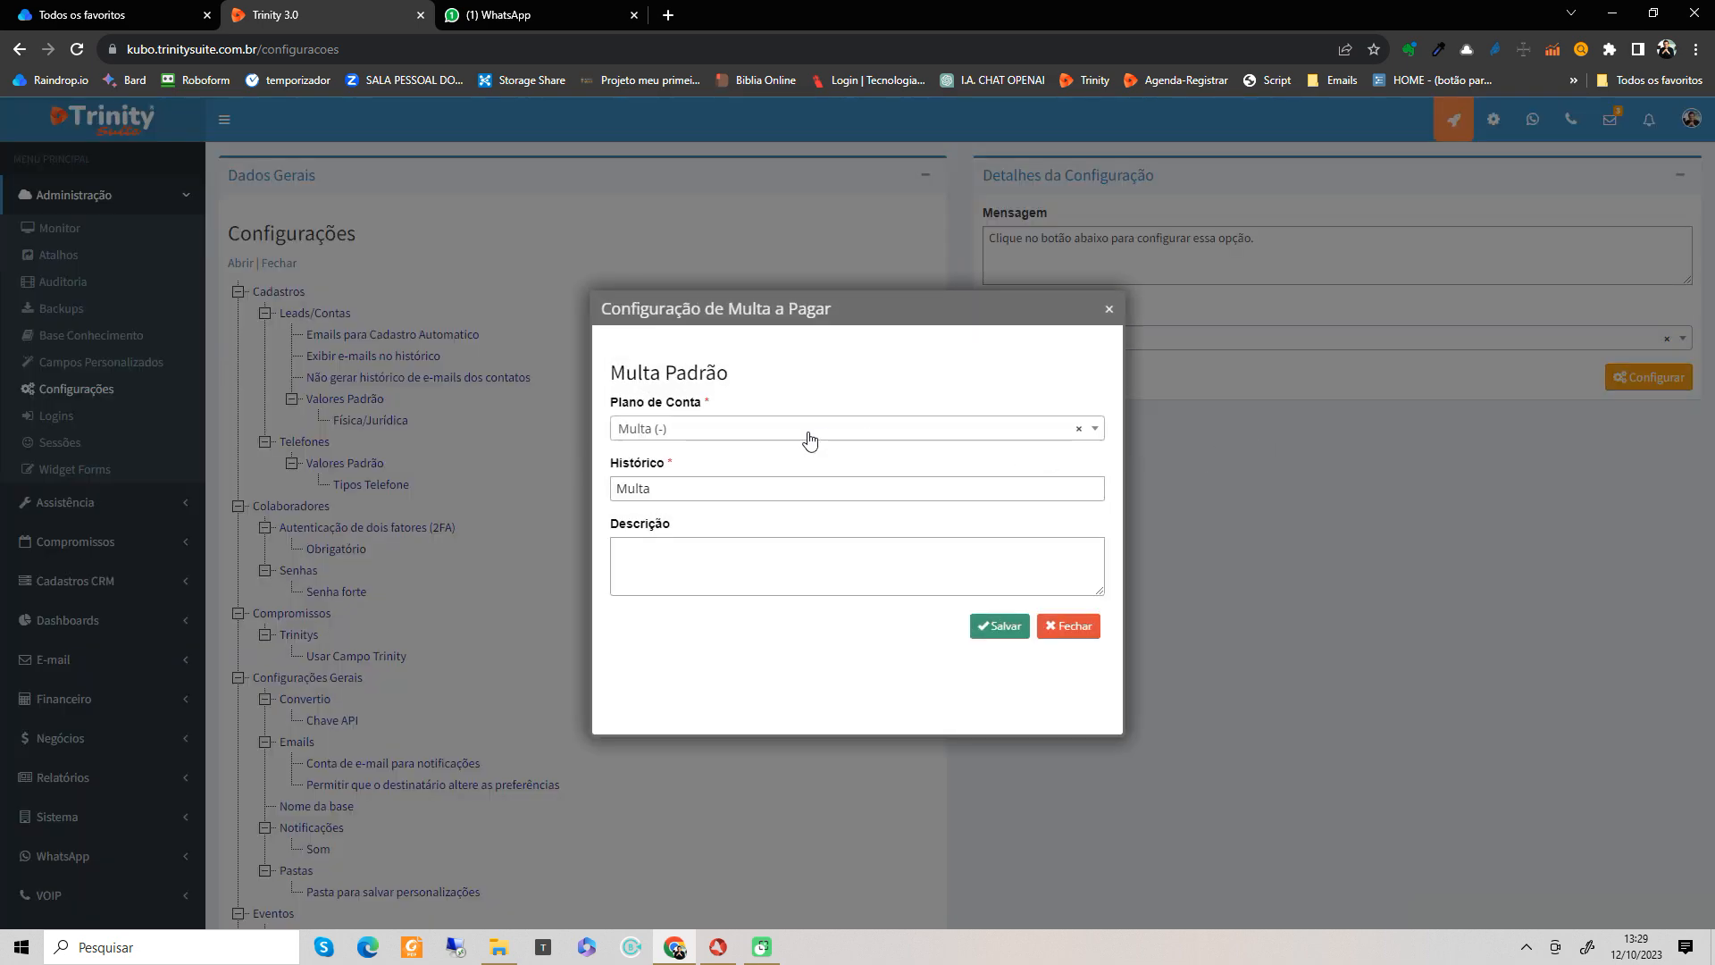
left_click(805, 437)
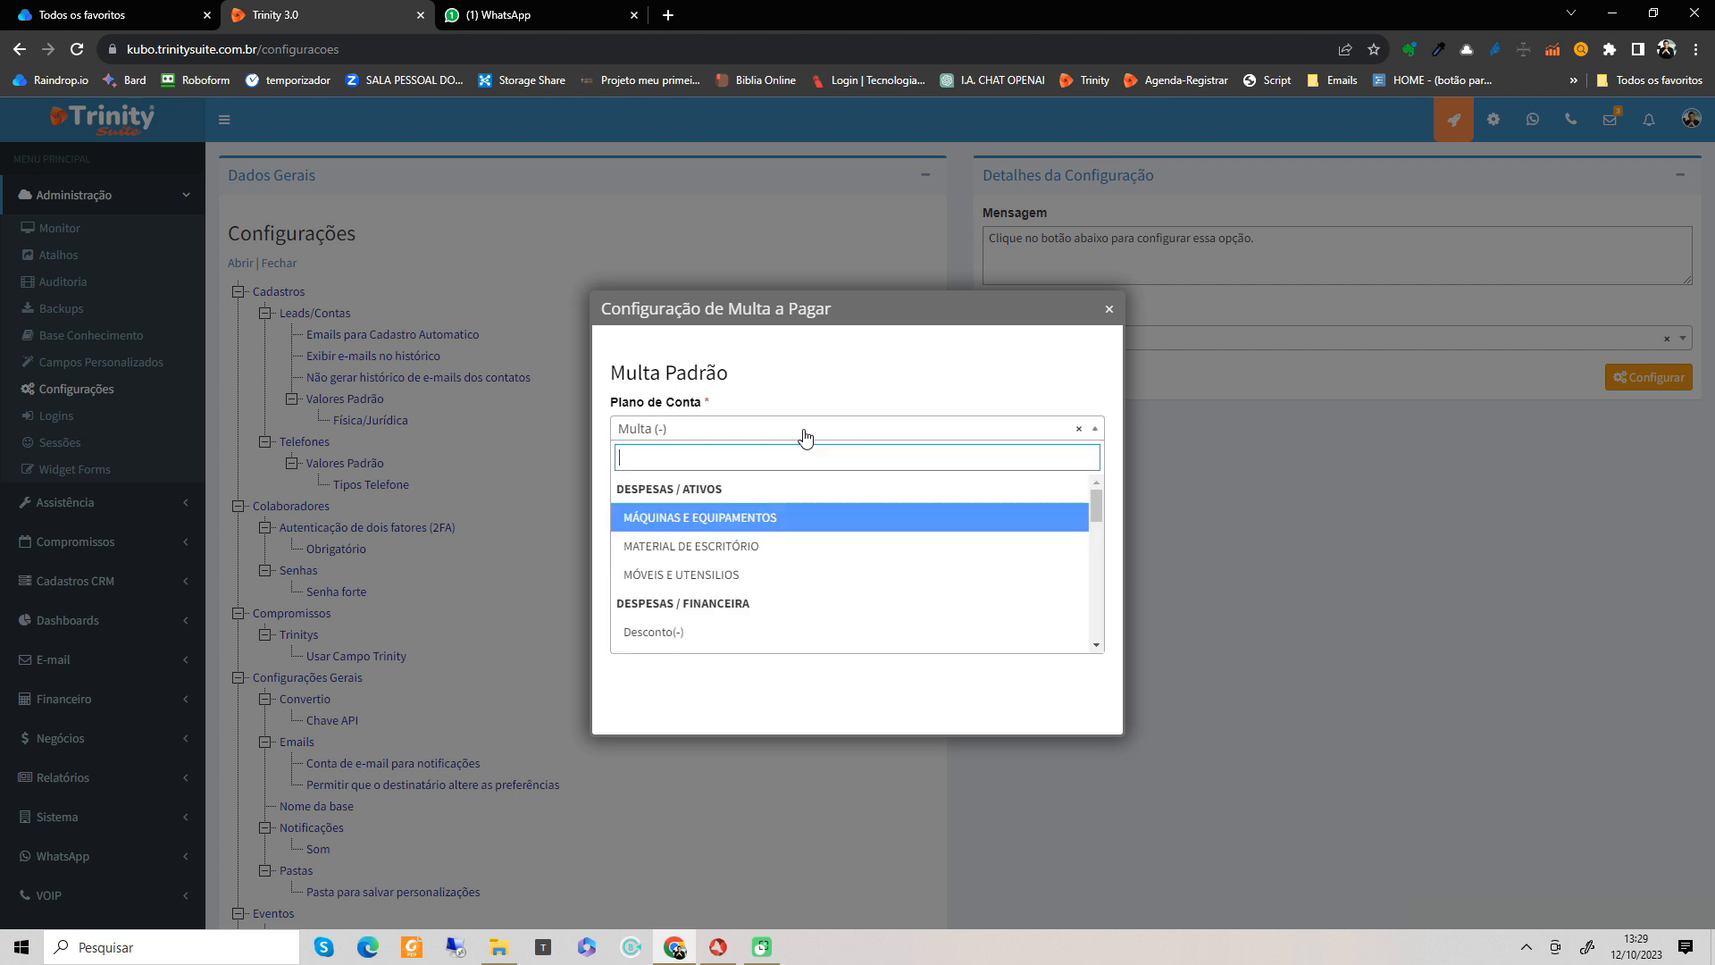
type("multa")
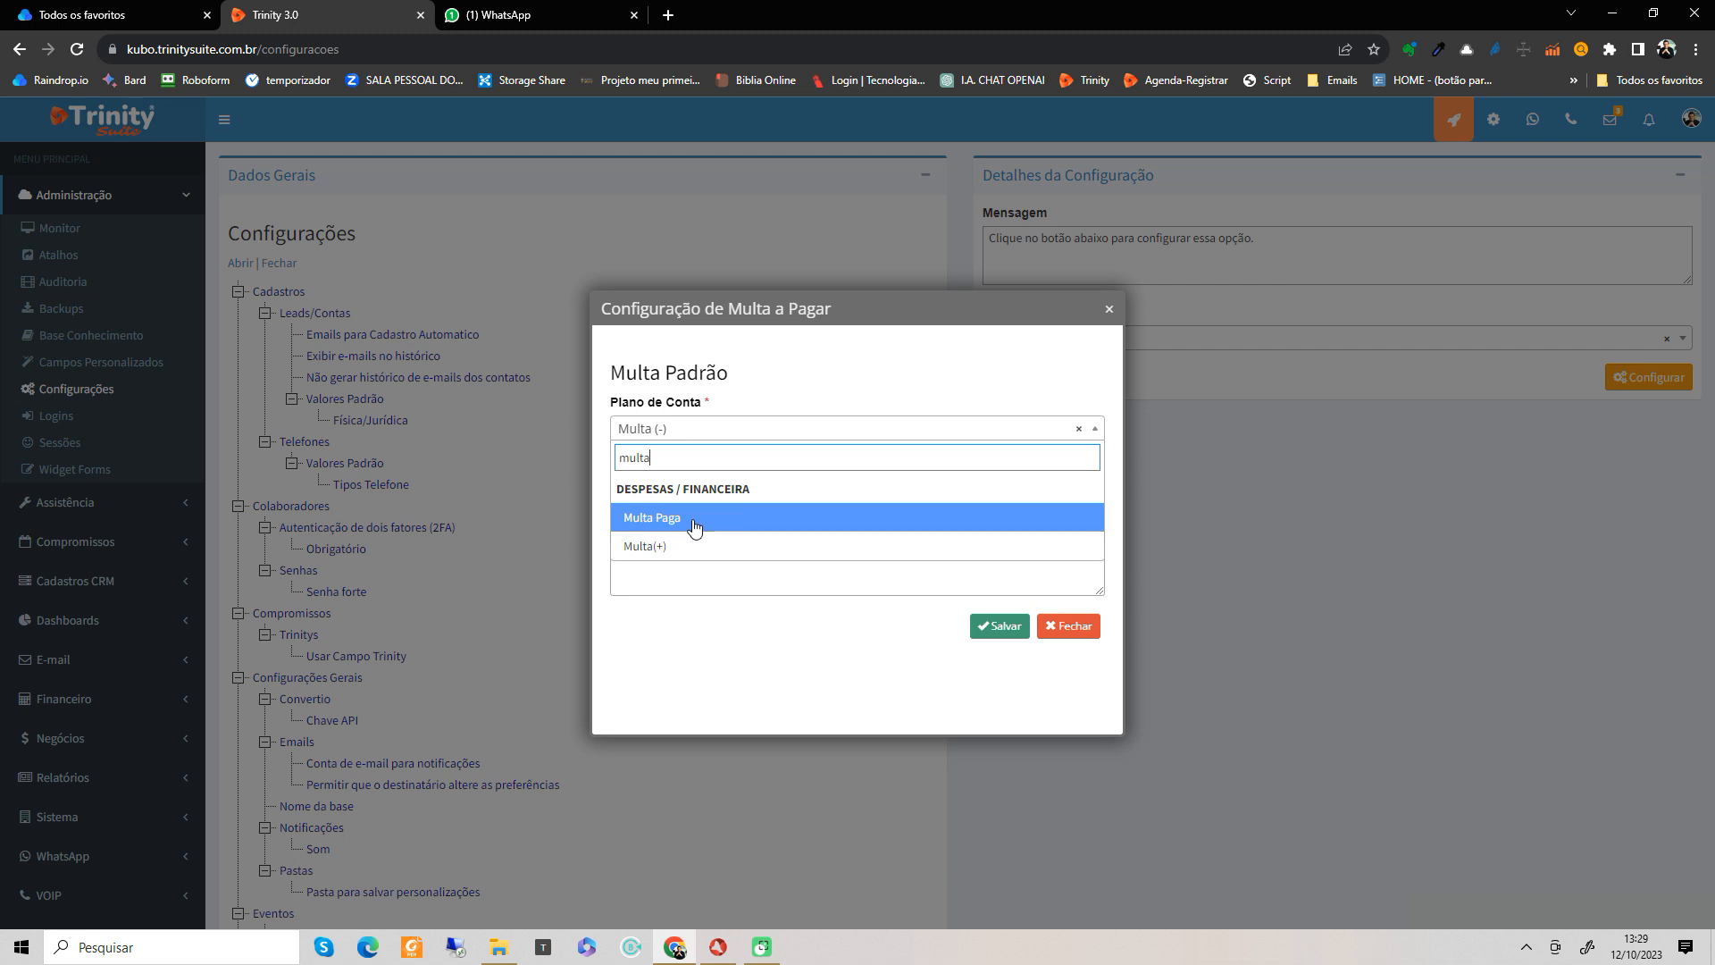
left_click(696, 528)
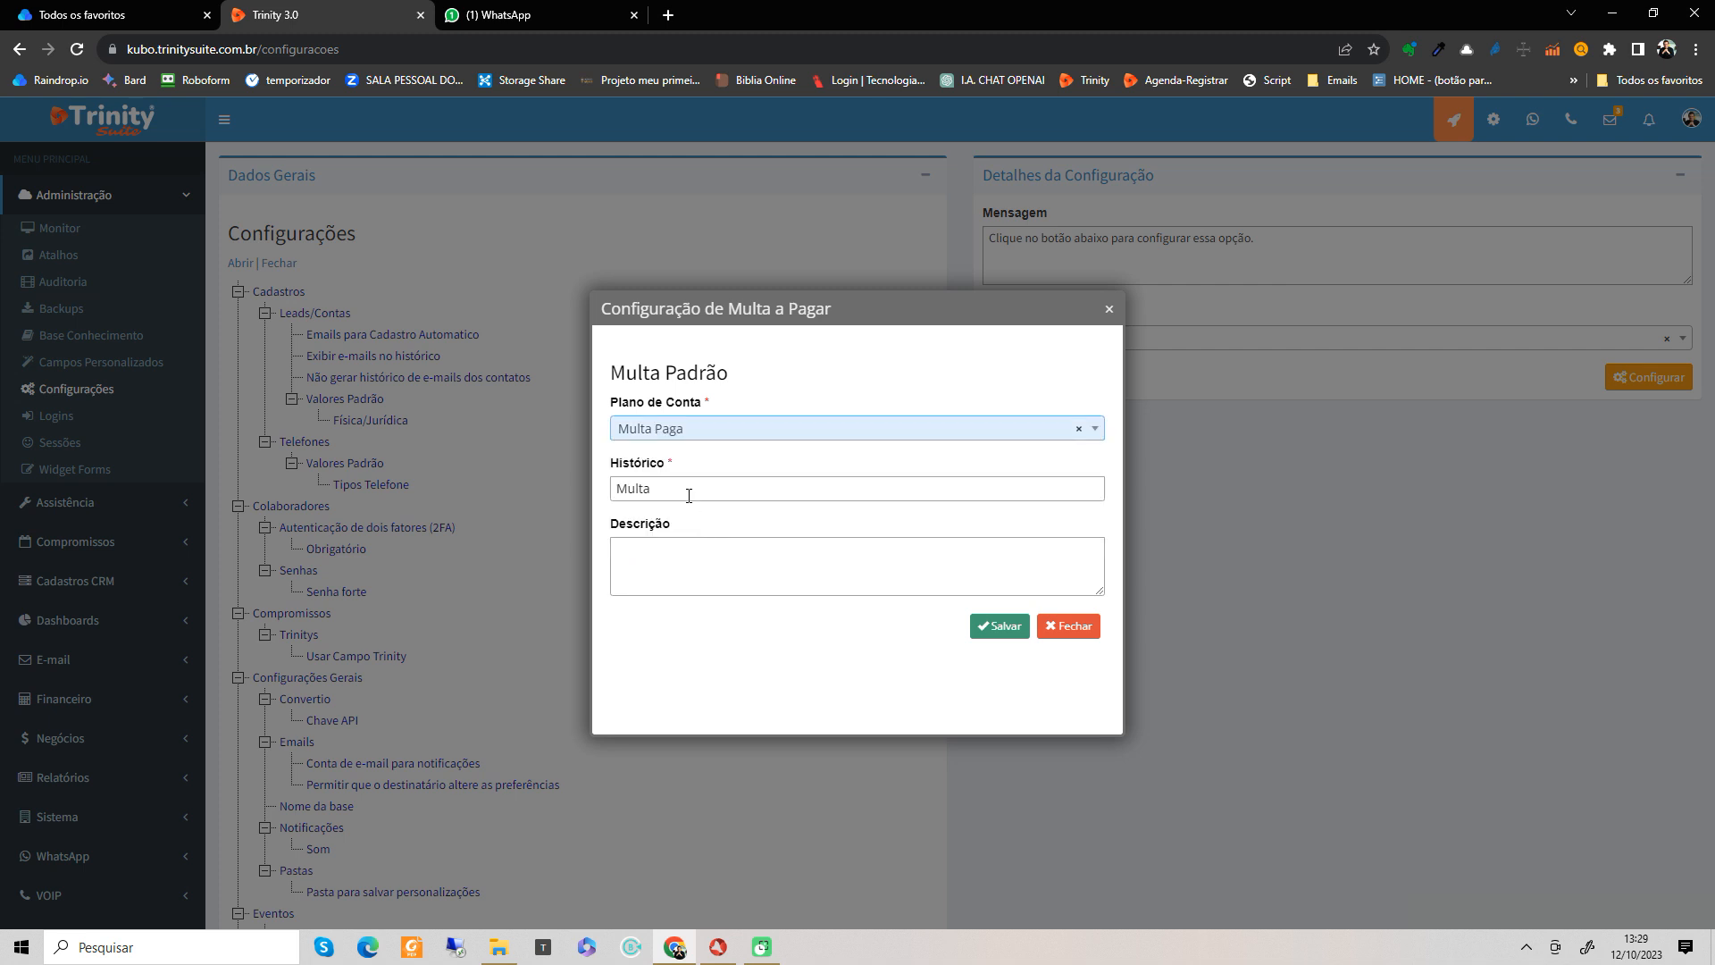
left_click(779, 501)
type("Paga")
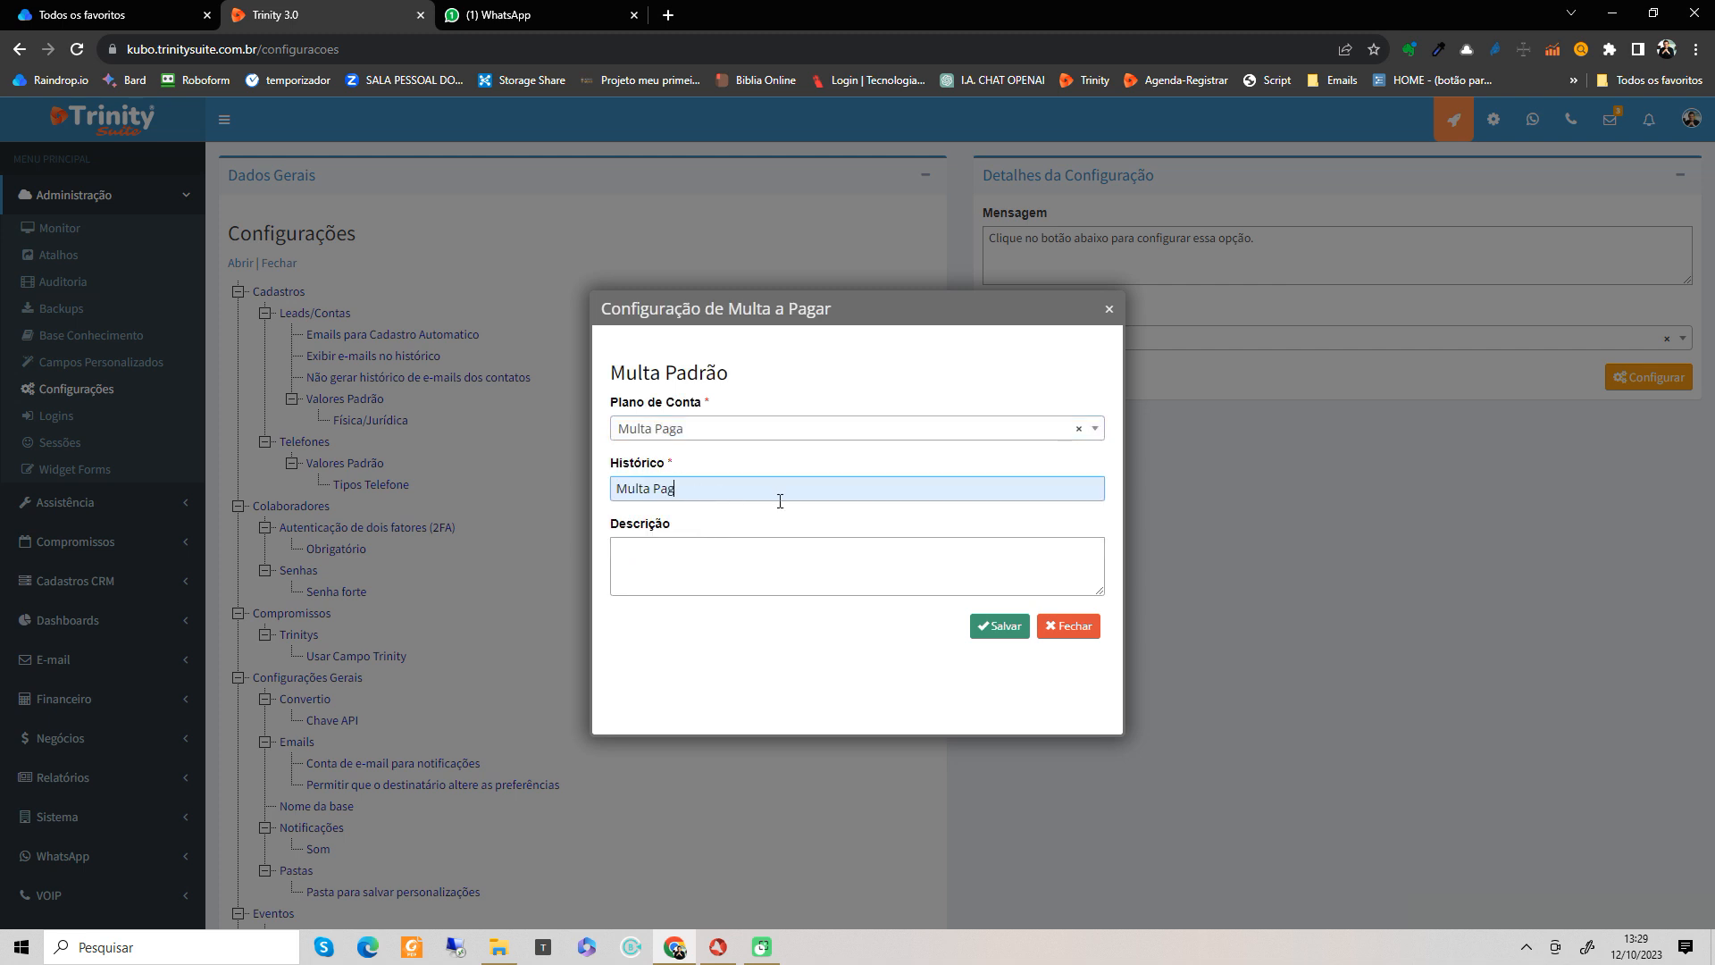
left_click(710, 567)
left_click(993, 627)
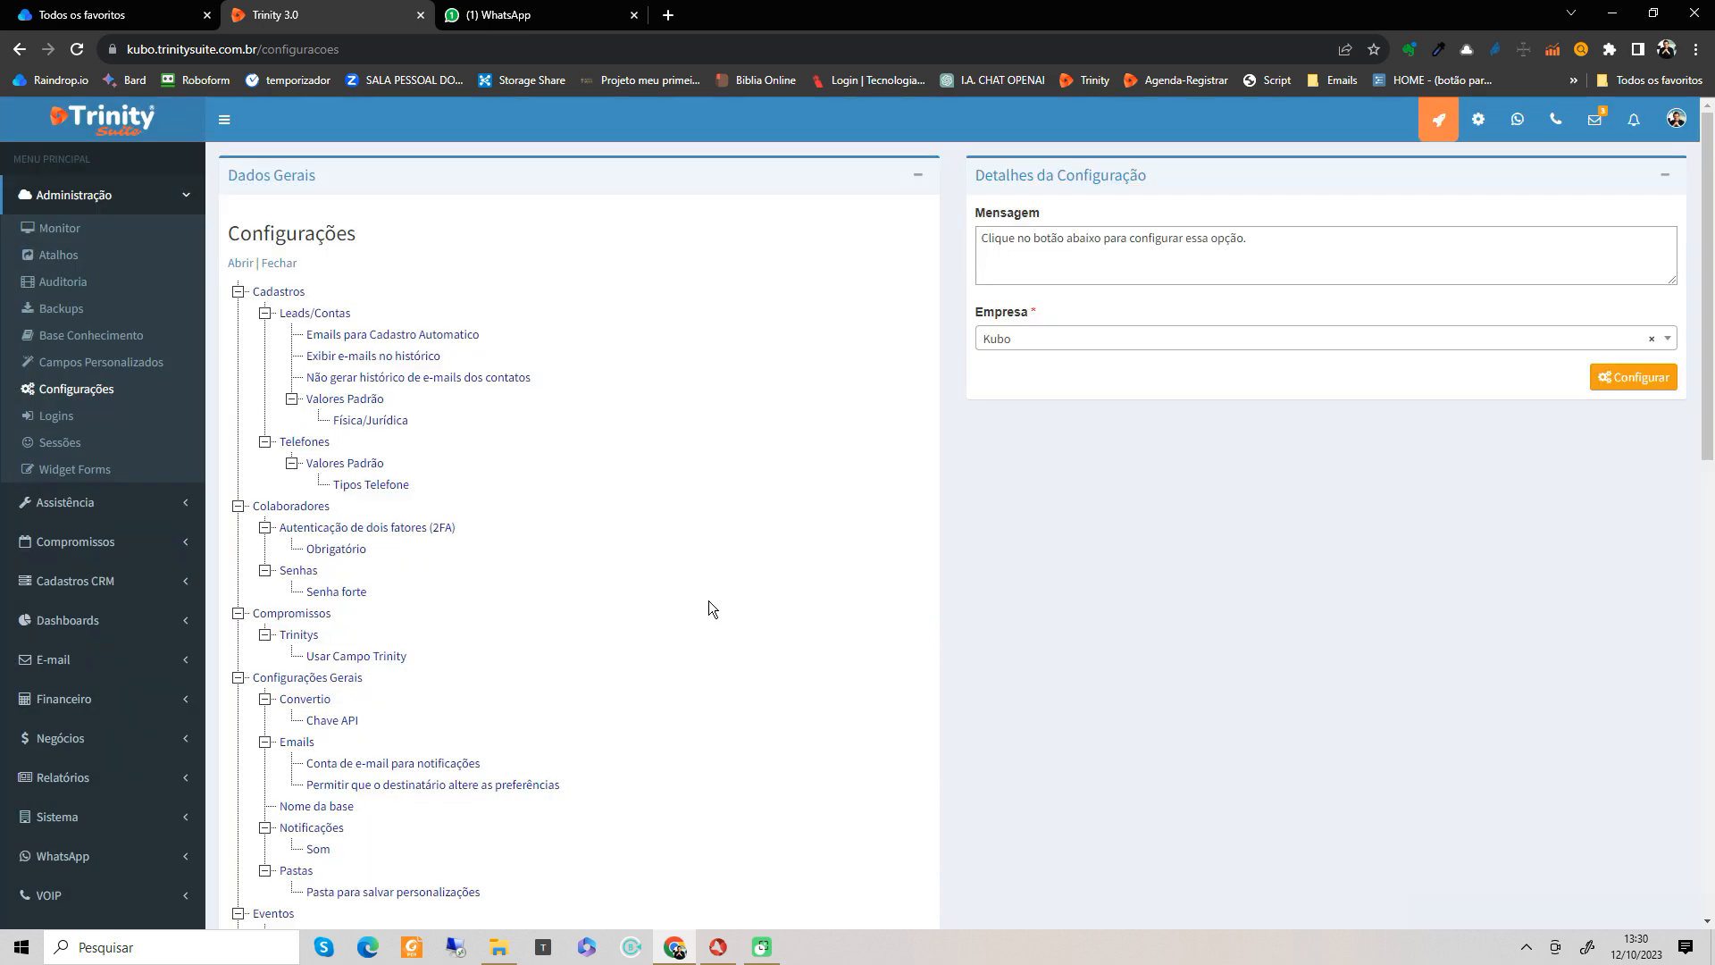
Step: Configure the default Troco for Contas Pagar with account Troco(+) and Histórico "Troco (+)", and save it
scroll(710, 600, "down", 5)
left_click(327, 681)
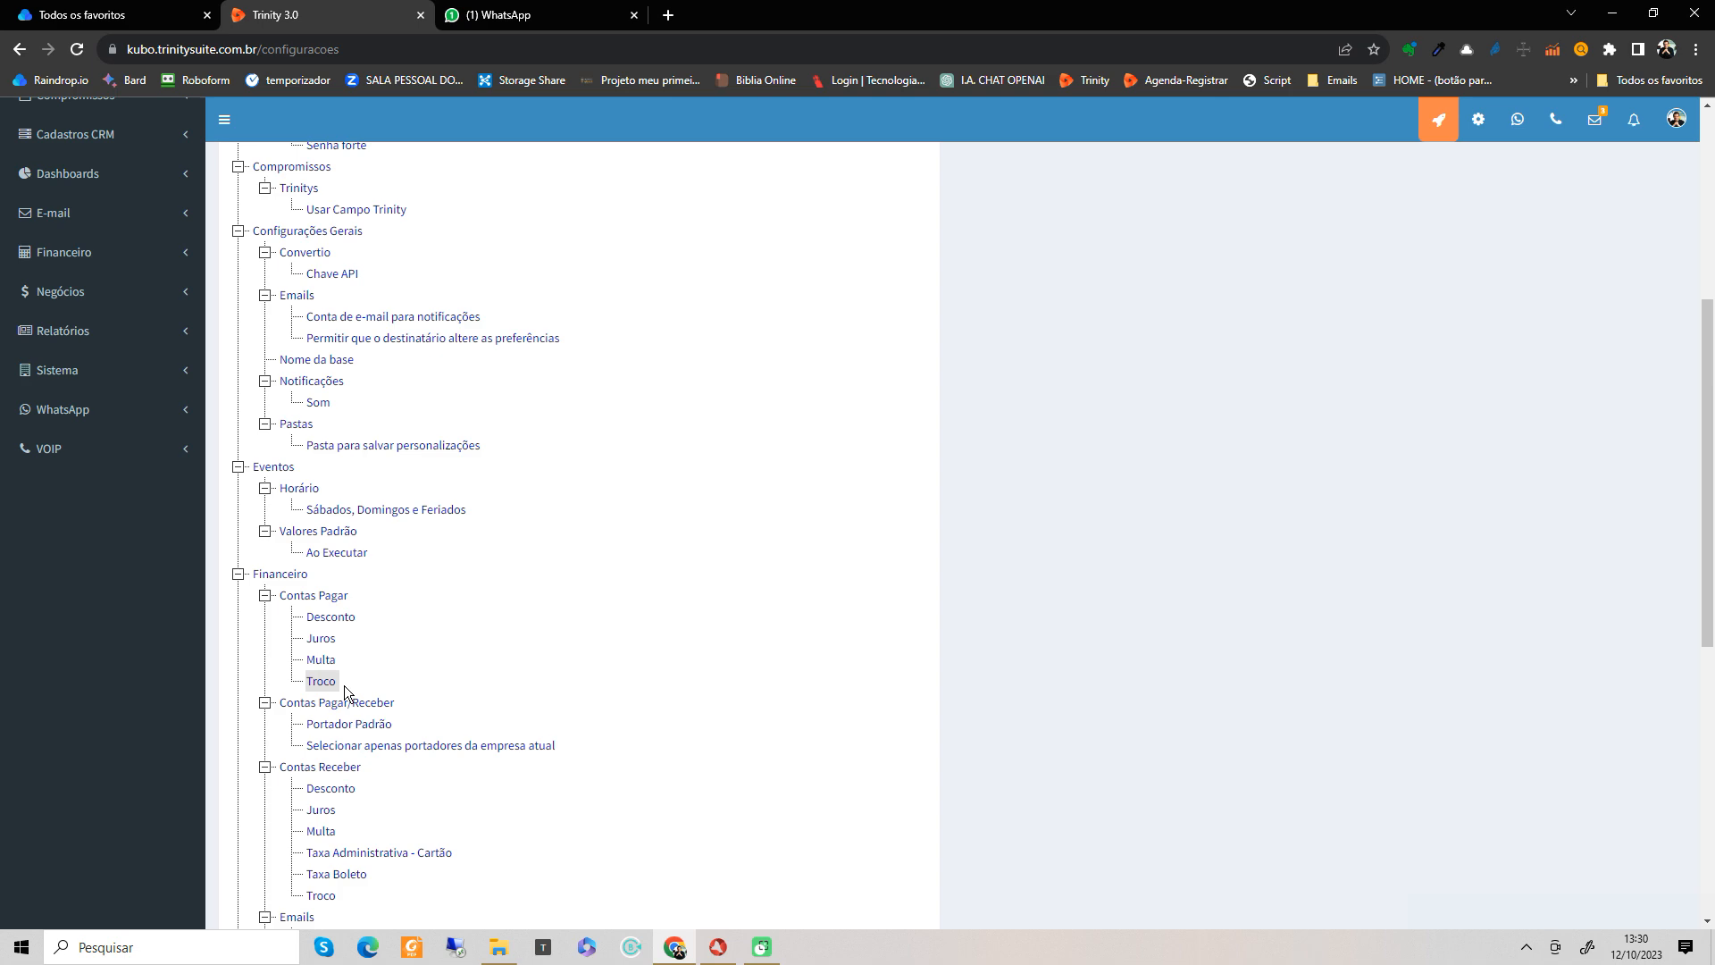
left_click(1636, 376)
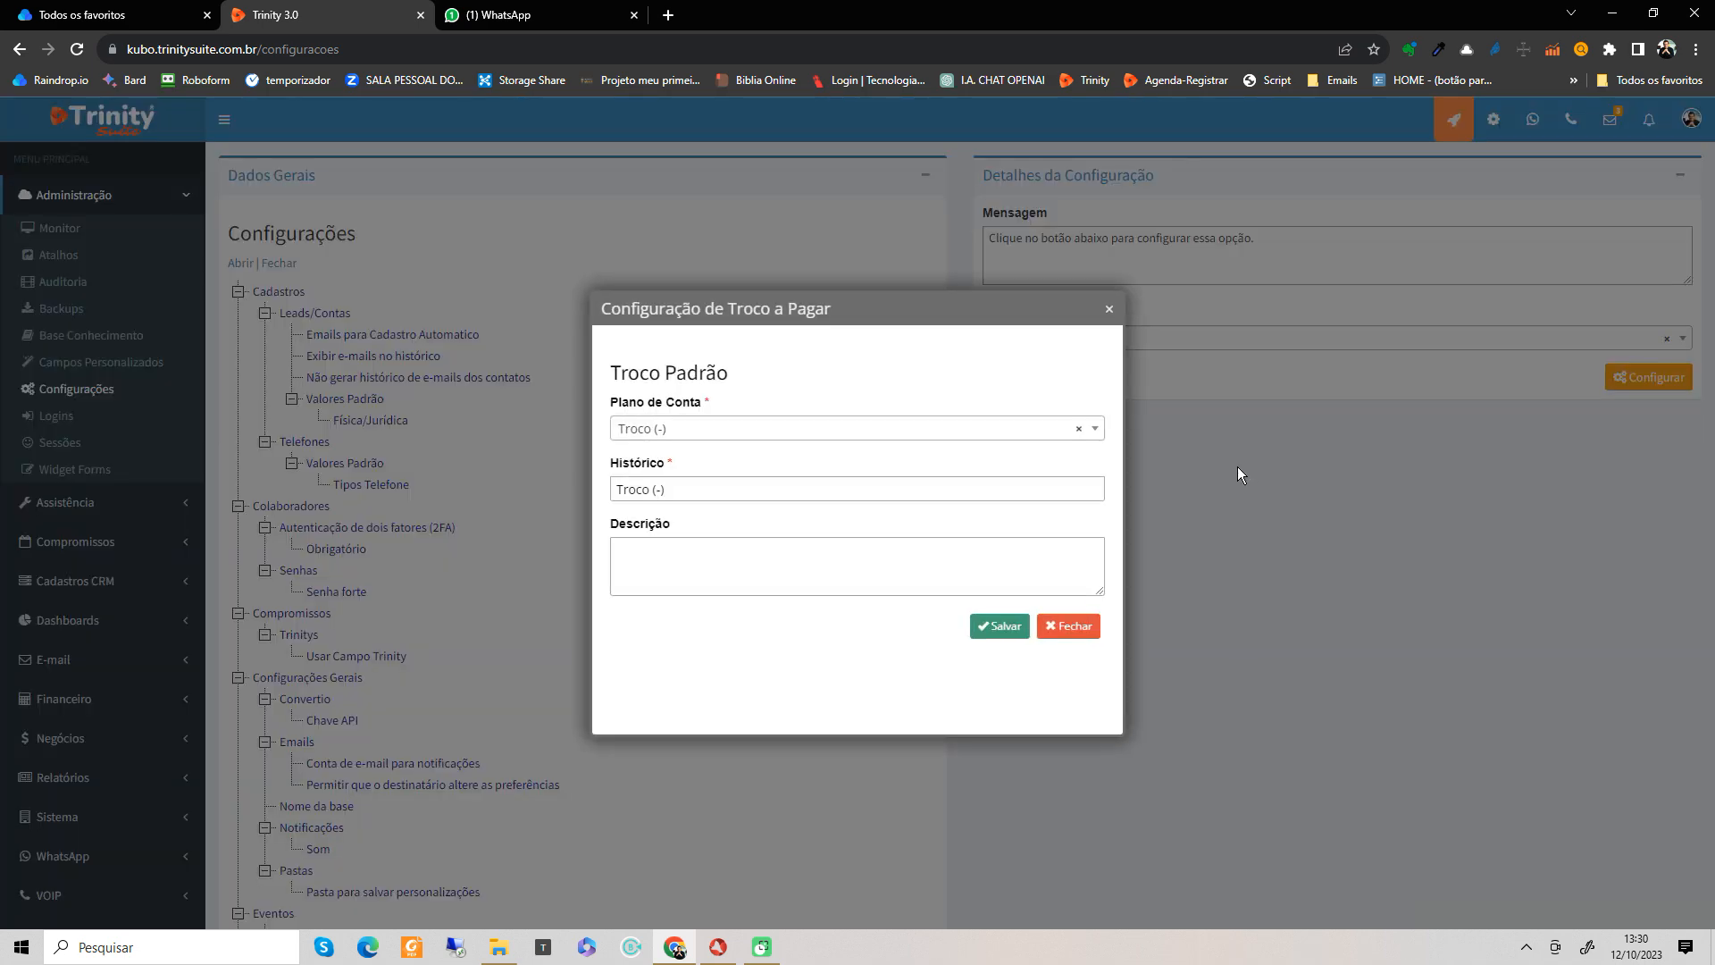
left_click(901, 432)
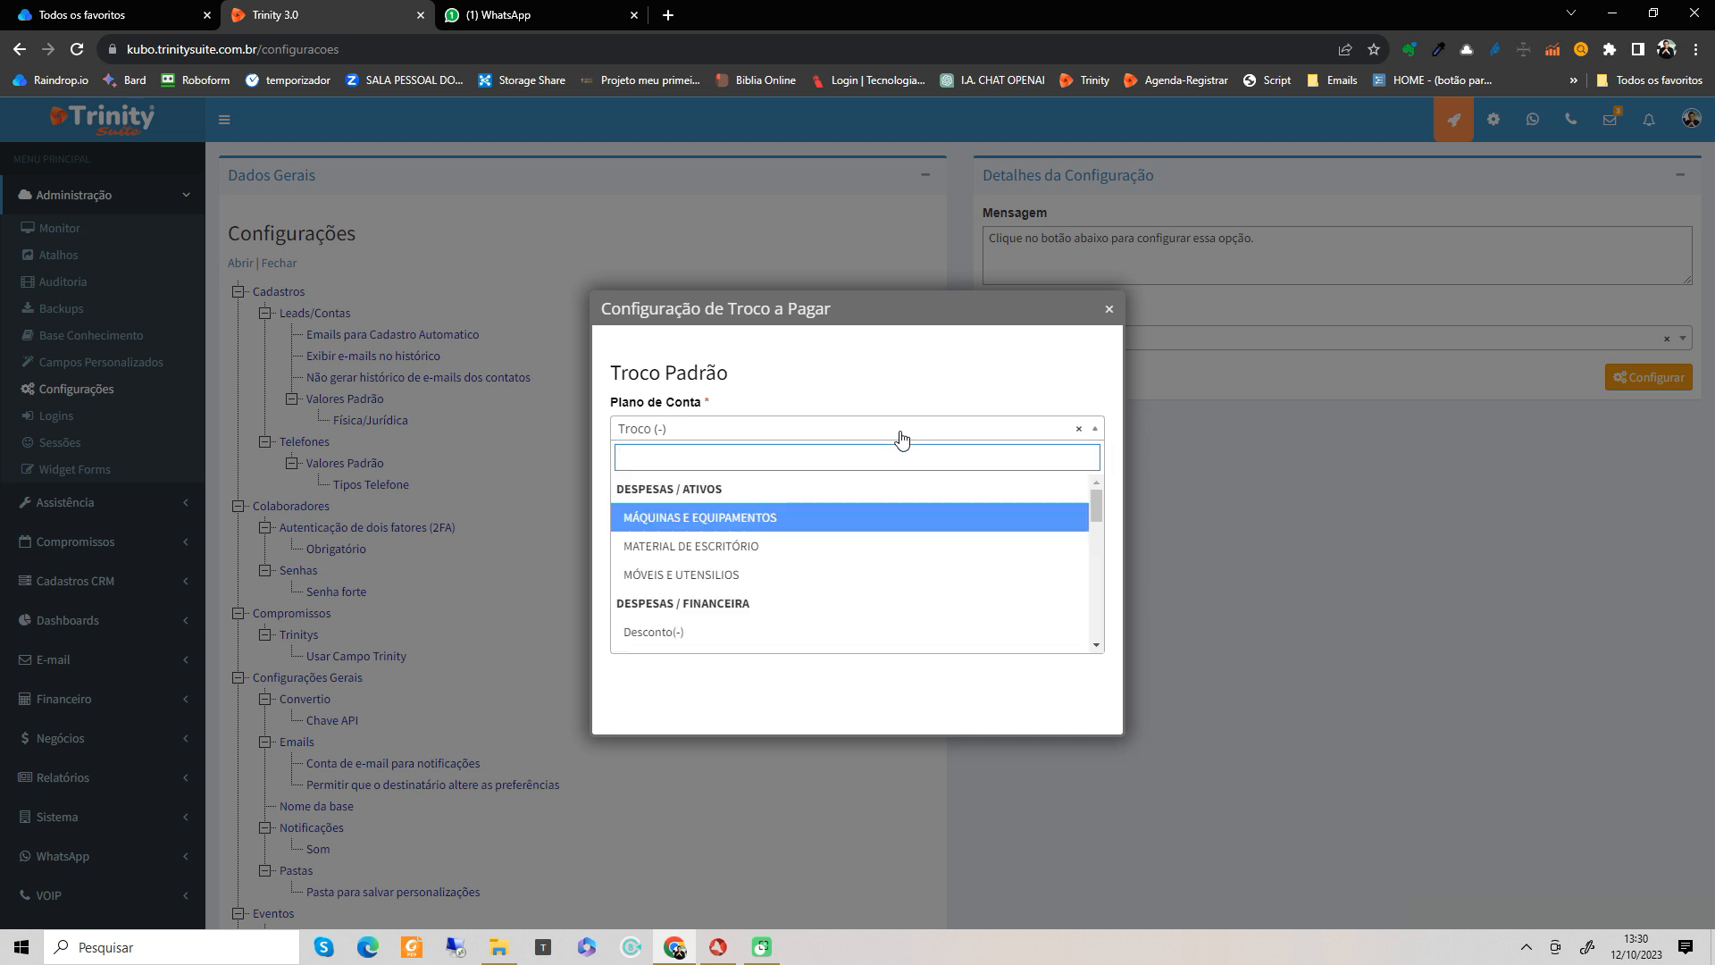
type("troco")
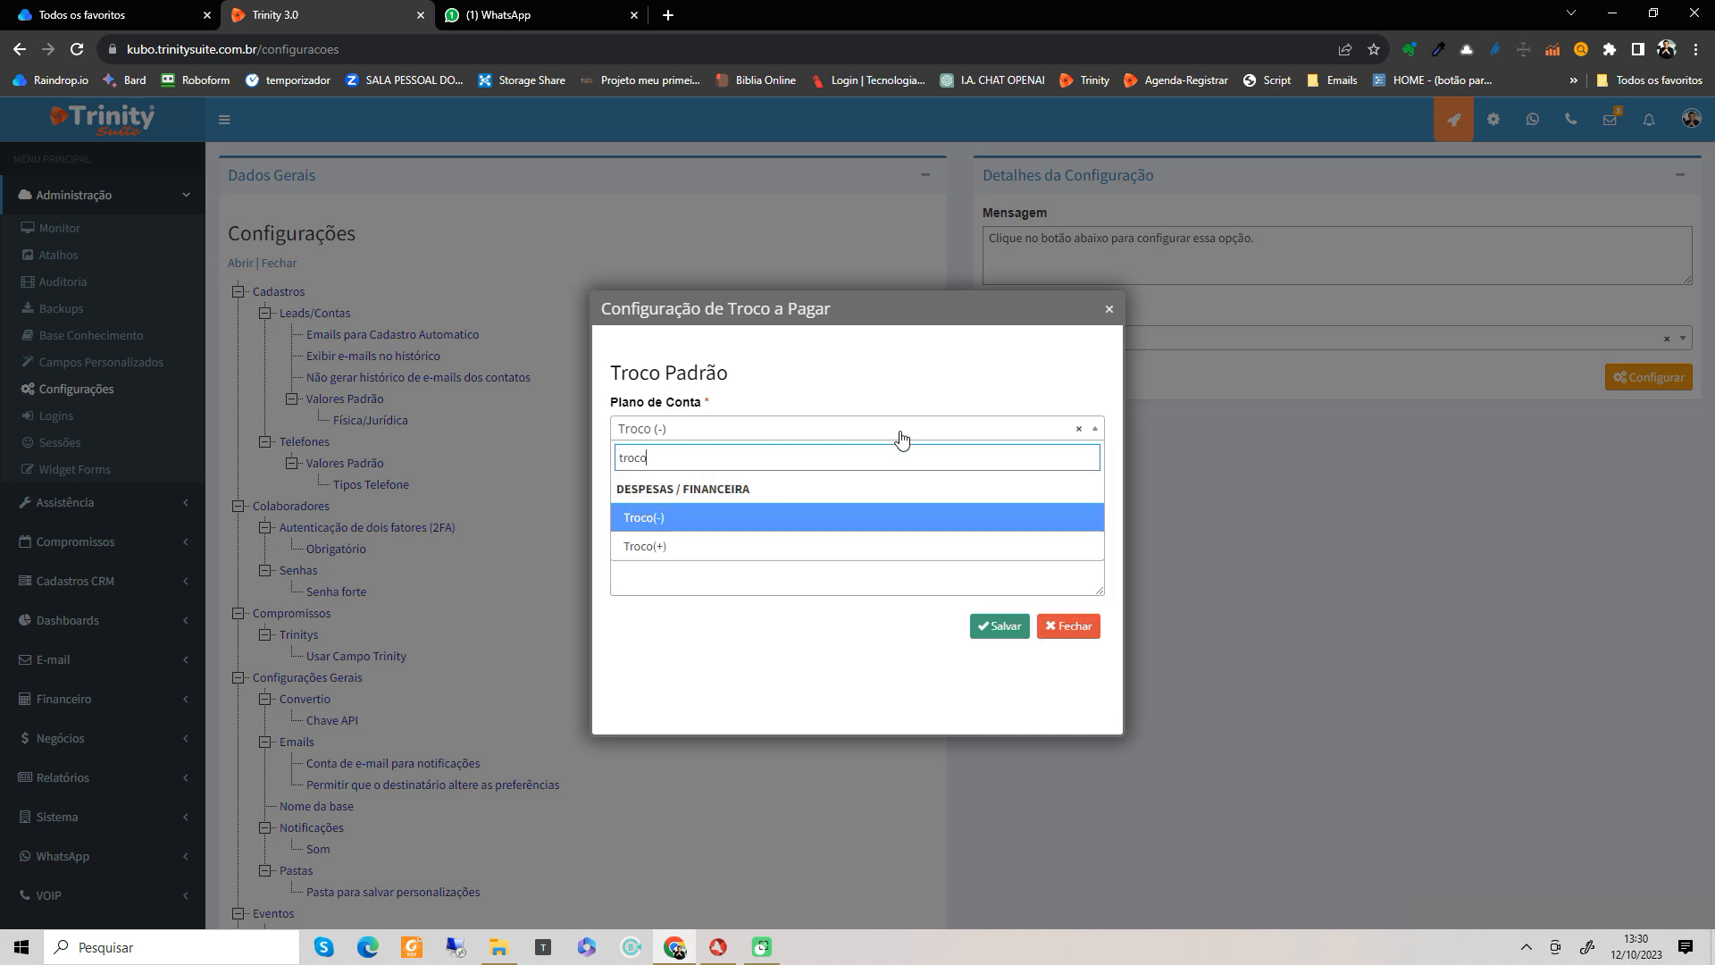
left_click(817, 539)
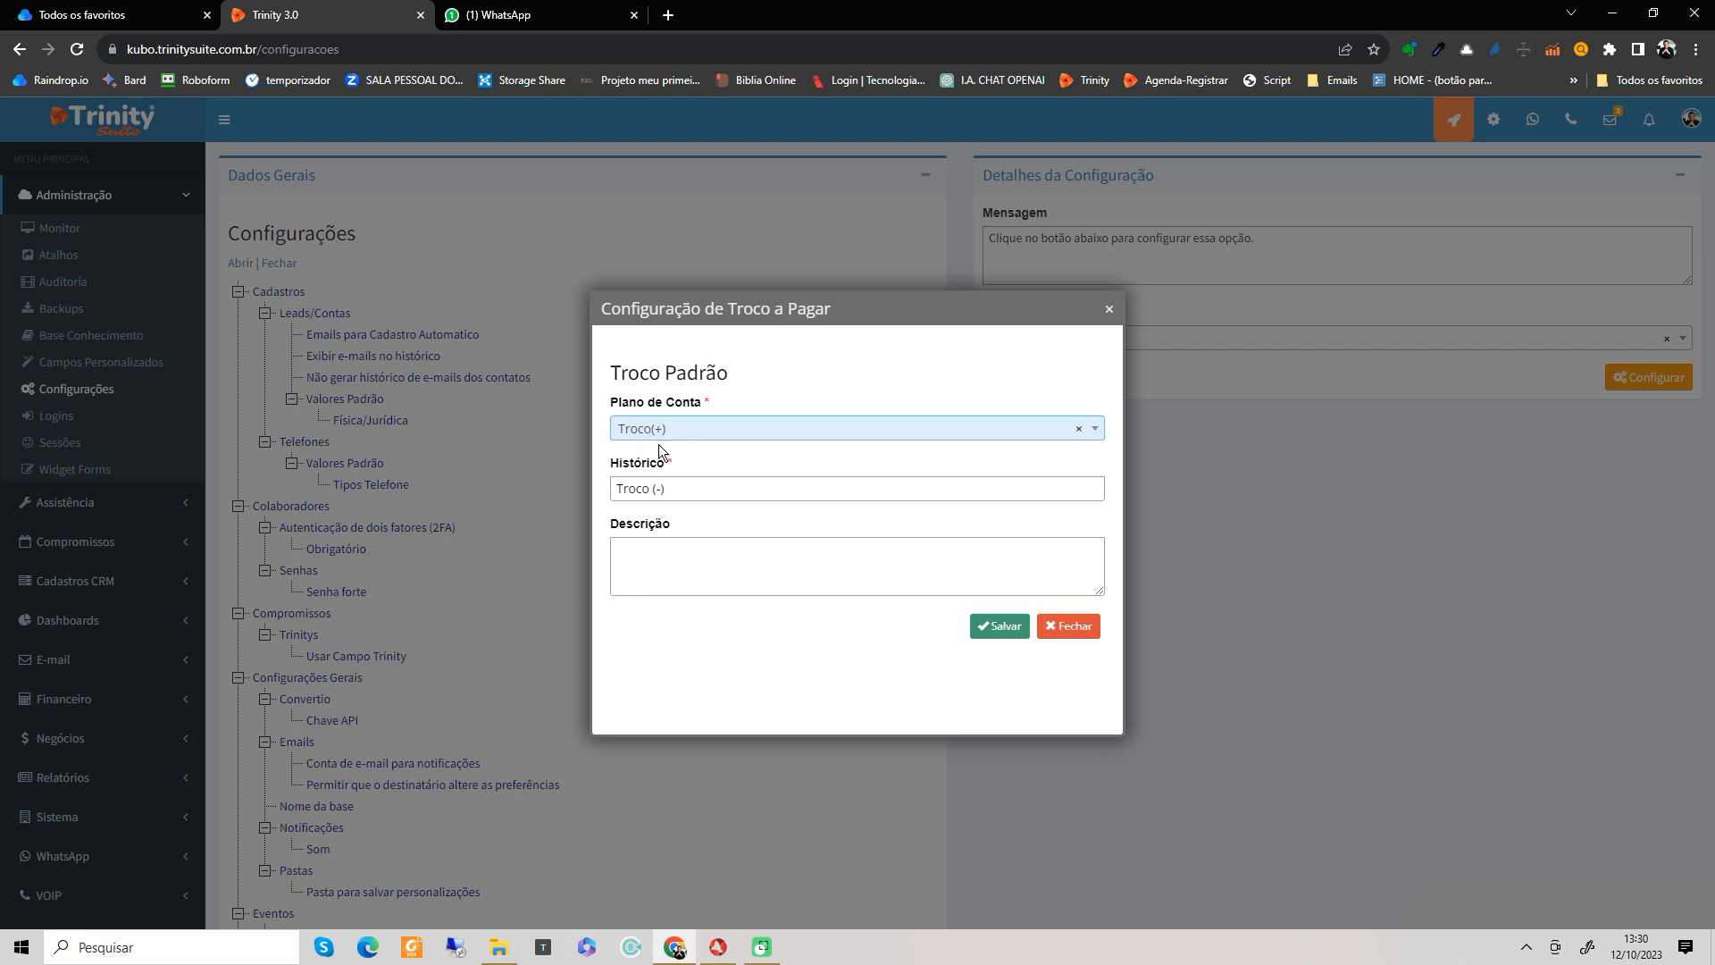
left_click(745, 493)
key("BackSpace")
key("BackSpace")
key("BackSpace")
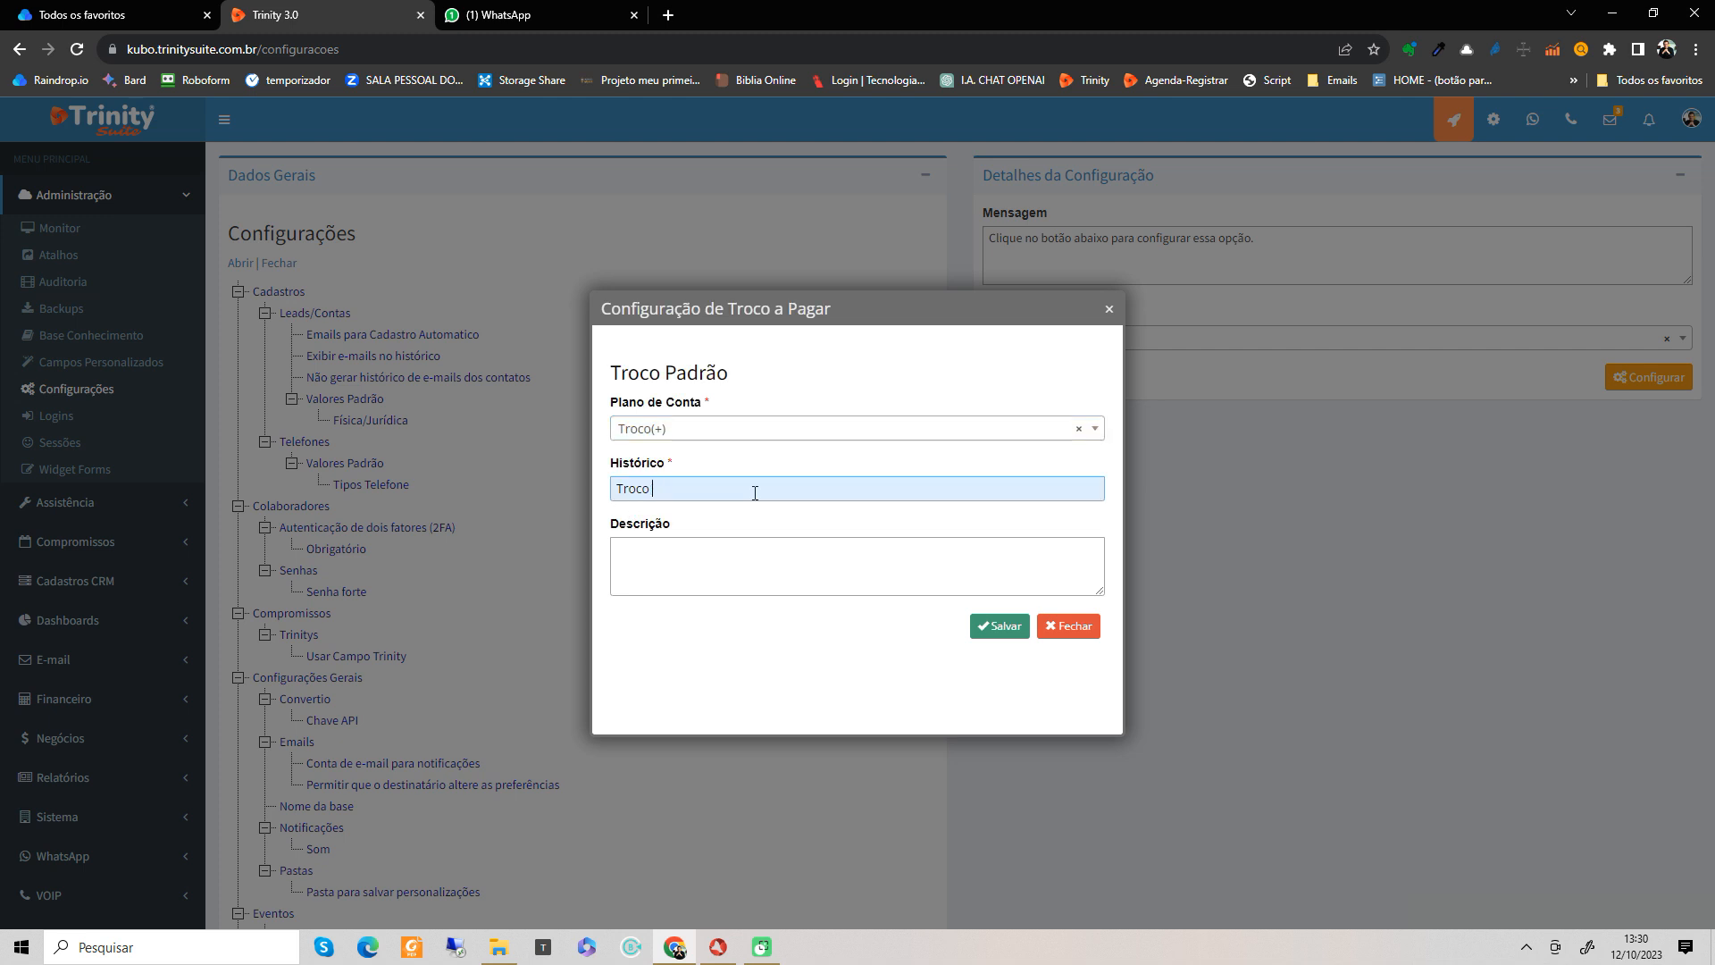
type("(+)")
left_click(983, 627)
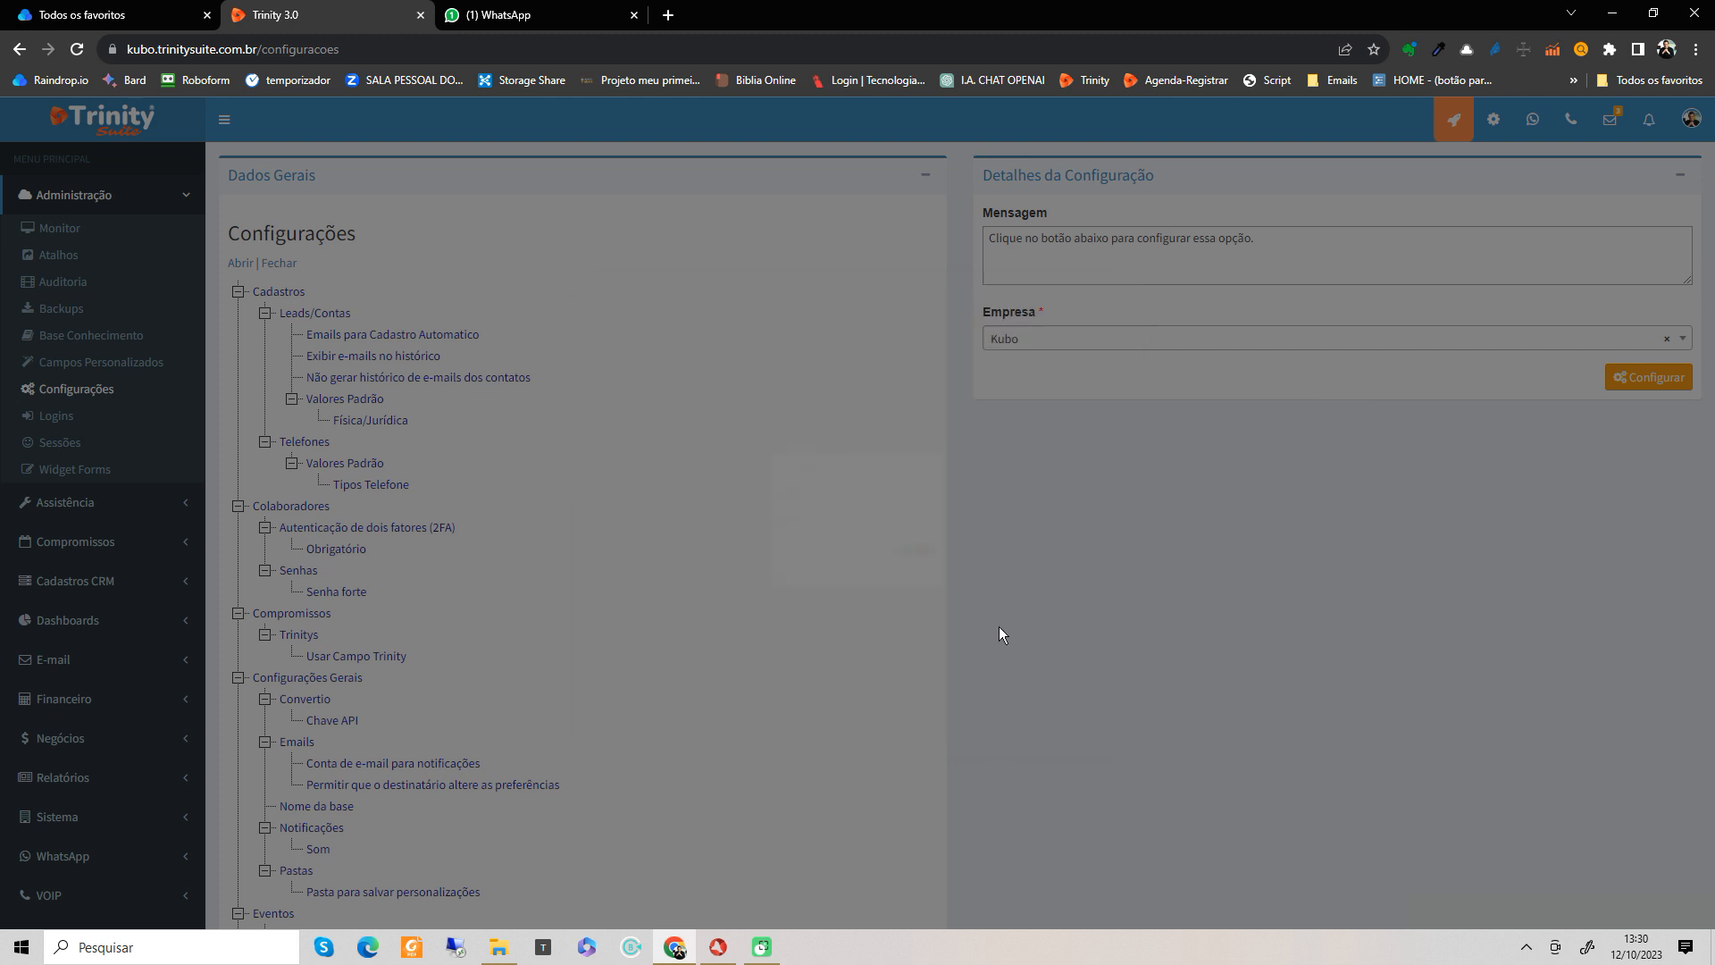
Step: Set the default Desconto for Contas Receber to the Desconto(-) account under DESPESAS / FINANCEIRA, and save it
scroll(1607, 901, "down", 5)
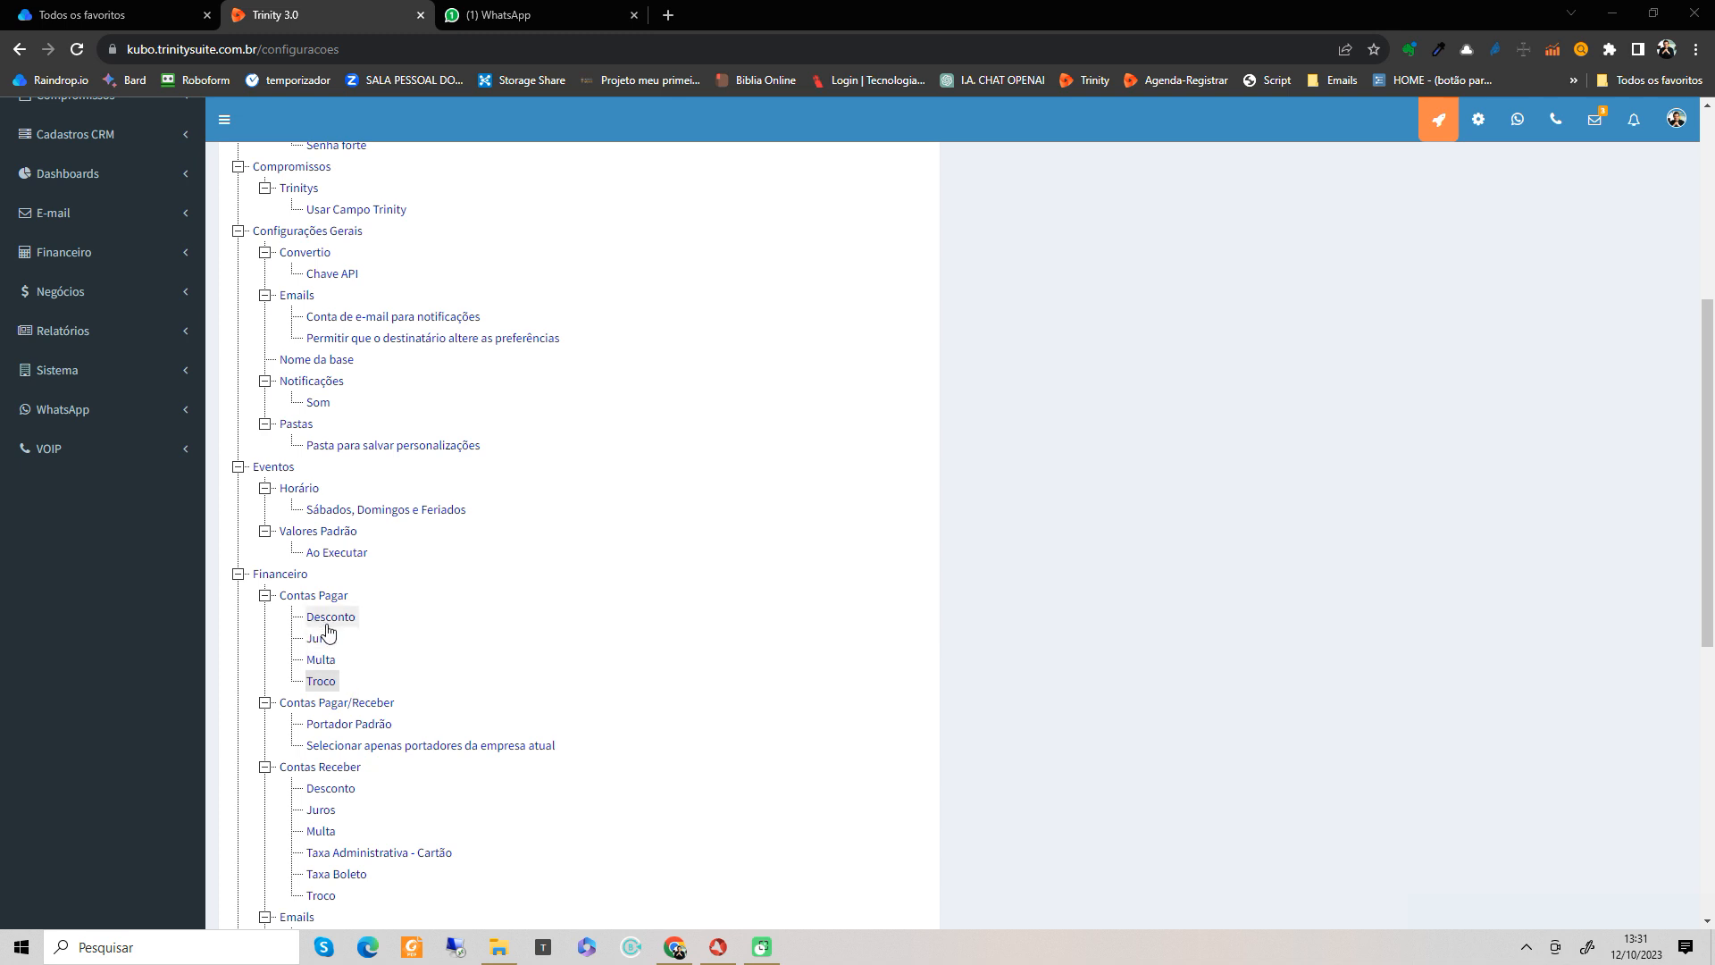
scroll(335, 629, "down", 1)
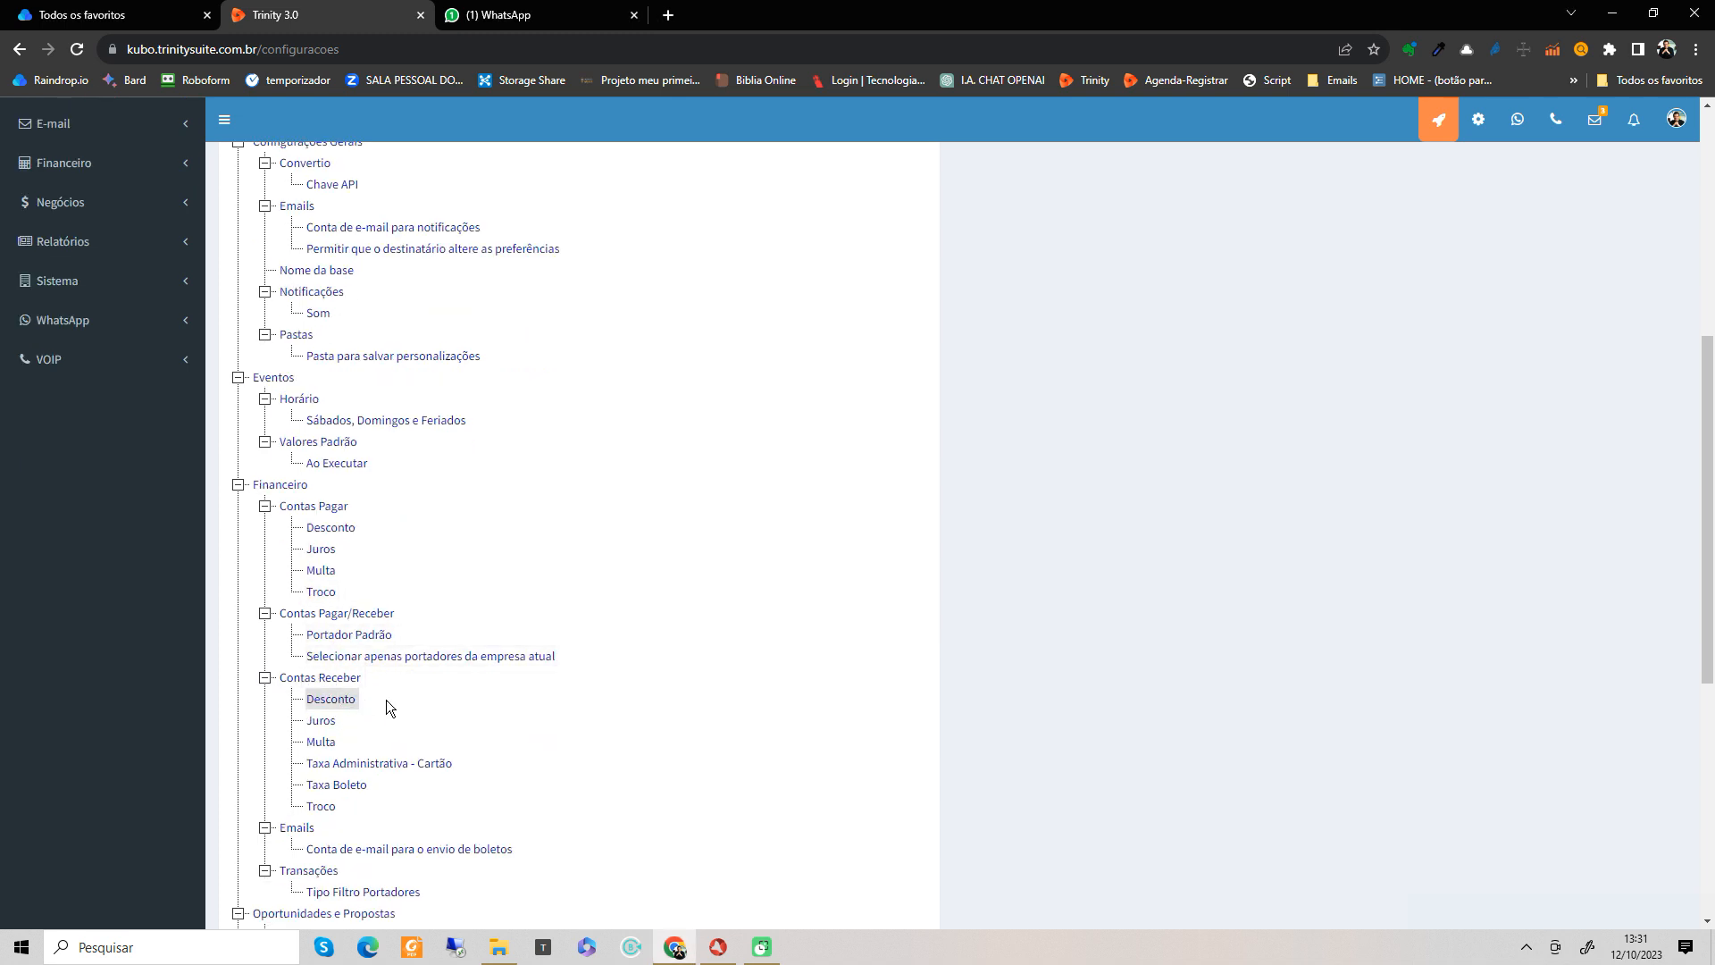
scroll(1241, 682, "up", 6)
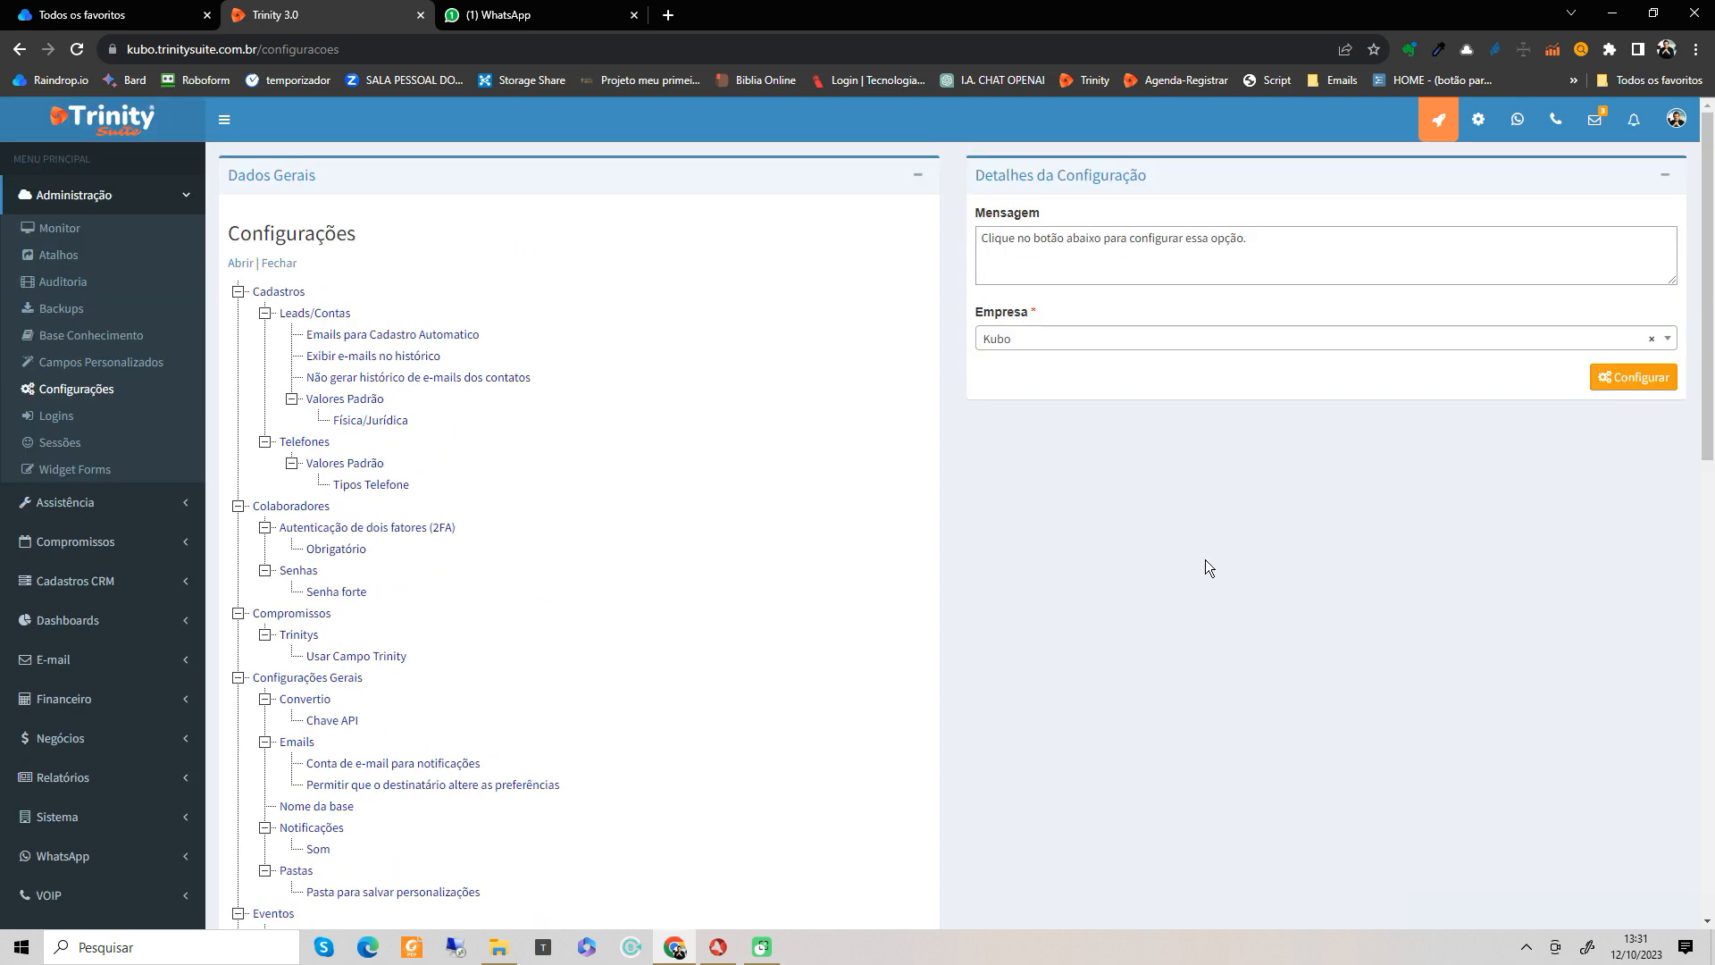
left_click(1637, 377)
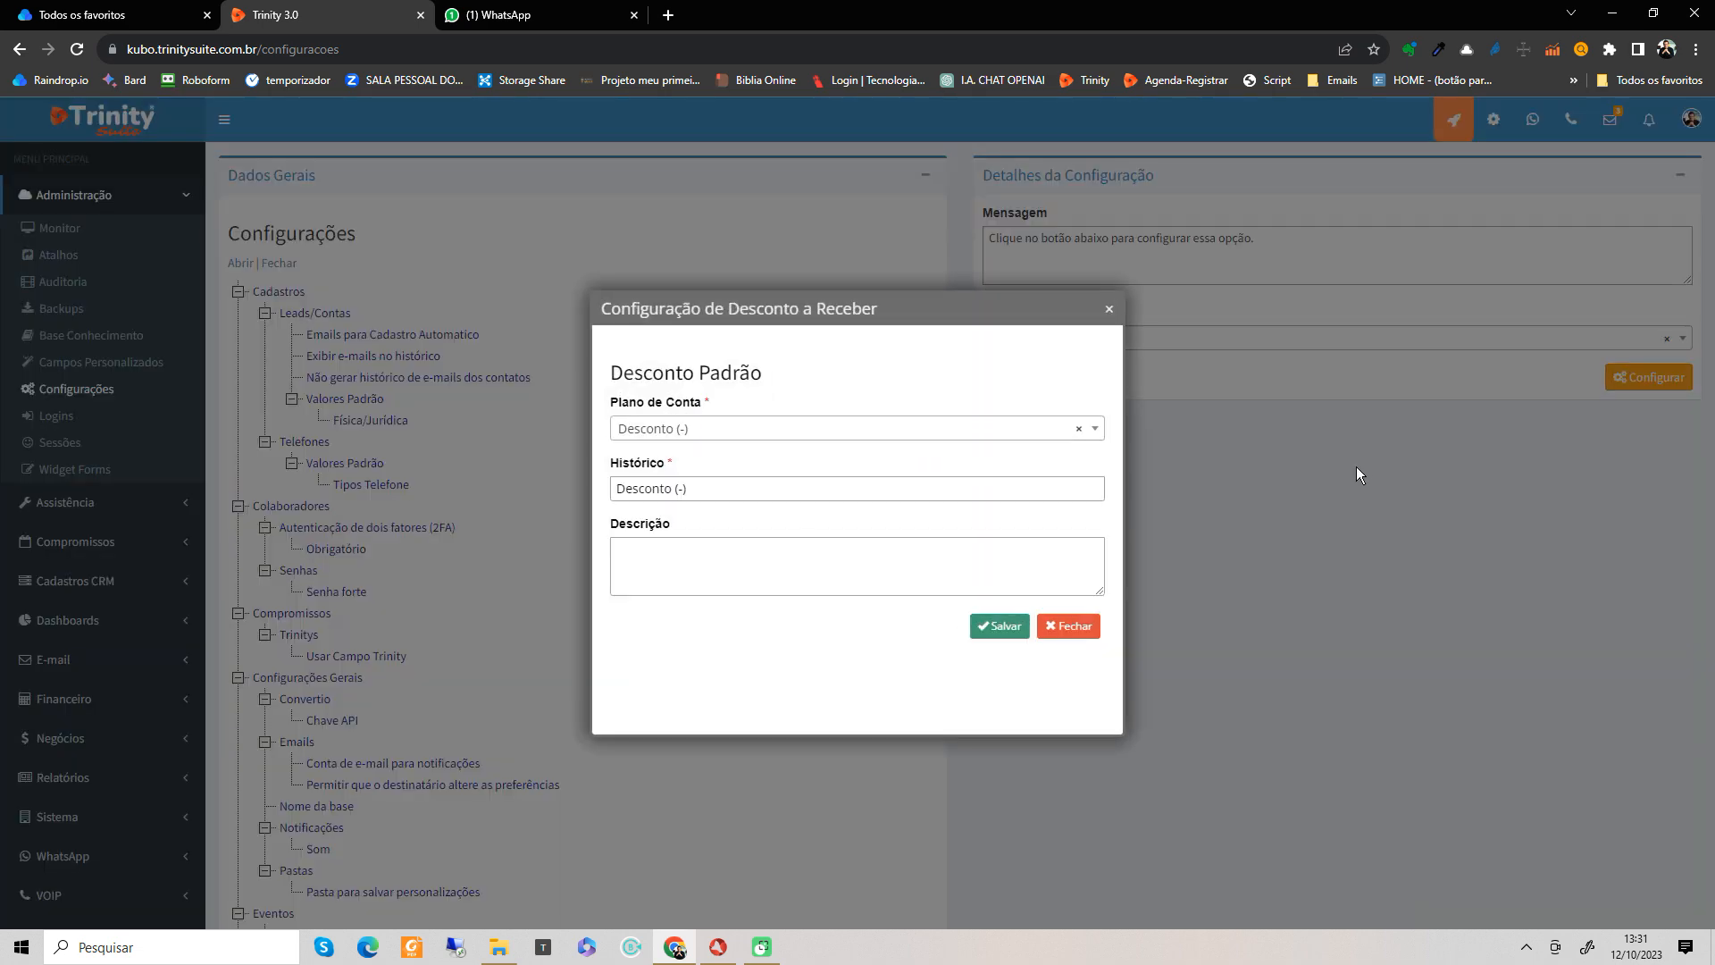
left_click(882, 441)
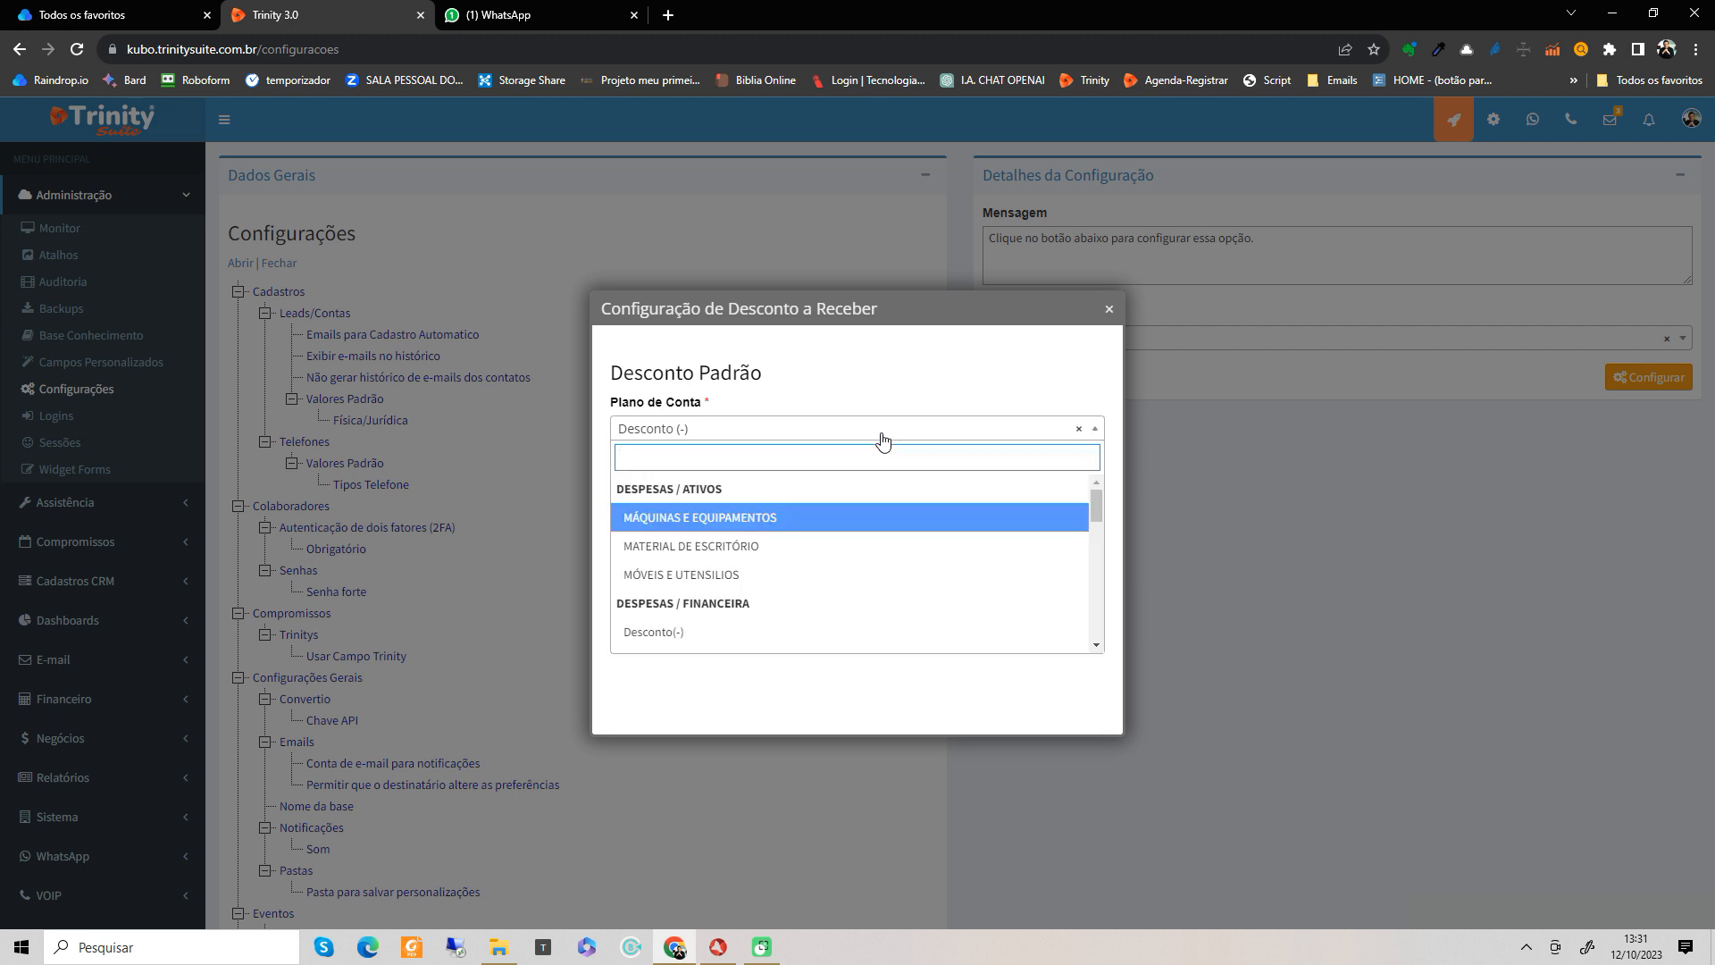
type("desco")
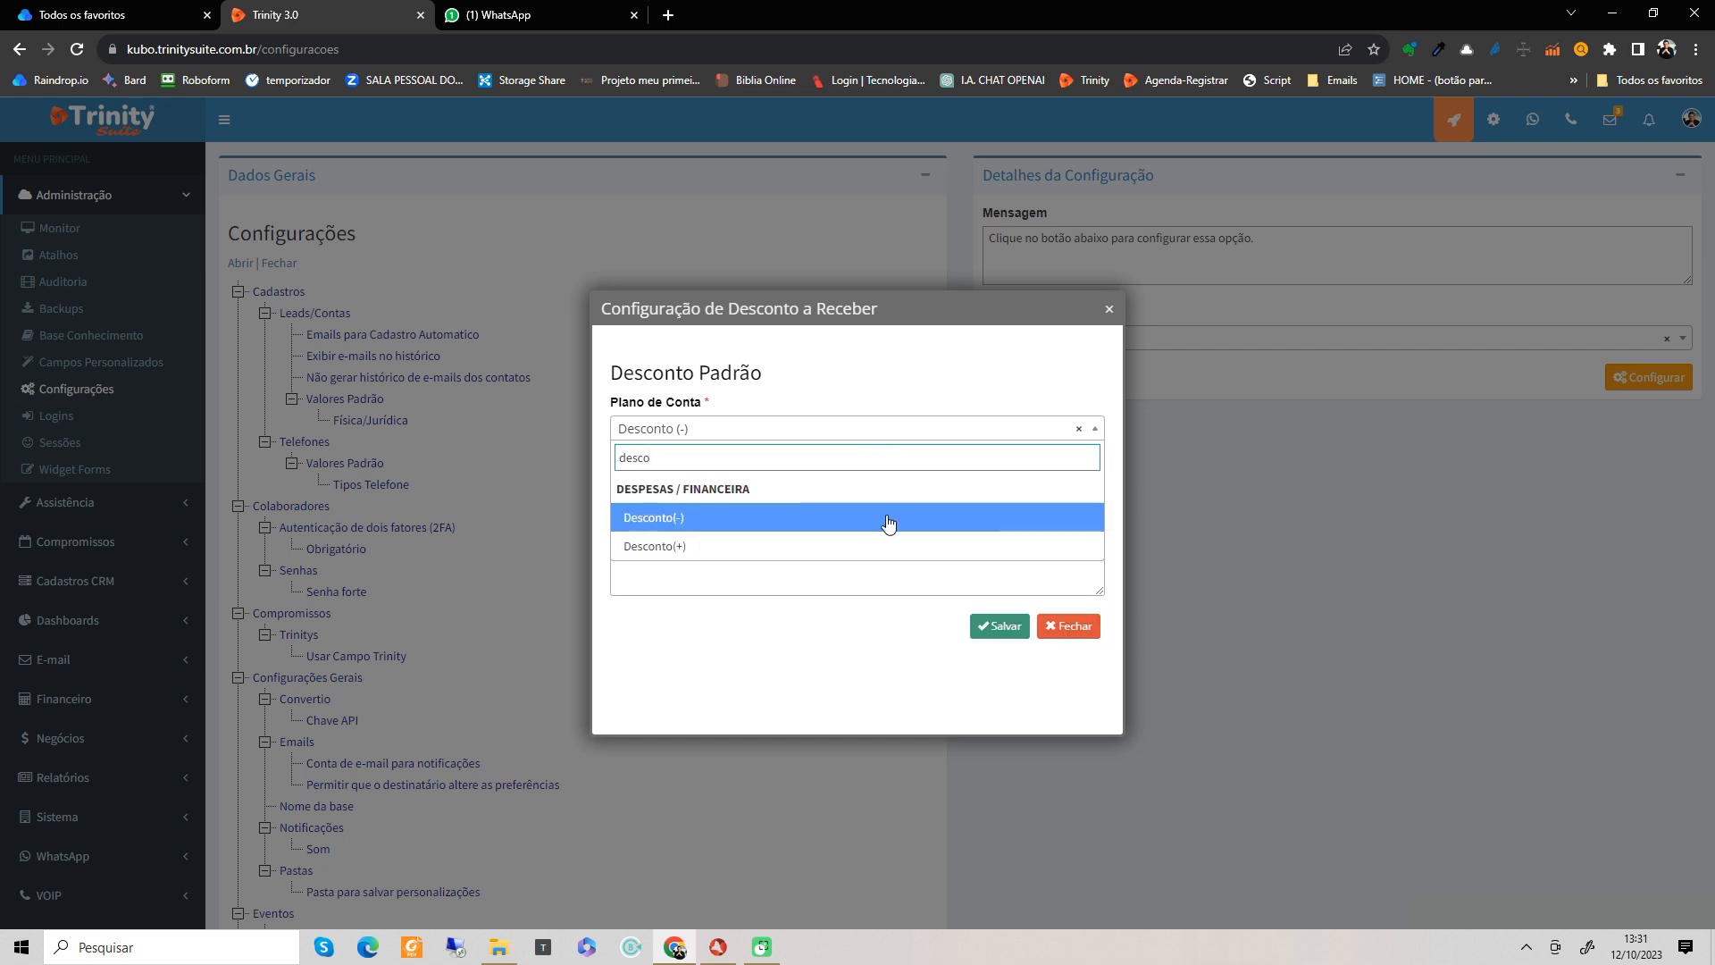
left_click(889, 516)
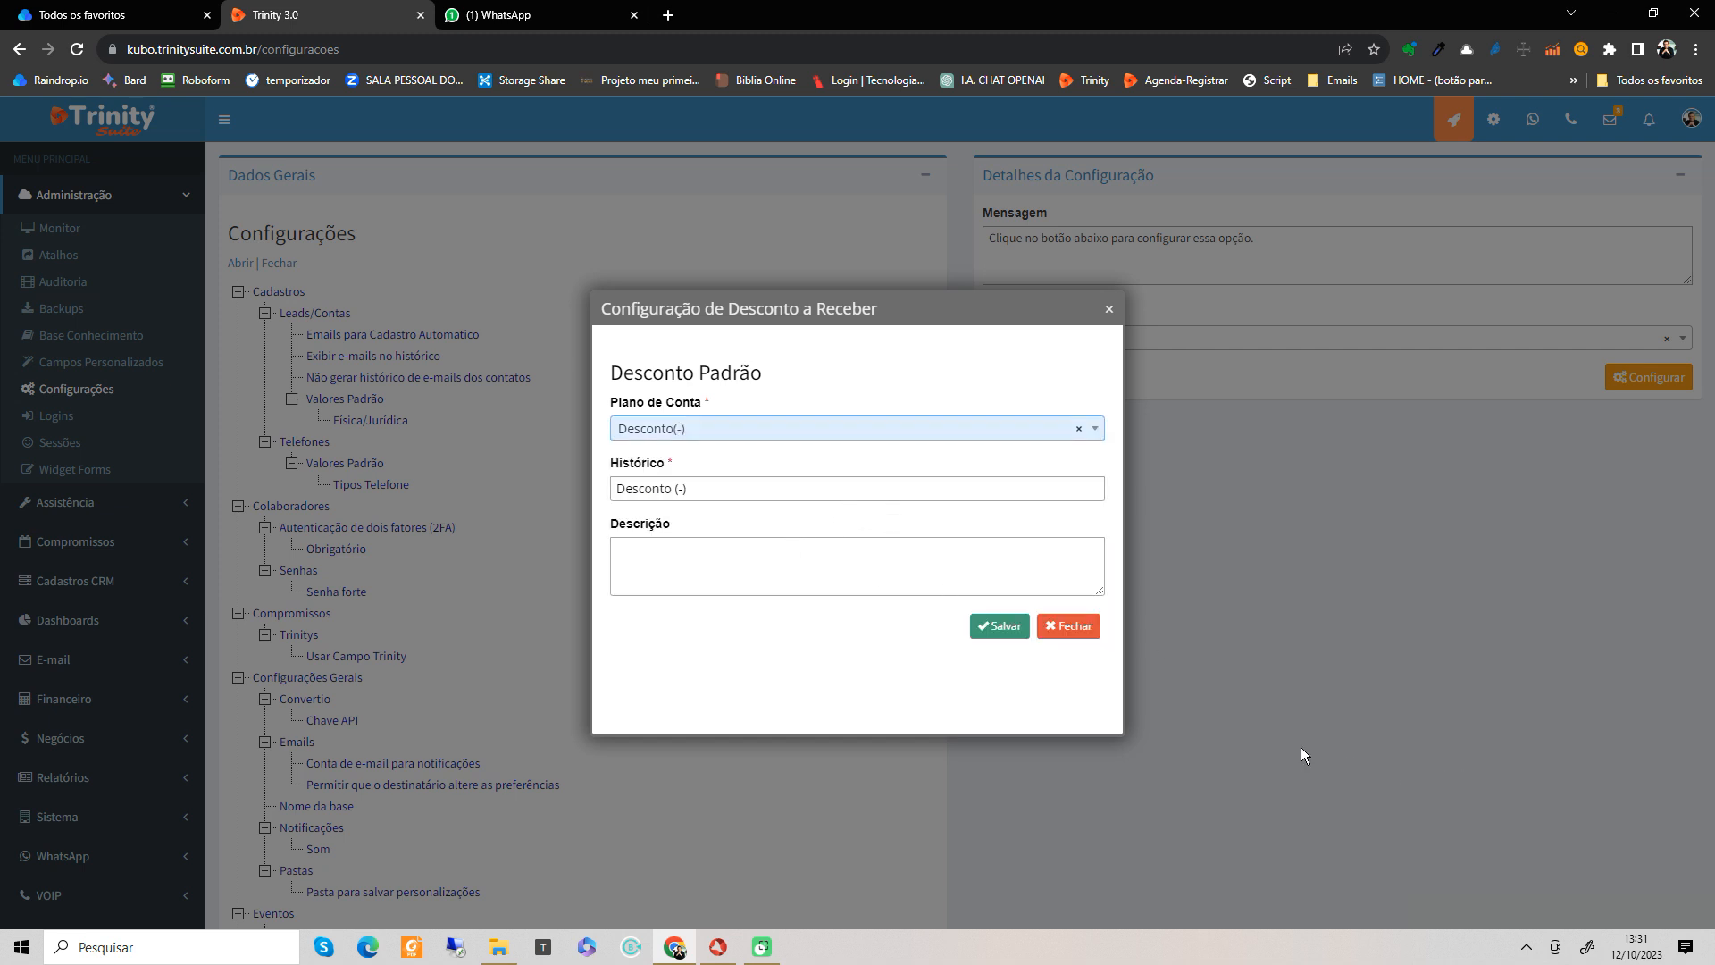
left_click(1003, 627)
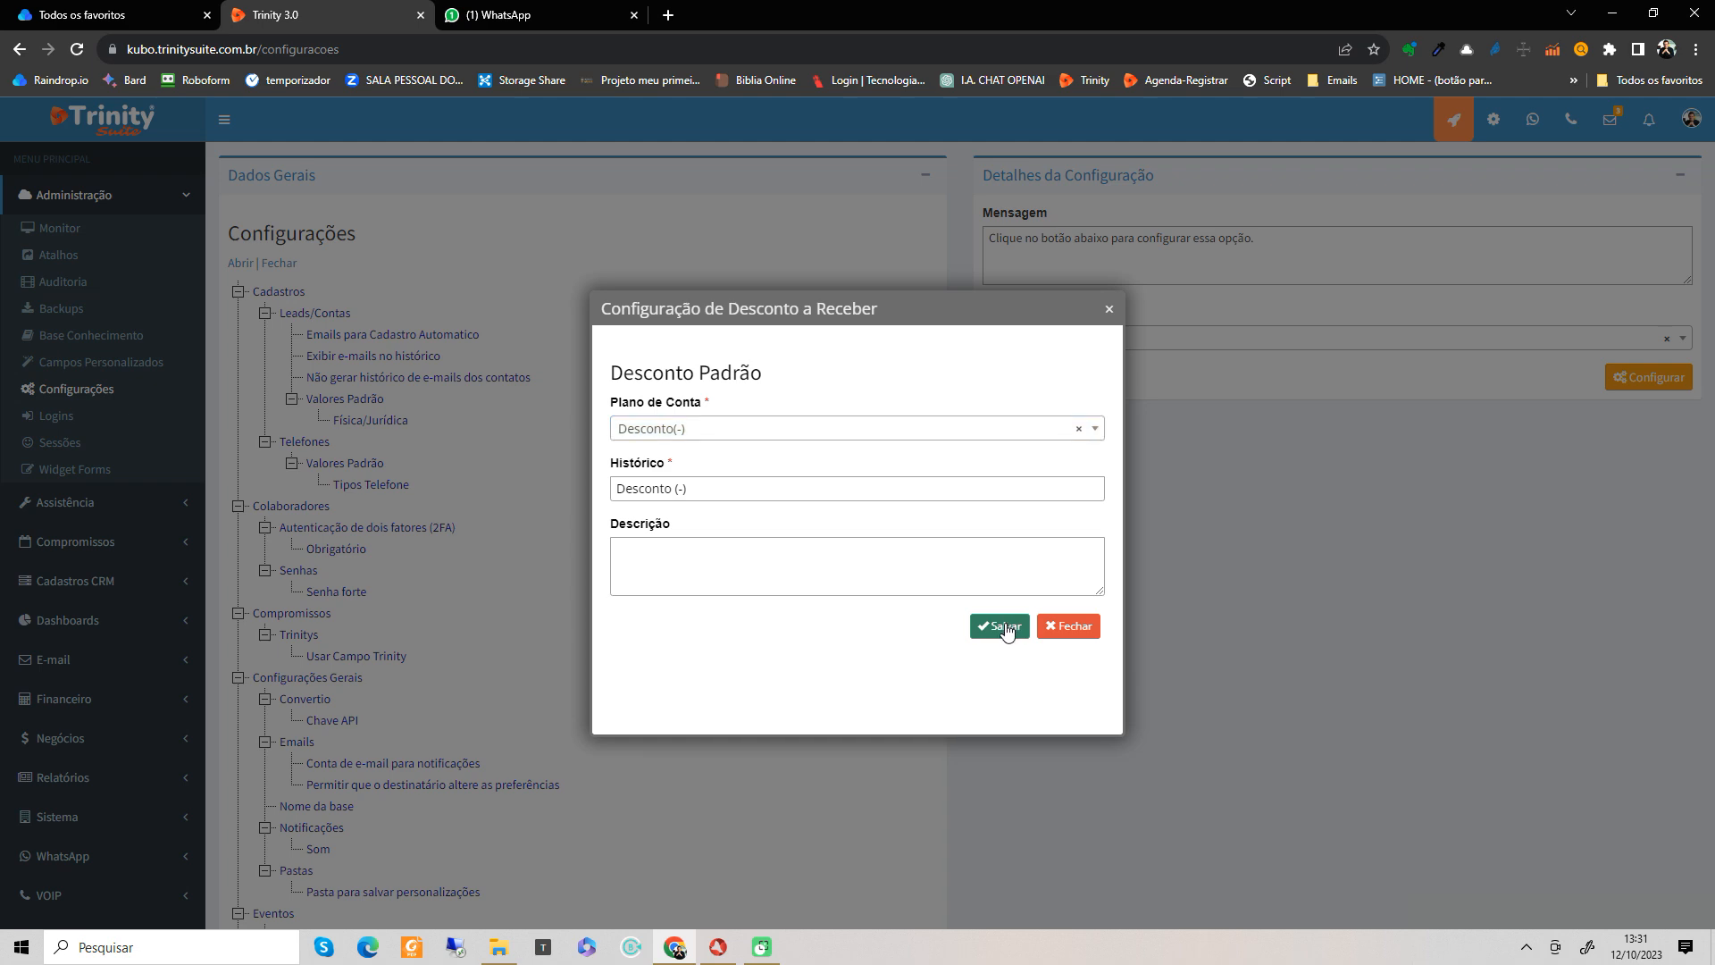
Step: Set the default Juros for Contas Receber to the Juros(+) account under DESPESAS / FINANCEIRA, and save it
scroll(688, 491, "down", 6)
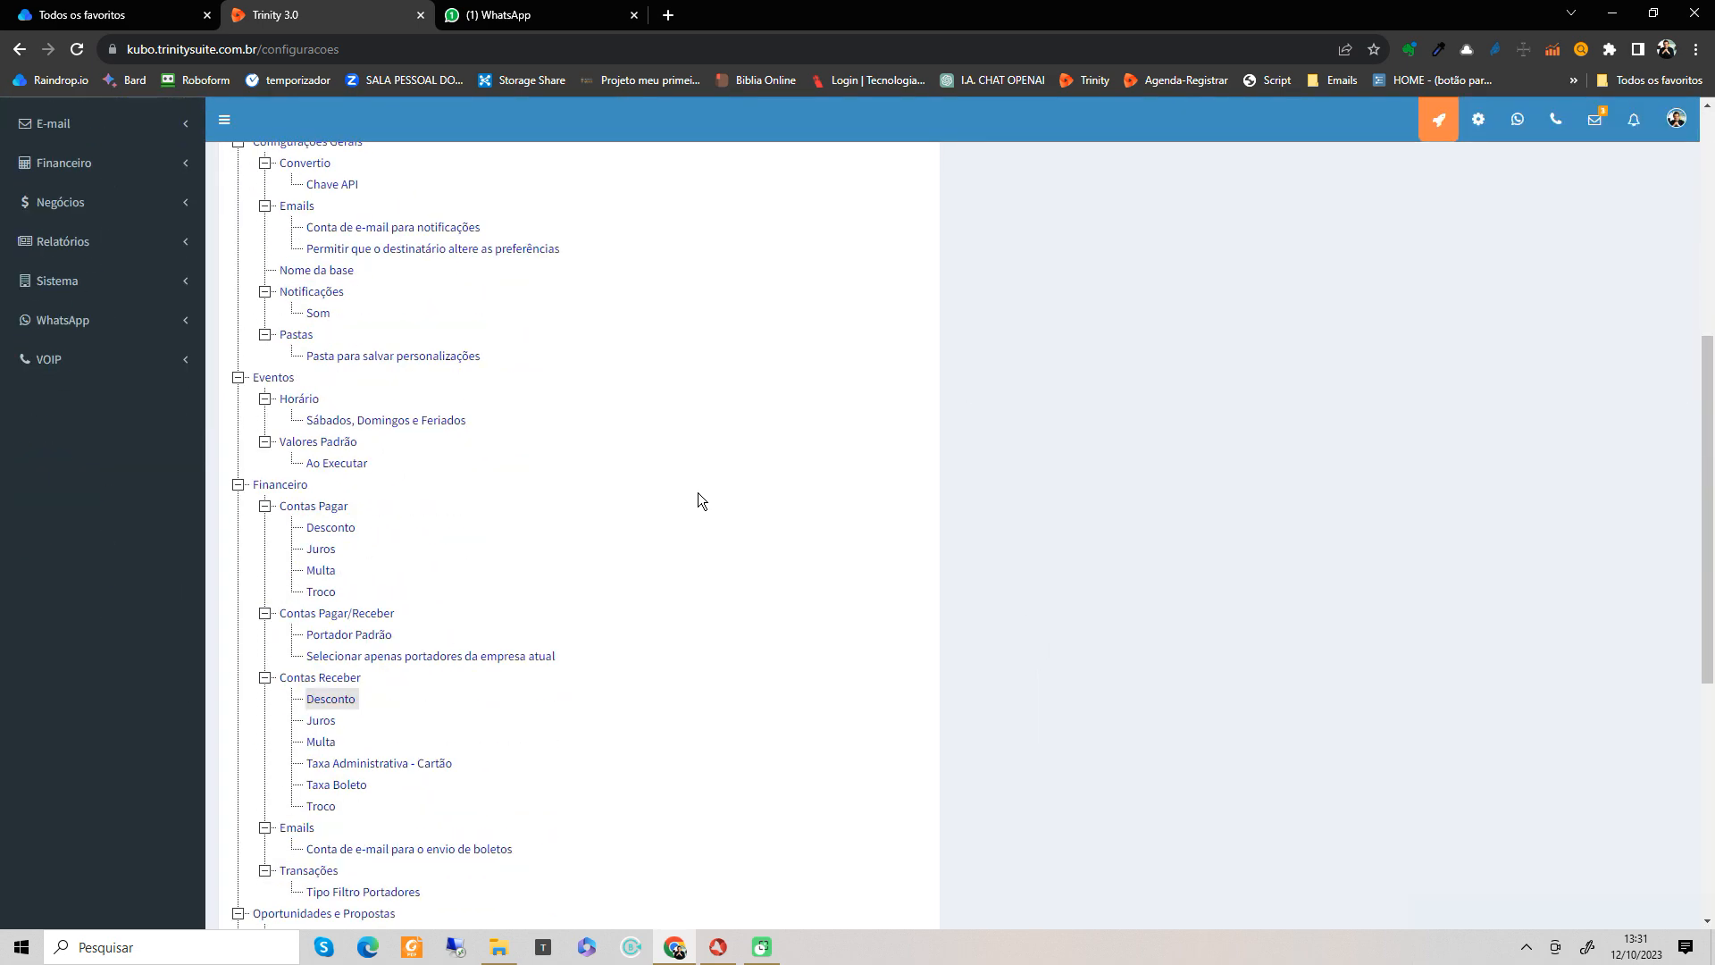
left_click(321, 720)
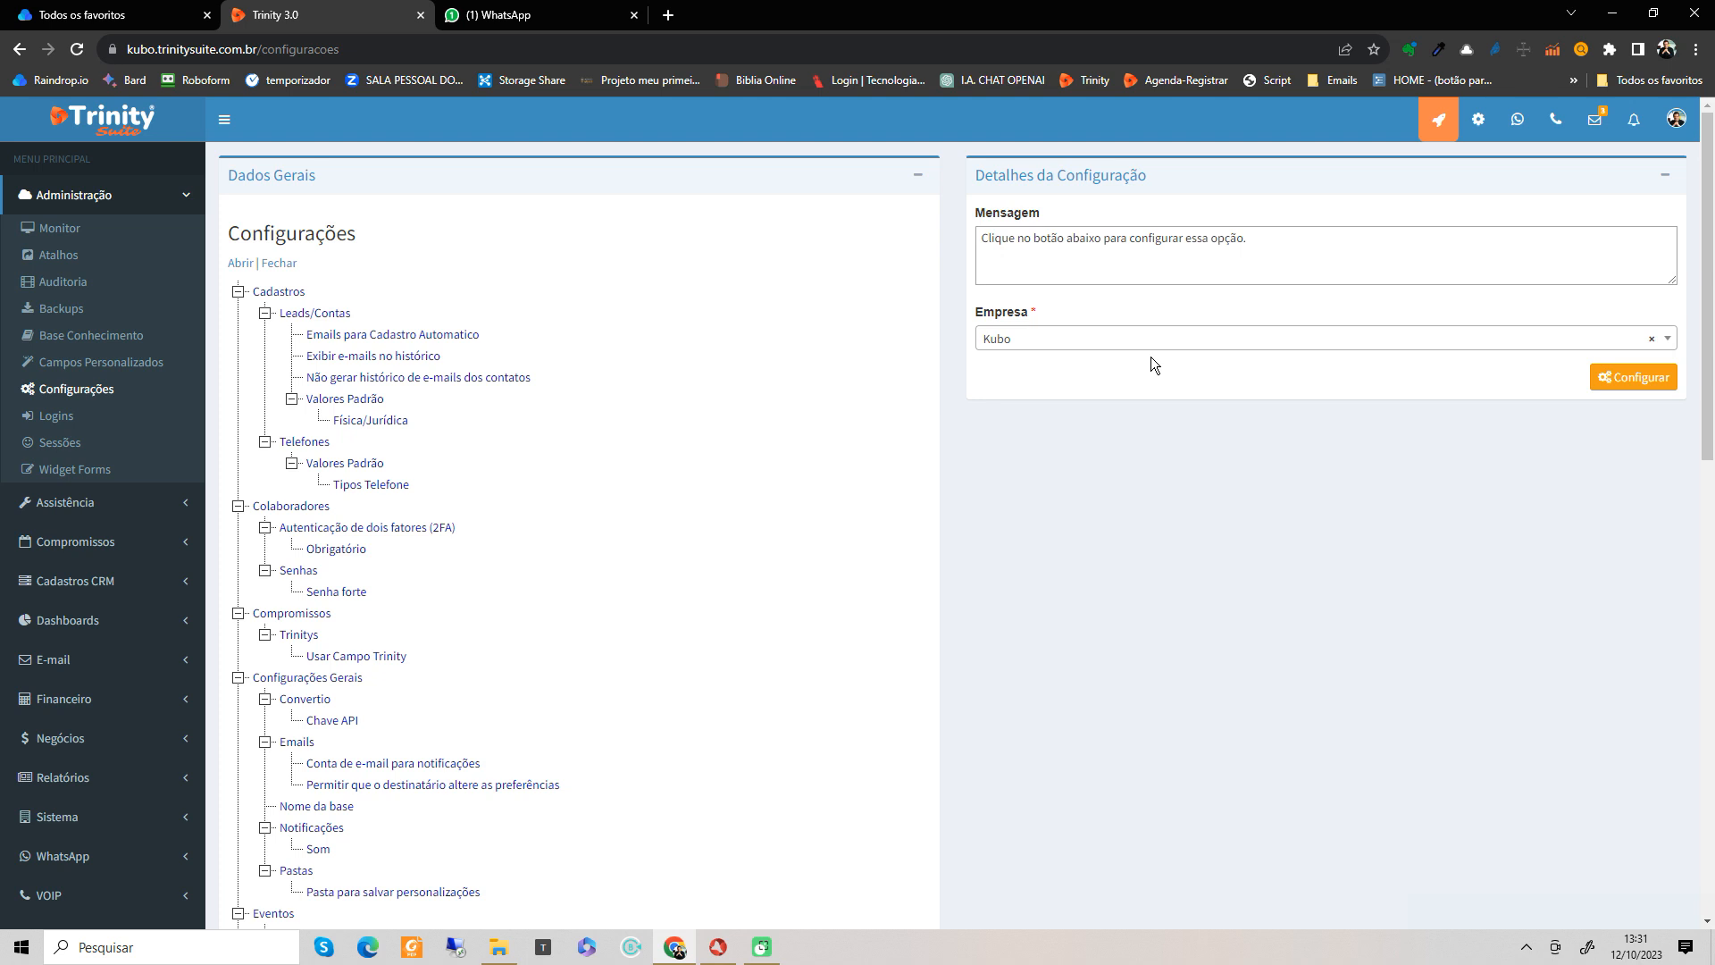
left_click(1629, 382)
left_click(808, 431)
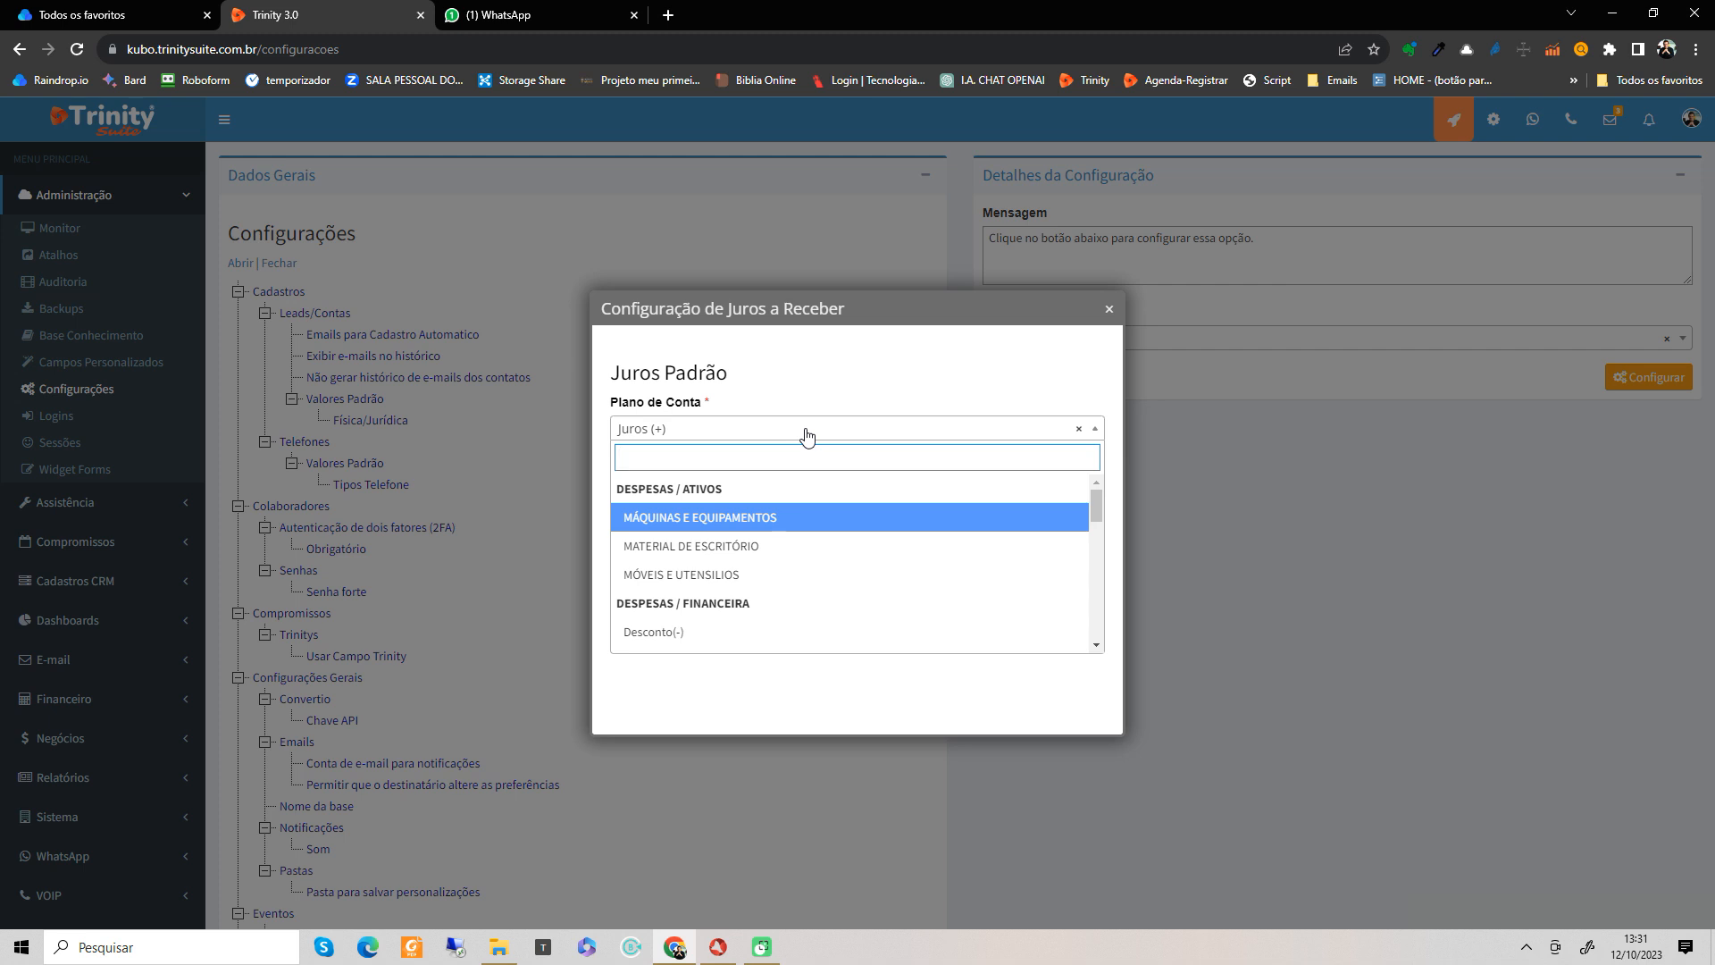
type("jurso")
key("BackSpace")
key("BackSpace")
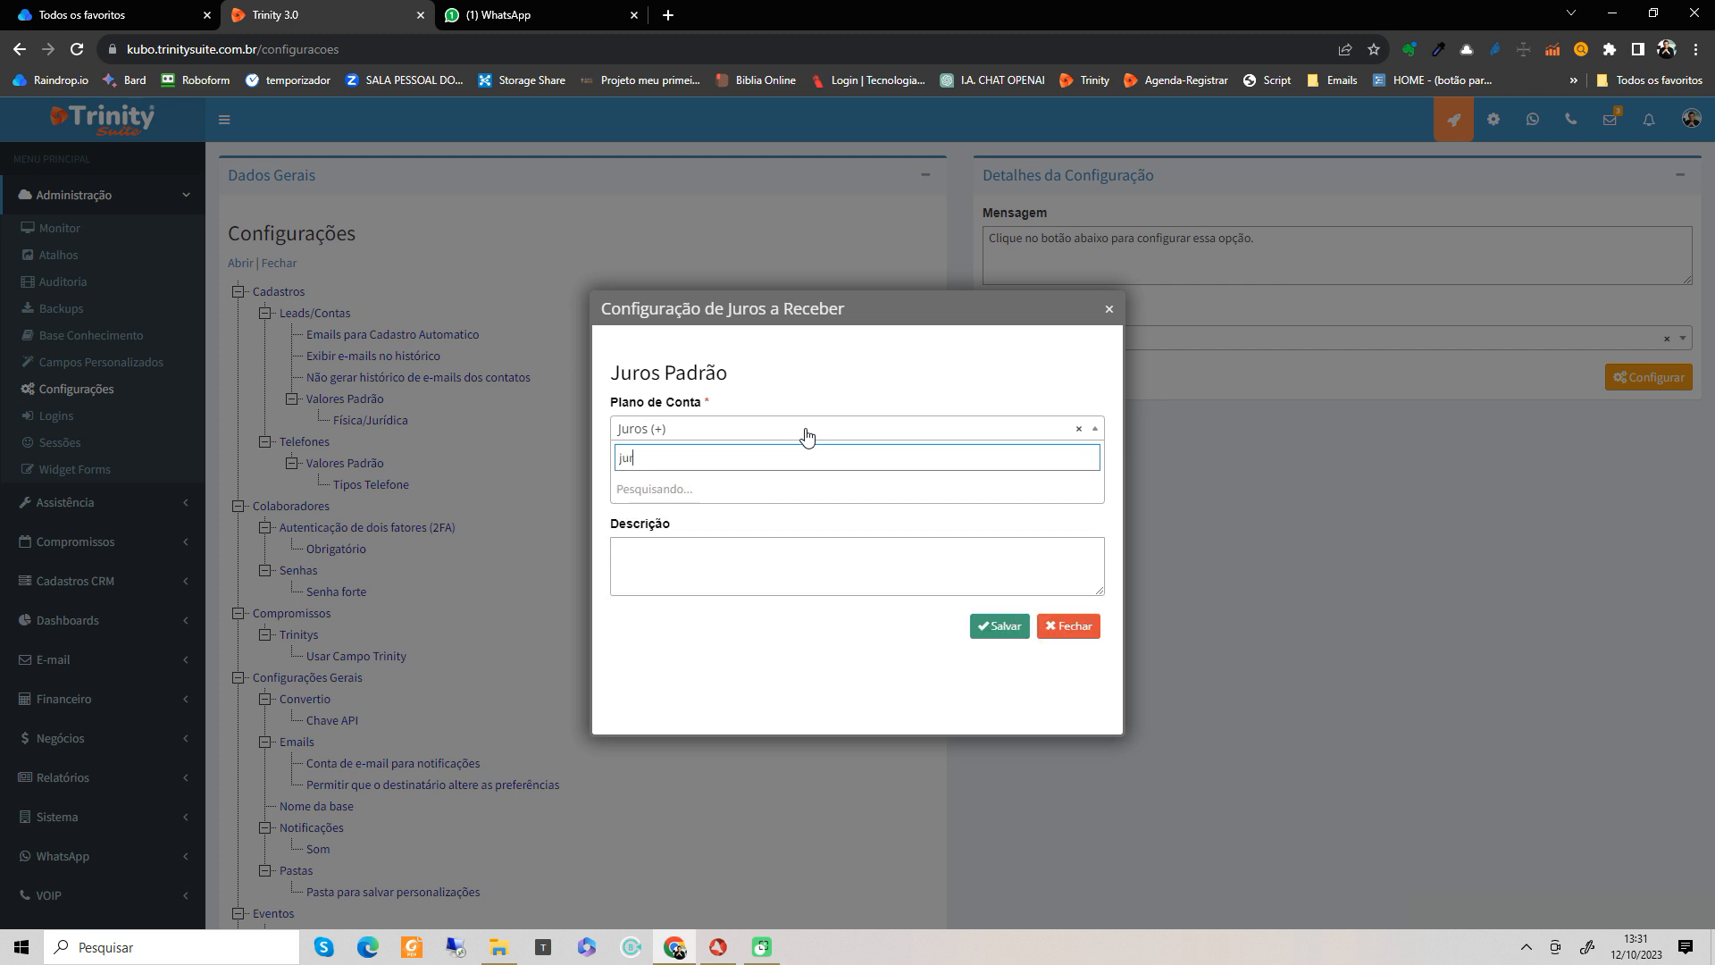
type("os")
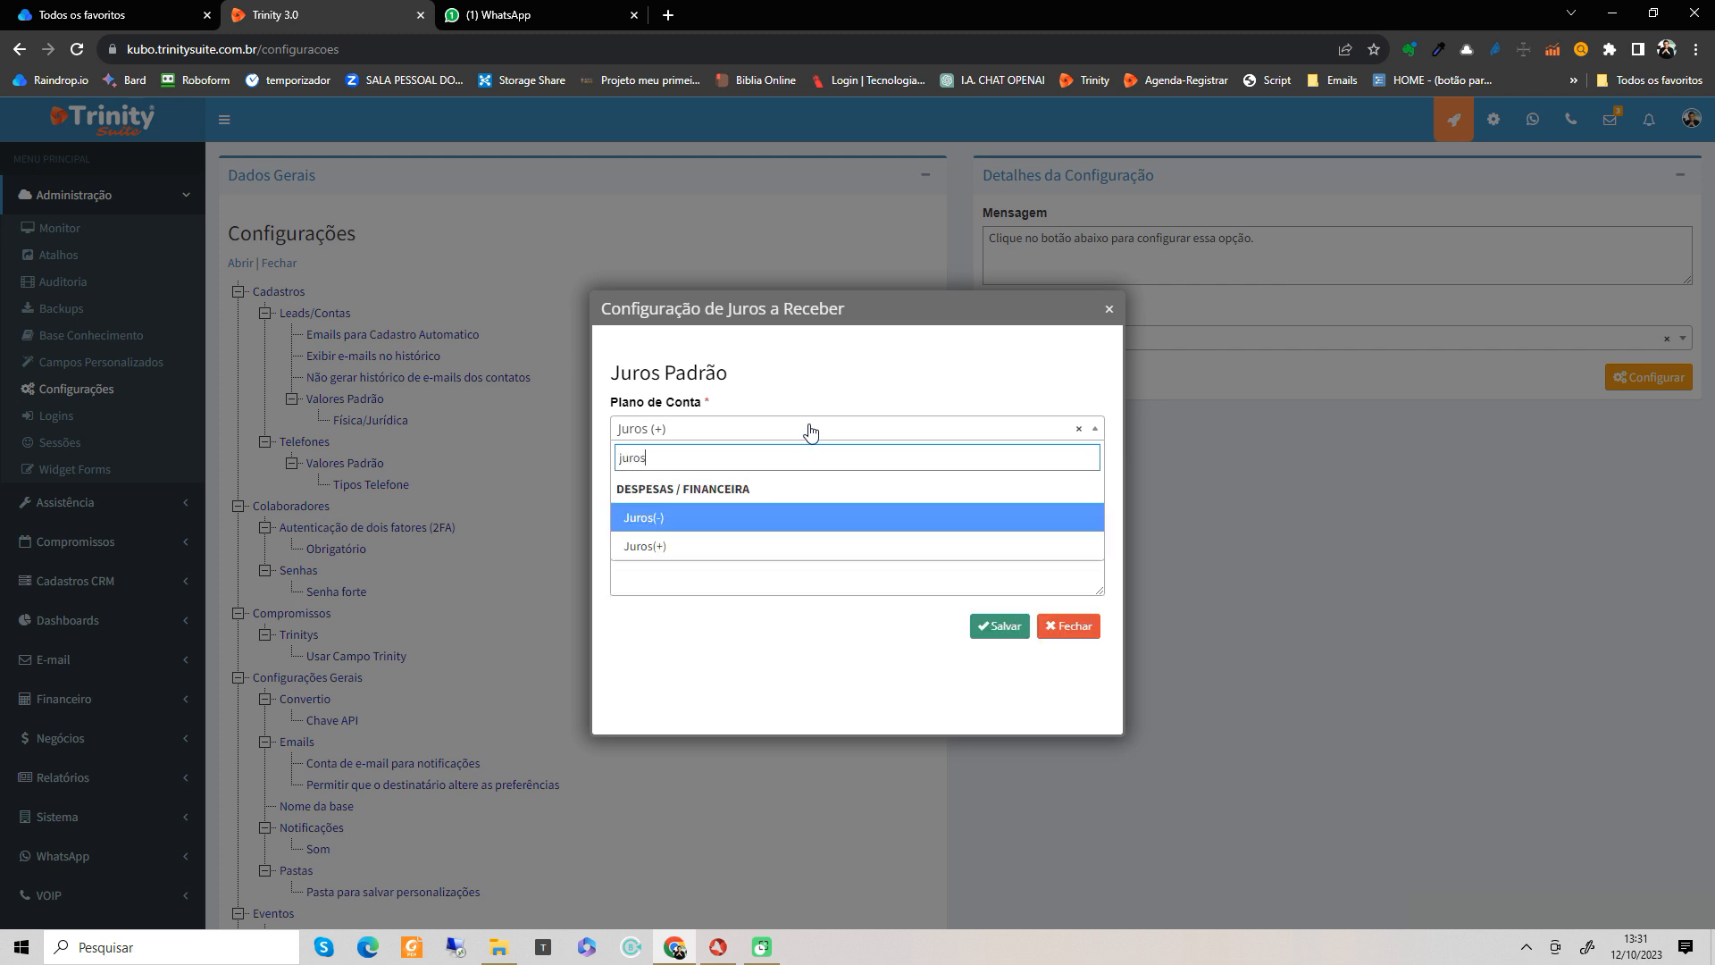
left_click(790, 550)
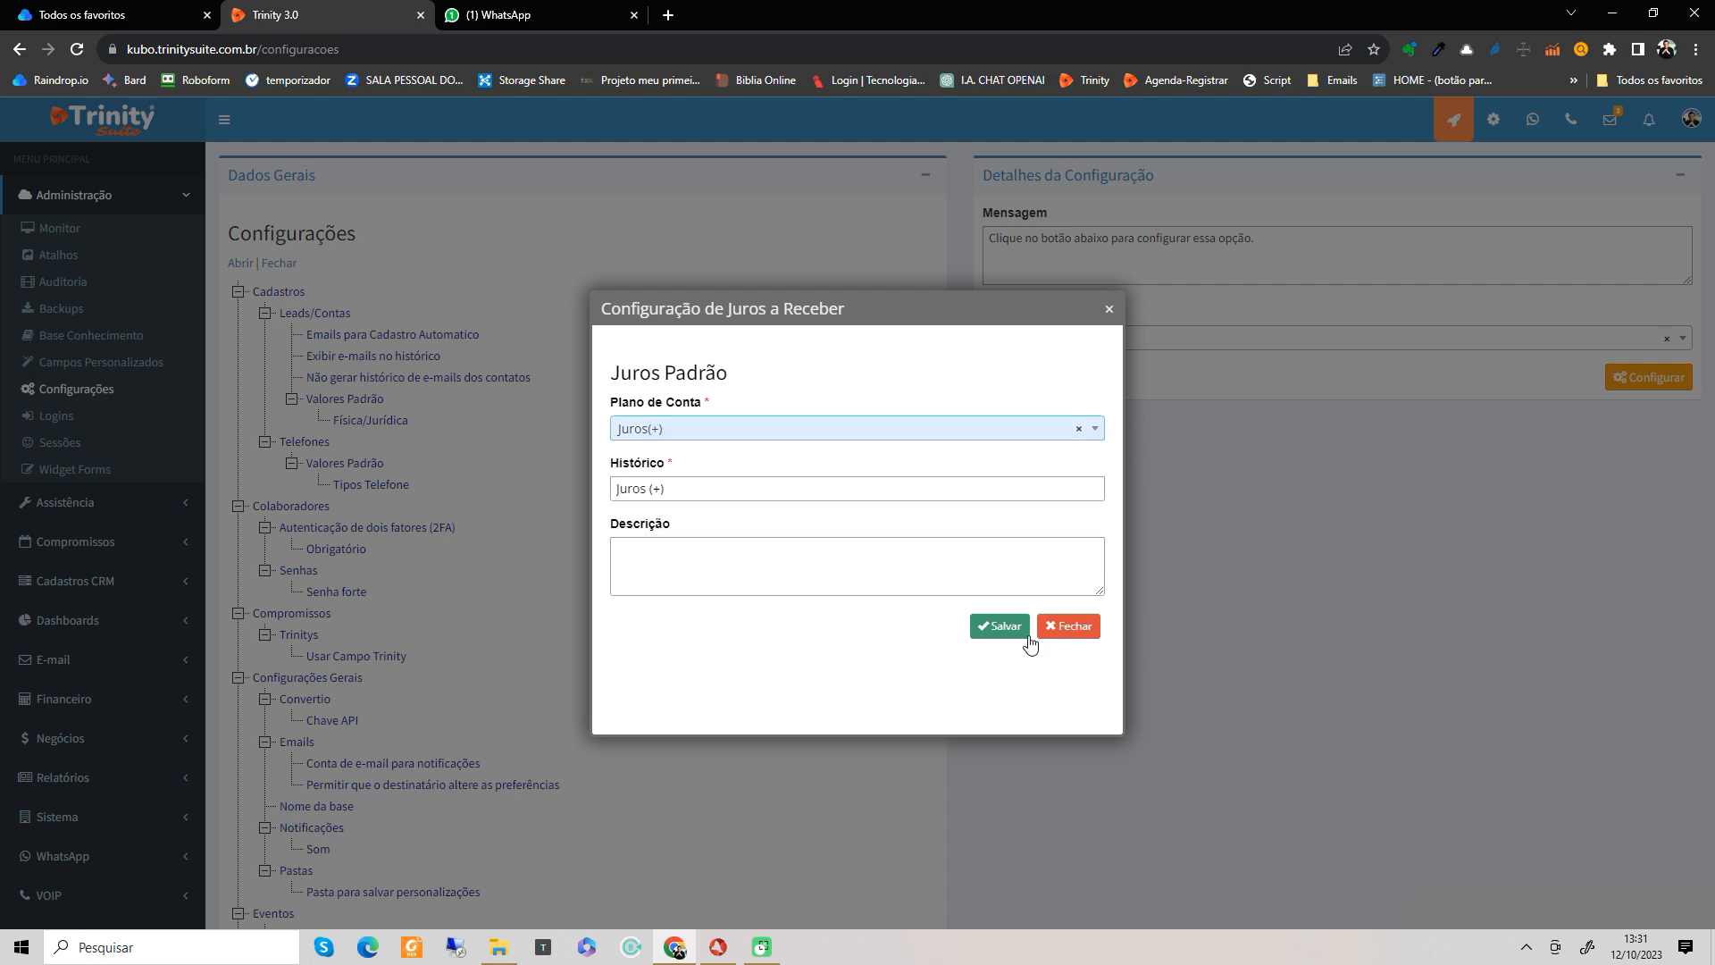
left_click(994, 631)
Step: Open the default Multa configuration for Contas Receber and save it with account Multa (+) and Histórico "Multa (+)"
scroll(1051, 592, "down", 5)
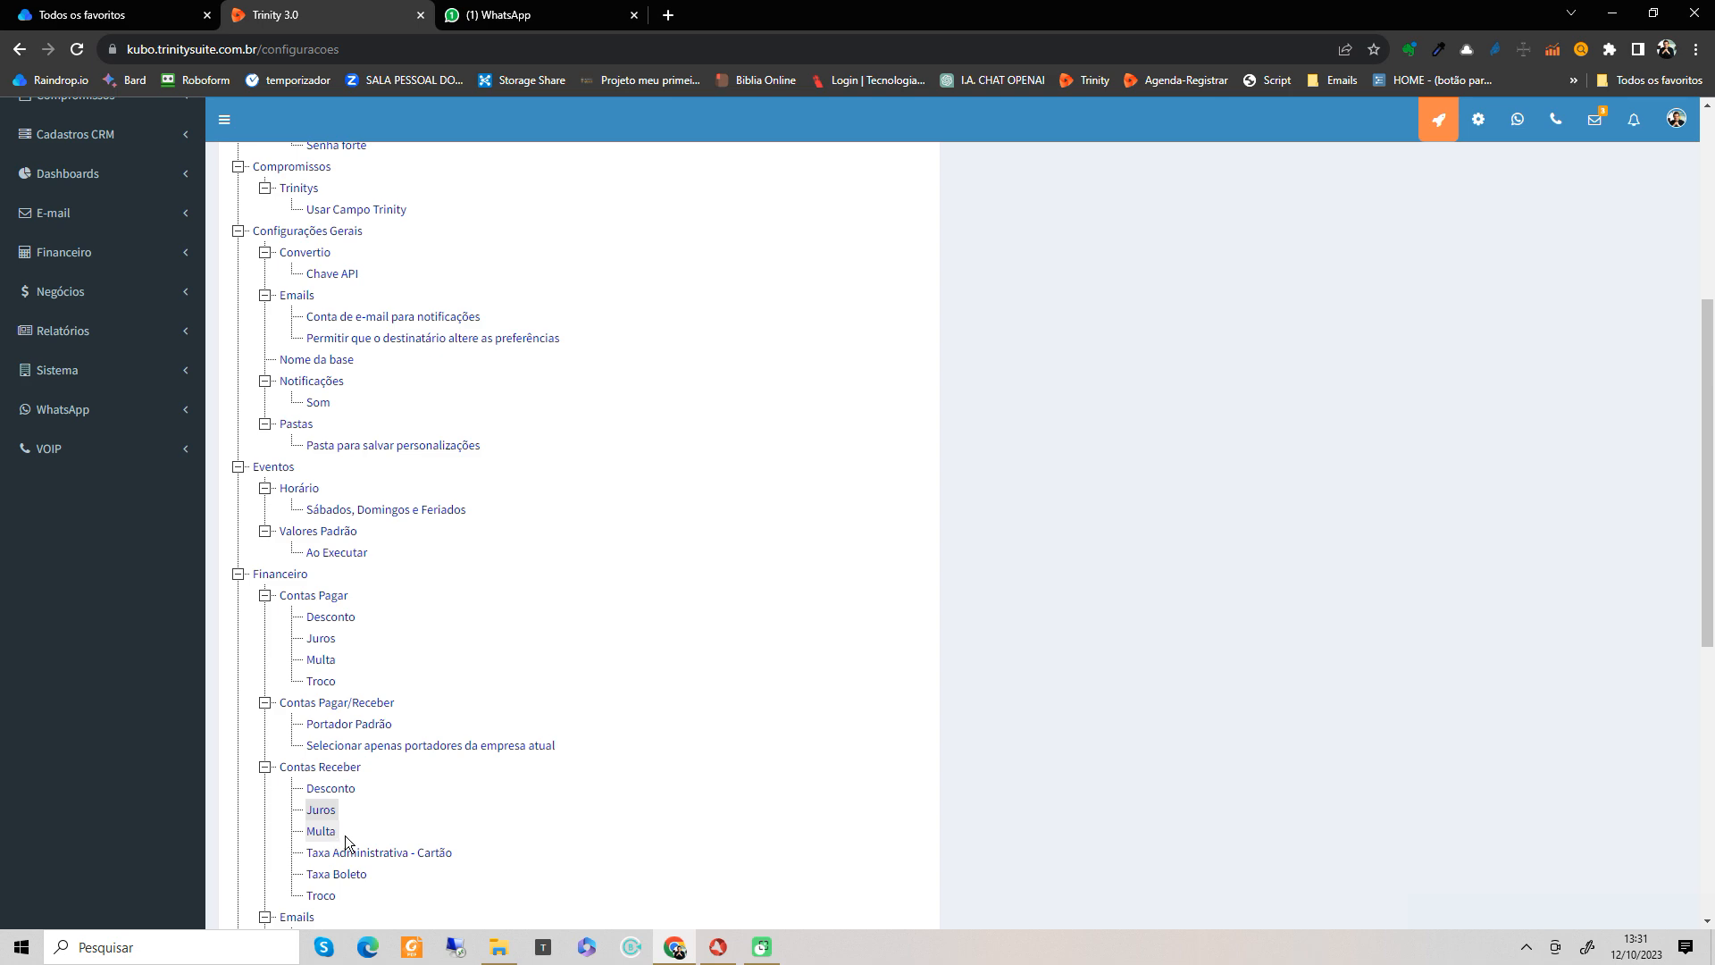
scroll(1381, 724, "up", 5)
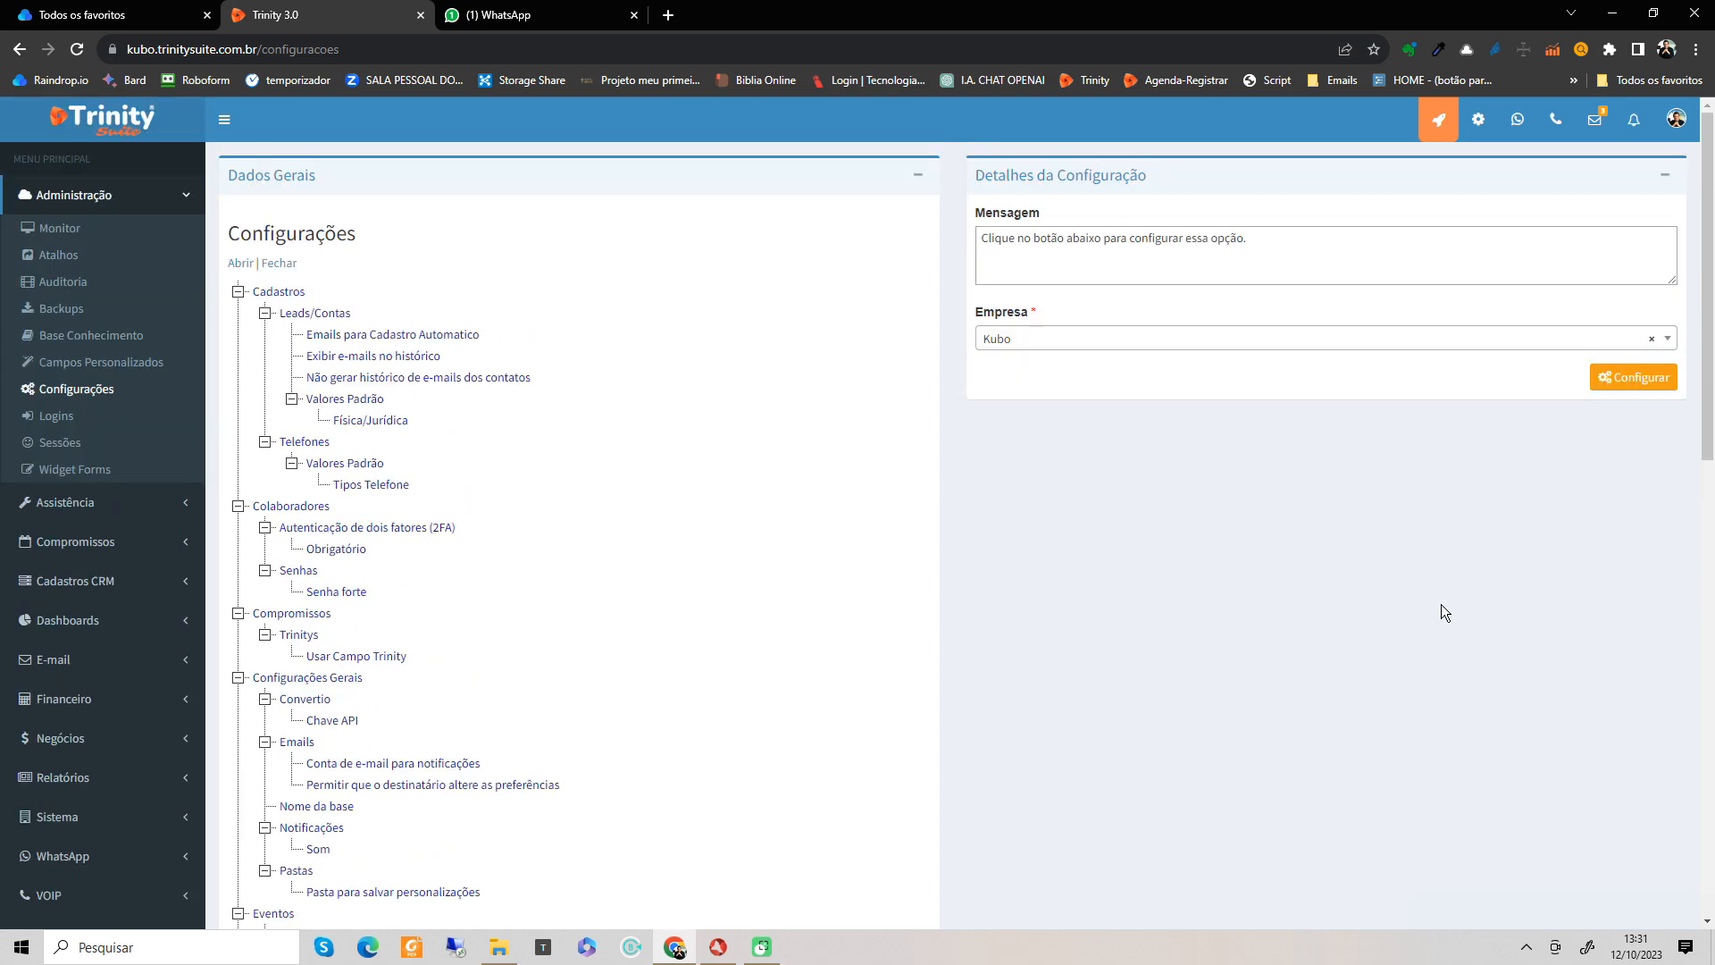
left_click(1615, 383)
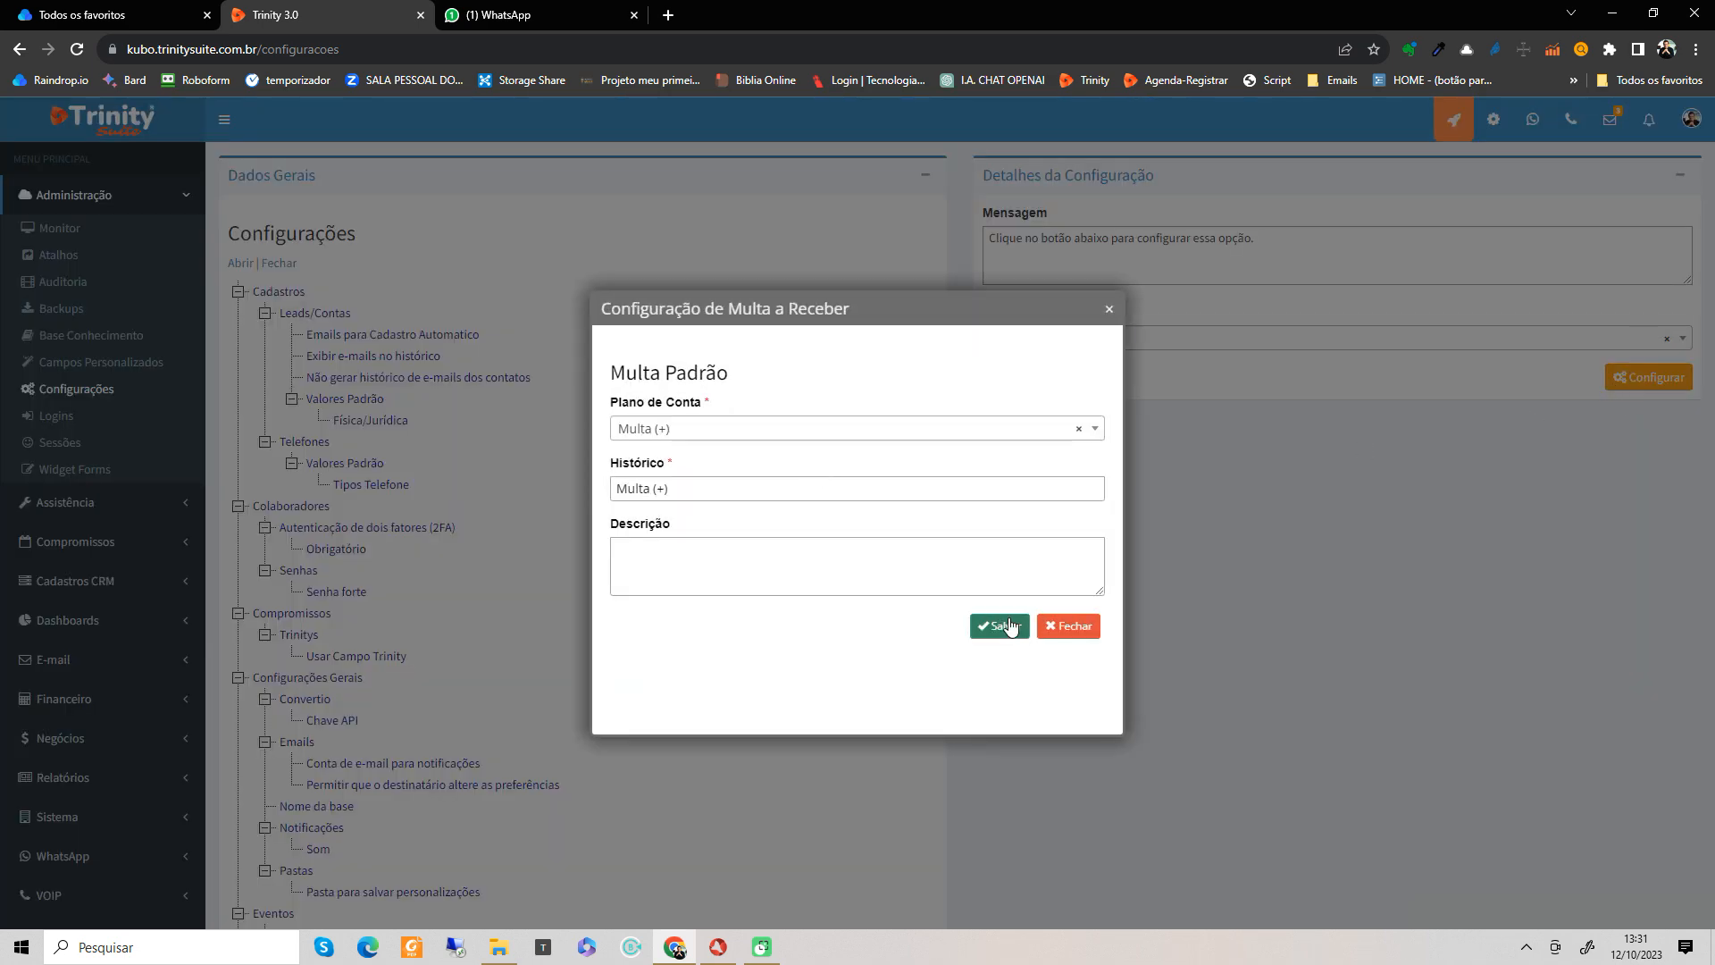
left_click(1014, 625)
Step: Set the Taxa Administrativa - Cartão default for Contas Receber to the Taxa Adm de Cartão account, and save it
scroll(502, 614, "down", 5)
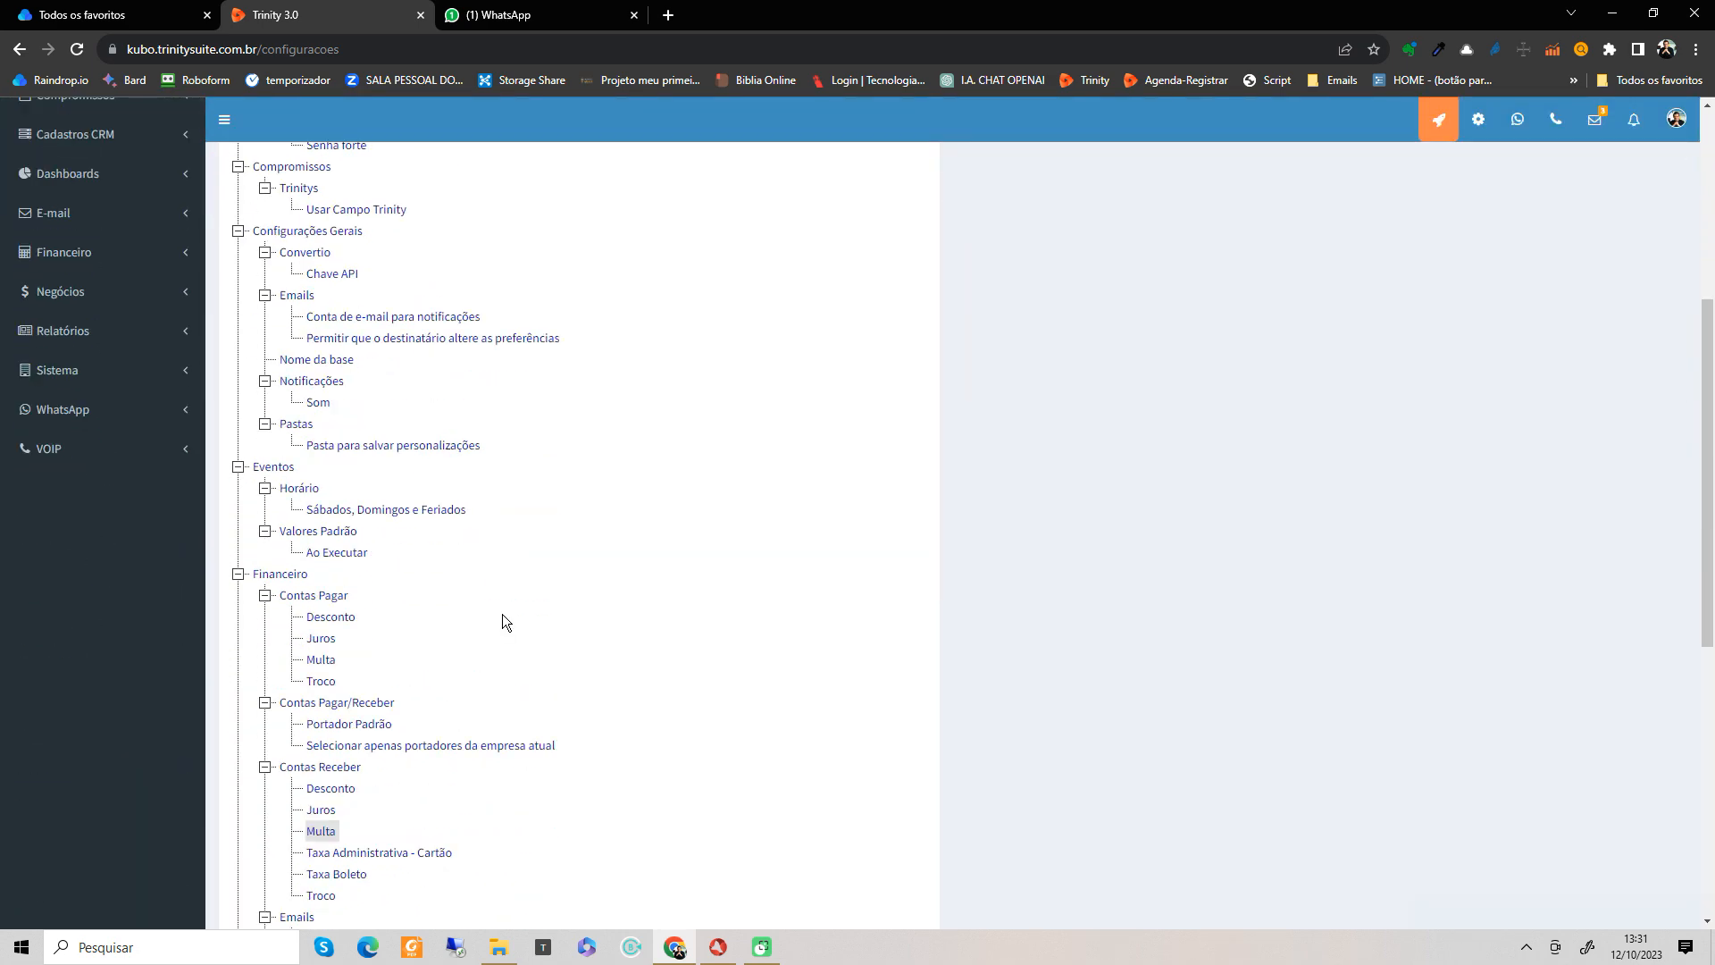
left_click(384, 853)
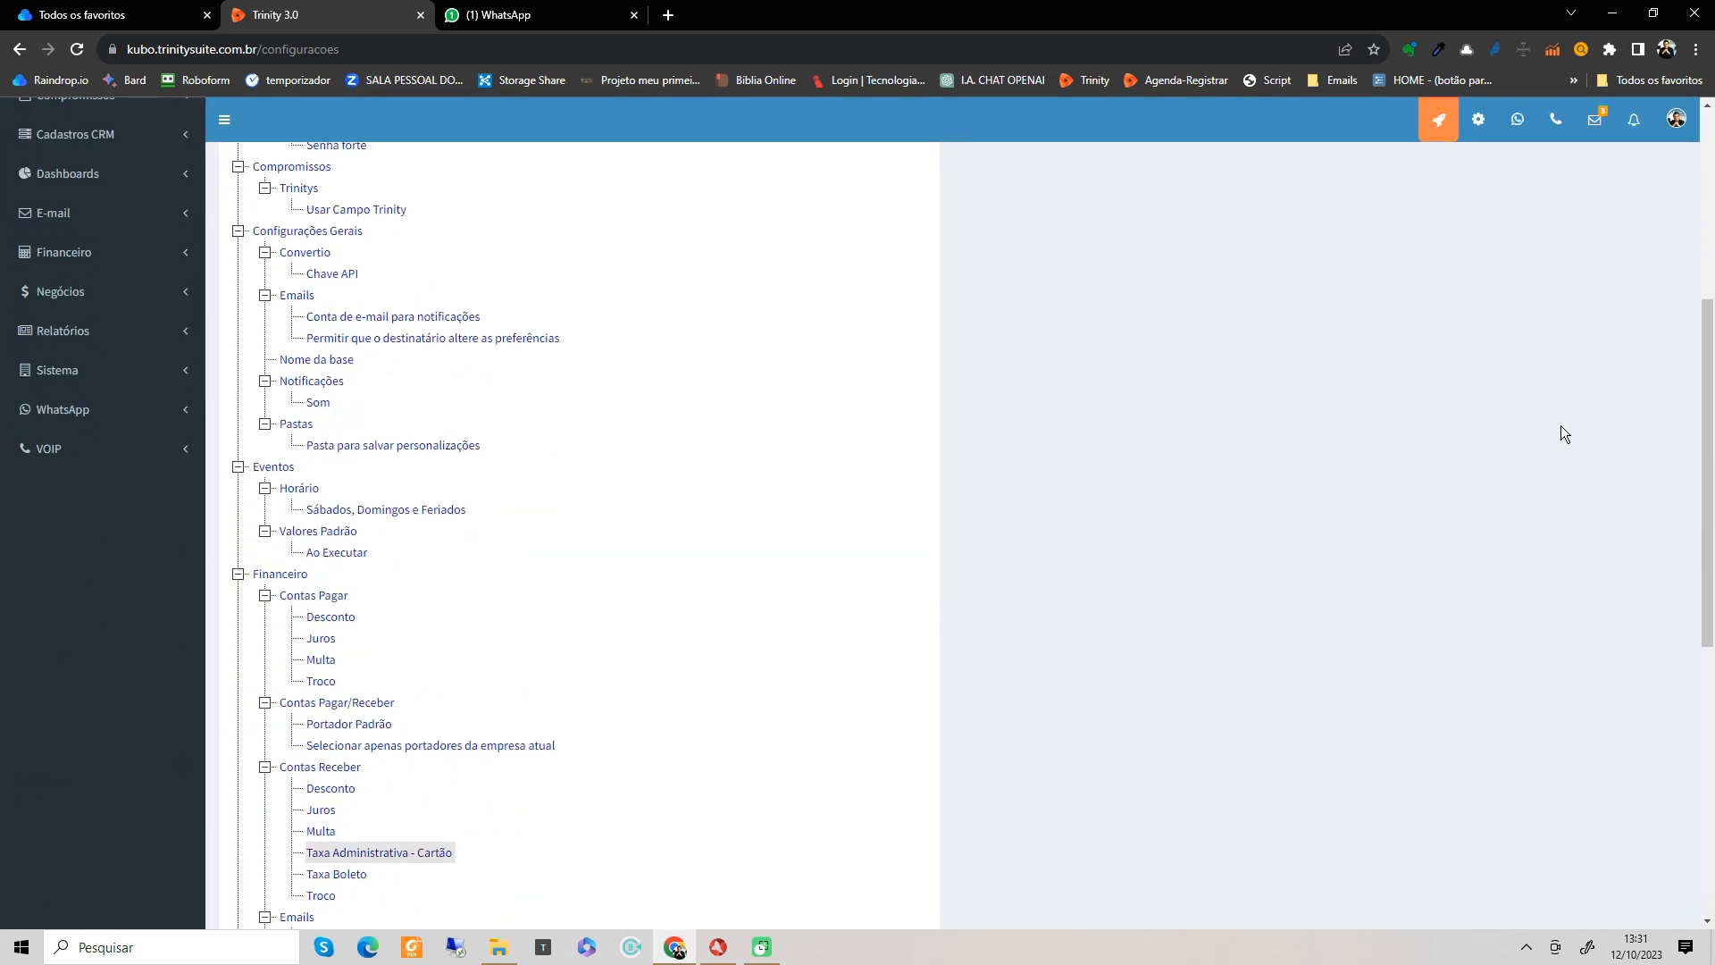
scroll(1562, 432, "up", 4)
left_click(1626, 287)
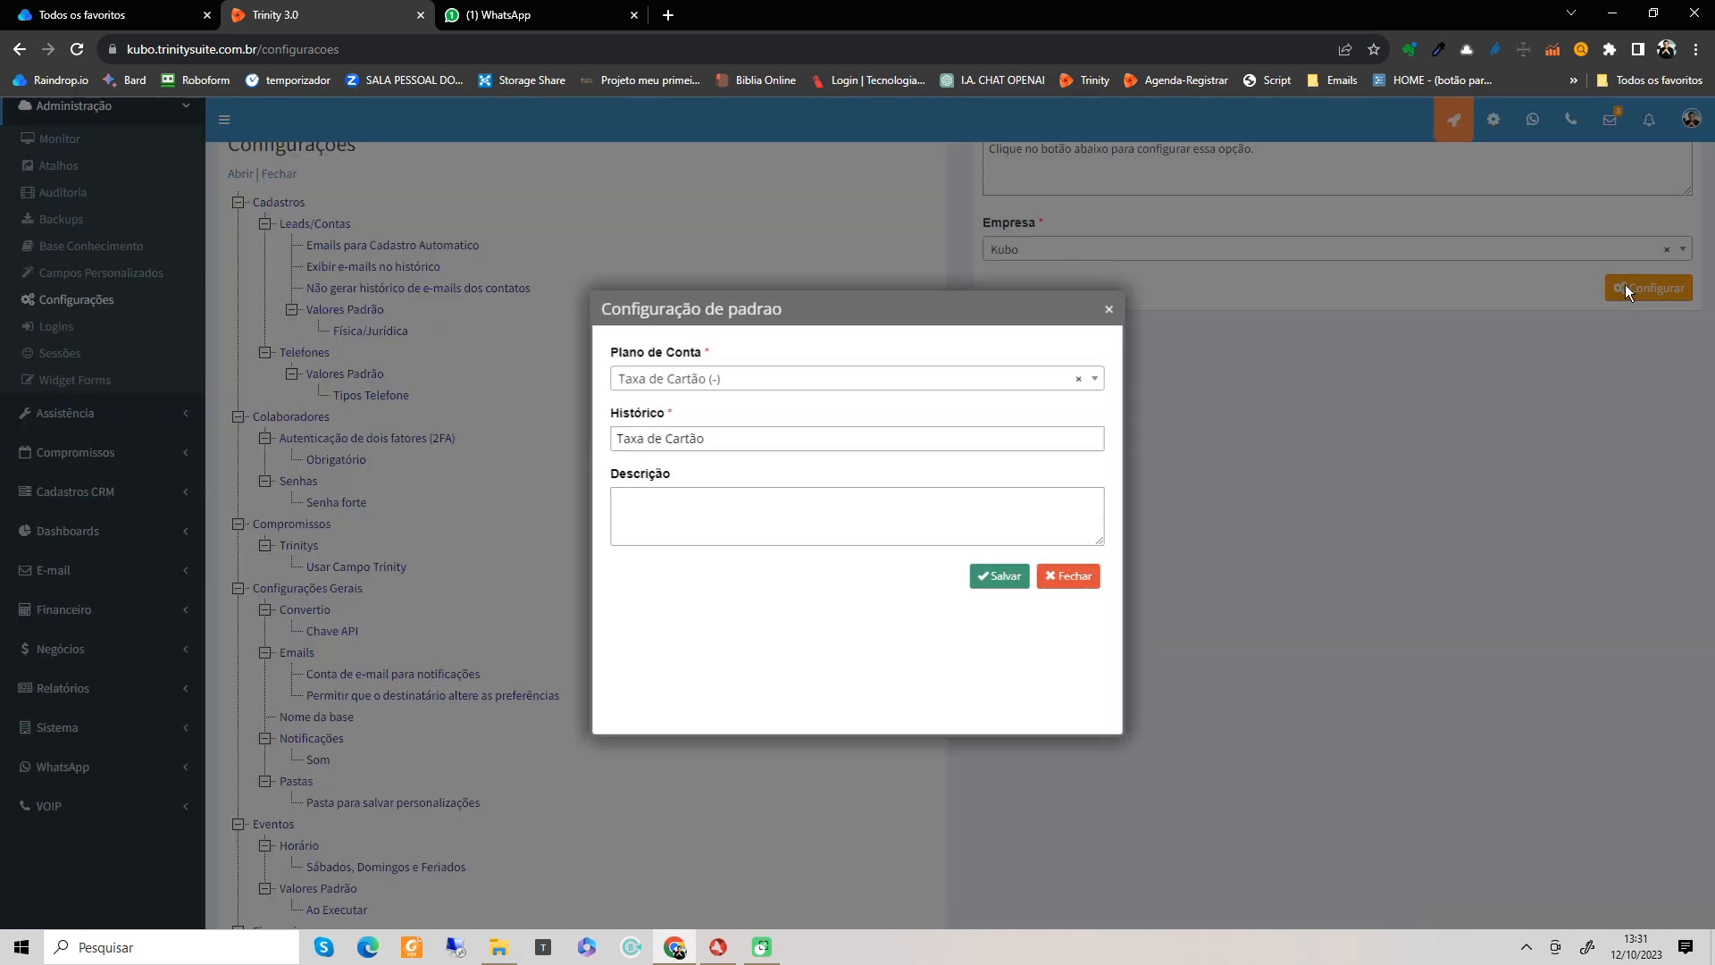
left_click(807, 378)
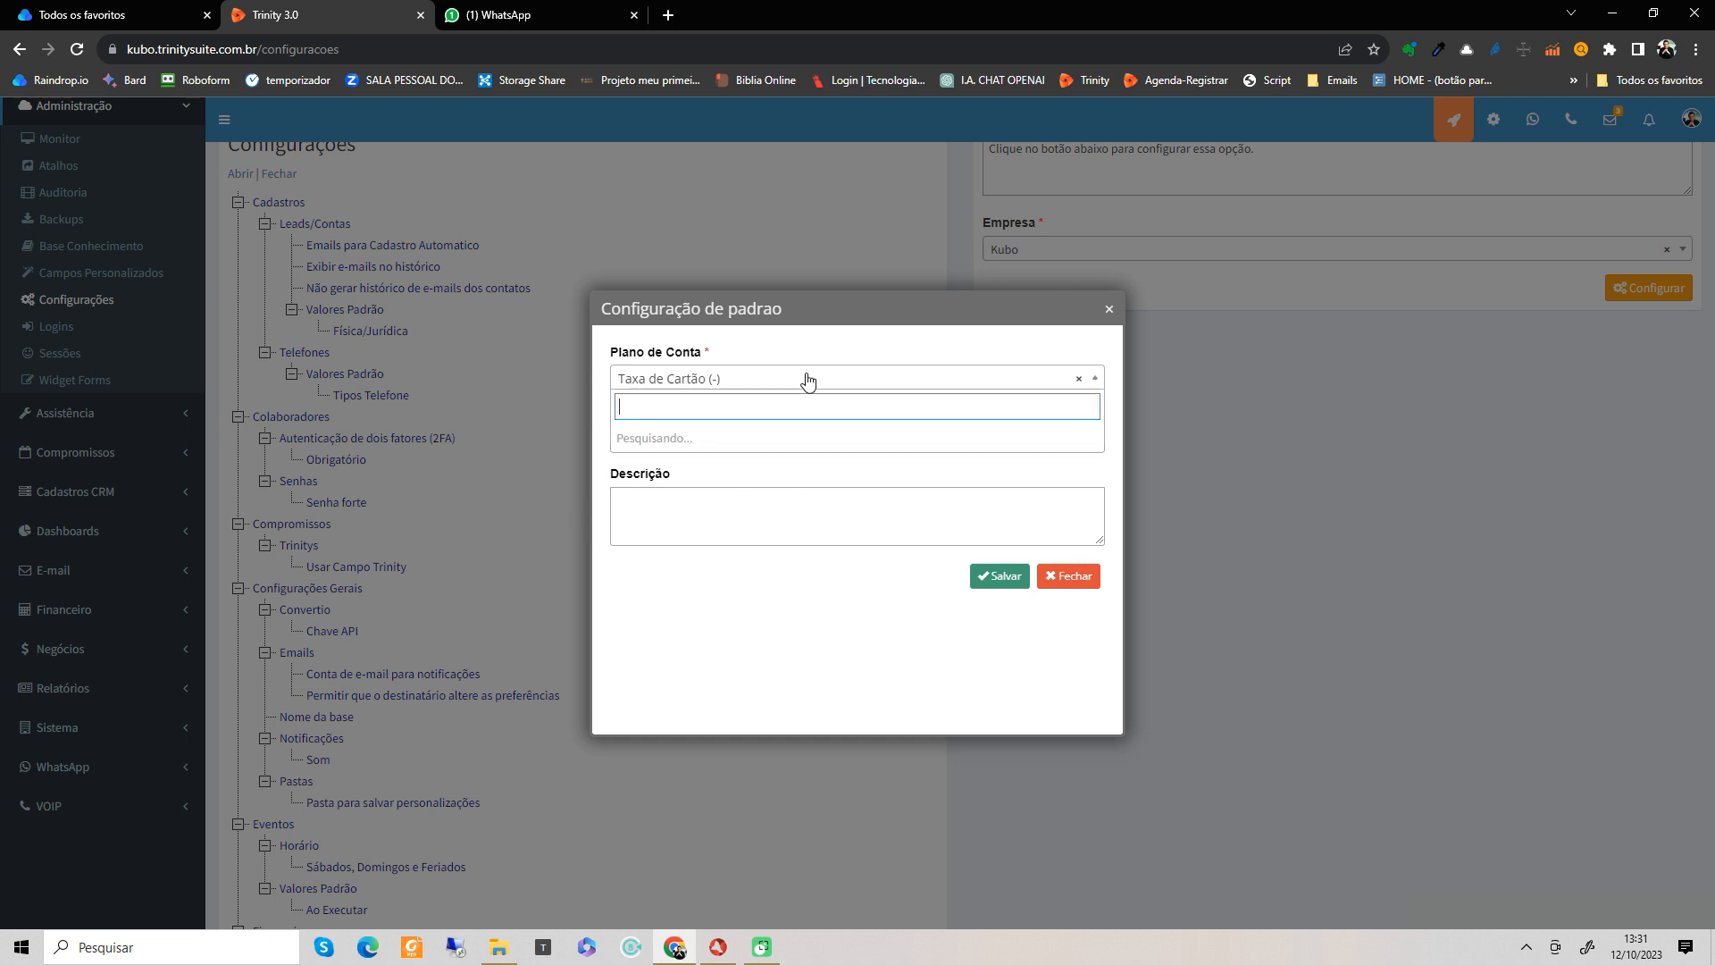
type("taxa")
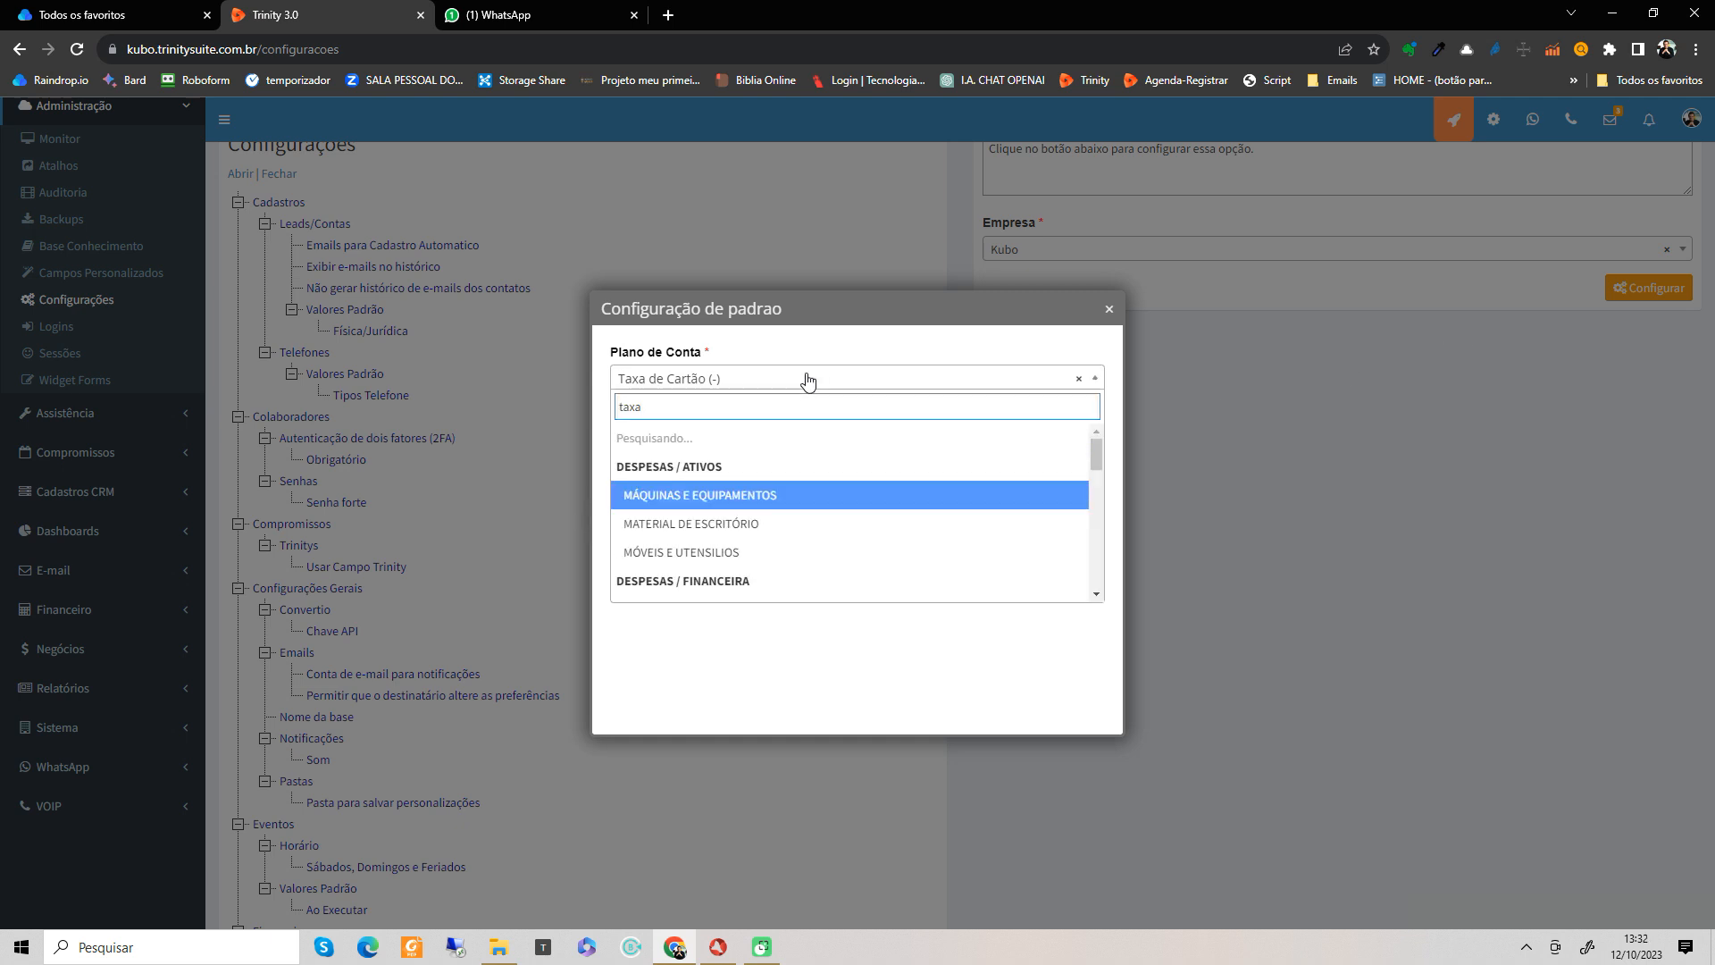
left_click(761, 463)
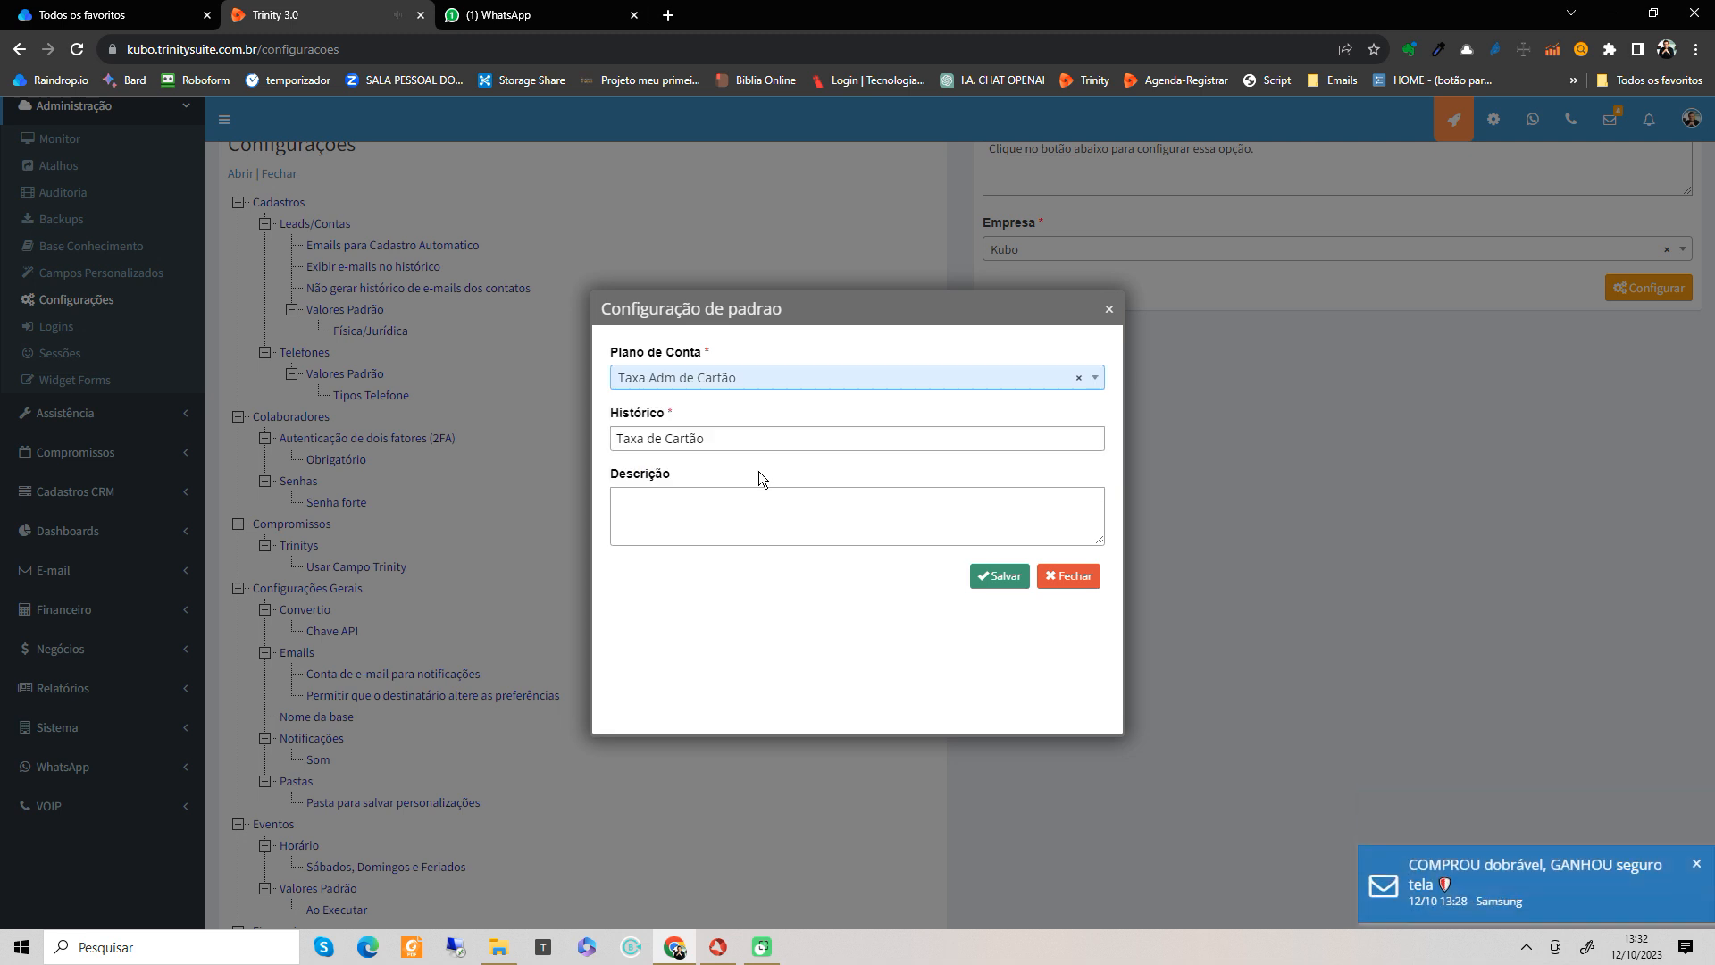
left_click(1008, 580)
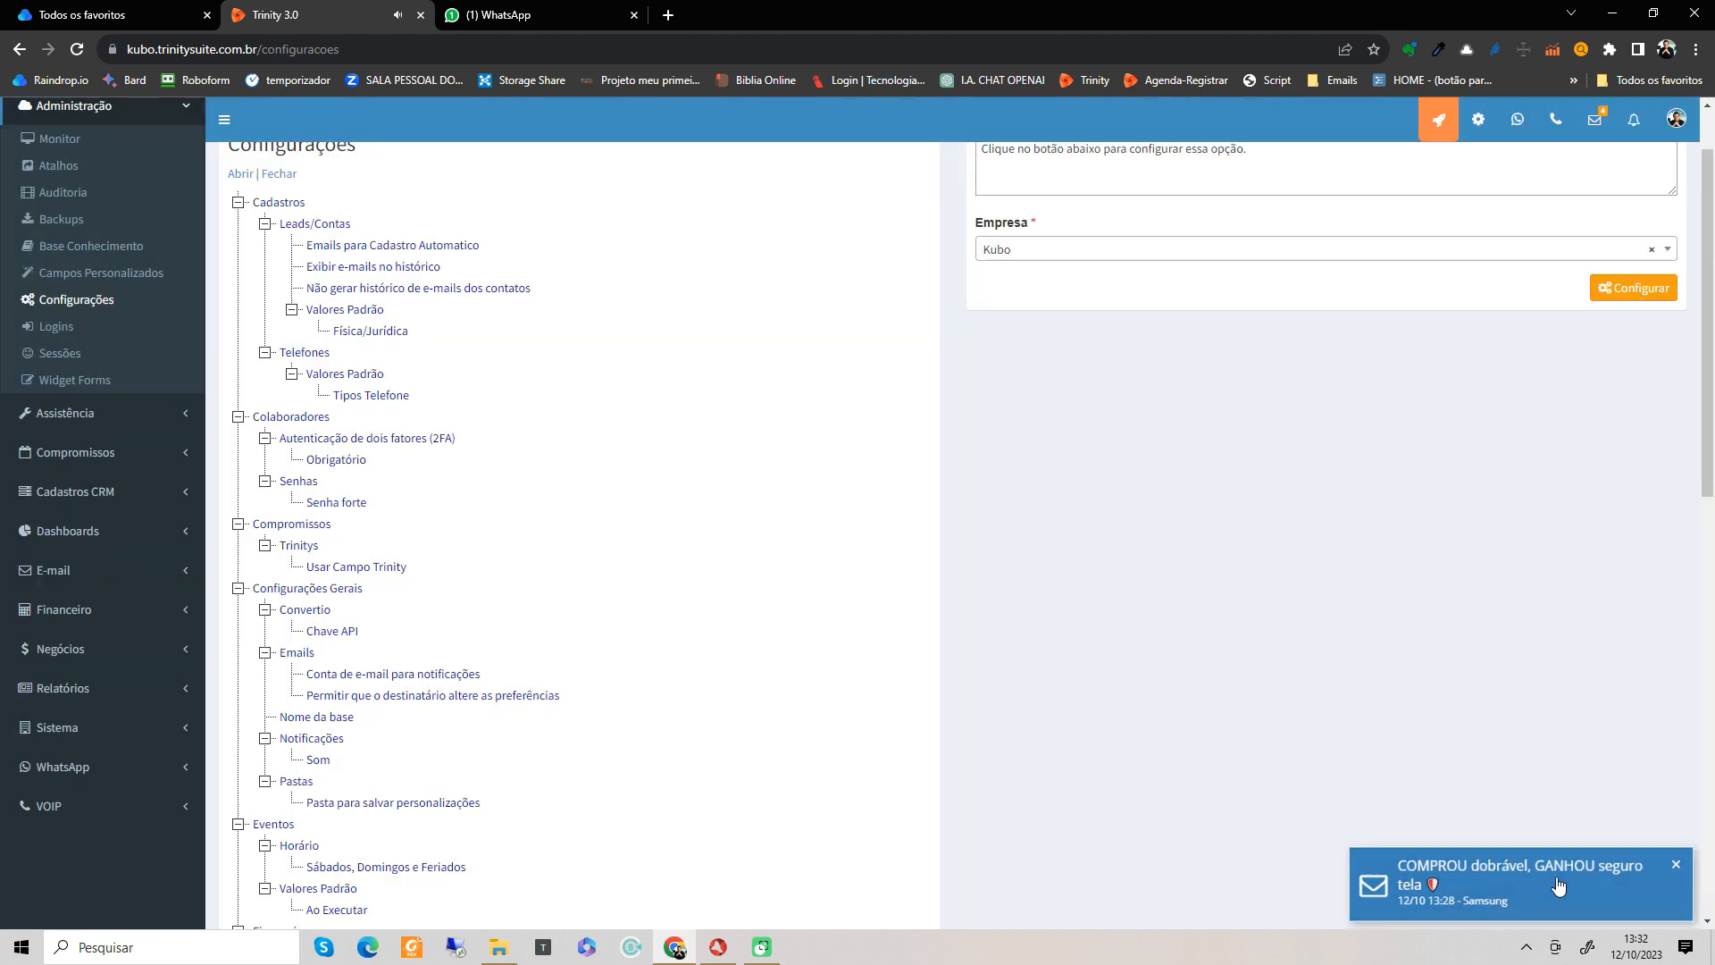
Step: Set the Taxa Boleto default for Contas Receber to the Taxa de Boleto account, and save it
scroll(678, 675, "down", 6)
left_click(350, 696)
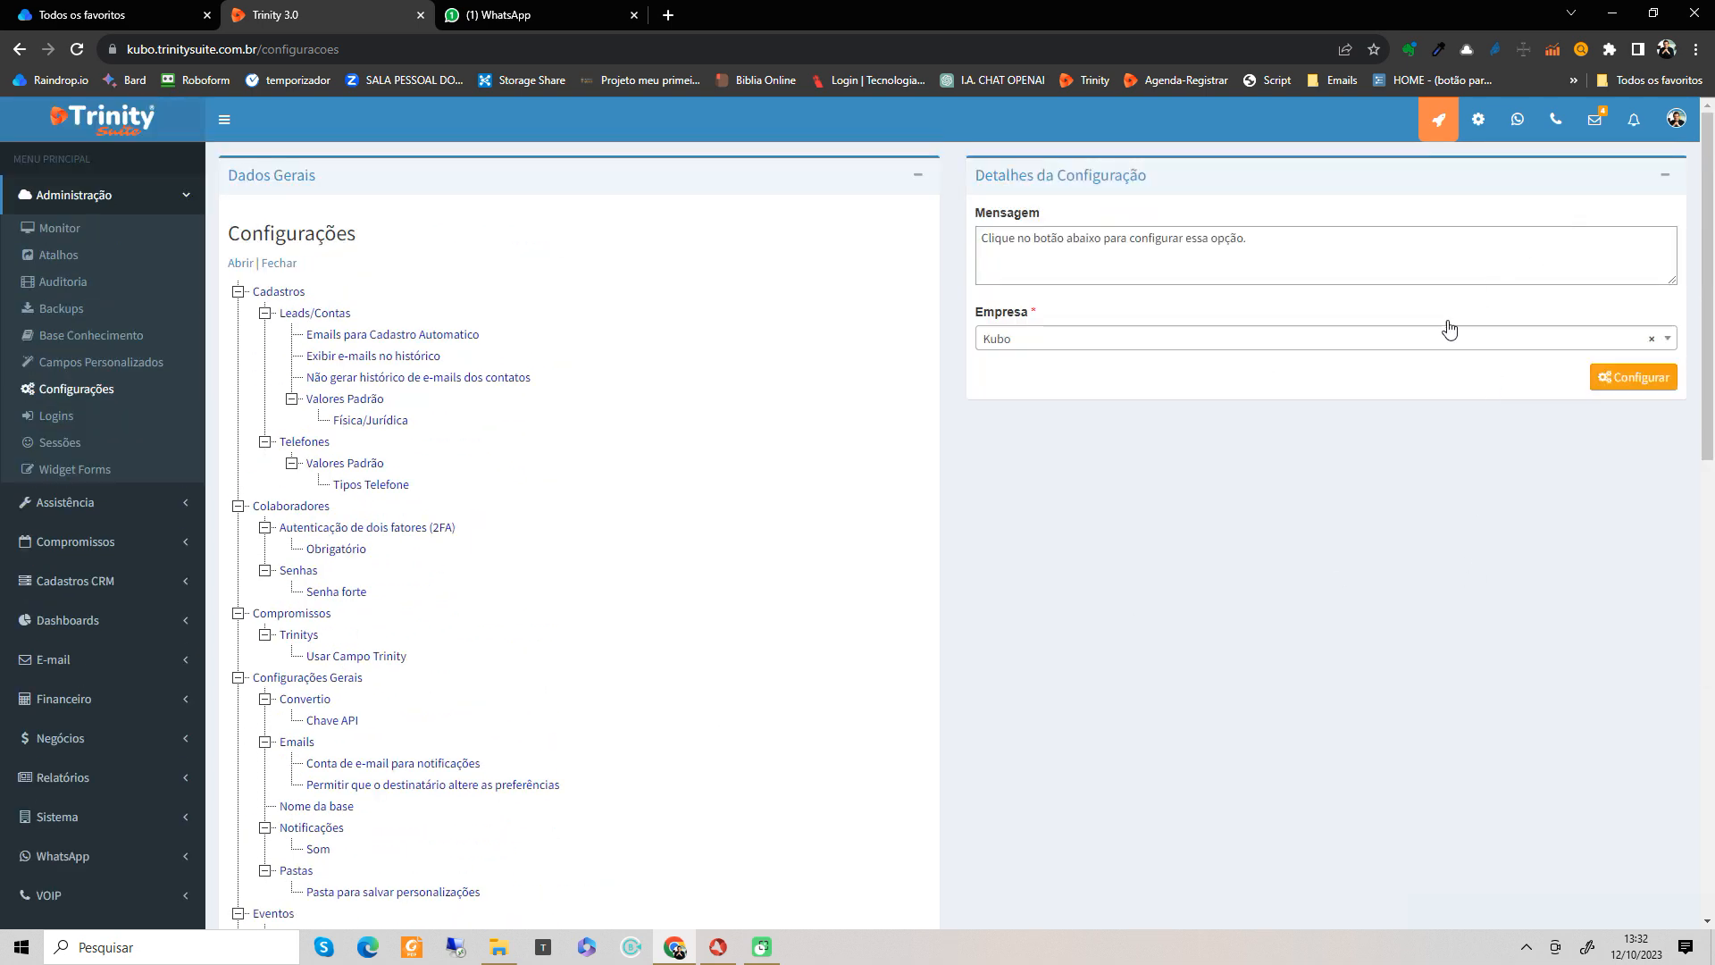
left_click(1638, 379)
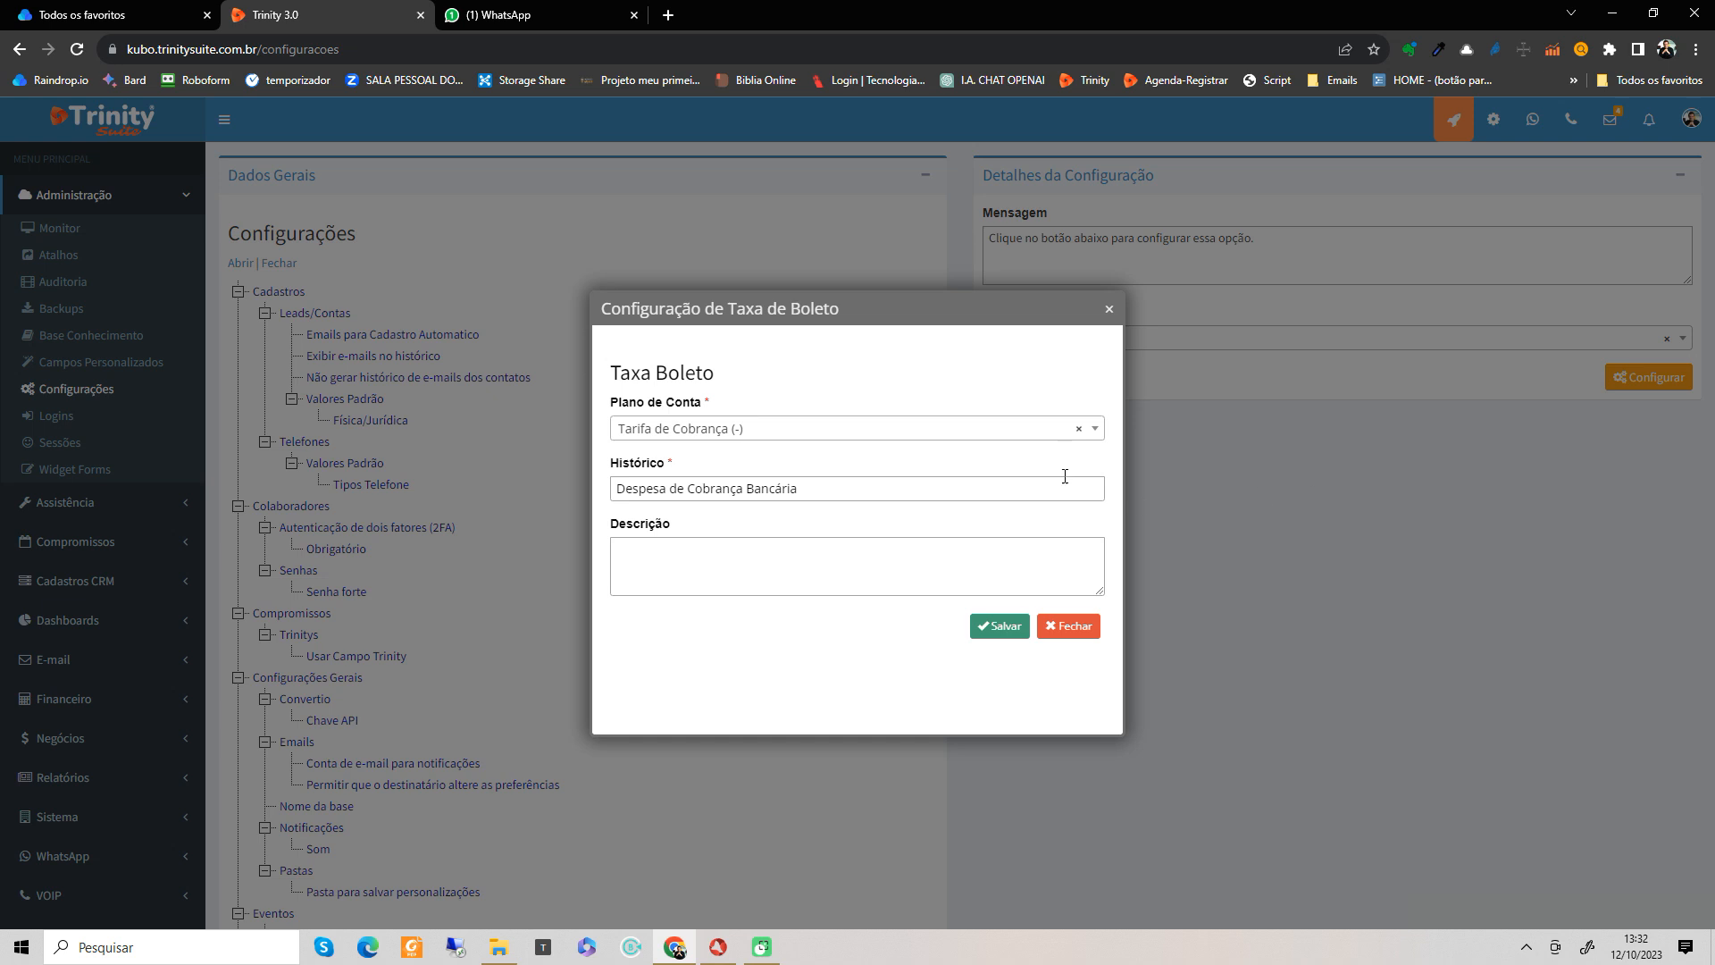
left_click(964, 437)
type("taxa")
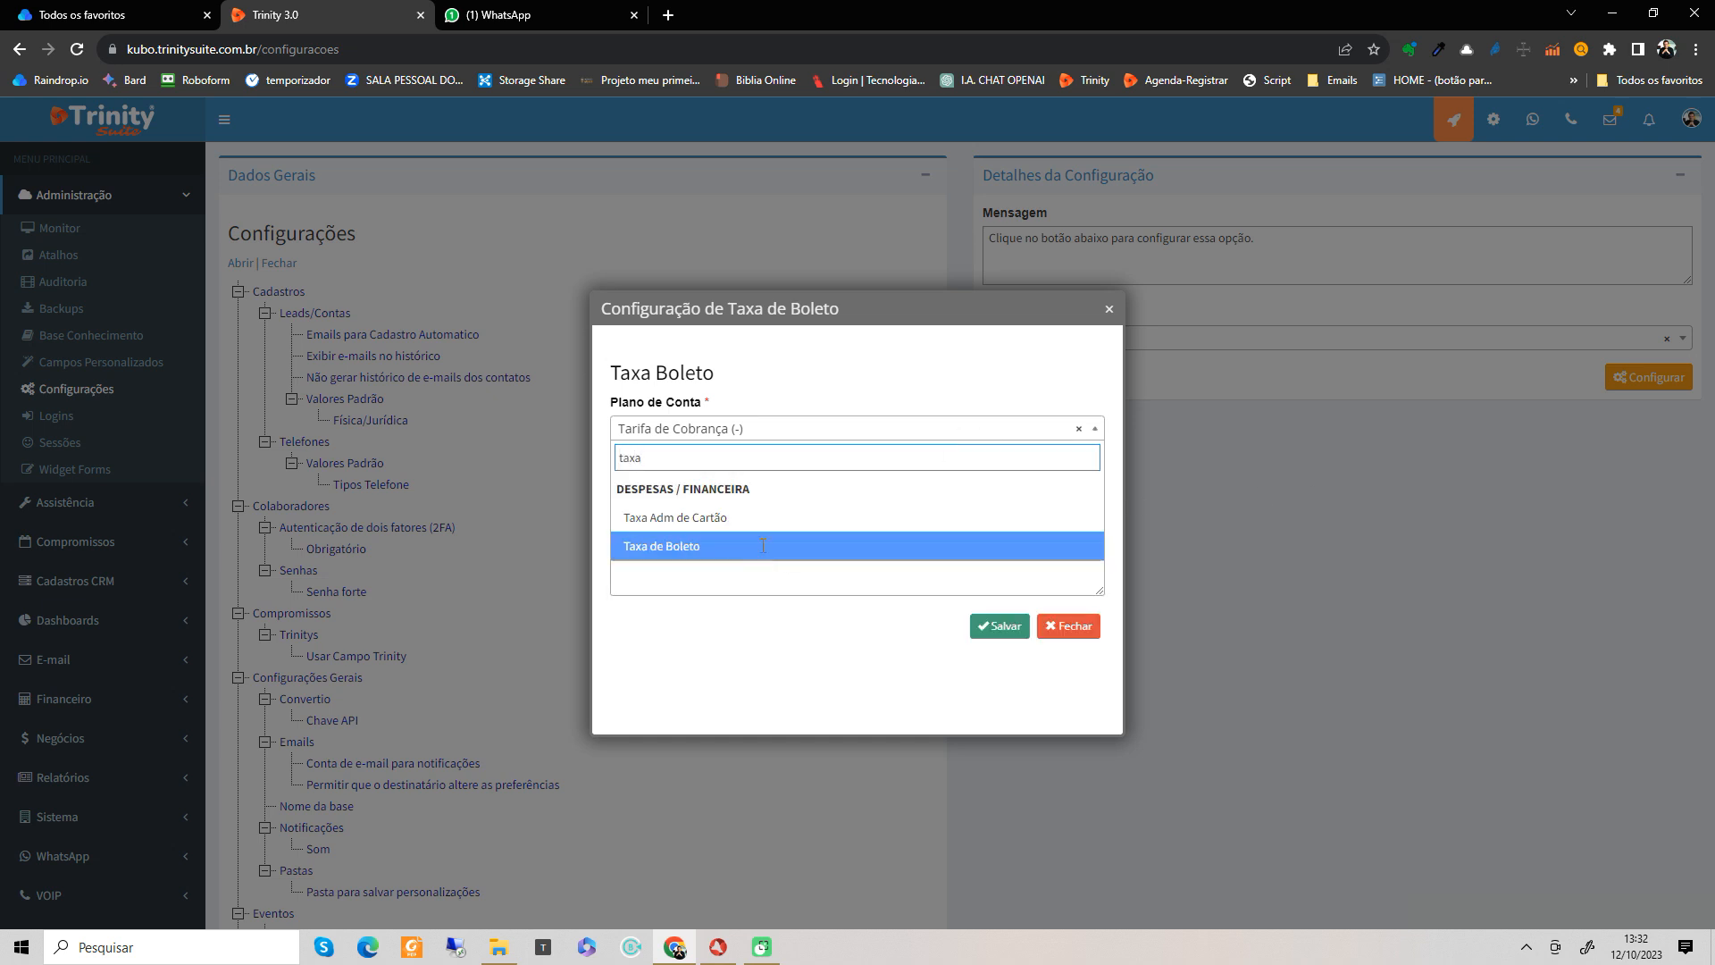
left_click(761, 544)
left_click(989, 626)
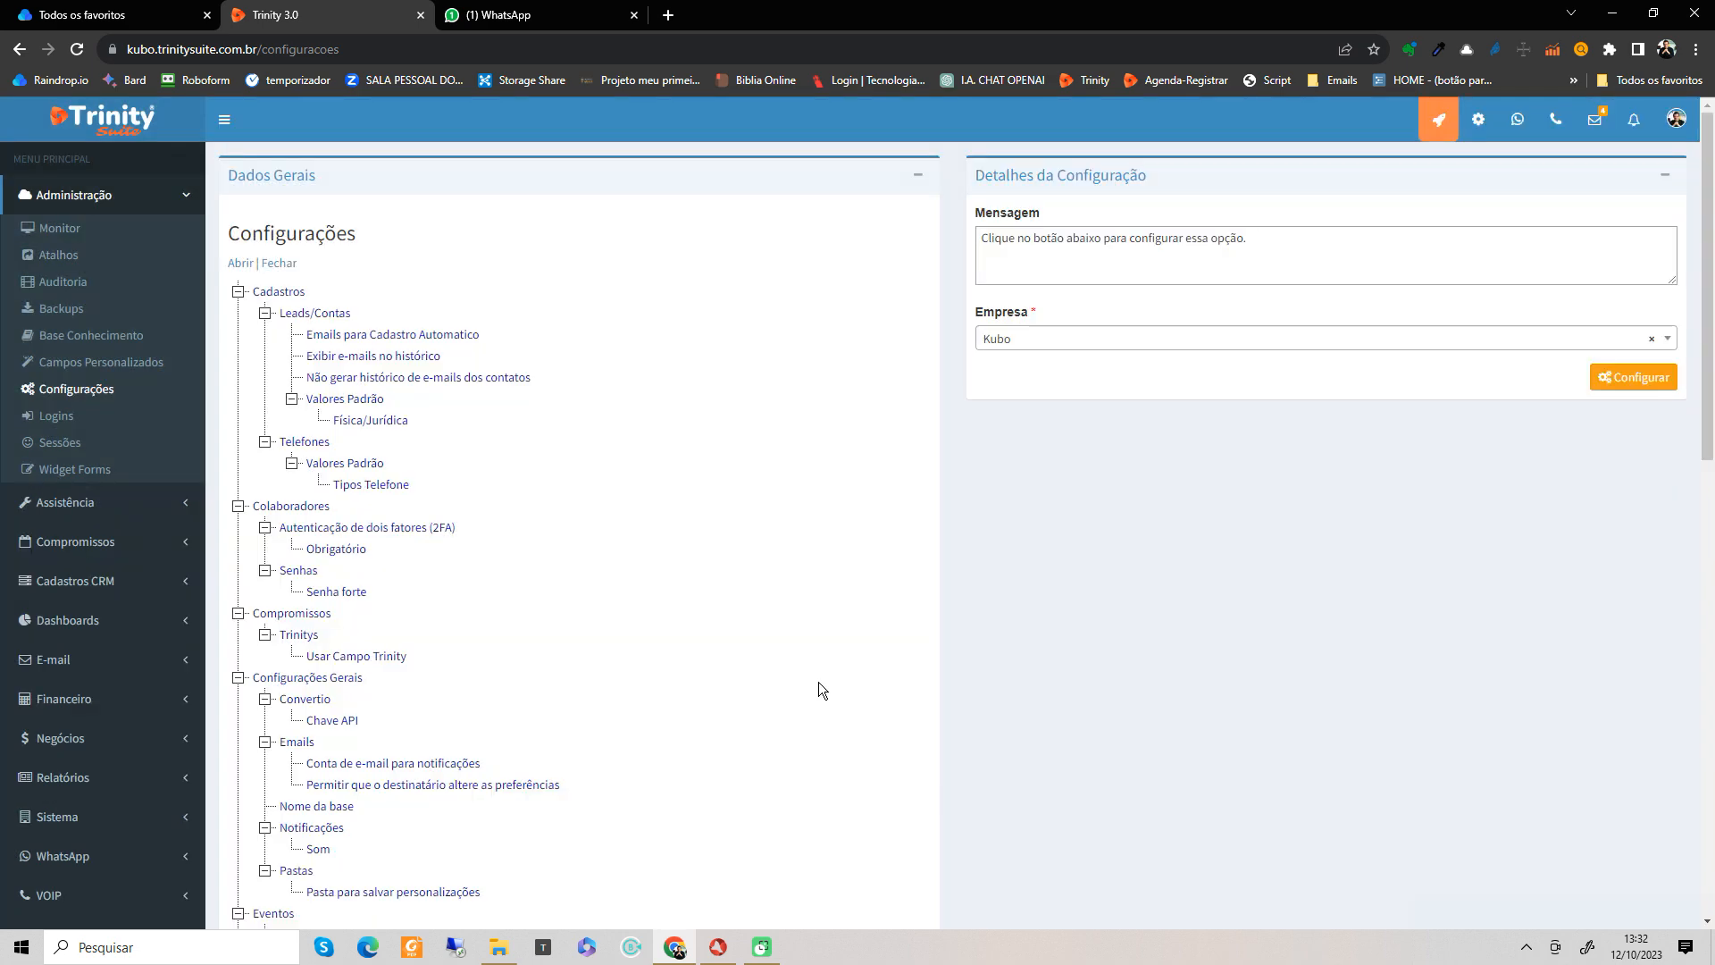
Step: Set the default Troco for Contas Receber to the Troco(-) account under DESPESAS / FINANCEIRA, and save it
scroll(818, 683, "down", 1)
scroll(817, 688, "down", 5)
left_click(321, 805)
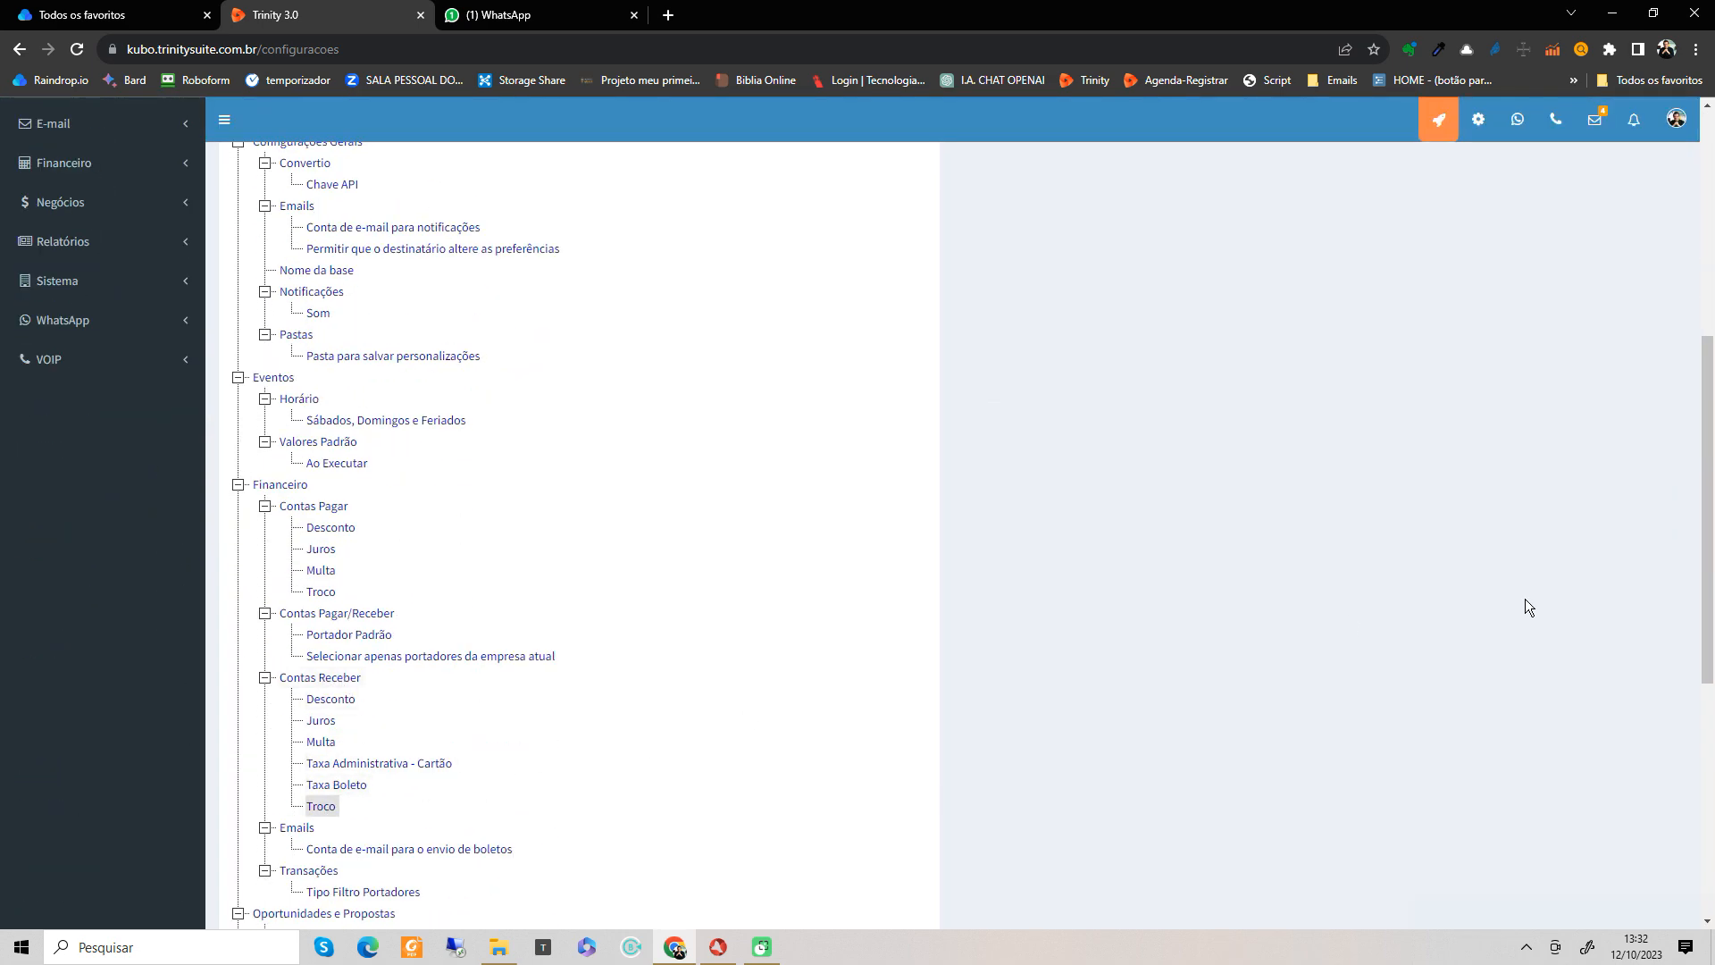
scroll(1531, 581, "up", 6)
left_click(1632, 377)
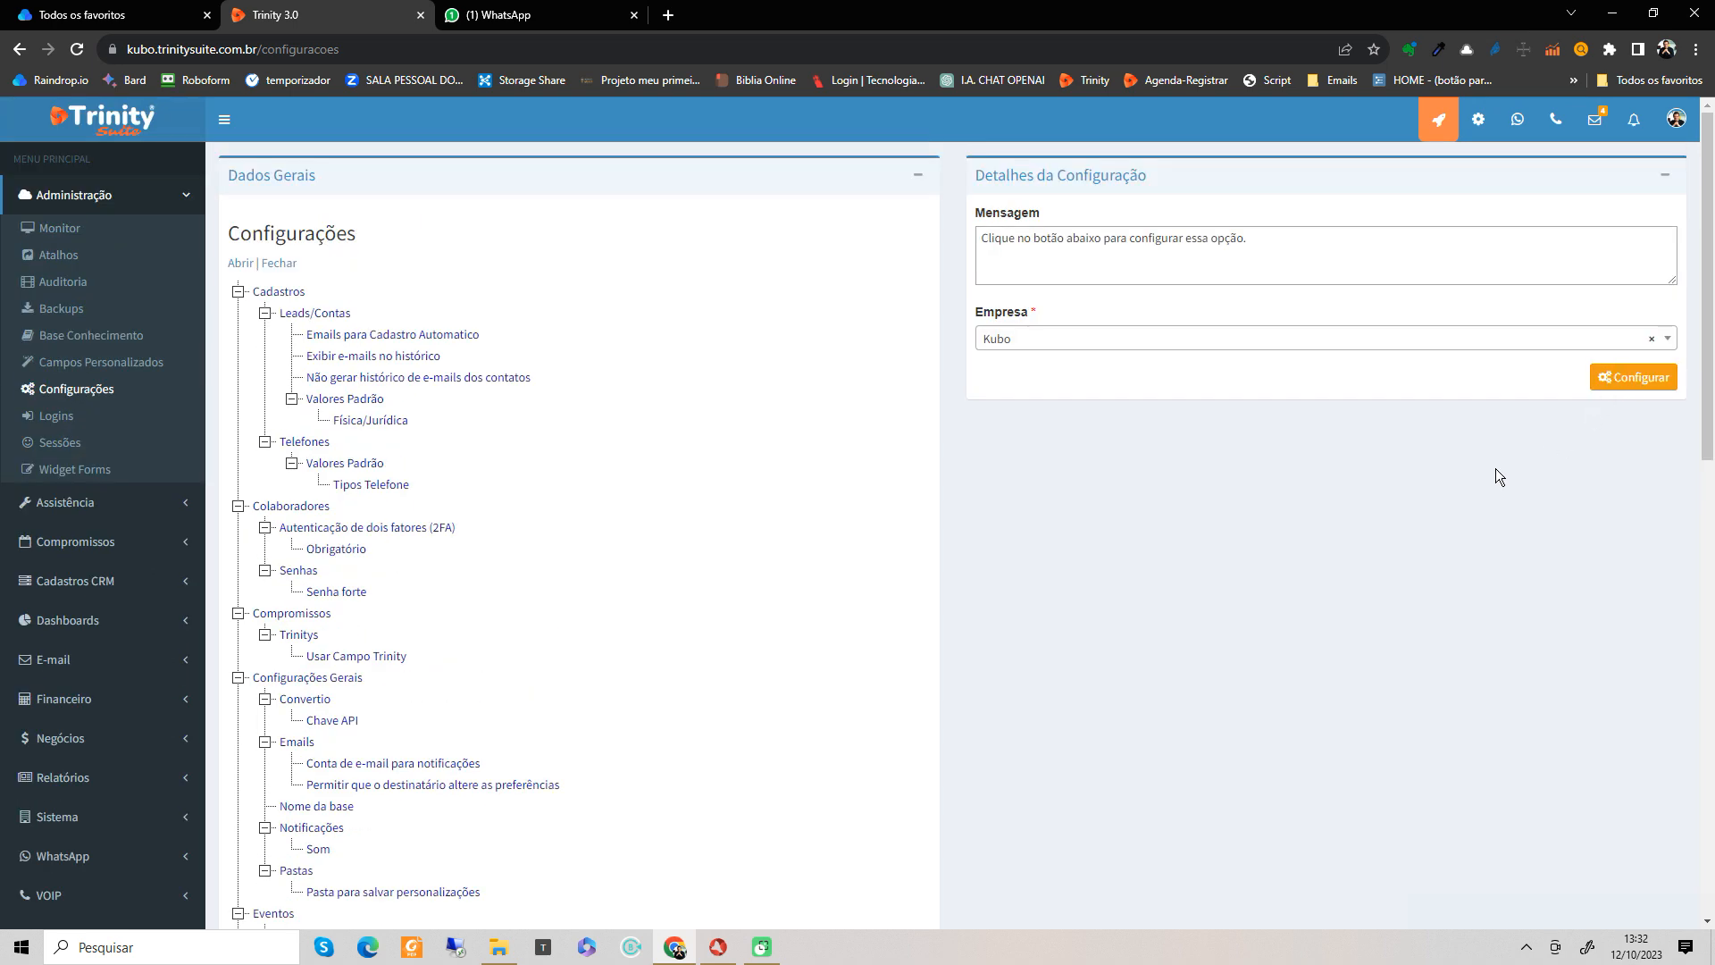
left_click(903, 440)
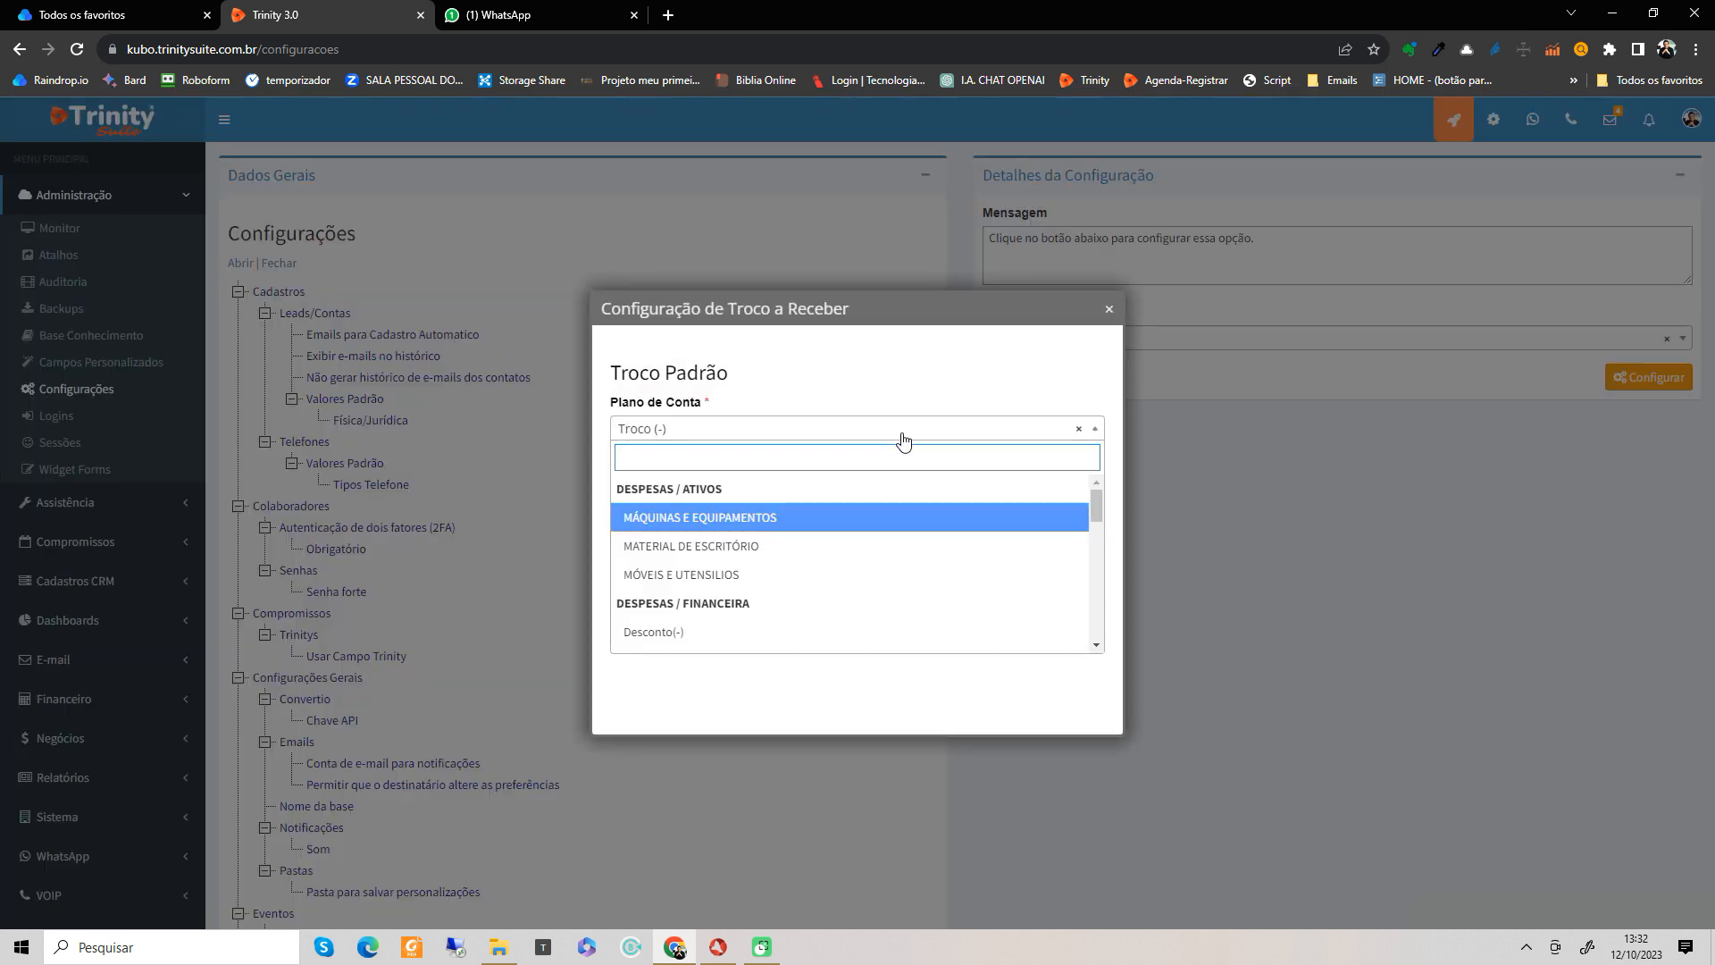
type("troco")
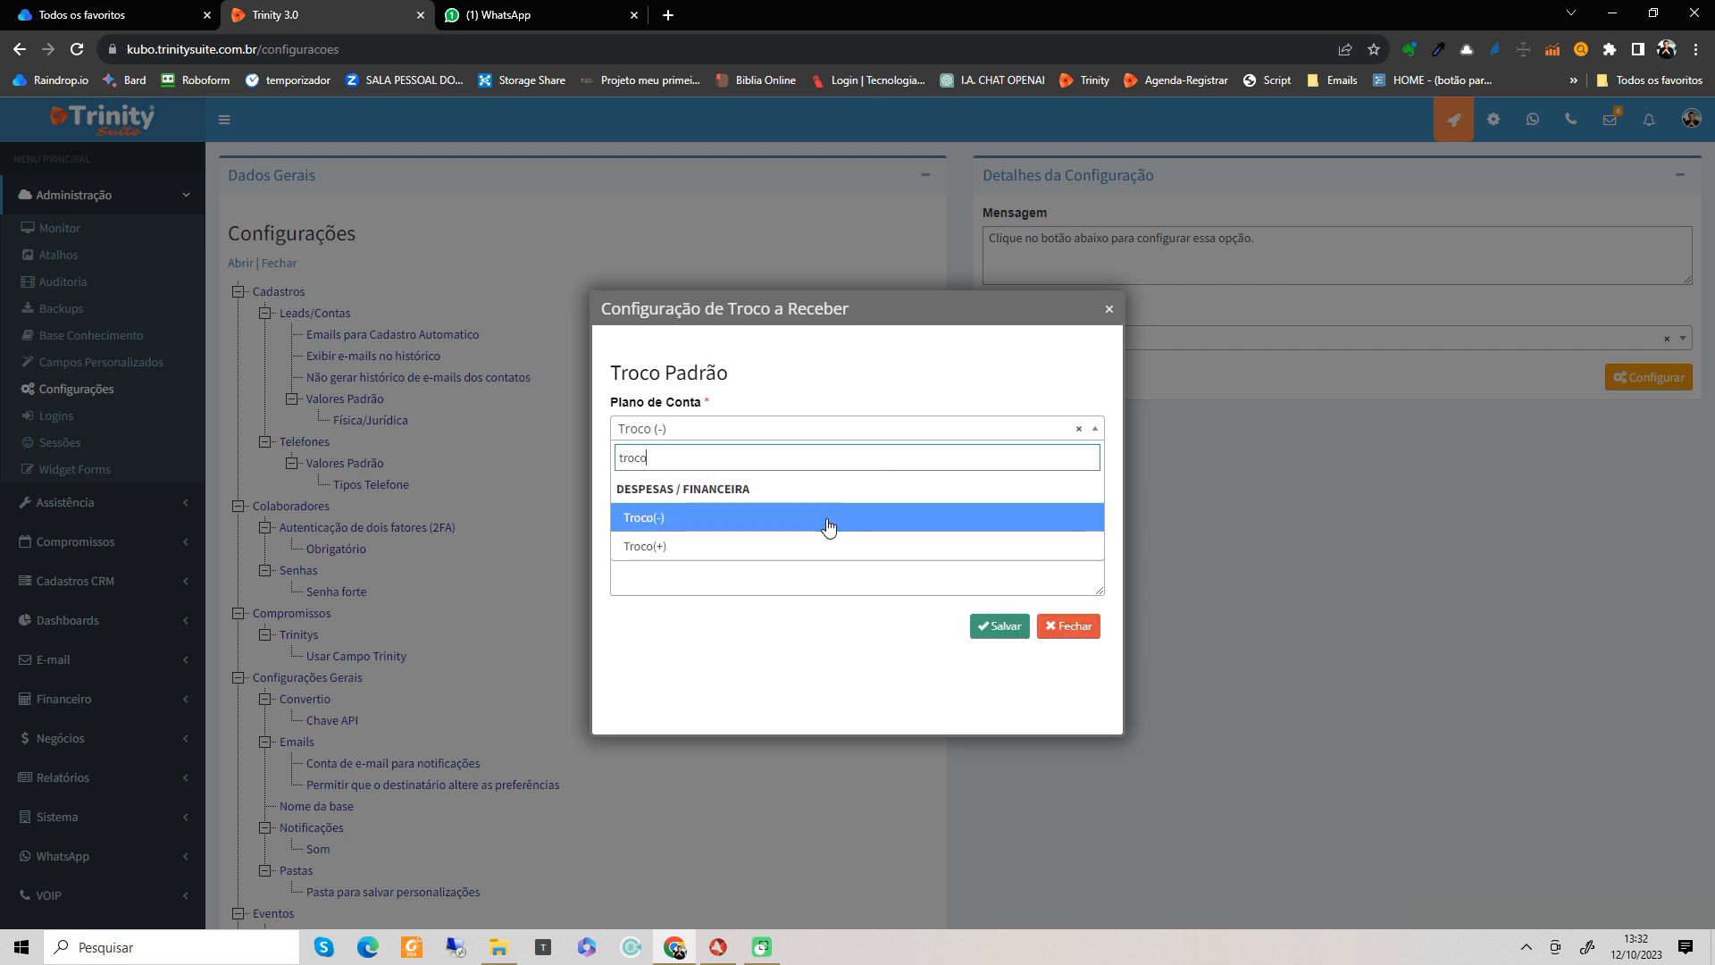
left_click(827, 518)
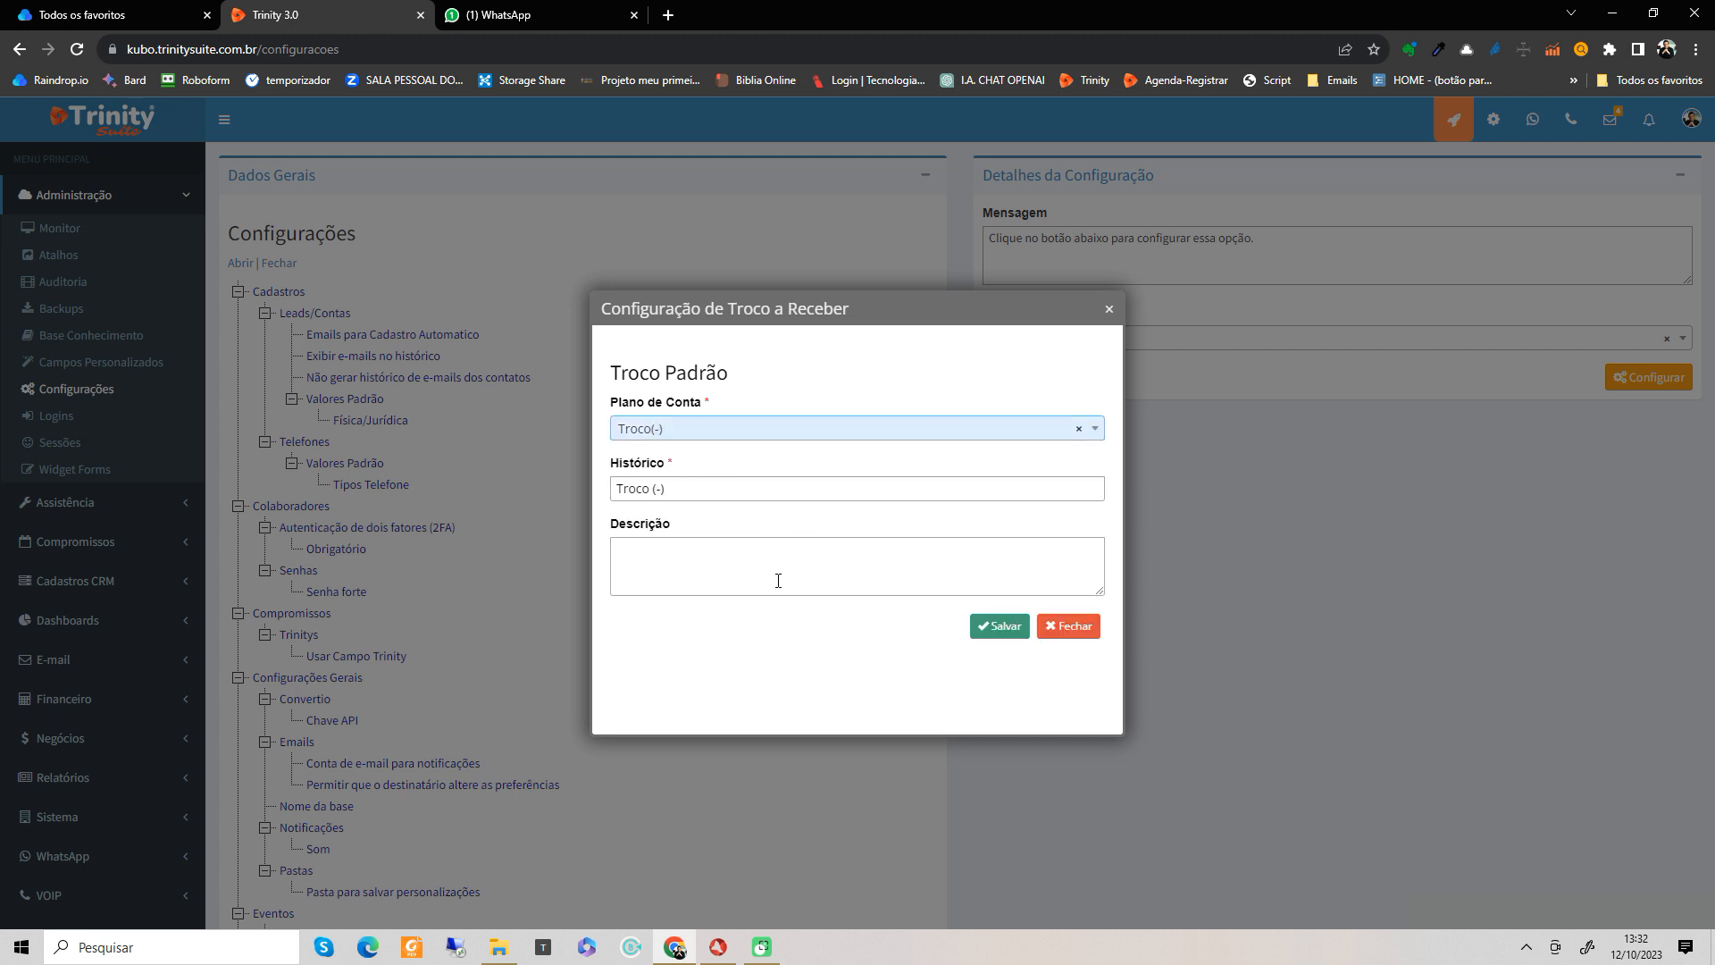
left_click(983, 628)
Step: Open the Financeiro setting for the e-mail account used to send boletos and review its selected company and account
scroll(831, 693, "down", 6)
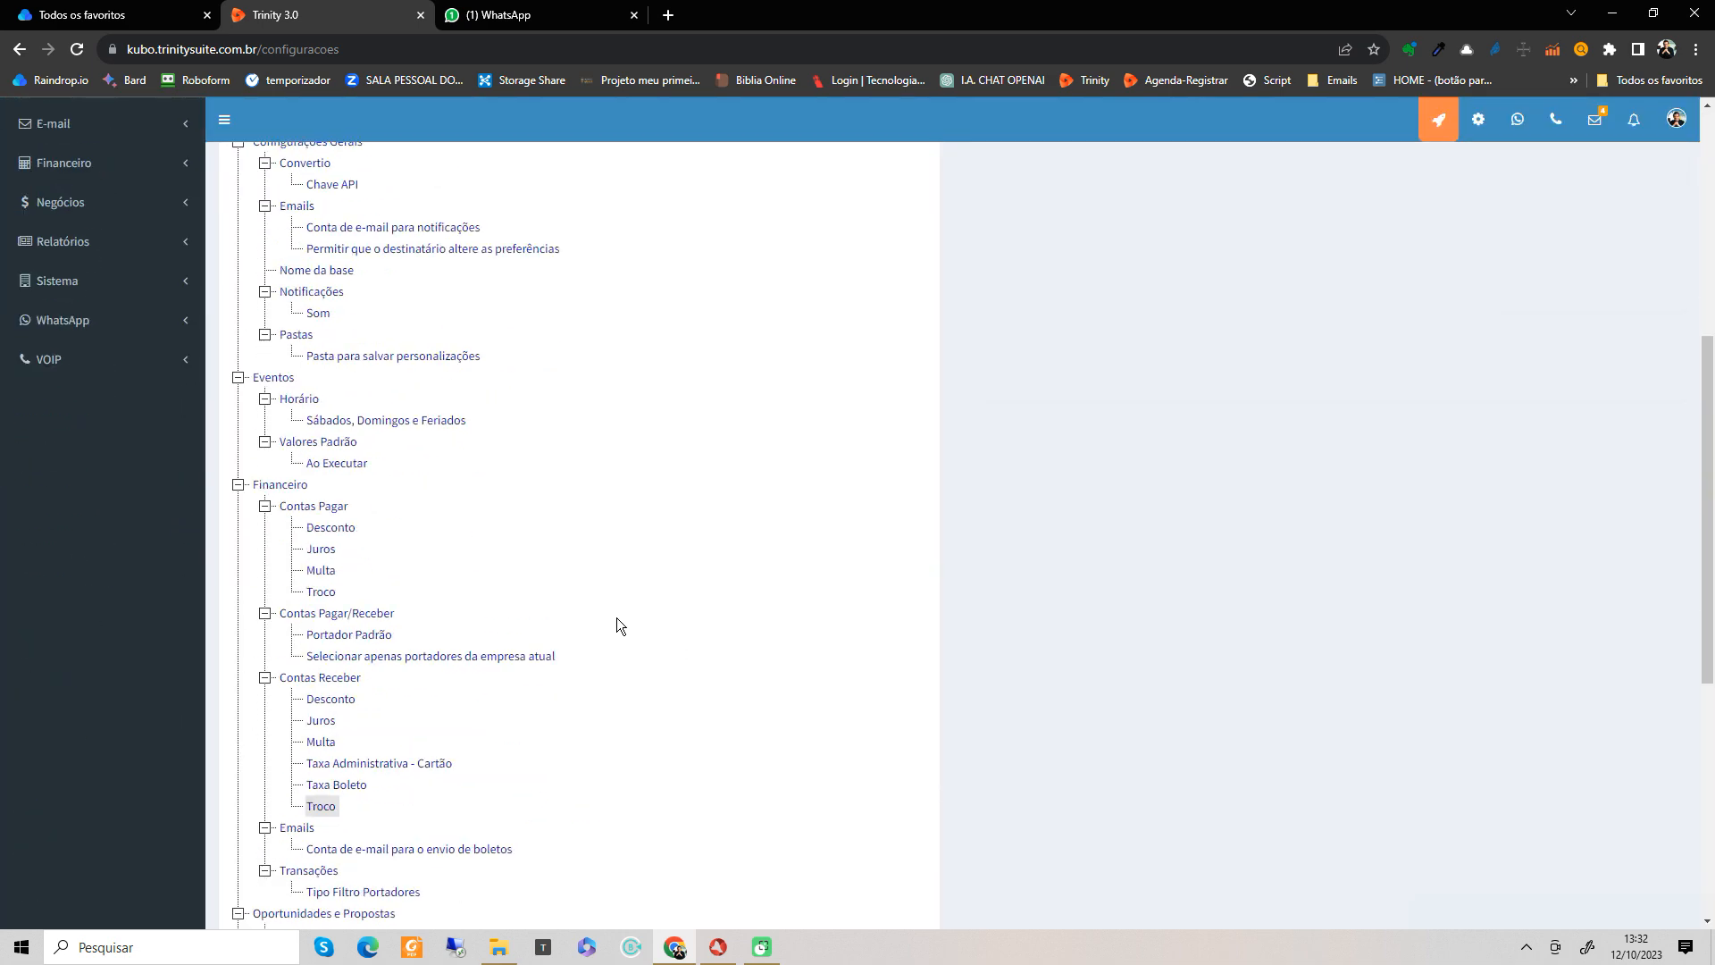
scroll(418, 734, "up", 5)
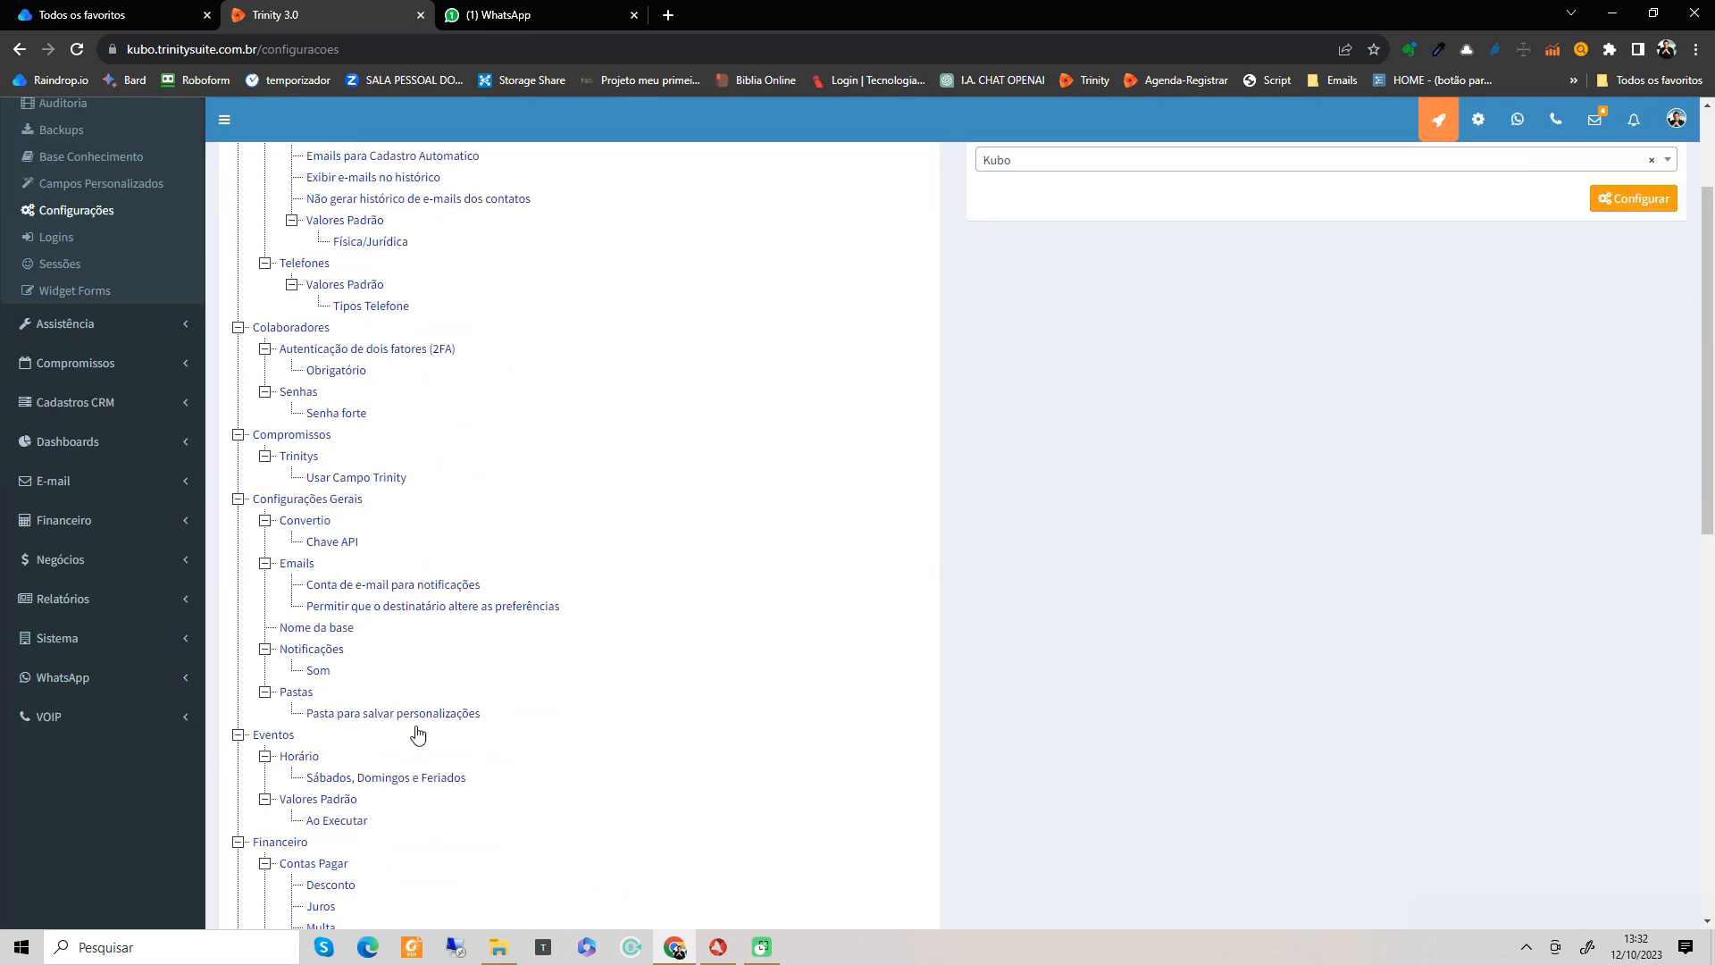
scroll(418, 734, "down", 4)
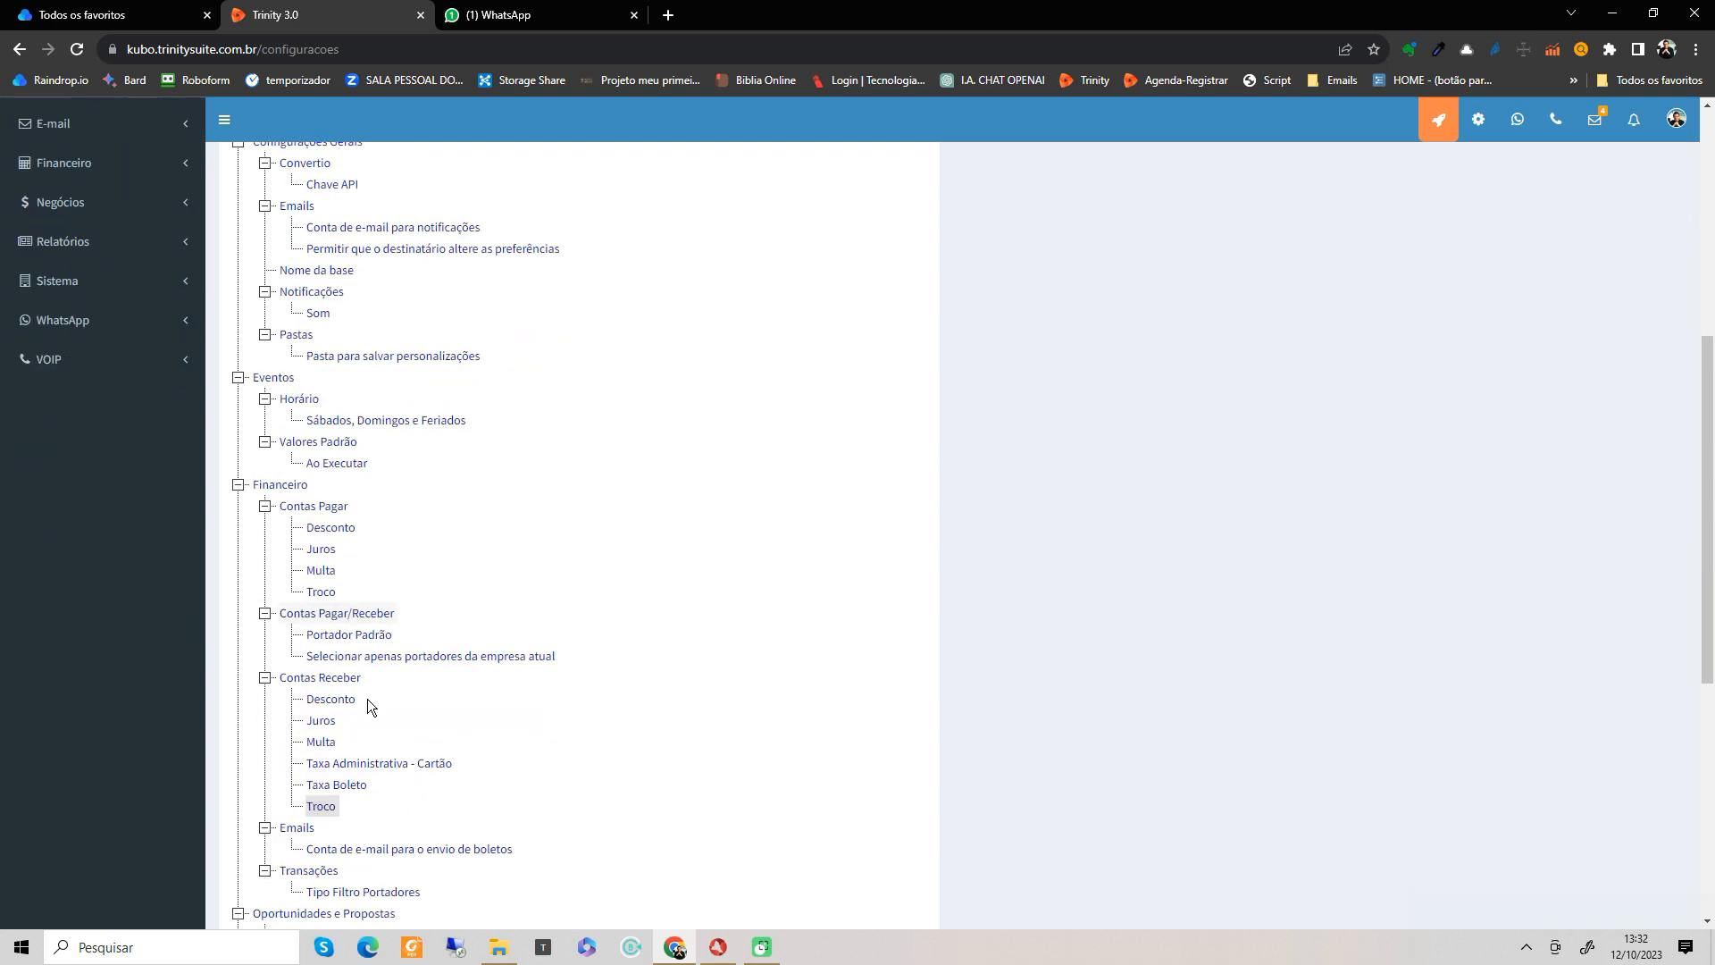
scroll(367, 698, "down", 1)
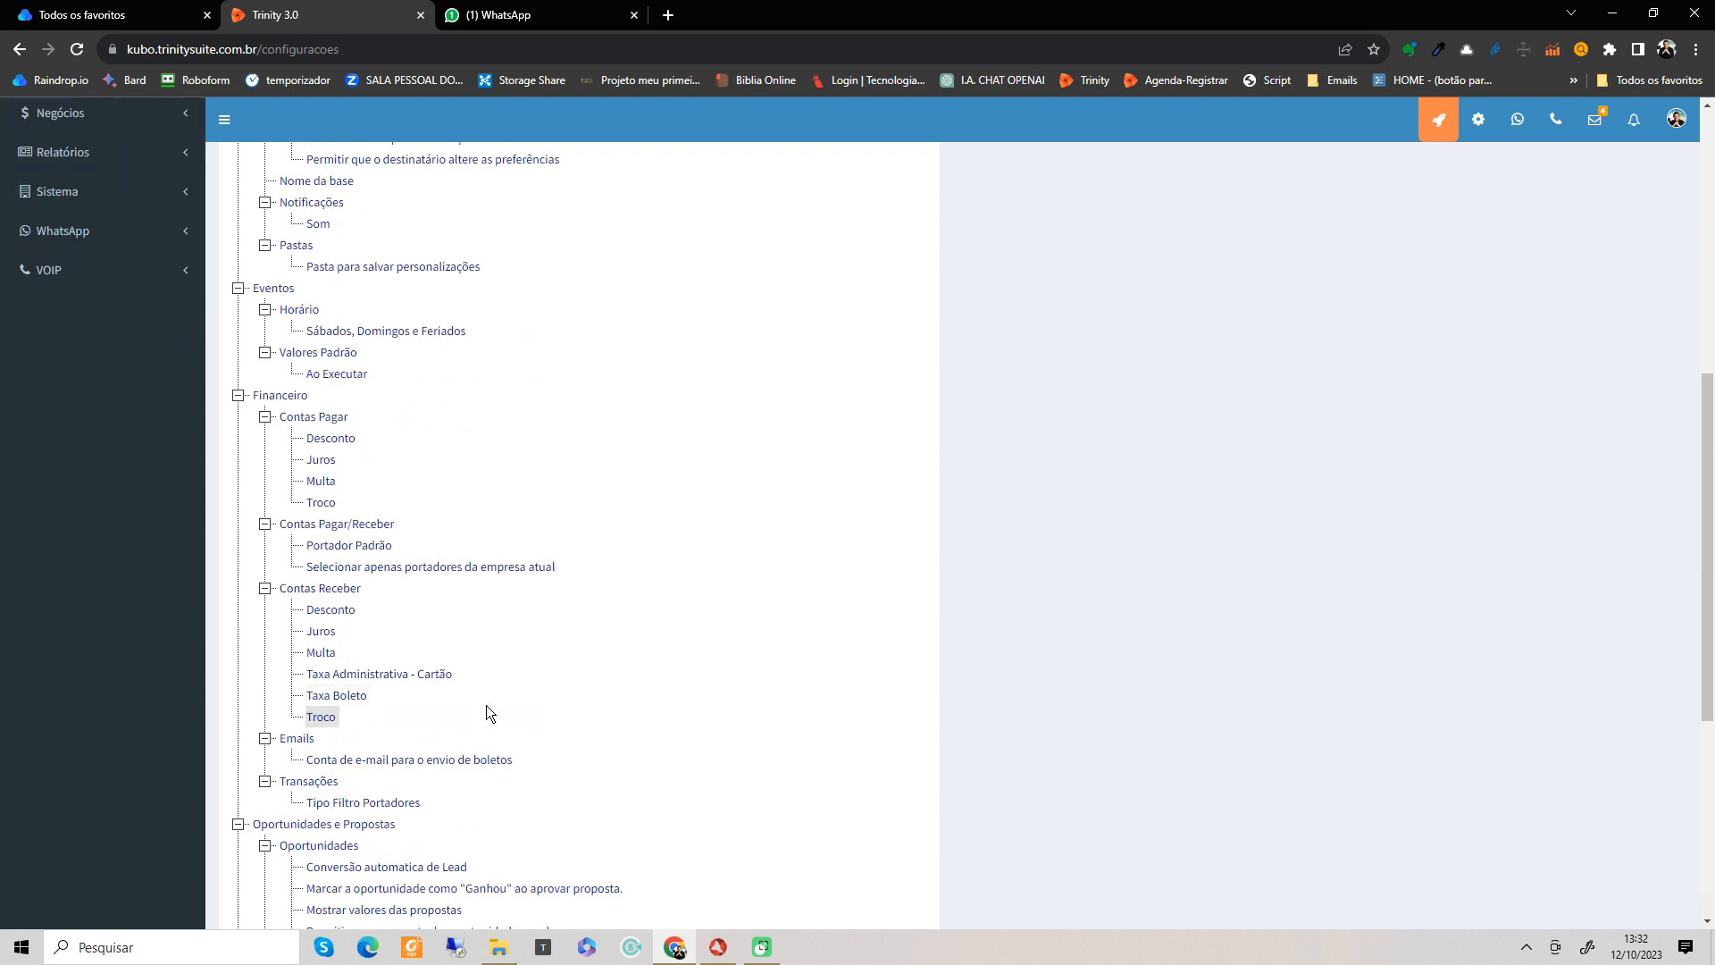
left_click(412, 761)
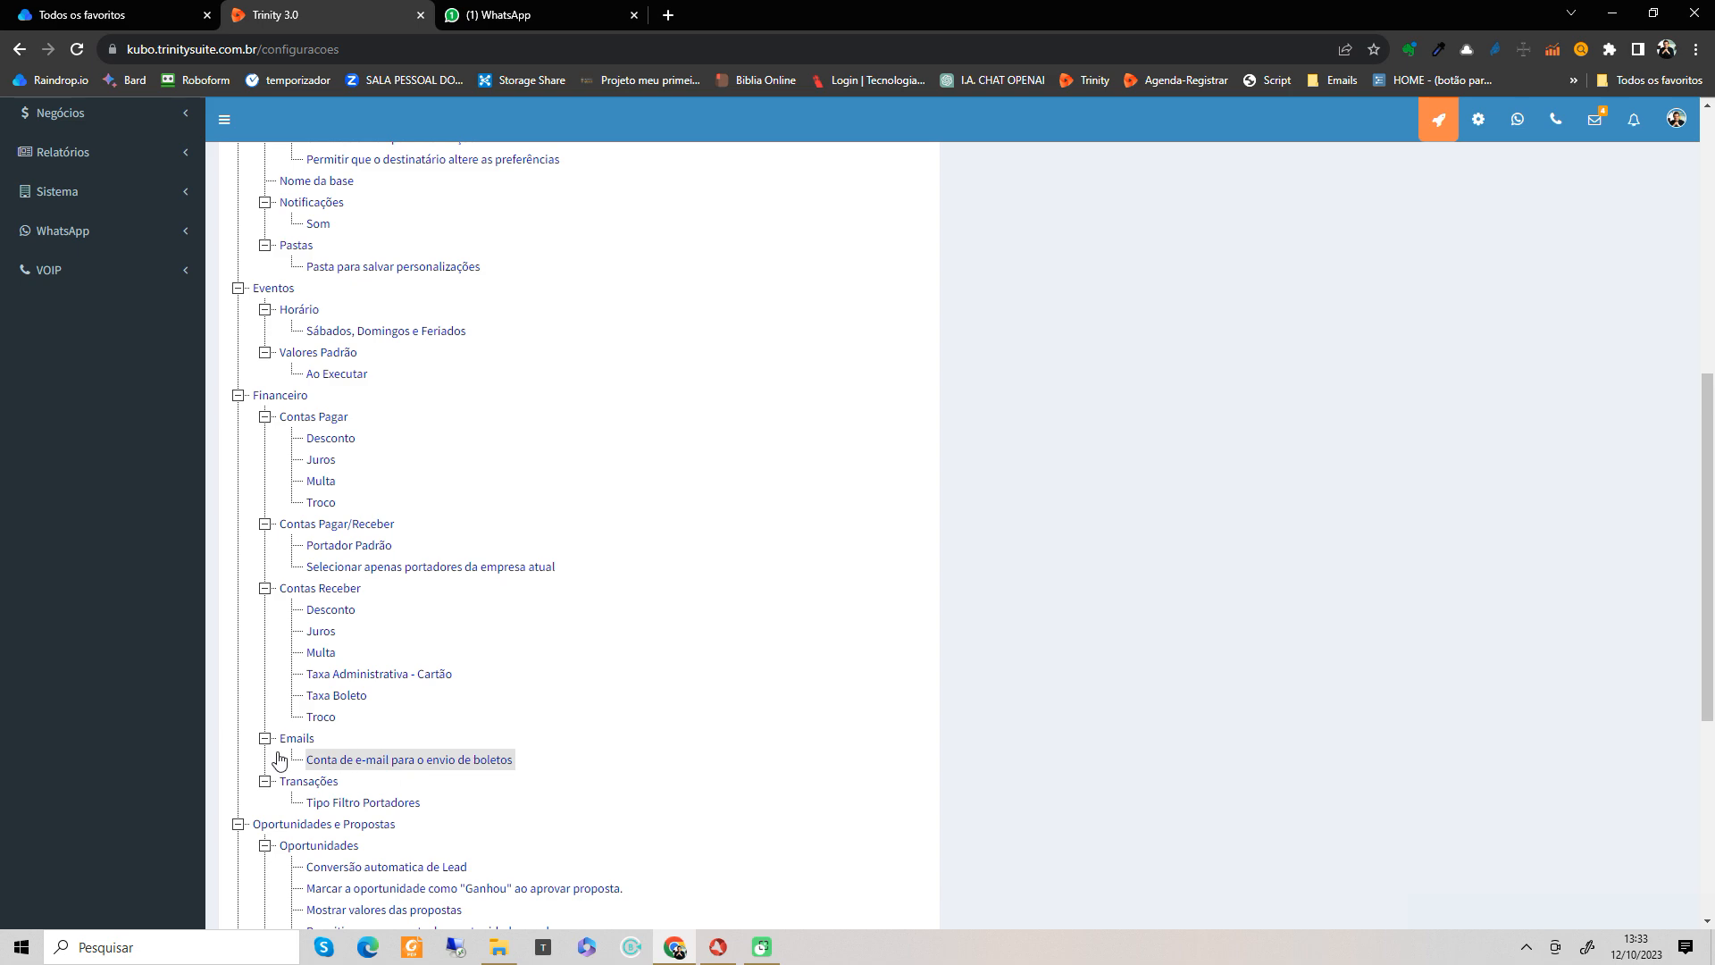
left_click(496, 774)
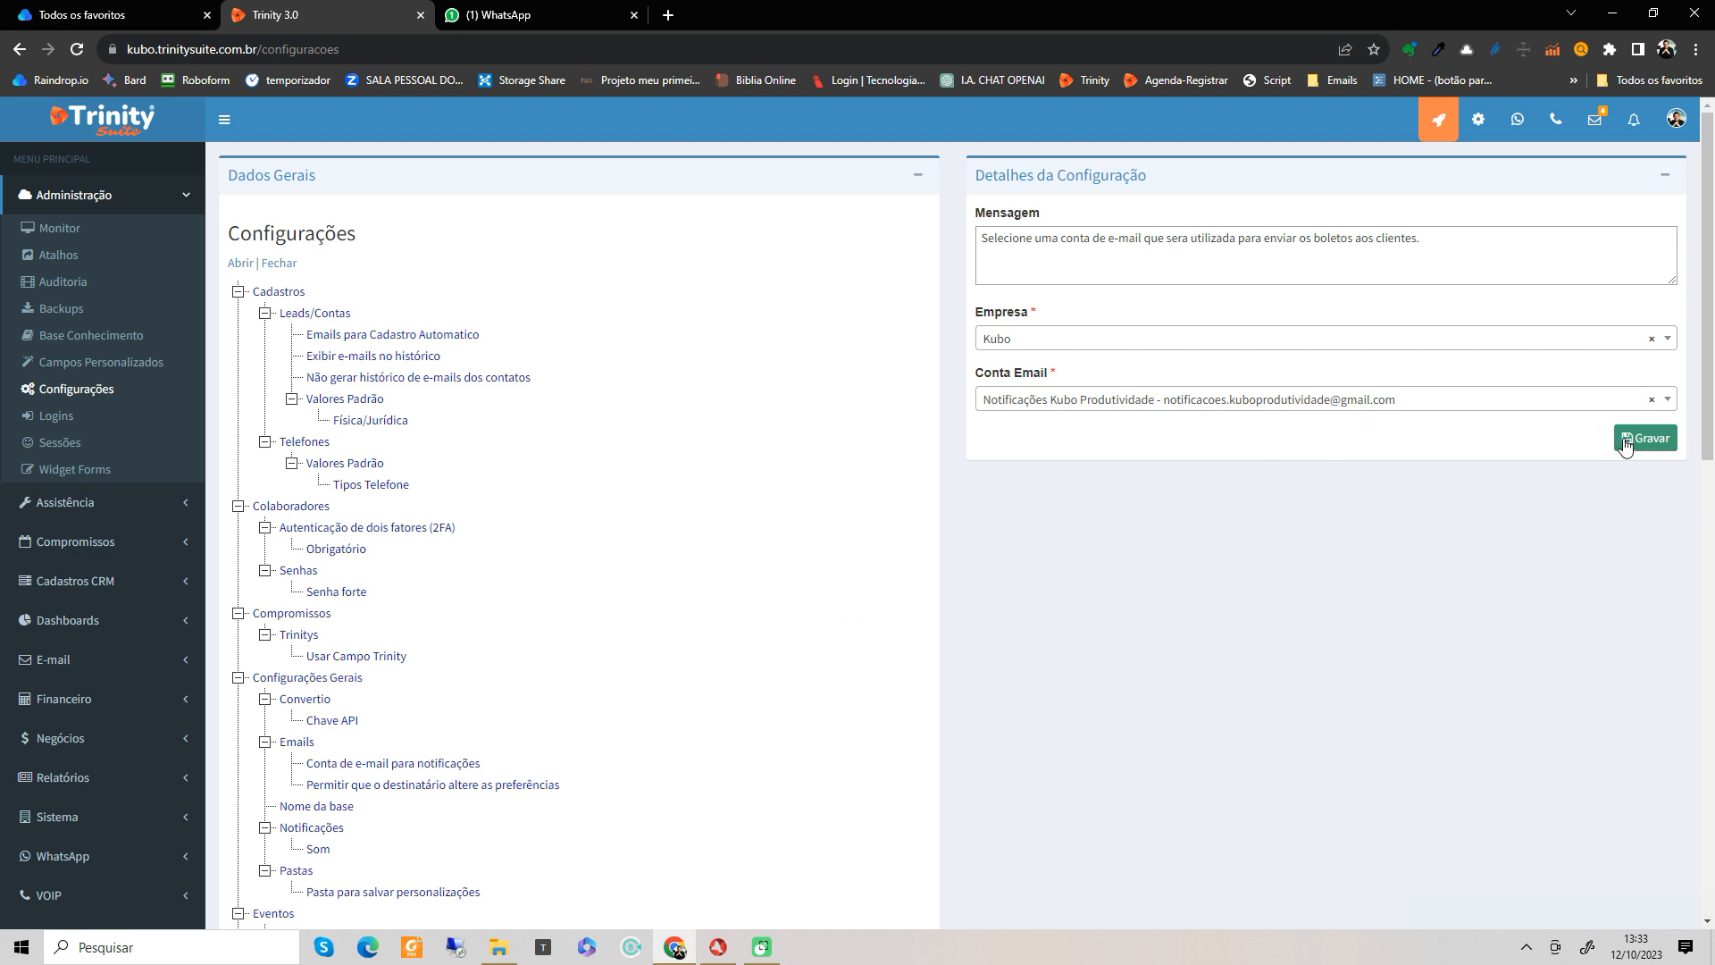
Step: Set the Tipo Filtro Portadores option for Financeiro transactions to Avançado, and save it
scroll(607, 523, "down", 3)
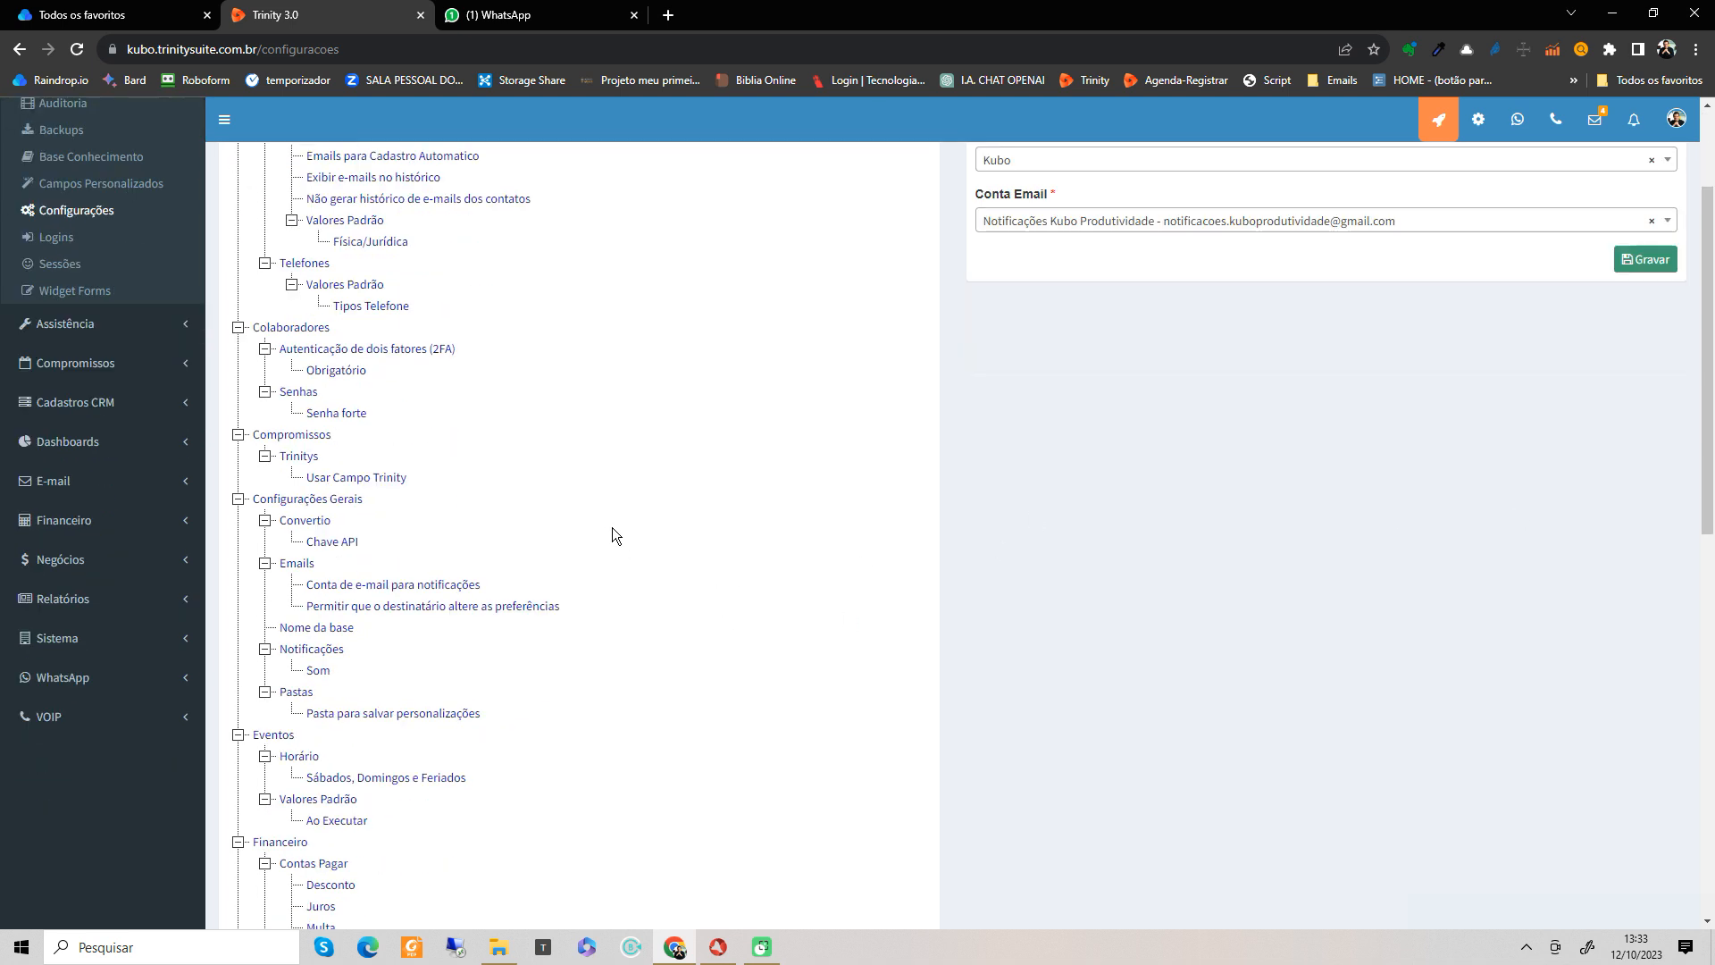
scroll(613, 527, "down", 1)
scroll(614, 529, "down", 4)
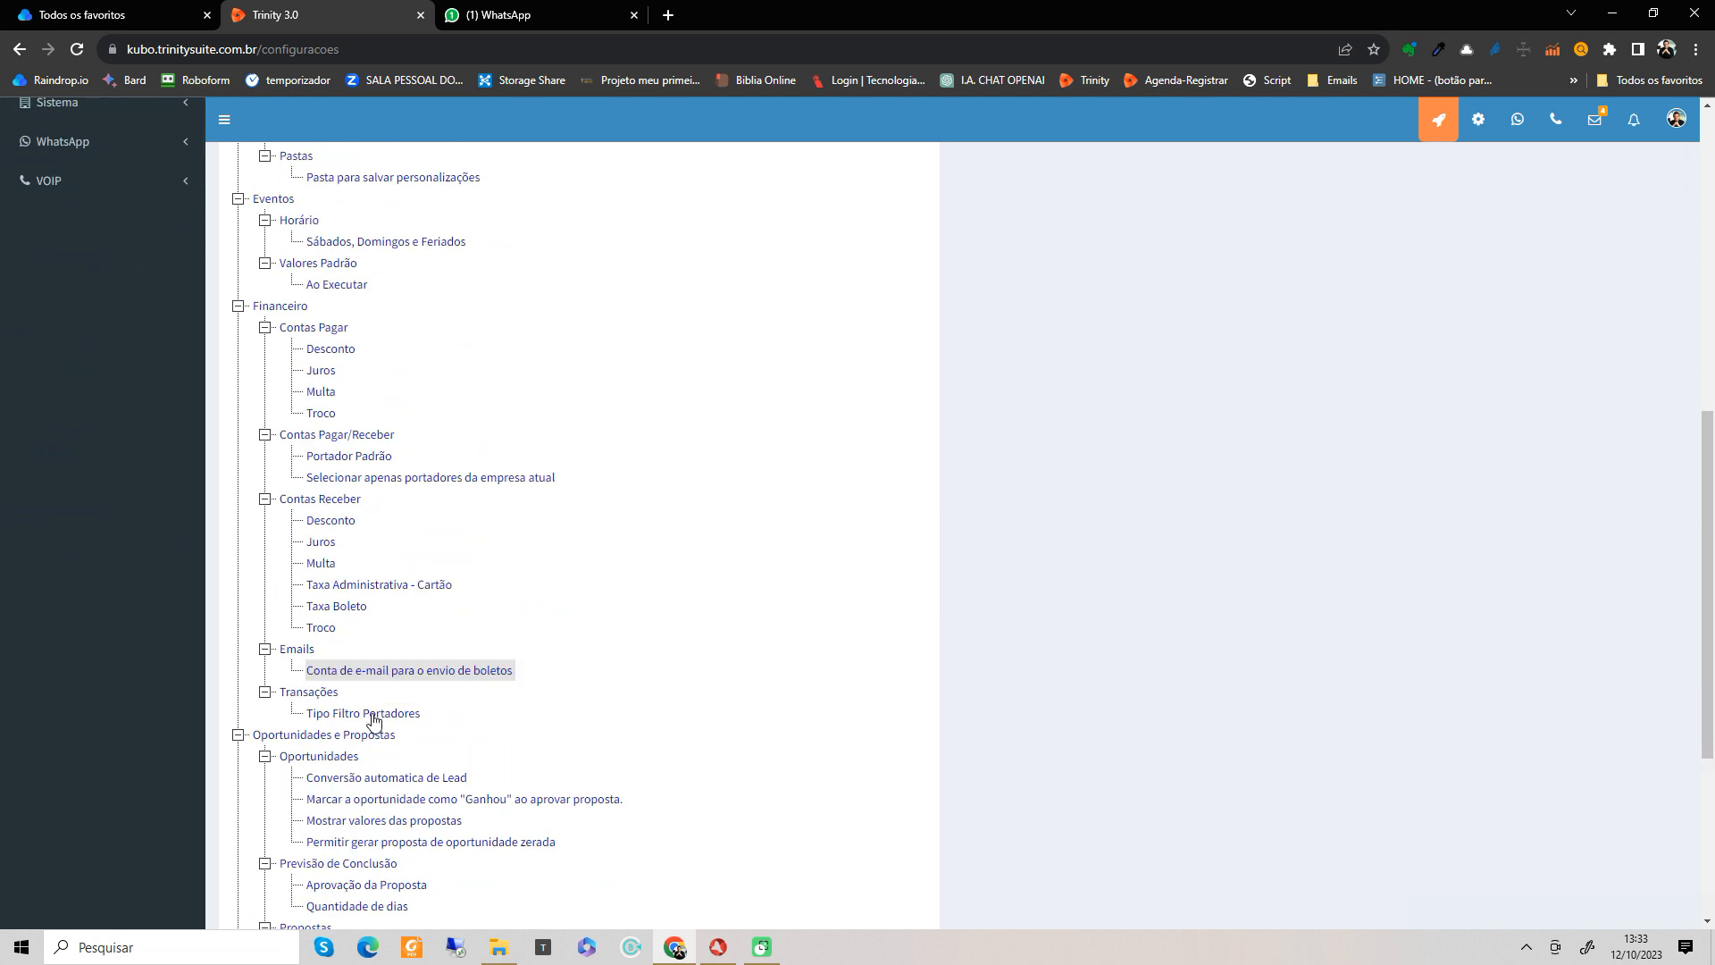
left_click(366, 714)
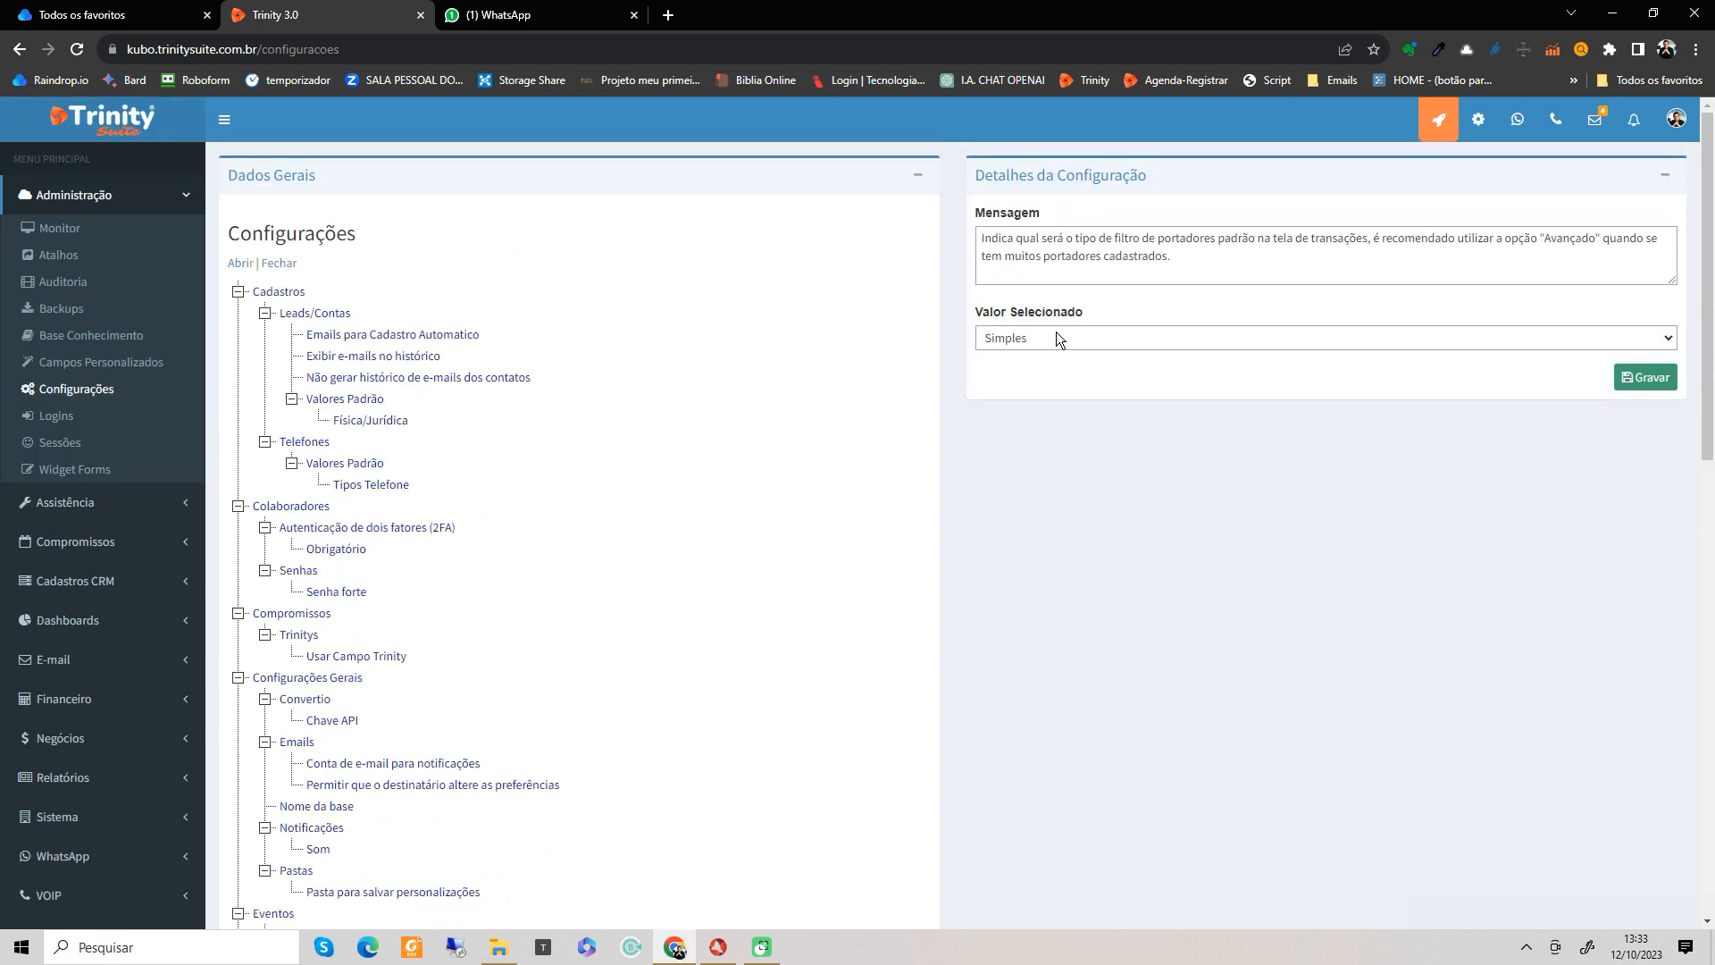
left_click(1058, 338)
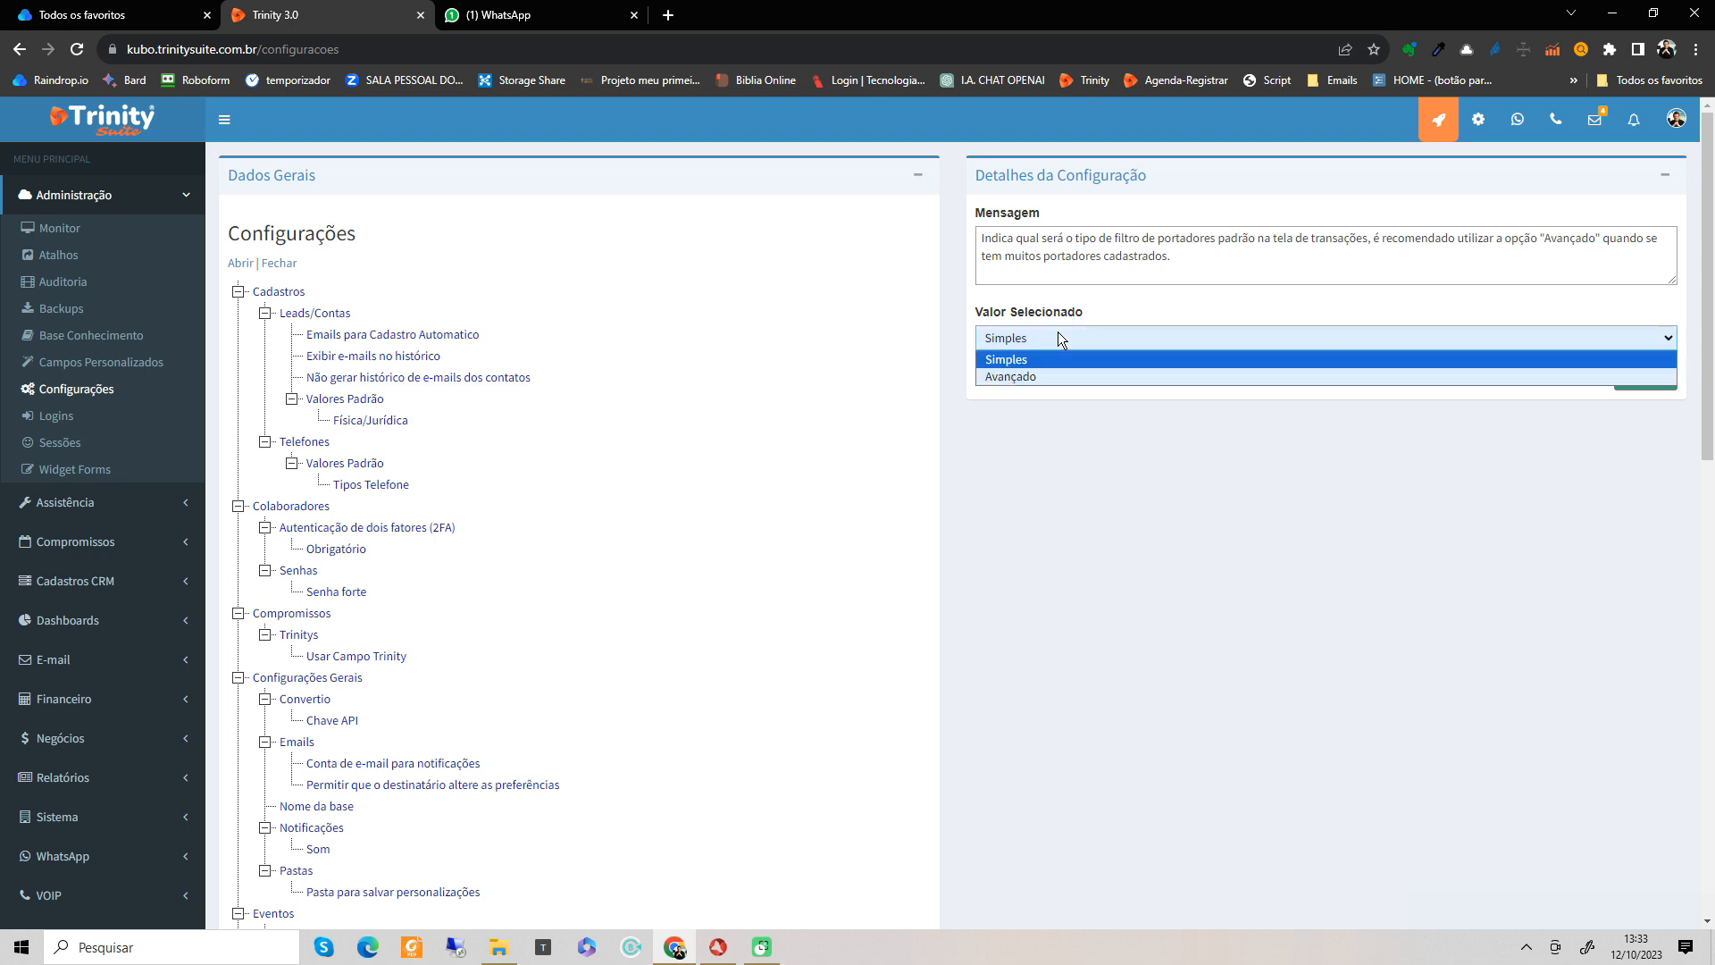
left_click(1057, 332)
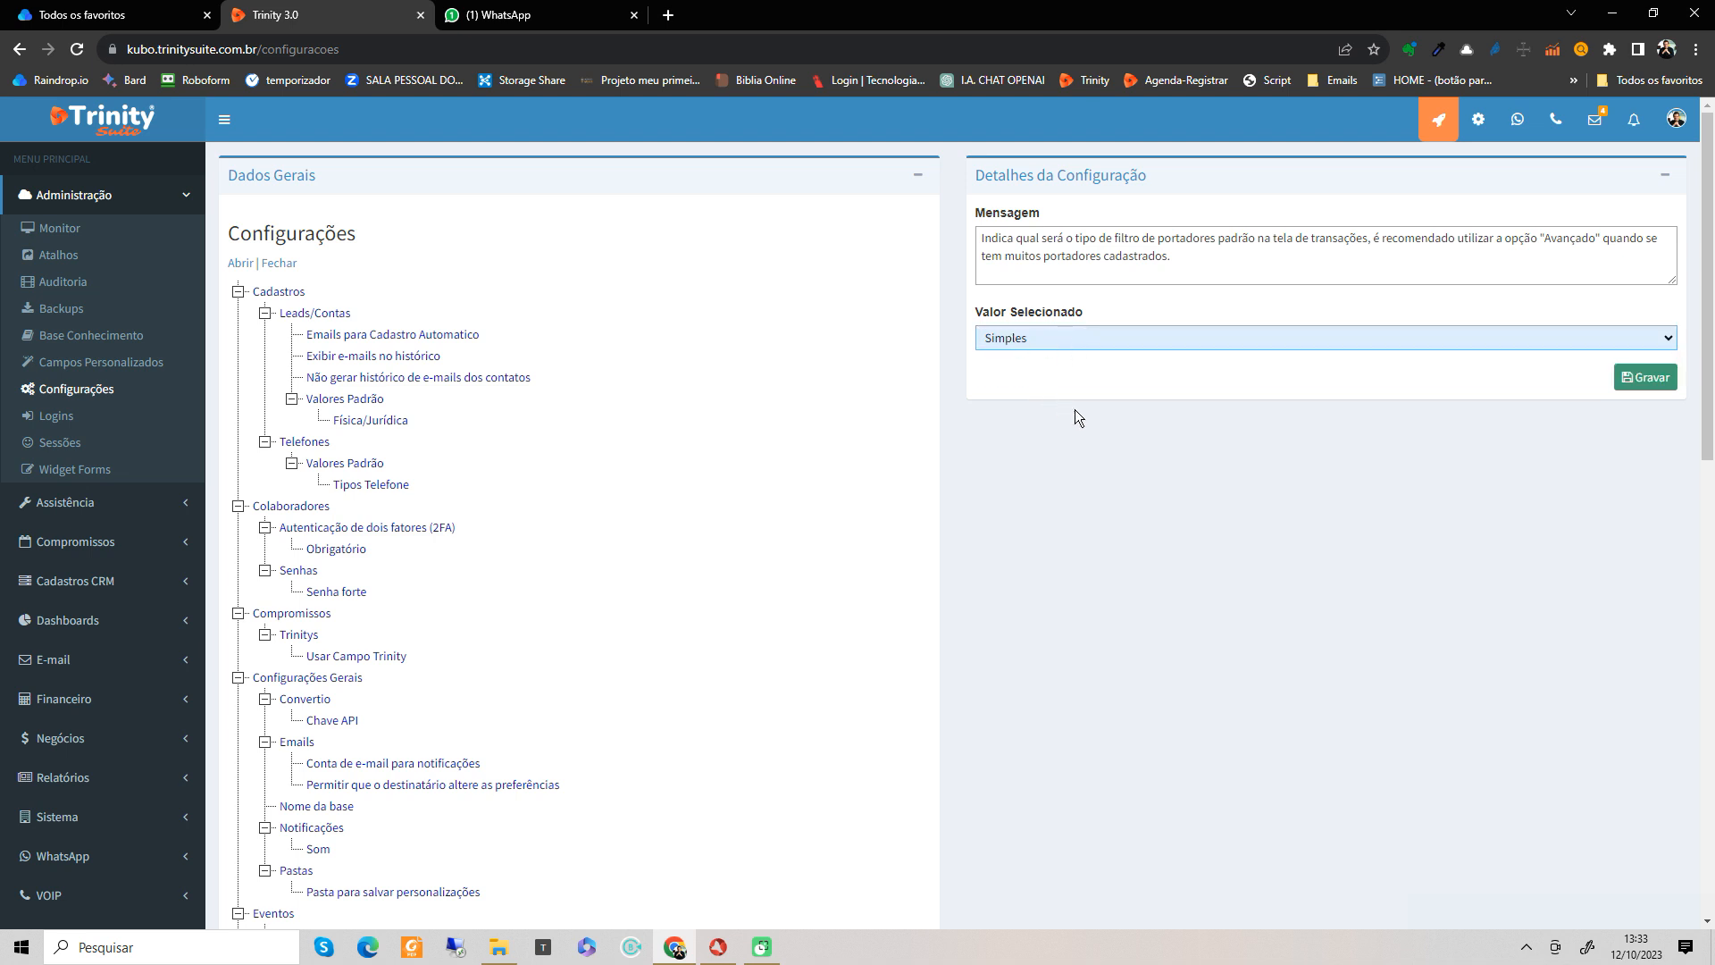
left_click(1046, 342)
left_click(1031, 379)
left_click(1643, 384)
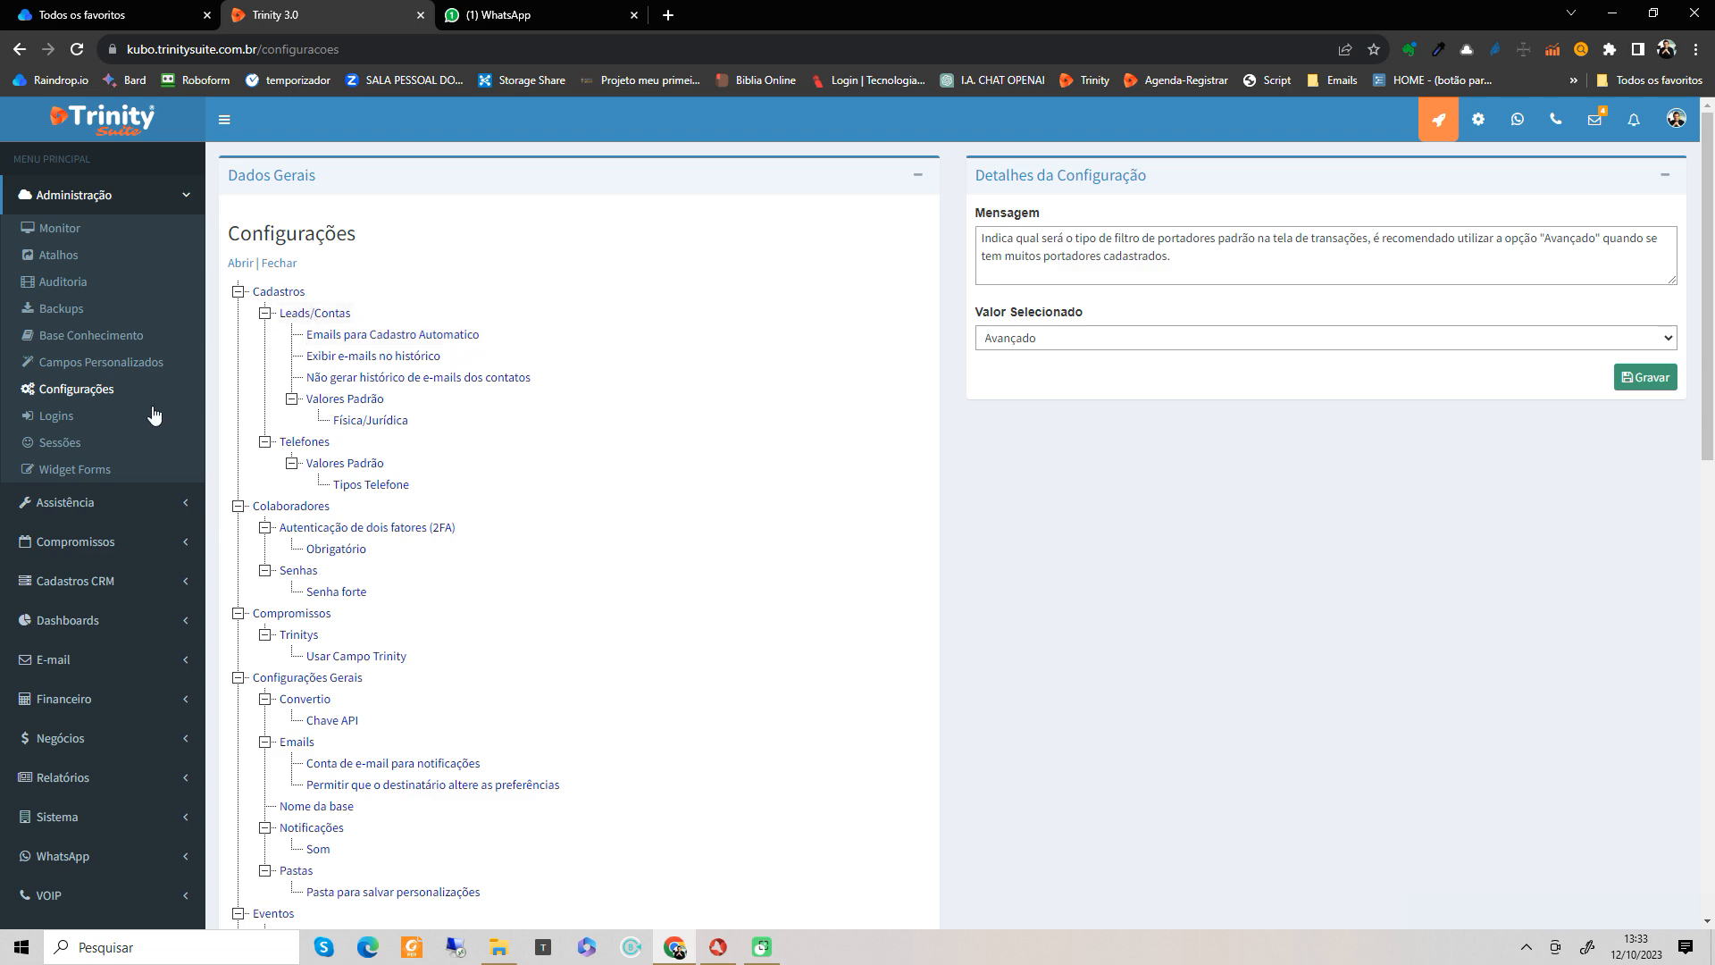
Step: Expand the Financeiro module in the main navigation to view its available screens
scroll(145, 634, "down", 3)
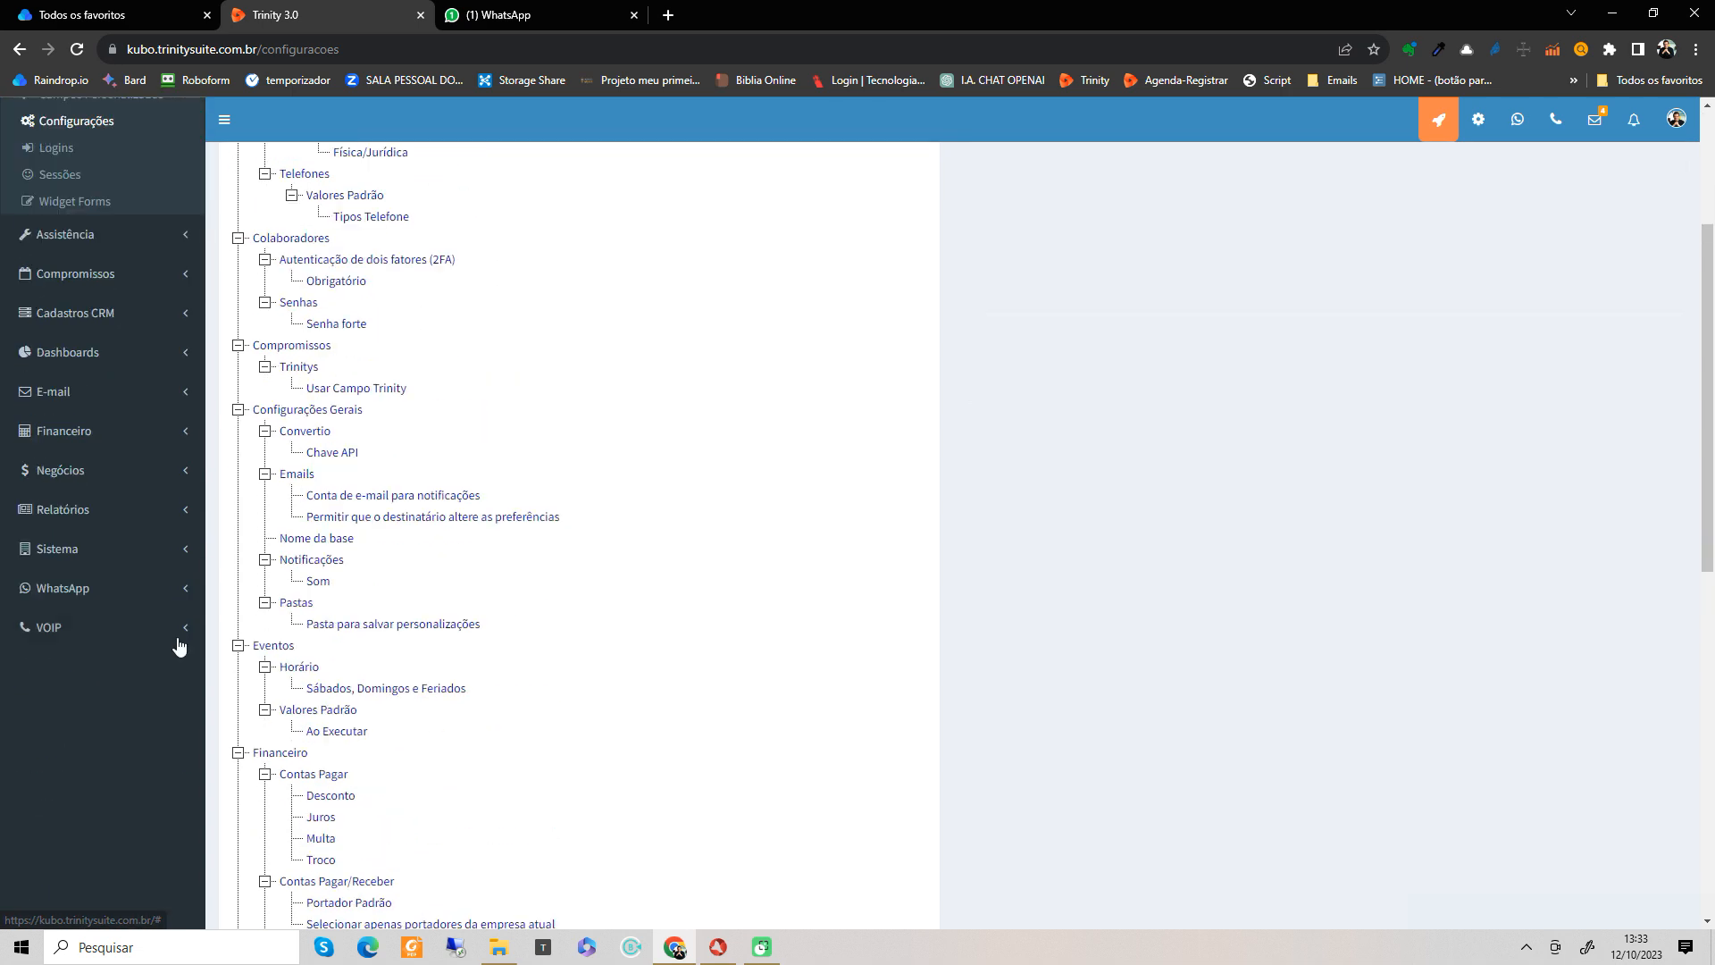
left_click(128, 438)
scroll(127, 442, "down", 3)
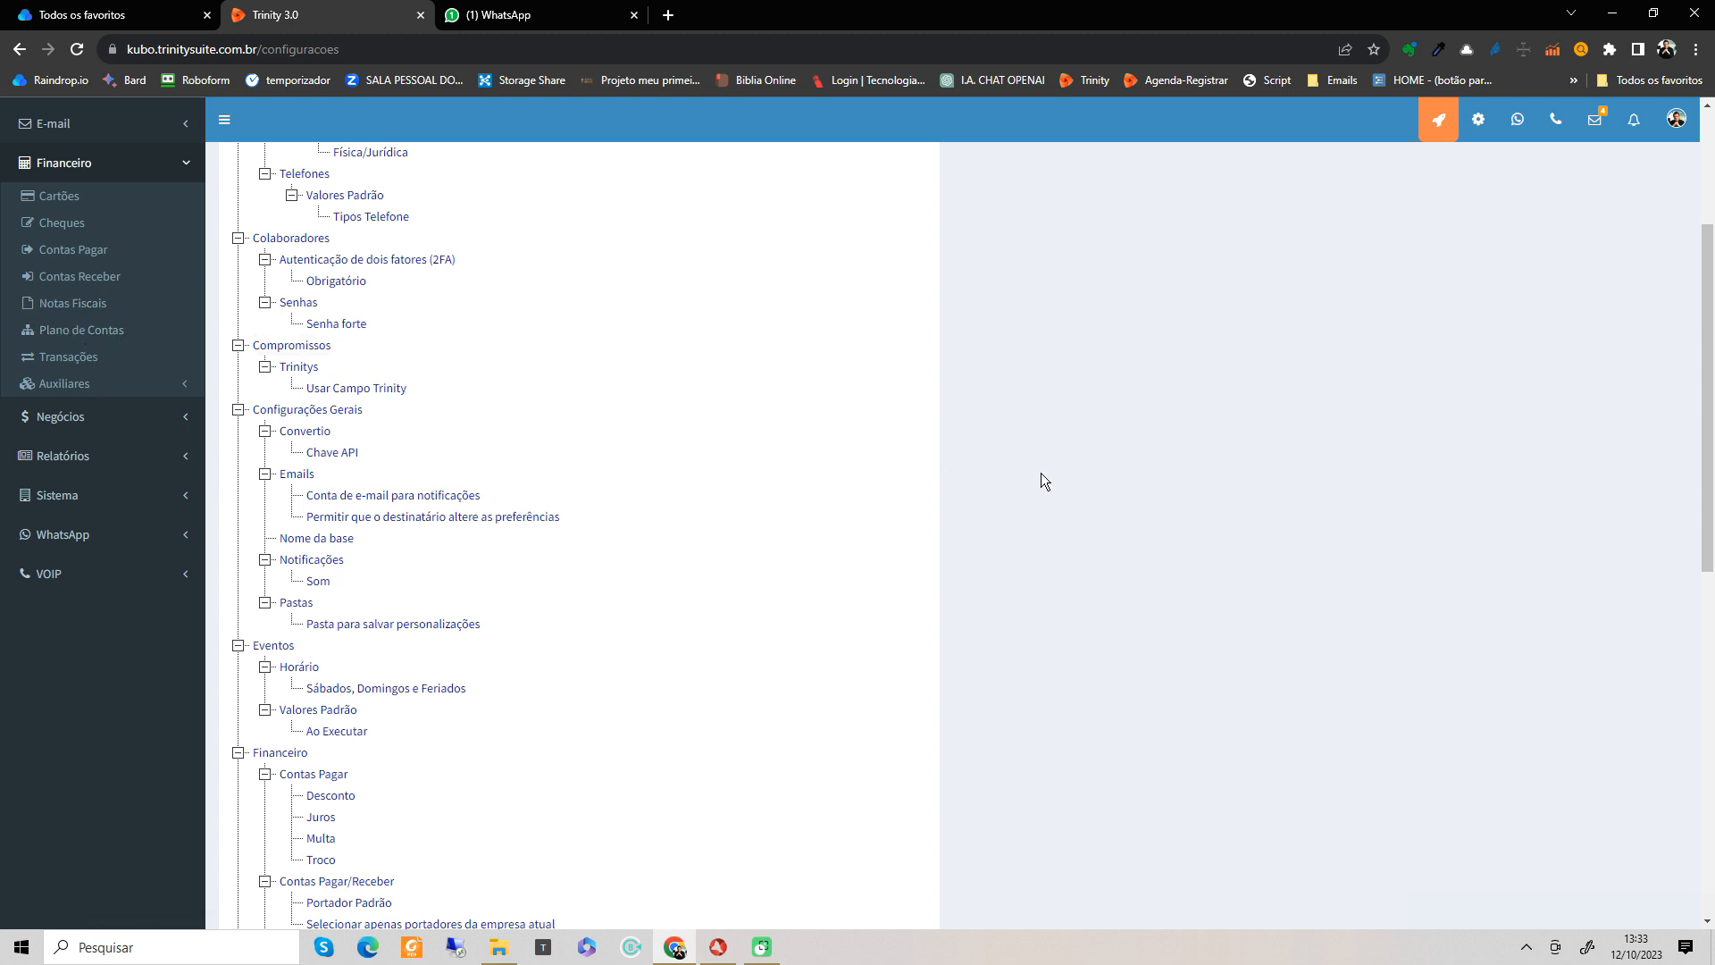
scroll(1065, 515, "up", 3)
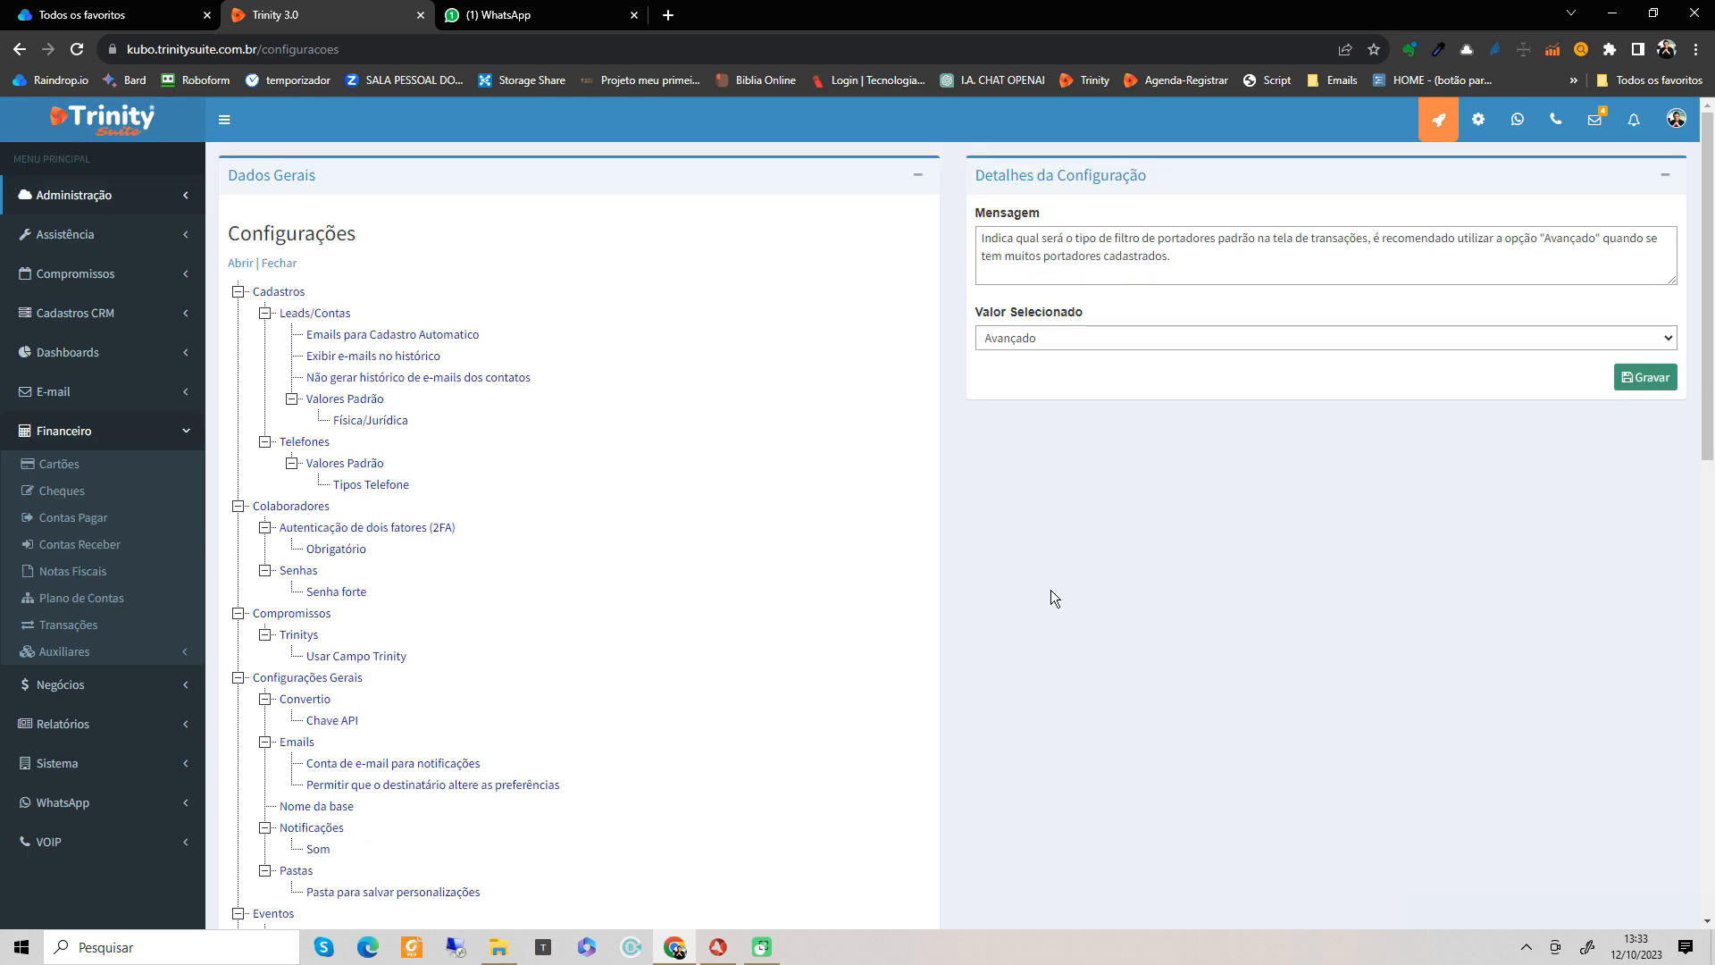